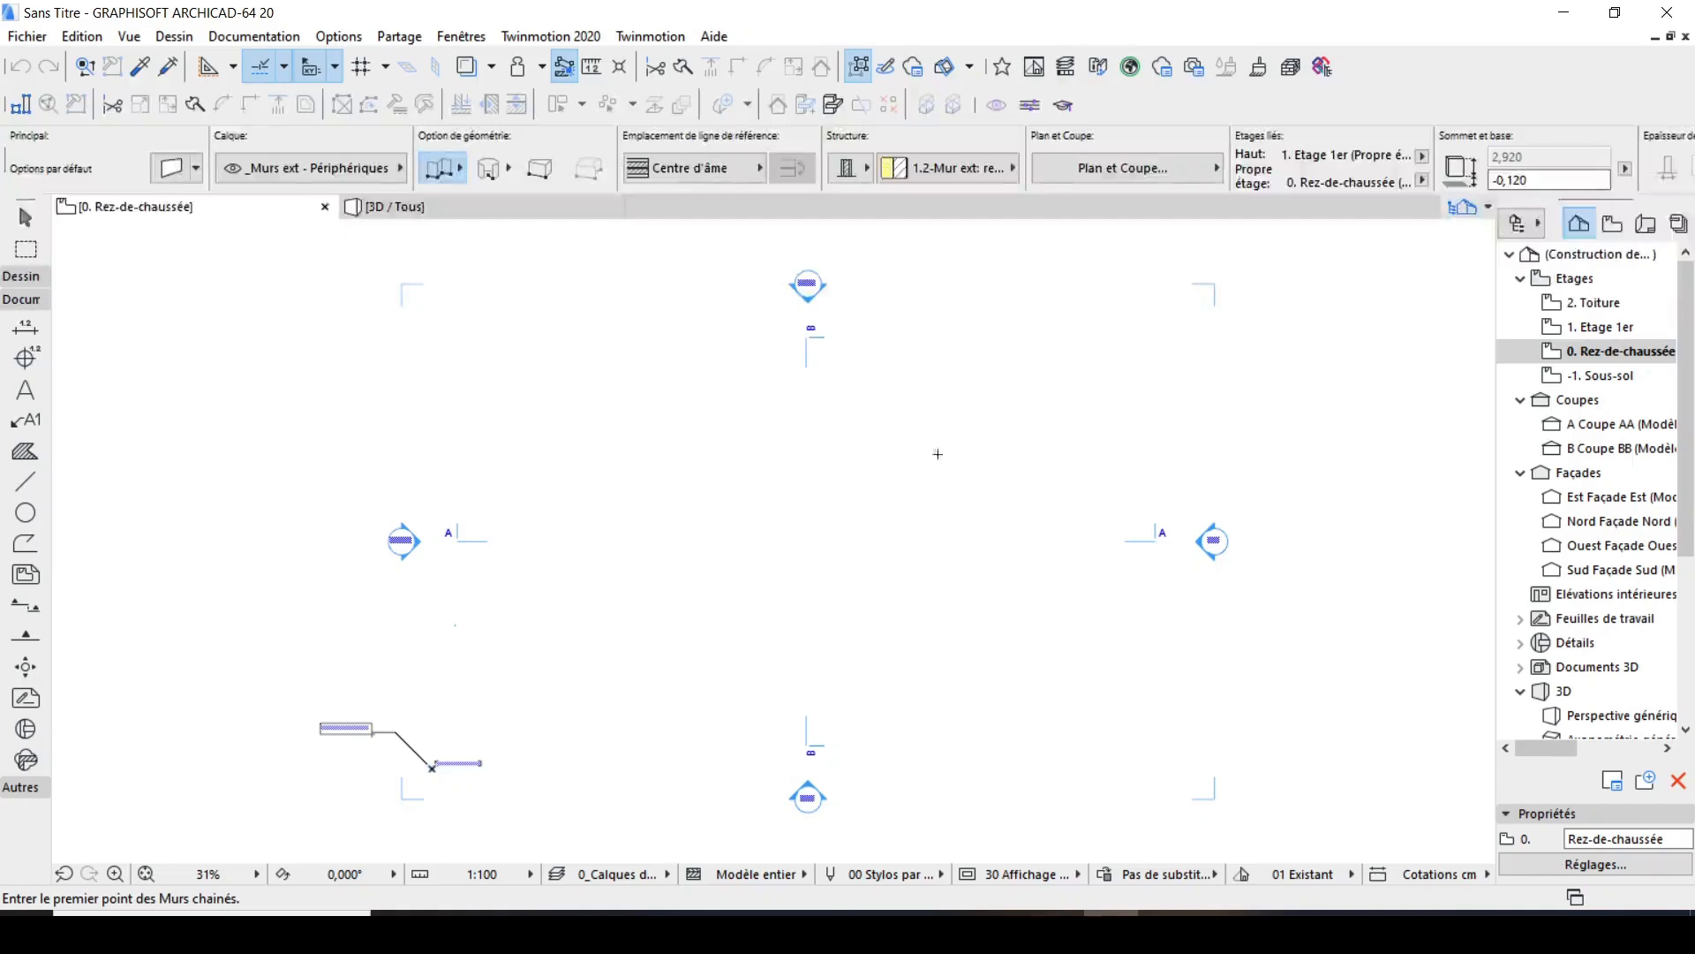
pyautogui.scroll(-3, 779, 522)
pyautogui.scroll(5, 824, 568)
pyautogui.scroll(-4, 814, 627)
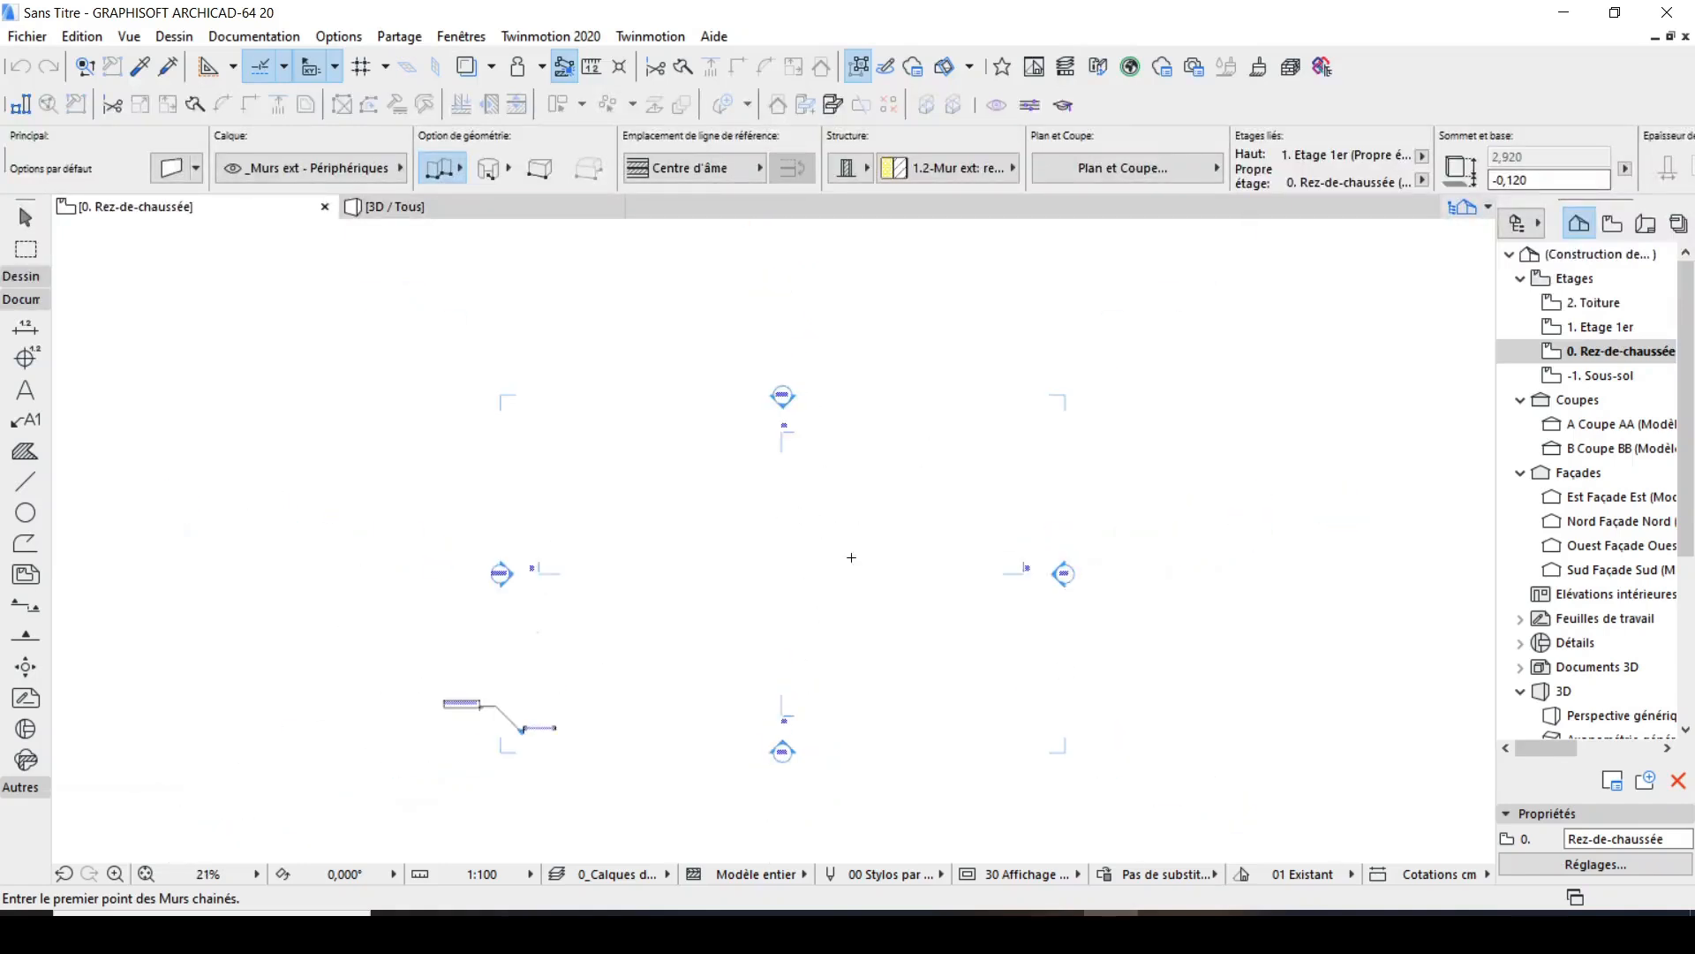
pyautogui.scroll(1, 862, 418)
pyautogui.scroll(3, 861, 418)
pyautogui.scroll(-3, 799, 359)
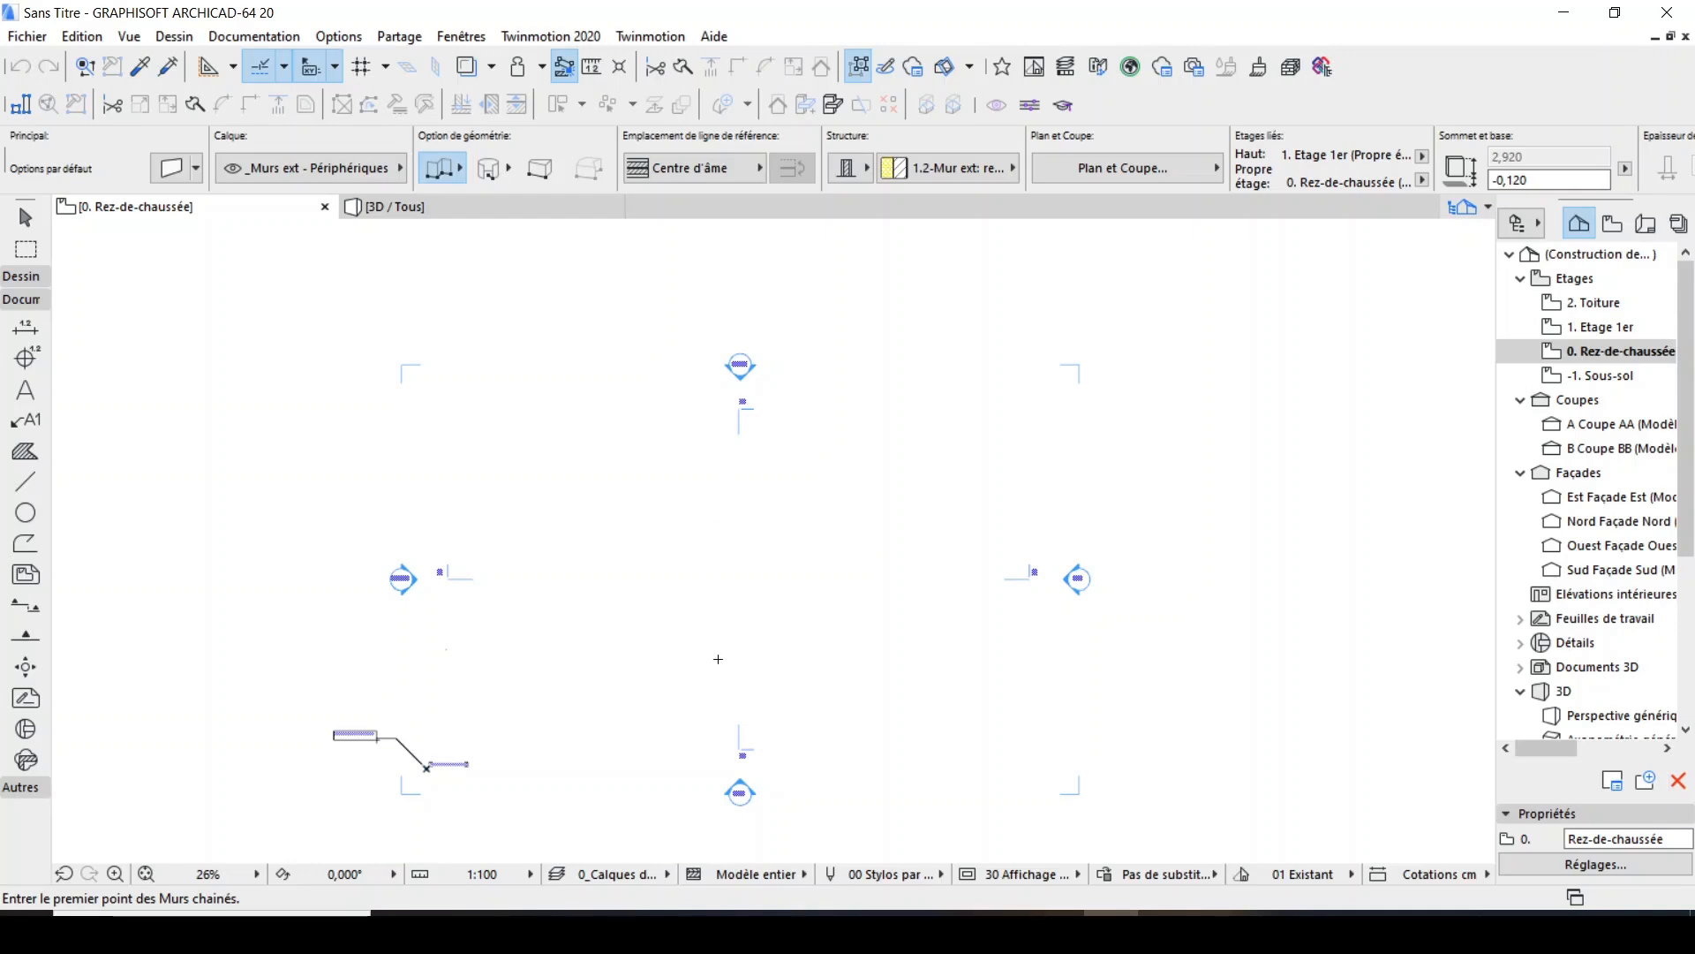
pyautogui.scroll(3, 718, 659)
pyautogui.scroll(-3, 807, 485)
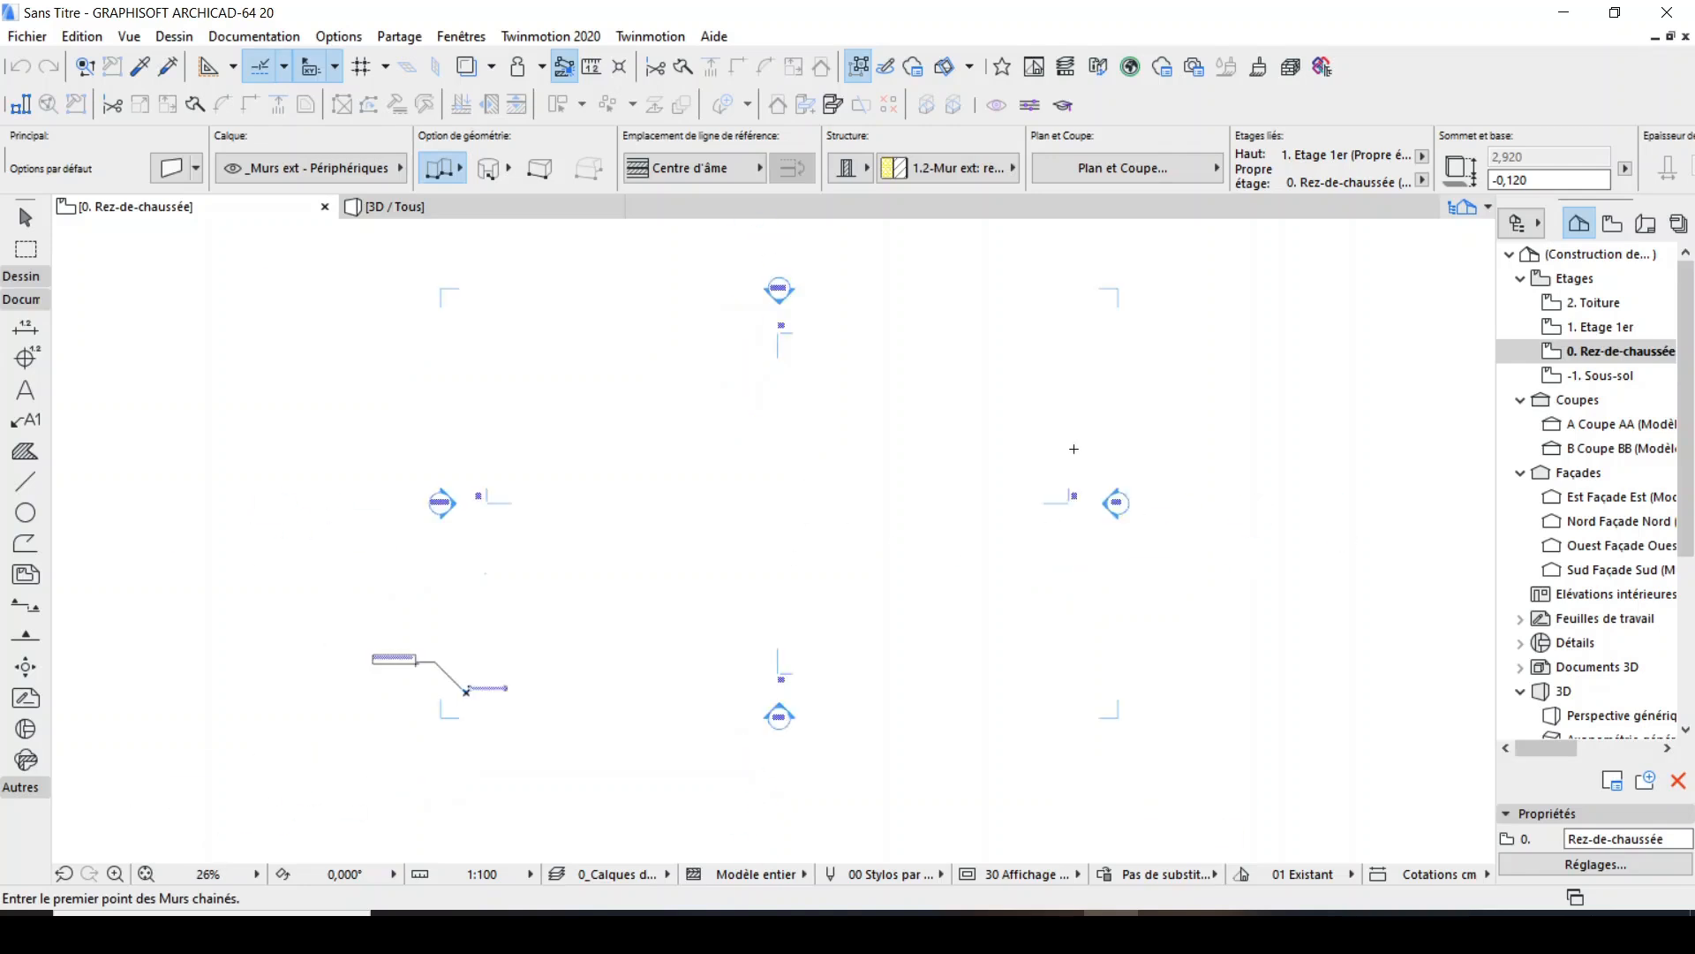
# Set the project's model working unit to millimetres.
pyautogui.click(339, 36)
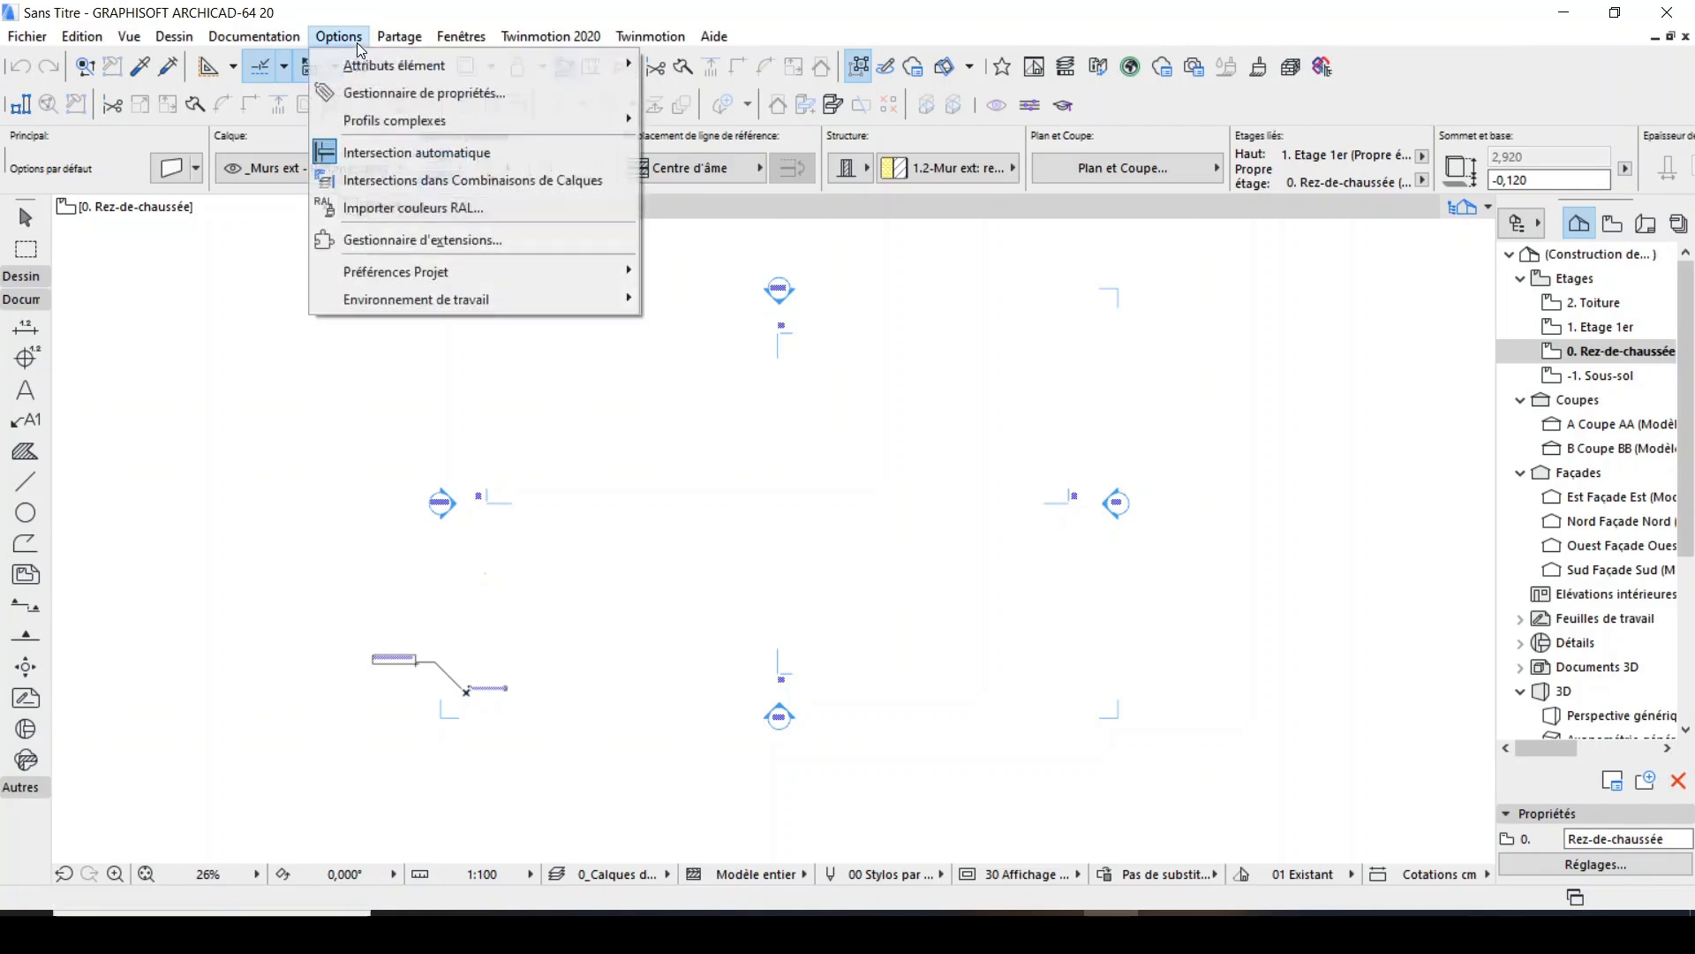
pyautogui.moveTo(547, 286)
pyautogui.click(693, 271)
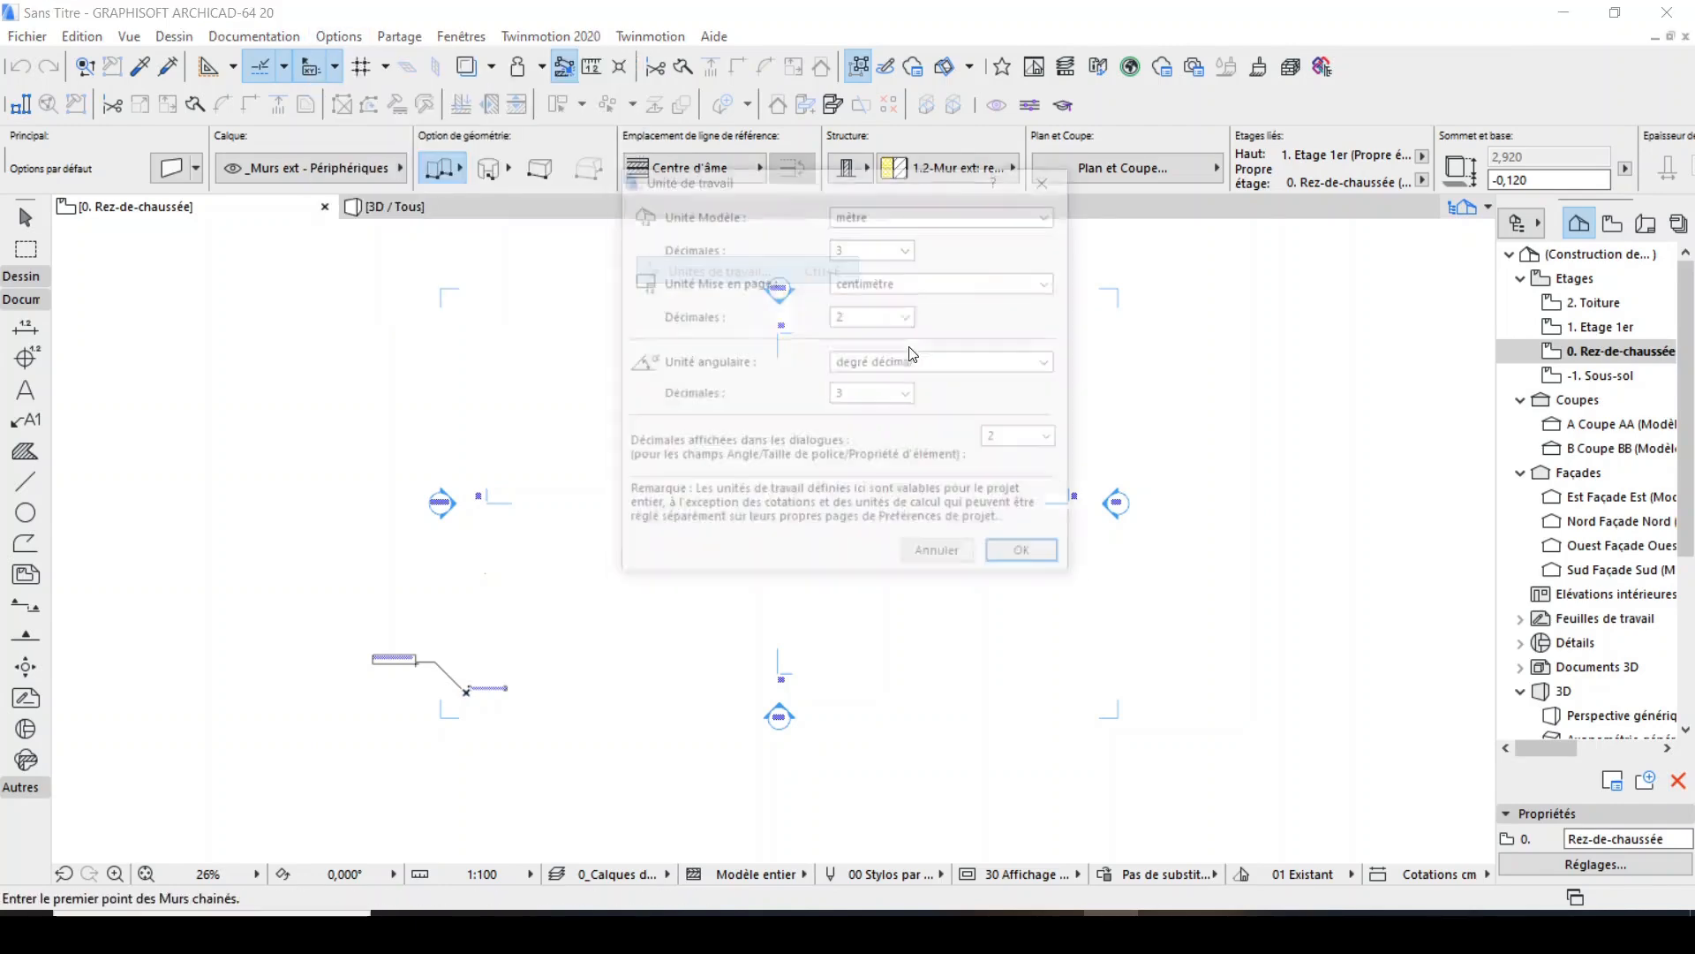
pyautogui.click(1051, 214)
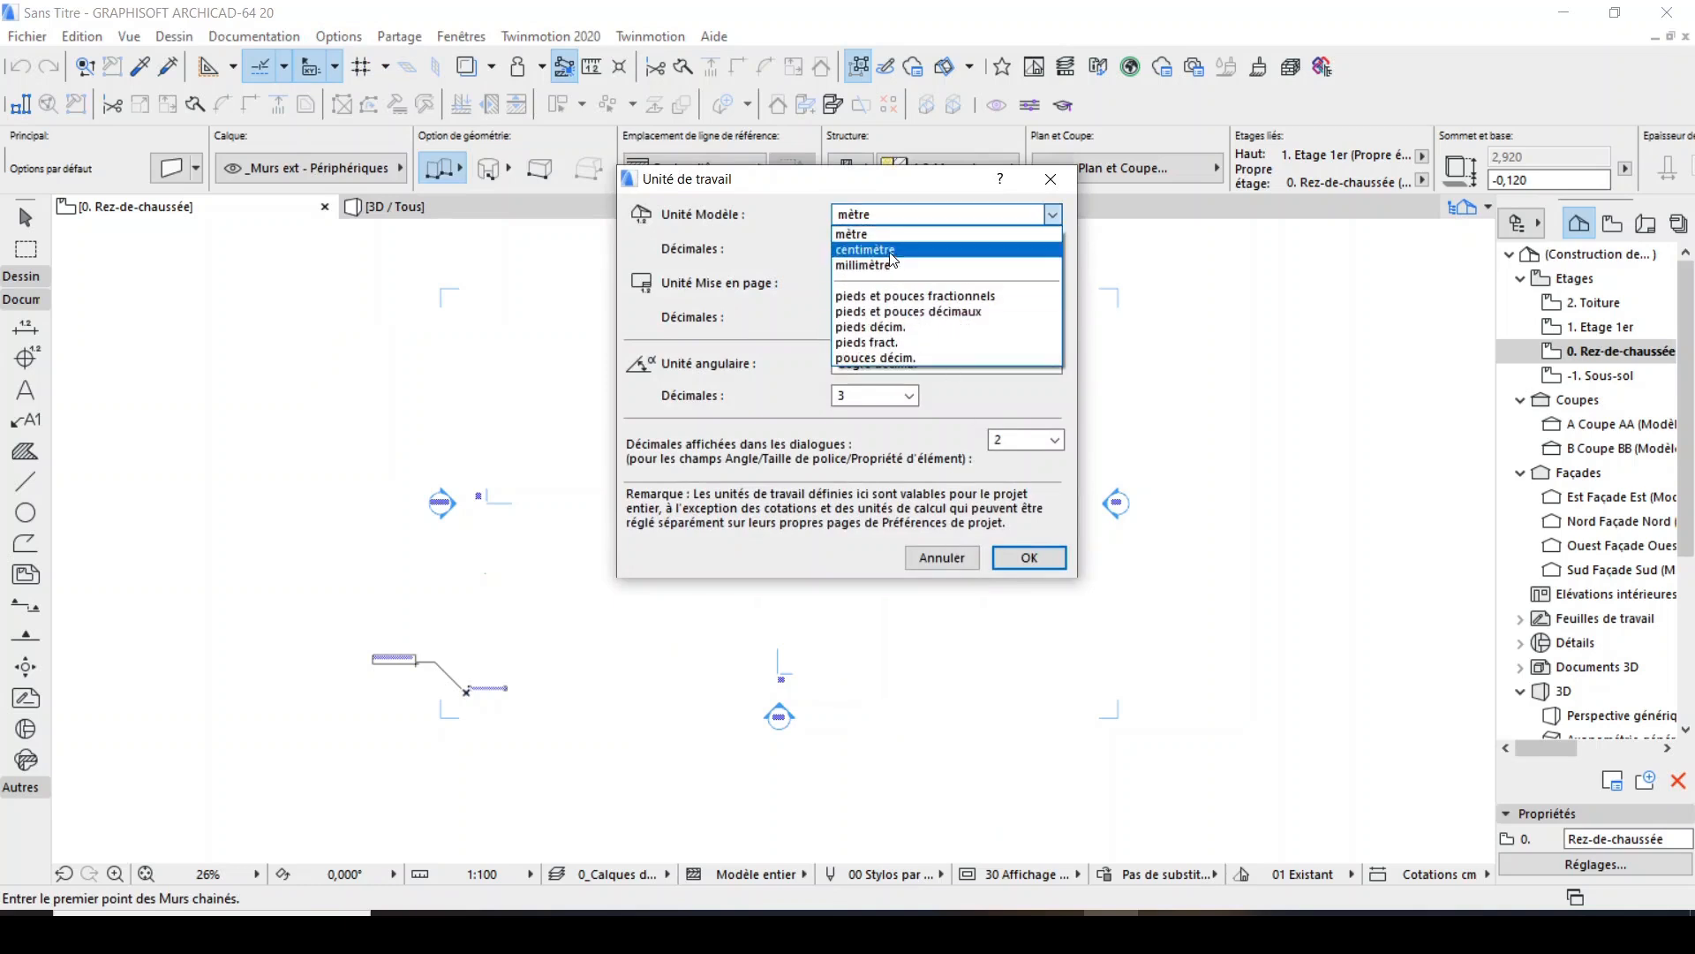
pyautogui.click(935, 264)
pyautogui.click(1024, 565)
pyautogui.scroll(4, 829, 386)
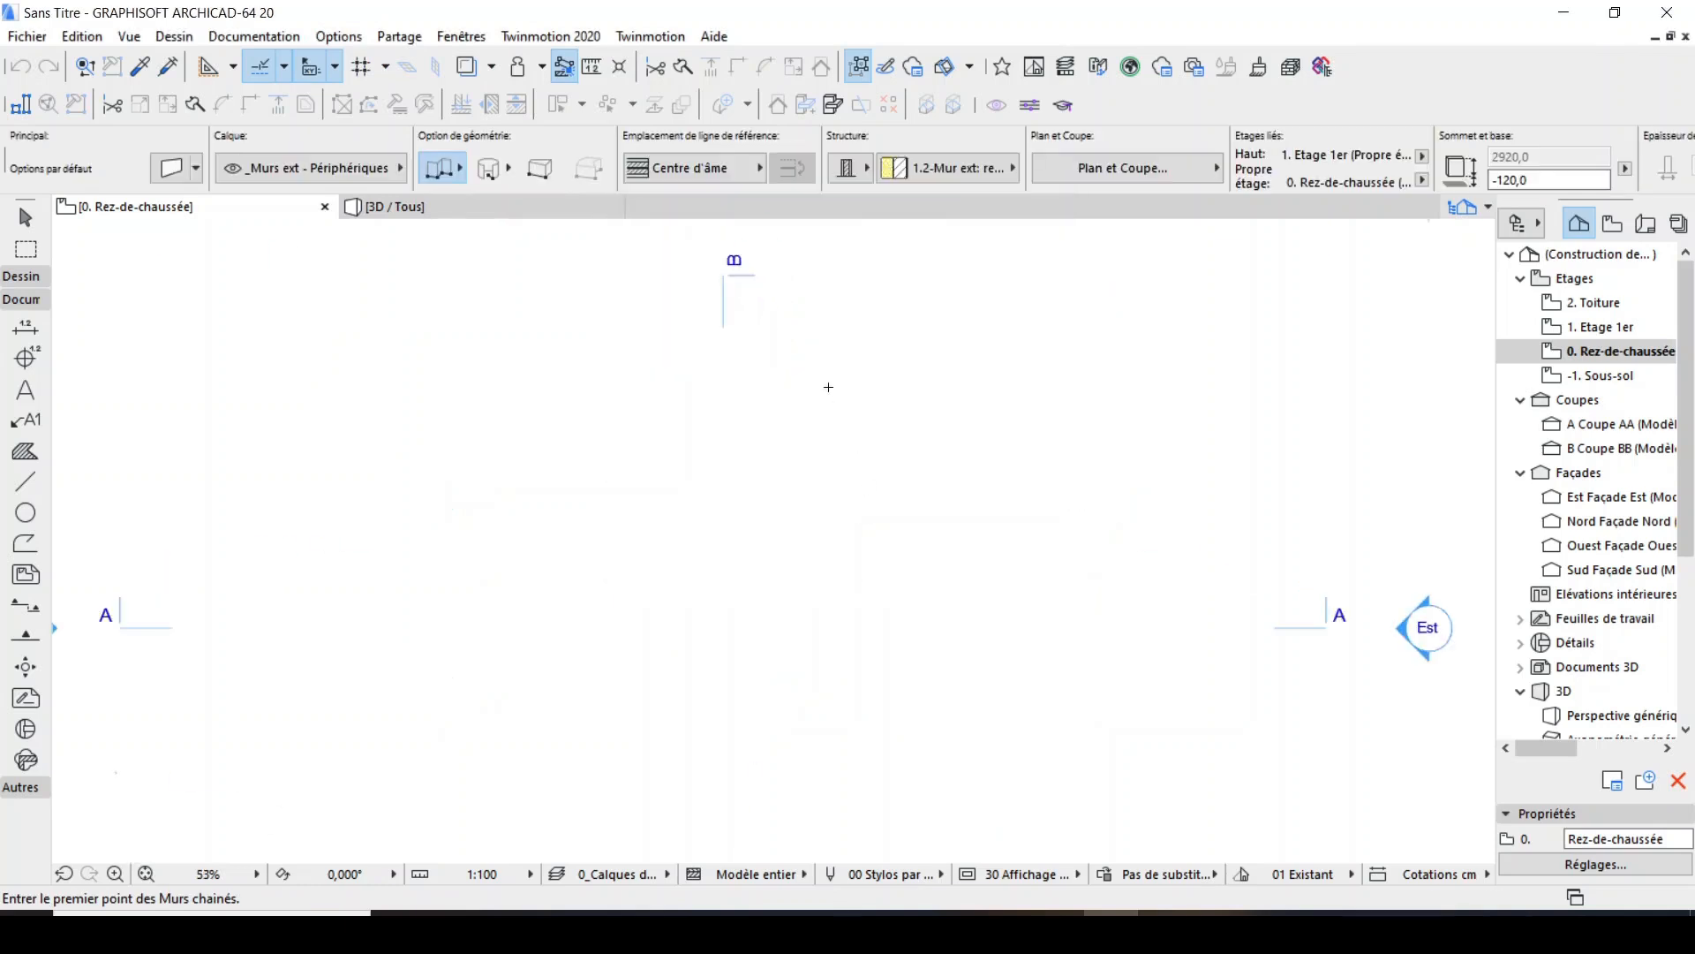
pyautogui.scroll(-5, 829, 387)
pyautogui.scroll(3, 866, 341)
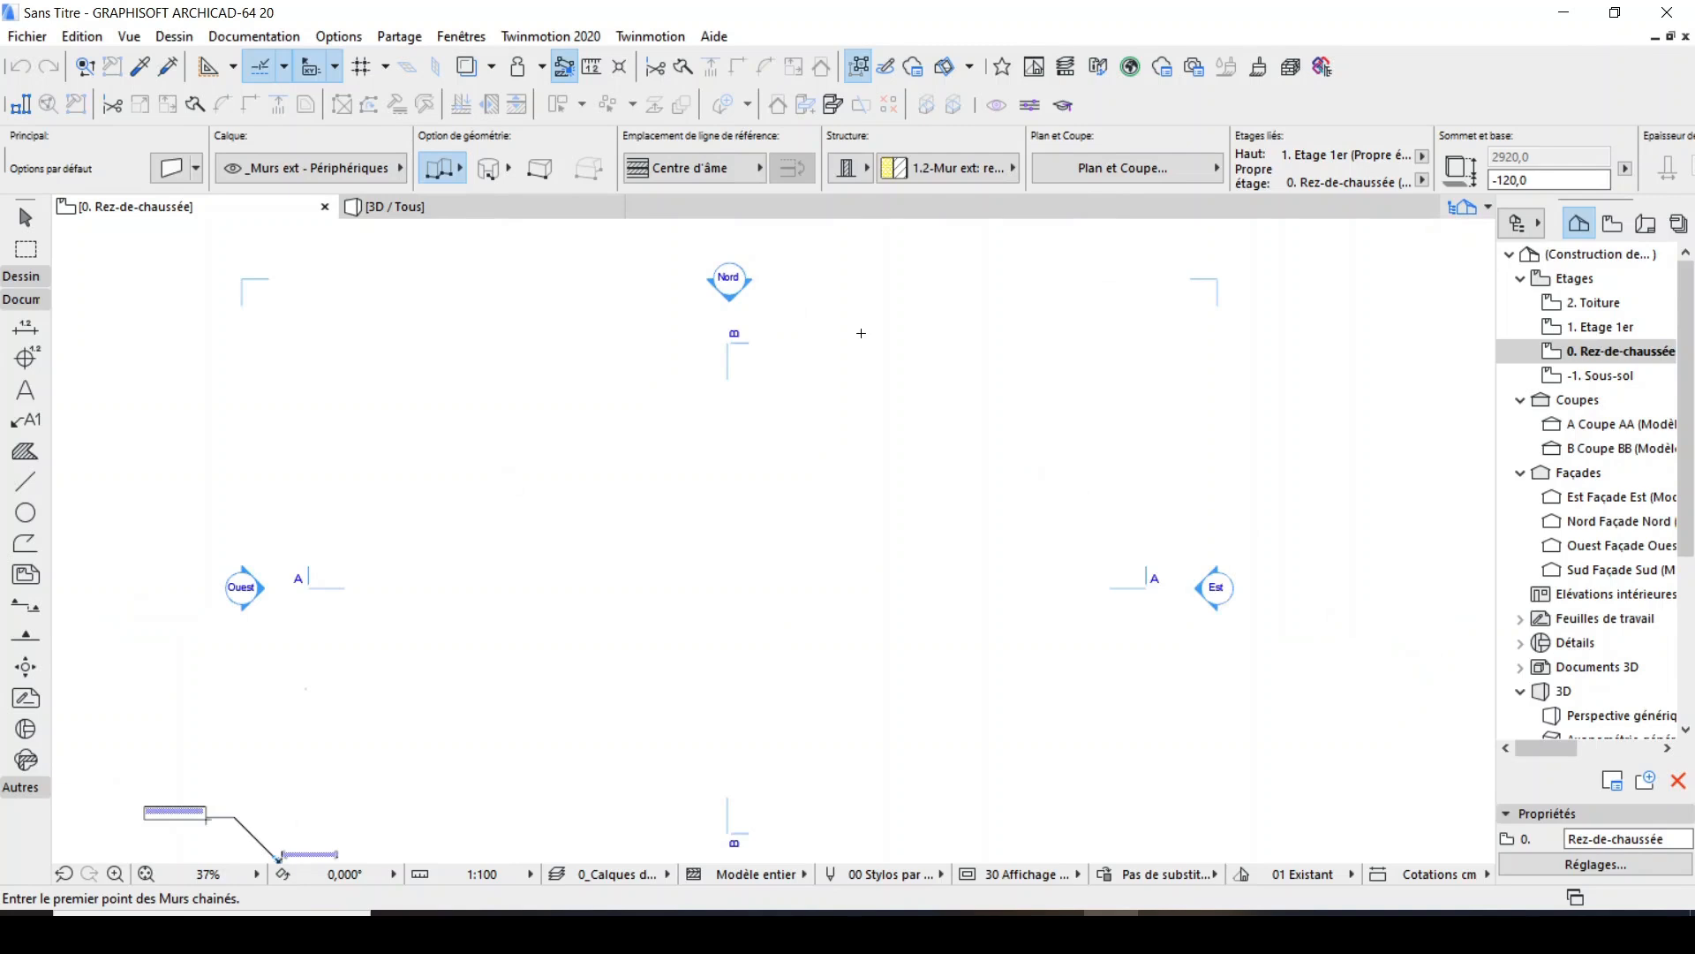
pyautogui.scroll(1, 804, 407)
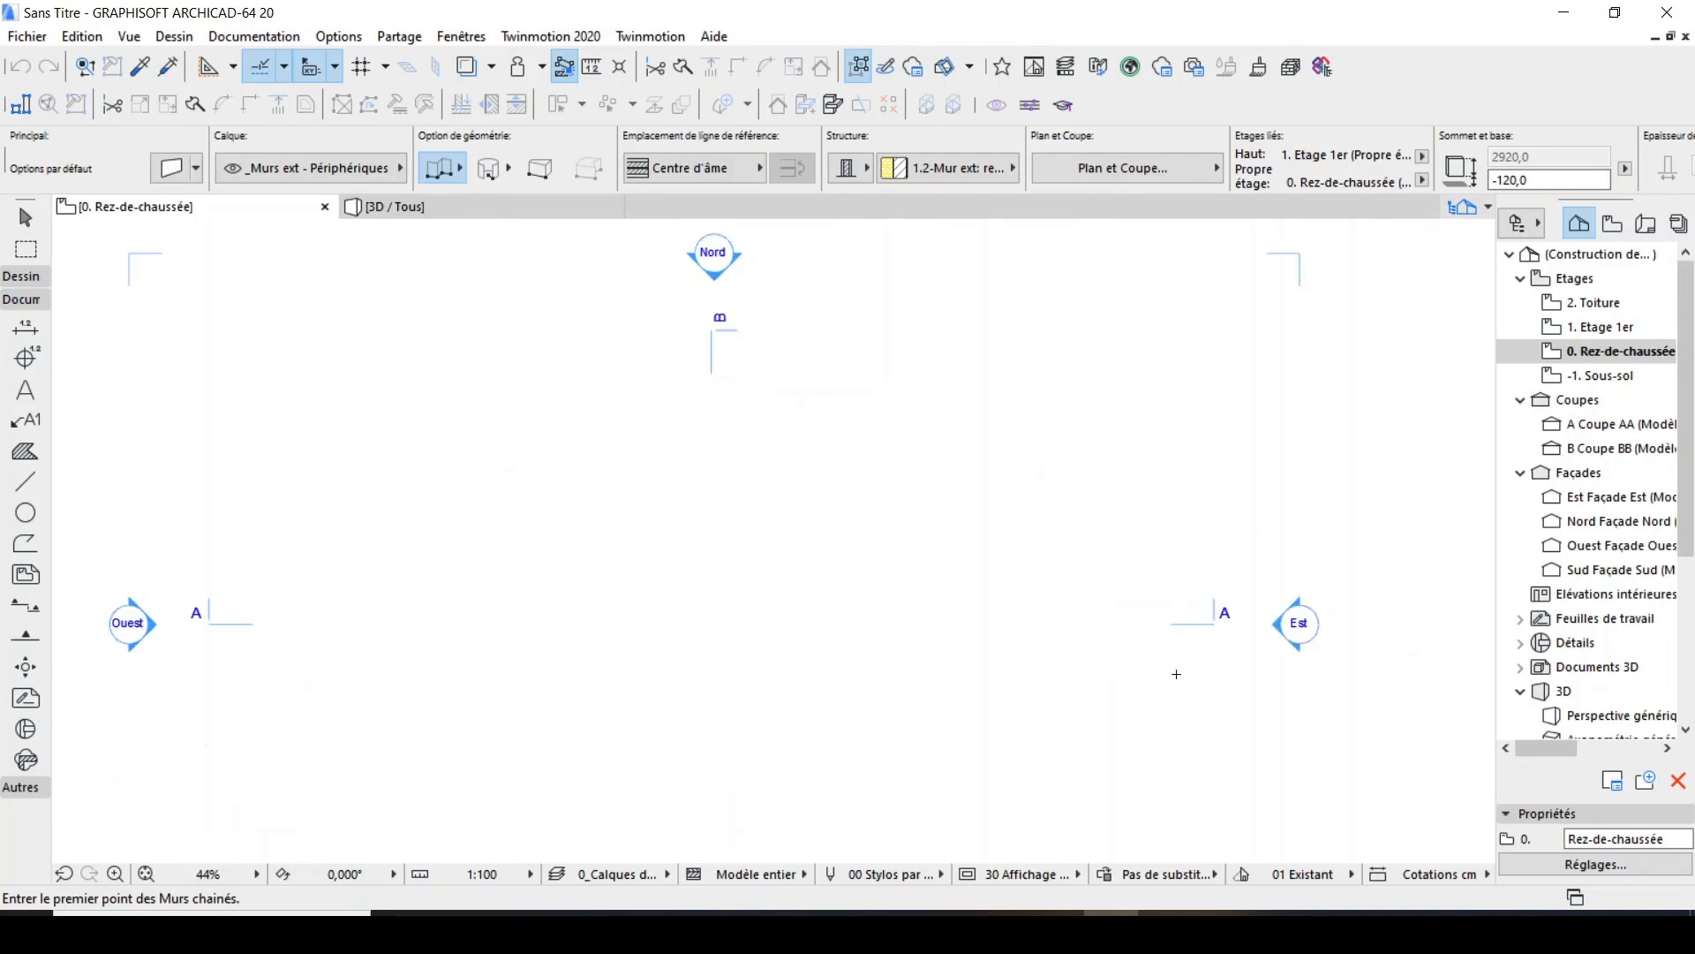
pyautogui.click(1056, 932)
# Draw a closed 20 × 20 mm square on the ground-floor plan with the Line tool's polyline method.
pyautogui.click(25, 481)
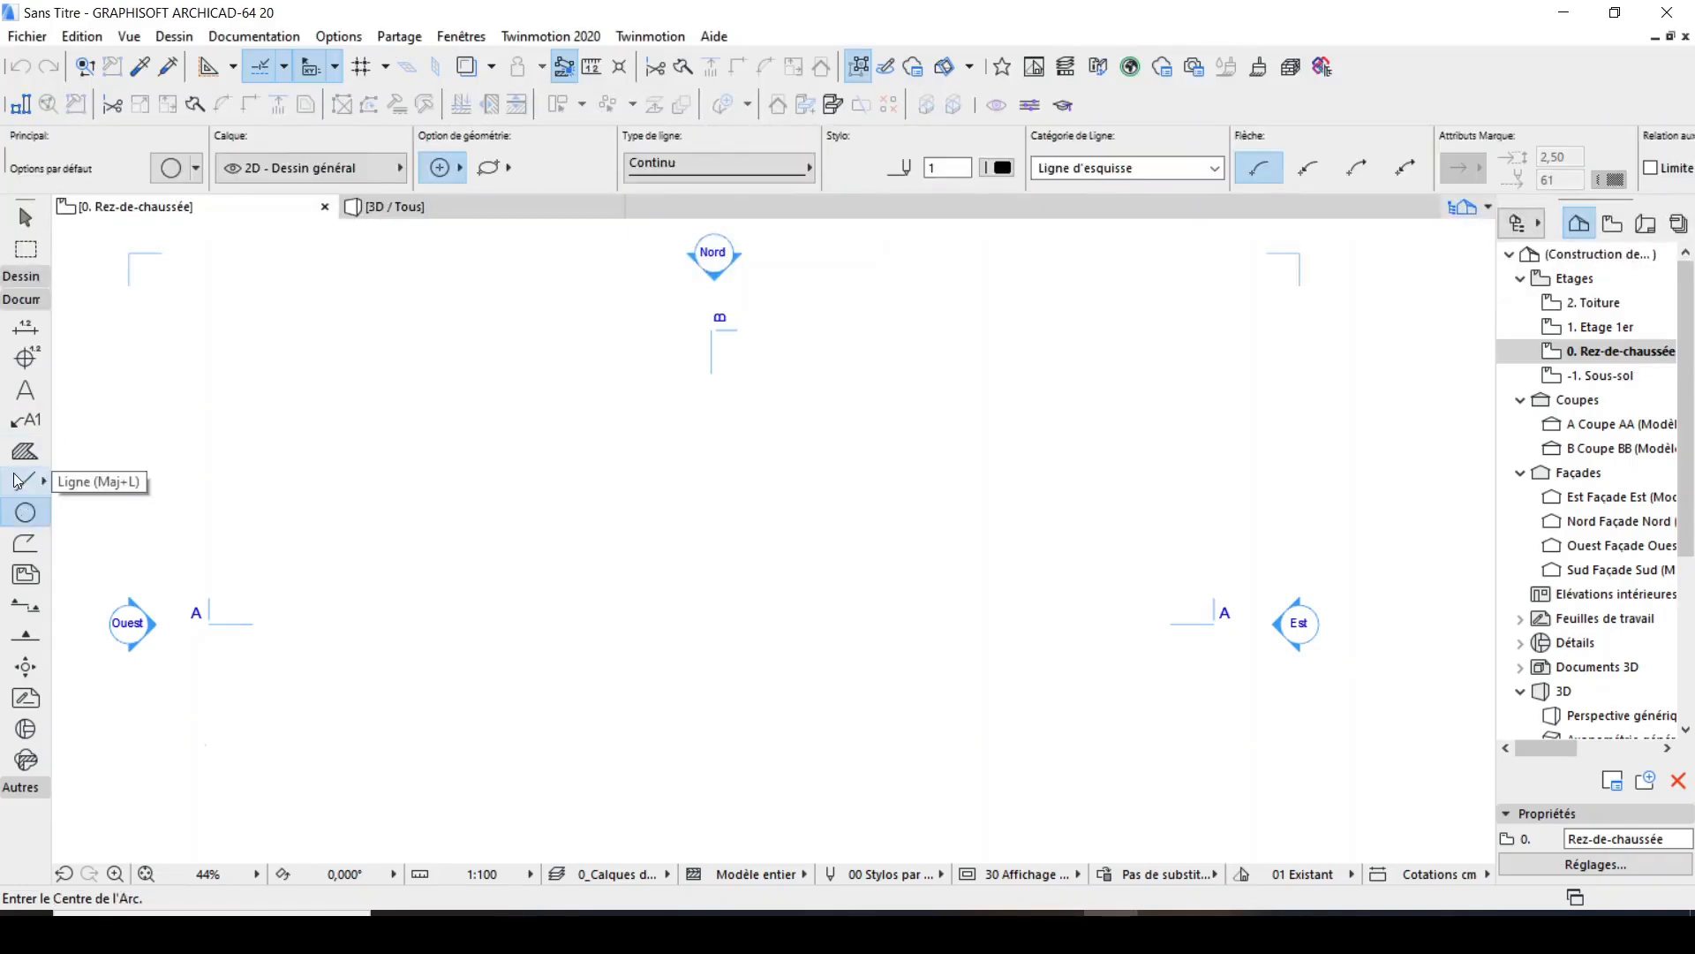
pyautogui.scroll(3, 901, 420)
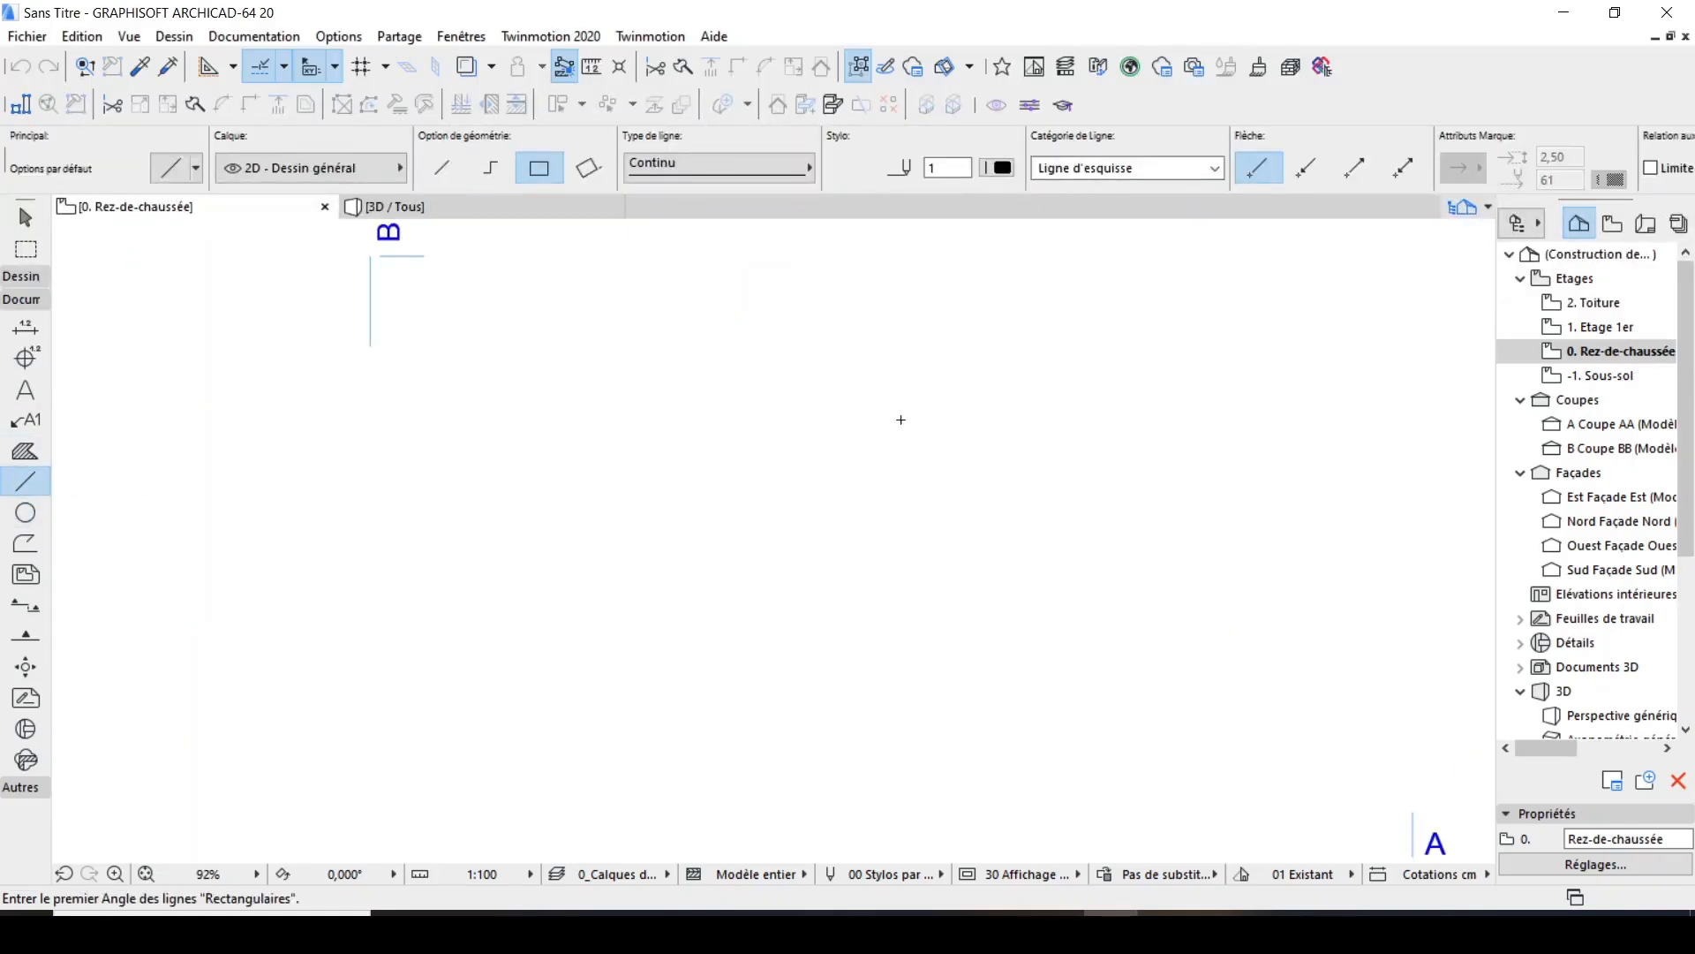
pyautogui.click(666, 382)
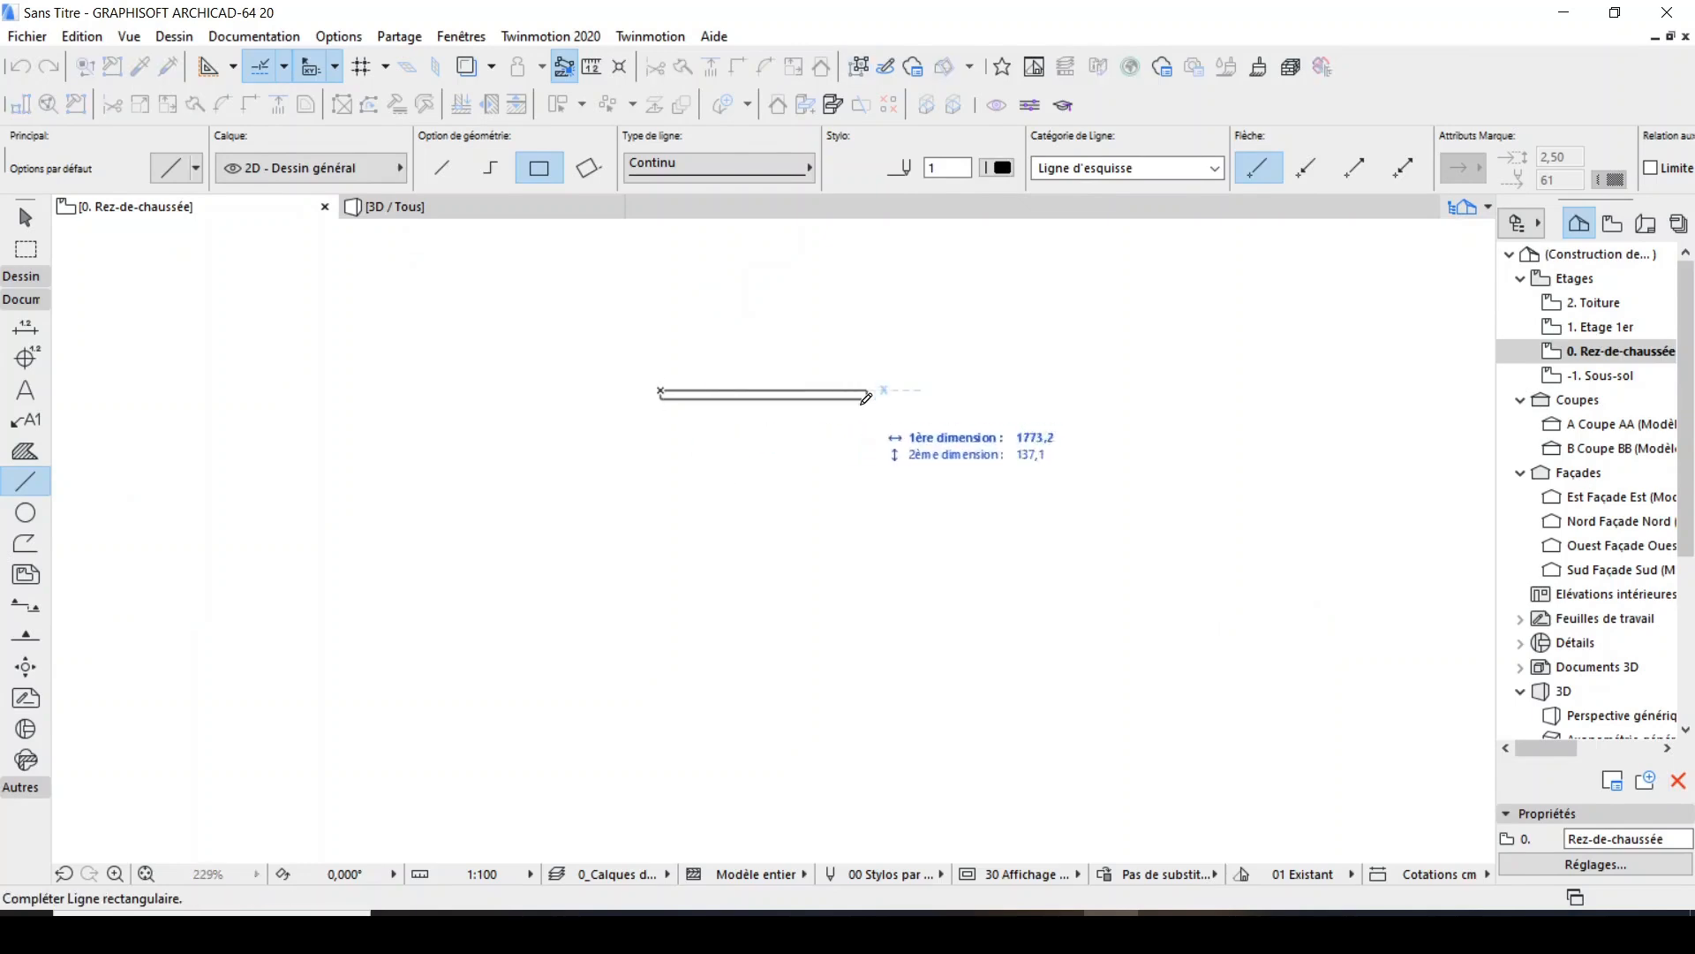
pyautogui.scroll(4, 663, 389)
pyautogui.click(491, 170)
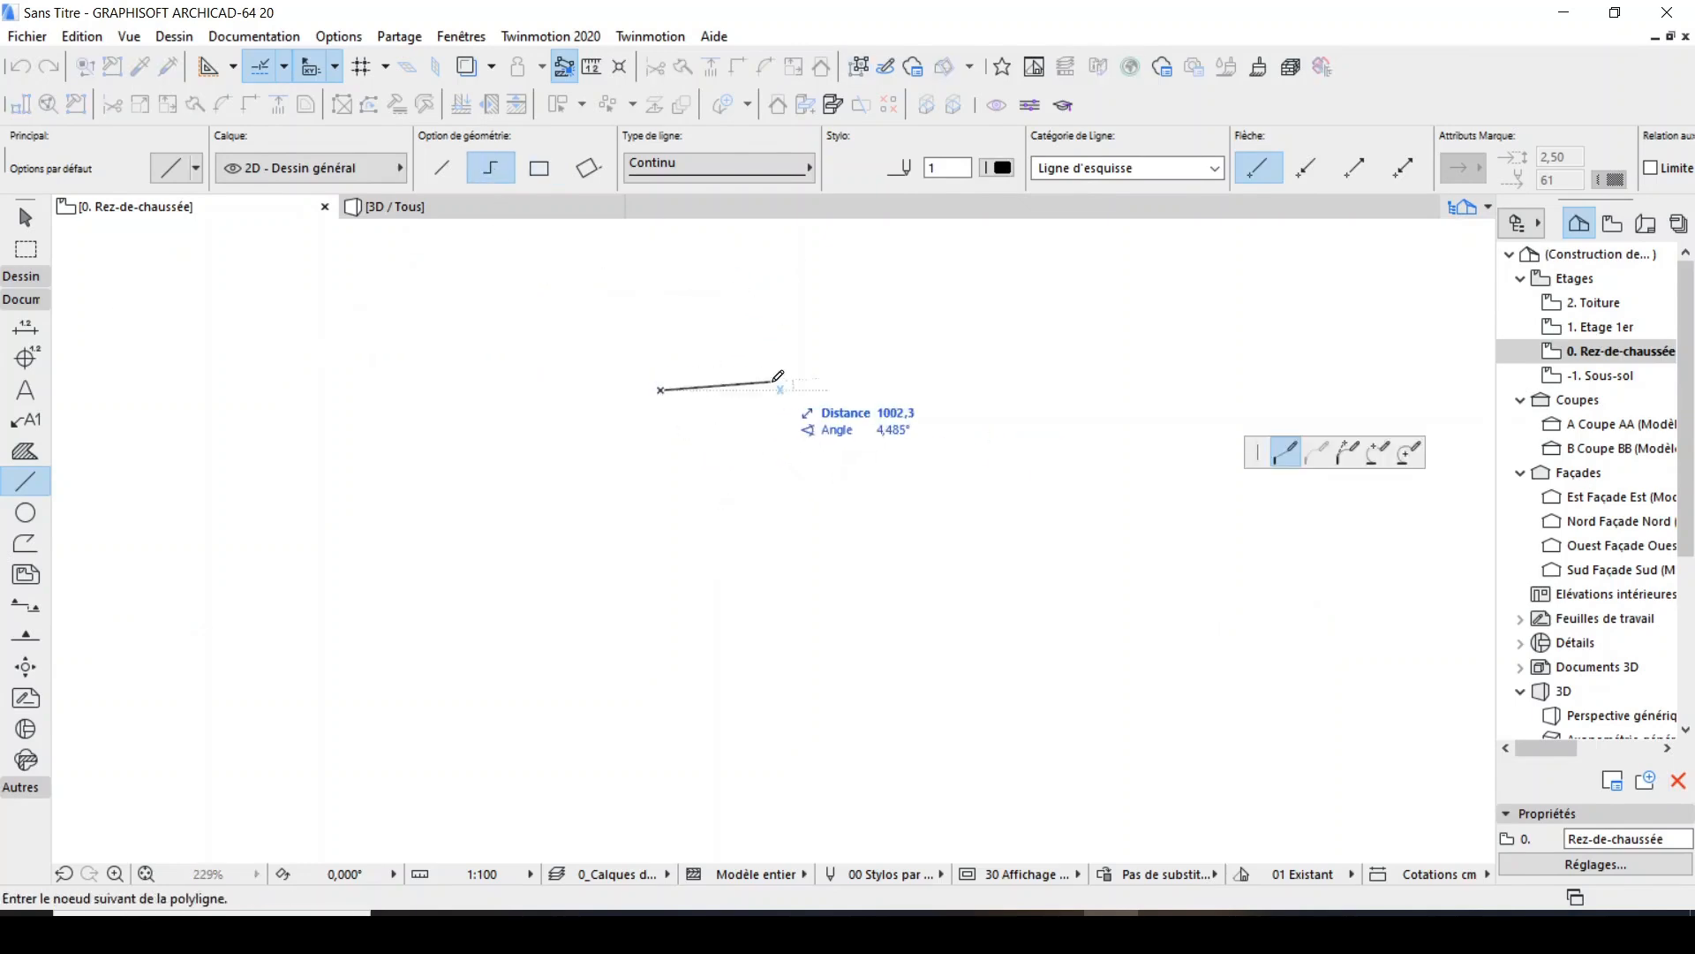
pyautogui.write('20')
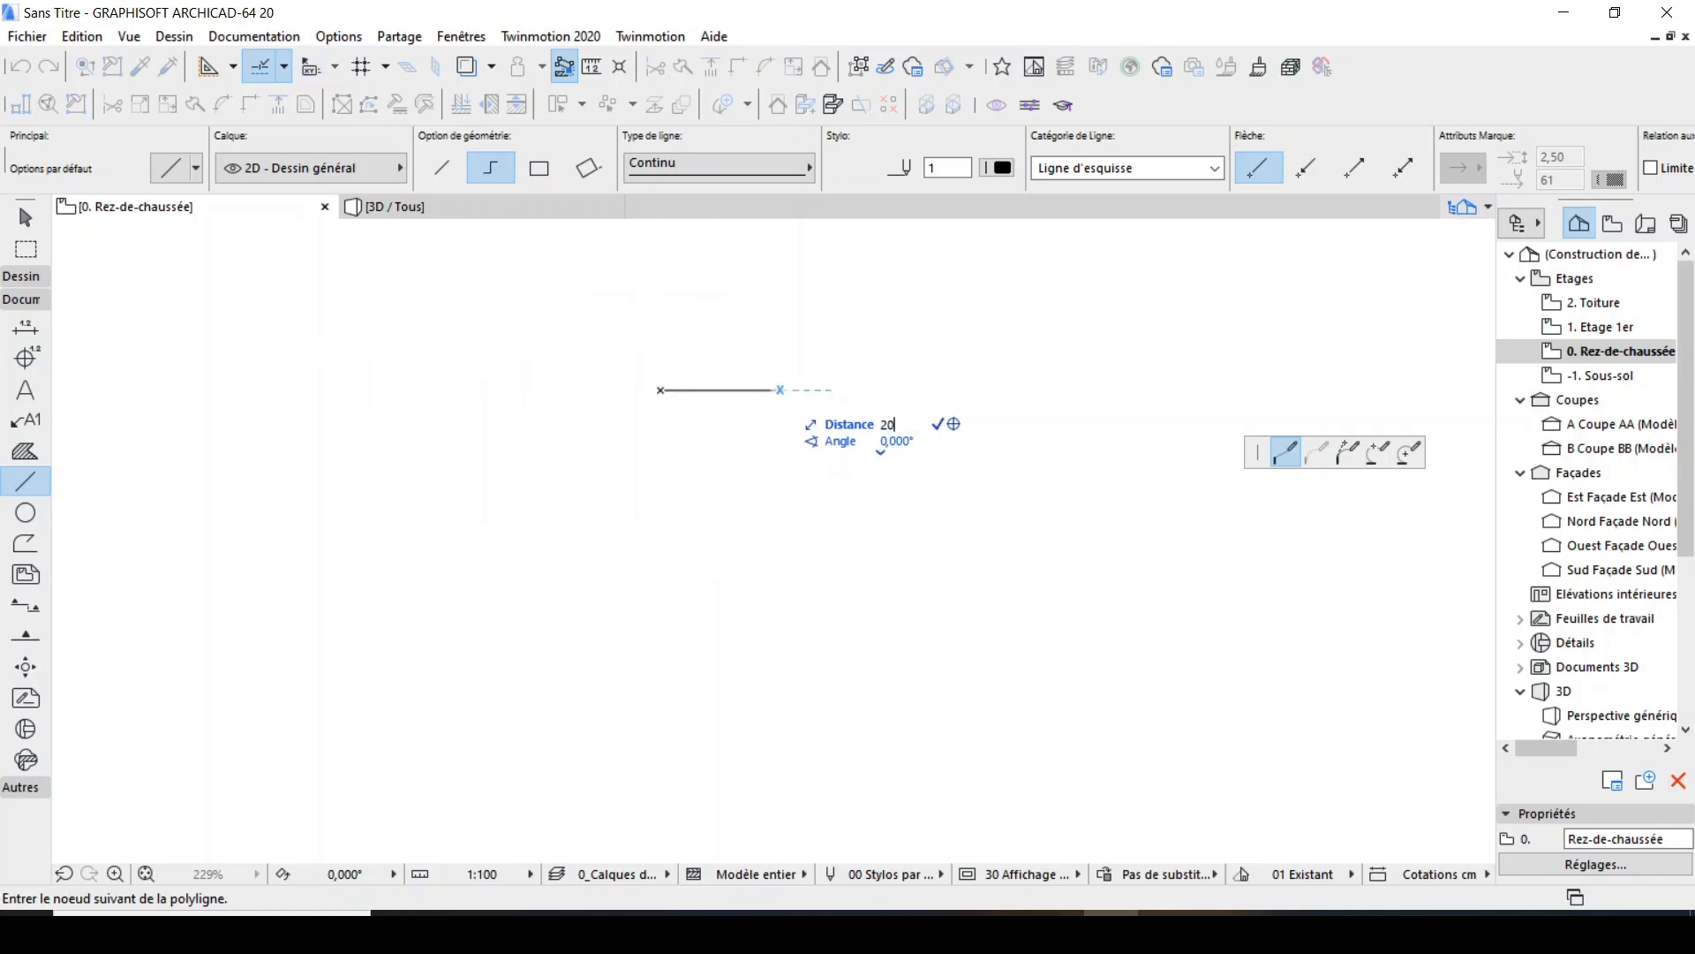
pyautogui.scroll(7, 667, 380)
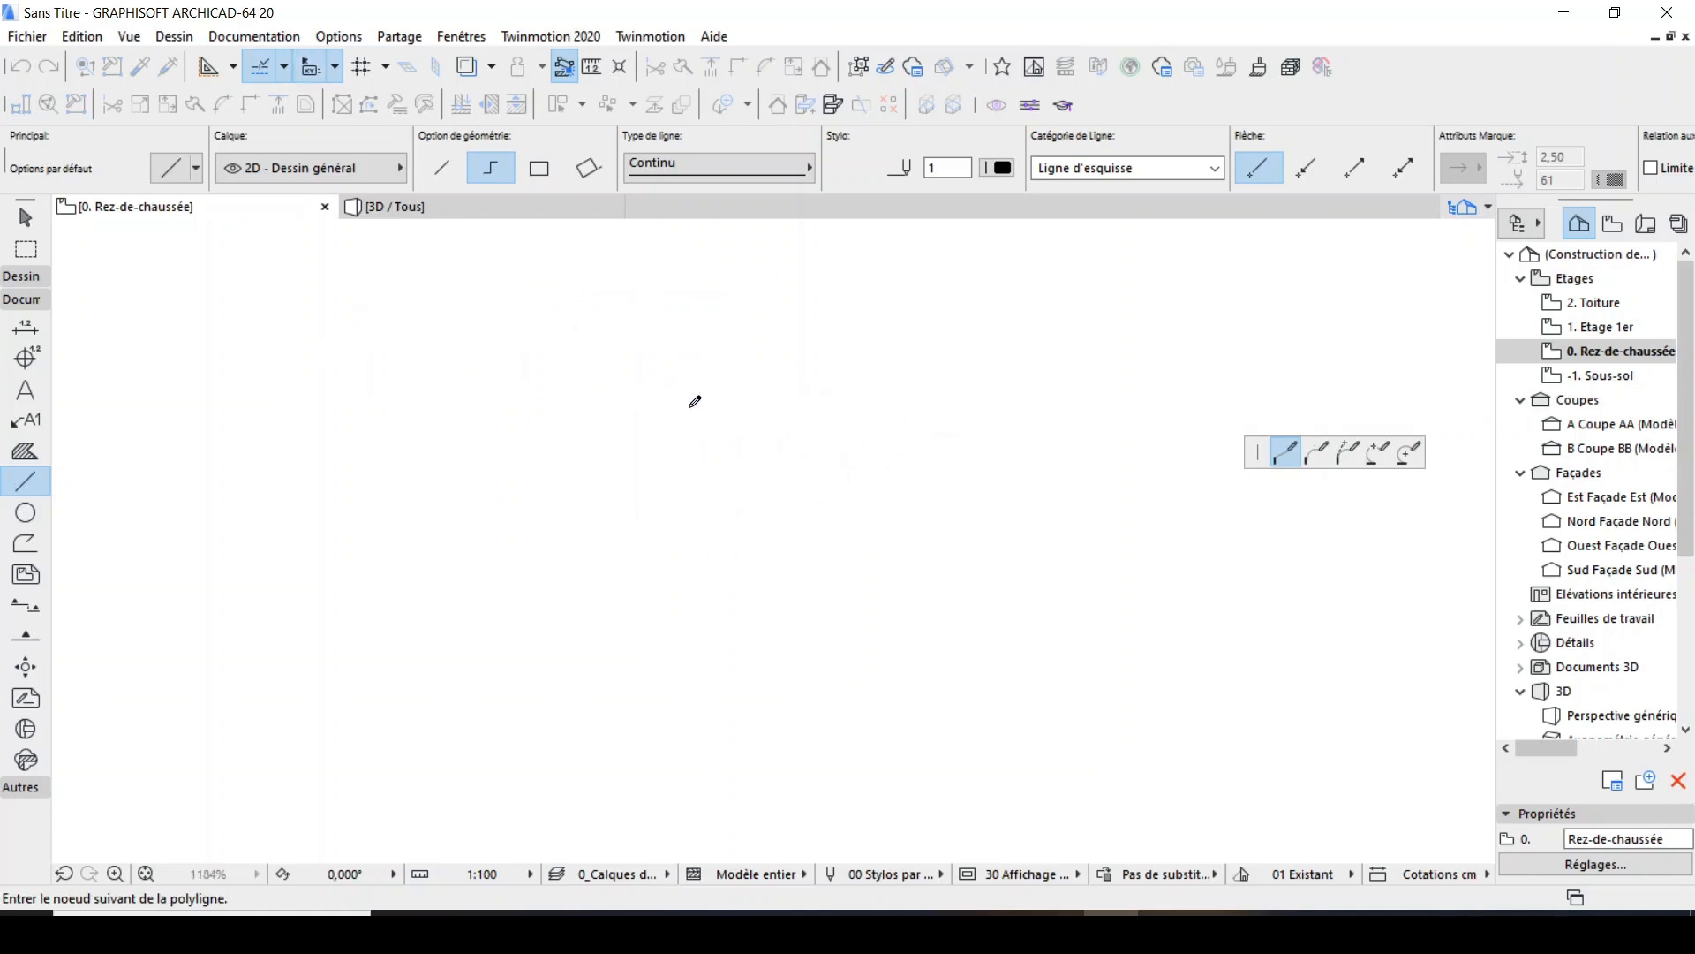
pyautogui.scroll(8, 601, 467)
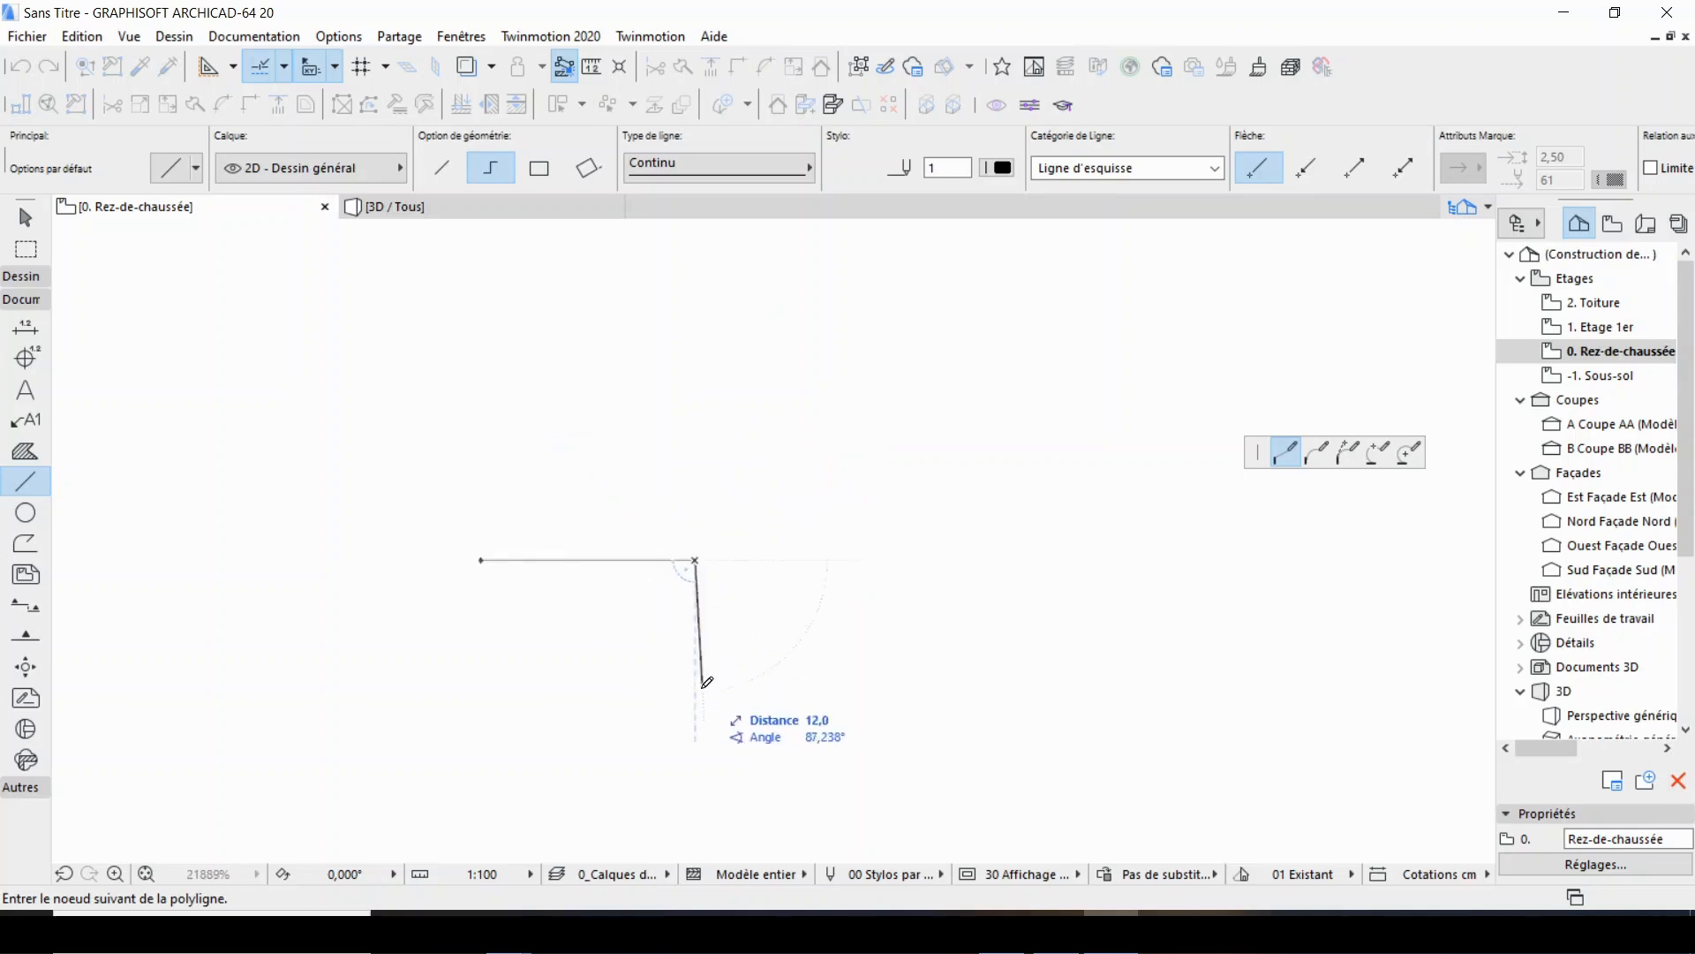
pyautogui.click(695, 775)
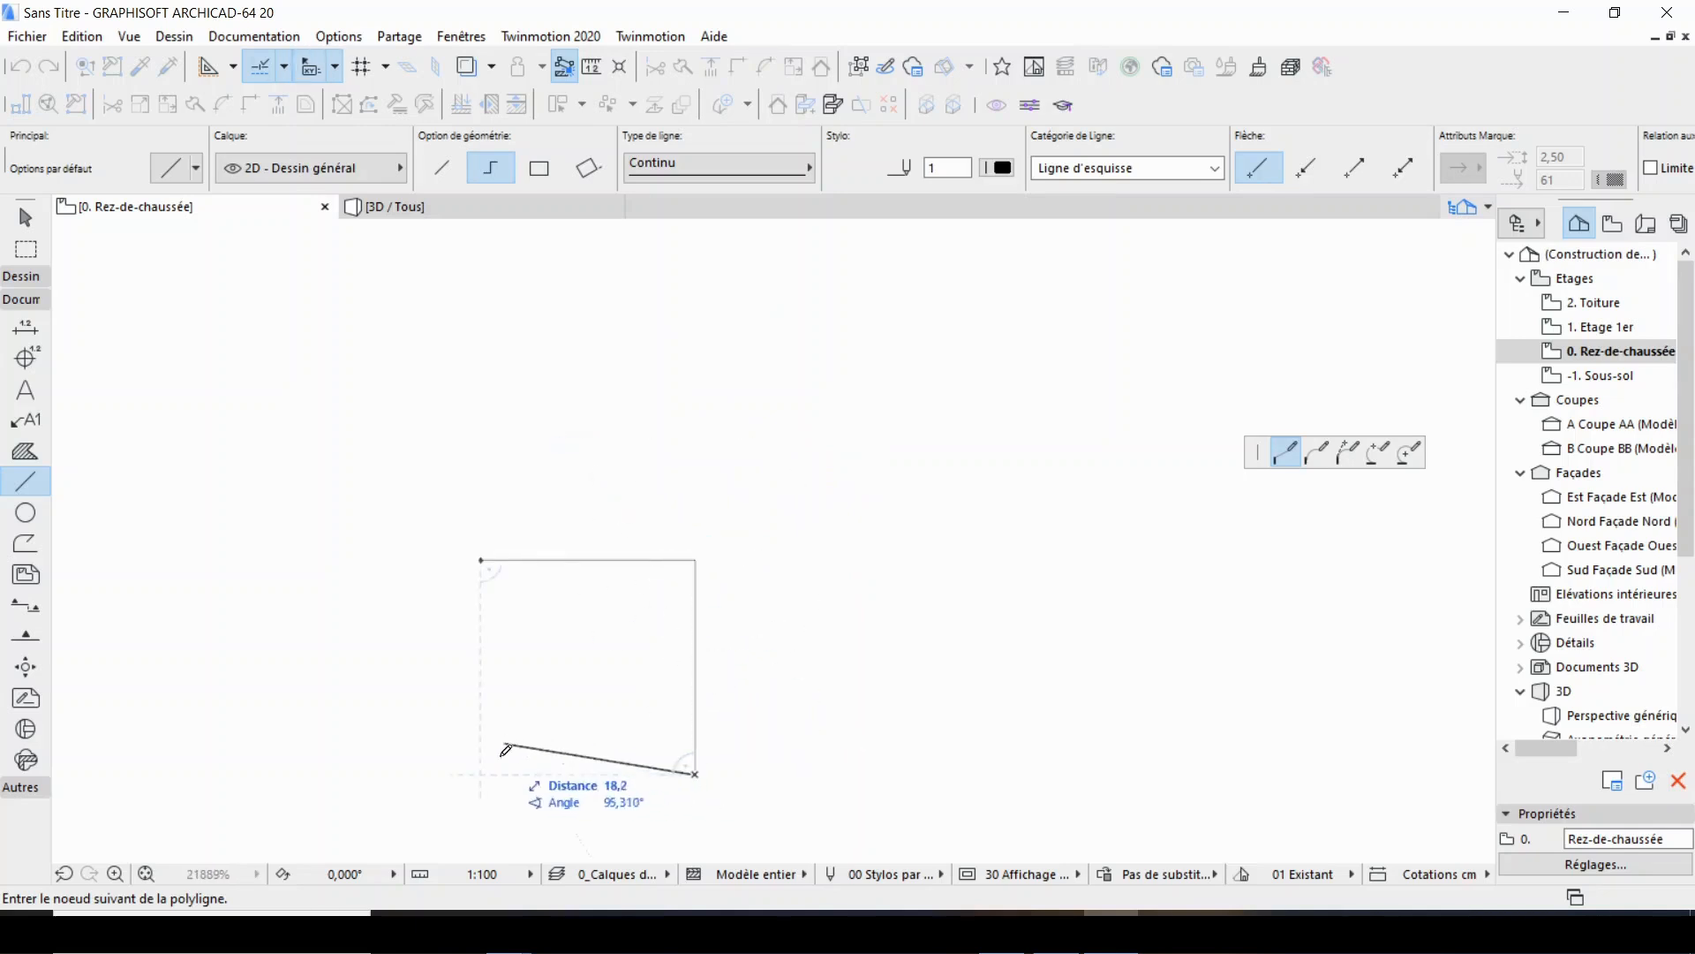
pyautogui.click(481, 774)
pyautogui.click(481, 560)
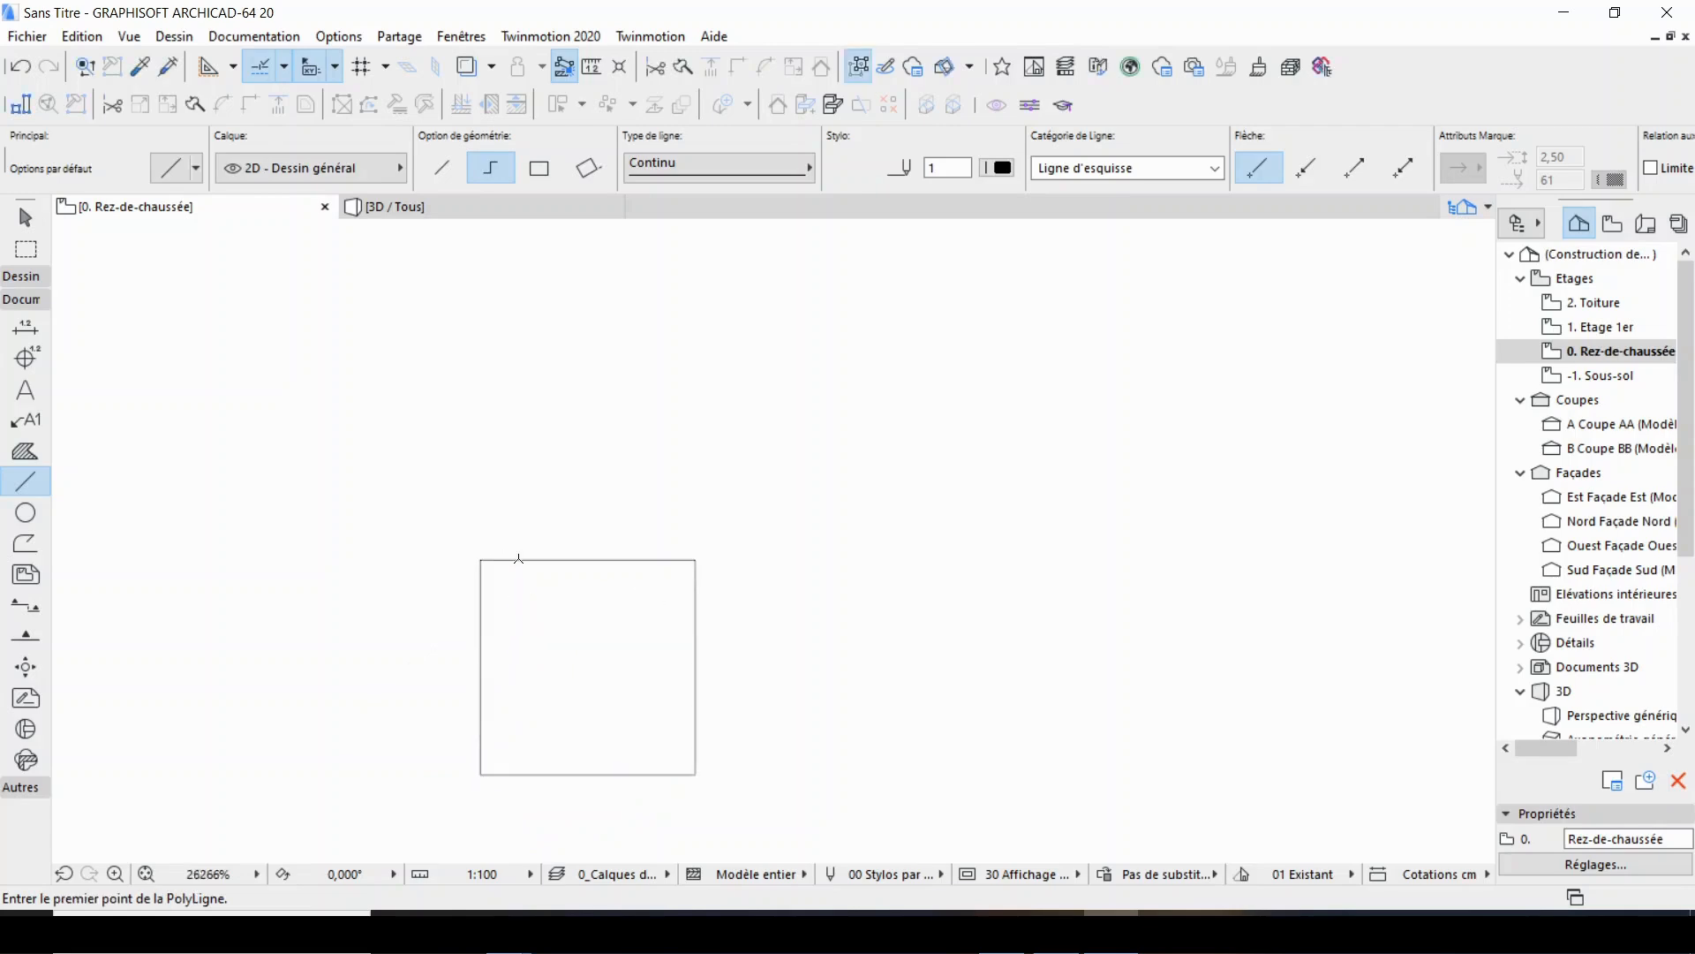
# Copy the square's top edge 2.5 mm downward into the square using Translation & copie.
pyautogui.scroll(4, 521, 556)
pyautogui.scroll(-4, 615, 424)
pyautogui.scroll(2, 632, 454)
pyautogui.keyDown('shift'); pyautogui.click(627, 469); pyautogui.keyUp('shift')
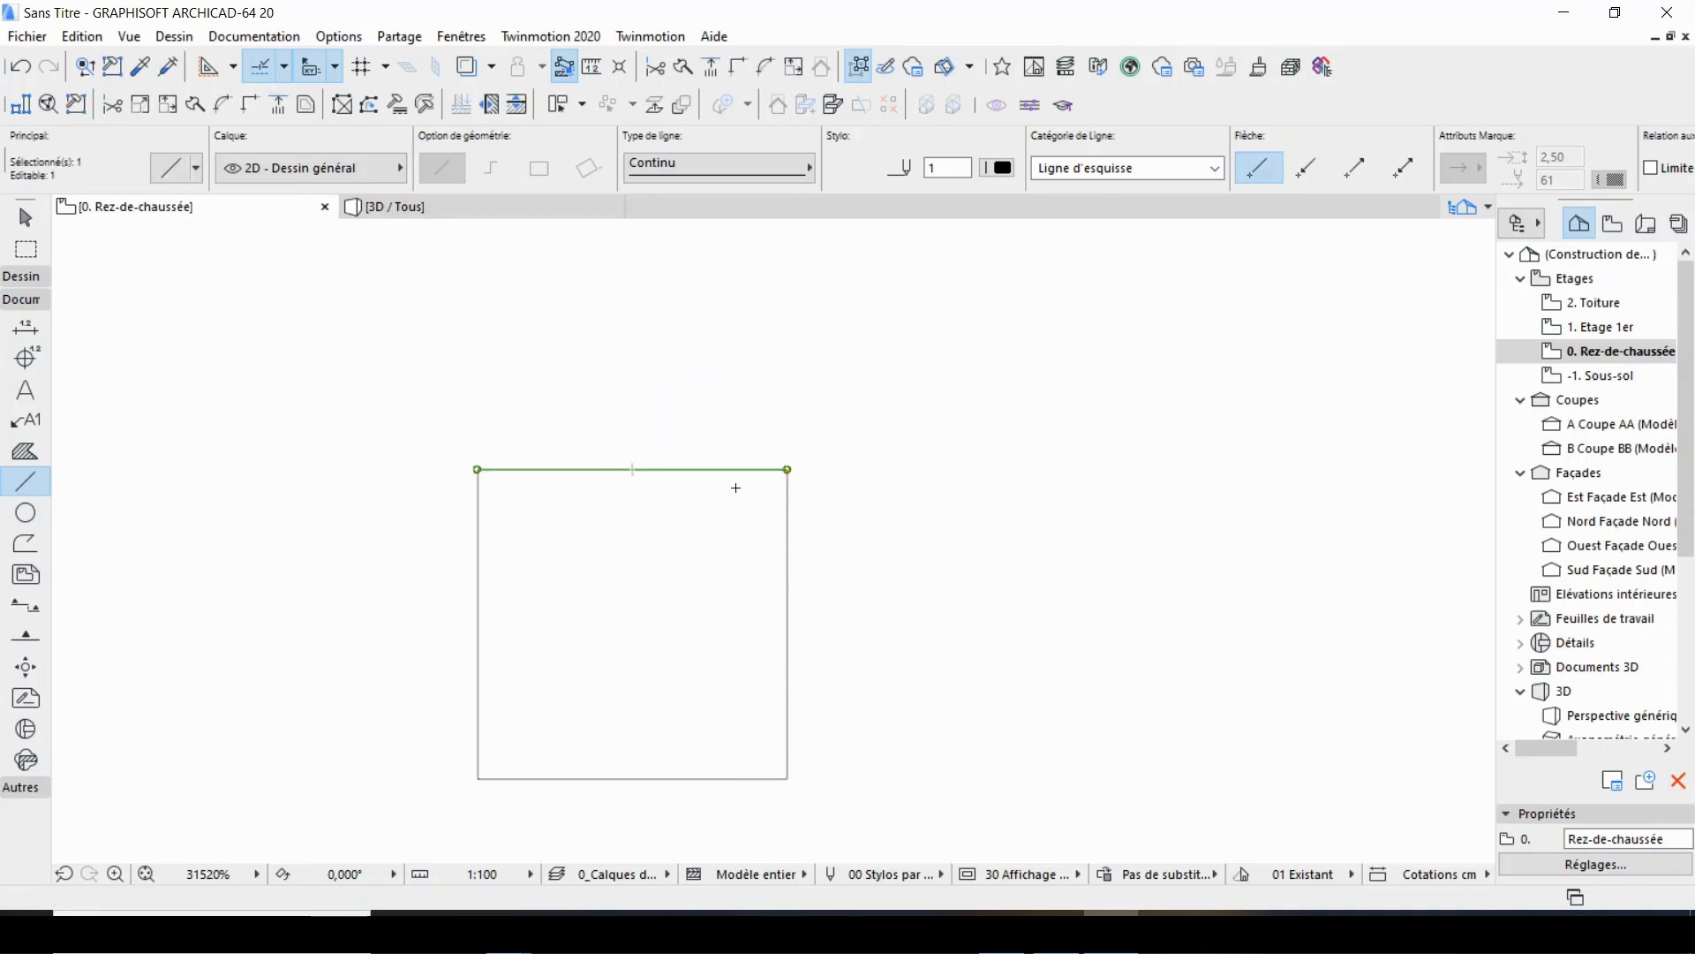
pyautogui.rightClick(693, 350)
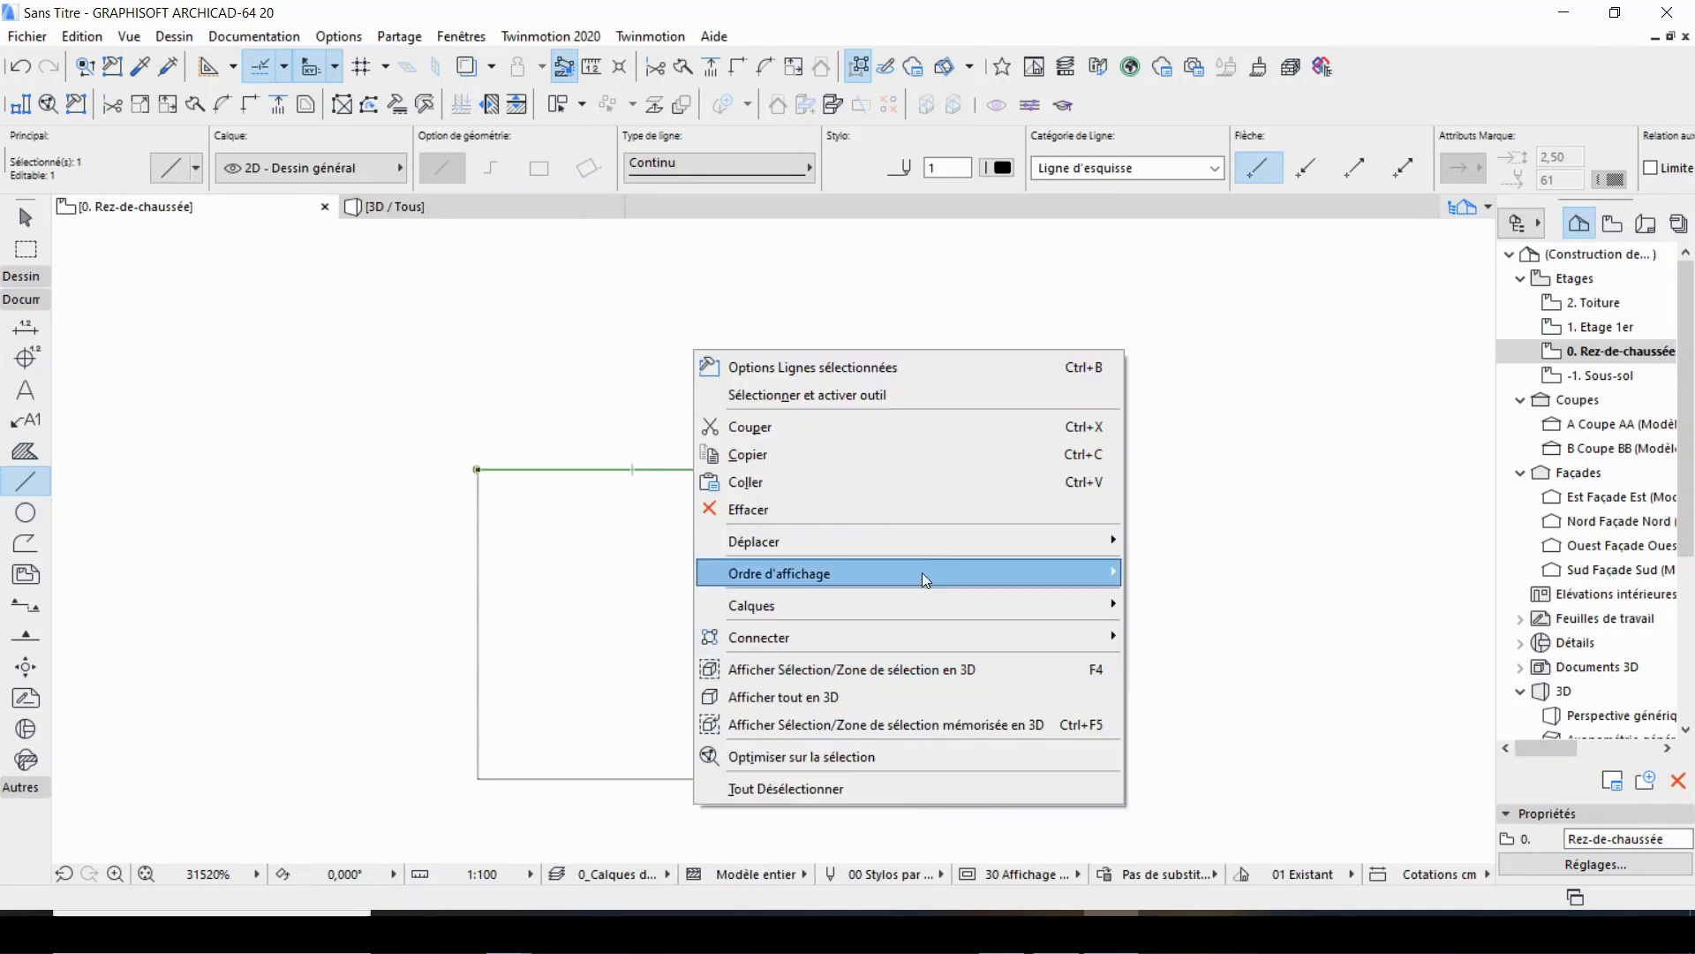
pyautogui.moveTo(920, 542)
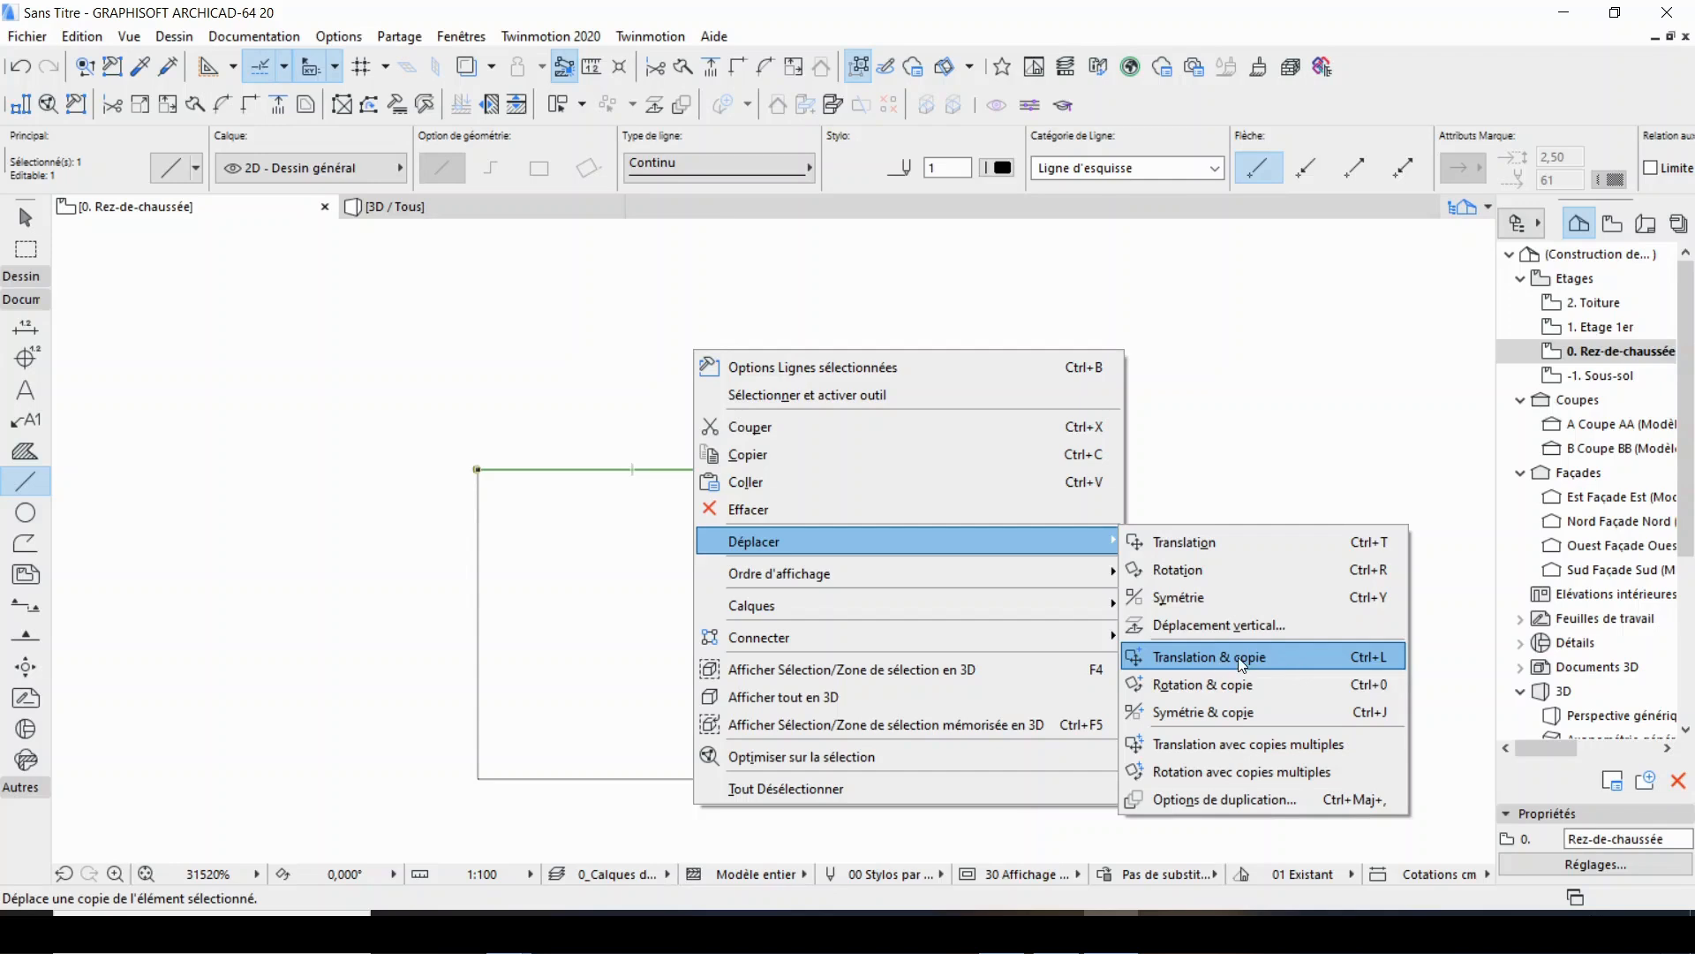
pyautogui.click(1379, 659)
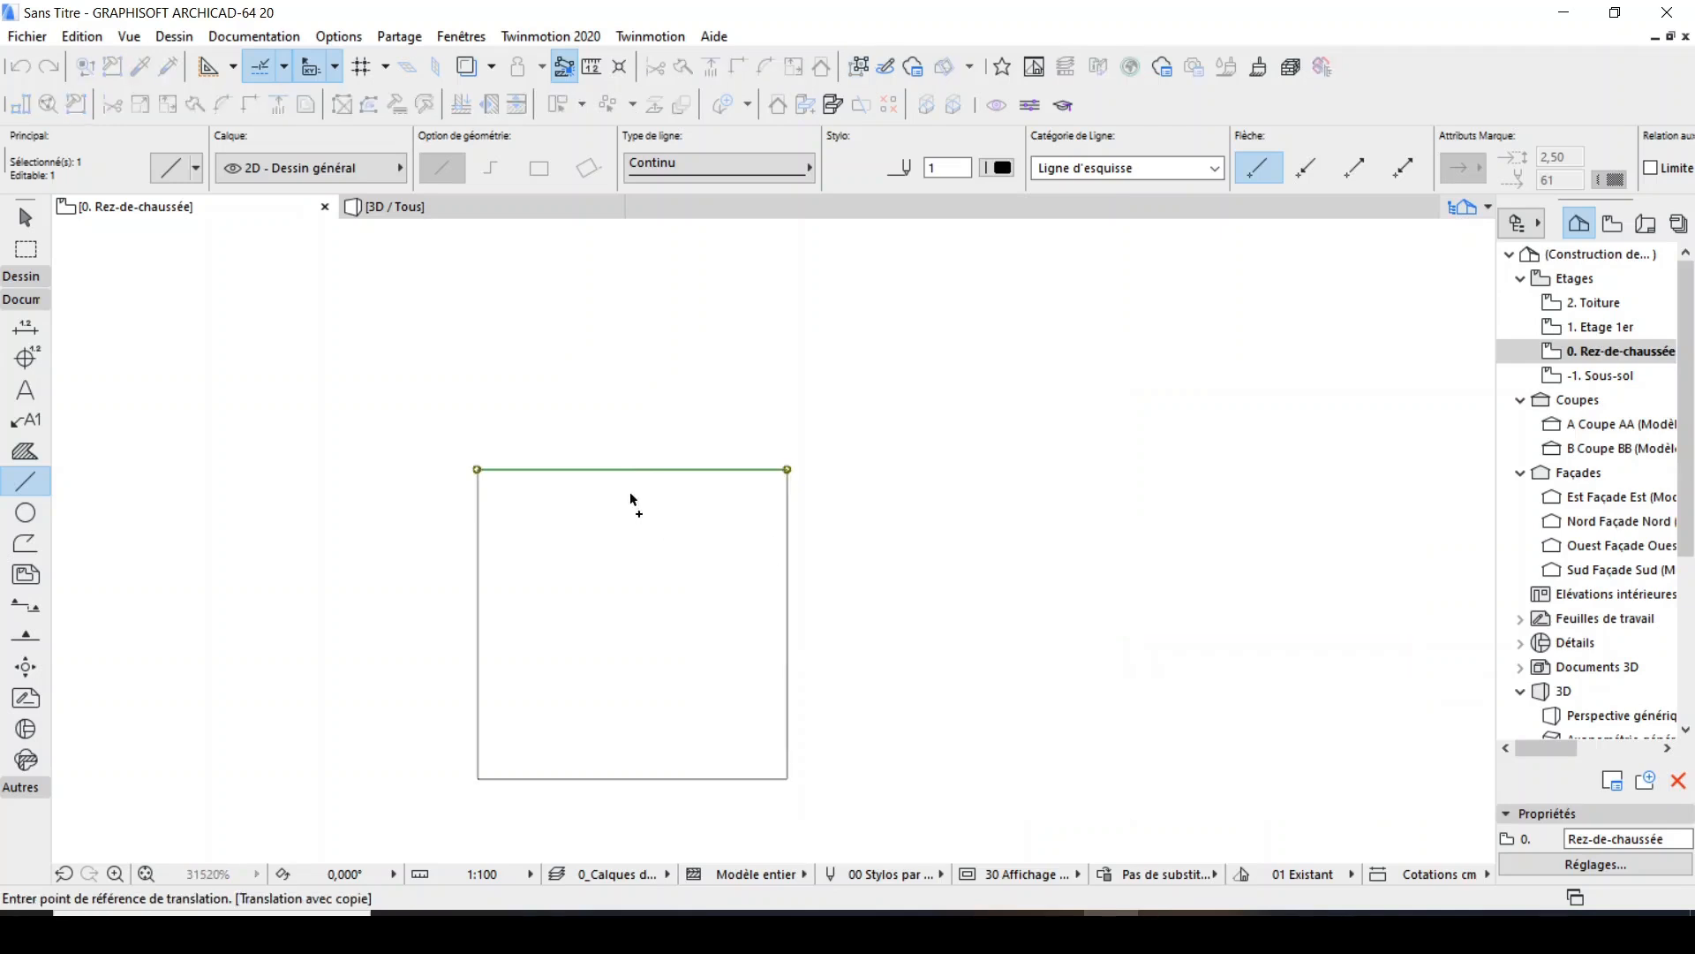
pyautogui.click(679, 499)
pyautogui.write('2,5')
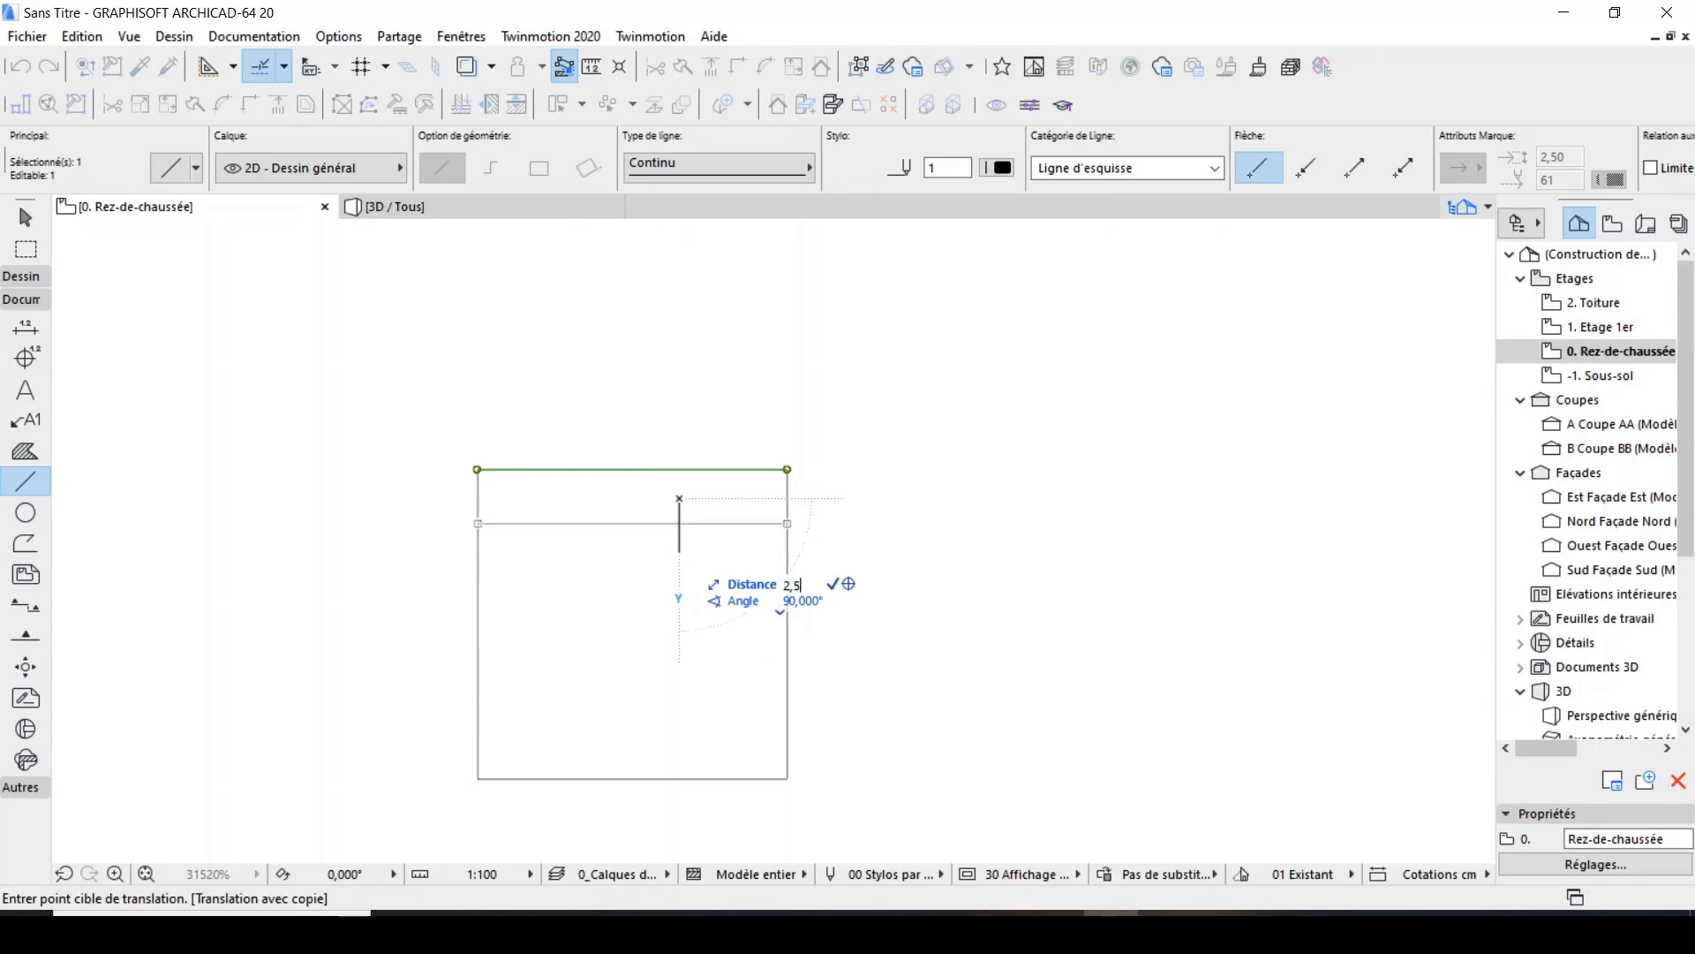
pyautogui.press('Return')
pyautogui.press('Escape')
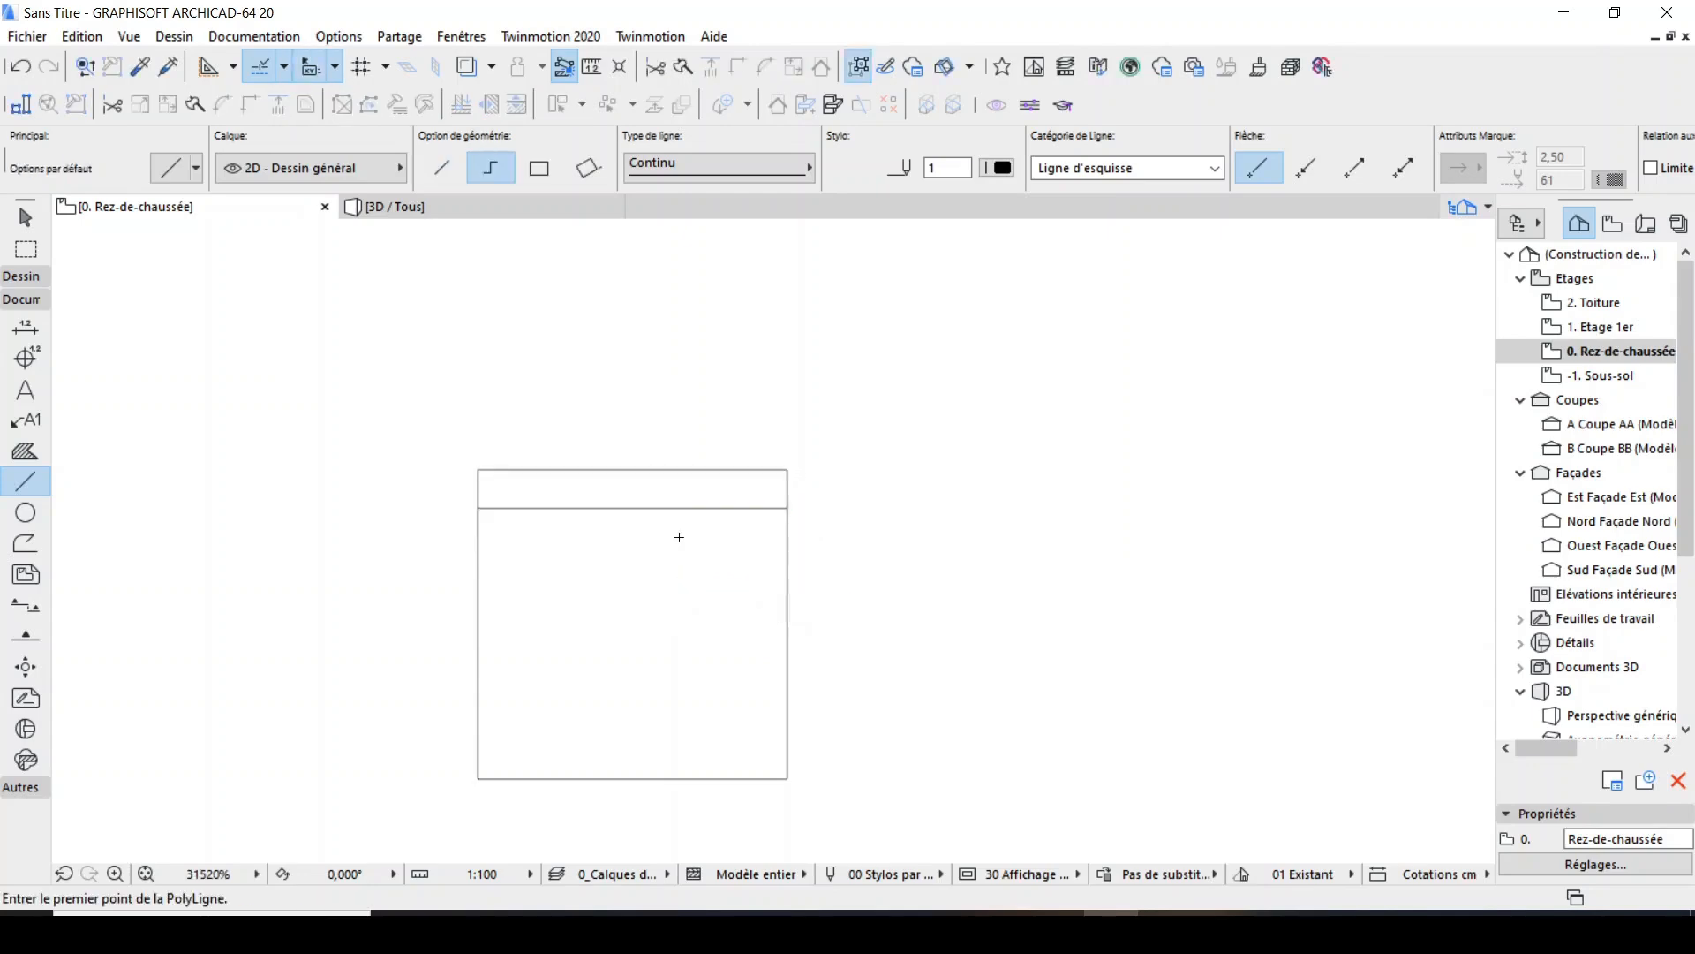
# Copy the square's right edge 2.5 mm inward to the left.
pyautogui.keyDown('shift'); pyautogui.click(785, 536); pyautogui.keyUp('shift')
pyautogui.hotkey('ctrl', 'shift', 'd')
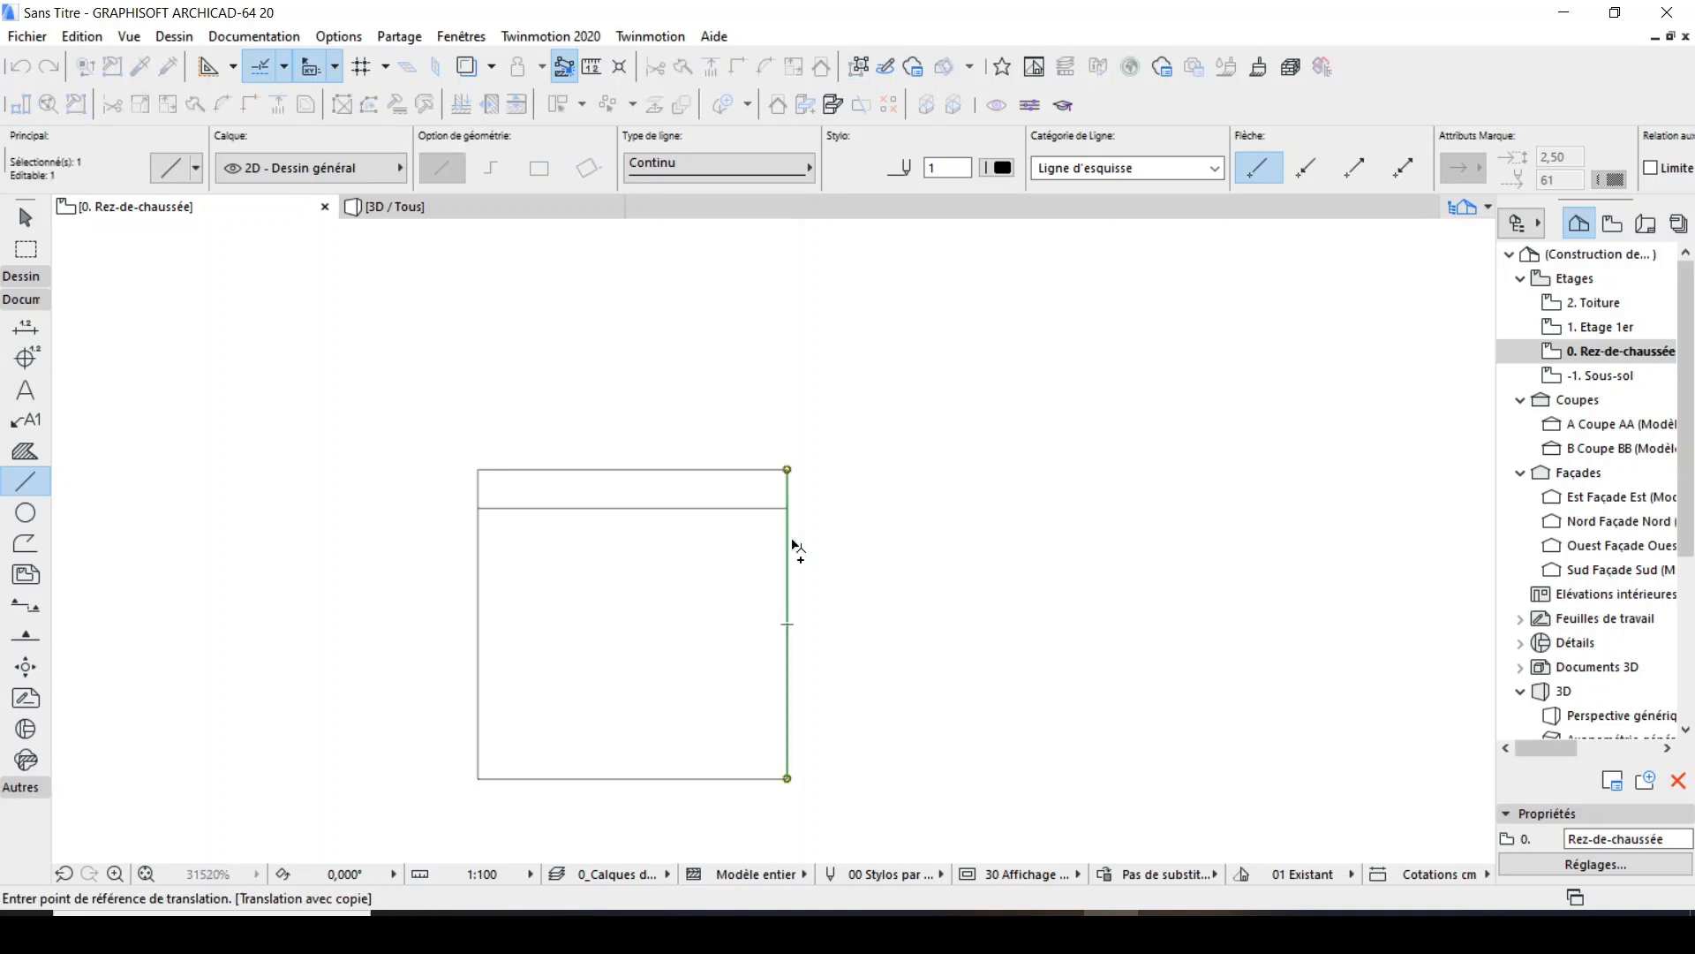
pyautogui.click(791, 547)
pyautogui.write('2,5')
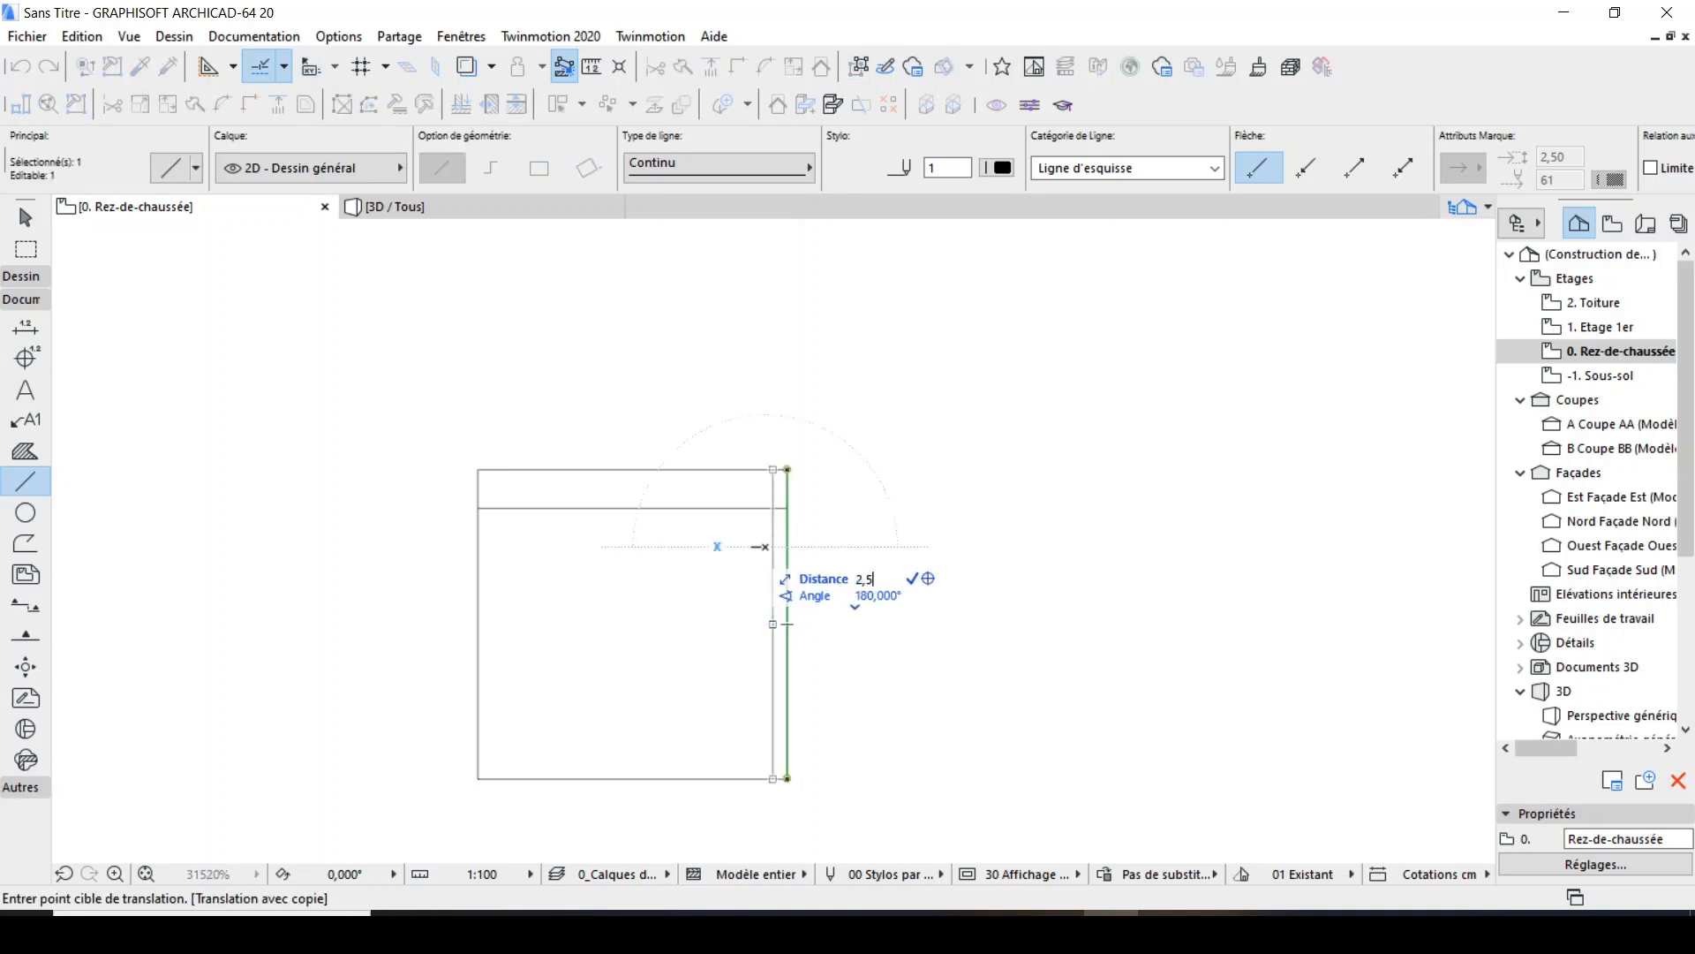
pyautogui.press('Return')
pyautogui.press('Escape')
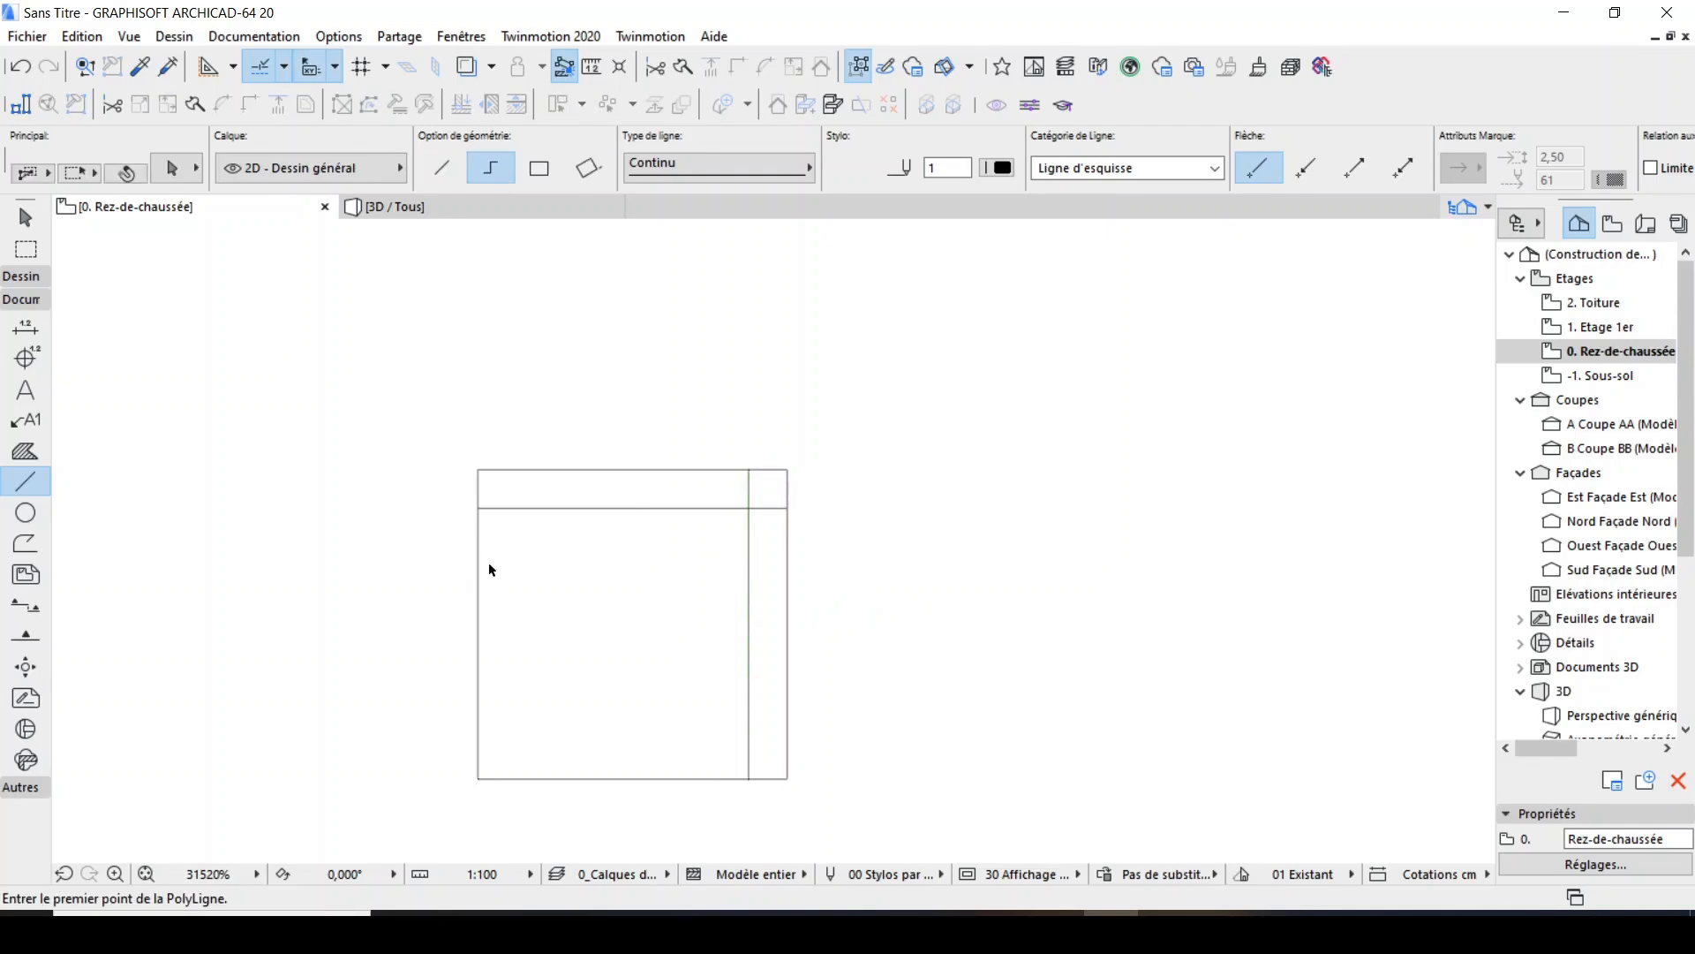
# Copy the square's left edge 2.5 mm inward to the right.
pyautogui.keyDown('shift'); pyautogui.click(478, 565); pyautogui.keyUp('shift')
pyautogui.hotkey('ctrl', 'shift', 'd')
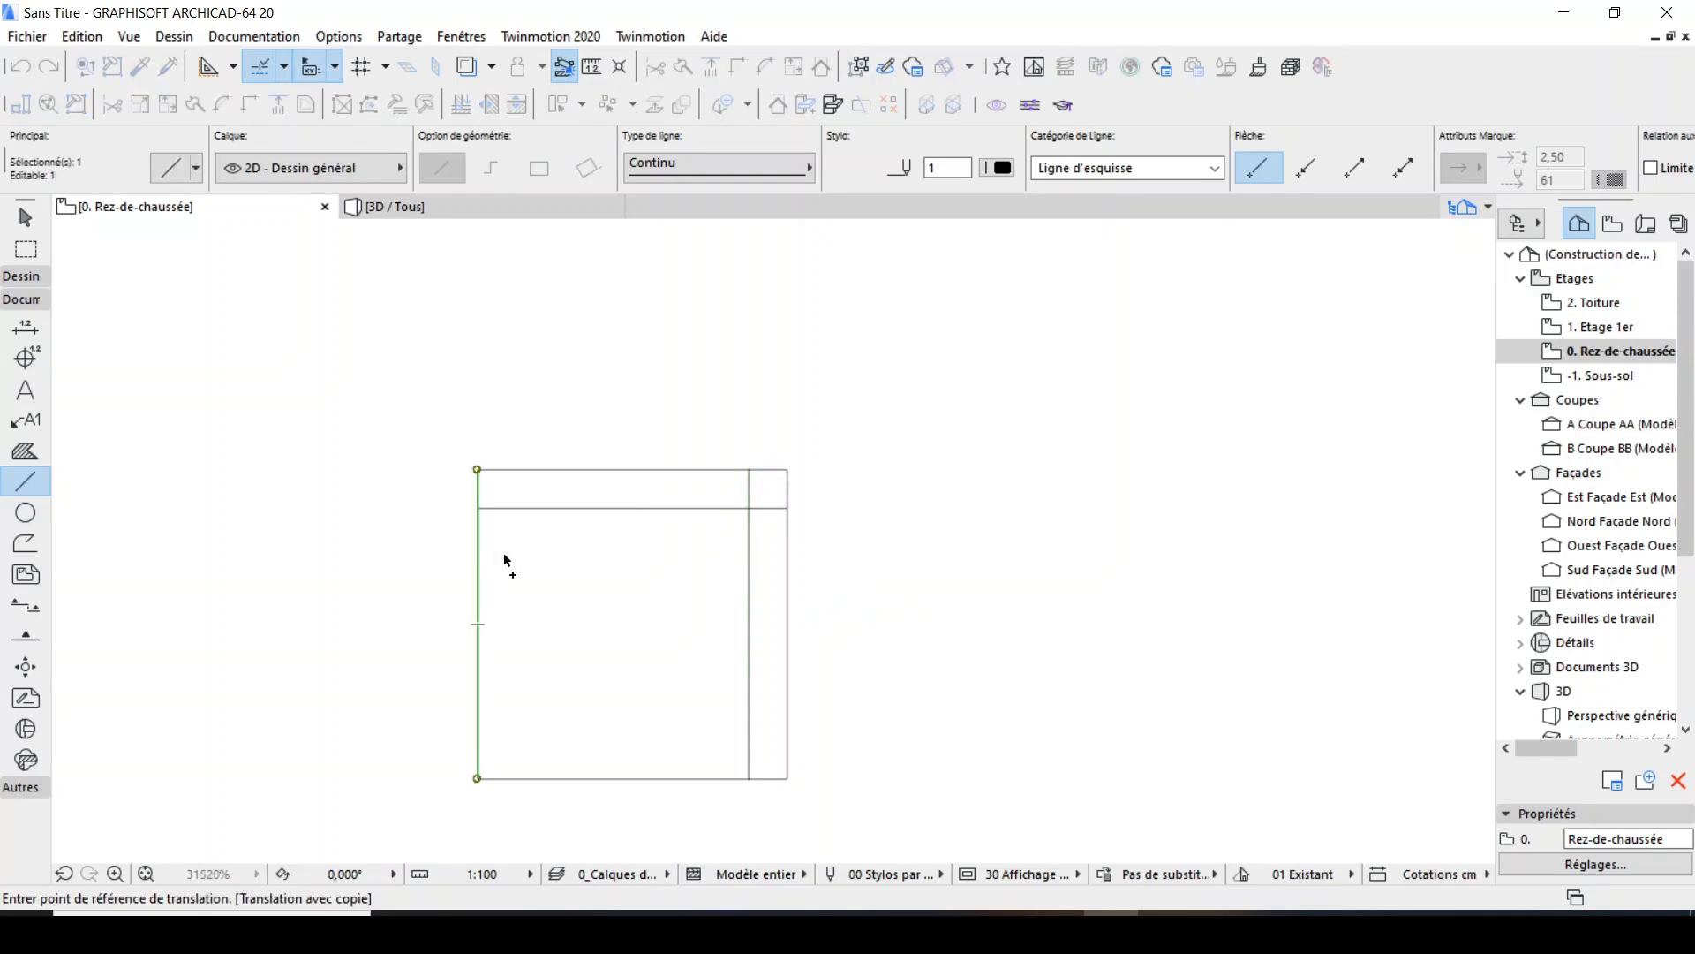
pyautogui.click(504, 554)
pyautogui.write('2')
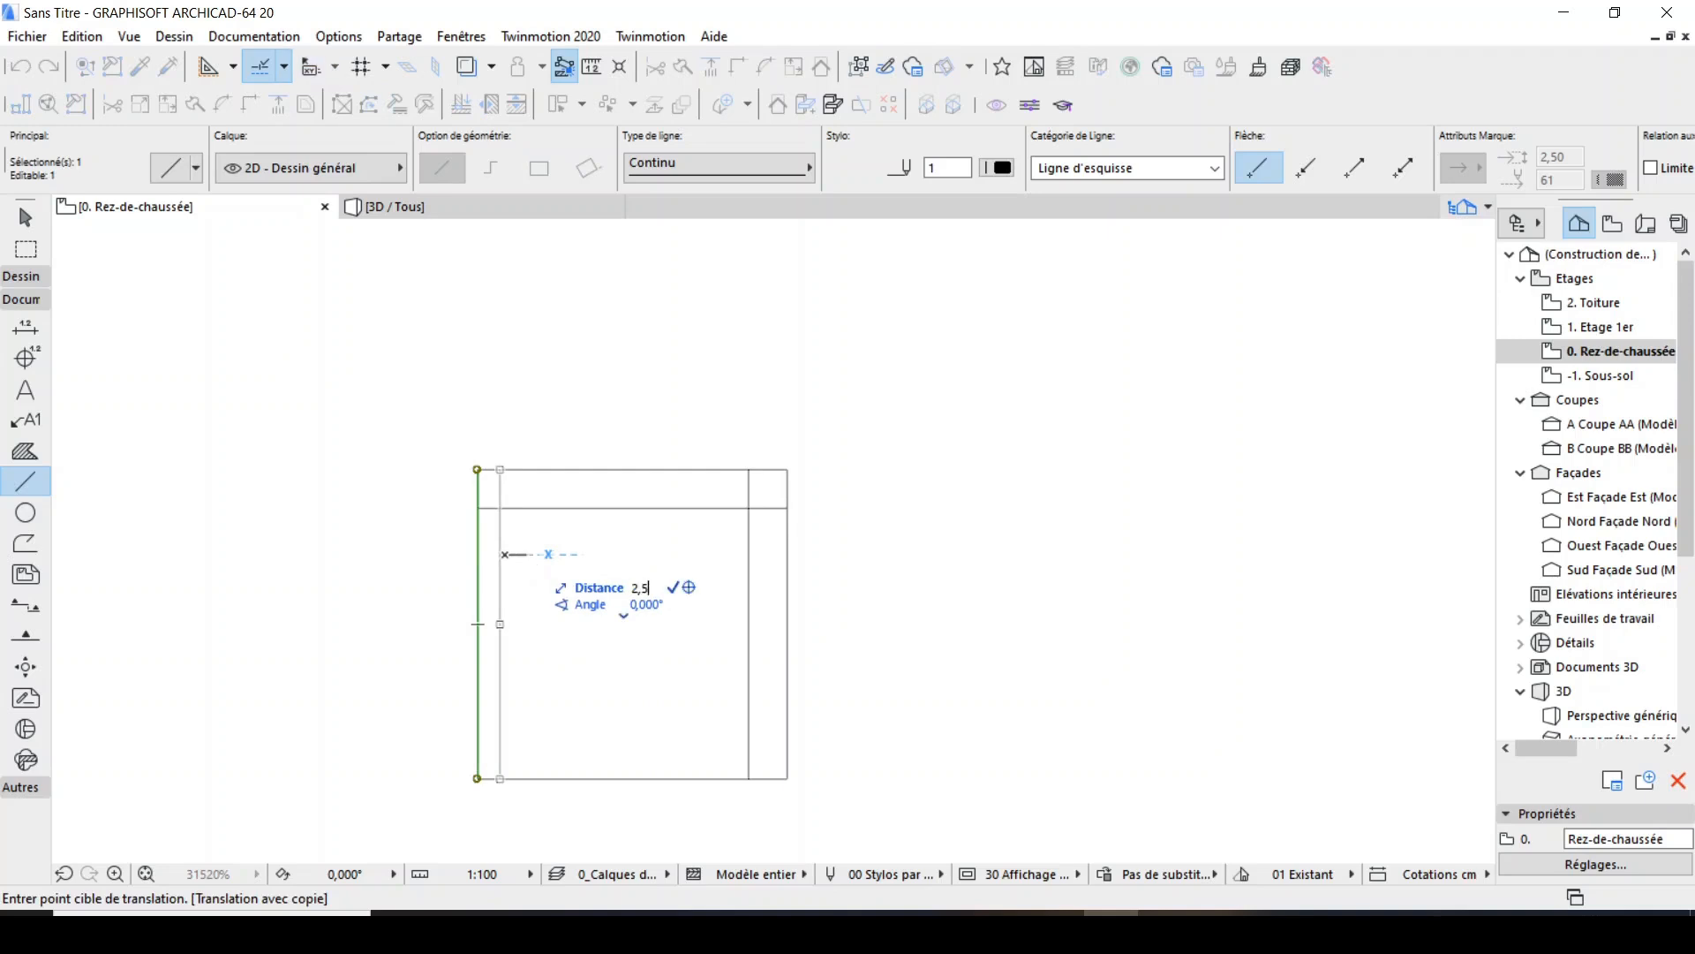
pyautogui.write(',5')
pyautogui.press('Return')
pyautogui.press('Escape')
# Copy the square's bottom edge 2.5 mm upward into the square.
pyautogui.keyDown('shift'); pyautogui.click(588, 777); pyautogui.keyUp('shift')
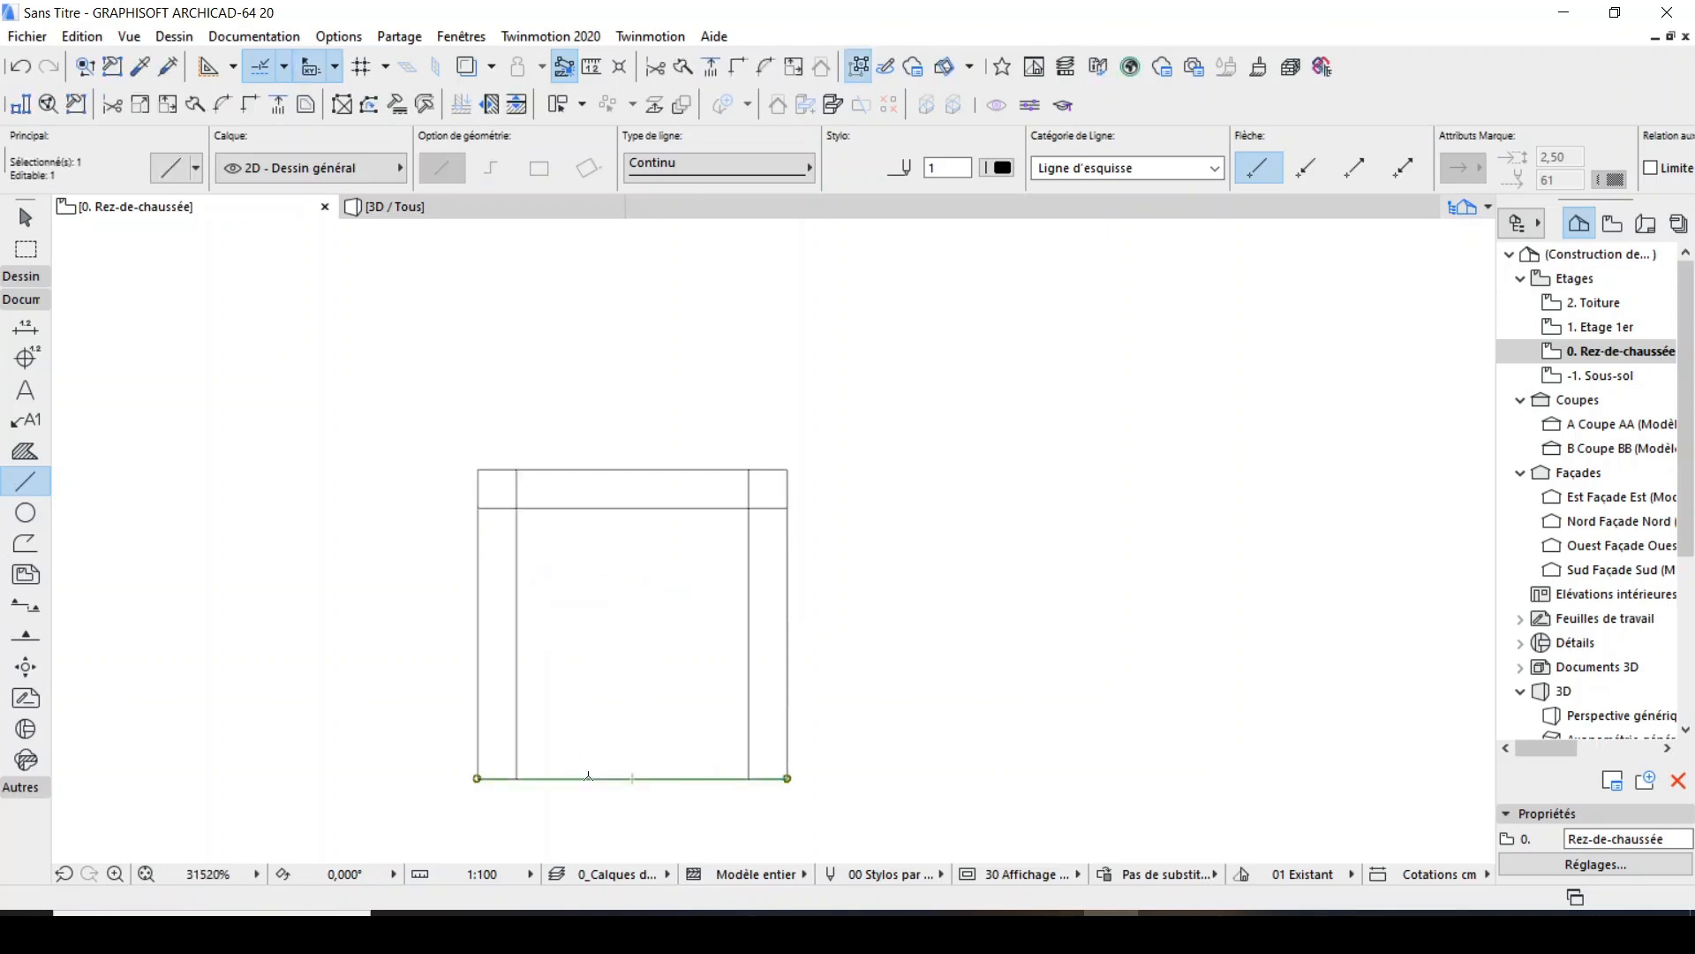
pyautogui.hotkey('ctrl', 'shift', 'd')
pyautogui.click(591, 778)
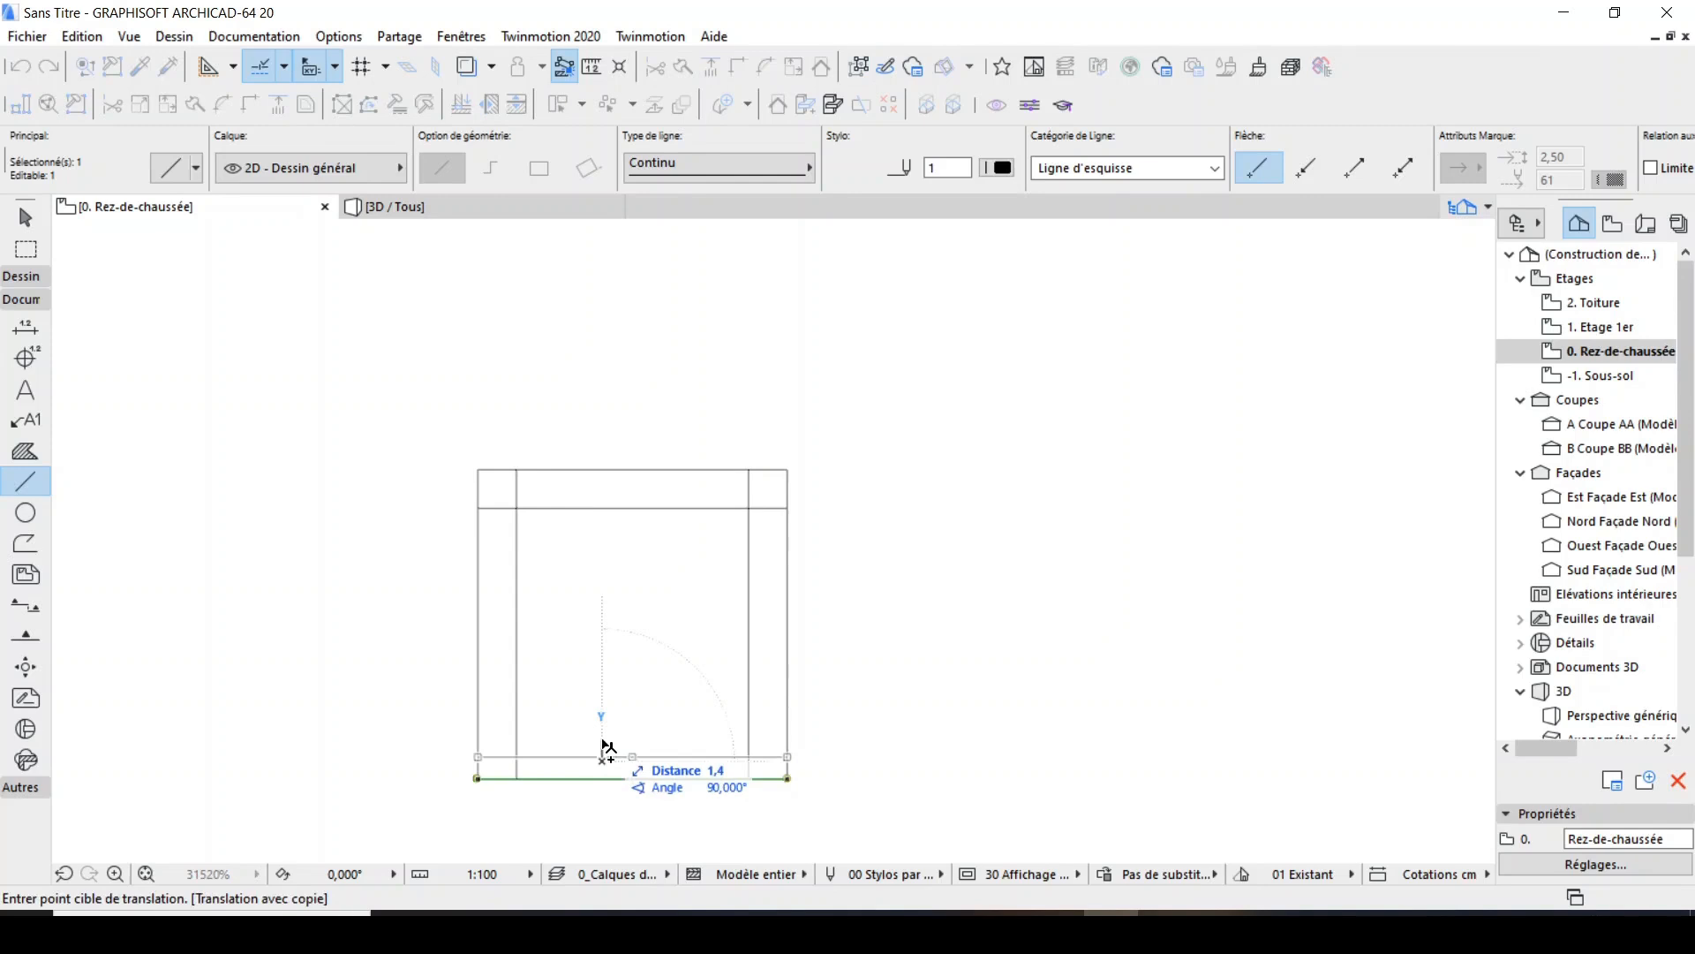
pyautogui.write('2,5')
pyautogui.press('Return')
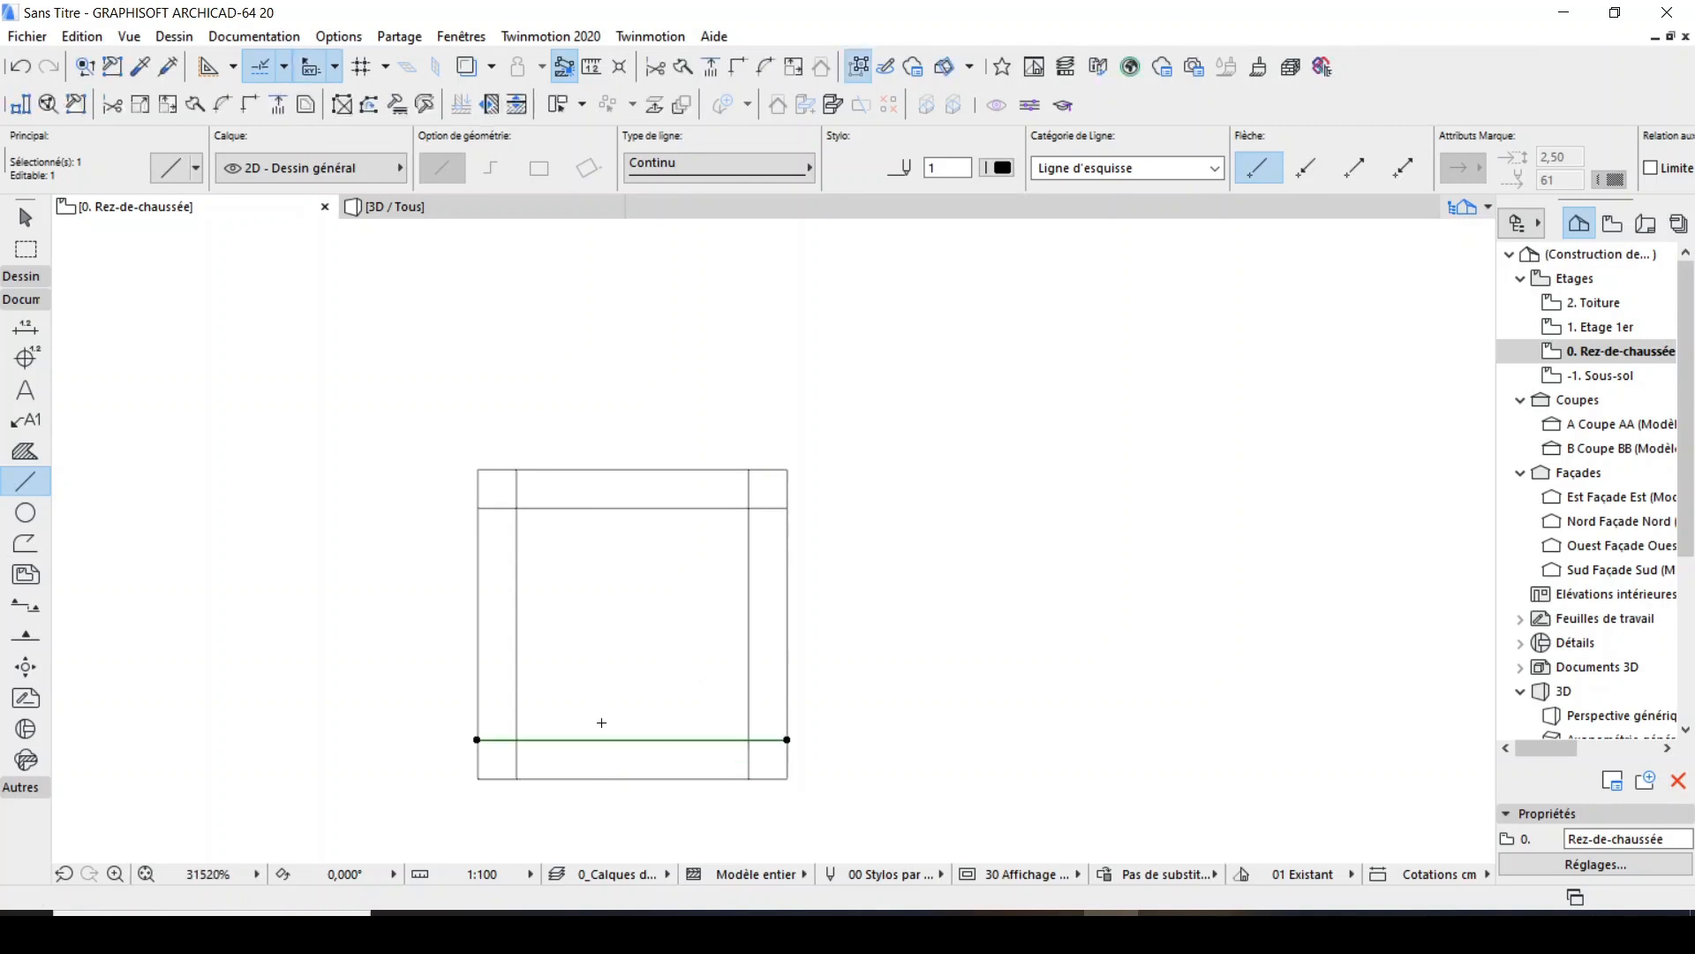
pyautogui.press('Escape')
# Intersect the inner left and inner bottom lines so they meet in a clean corner at the lower left.
pyautogui.keyDown('shift'); pyautogui.click(518, 649); pyautogui.keyUp('shift')
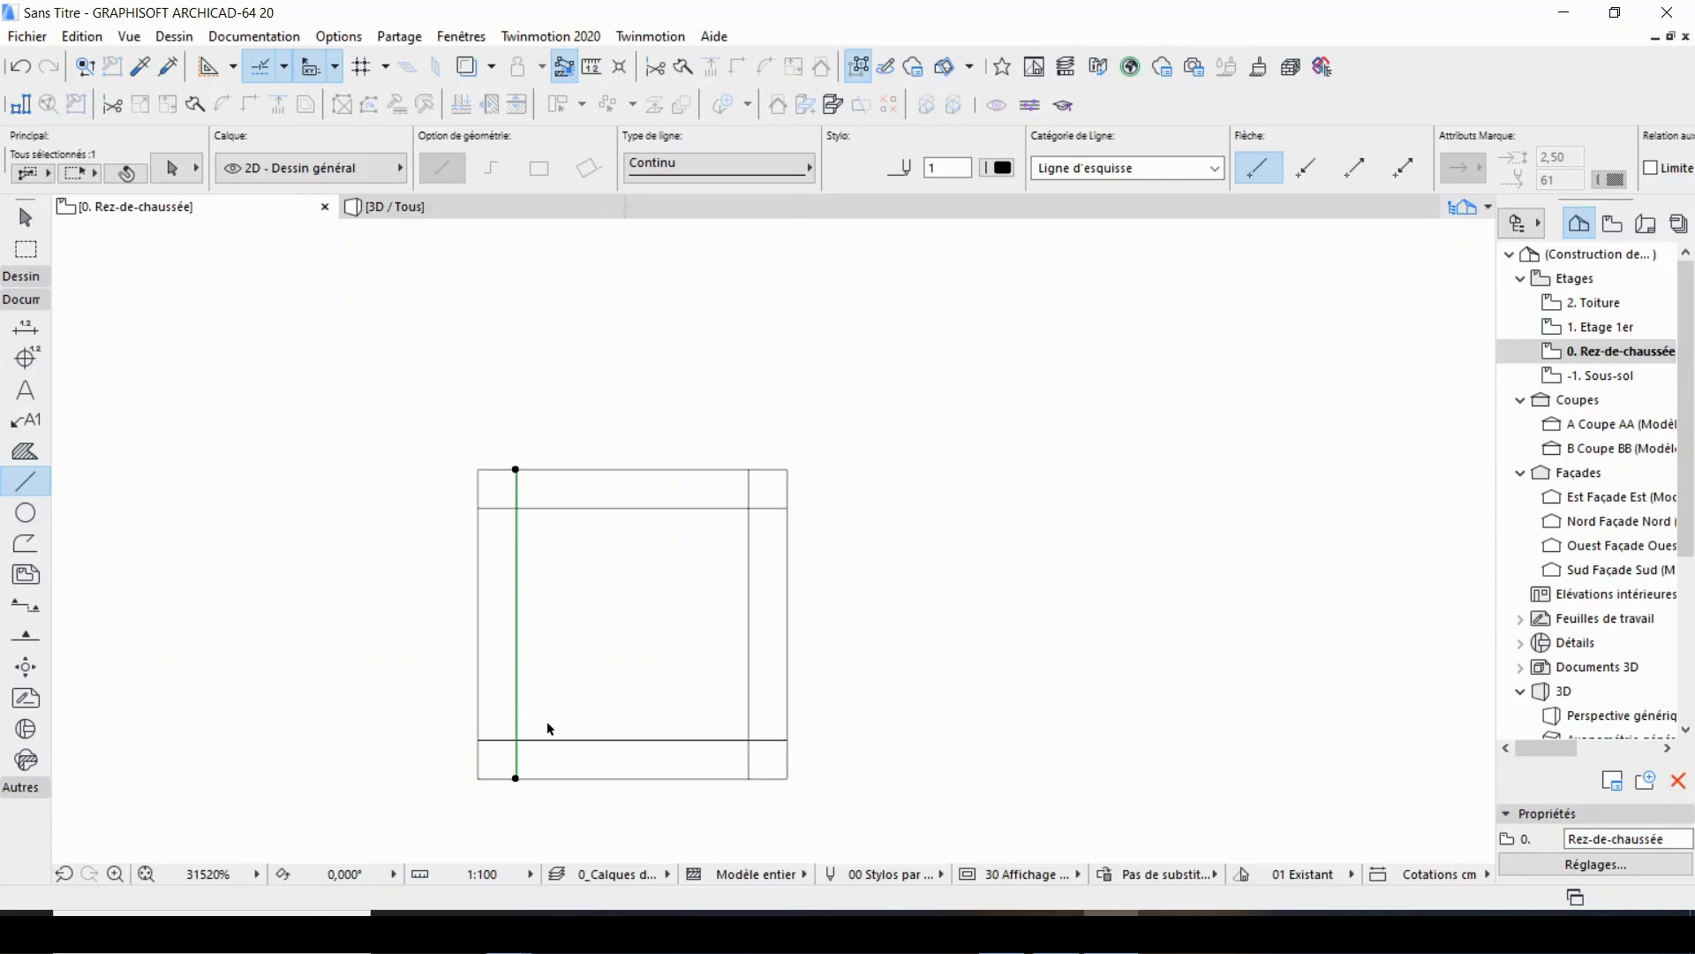
pyautogui.keyDown('shift'); pyautogui.click(568, 741); pyautogui.keyUp('shift')
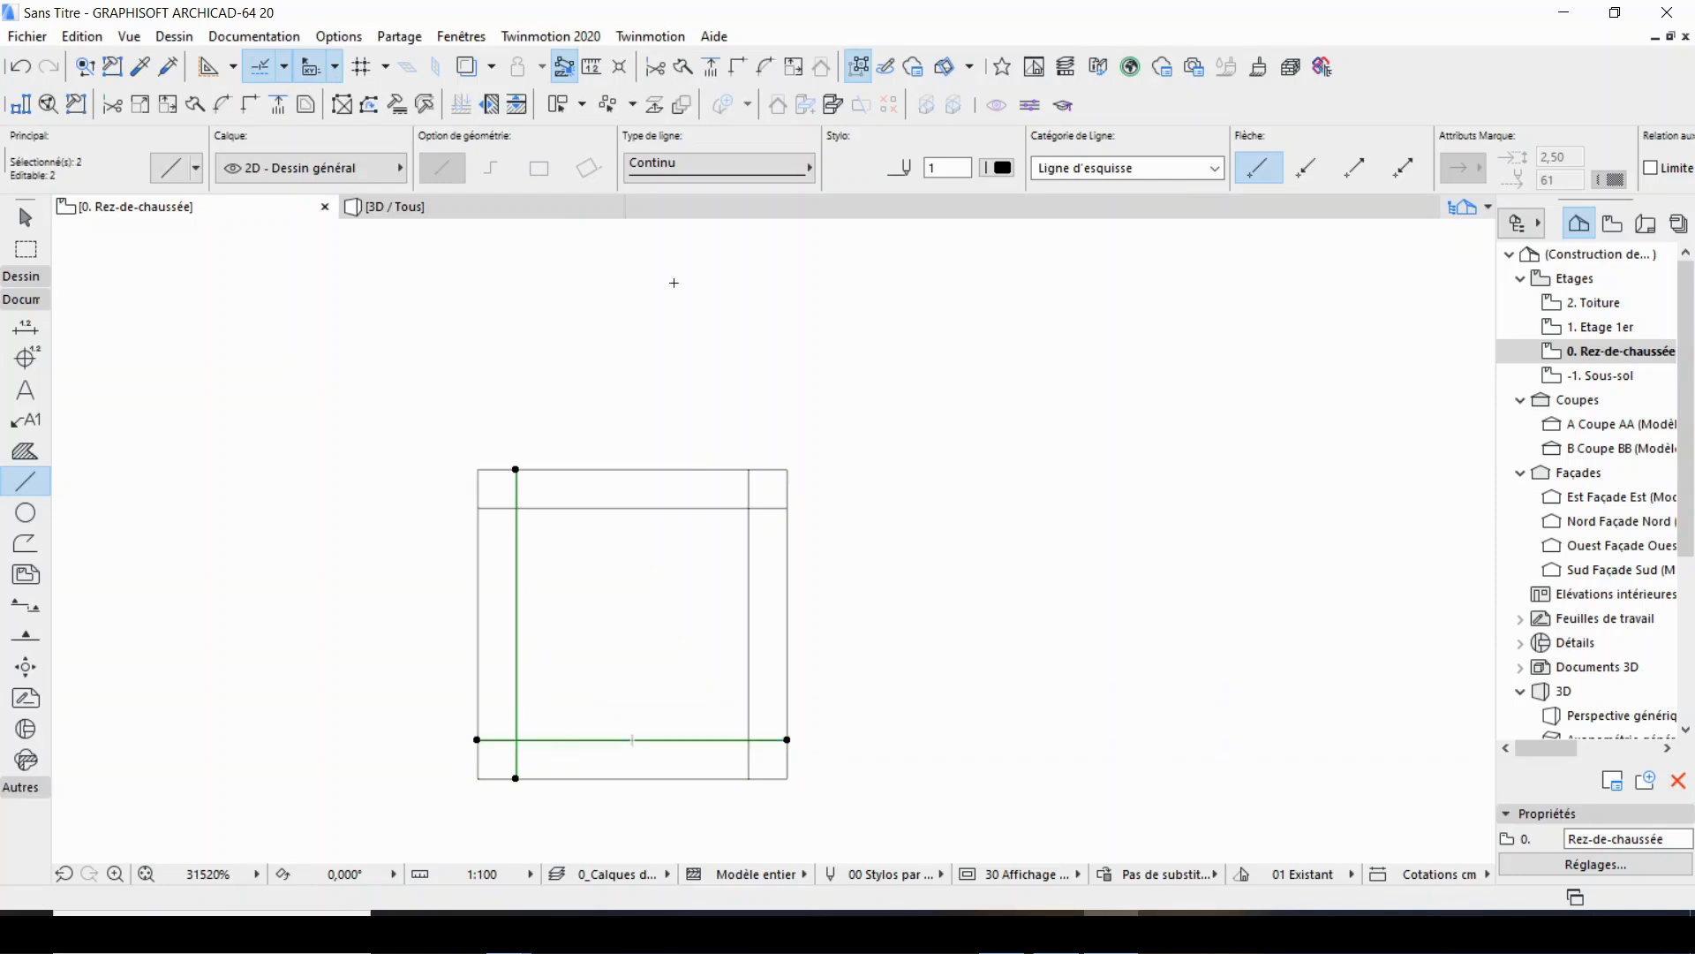
pyautogui.click(740, 65)
pyautogui.press('Escape')
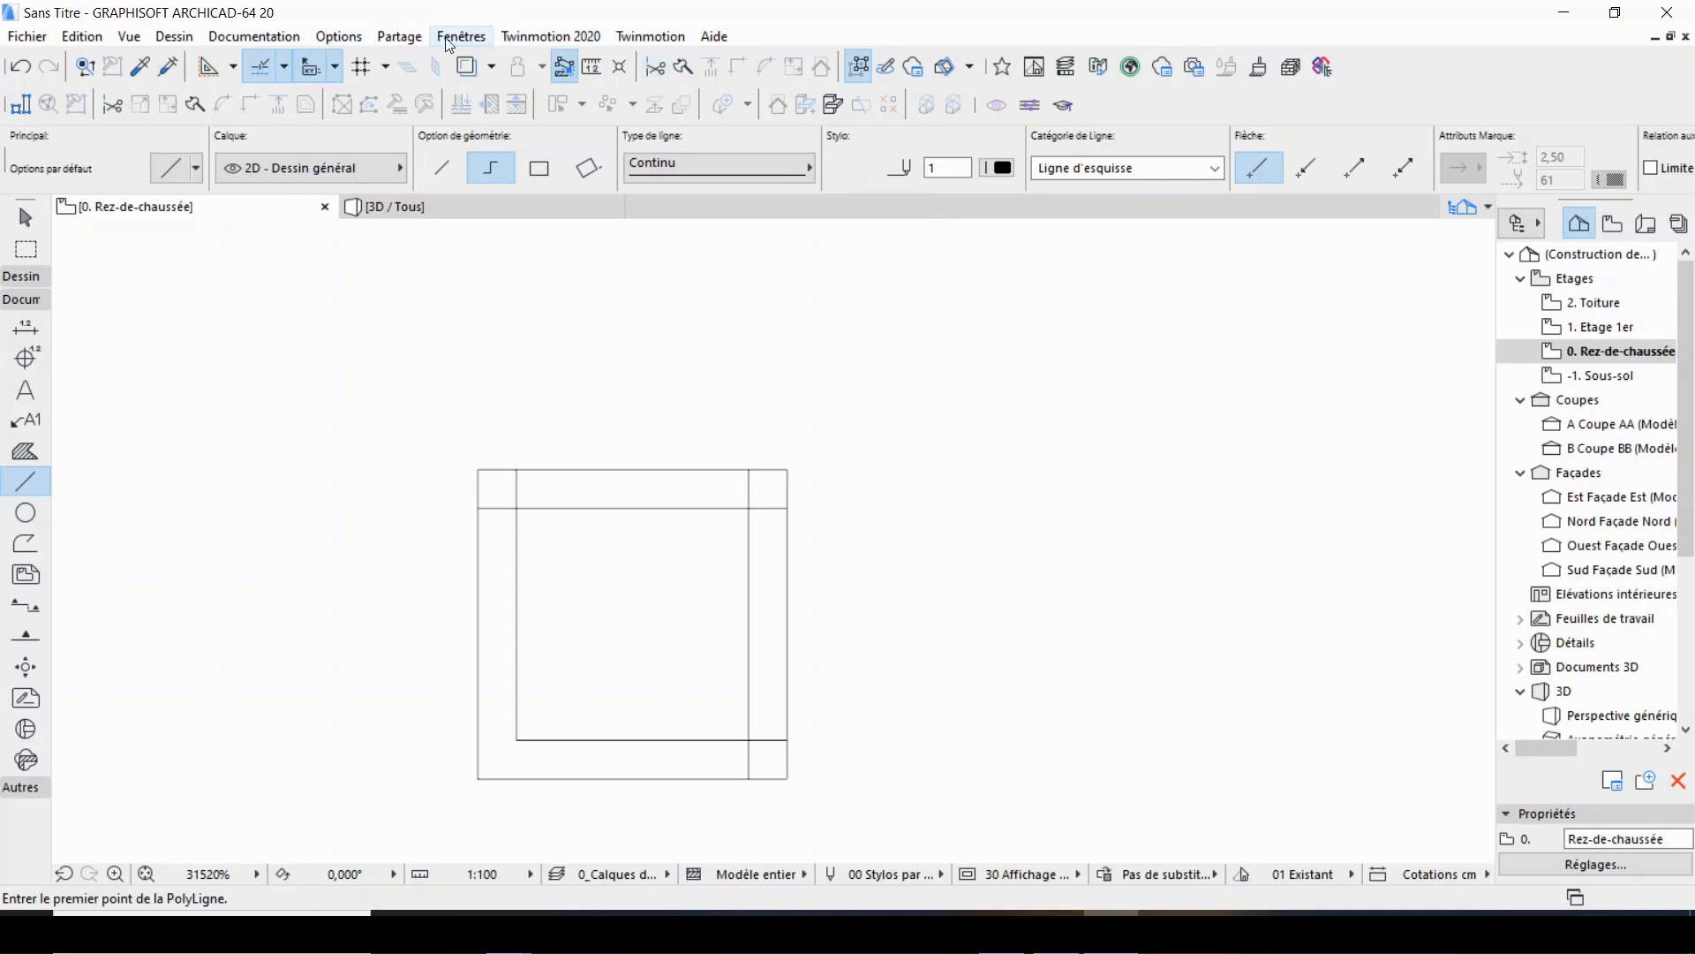
pyautogui.click(468, 38)
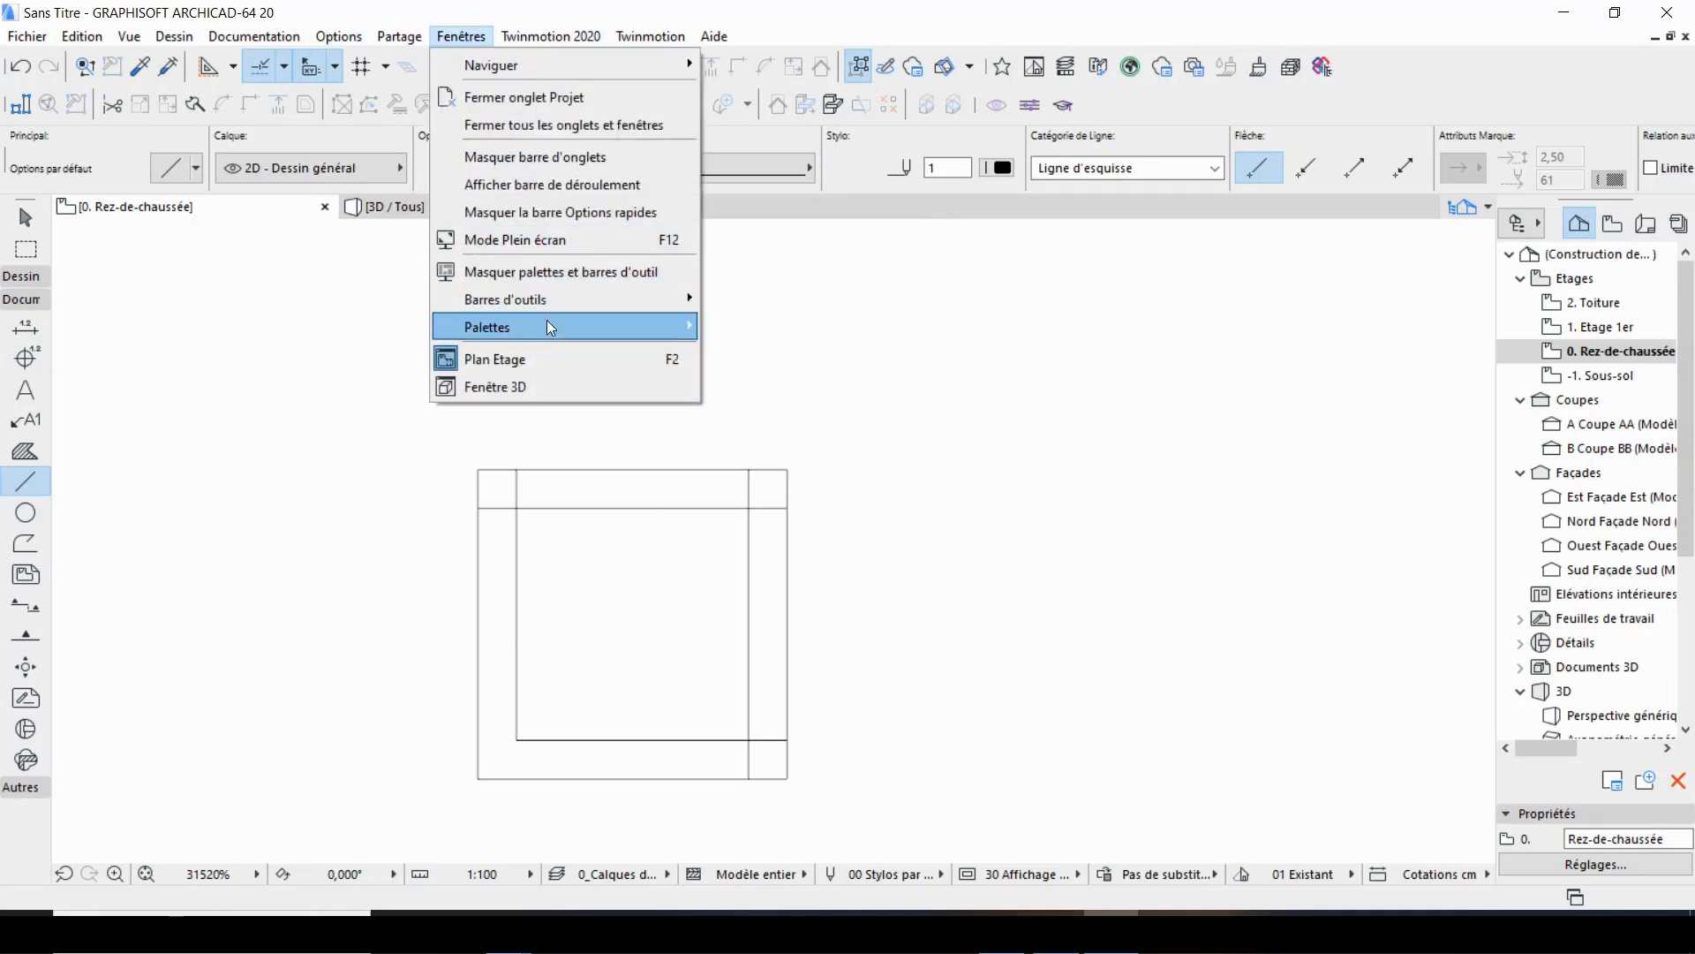
pyautogui.moveTo(565, 306)
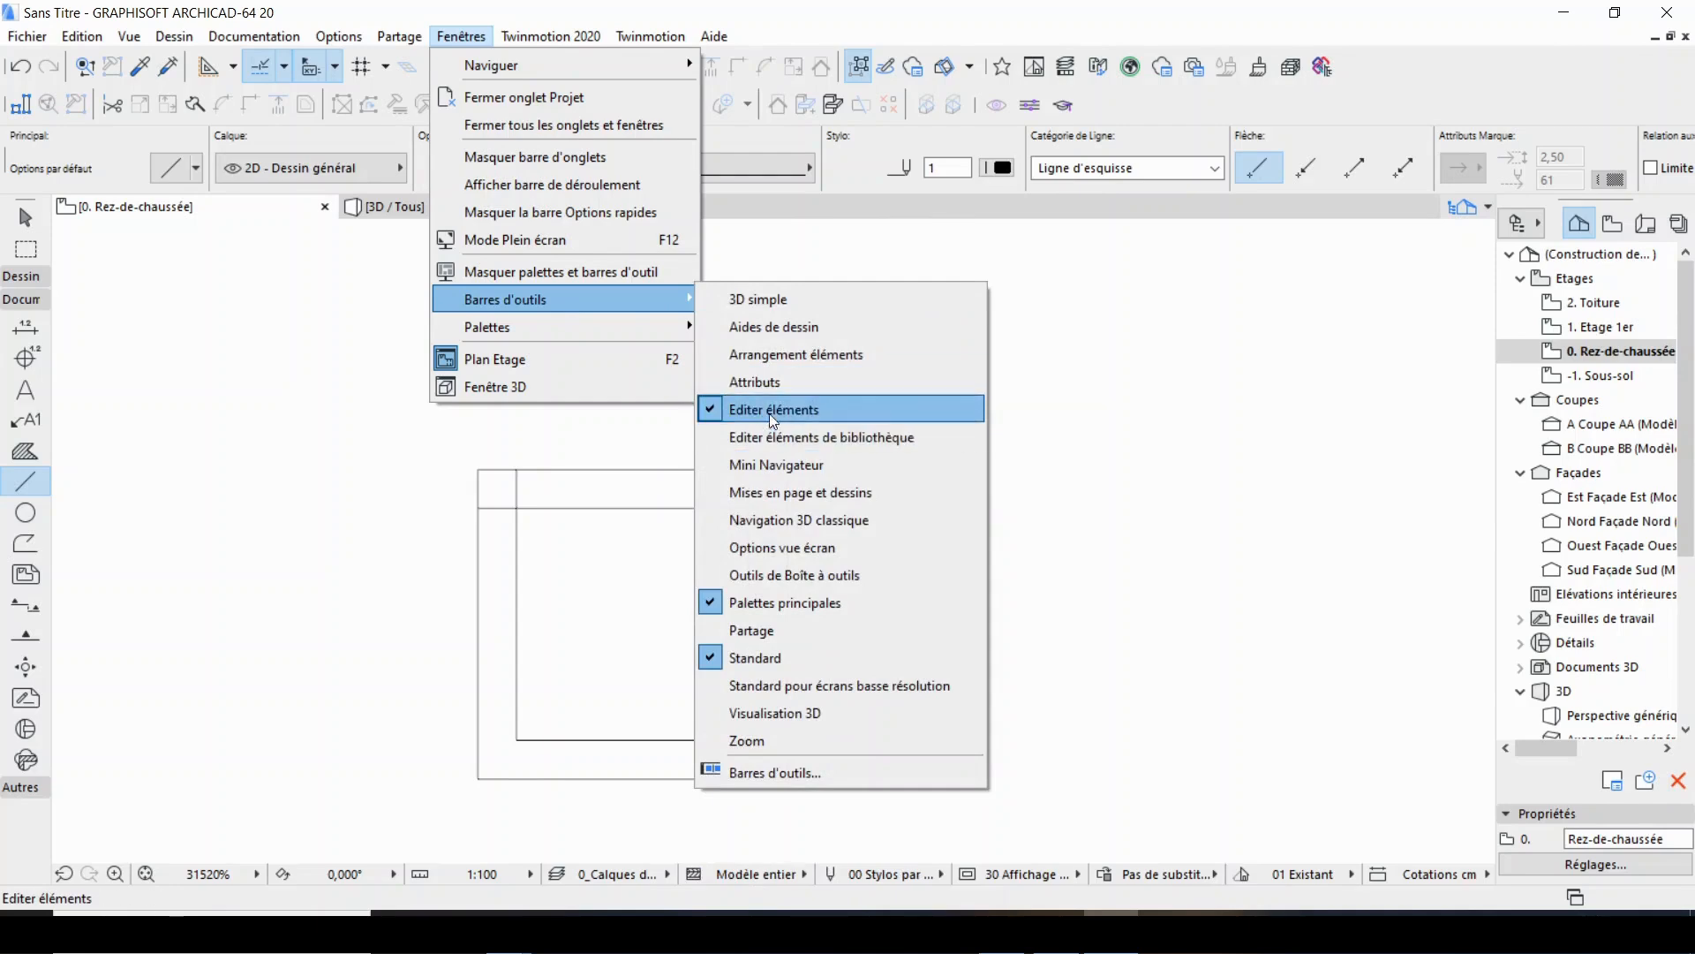
pyautogui.click(711, 410)
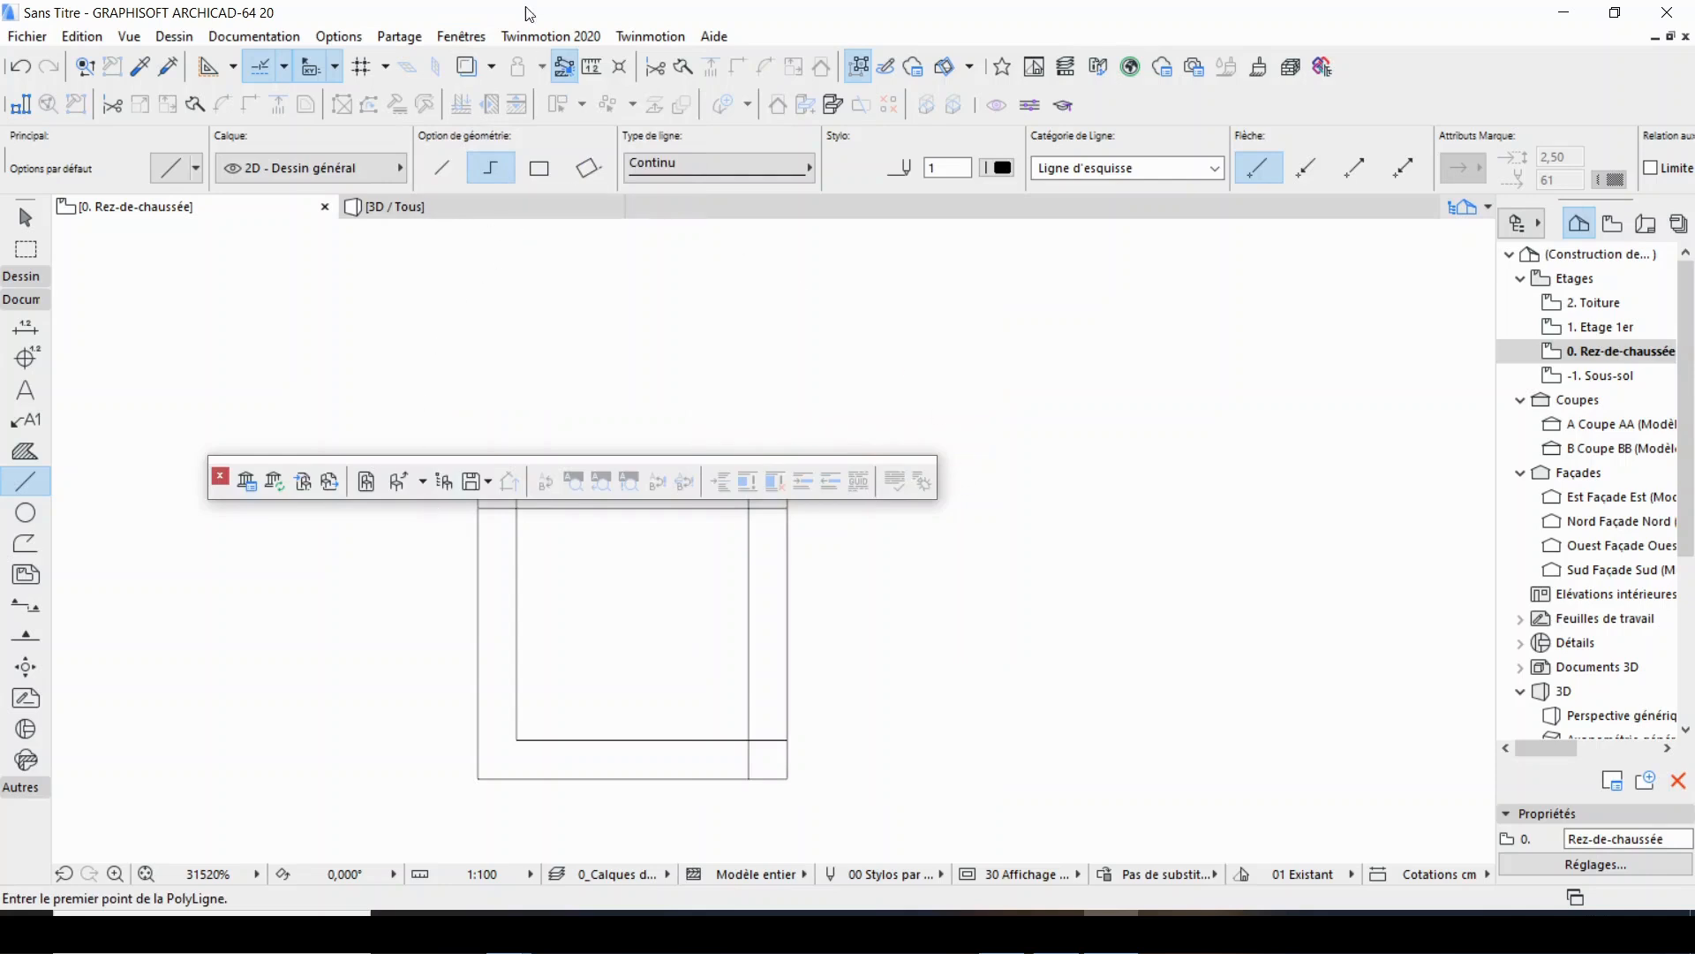
pyautogui.click(220, 477)
# Hide the Editer éléments toolbar and display it again.
pyautogui.click(464, 35)
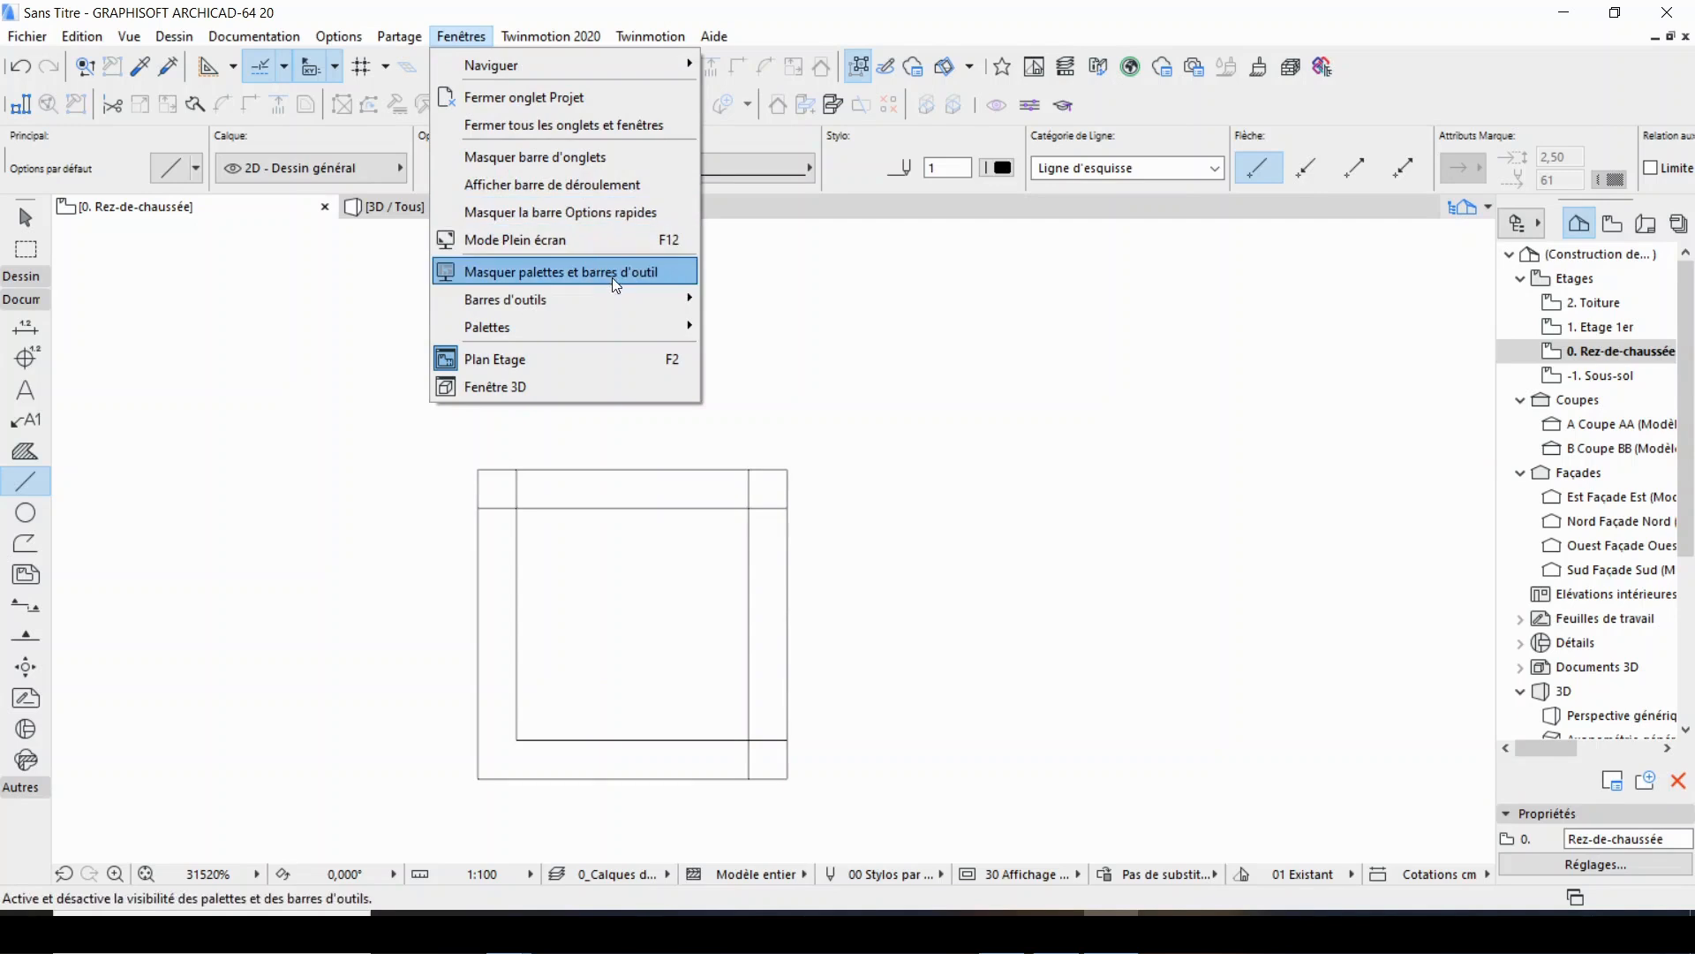
pyautogui.moveTo(565, 299)
pyautogui.click(724, 411)
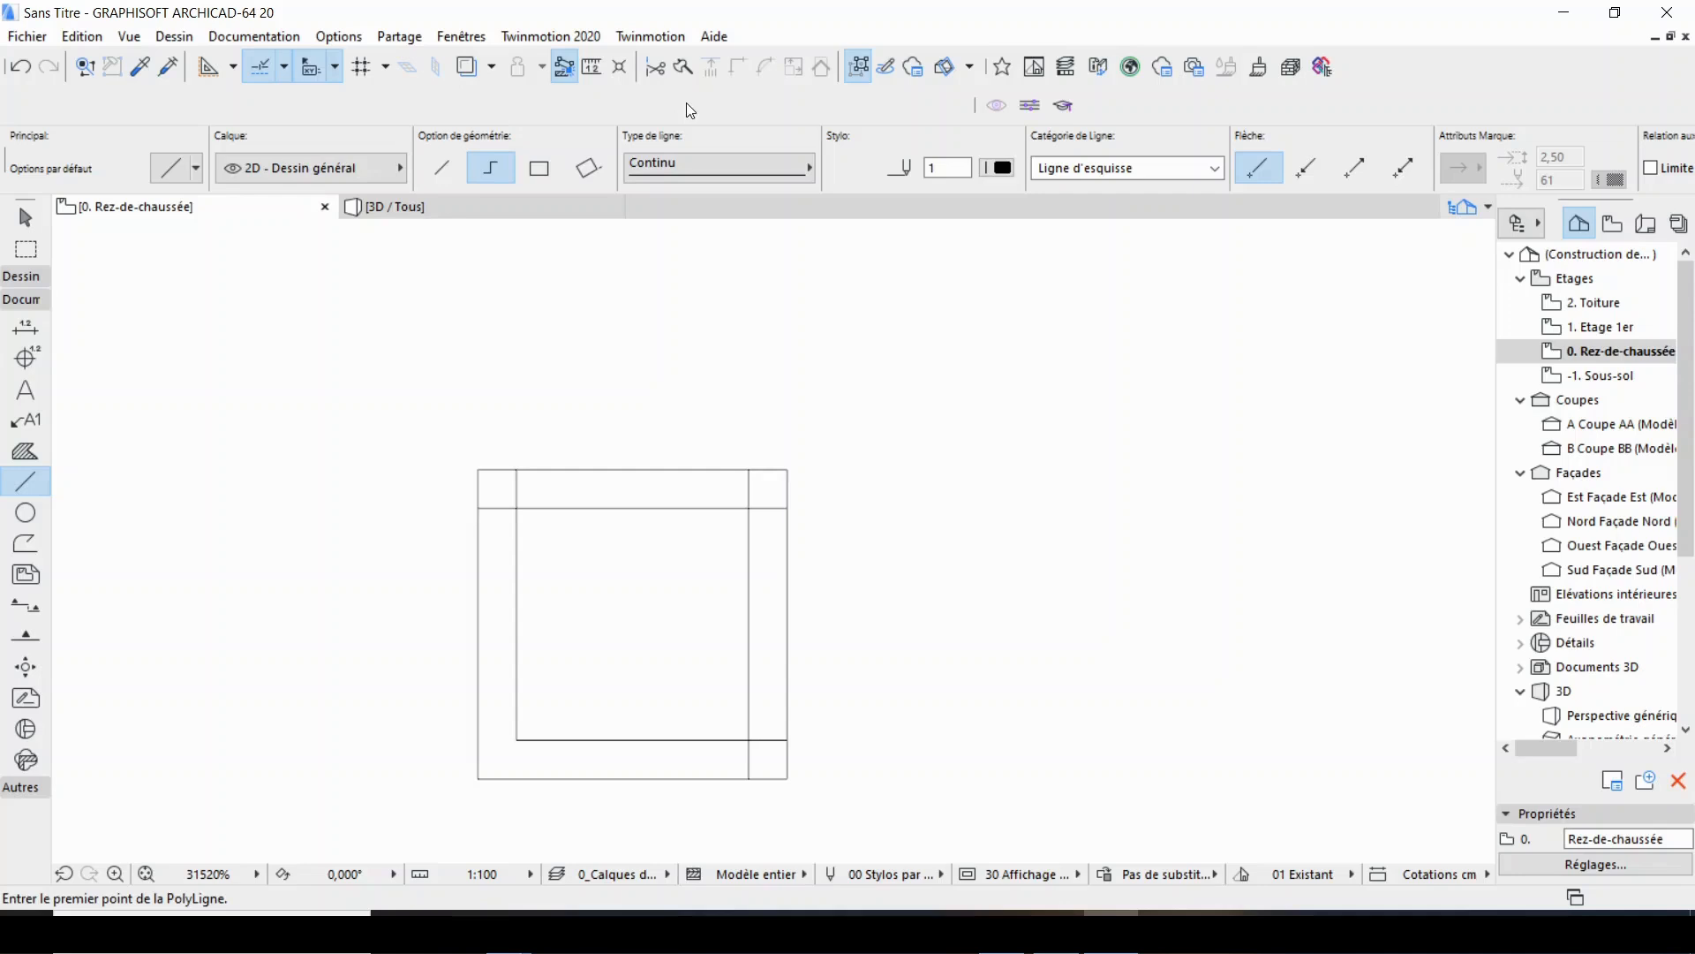
pyautogui.click(461, 37)
pyautogui.moveTo(576, 301)
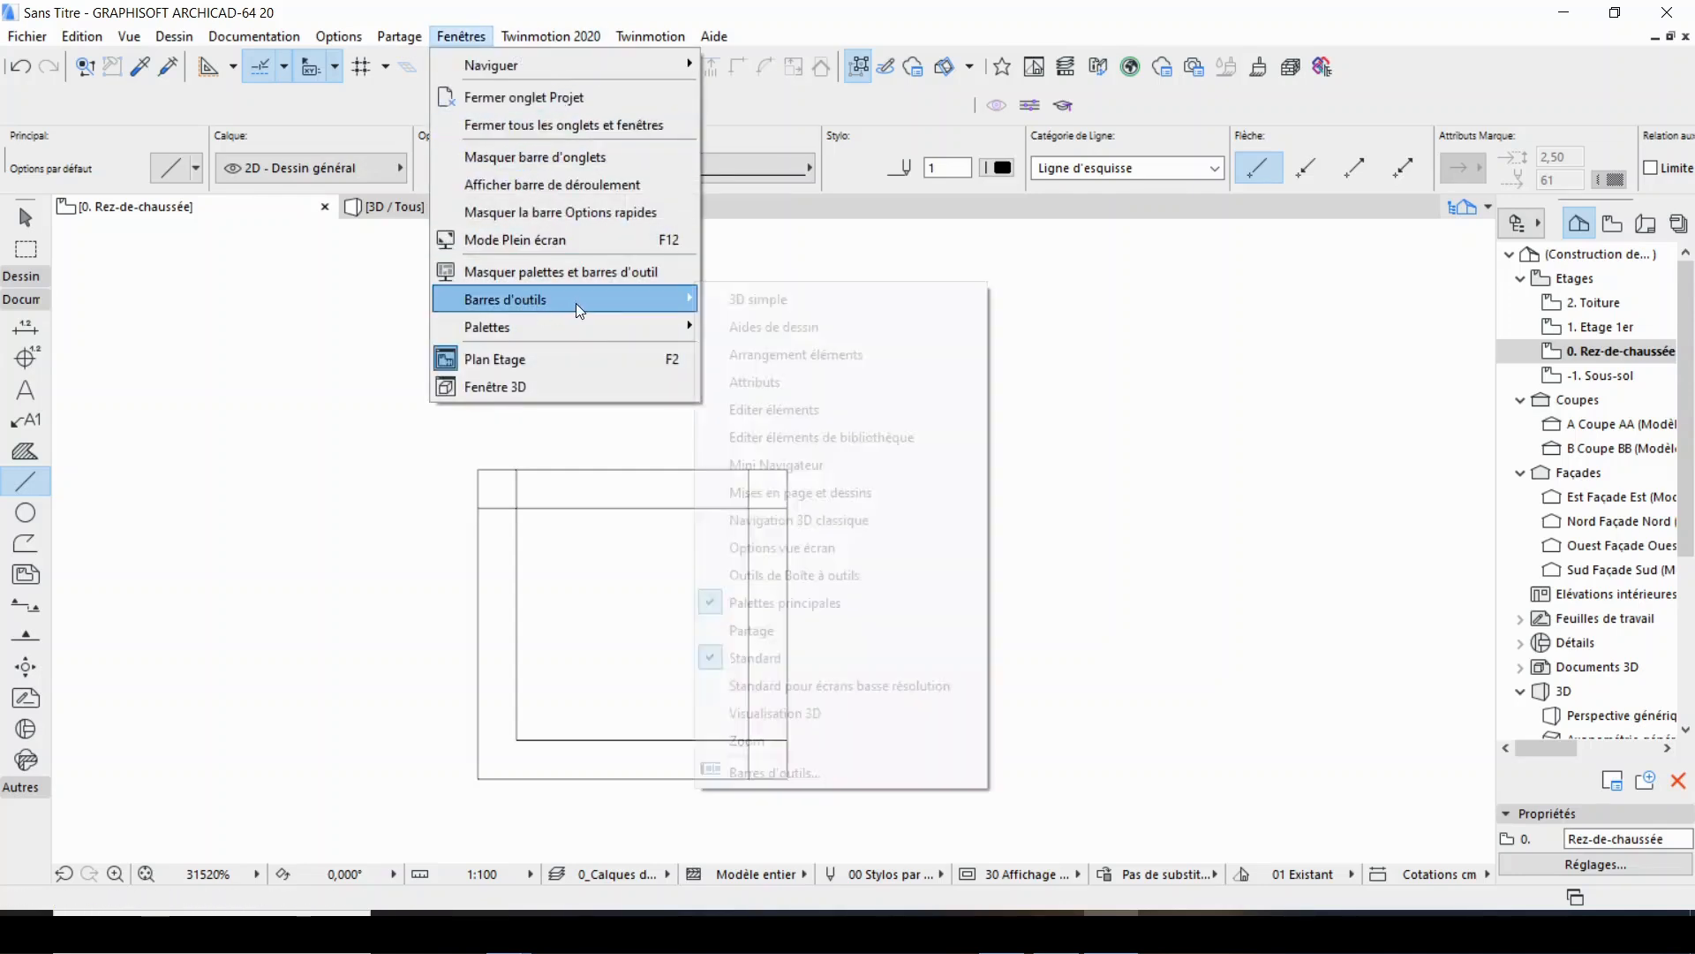
pyautogui.click(717, 413)
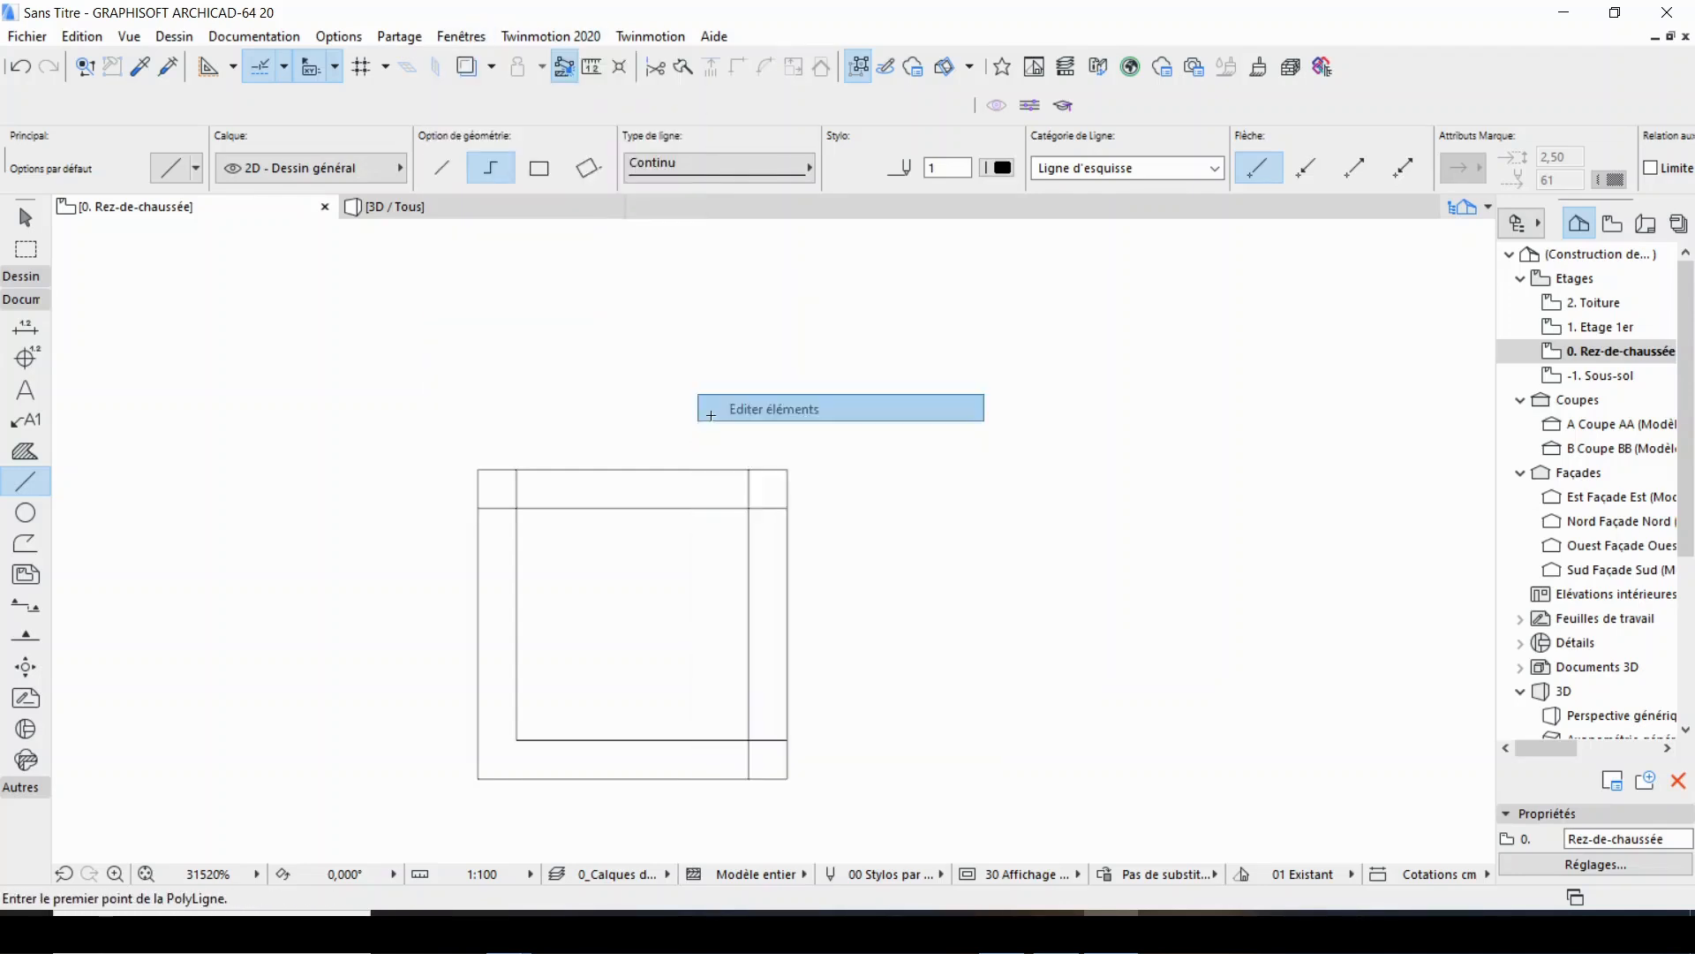
# Intersect the inner left and inner top lines so they meet in a clean corner at the upper left.
pyautogui.scroll(5, 526, 556)
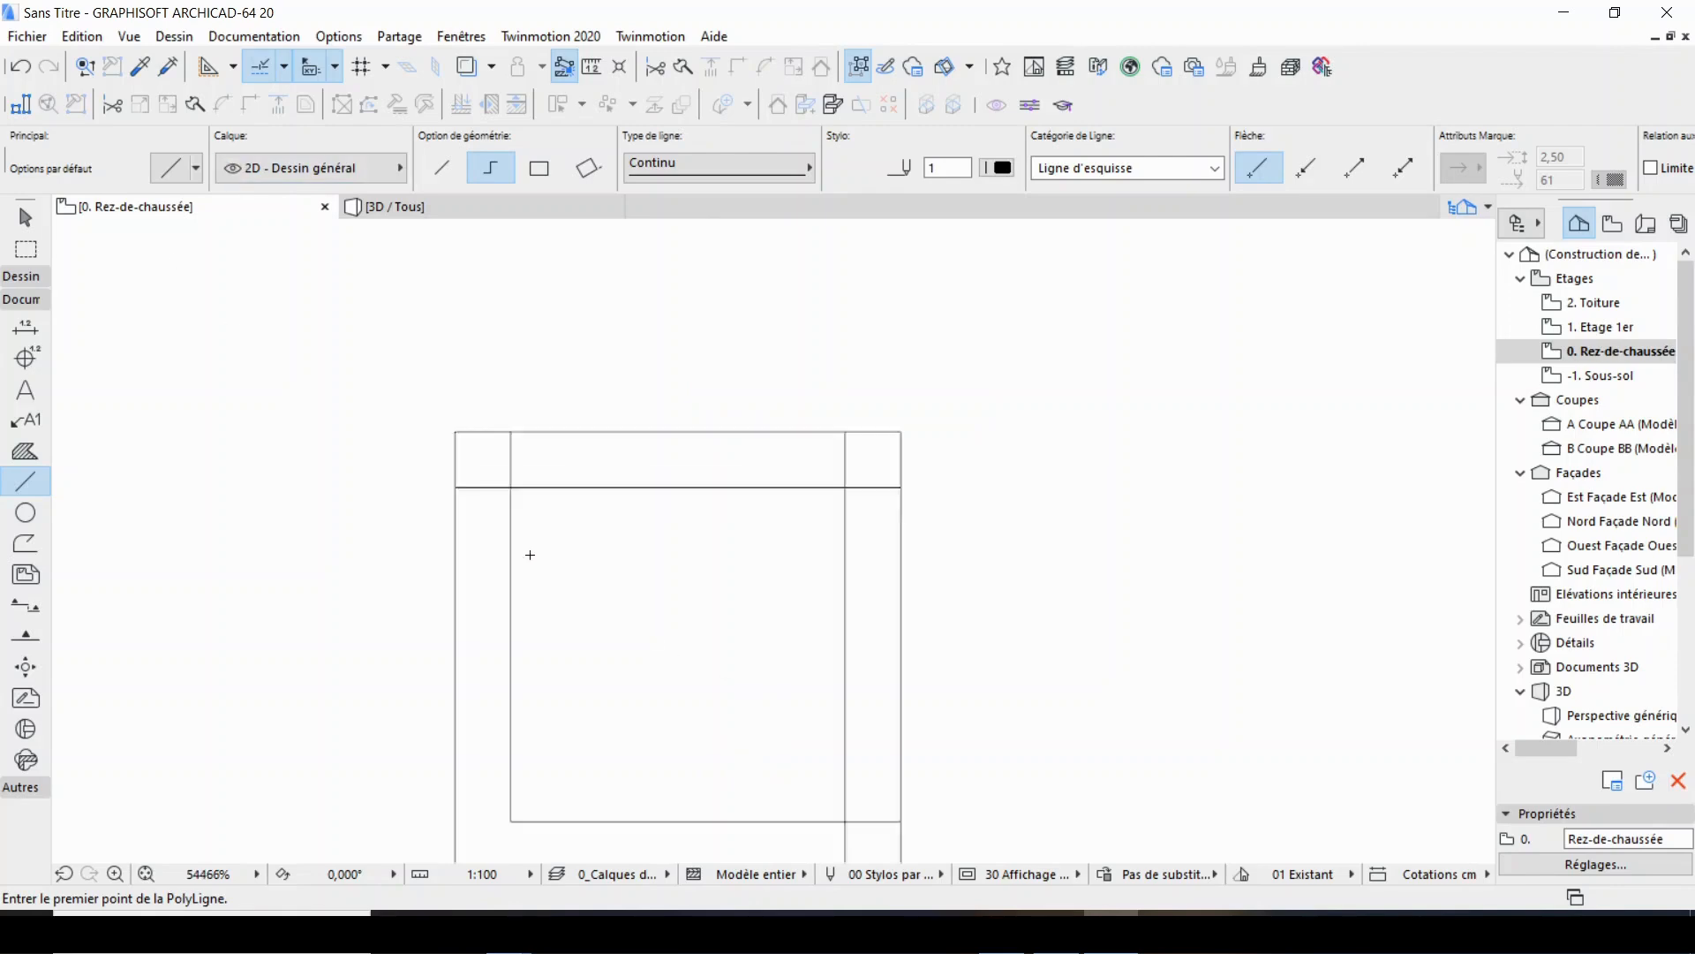
pyautogui.keyDown('shift'); pyautogui.click(503, 515); pyautogui.keyUp('shift')
pyautogui.keyDown('shift'); pyautogui.click(553, 458); pyautogui.keyUp('shift')
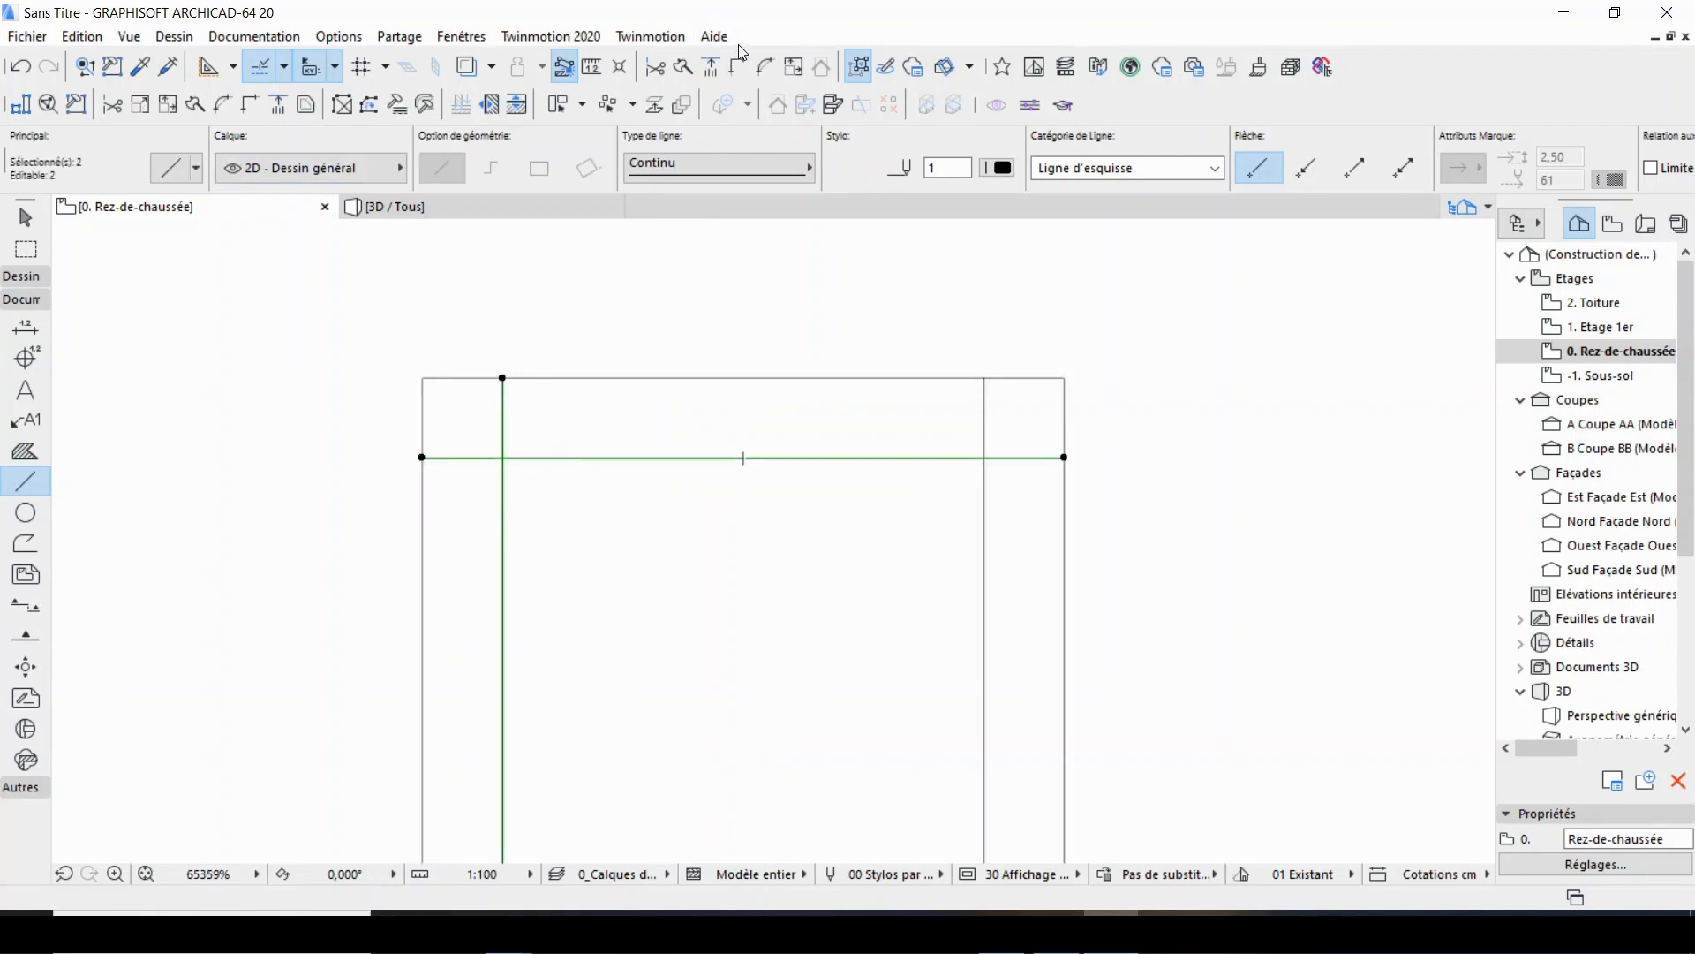
pyautogui.click(738, 66)
# Intersect the inner top and inner right lines so they form a clean corner at the upper right.
pyautogui.keyDown('shift'); pyautogui.click(967, 459); pyautogui.keyUp('shift')
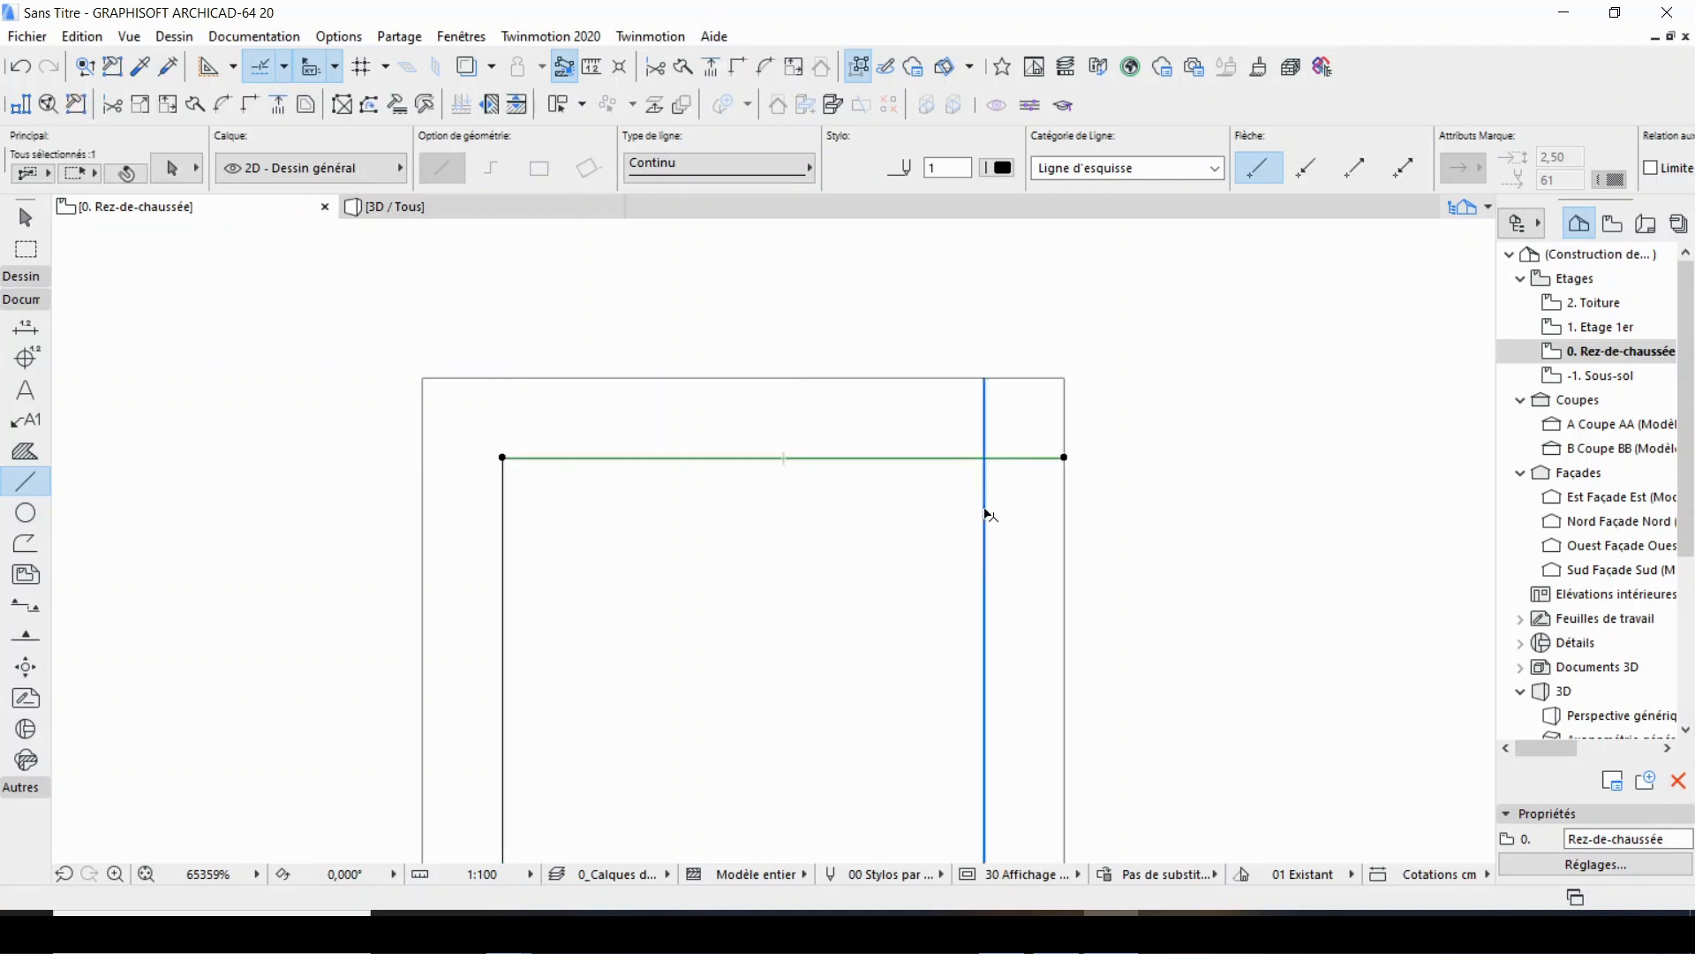
pyautogui.keyDown('shift'); pyautogui.click(984, 506); pyautogui.keyUp('shift')
pyautogui.scroll(-5, 1099, 275)
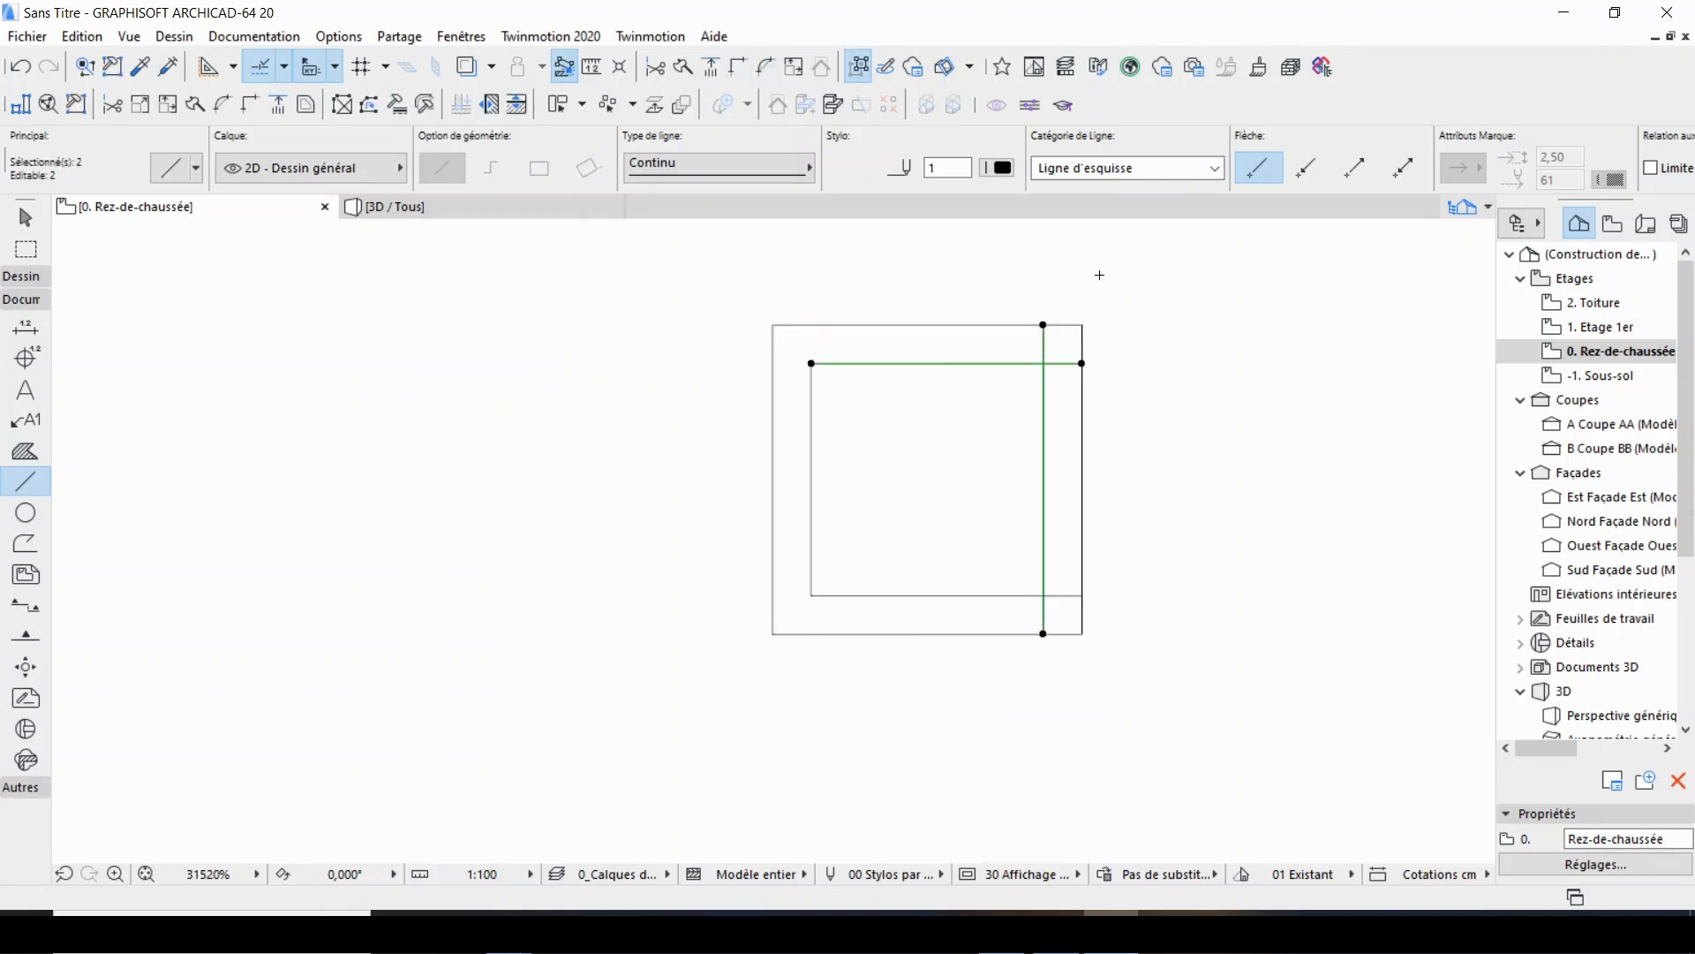
pyautogui.press('Escape')
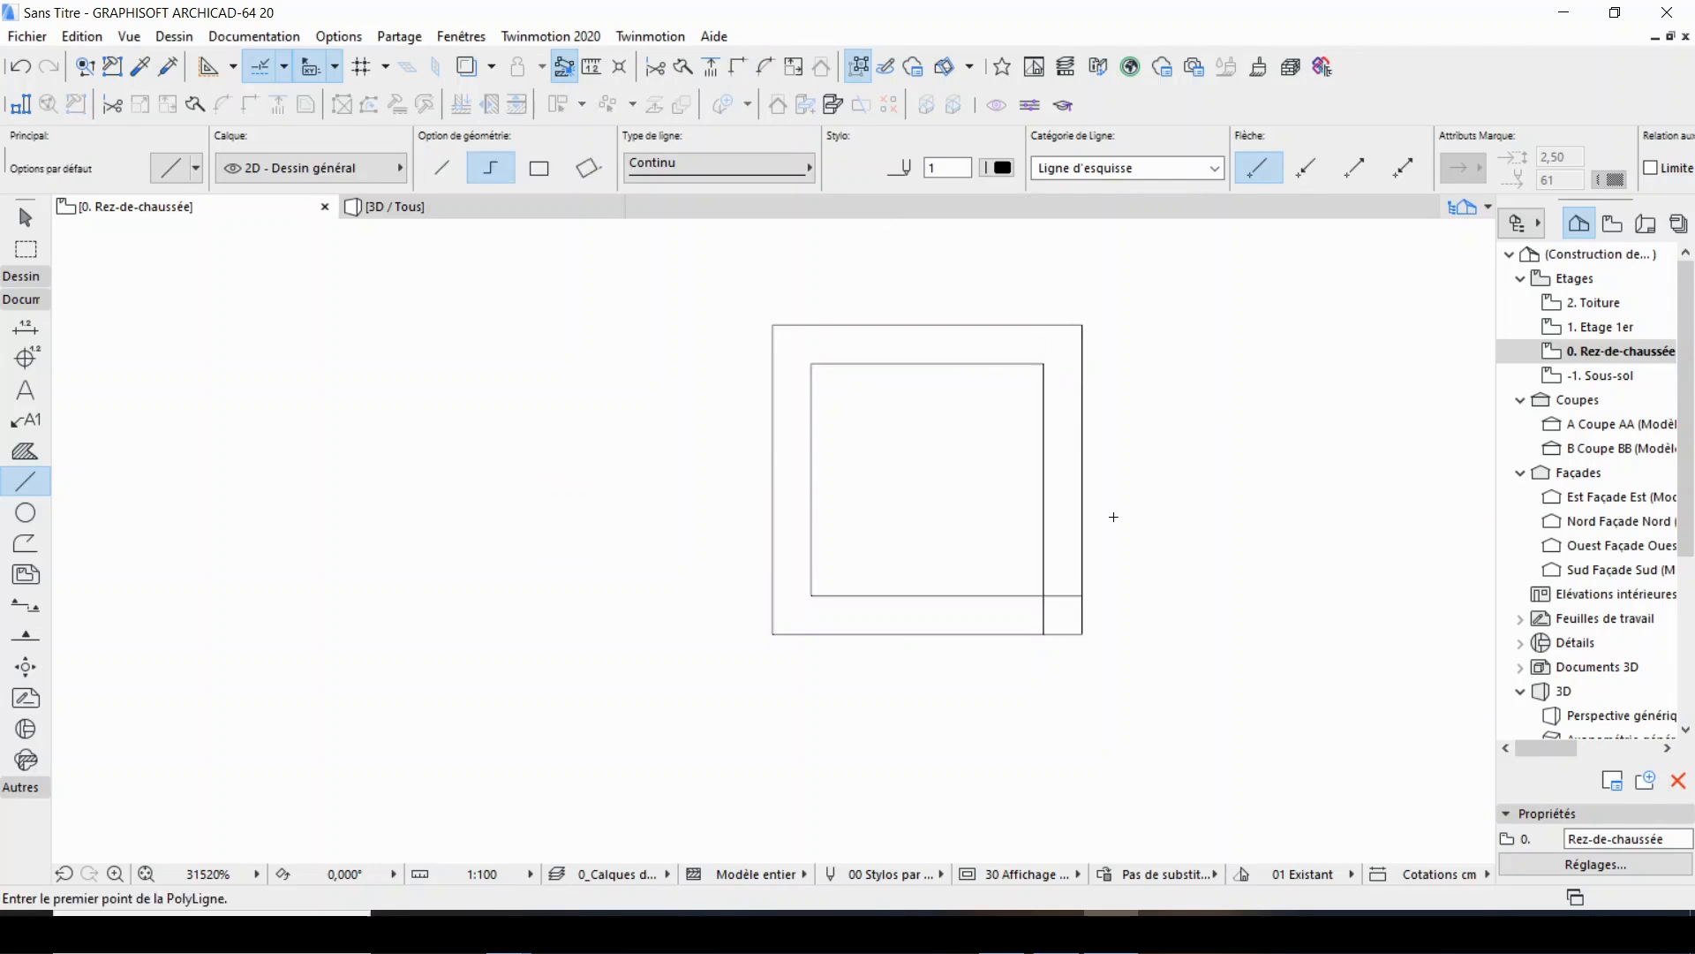
pyautogui.scroll(5, 1091, 583)
pyautogui.keyDown('shift'); pyautogui.click(936, 604); pyautogui.keyUp('shift')
pyautogui.keyDown('shift'); pyautogui.click(994, 568); pyautogui.keyUp('shift')
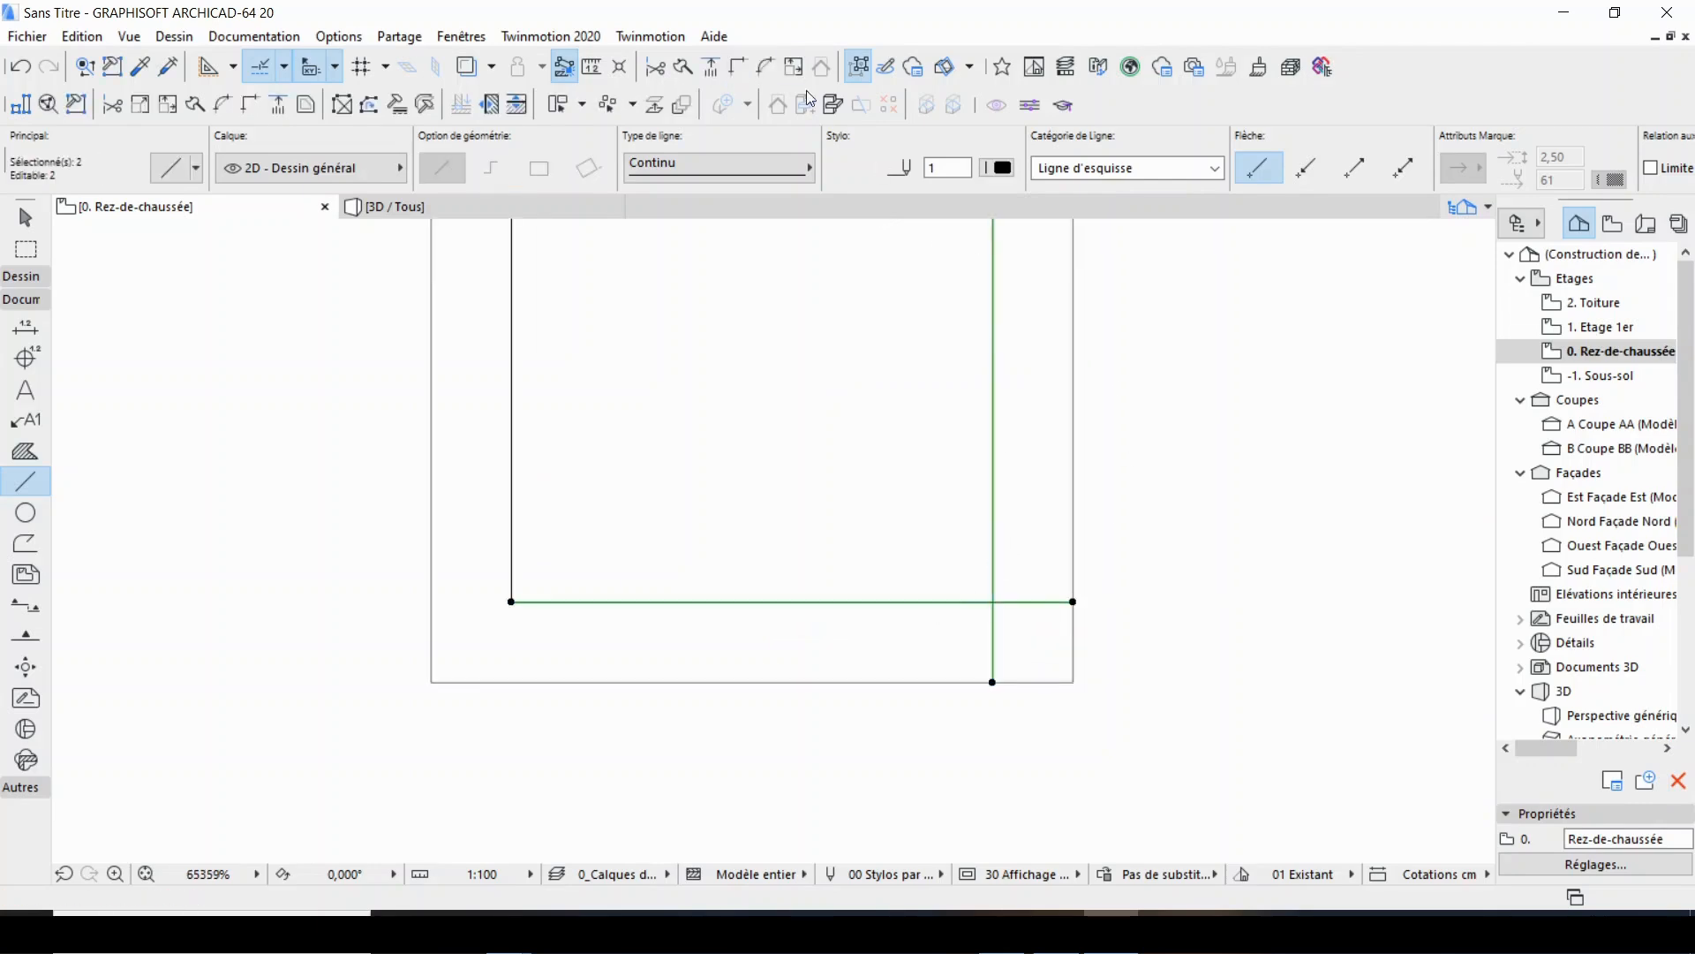
pyautogui.press('Escape')
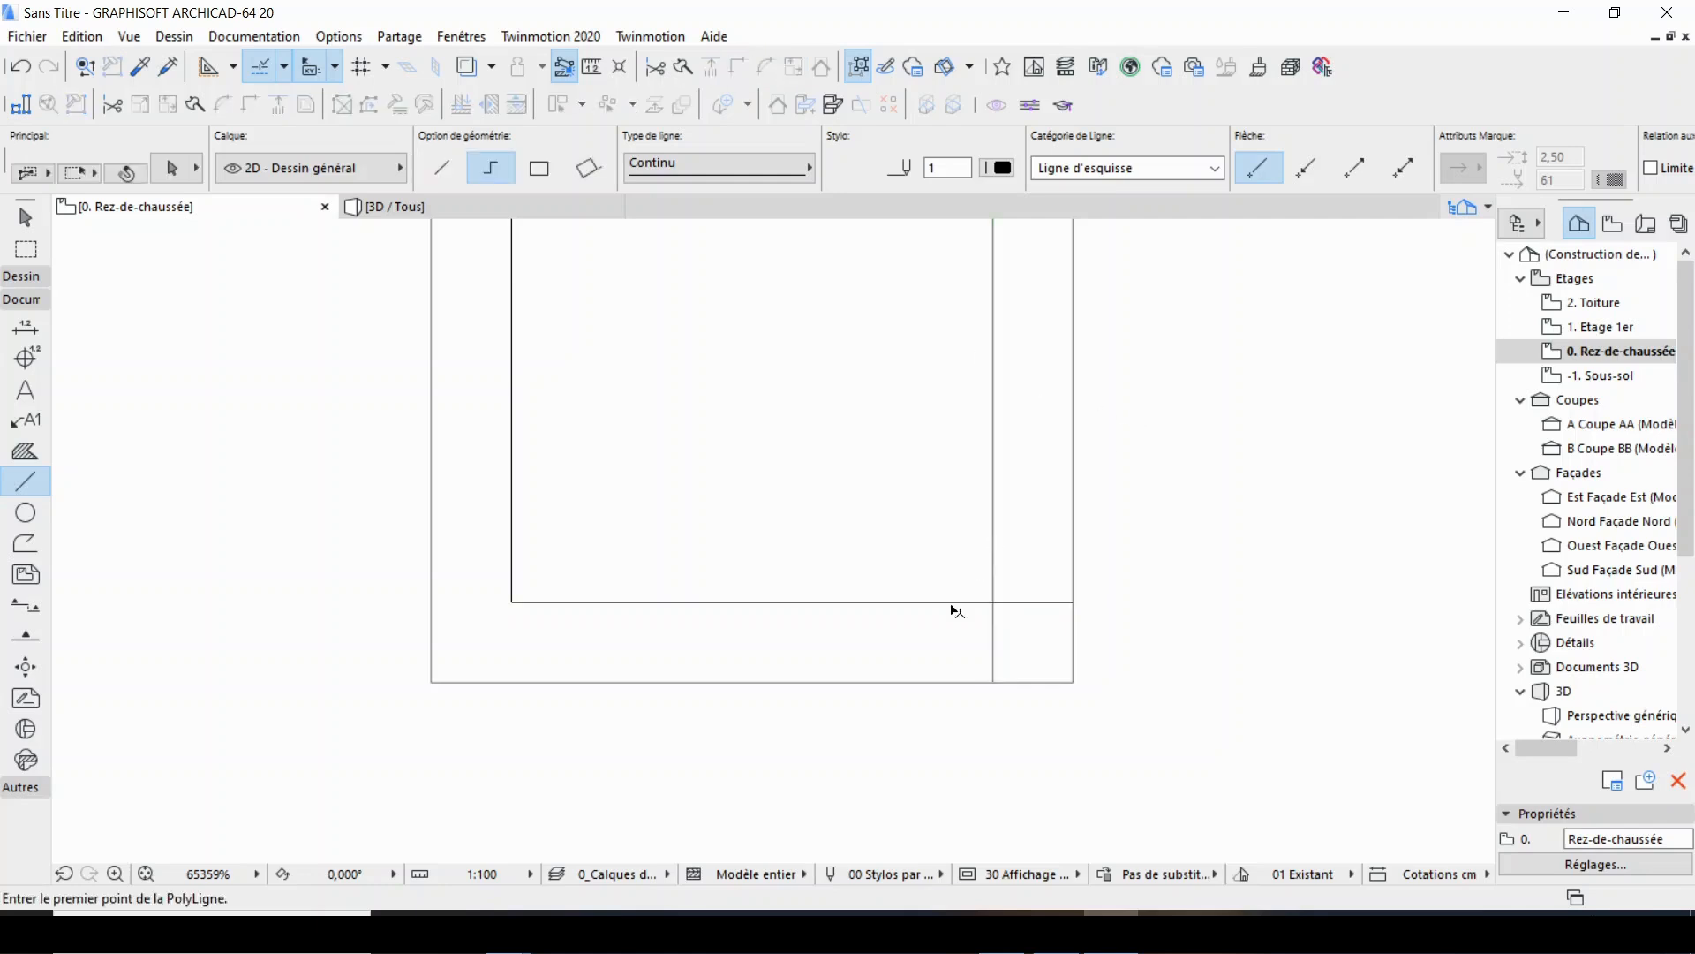
# Intersect the inner bottom and inner right lines so they form a clean corner at the lower right.
pyautogui.keyDown('shift'); pyautogui.click(946, 603); pyautogui.keyUp('shift')
pyautogui.keyDown('shift'); pyautogui.click(992, 554); pyautogui.keyUp('shift')
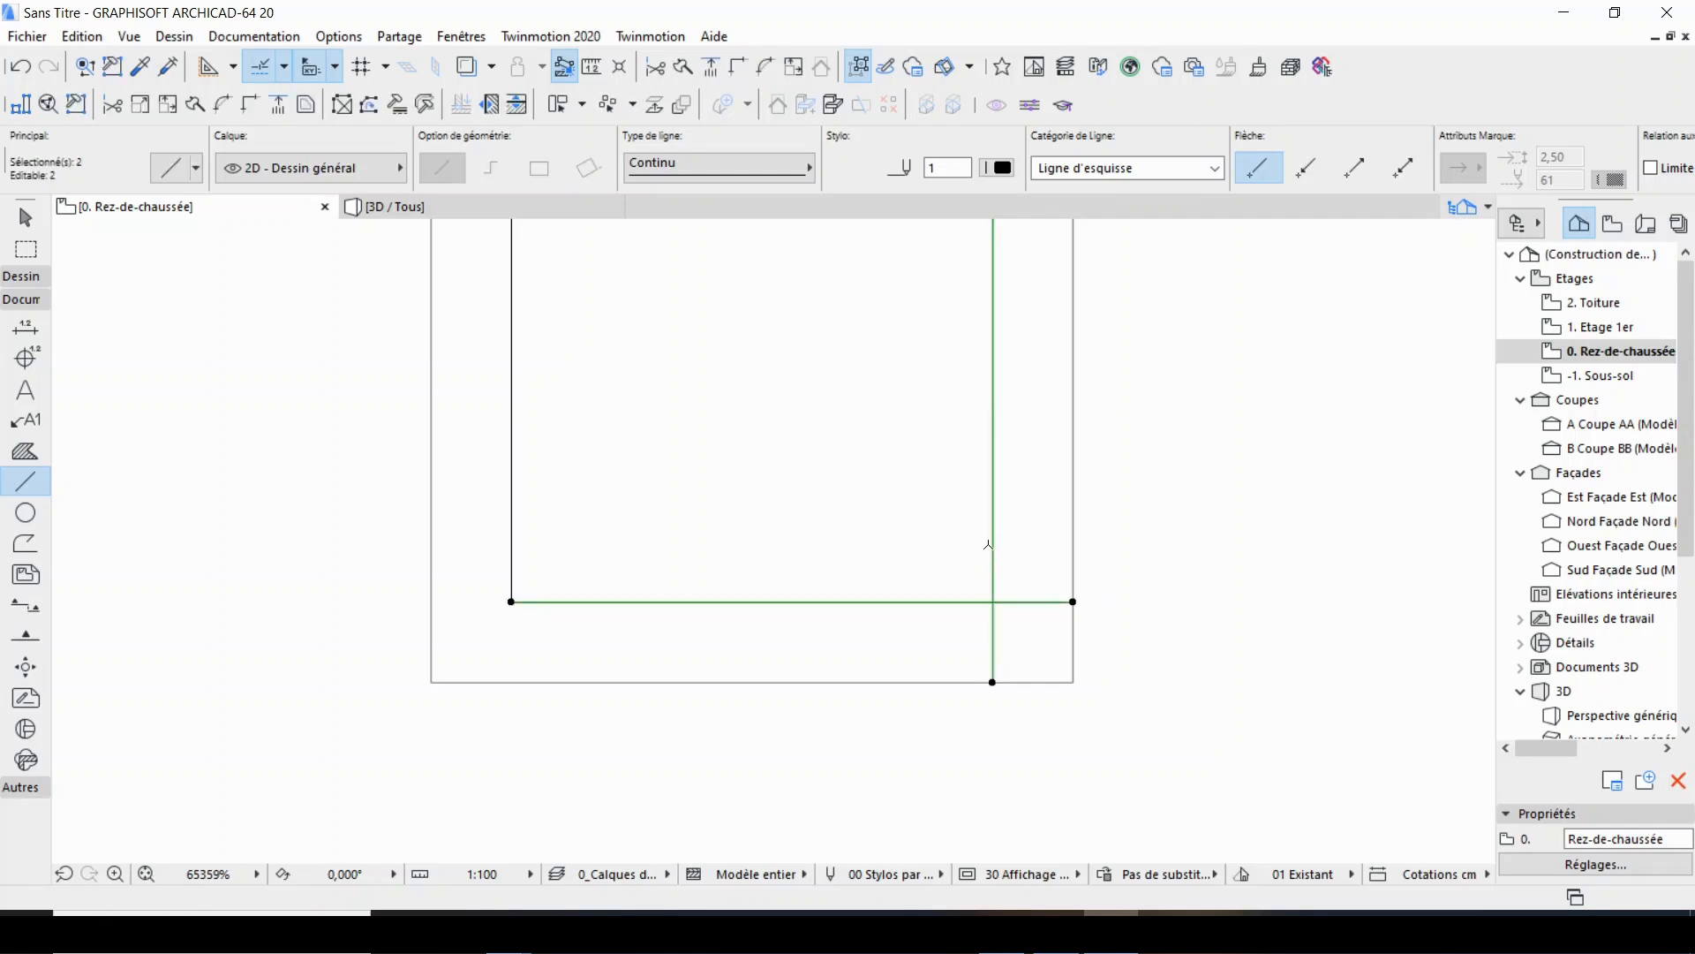
pyautogui.press('Delete')
pyautogui.hotkey('ctrl', 'z')
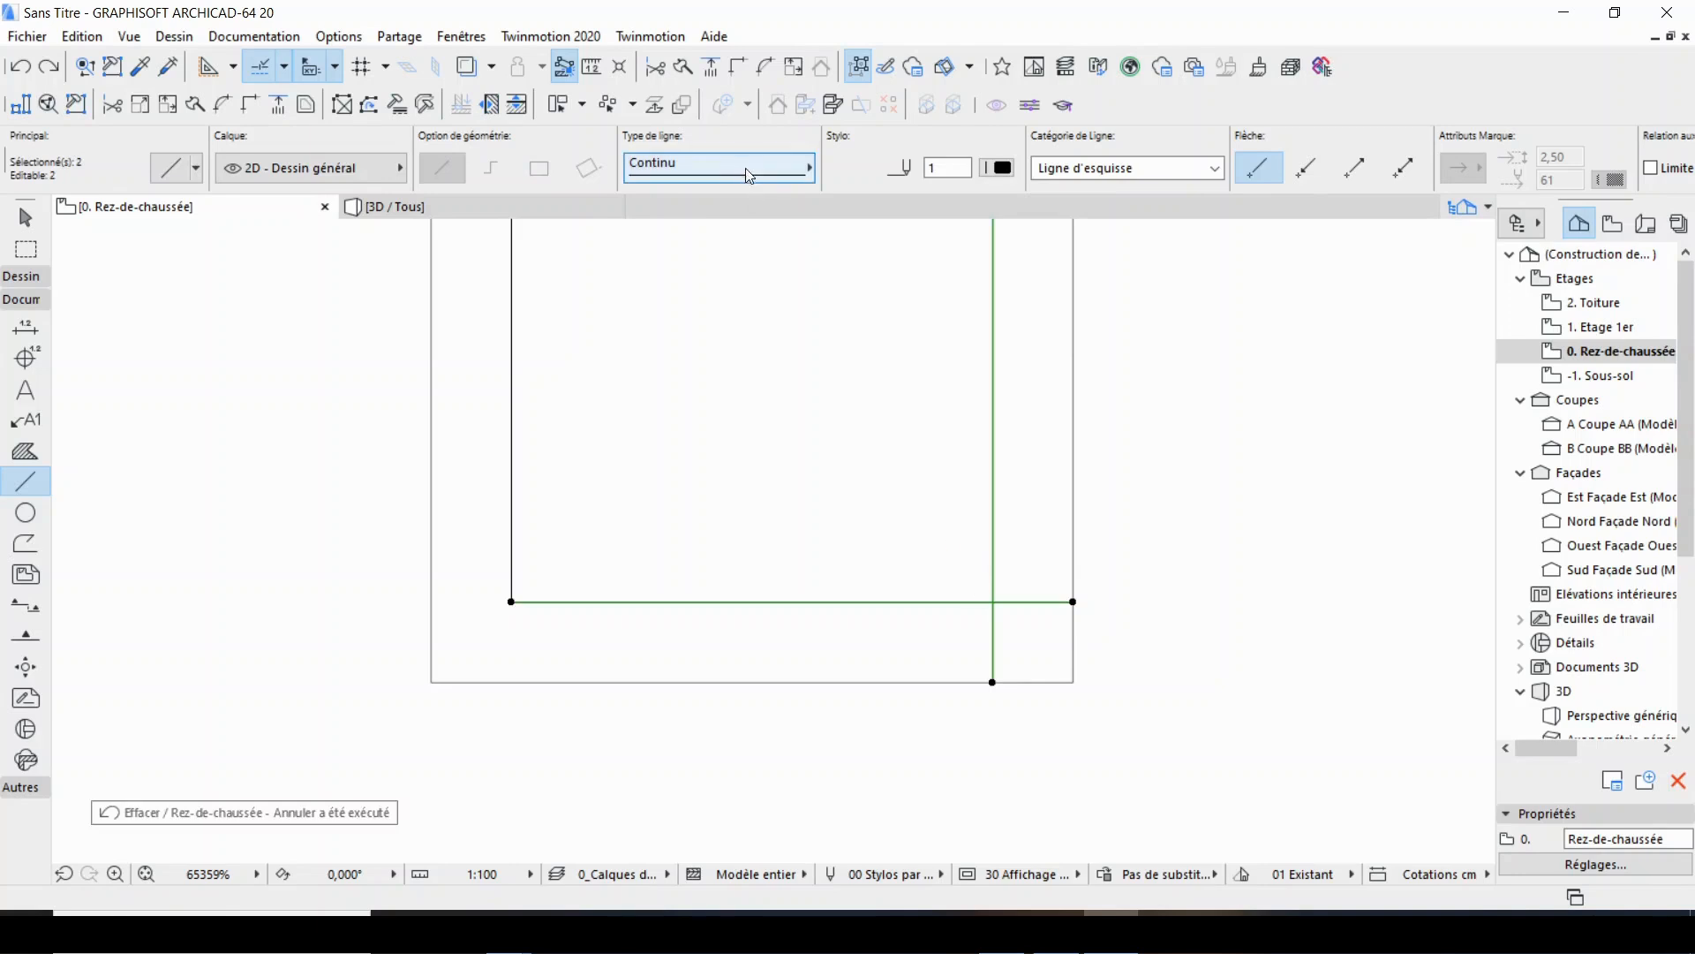
pyautogui.press('Escape')
pyautogui.scroll(-3, 870, 429)
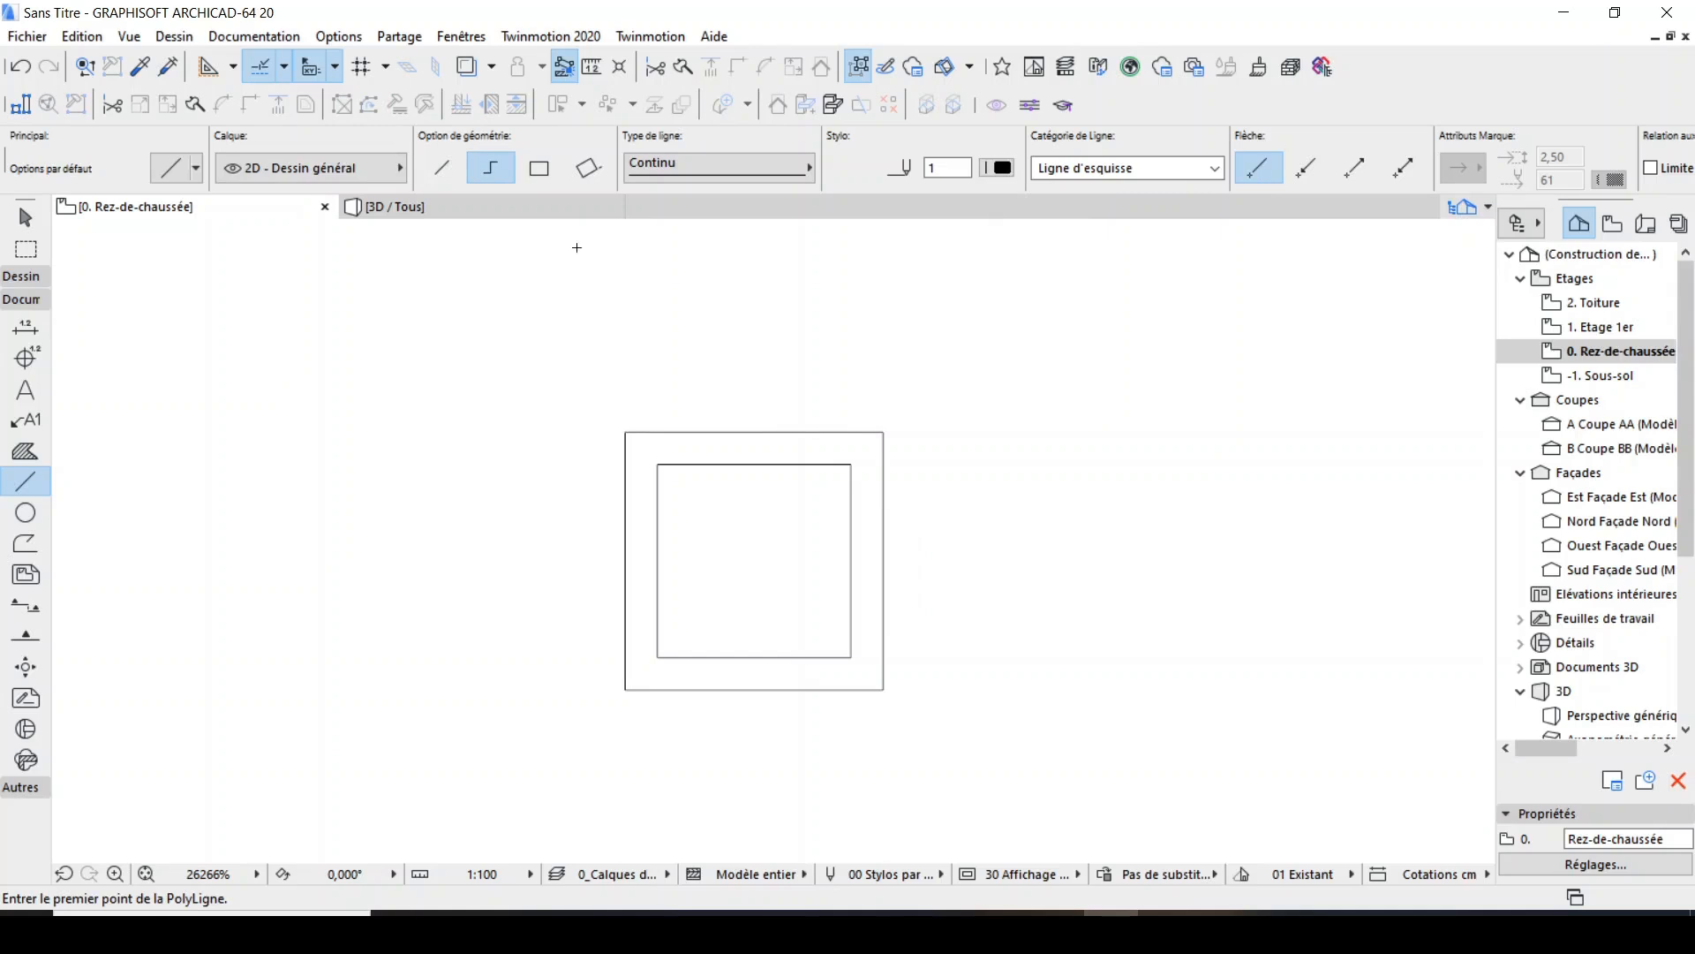
# Draw a vertical and a horizontal centre line joining the midpoints of the outer square's opposite edges.
pyautogui.click(755, 431)
pyautogui.click(755, 690)
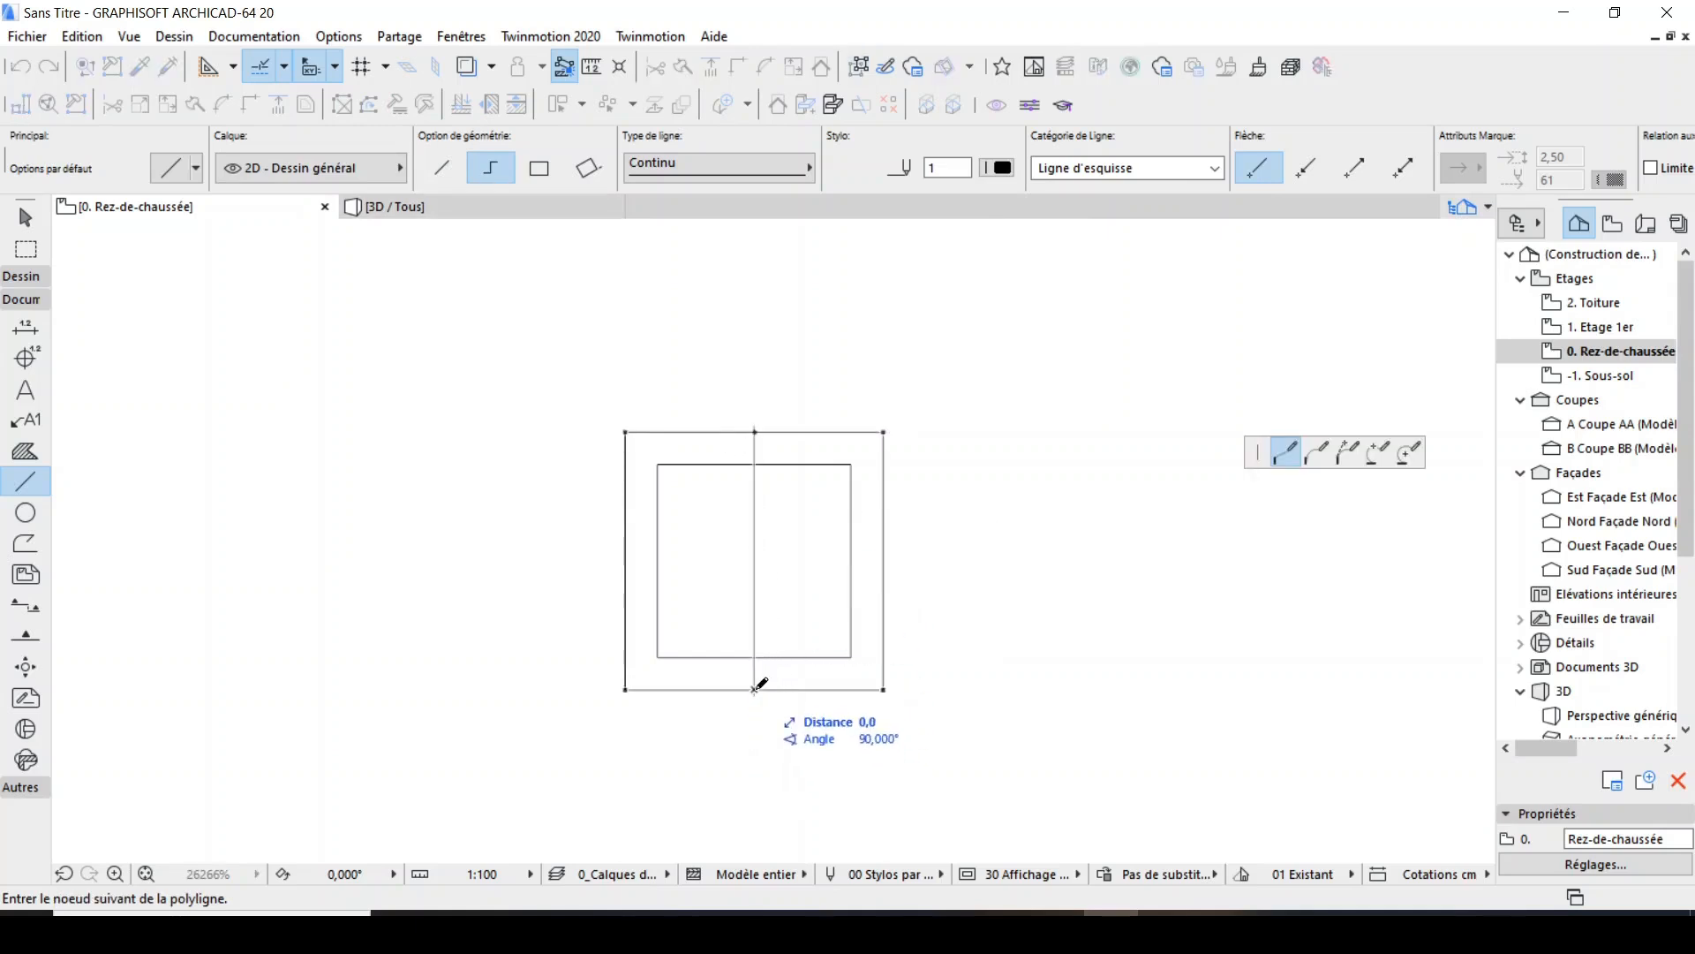
pyautogui.click(755, 690)
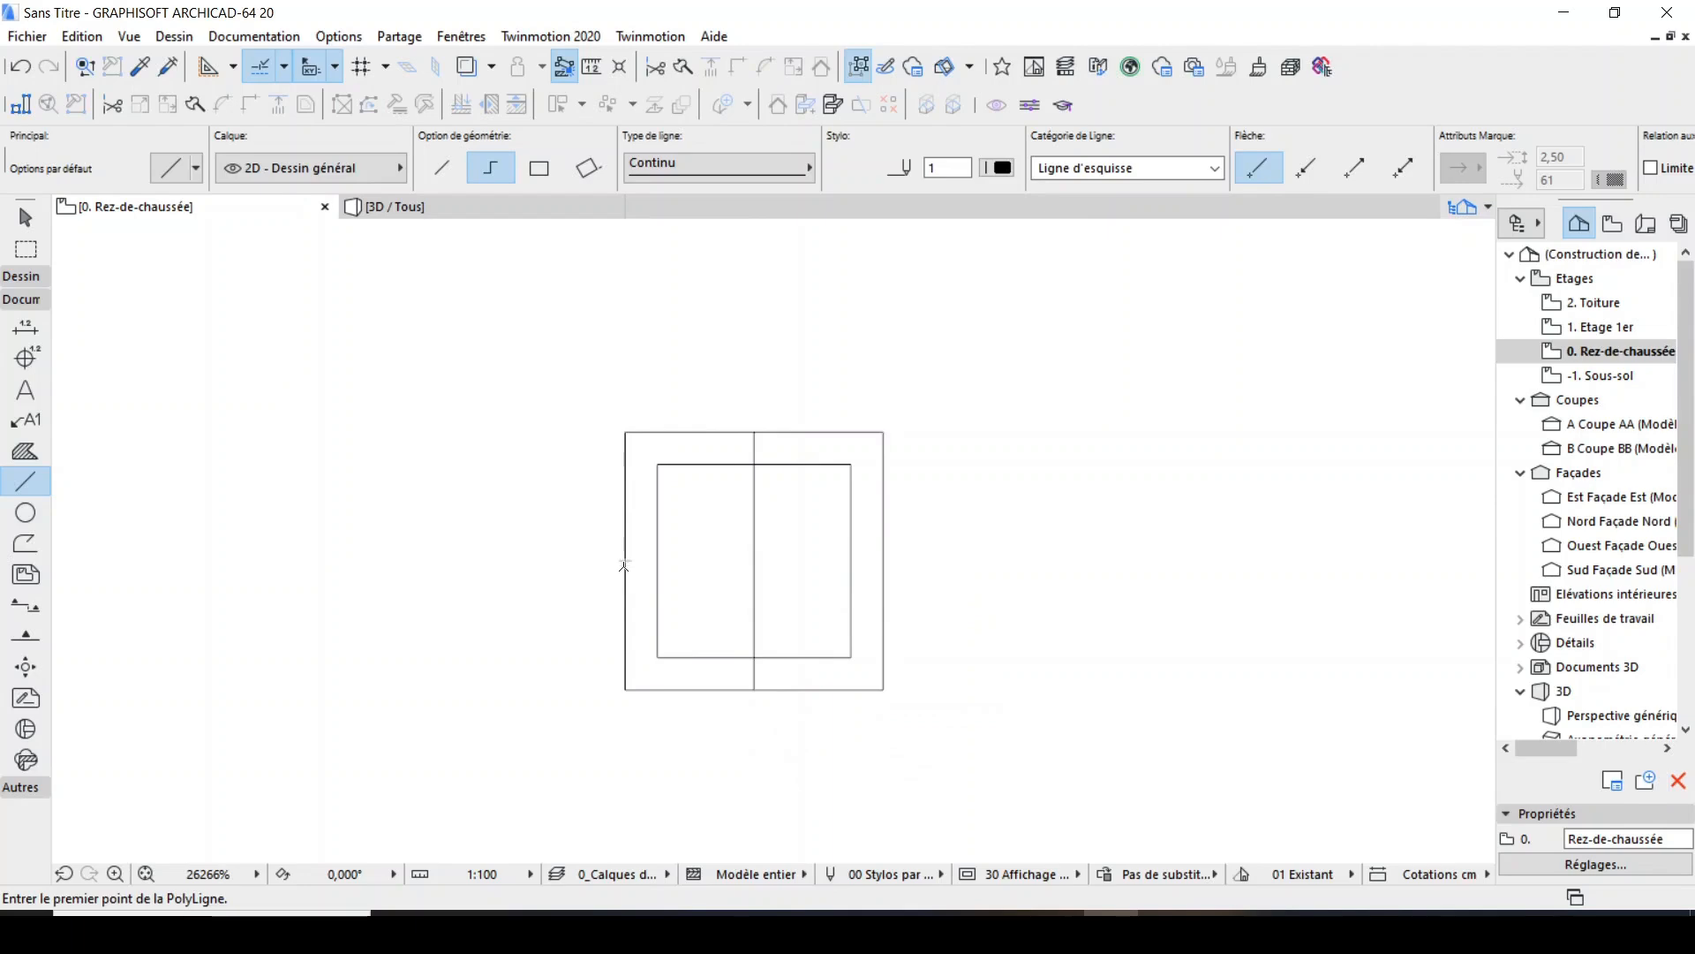
pyautogui.click(625, 561)
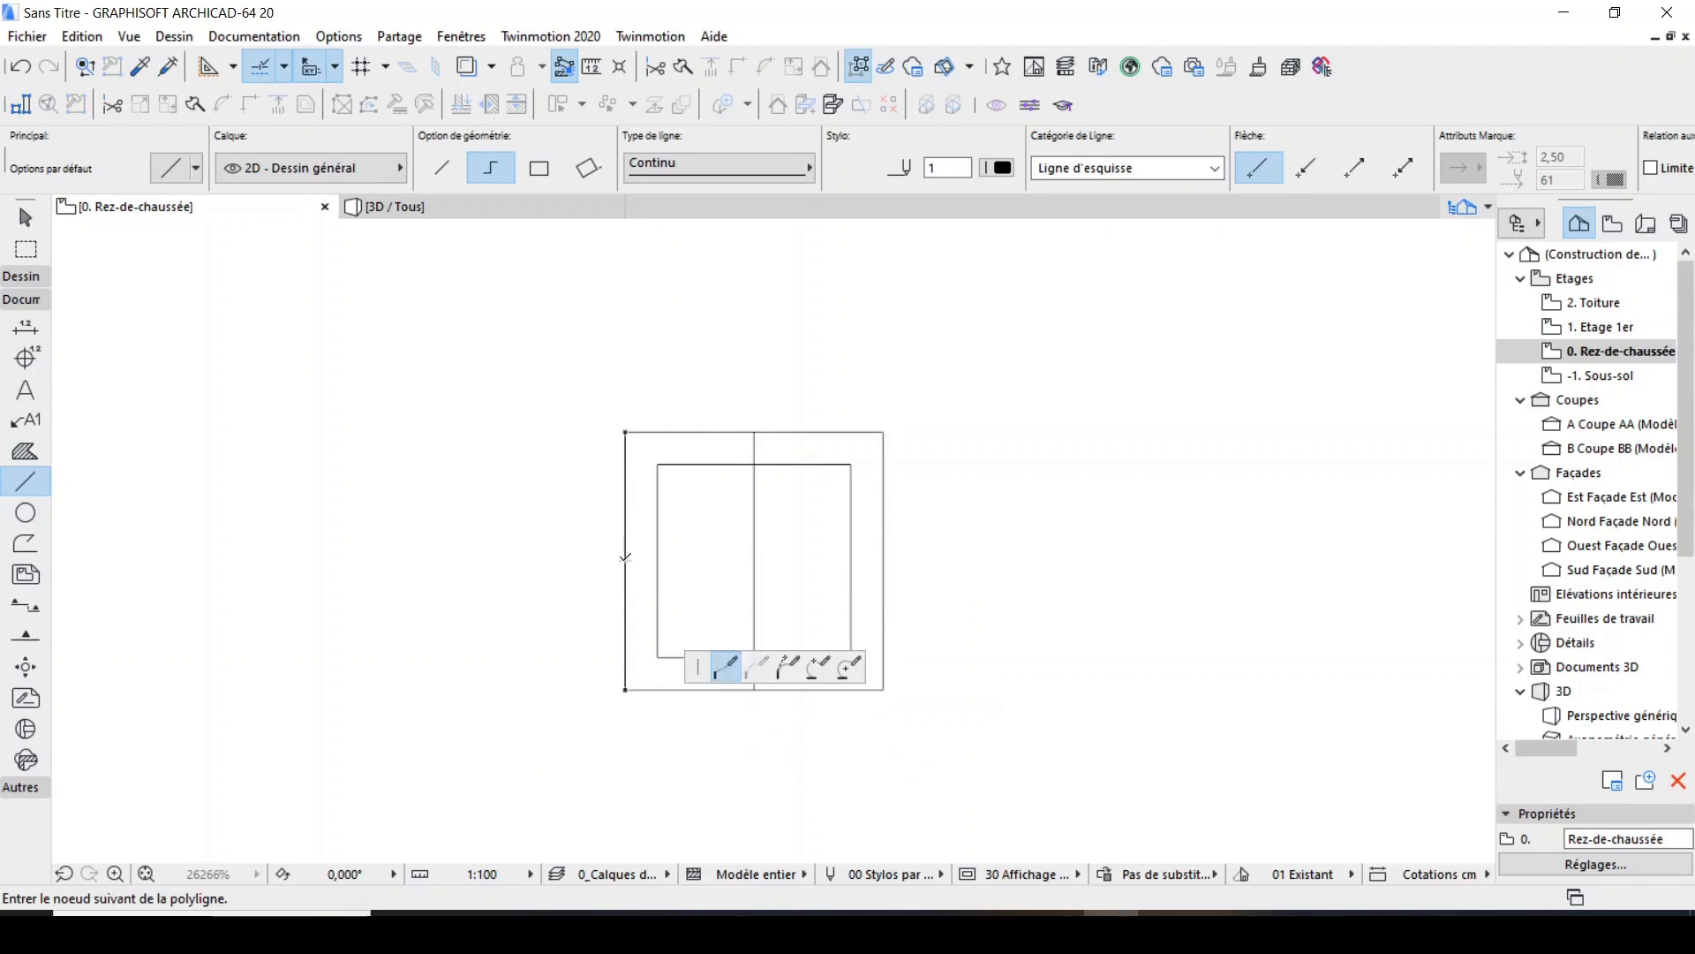
pyautogui.doubleClick(886, 556)
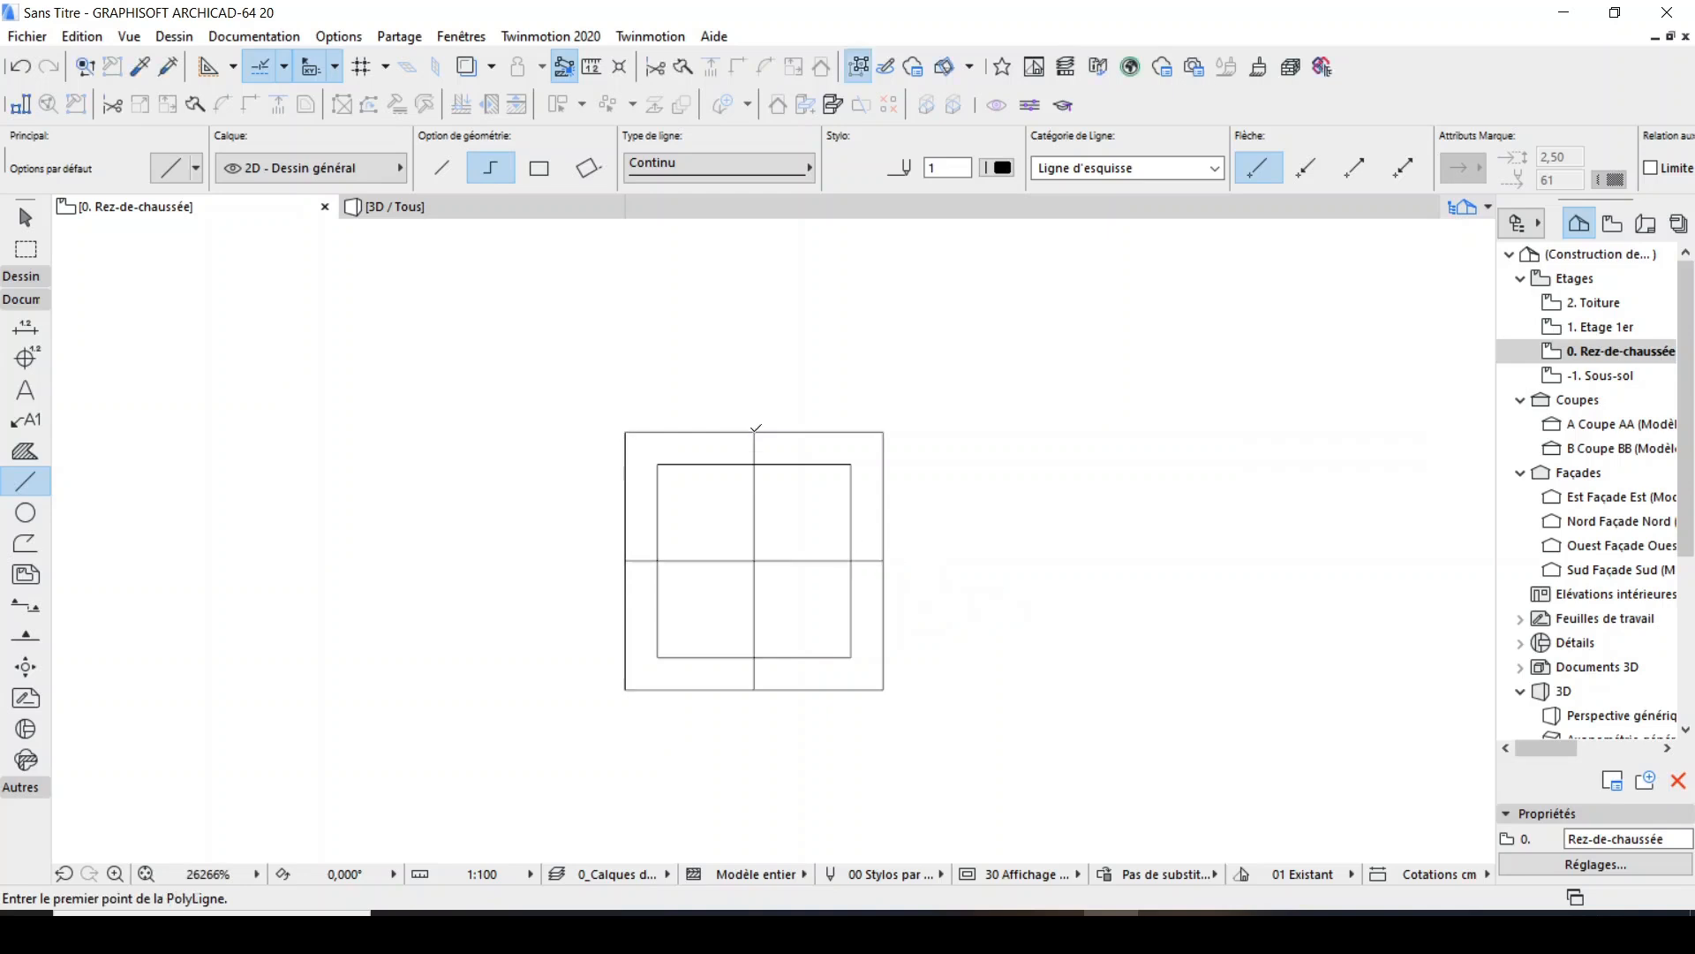
# Copy the vertical centre line to the right by half the frame's width and trim the copy's ends to the inner square.
pyautogui.scroll(2, 847, 538)
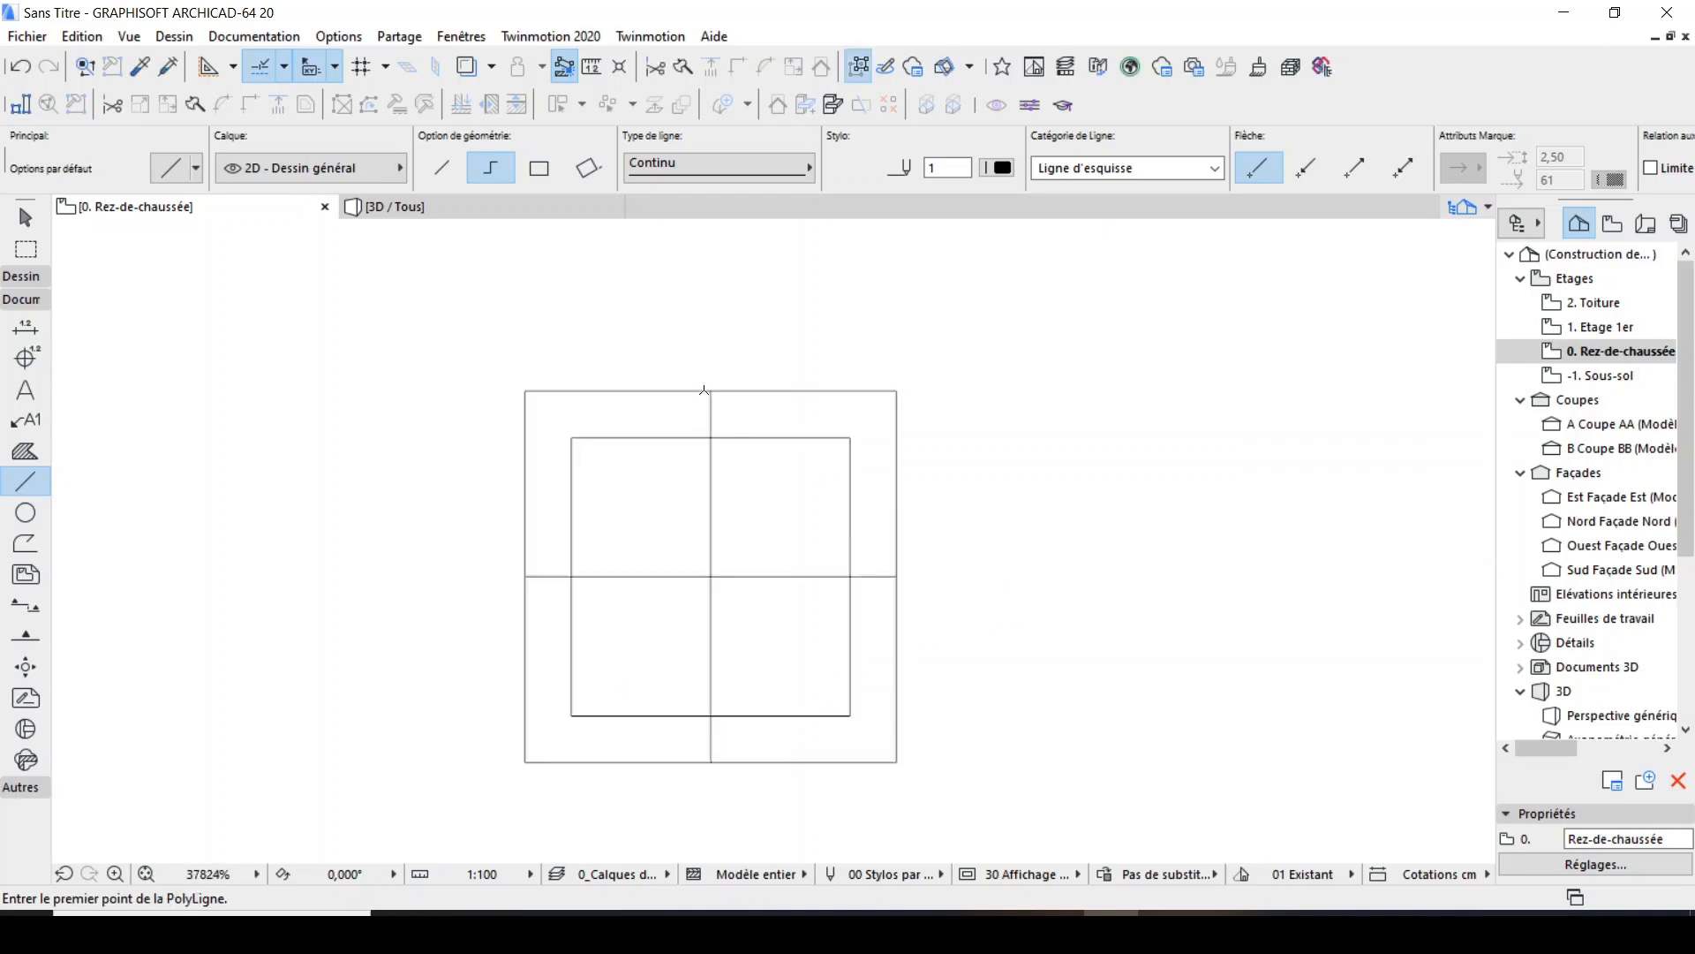
pyautogui.scroll(2, 719, 406)
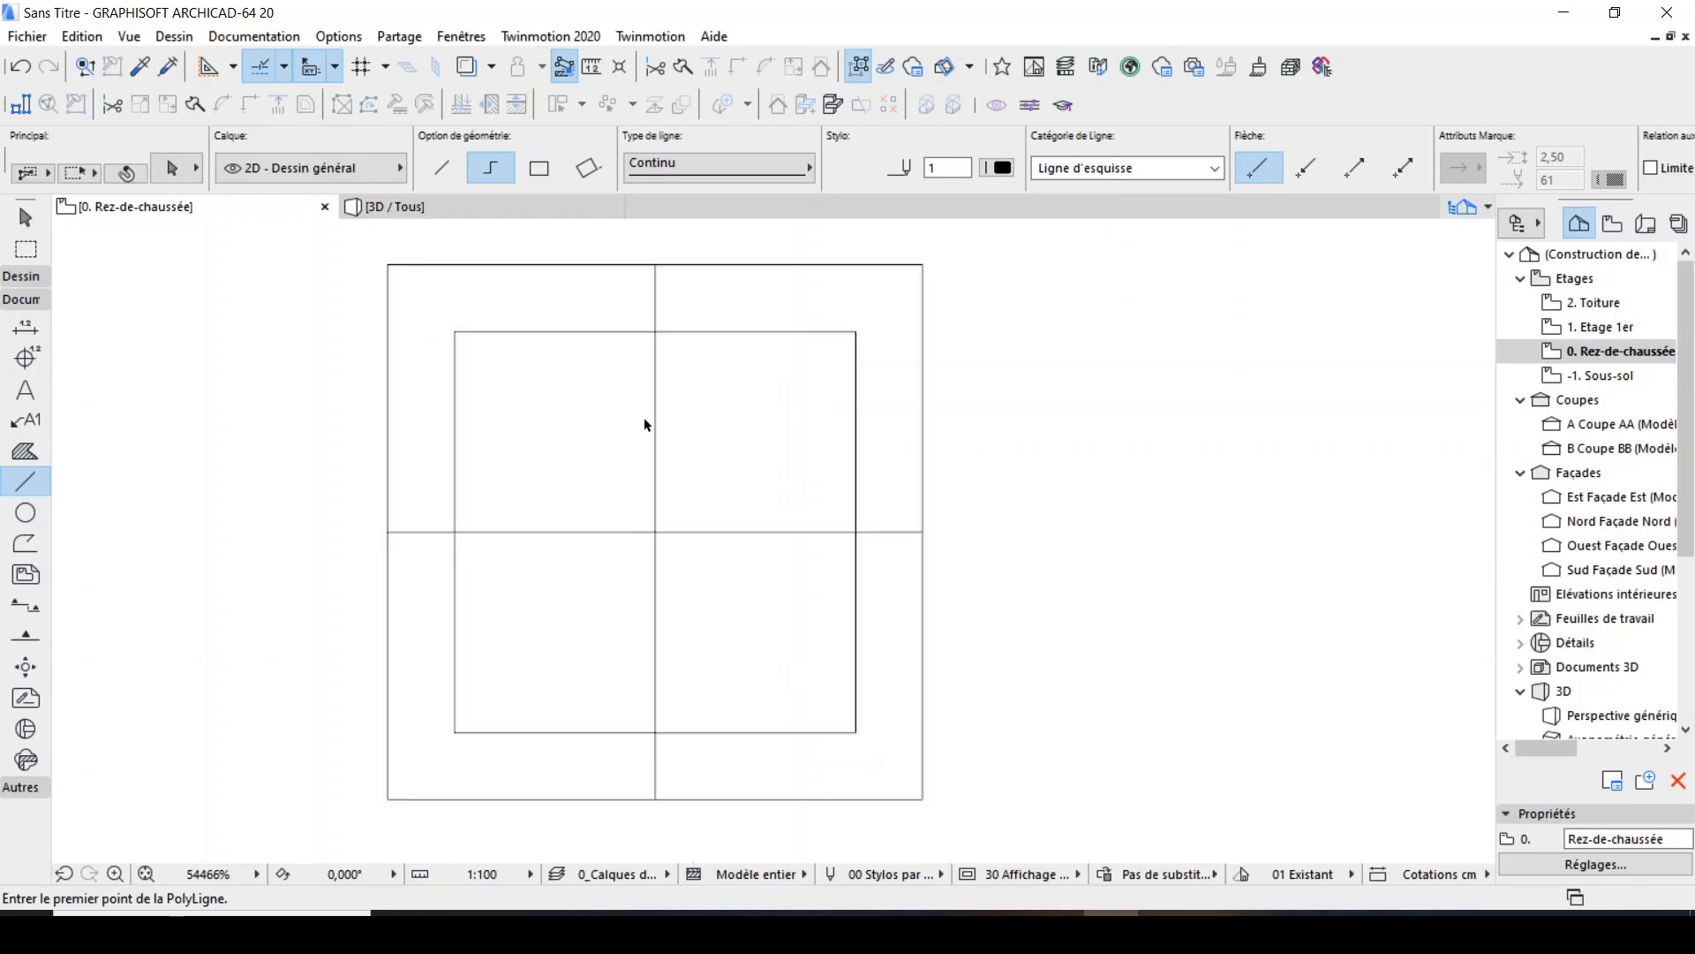
pyautogui.keyDown('shift'); pyautogui.click(656, 382); pyautogui.keyUp('shift')
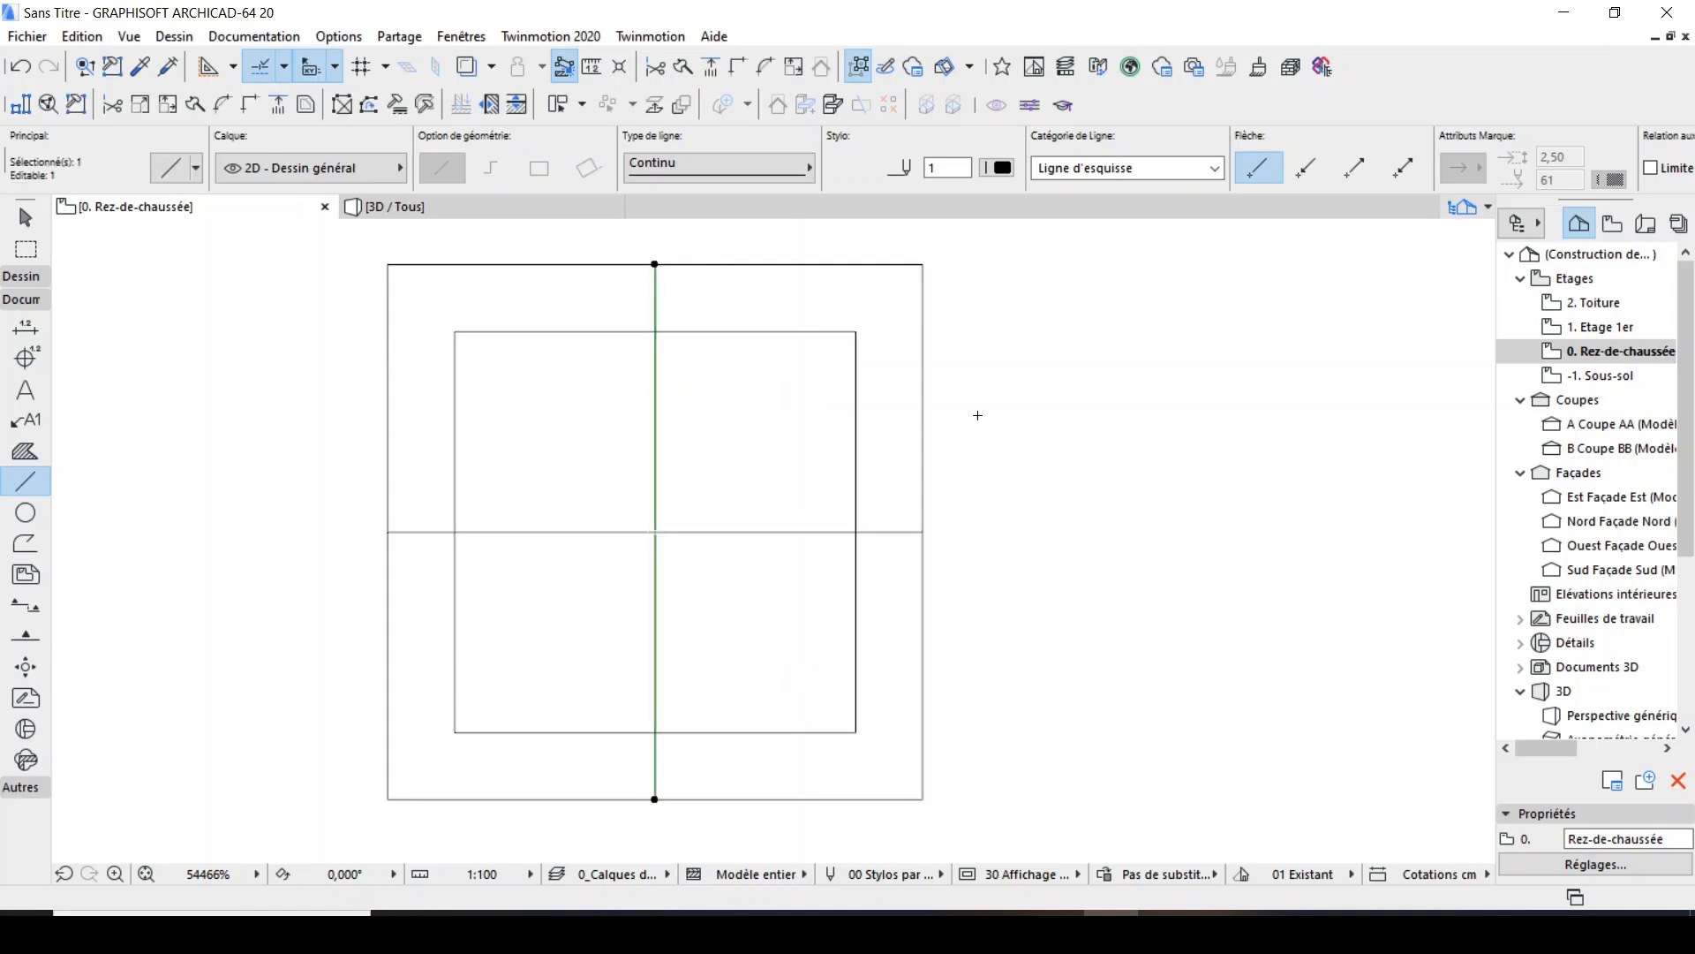
pyautogui.hotkey('ctrl', 'shift', 'd')
pyautogui.click(690, 431)
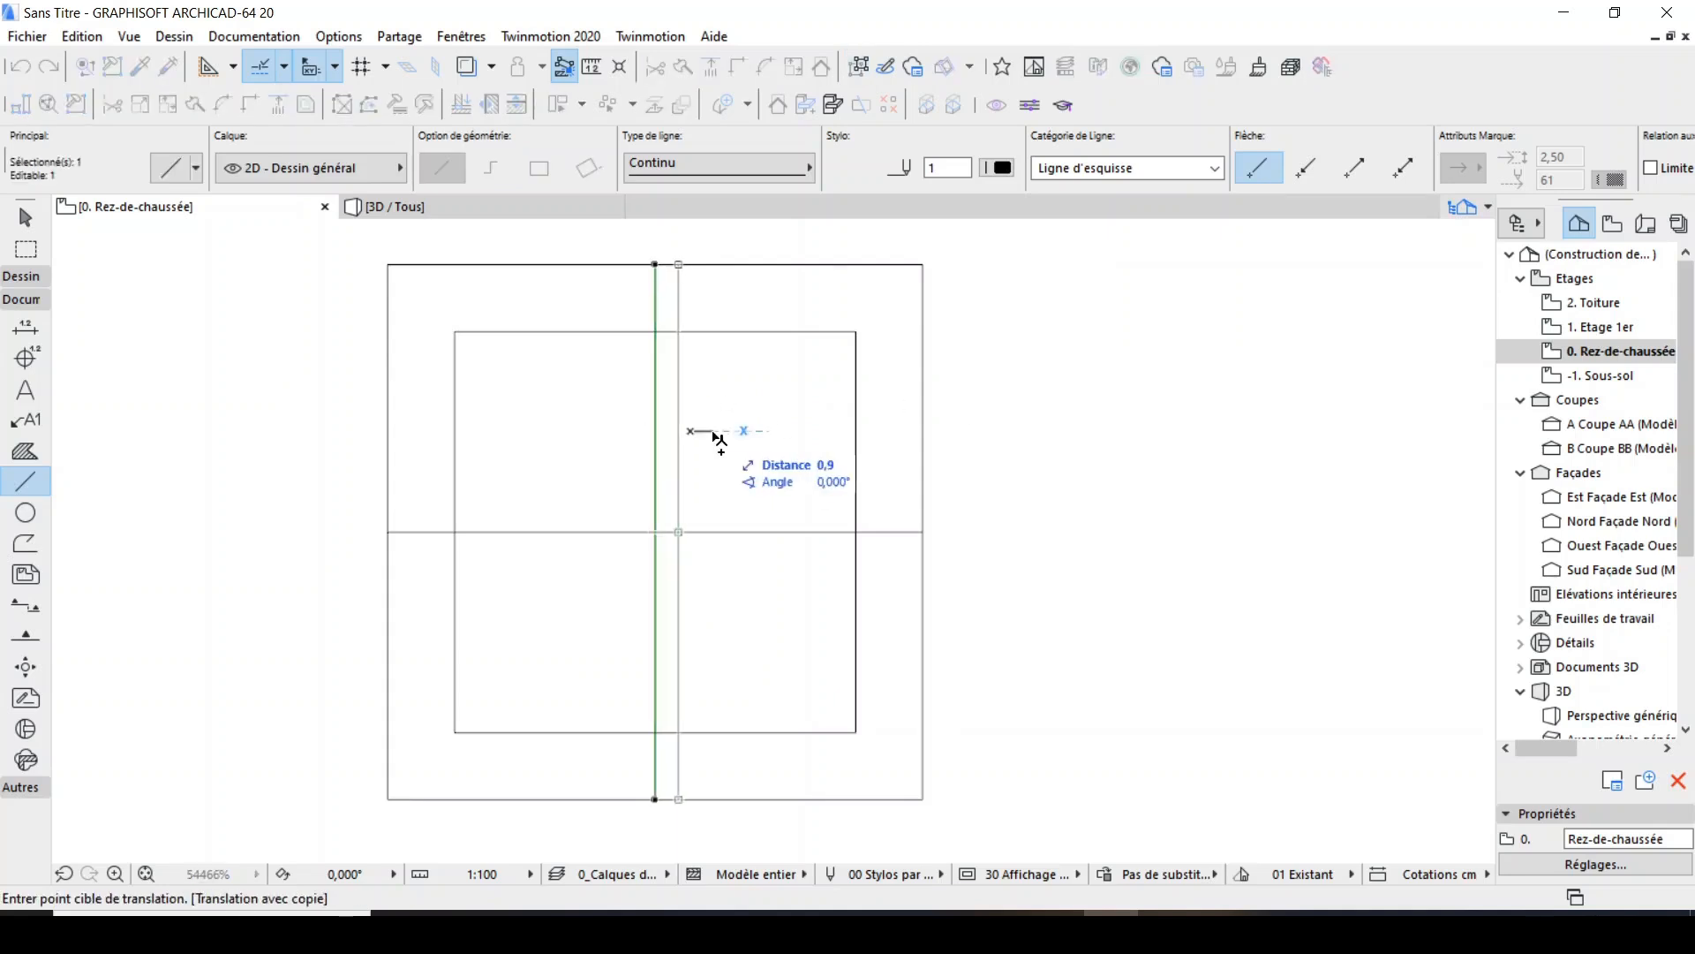
pyautogui.write('1,25')
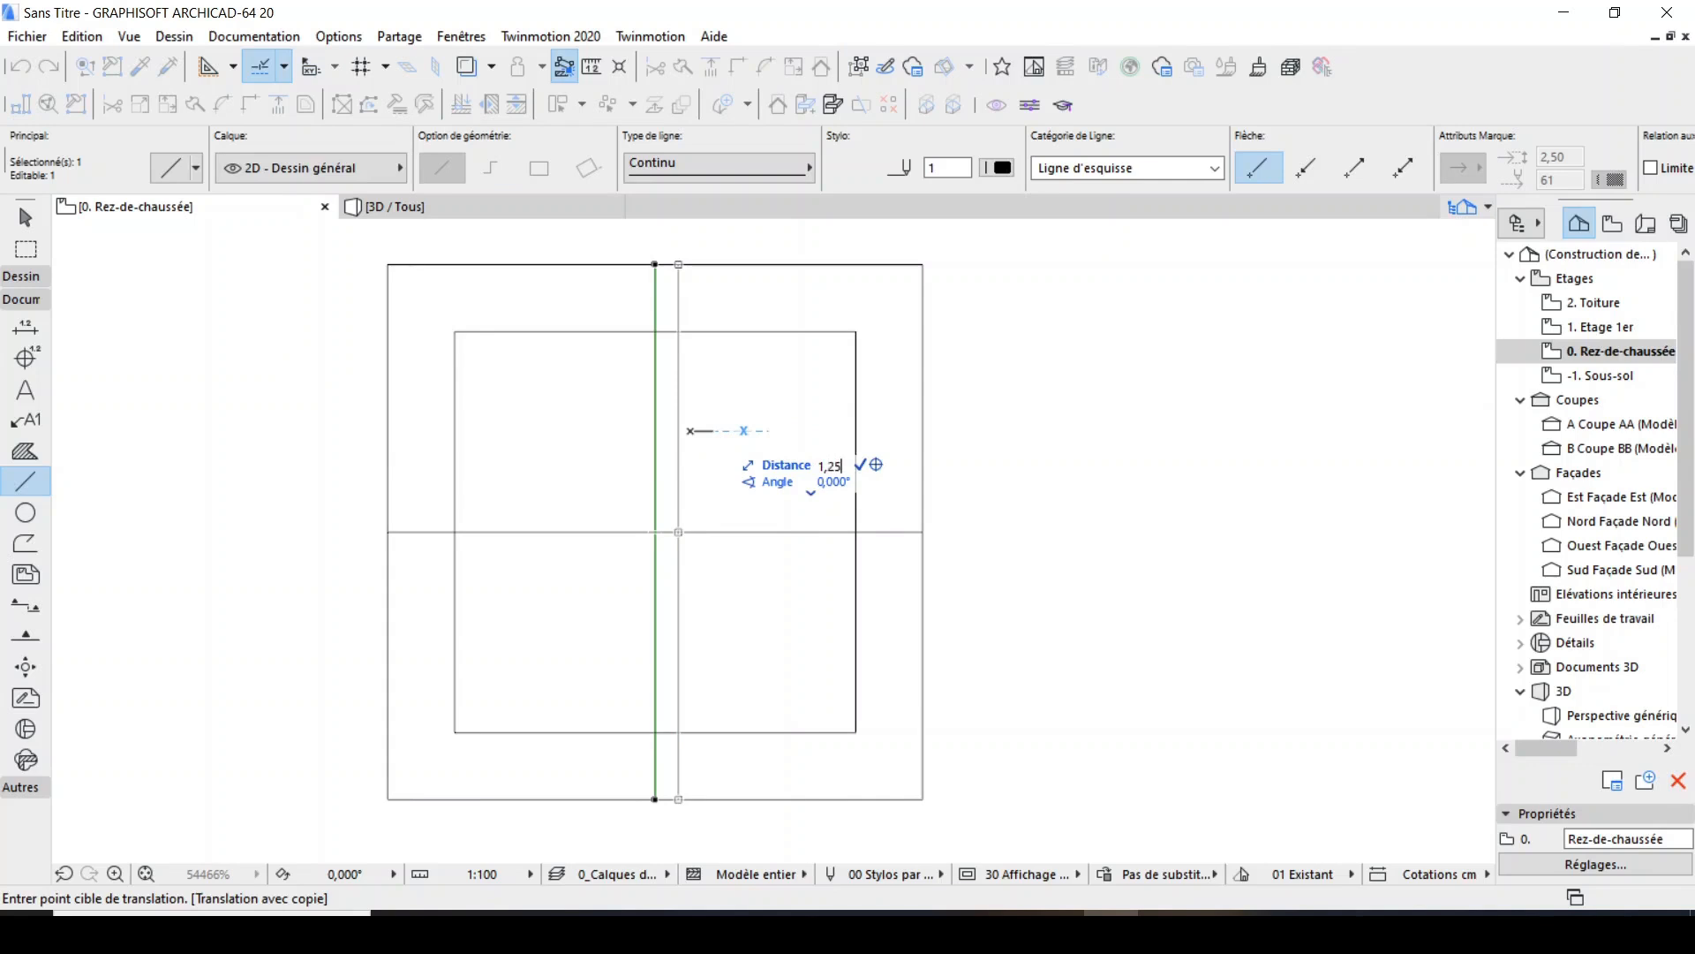
pyautogui.press('Return')
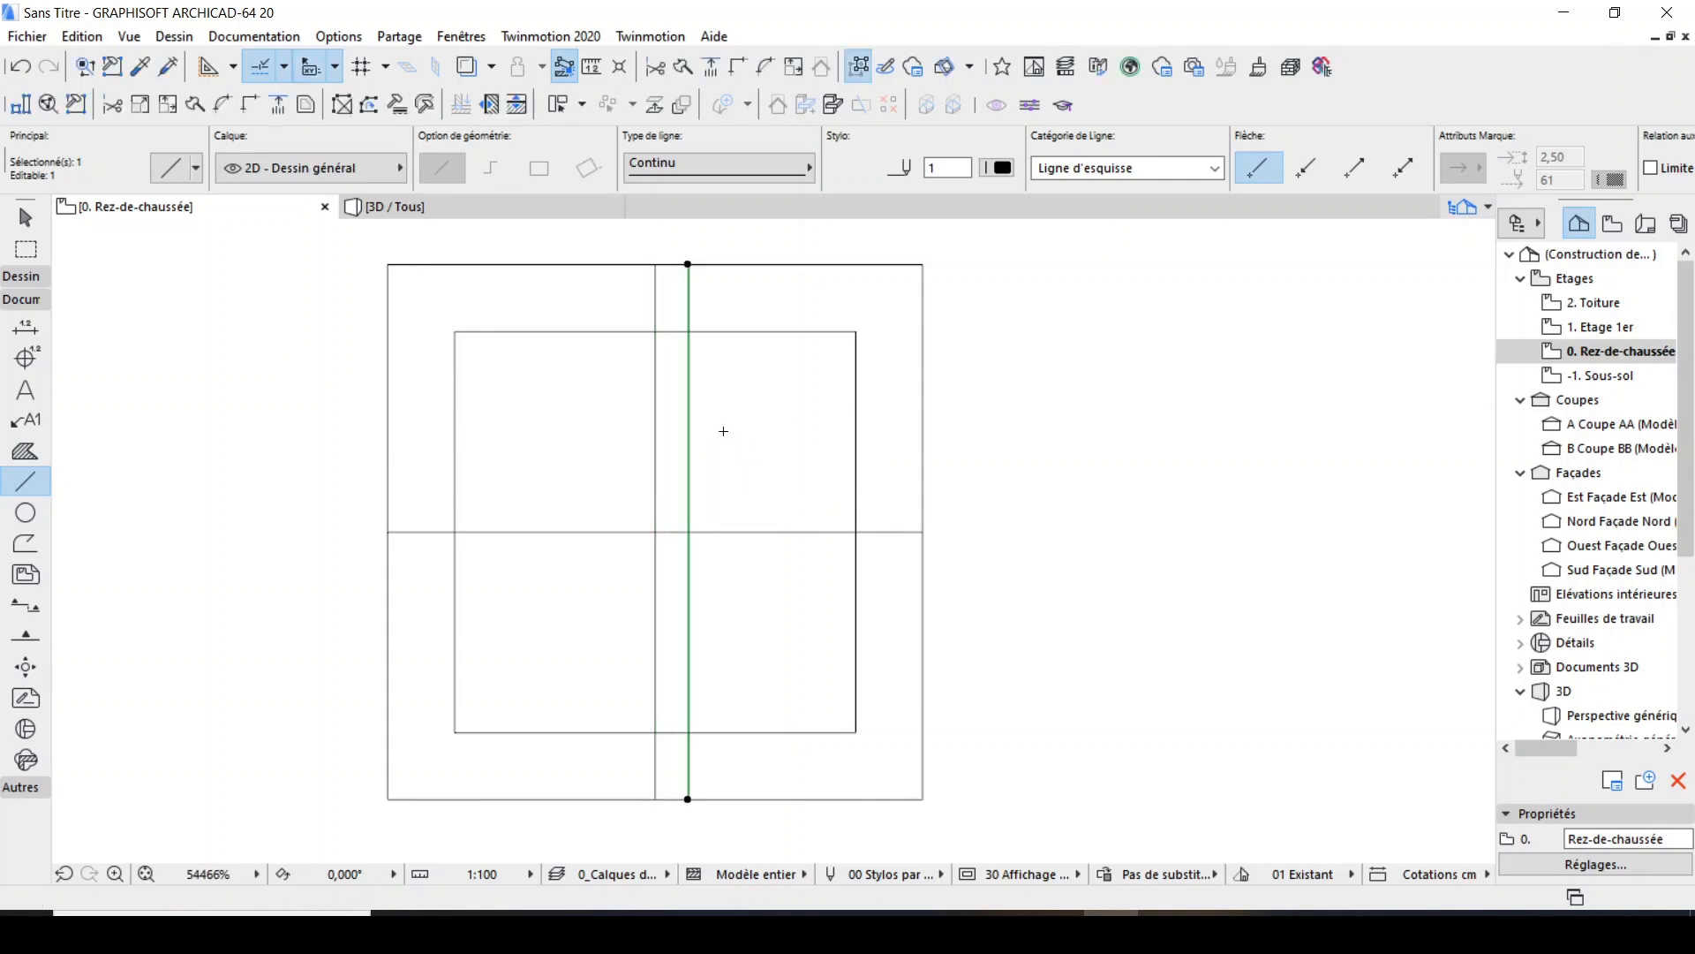
pyautogui.press('Escape')
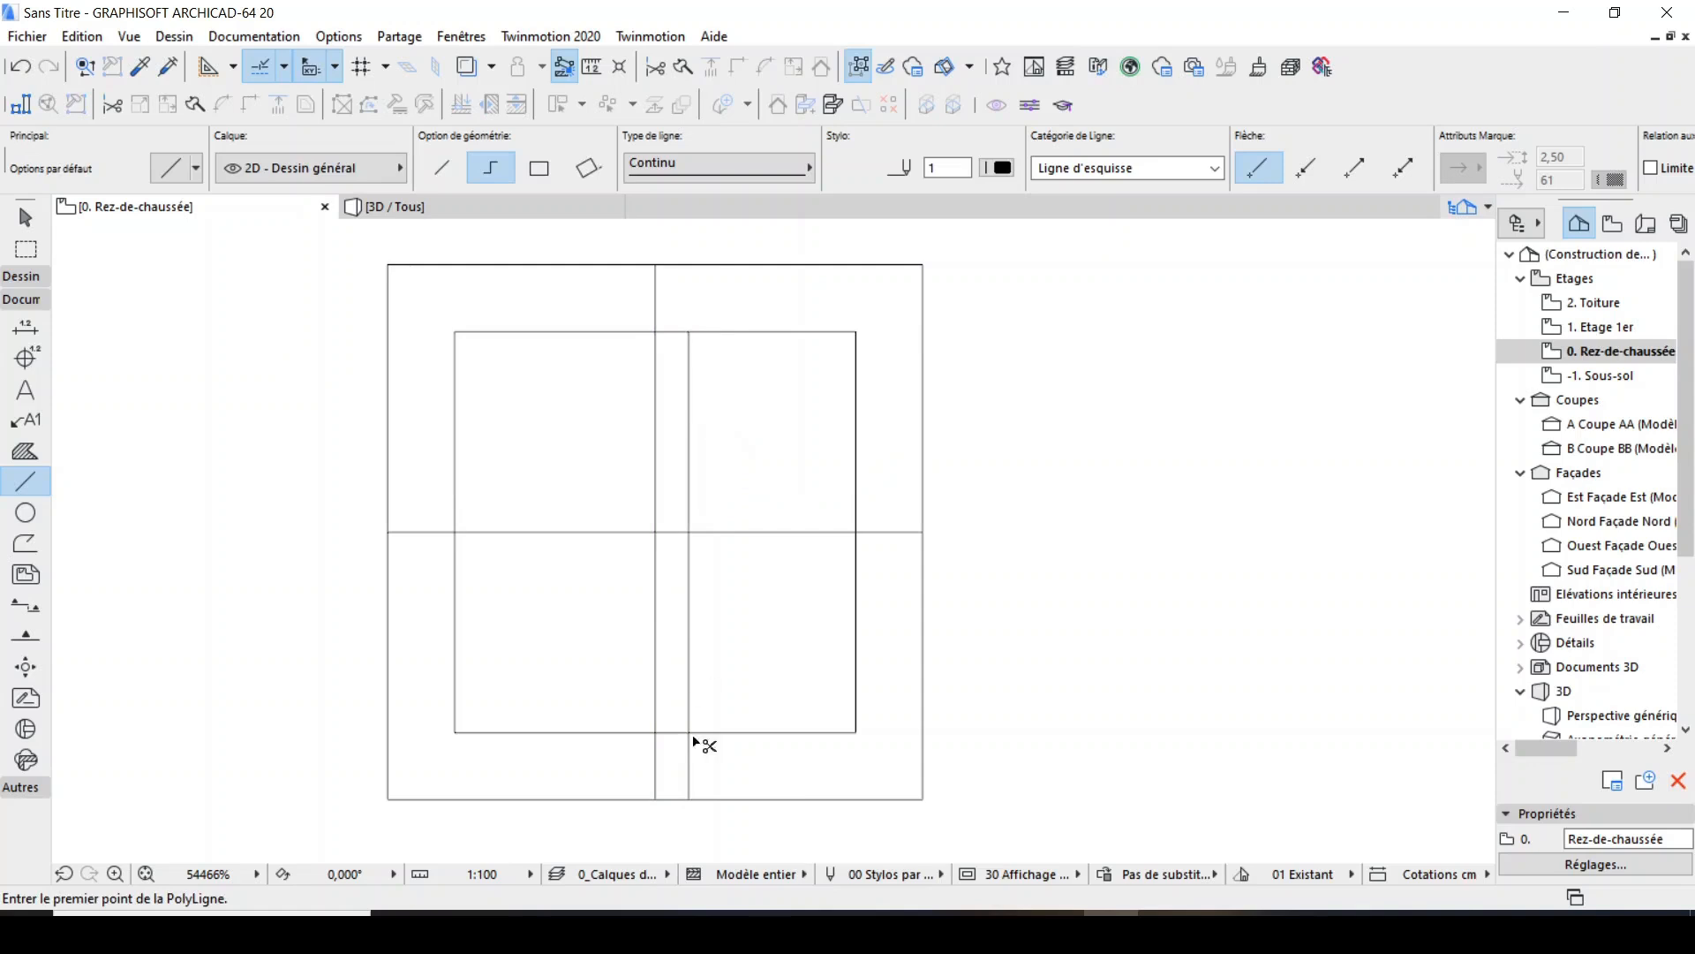
pyautogui.keyDown('ctrl'); pyautogui.click(690, 766); pyautogui.keyUp('ctrl')
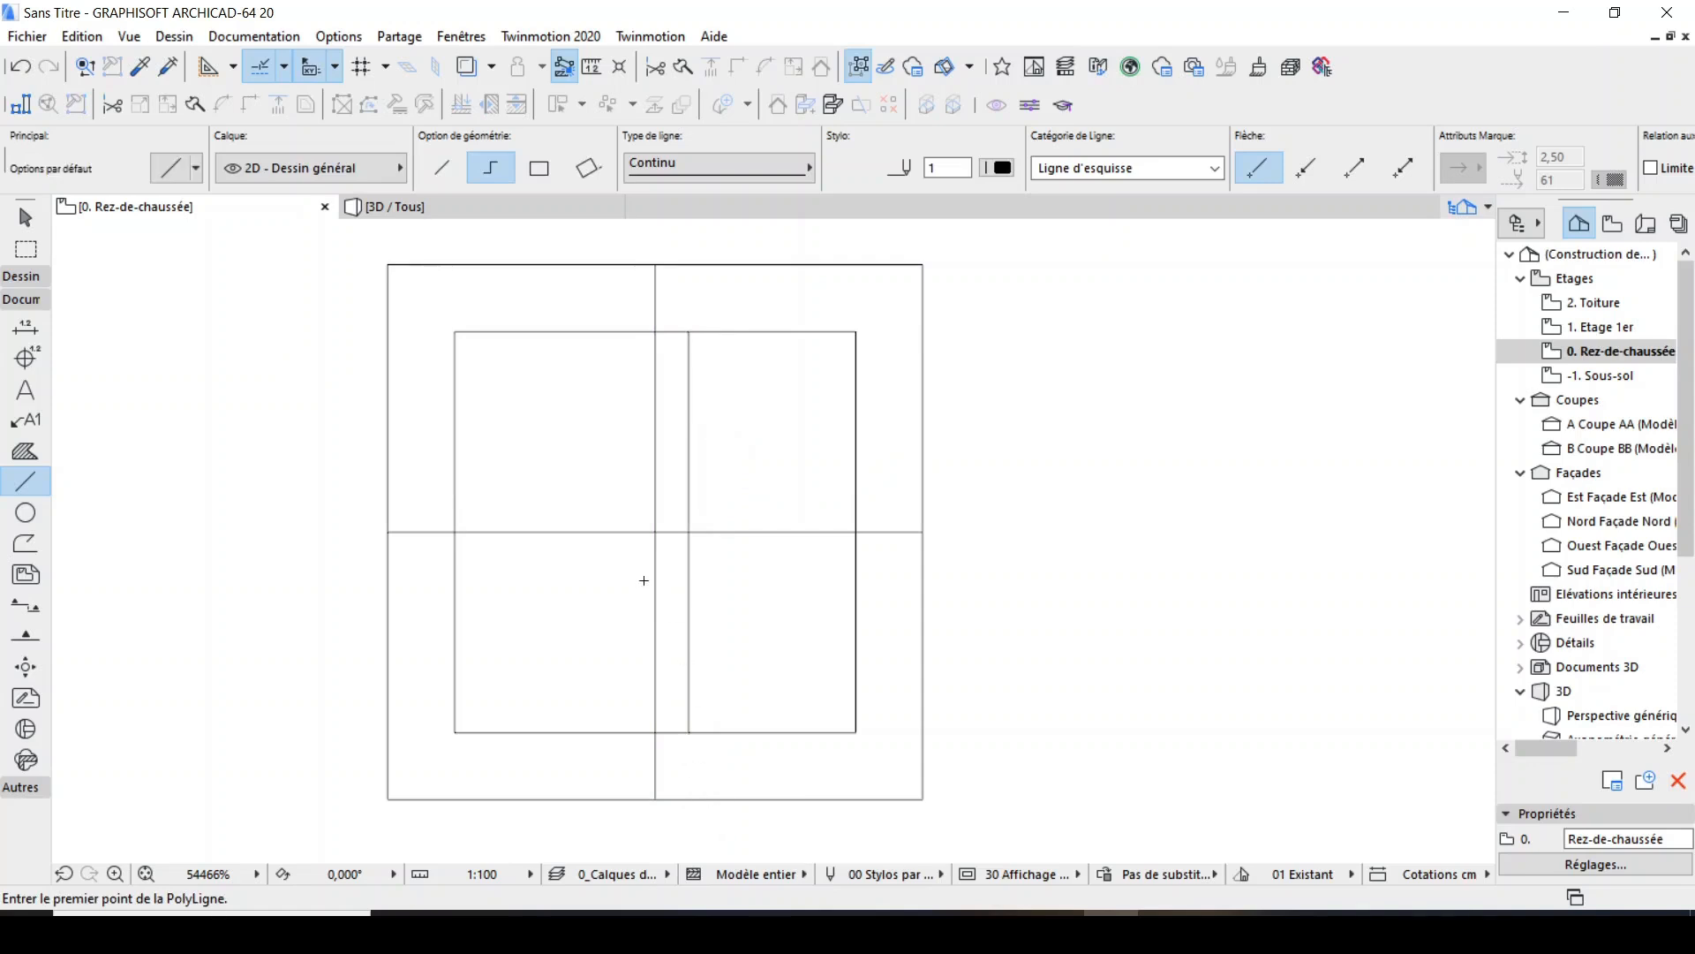
# Copy the trimmed vertical line to the left by the frame's width, mirroring its position across the vertical centre line.
pyautogui.keyDown('shift'); pyautogui.click(687, 353); pyautogui.keyUp('shift')
pyautogui.hotkey('ctrl', 'shift', 'd')
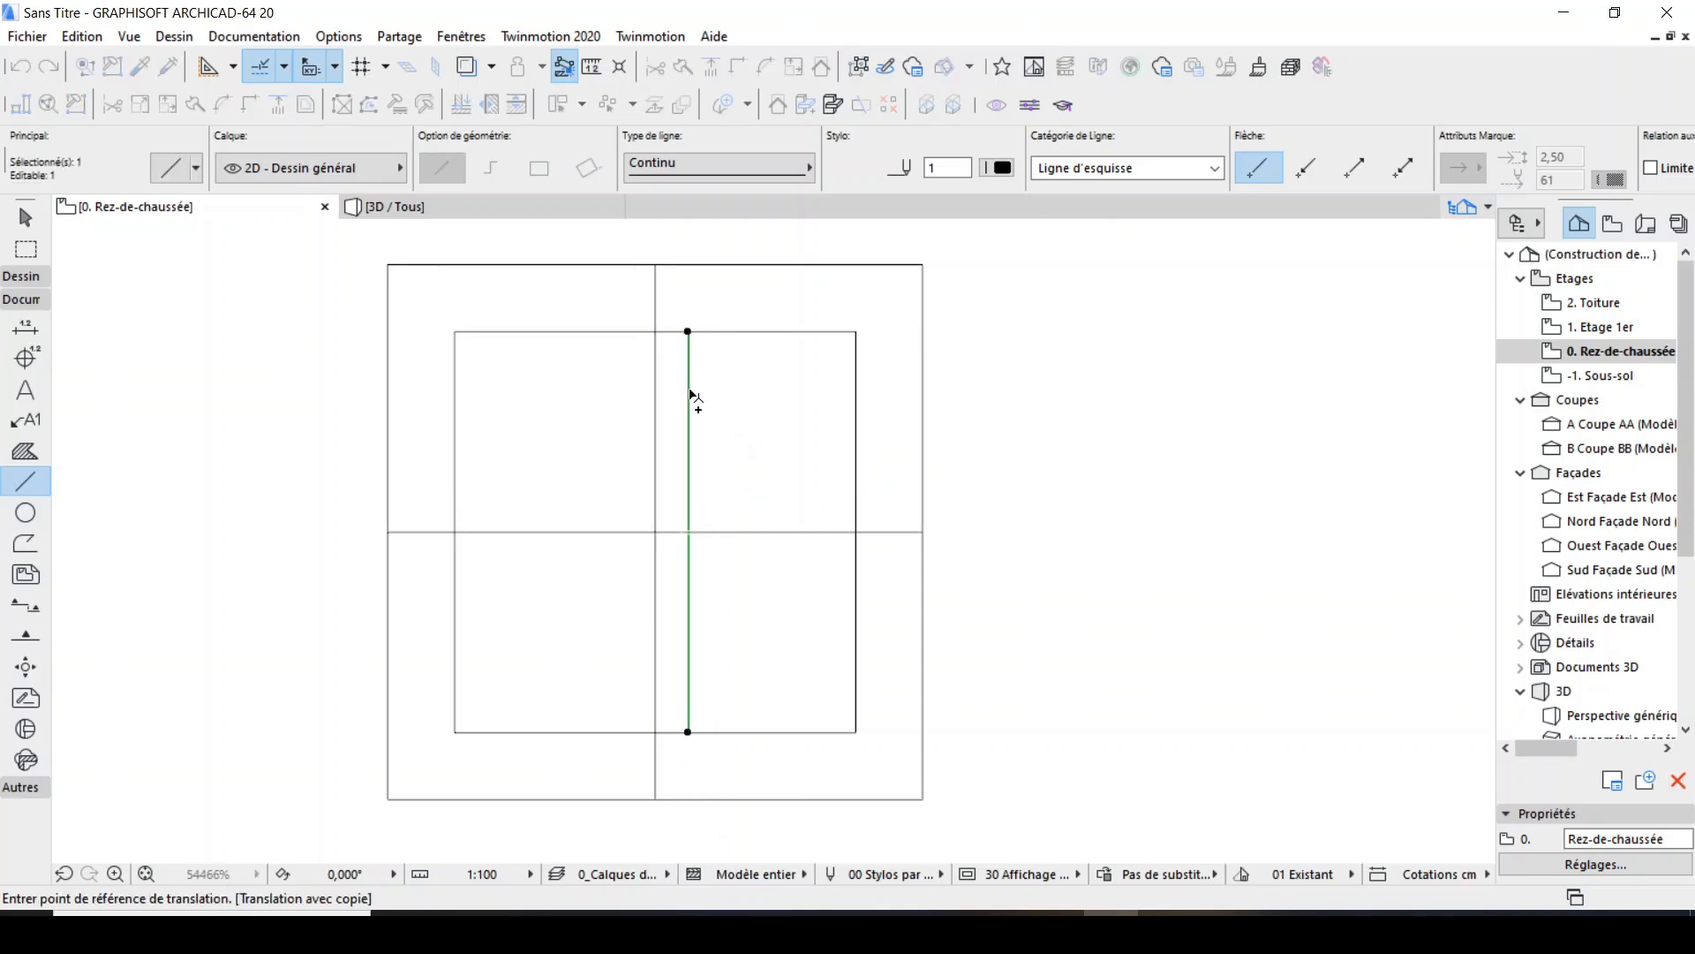
pyautogui.click(564, 399)
pyautogui.write('2,5')
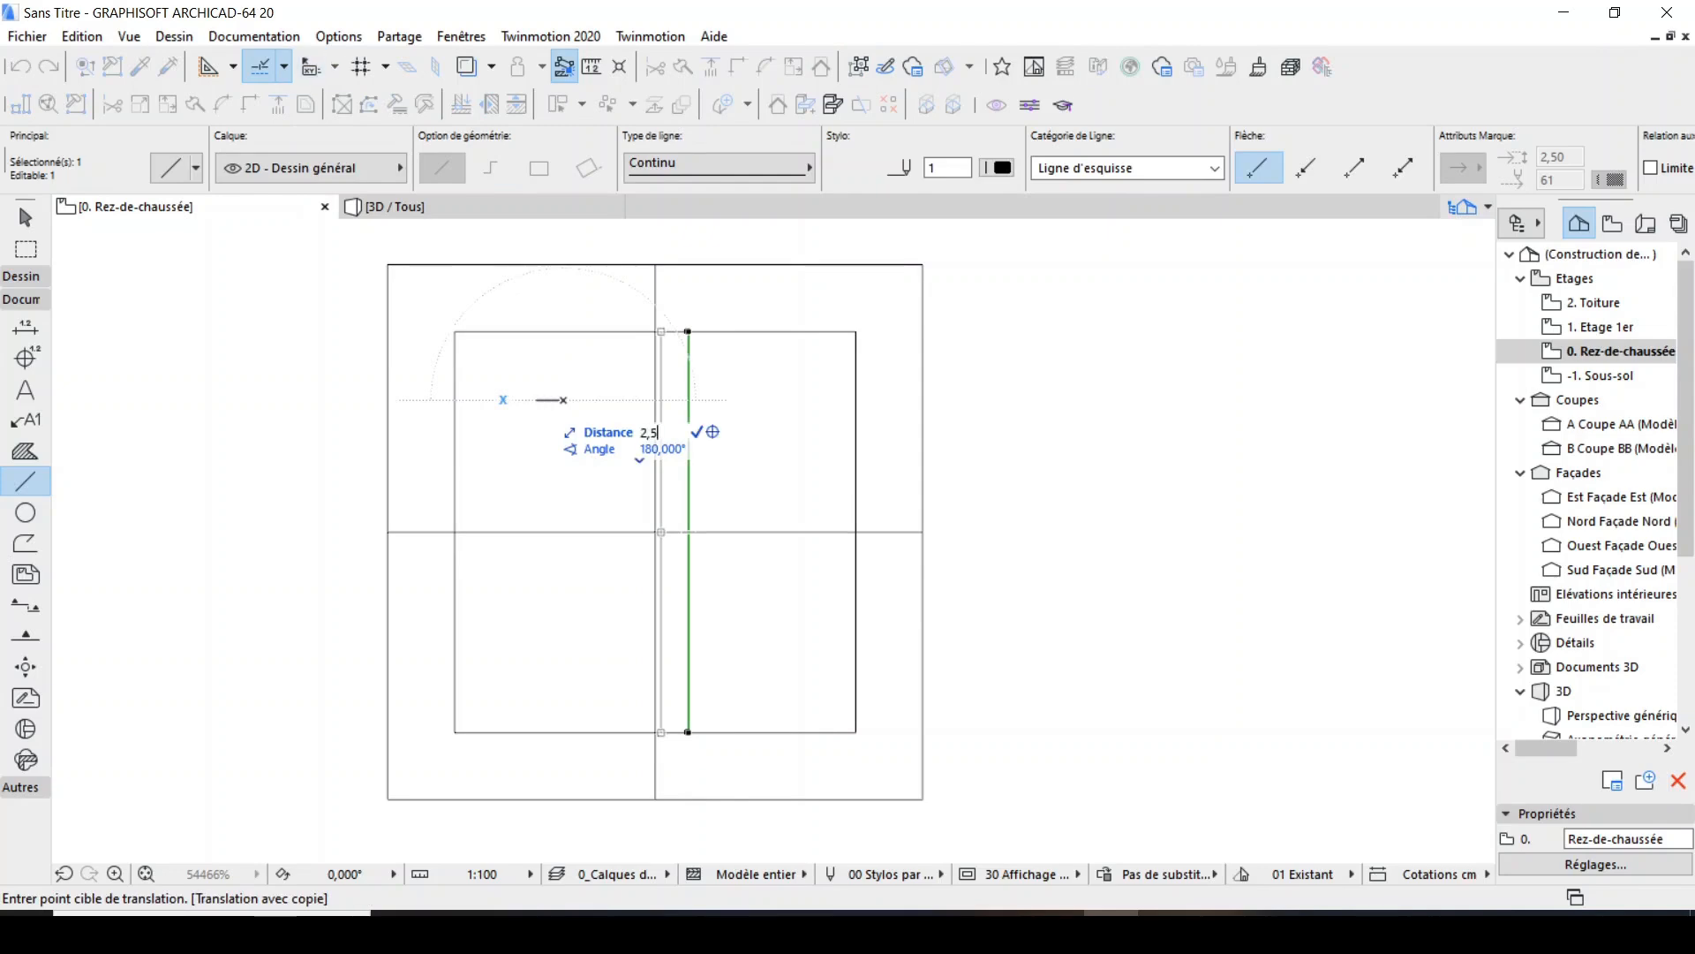
pyautogui.press('Return')
pyautogui.press('Escape')
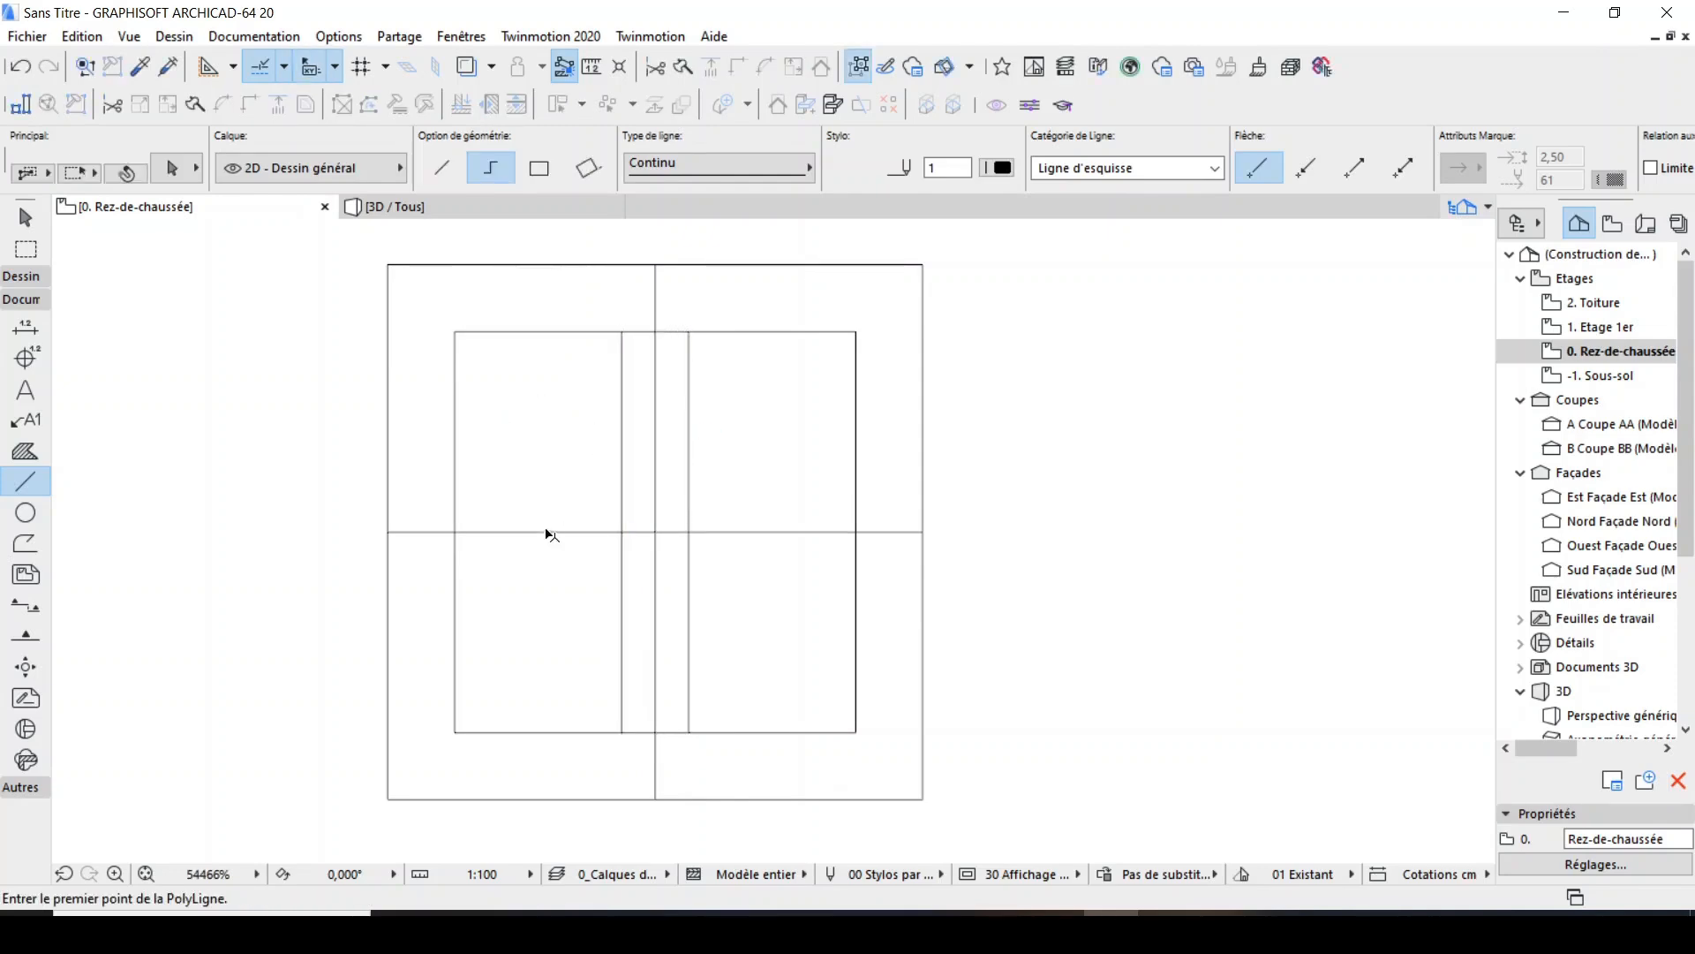
# Copy the horizontal centre line upward by half the frame's width and trim the copy's ends to the inner square.
pyautogui.keyDown('shift'); pyautogui.click(546, 531); pyautogui.keyUp('shift')
pyautogui.hotkey('ctrl', 'shift', 'd')
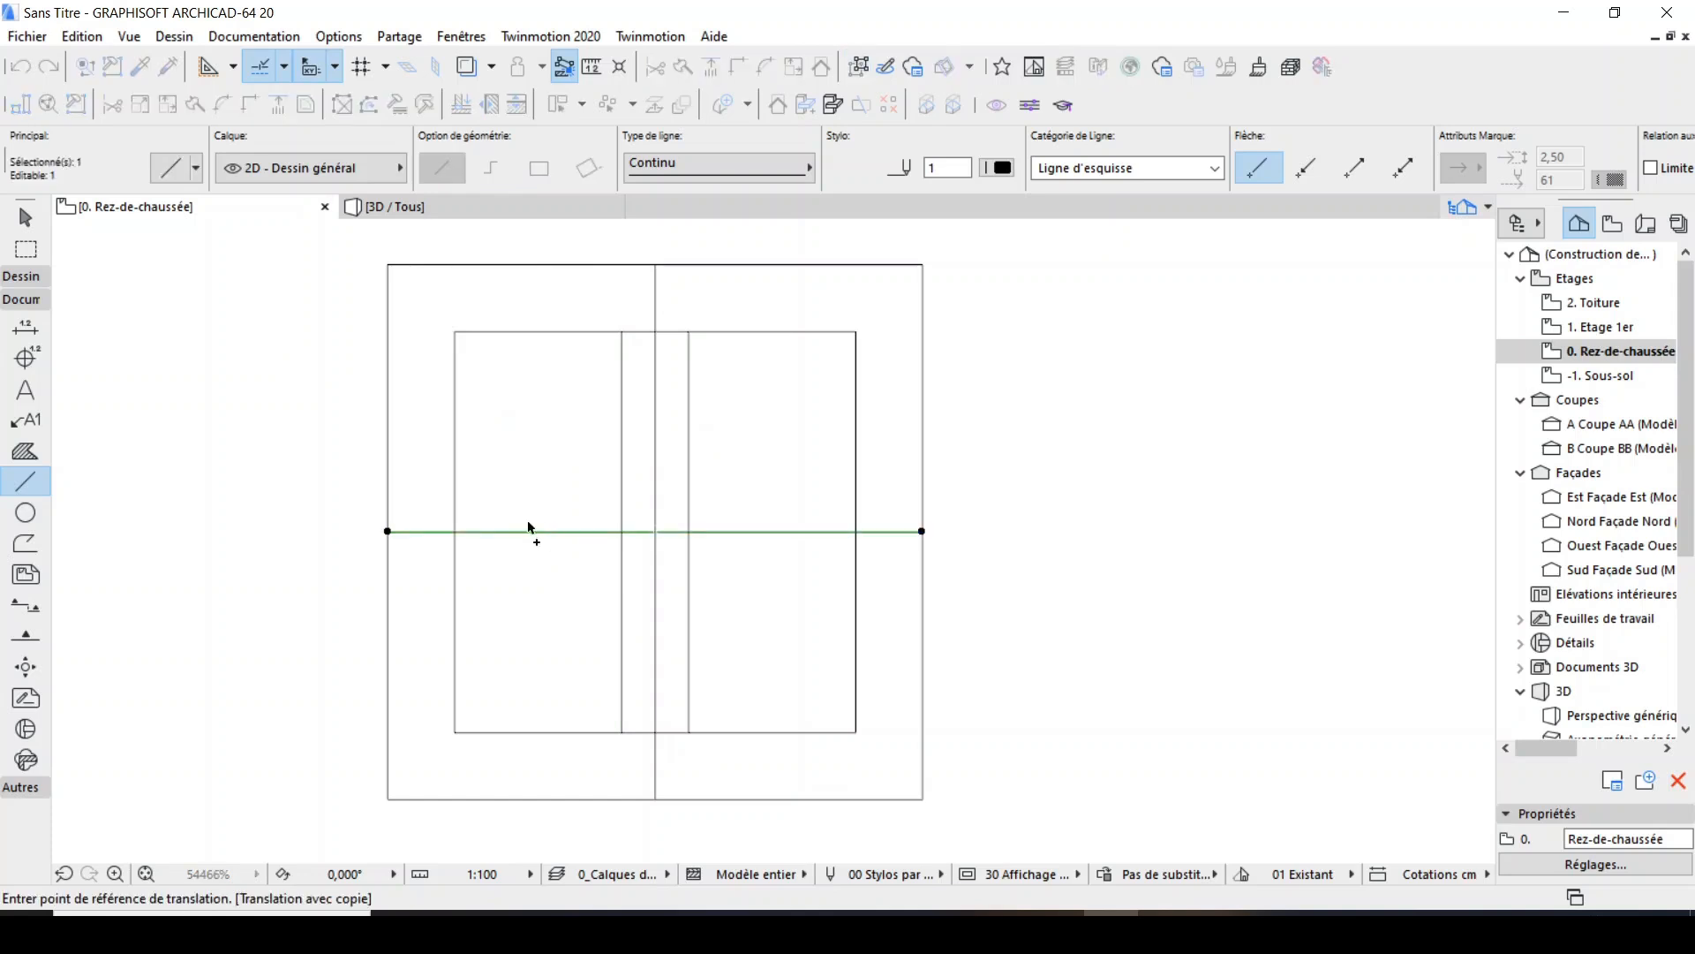
pyautogui.click(529, 530)
pyautogui.write('1')
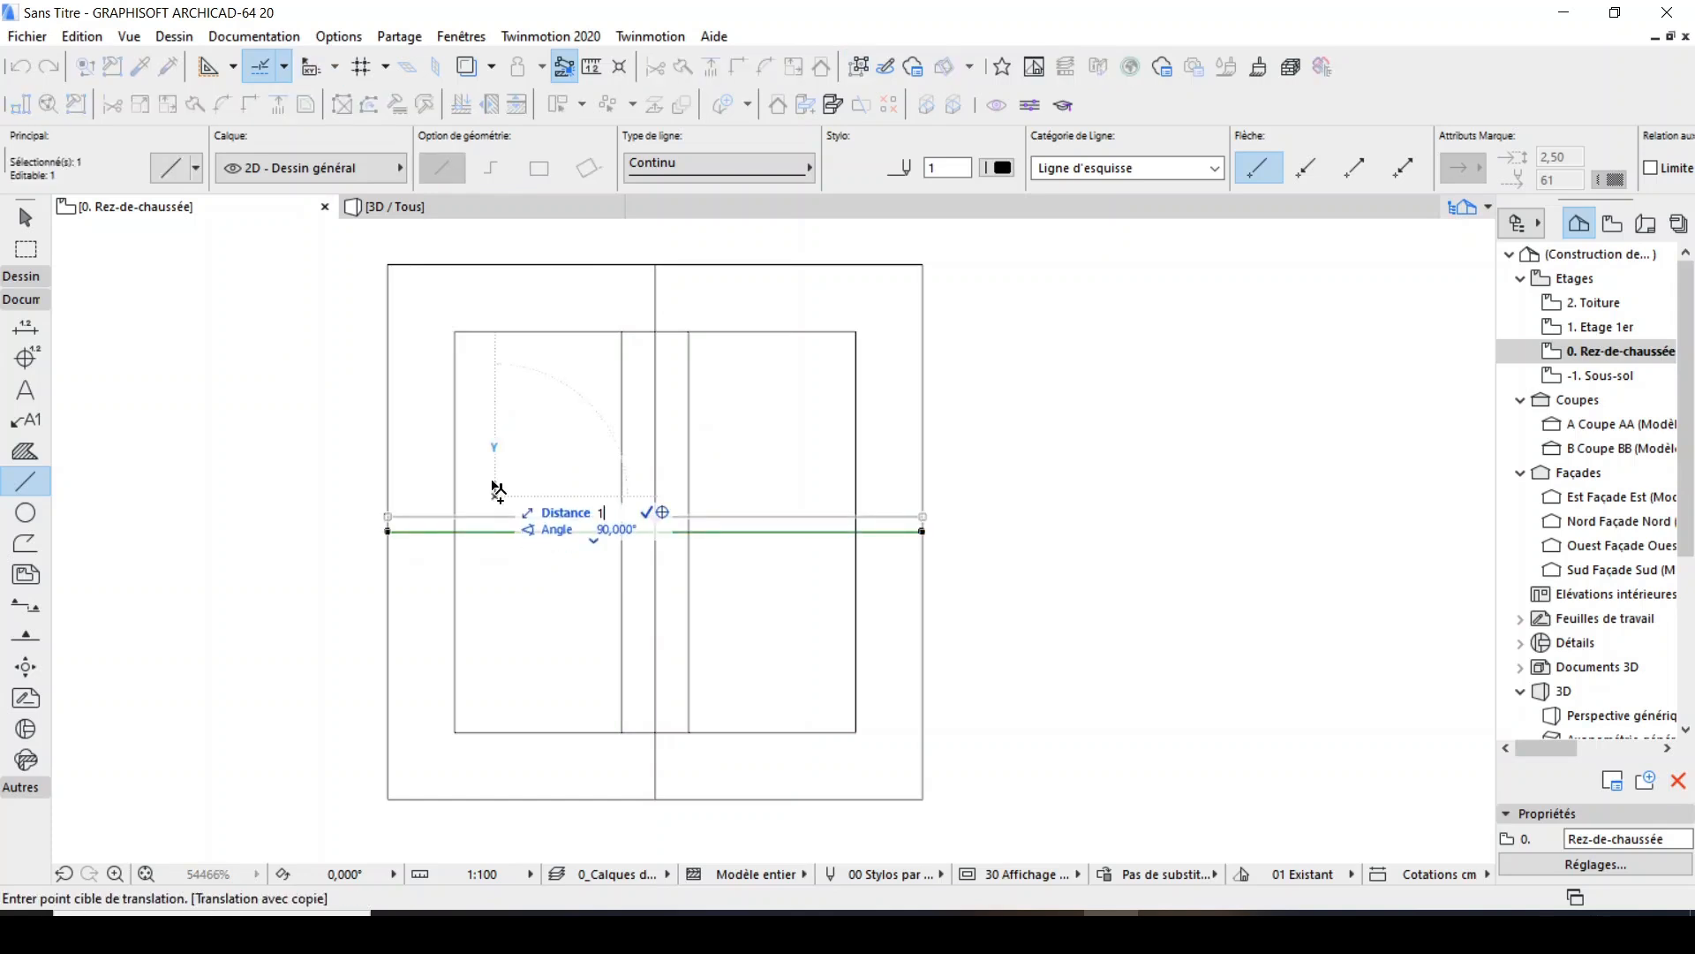
pyautogui.write(',25')
pyautogui.press('Return')
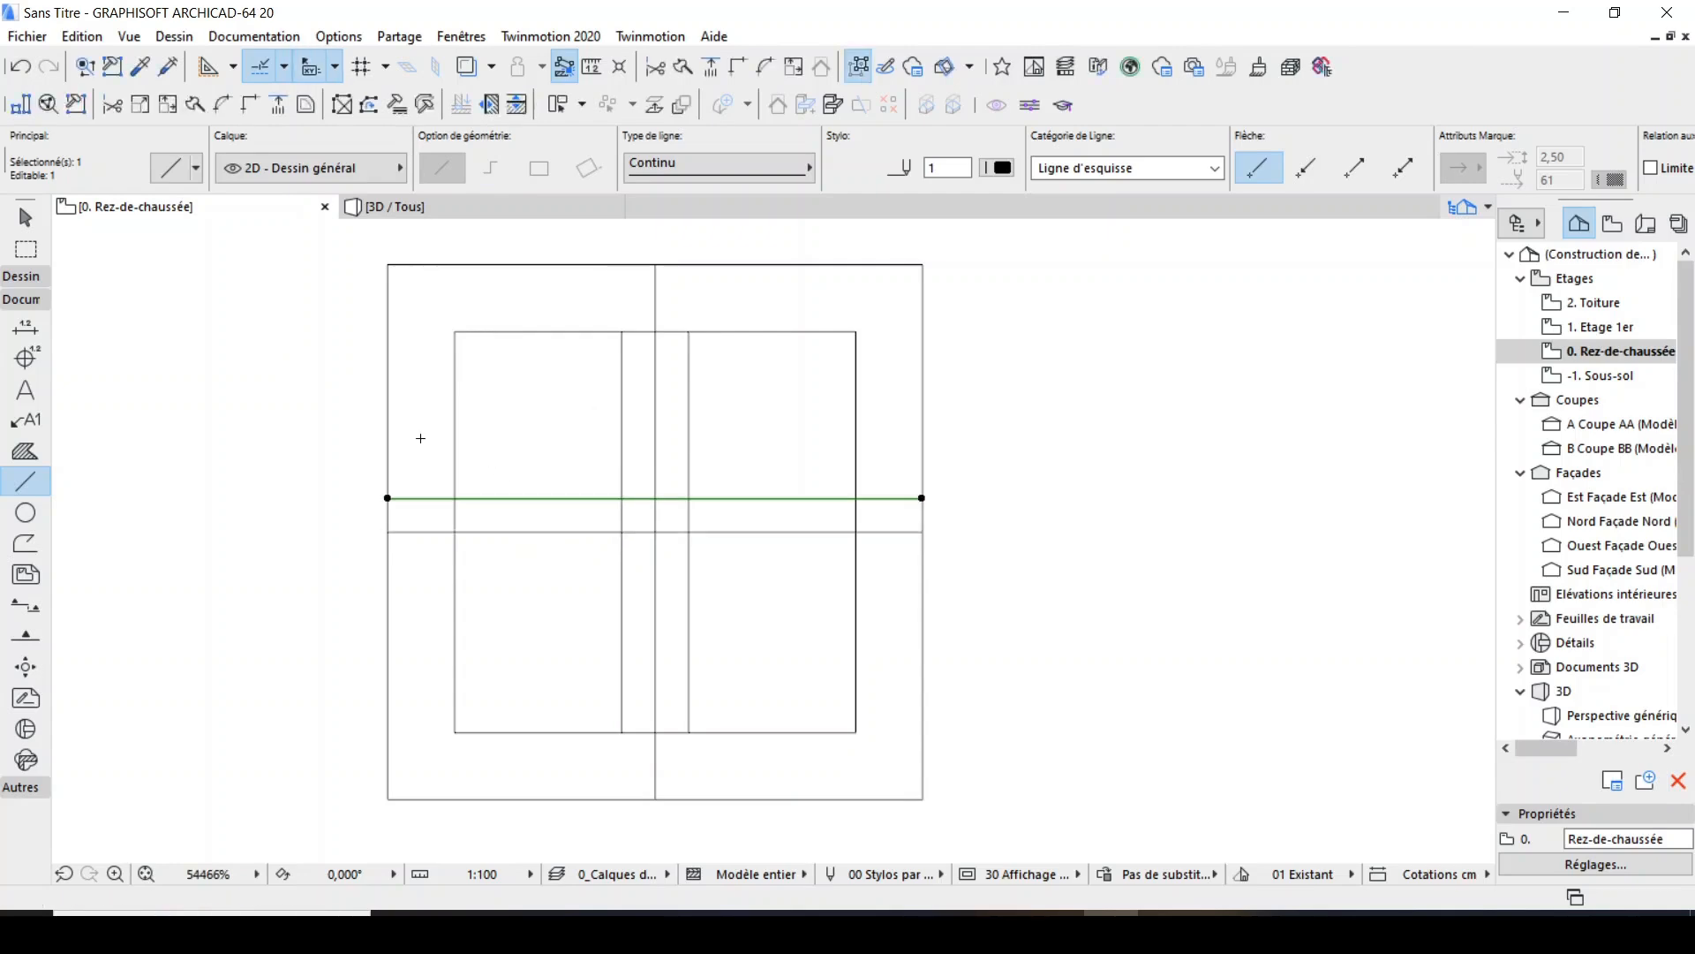
pyautogui.press('Escape')
pyautogui.keyDown('ctrl'); pyautogui.click(883, 496); pyautogui.keyUp('ctrl')
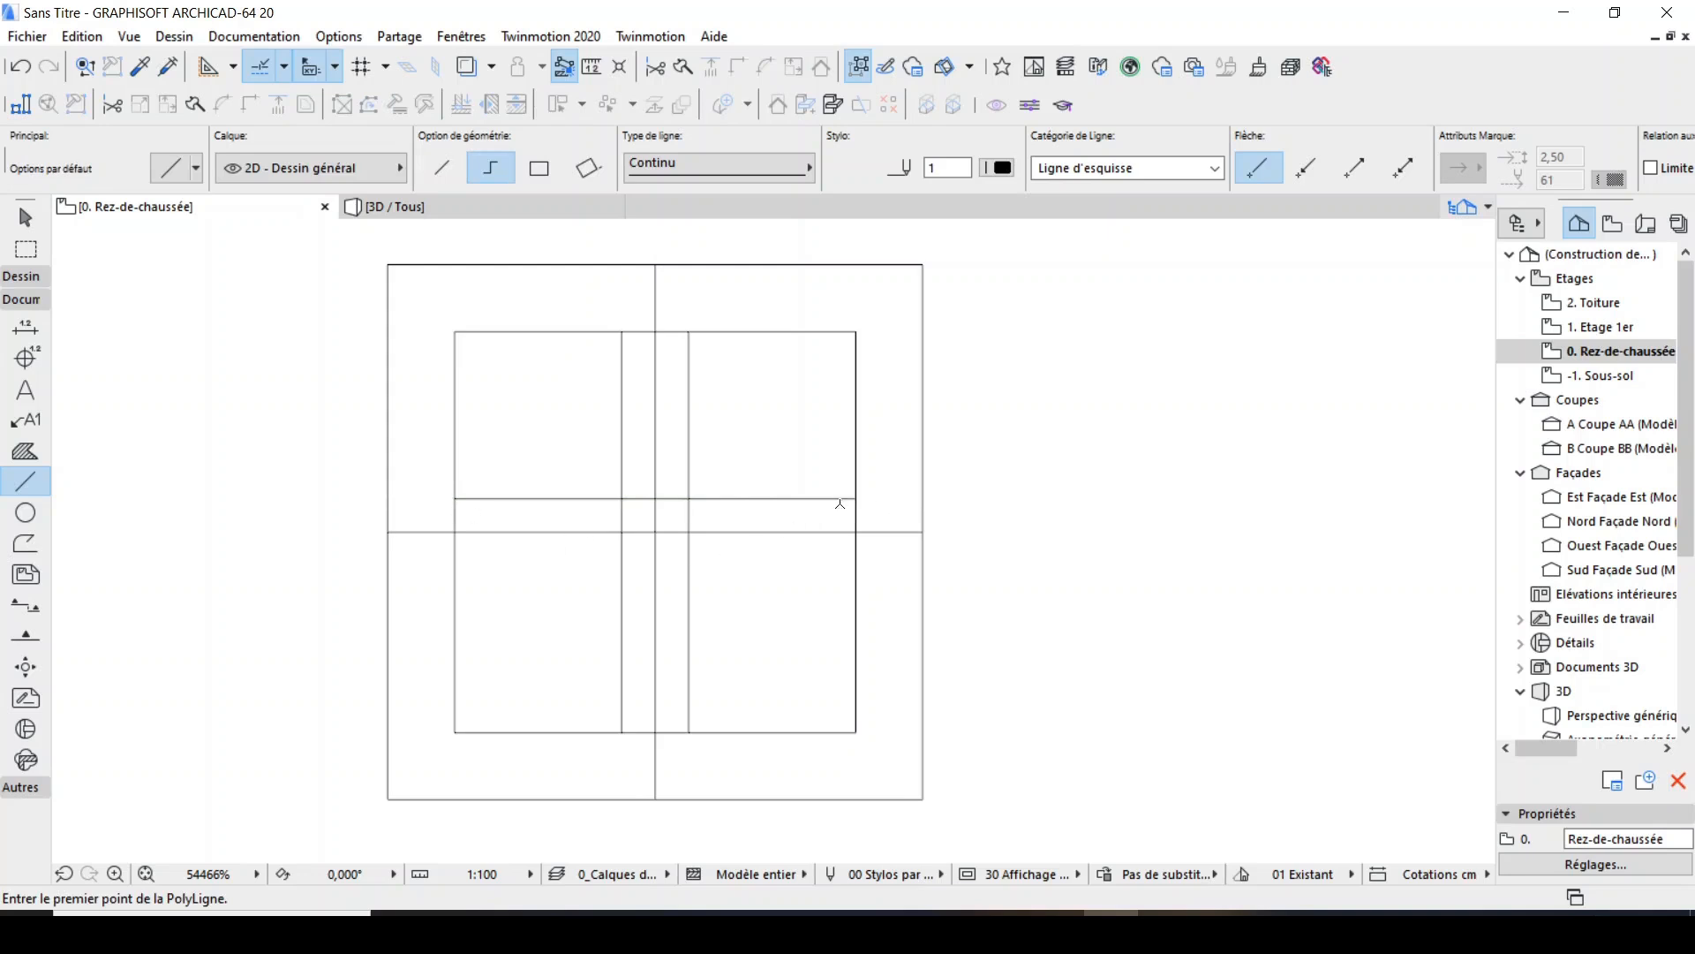
# Copy the horizontal line above the horizontal centre line straight down by 2.5 mm.
pyautogui.keyDown('shift'); pyautogui.click(828, 501); pyautogui.keyUp('shift')
pyautogui.hotkey('ctrl', 'shift', 'd')
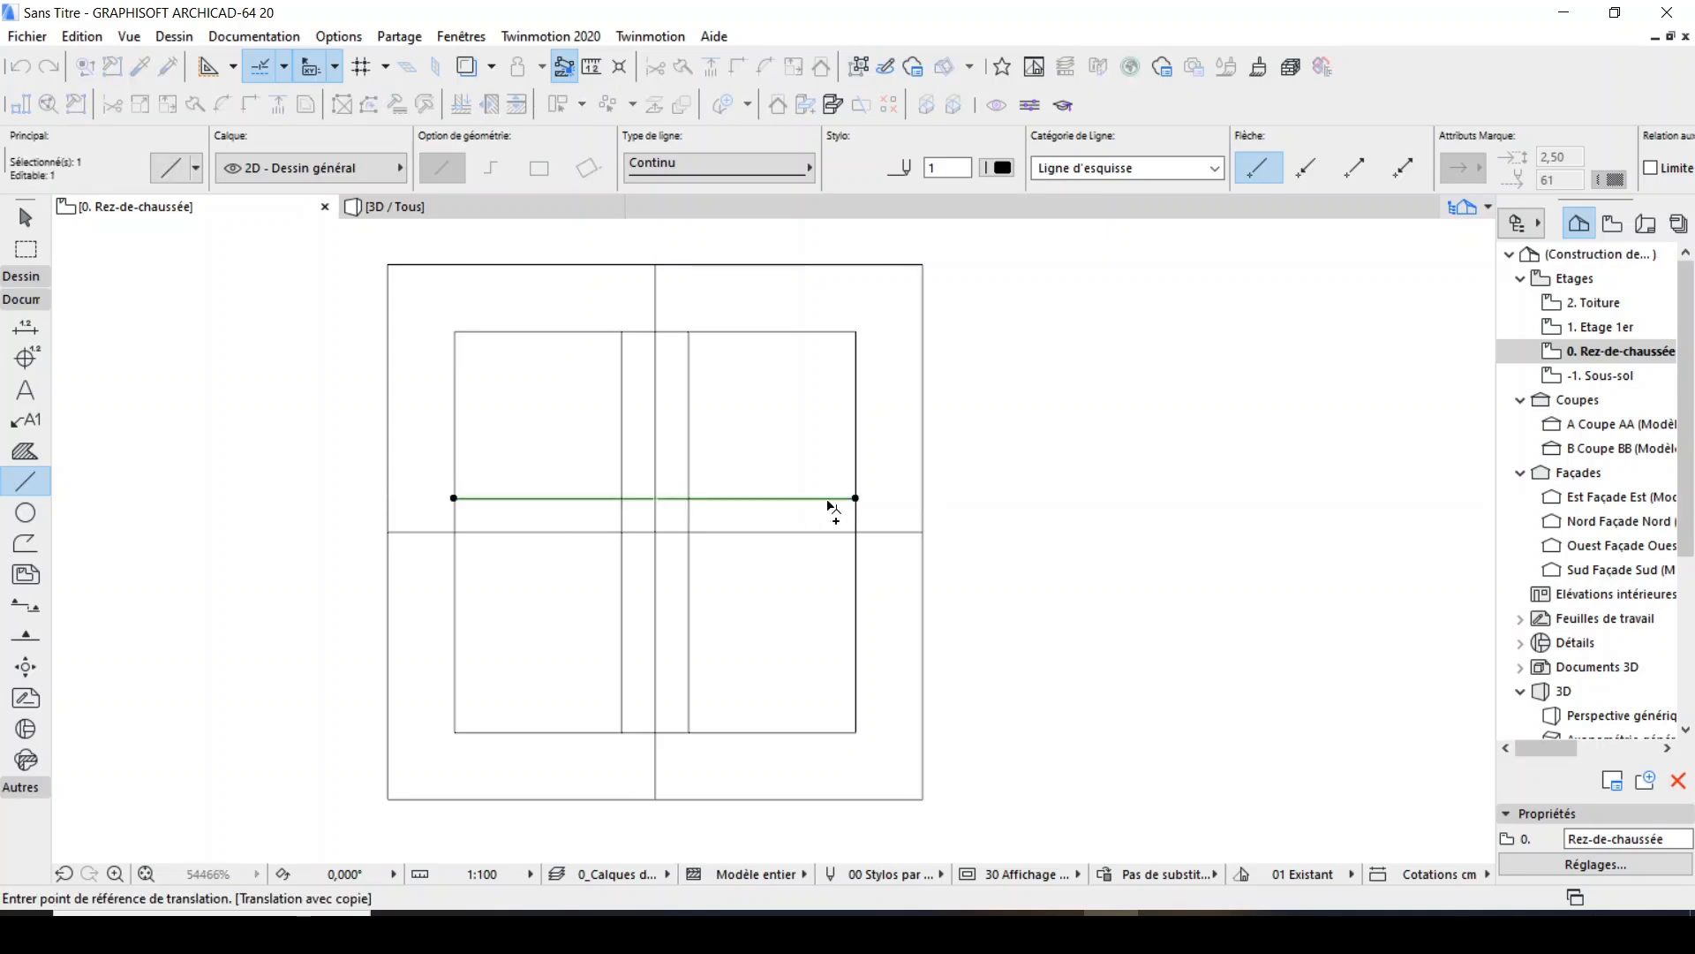
pyautogui.click(819, 548)
pyautogui.write('2')
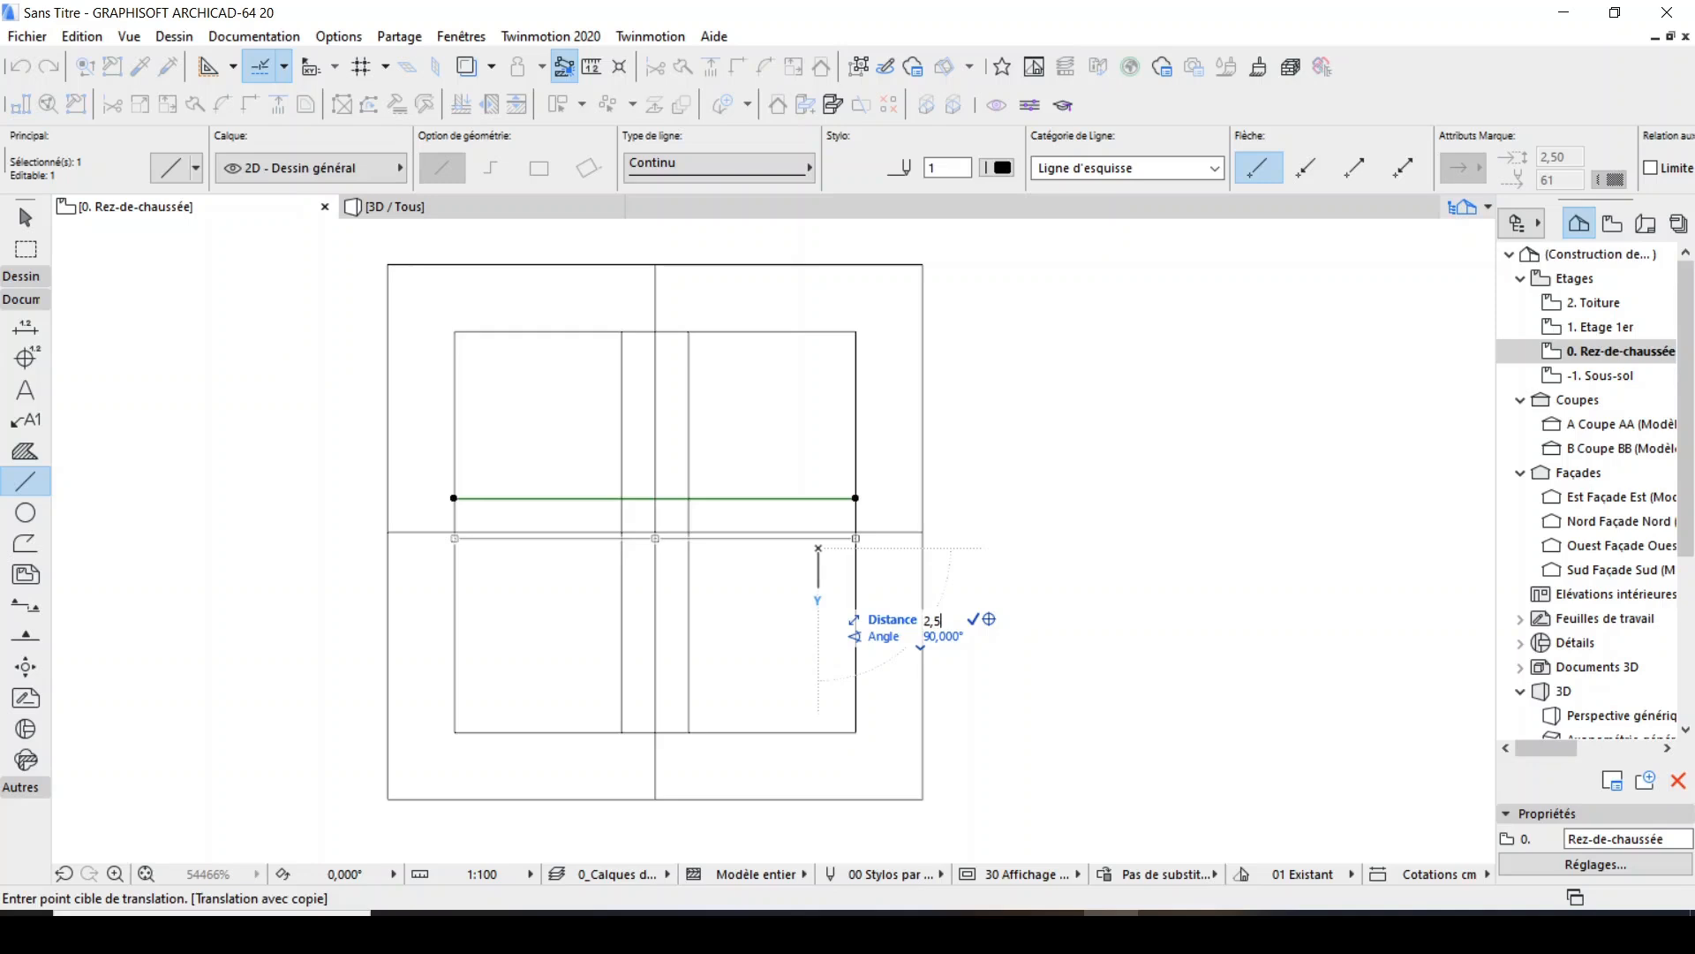
pyautogui.write(',5')
pyautogui.press('Return')
# Draw an arc centred on the outer square's upper-right corner, from the right vertical bar line's top end to the upper horizontal bar line's right end.
pyautogui.scroll(-3, 686, 528)
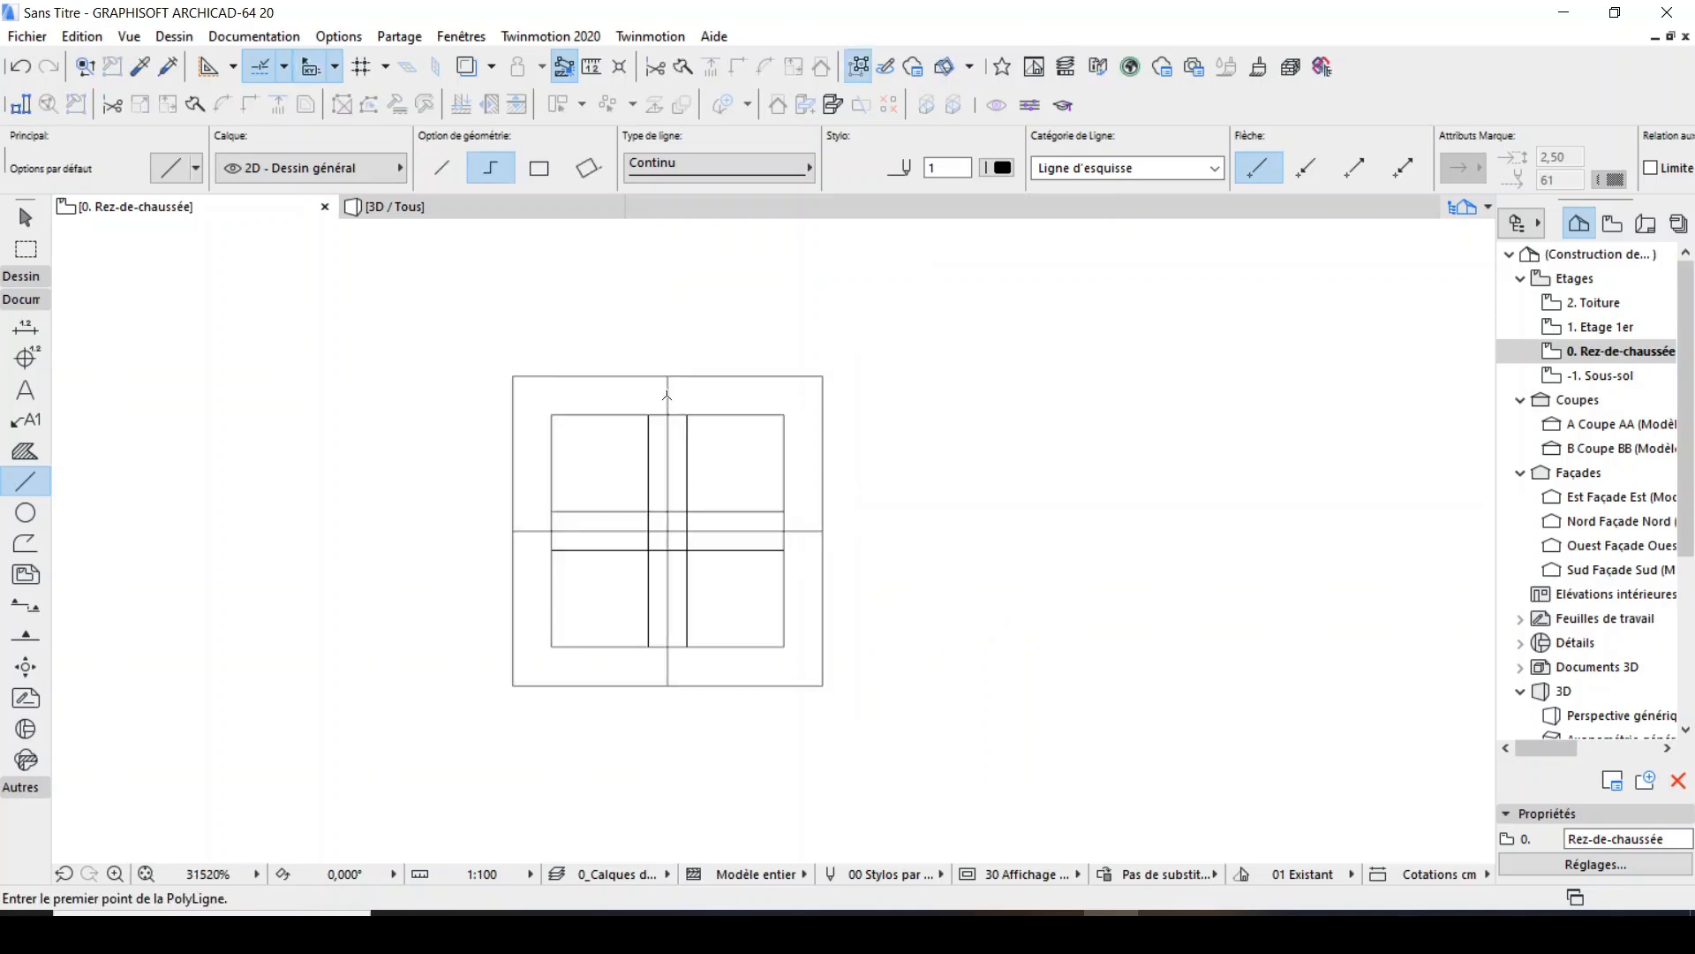
pyautogui.scroll(5, 668, 533)
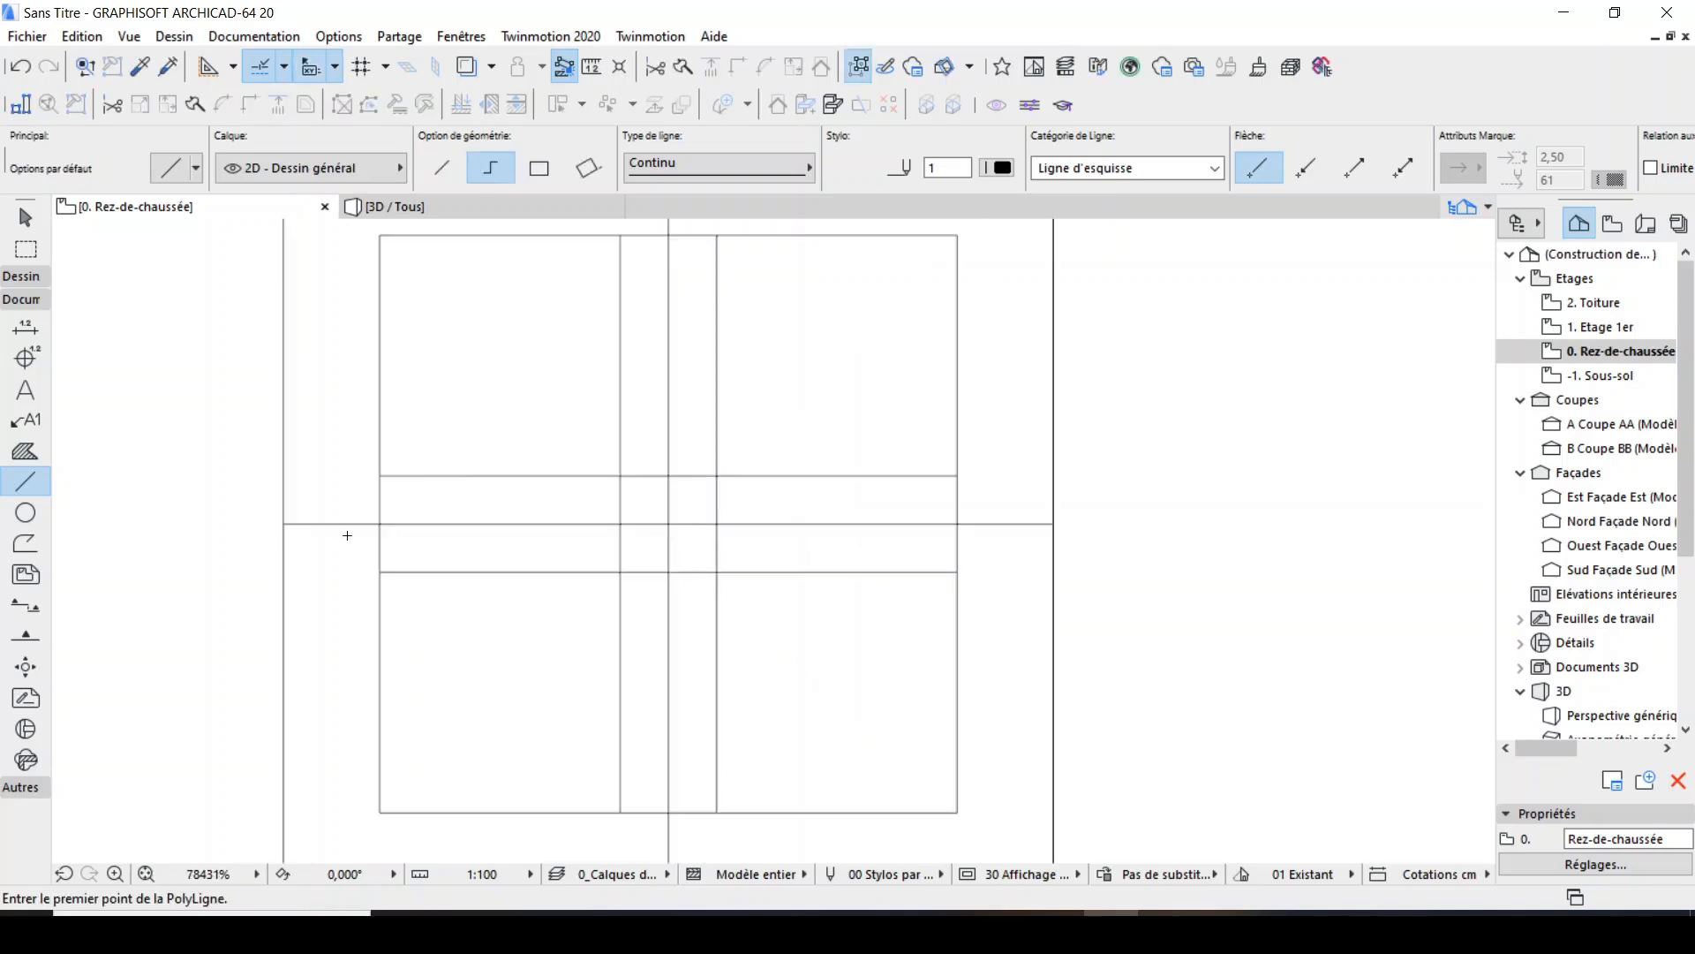
pyautogui.scroll(-4, 370, 548)
pyautogui.scroll(3, 554, 477)
pyautogui.scroll(-4, 599, 452)
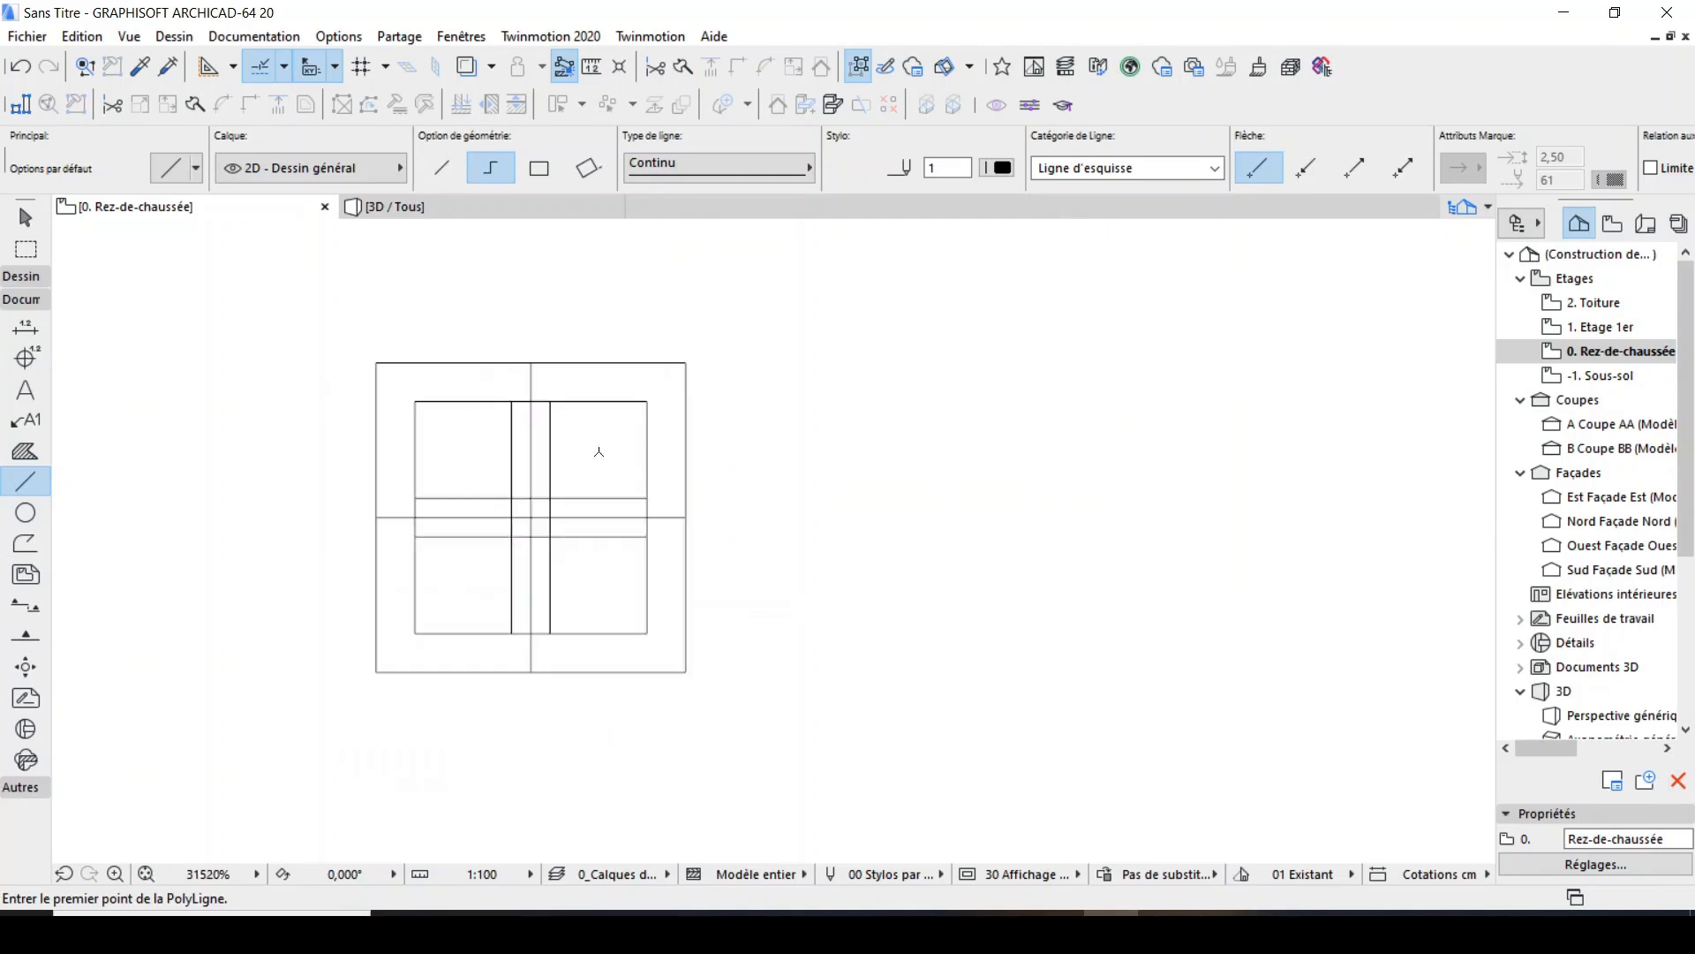
pyautogui.click(22, 519)
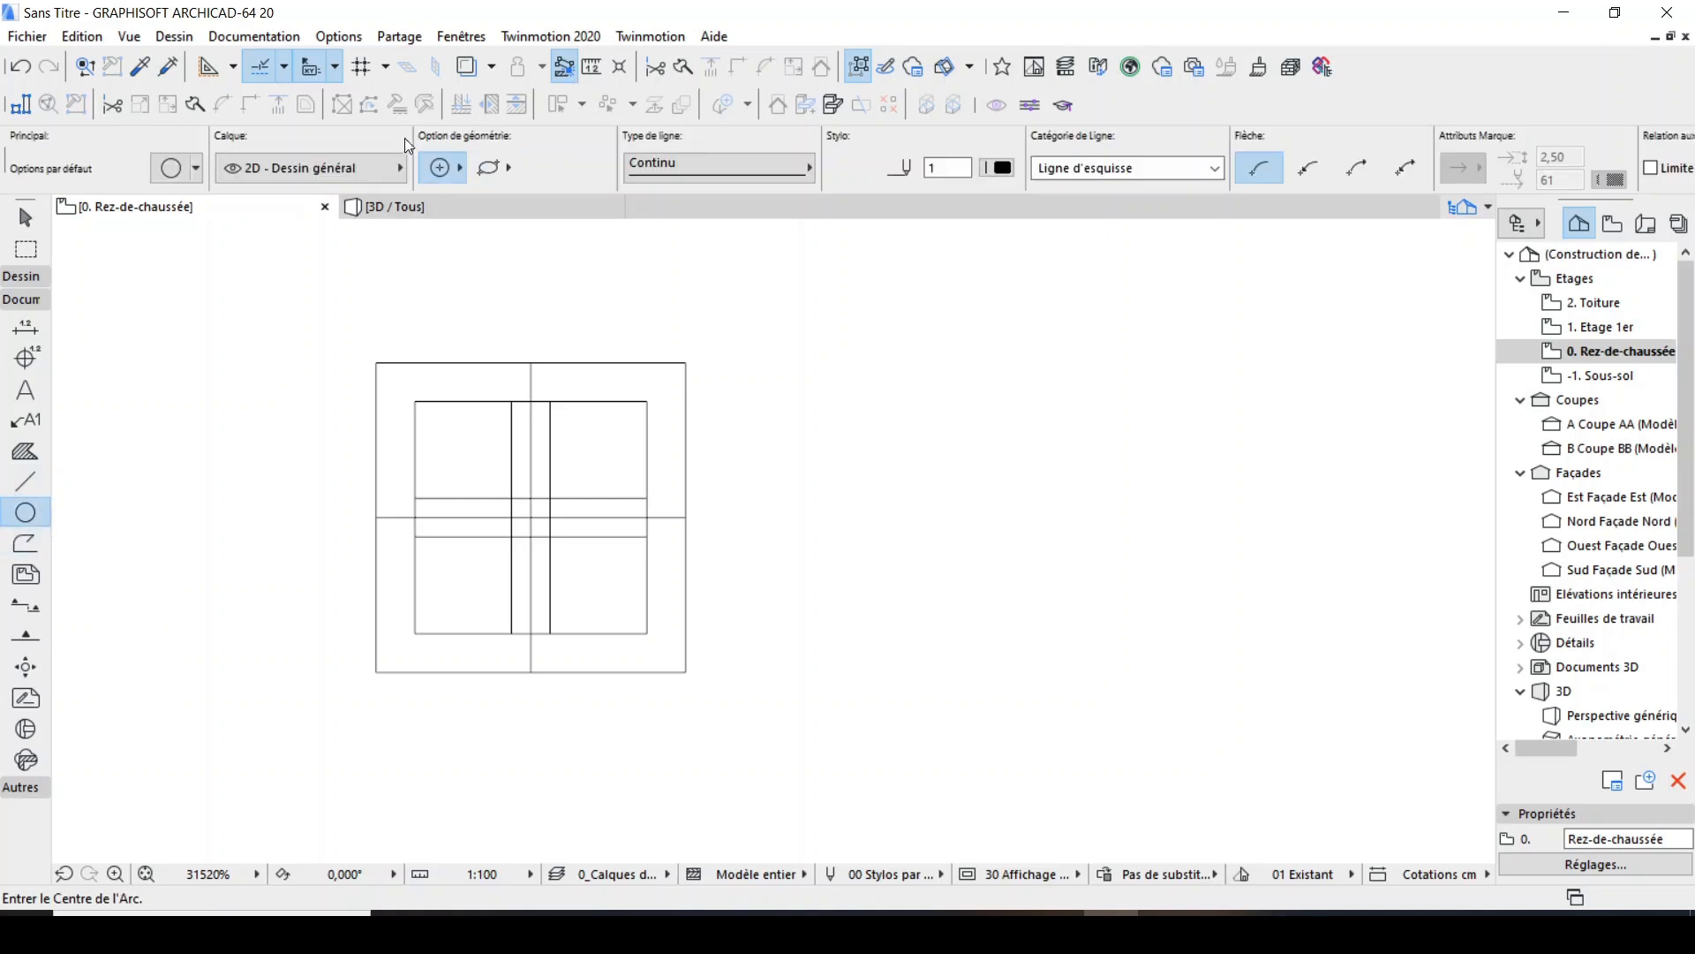
pyautogui.click(454, 169)
pyautogui.click(459, 154)
pyautogui.scroll(3, 668, 408)
pyautogui.click(707, 314)
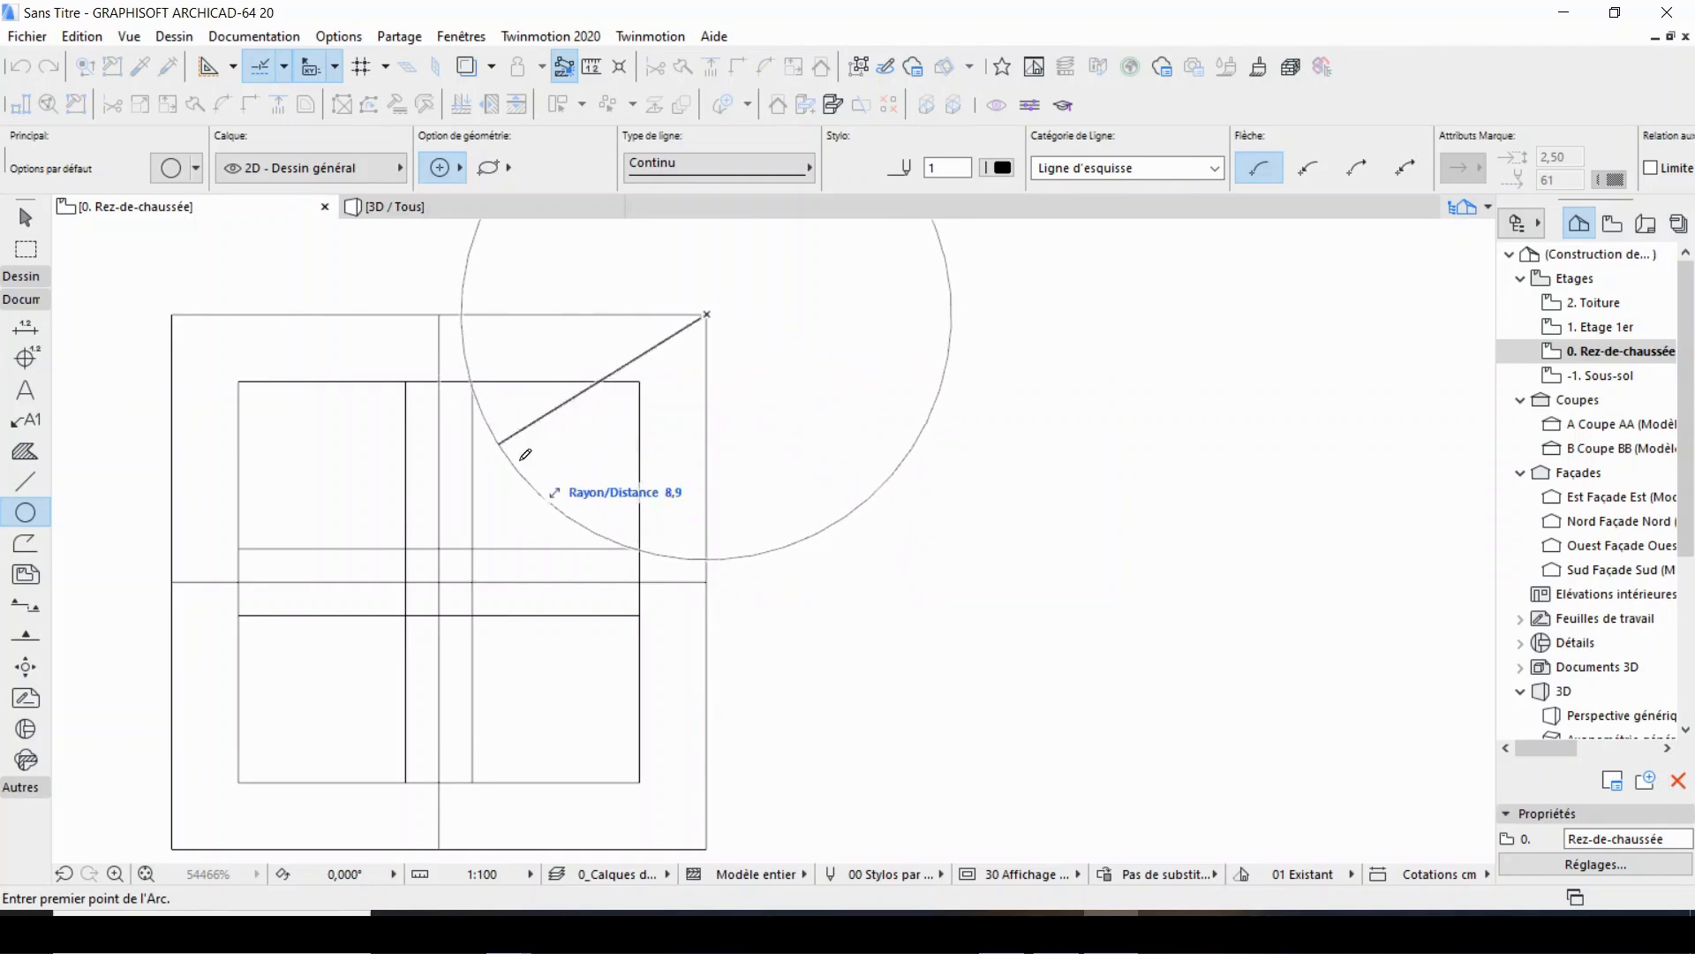
pyautogui.click(473, 381)
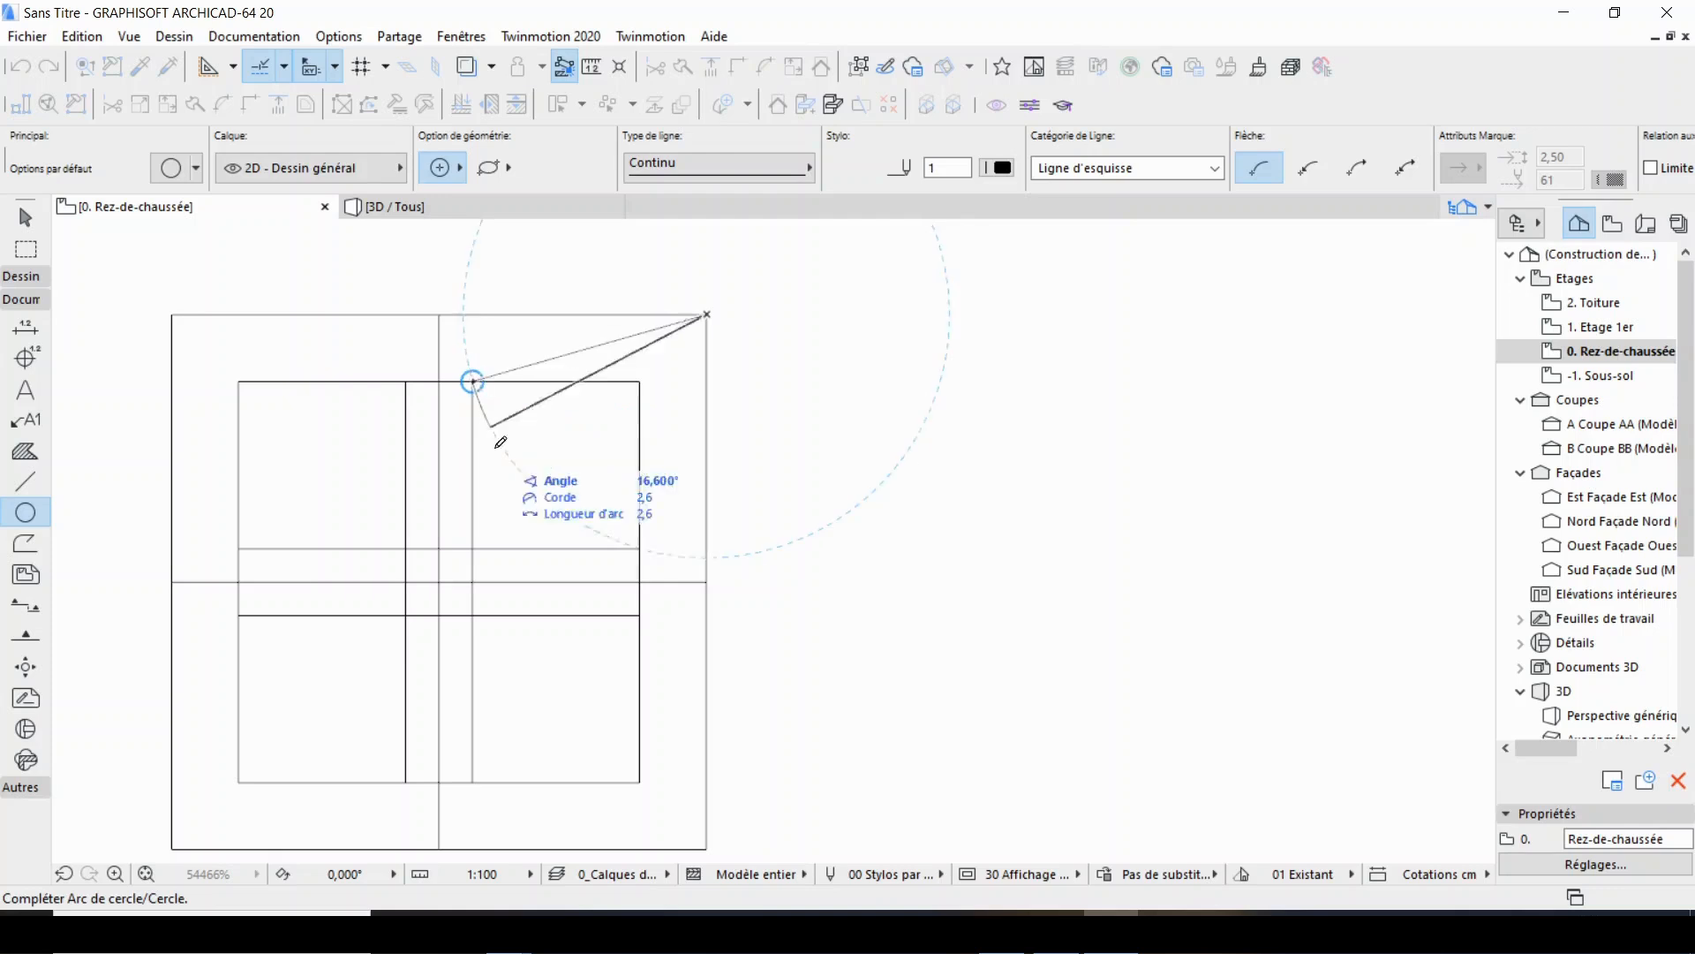
pyautogui.scroll(-5, 556, 610)
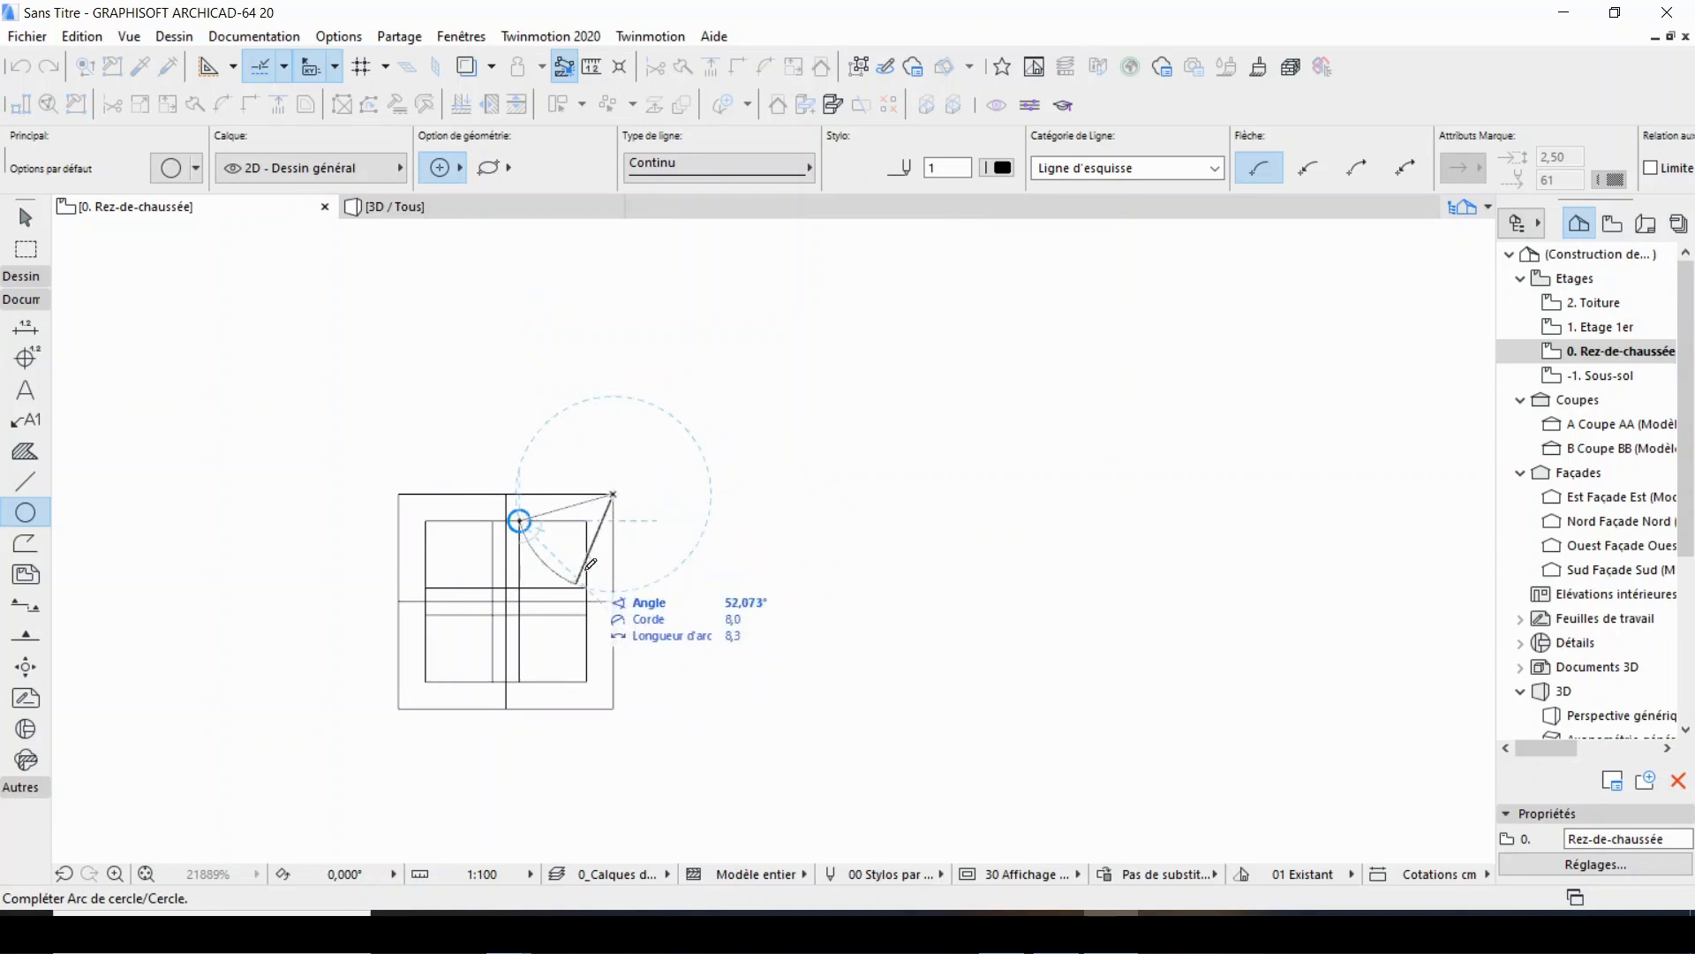
pyautogui.scroll(3, 680, 461)
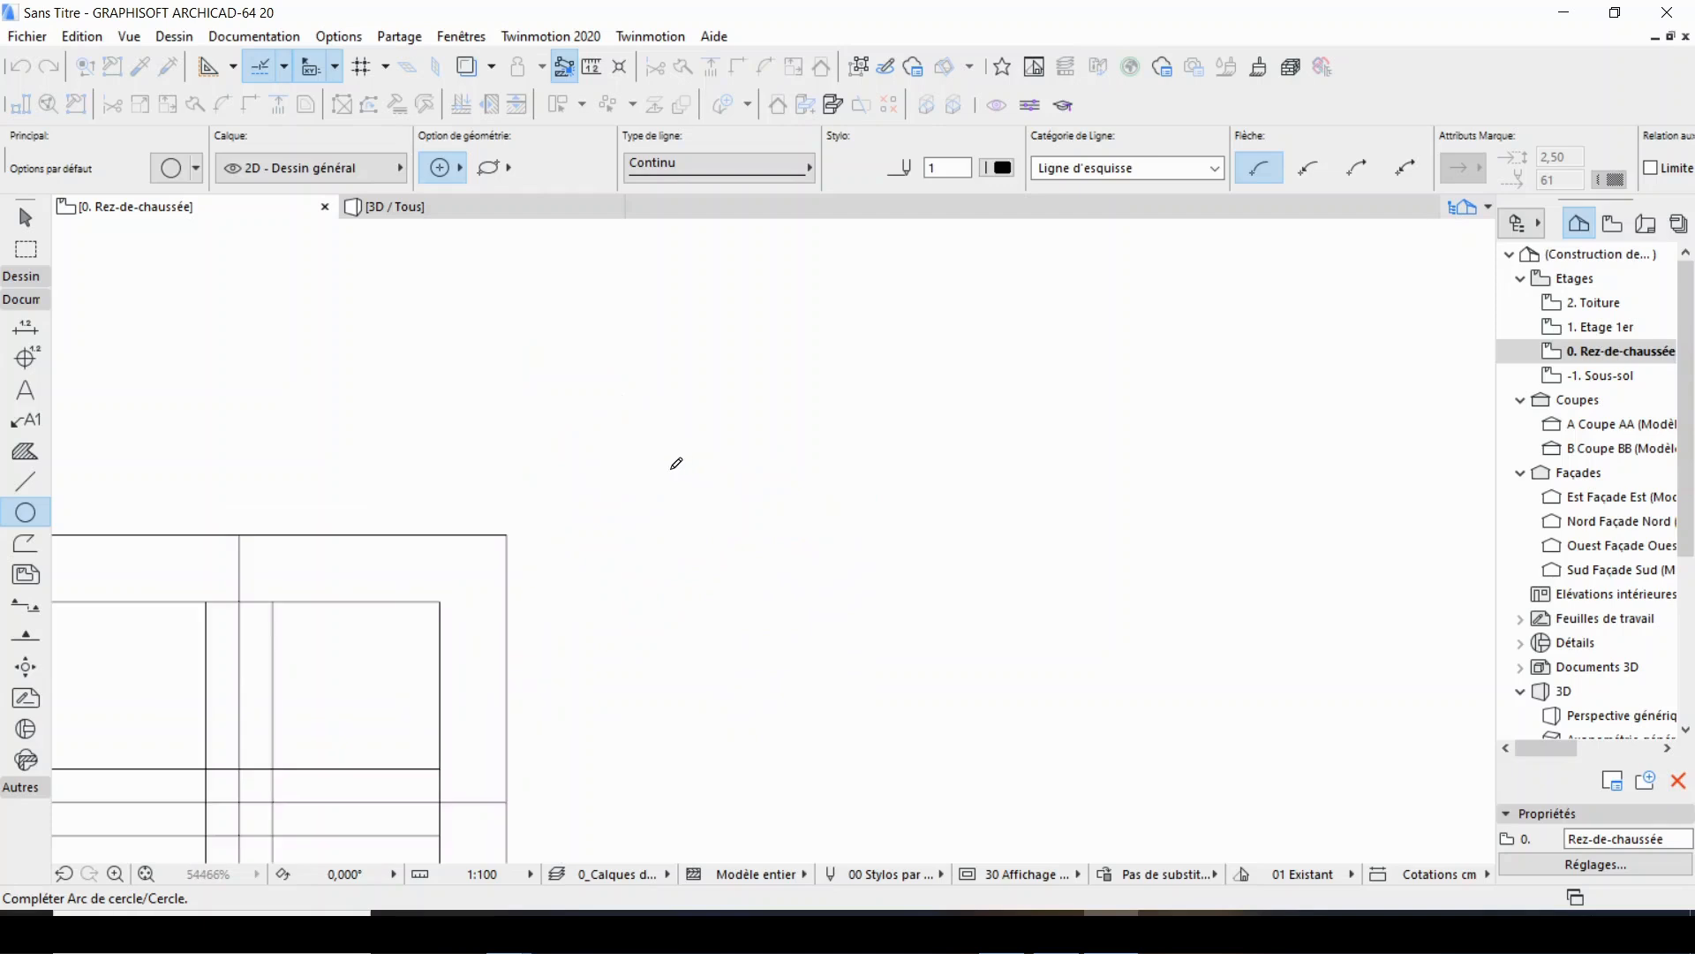
pyautogui.scroll(3, 439, 430)
pyautogui.scroll(-3, 439, 430)
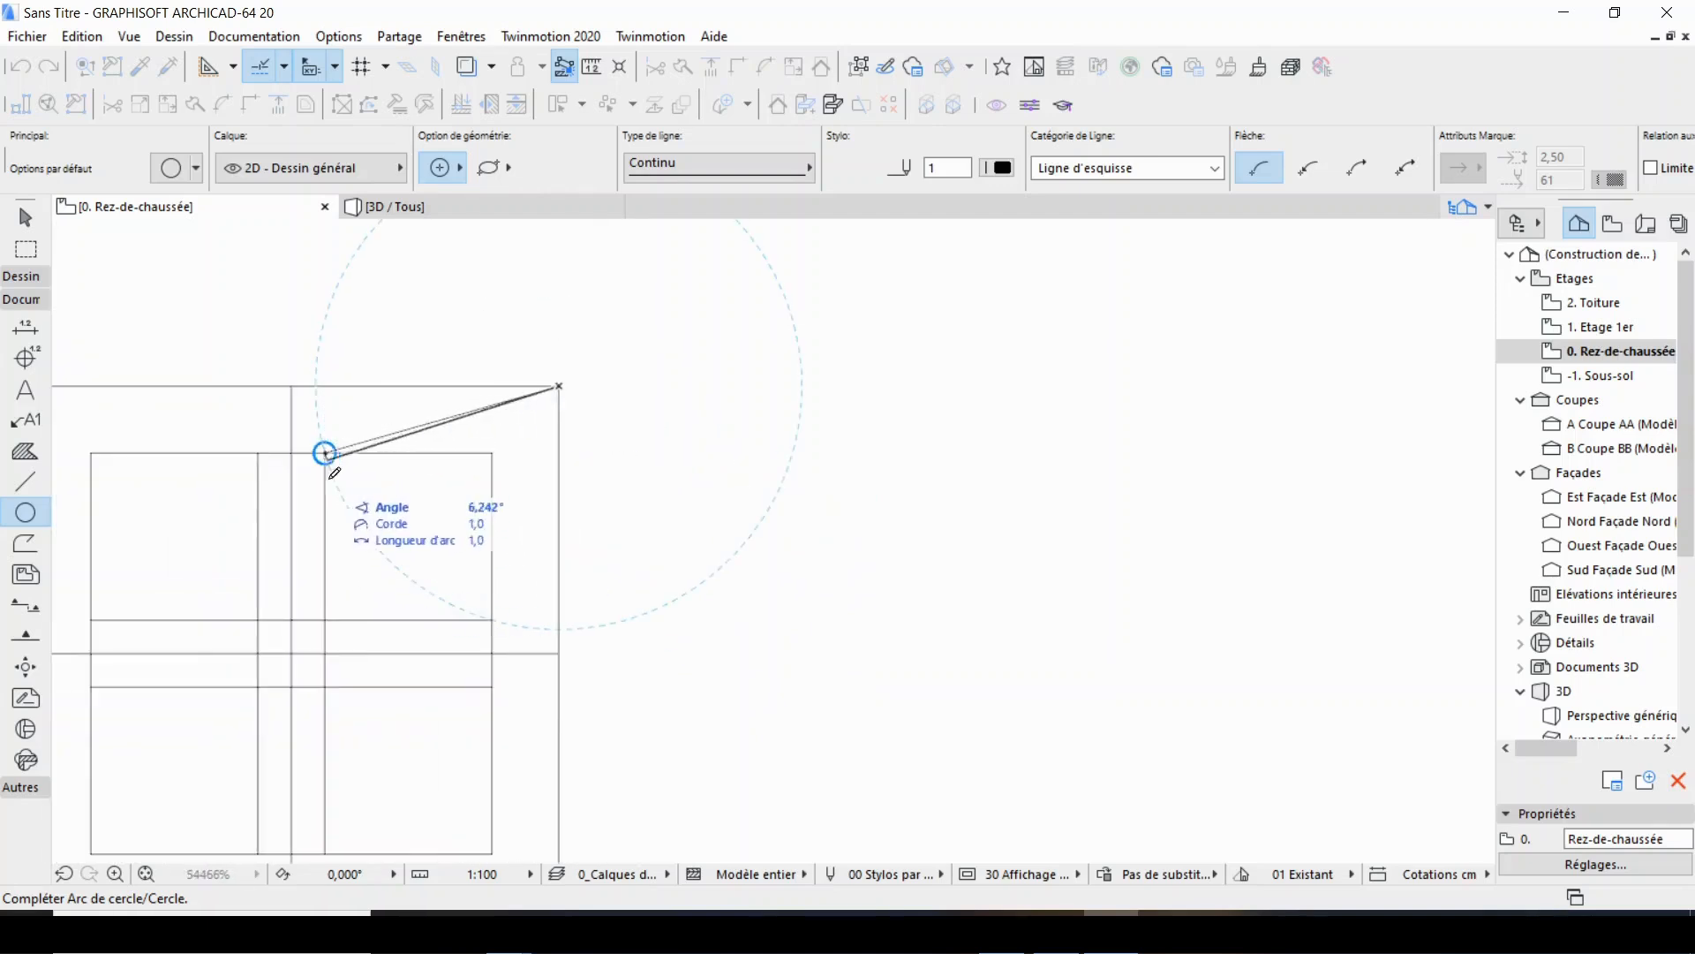
pyautogui.click(492, 618)
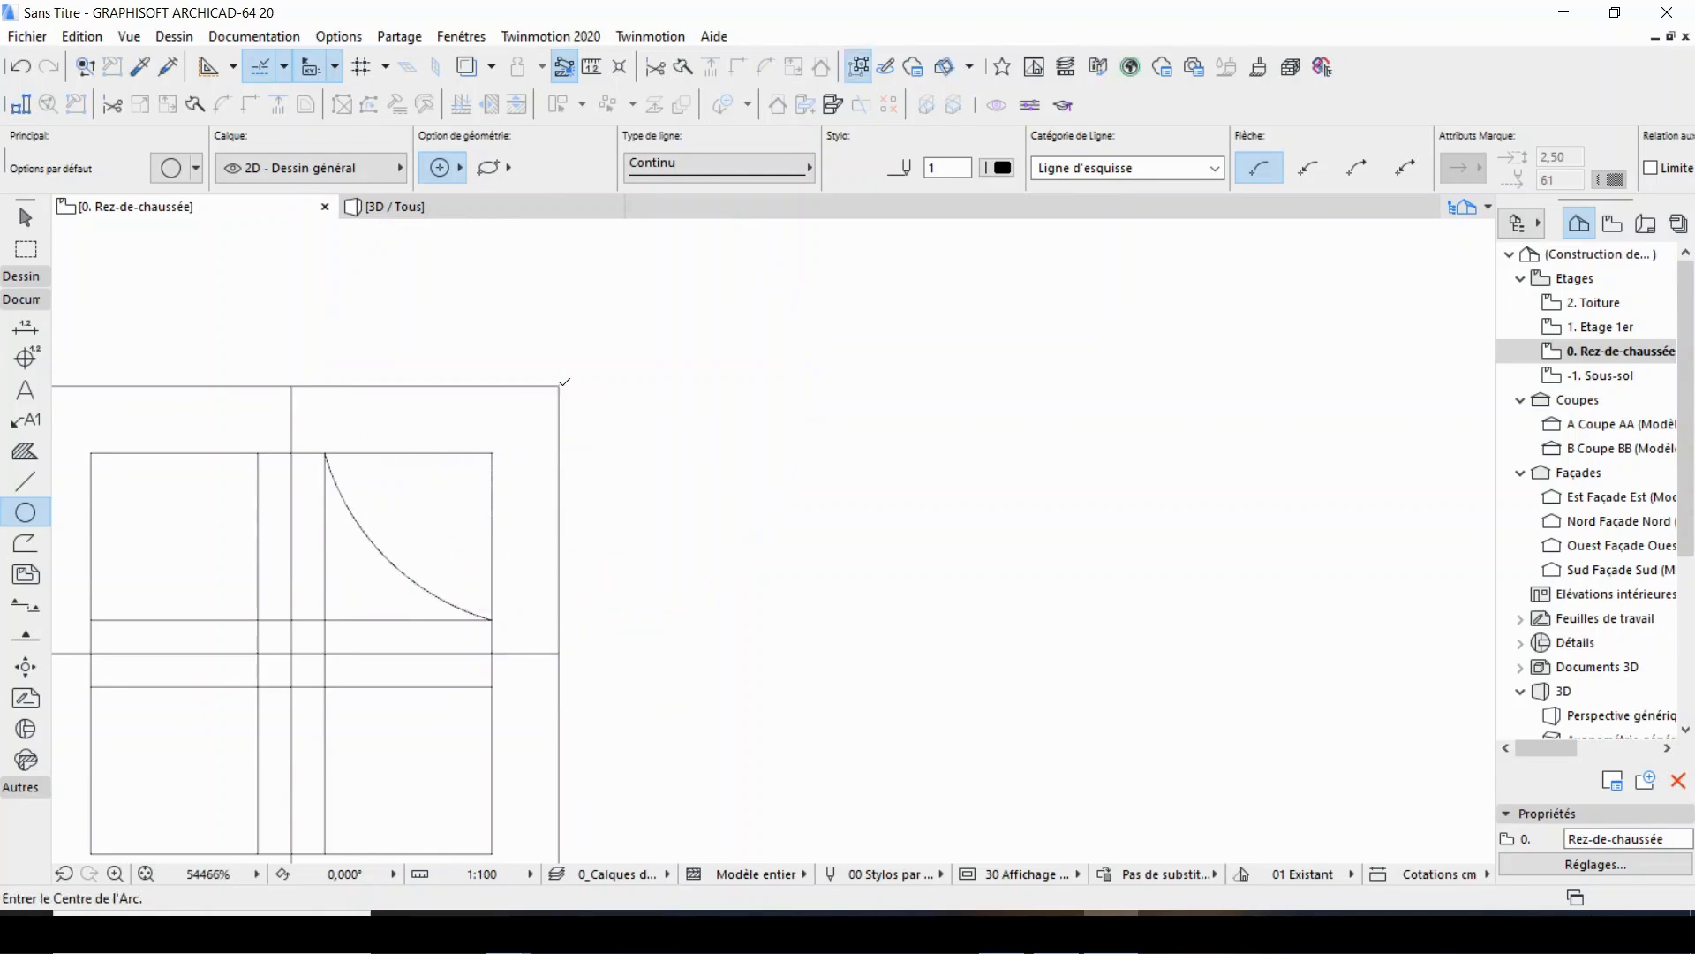
# Draw a larger arc around the same corner, from the left vertical bar line's top end to the lower horizontal bar line's right end.
pyautogui.click(560, 382)
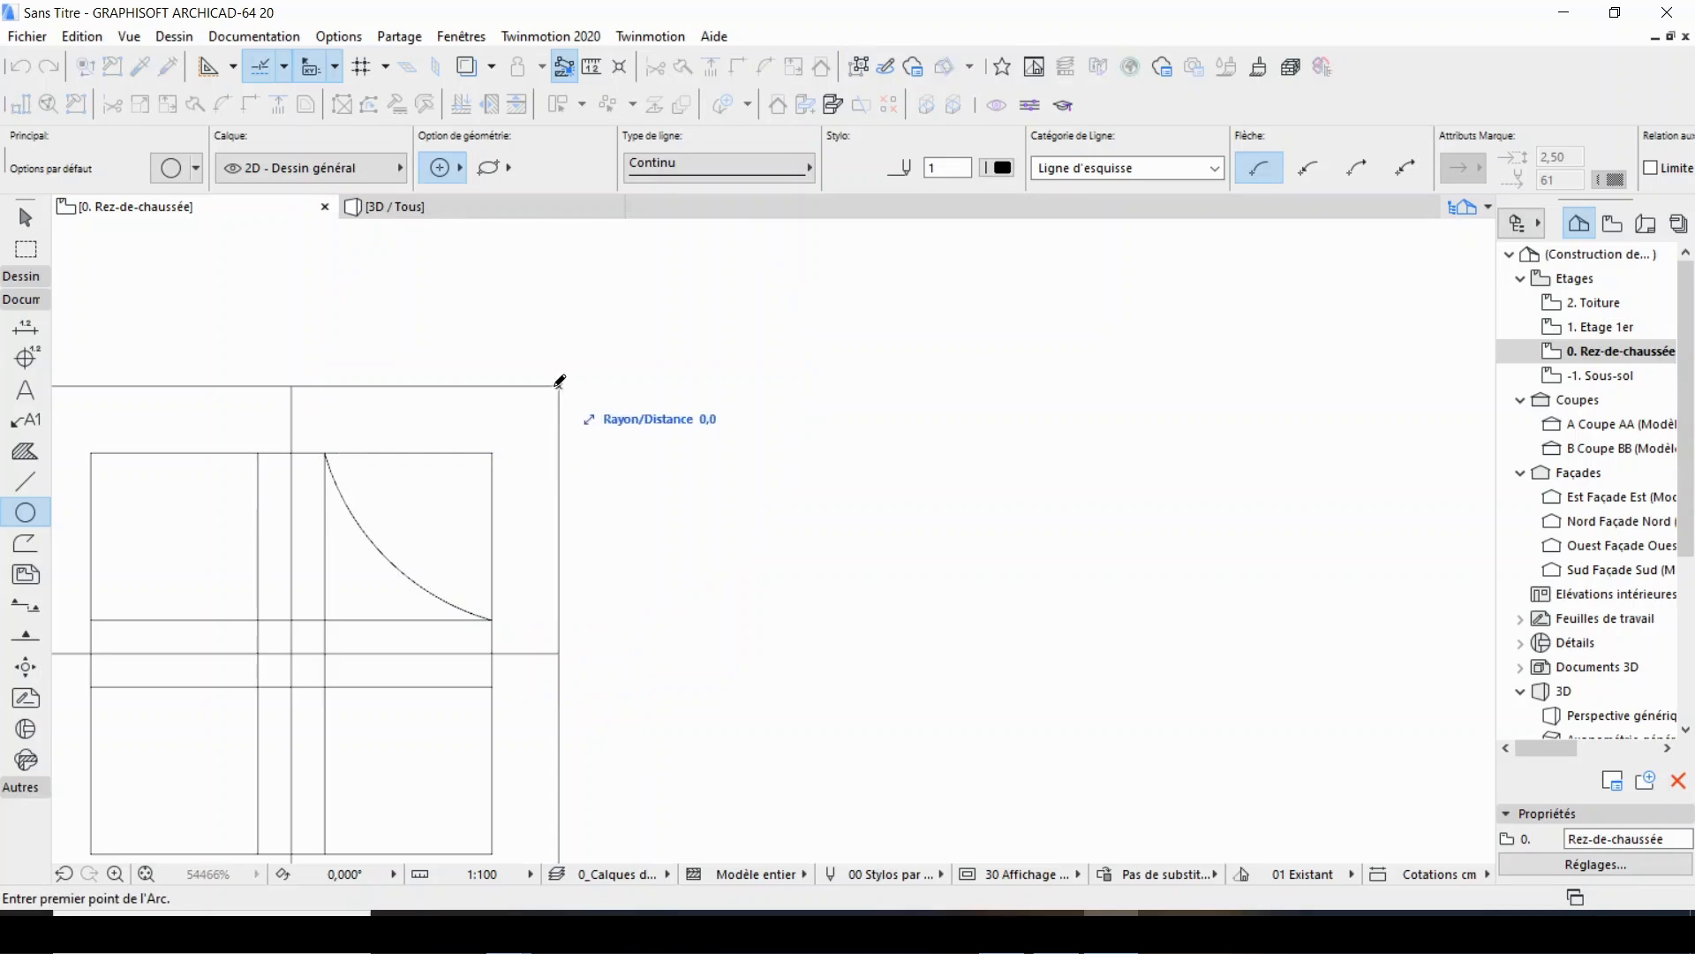
pyautogui.click(257, 453)
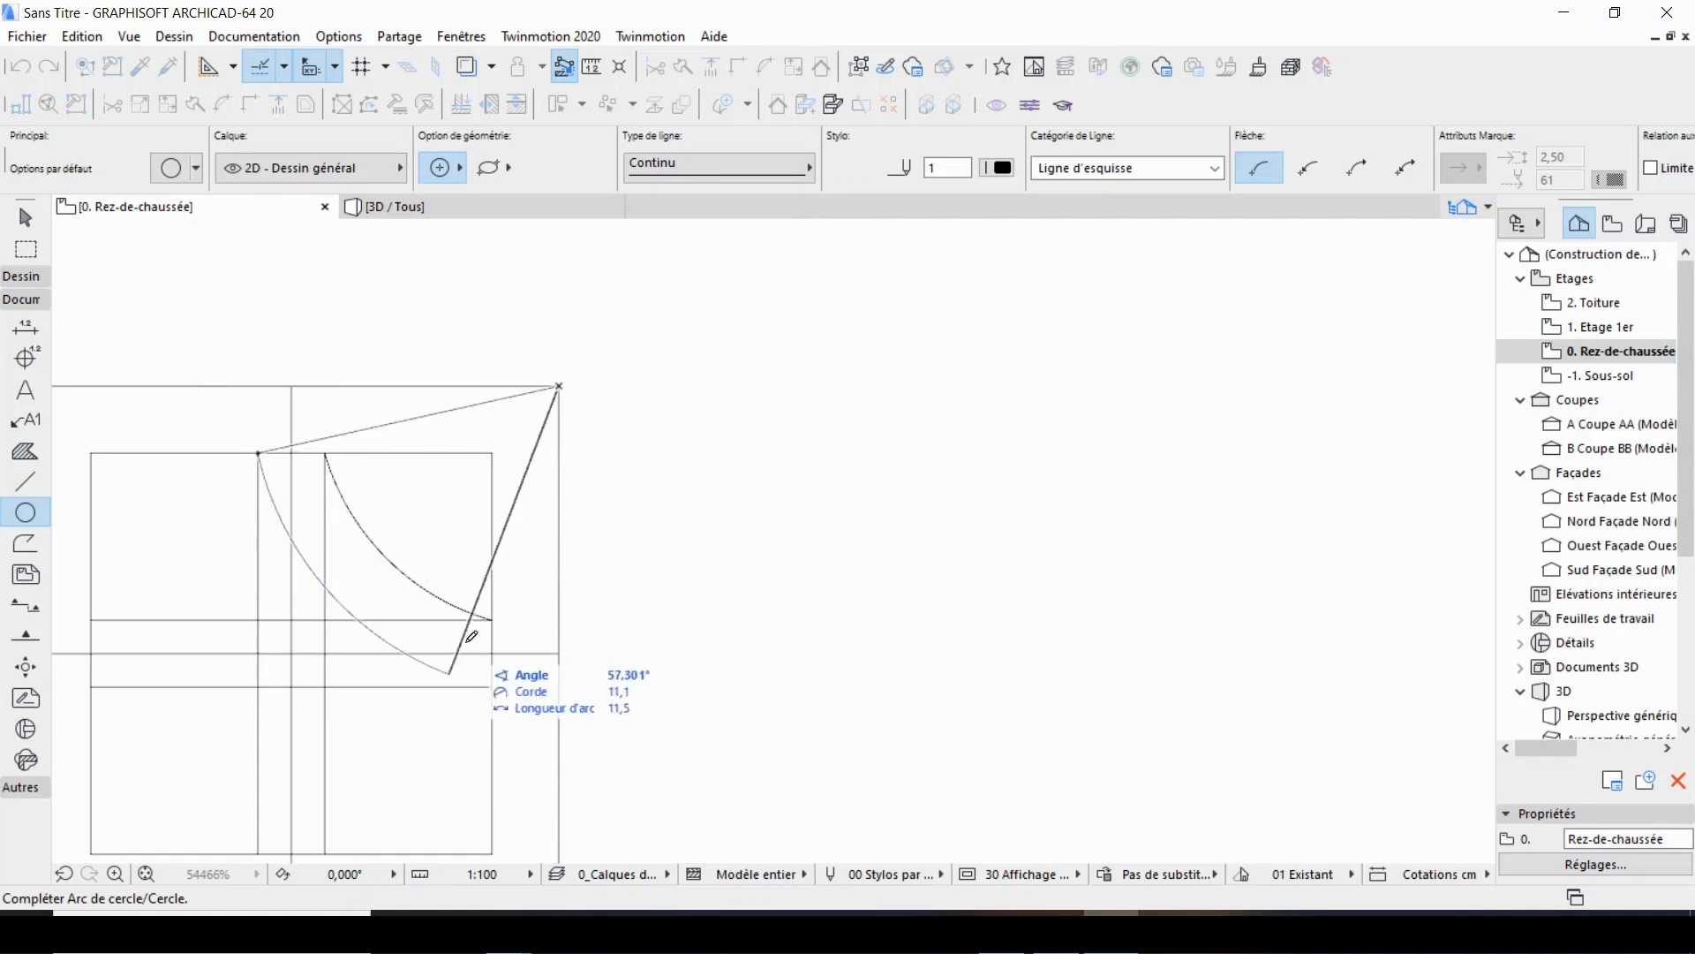
pyautogui.click(493, 687)
# Mirror copies of both arcs across the vertical centre line.
pyautogui.scroll(-5, 663, 446)
pyautogui.scroll(5, 477, 495)
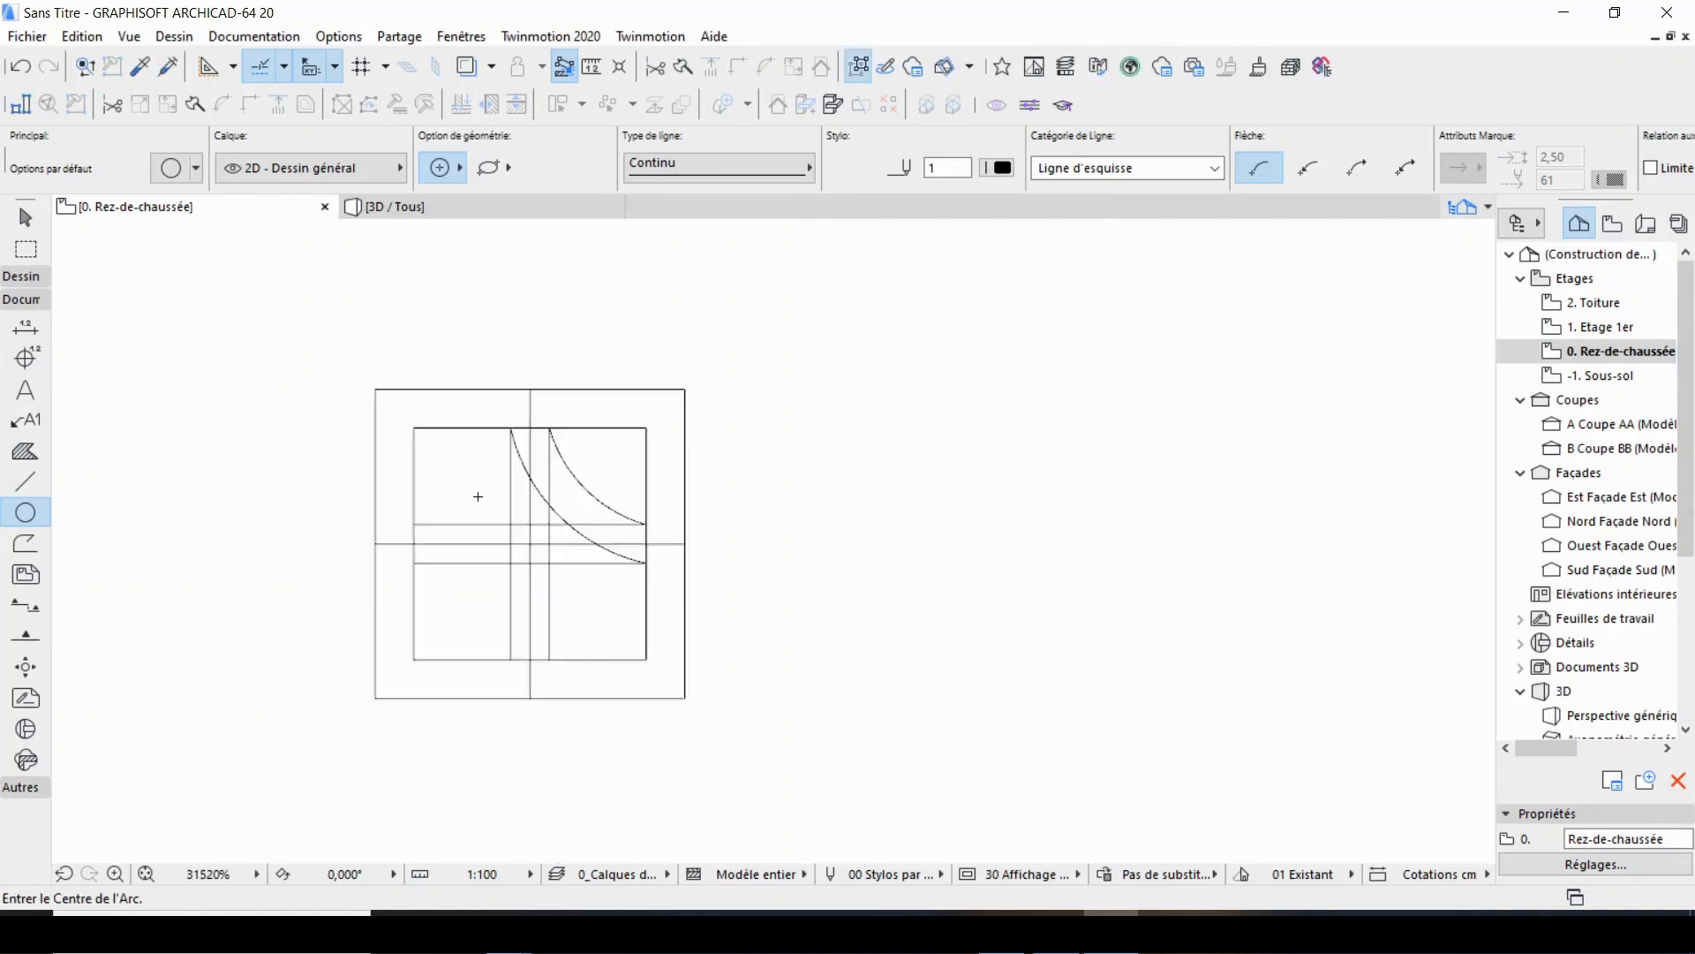
pyautogui.keyDown('shift'); pyautogui.click(644, 461); pyautogui.keyUp('shift')
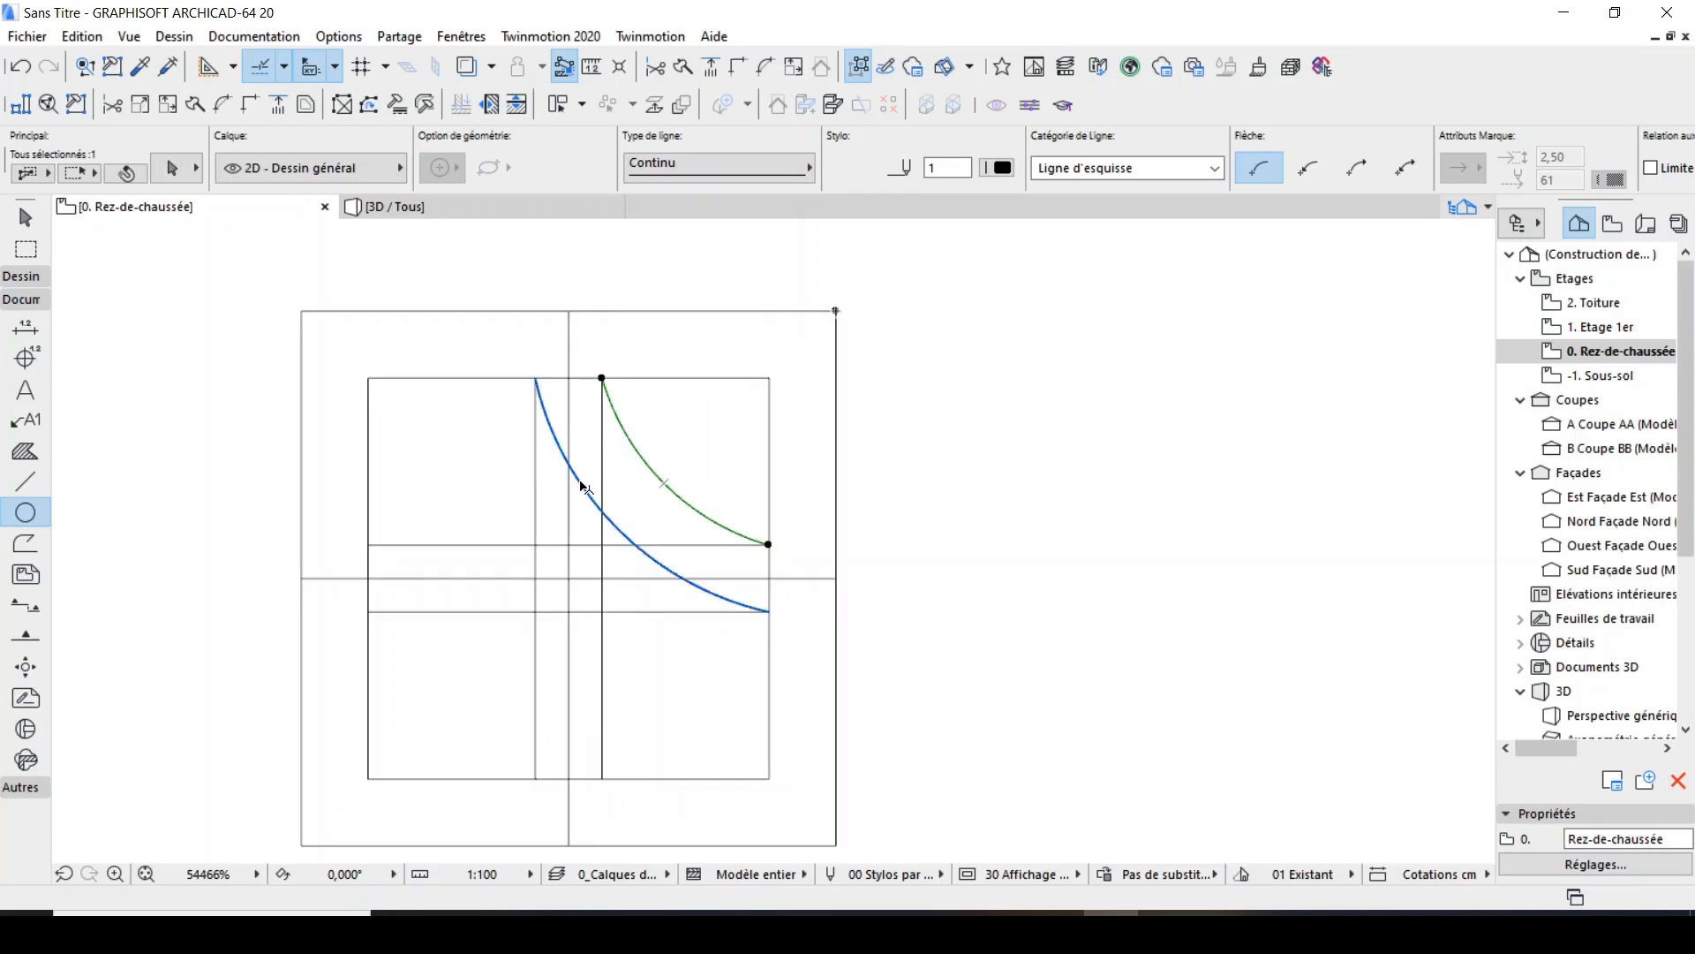
pyautogui.keyDown('shift'); pyautogui.click(580, 478); pyautogui.keyUp('shift')
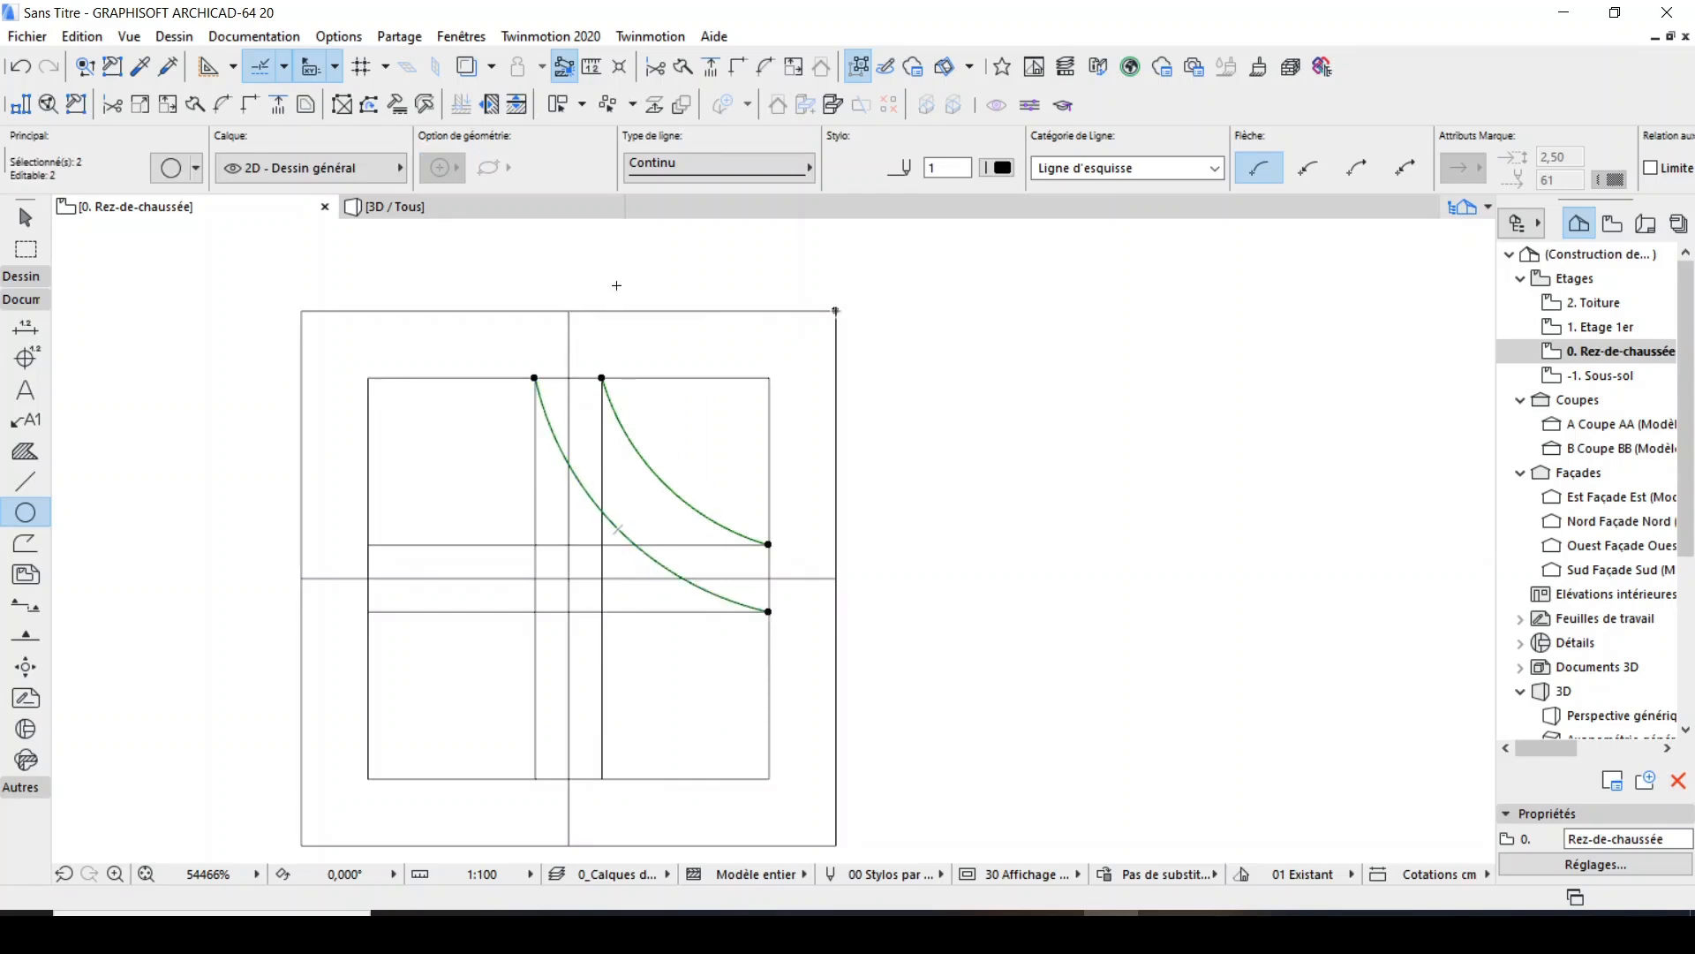
pyautogui.rightClick(638, 284)
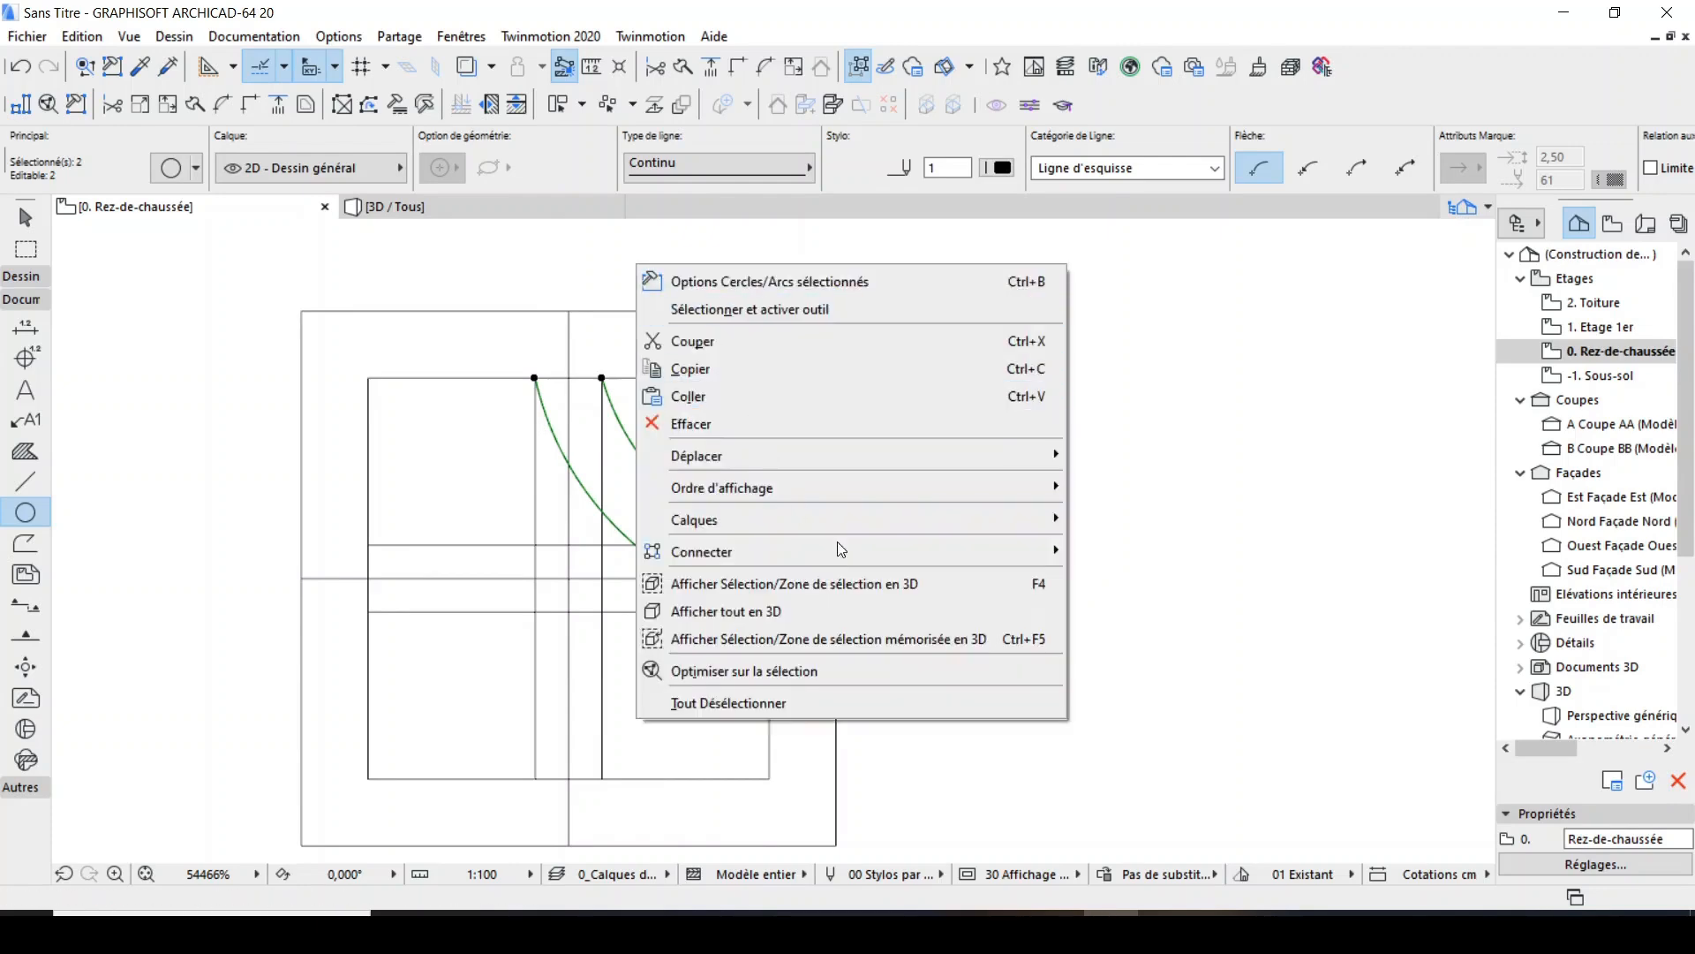
pyautogui.moveTo(975, 457)
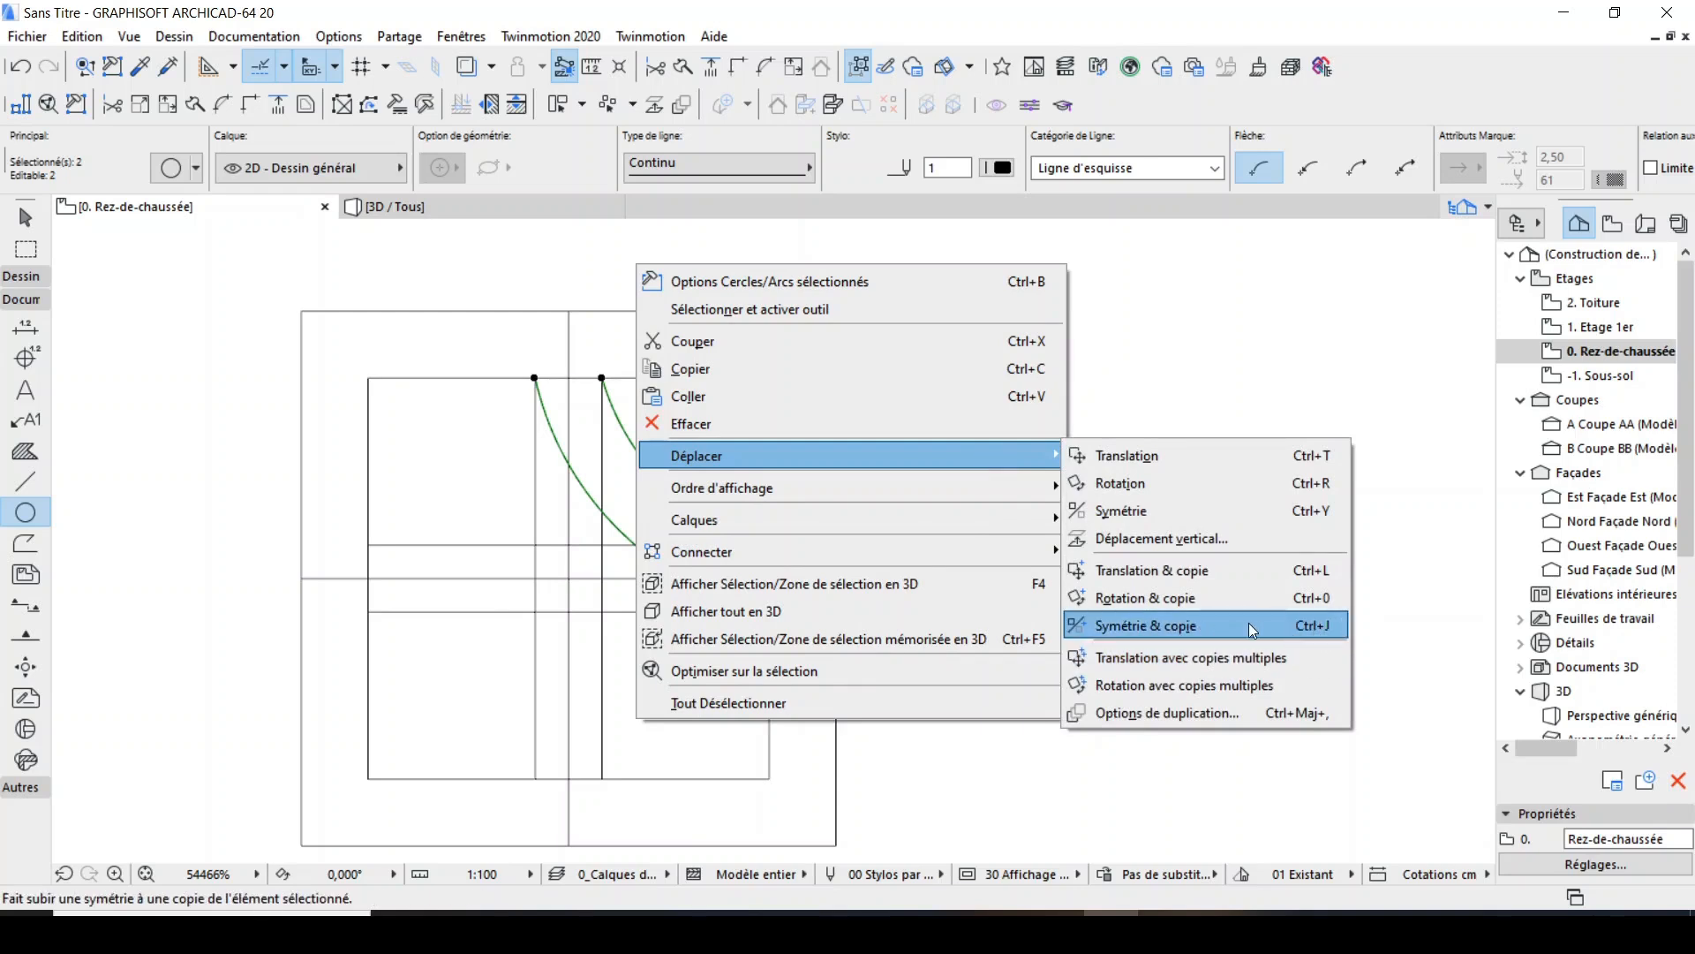
pyautogui.click(1330, 628)
pyautogui.click(569, 311)
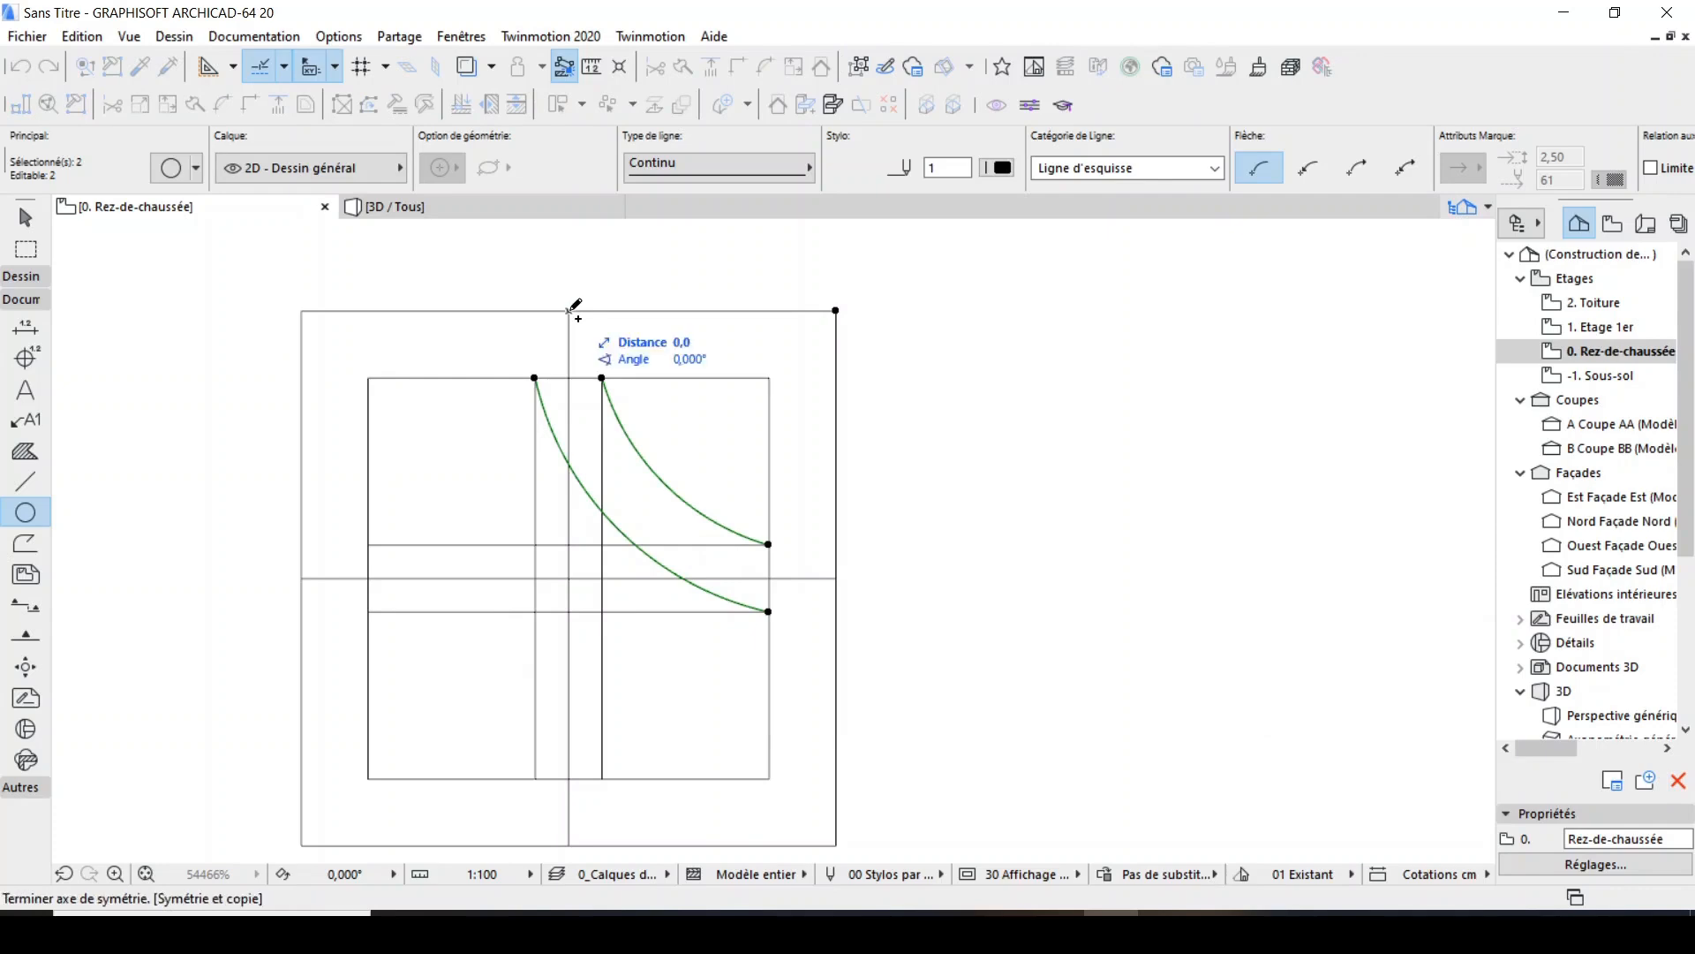
pyautogui.click(571, 558)
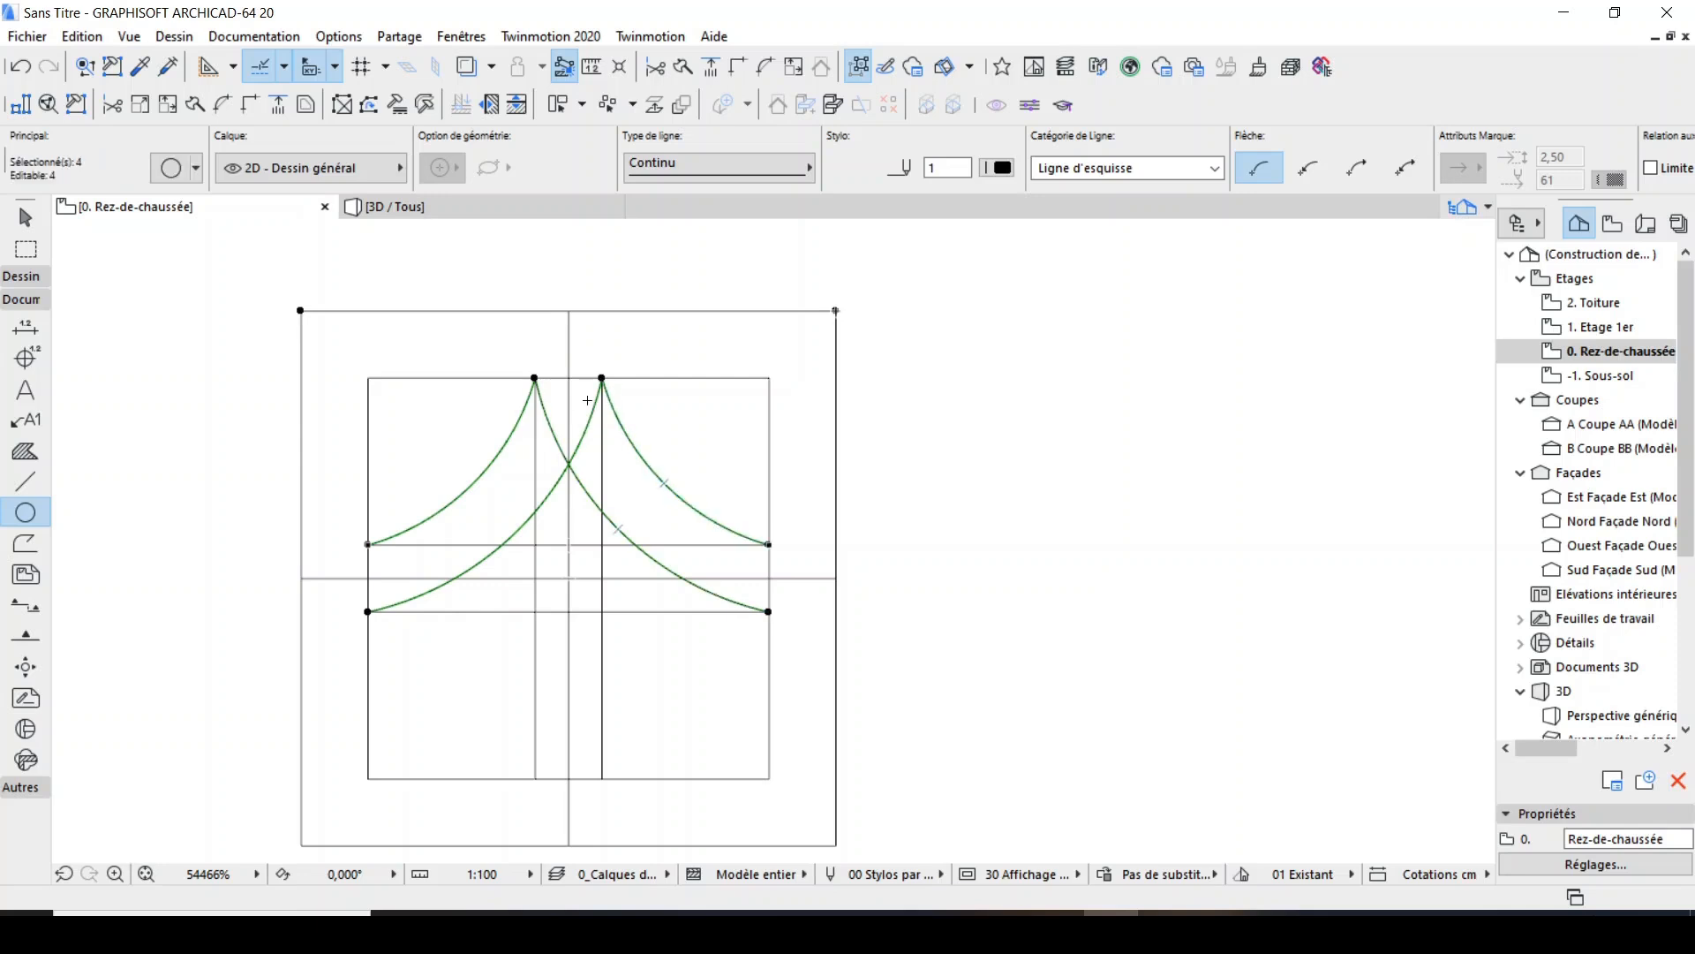
# Mirror copies of the four arcs across the horizontal centre line and clear the selection.
pyautogui.hotkey('ctrl', 'shift', 'm')
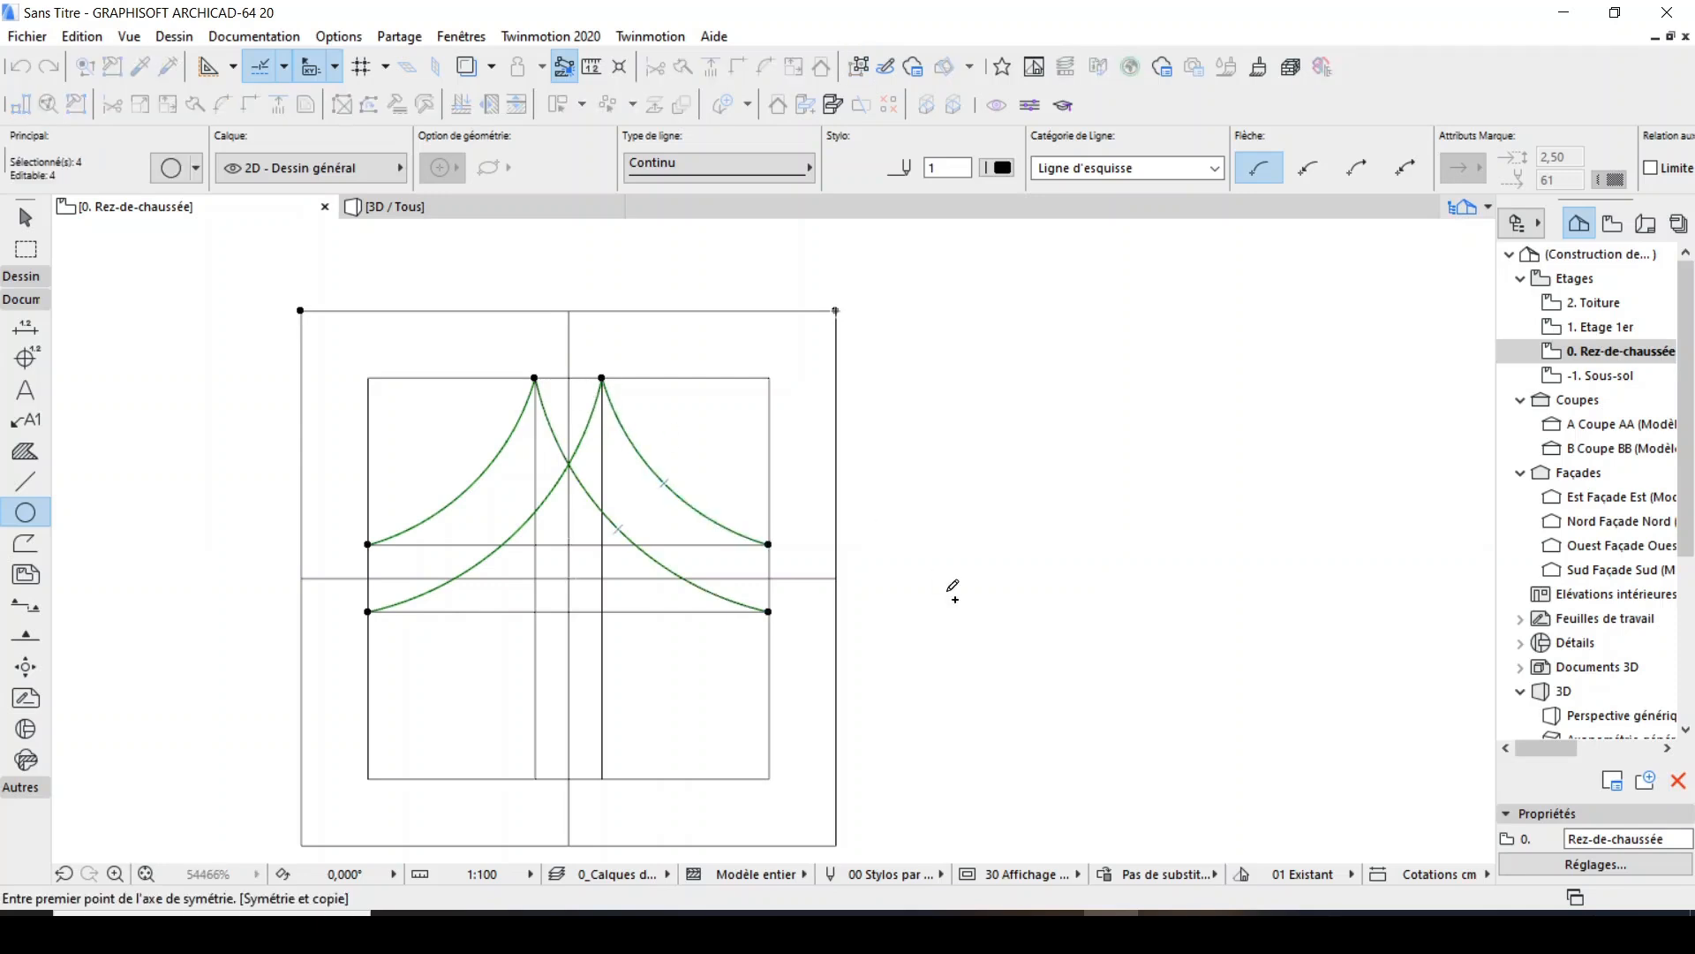
pyautogui.click(838, 579)
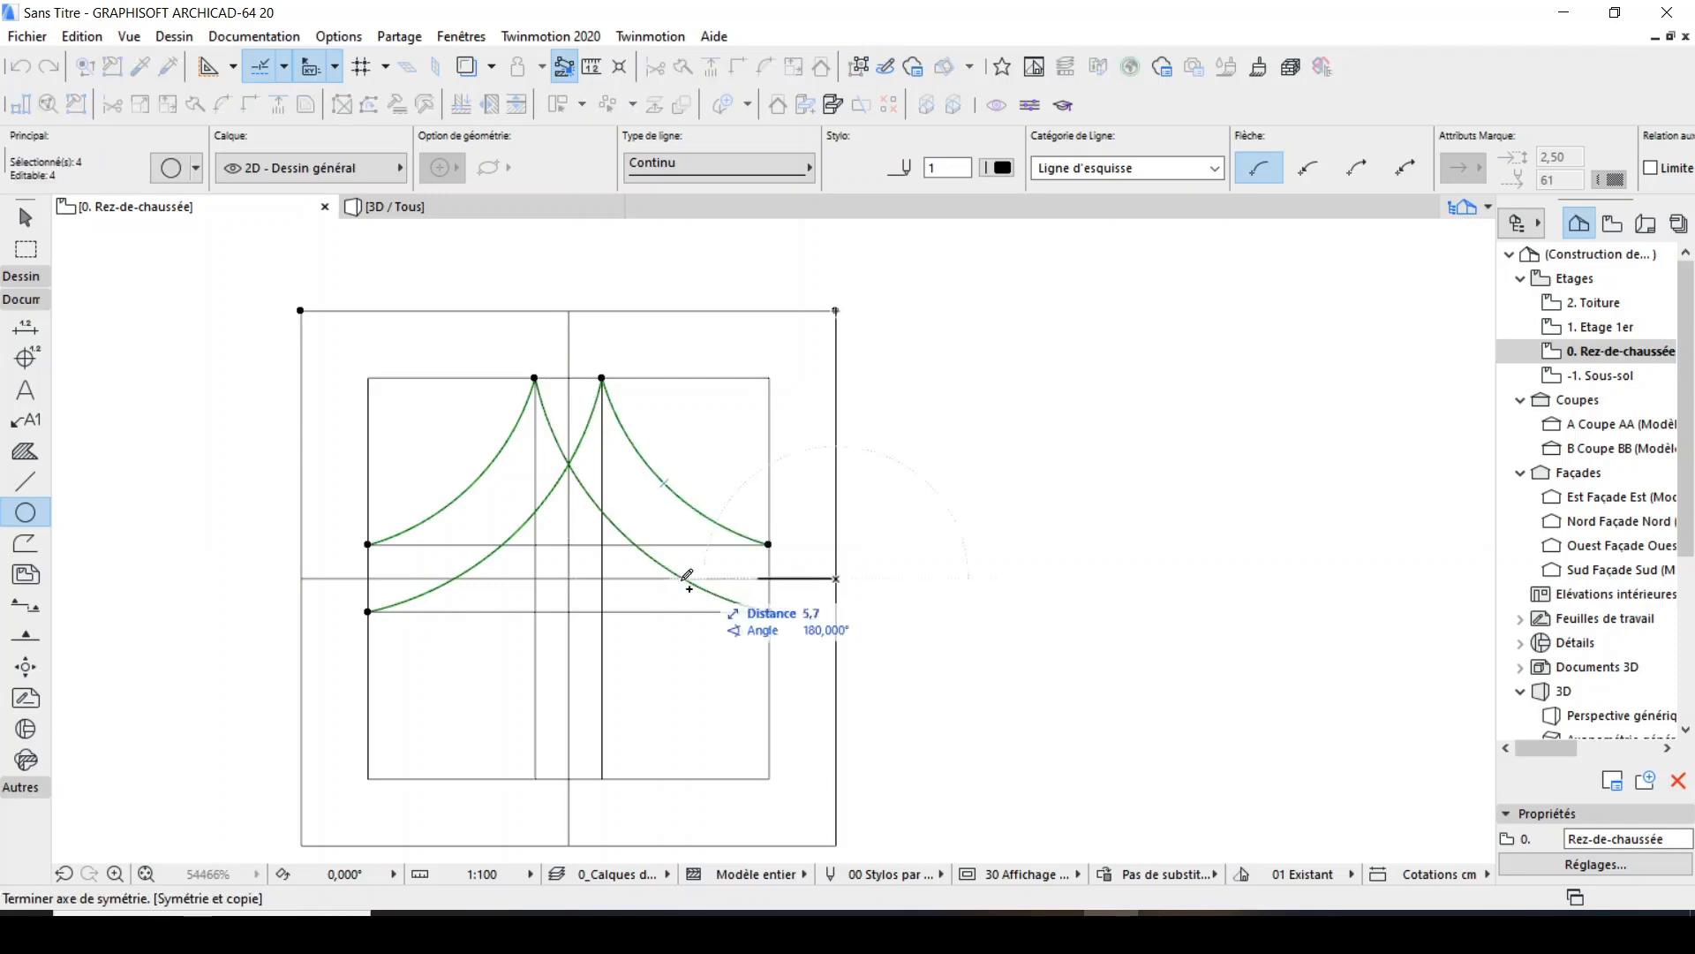
pyautogui.click(303, 579)
pyautogui.press('Escape')
# Delete the three vertical and three horizontal construction lines, including both centre lines.
pyautogui.scroll(3, 494, 380)
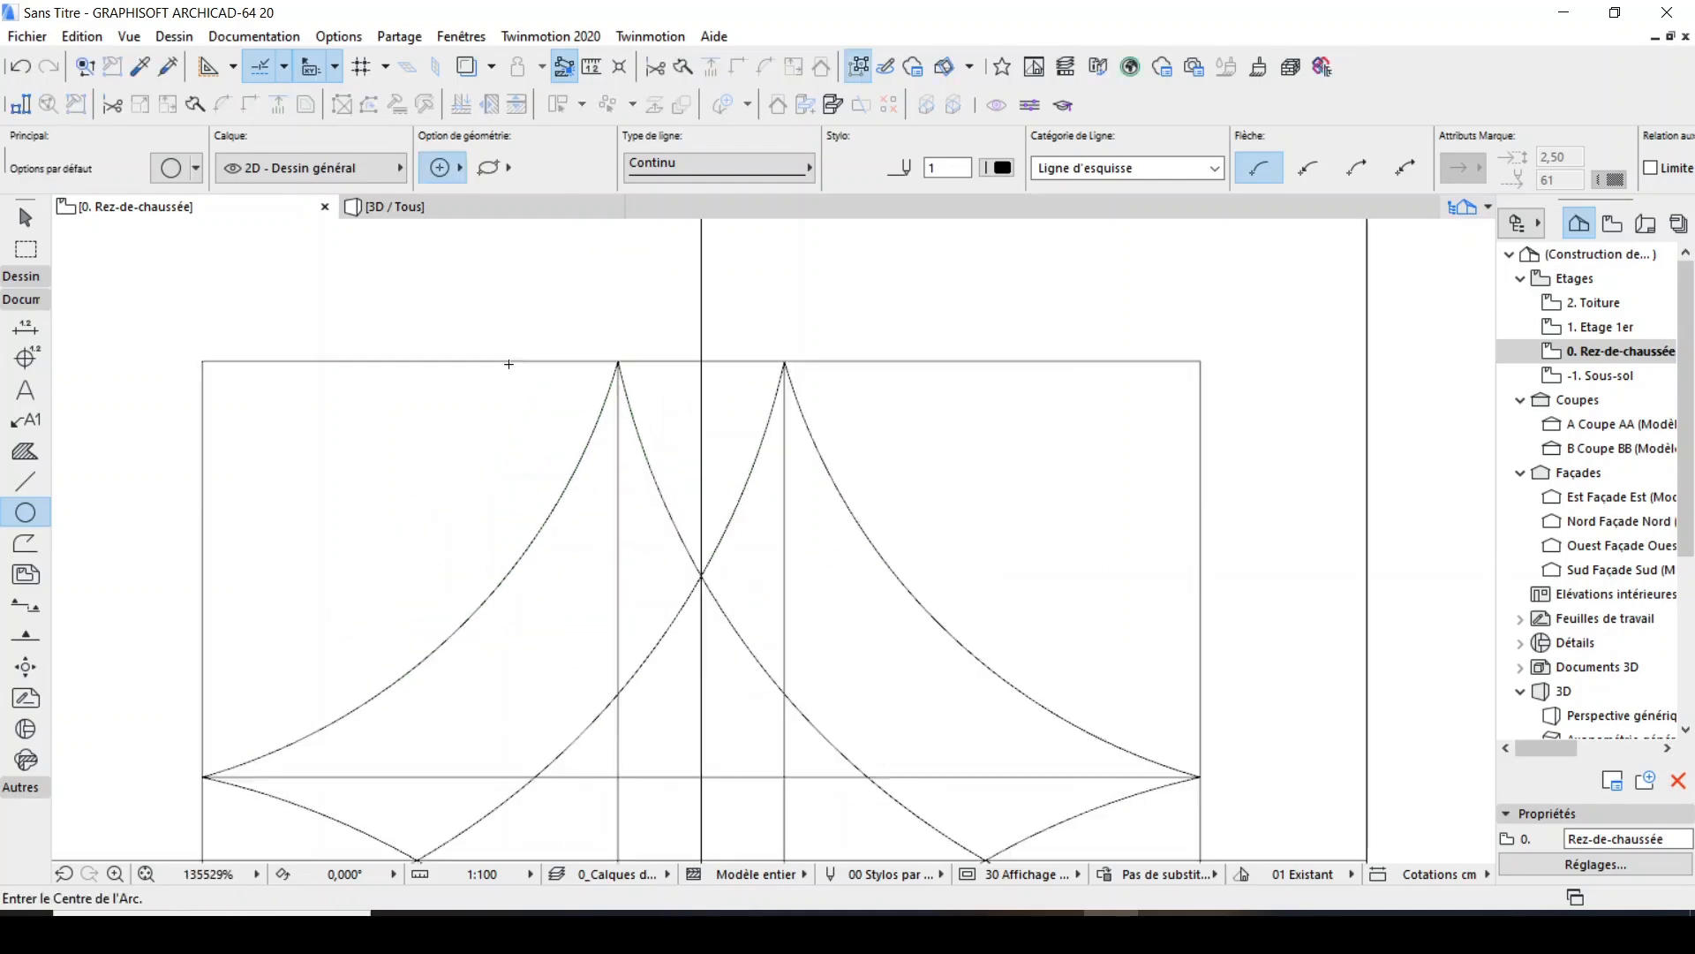
pyautogui.scroll(-1, 618, 375)
pyautogui.scroll(3, 635, 375)
pyautogui.scroll(-3, 632, 408)
pyautogui.keyDown('shift'); pyautogui.click(635, 322); pyautogui.keyUp('shift')
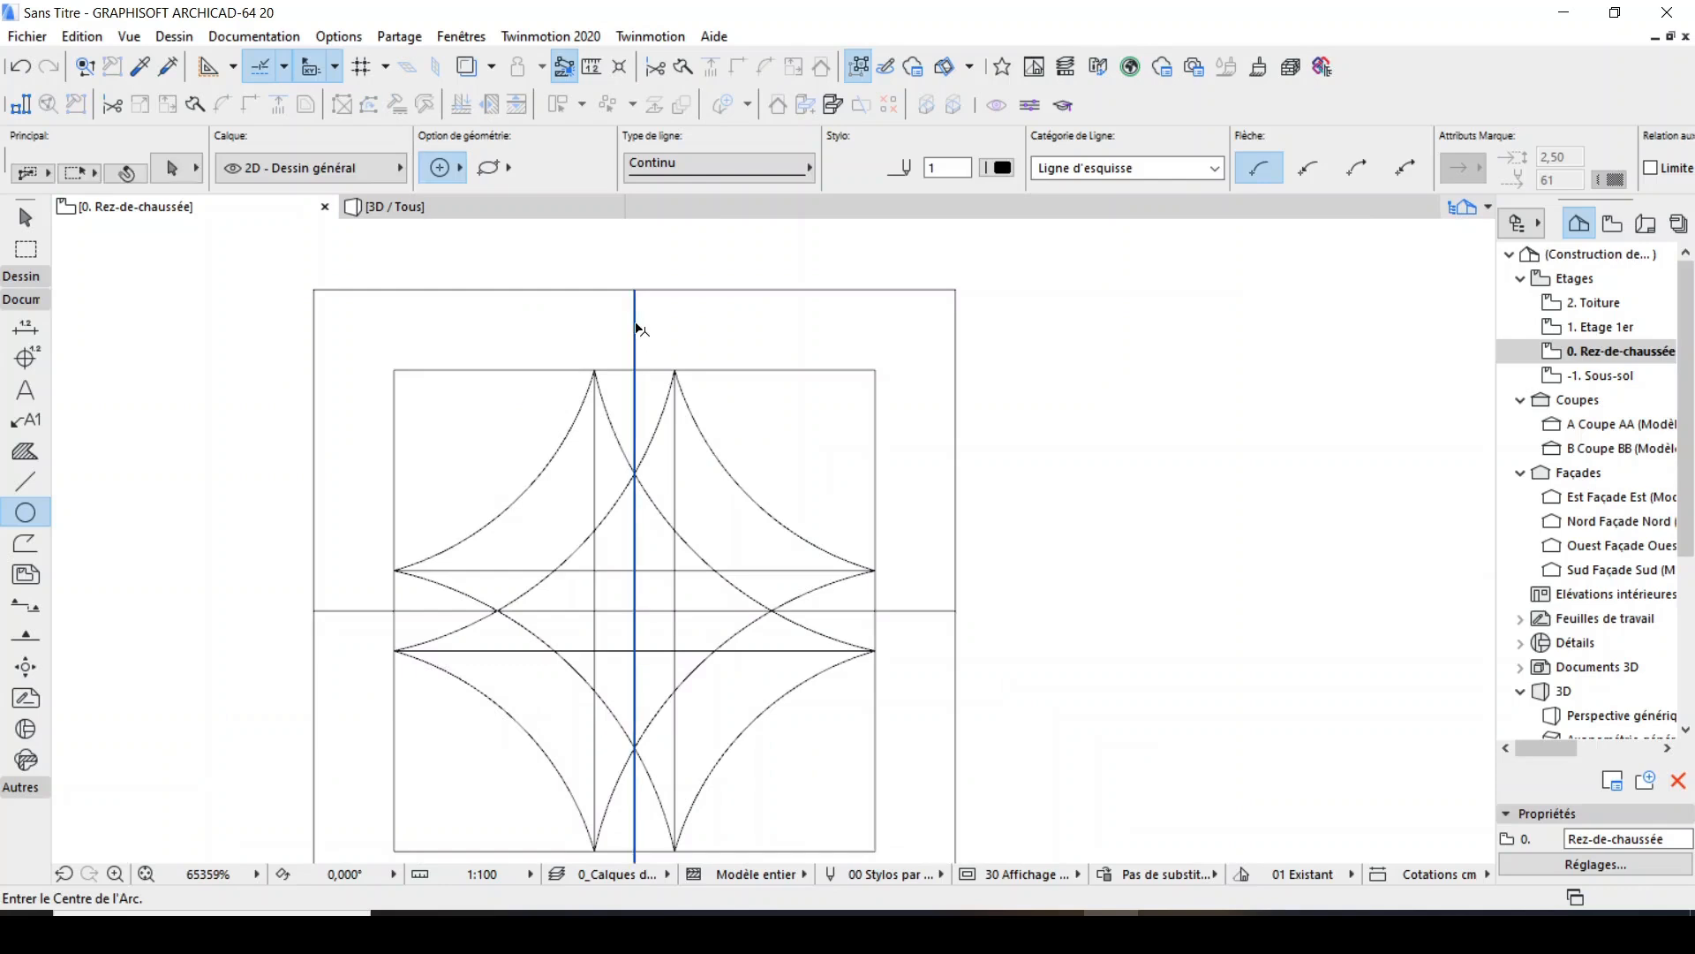
pyautogui.keyDown('shift'); pyautogui.click(594, 471); pyautogui.keyUp('shift')
pyautogui.keyDown('shift'); pyautogui.click(675, 449); pyautogui.keyUp('shift')
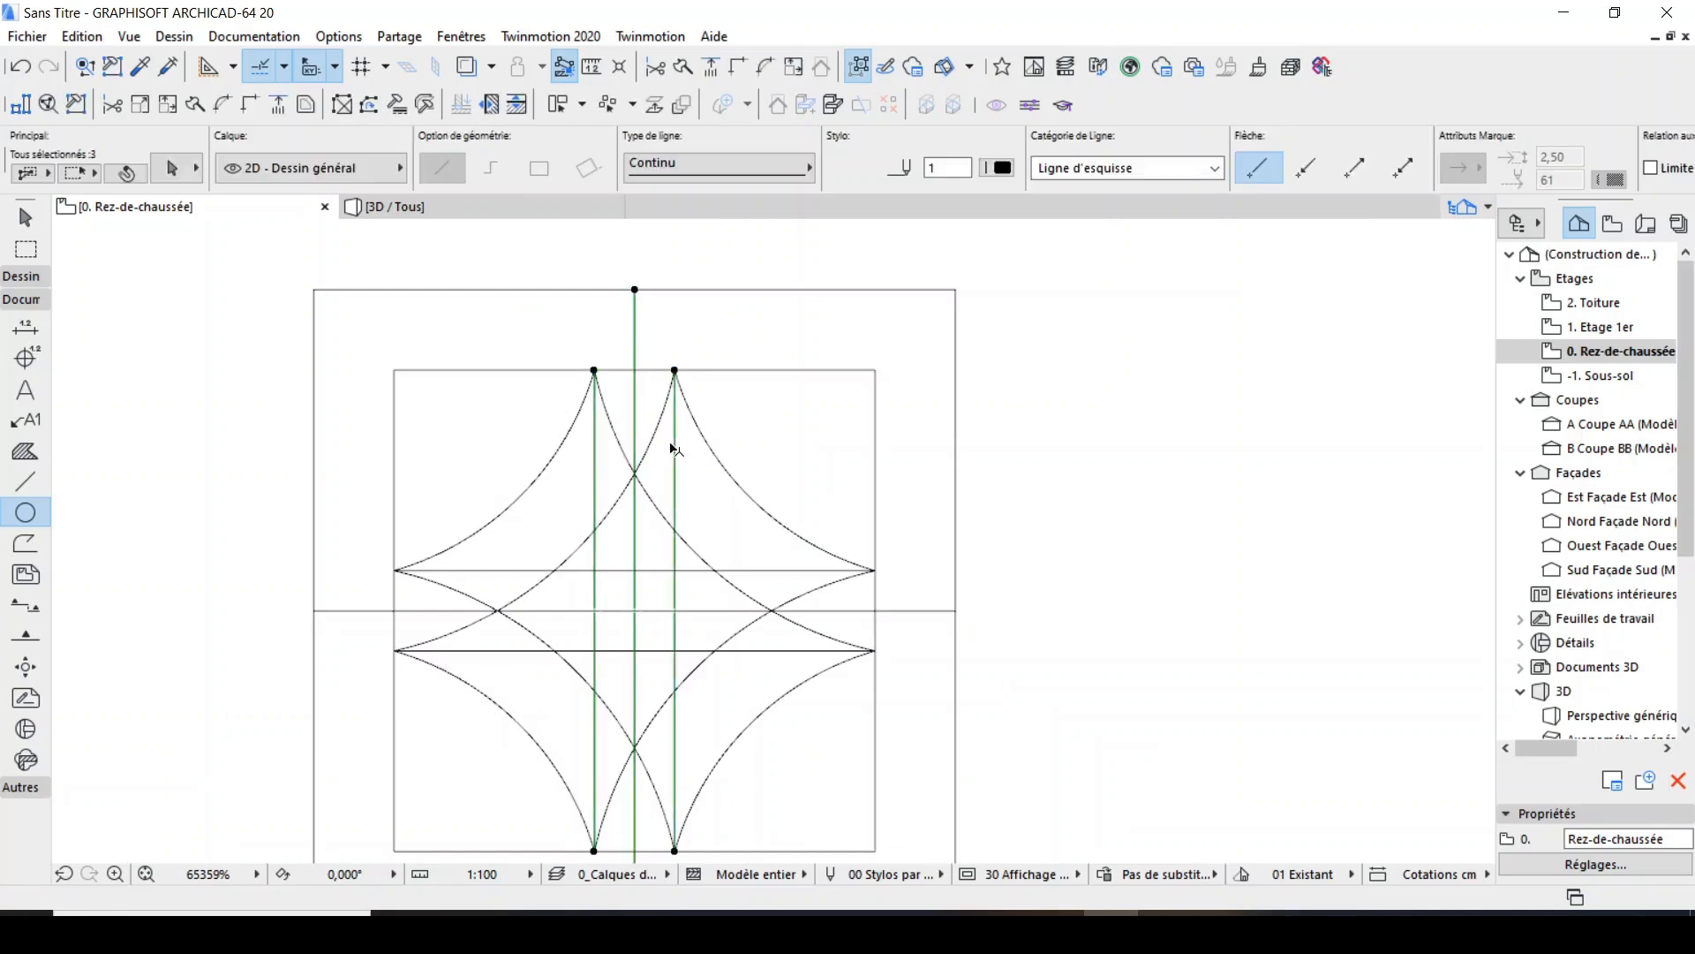
pyautogui.keyDown('shift'); pyautogui.click(740, 572); pyautogui.keyUp('shift')
pyautogui.keyDown('shift'); pyautogui.click(720, 610); pyautogui.keyUp('shift')
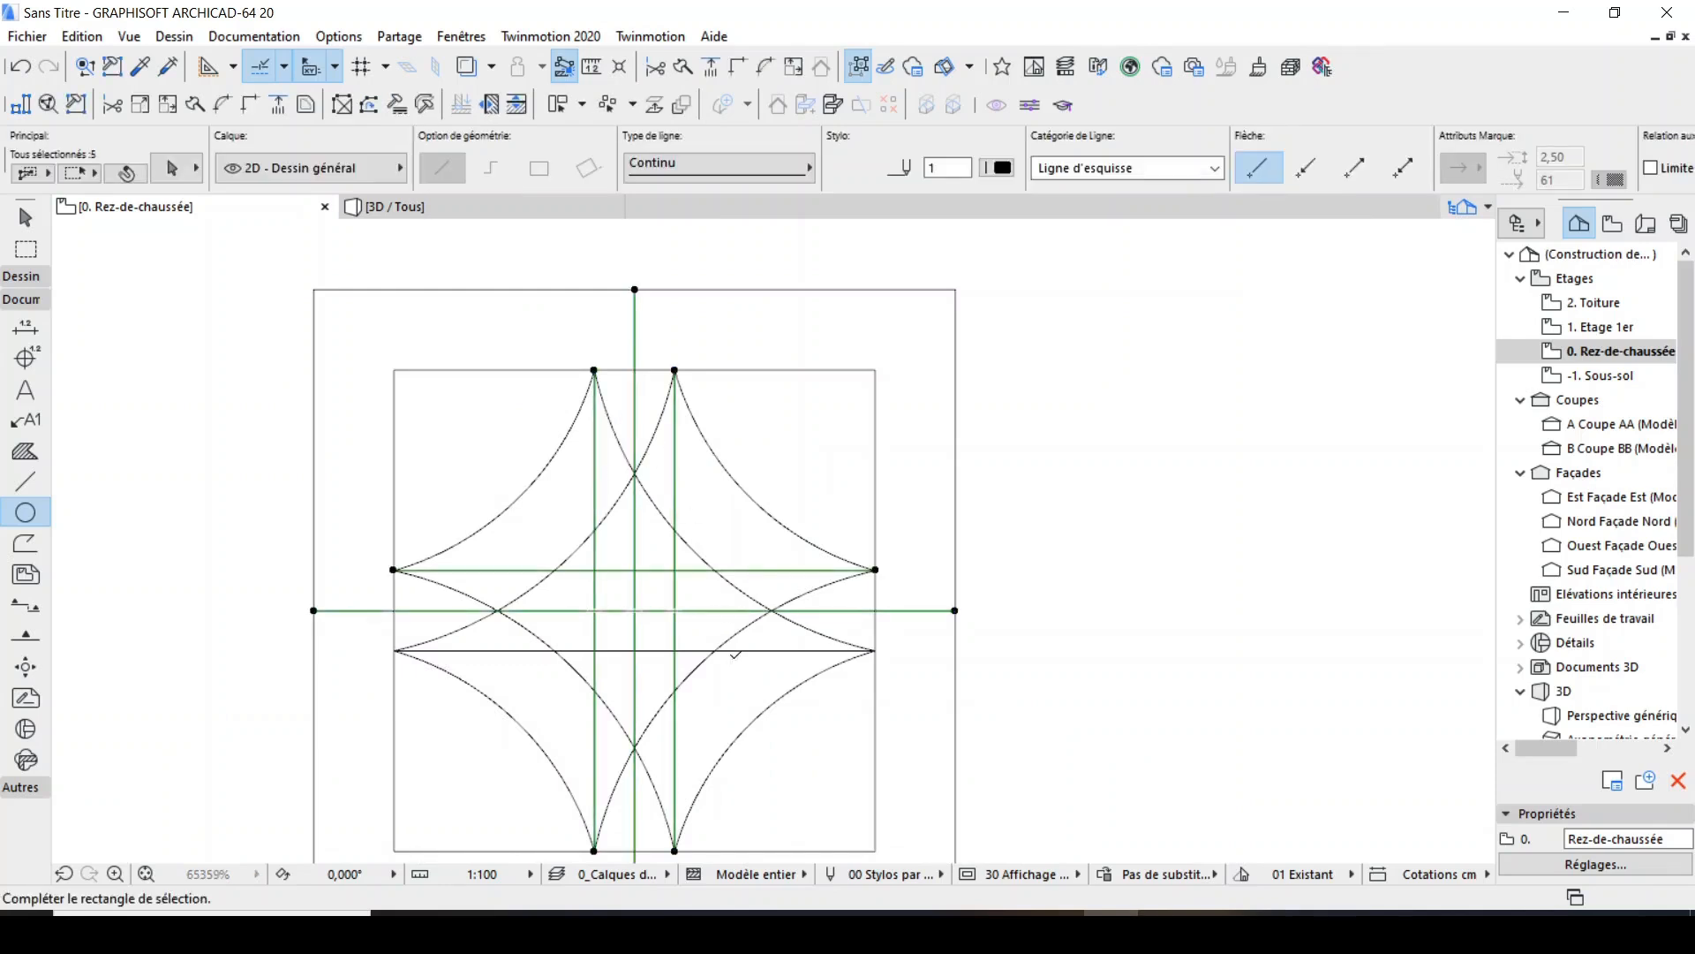
pyautogui.keyDown('shift'); pyautogui.click(738, 651); pyautogui.keyUp('shift')
pyautogui.press('Delete')
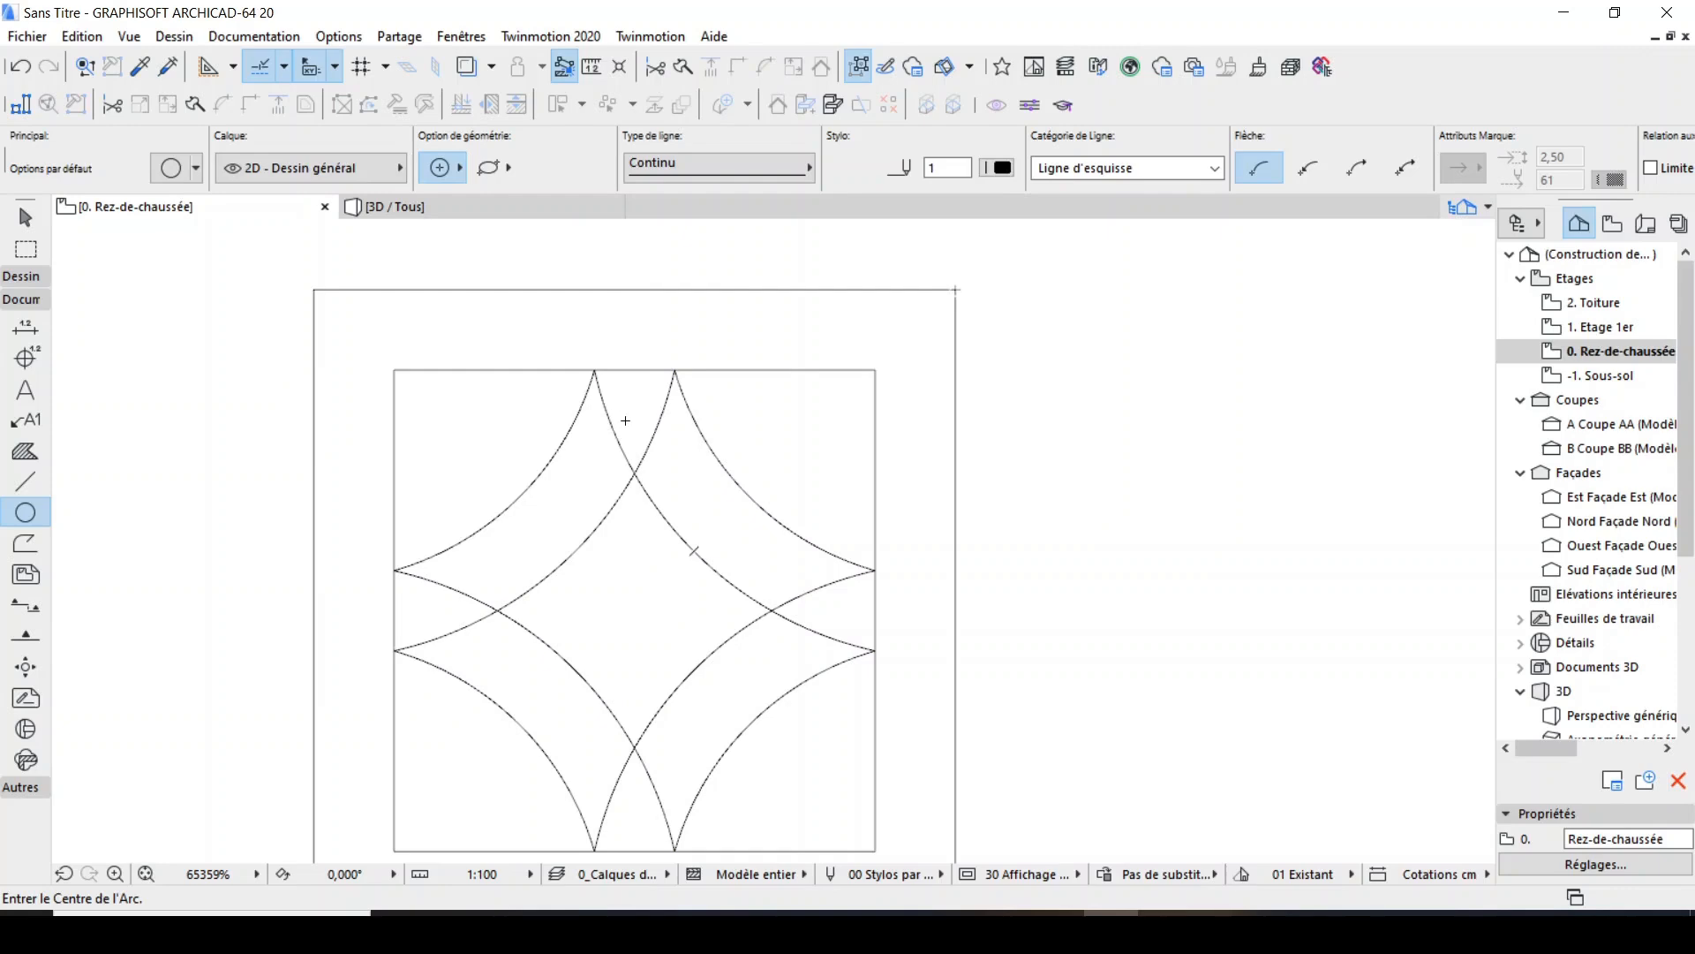
# Trim the crossing arc ends and the inner square's edge segments between them on the upper and left sides.
pyautogui.keyDown('ctrl'); pyautogui.click(618, 427); pyautogui.keyUp('ctrl')
pyautogui.keyDown('ctrl'); pyautogui.click(655, 440); pyautogui.keyUp('ctrl')
pyautogui.keyDown('ctrl'); pyautogui.click(634, 369); pyautogui.keyUp('ctrl')
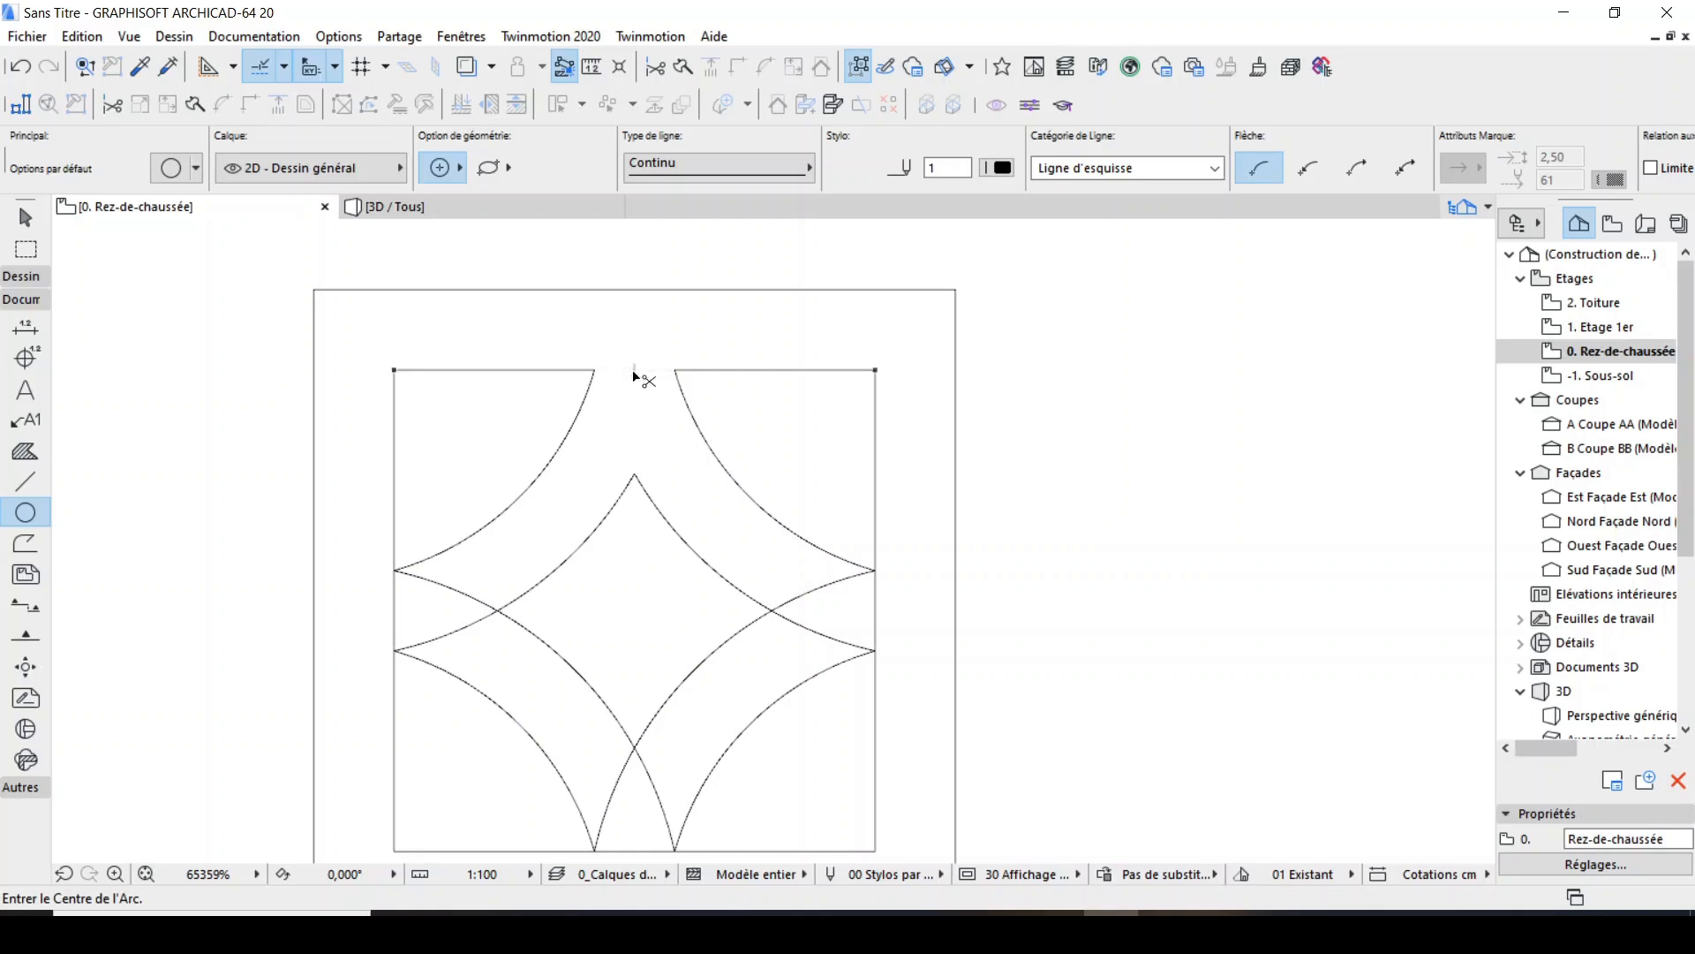
pyautogui.keyDown('ctrl'); pyautogui.click(451, 590); pyautogui.keyUp('ctrl')
pyautogui.keyDown('ctrl'); pyautogui.click(468, 626); pyautogui.keyUp('ctrl')
pyautogui.keyDown('ctrl'); pyautogui.click(395, 609); pyautogui.keyUp('ctrl')
# Trim the crossing arc ends and the inner square's edge segments between them on the right and lower sides.
pyautogui.keyDown('ctrl'); pyautogui.click(799, 598); pyautogui.keyUp('ctrl')
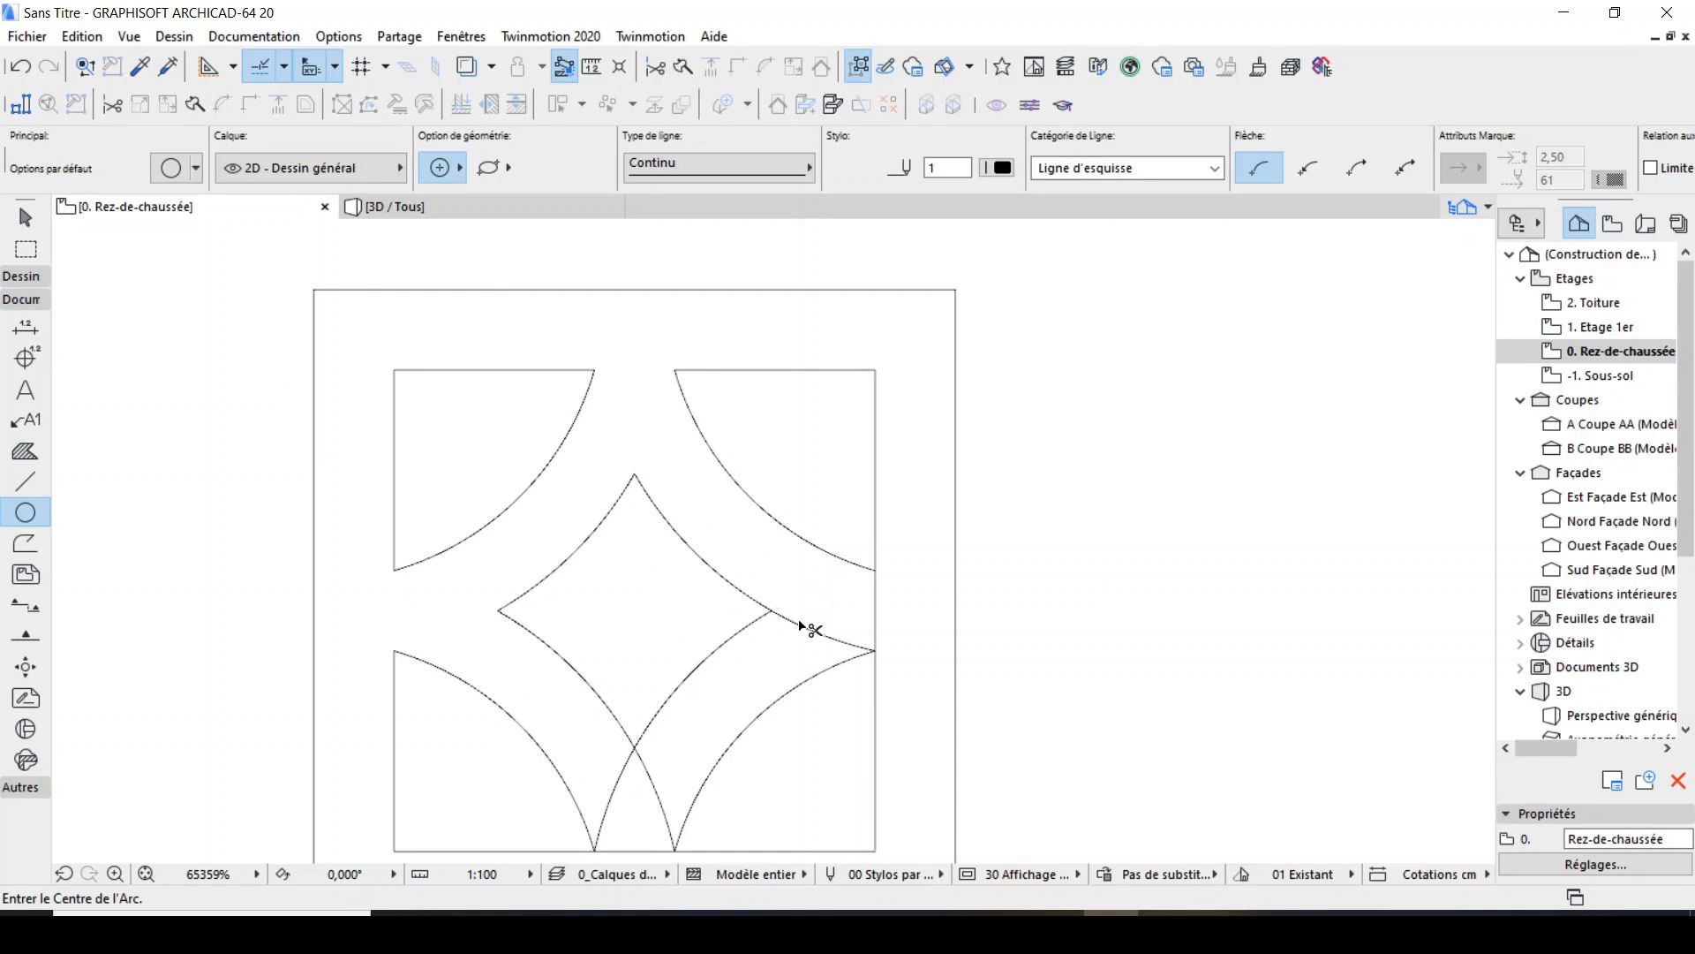
pyautogui.keyDown('ctrl'); pyautogui.click(807, 628); pyautogui.keyUp('ctrl')
pyautogui.keyDown('ctrl'); pyautogui.click(873, 611); pyautogui.keyUp('ctrl')
pyautogui.scroll(2, 724, 647)
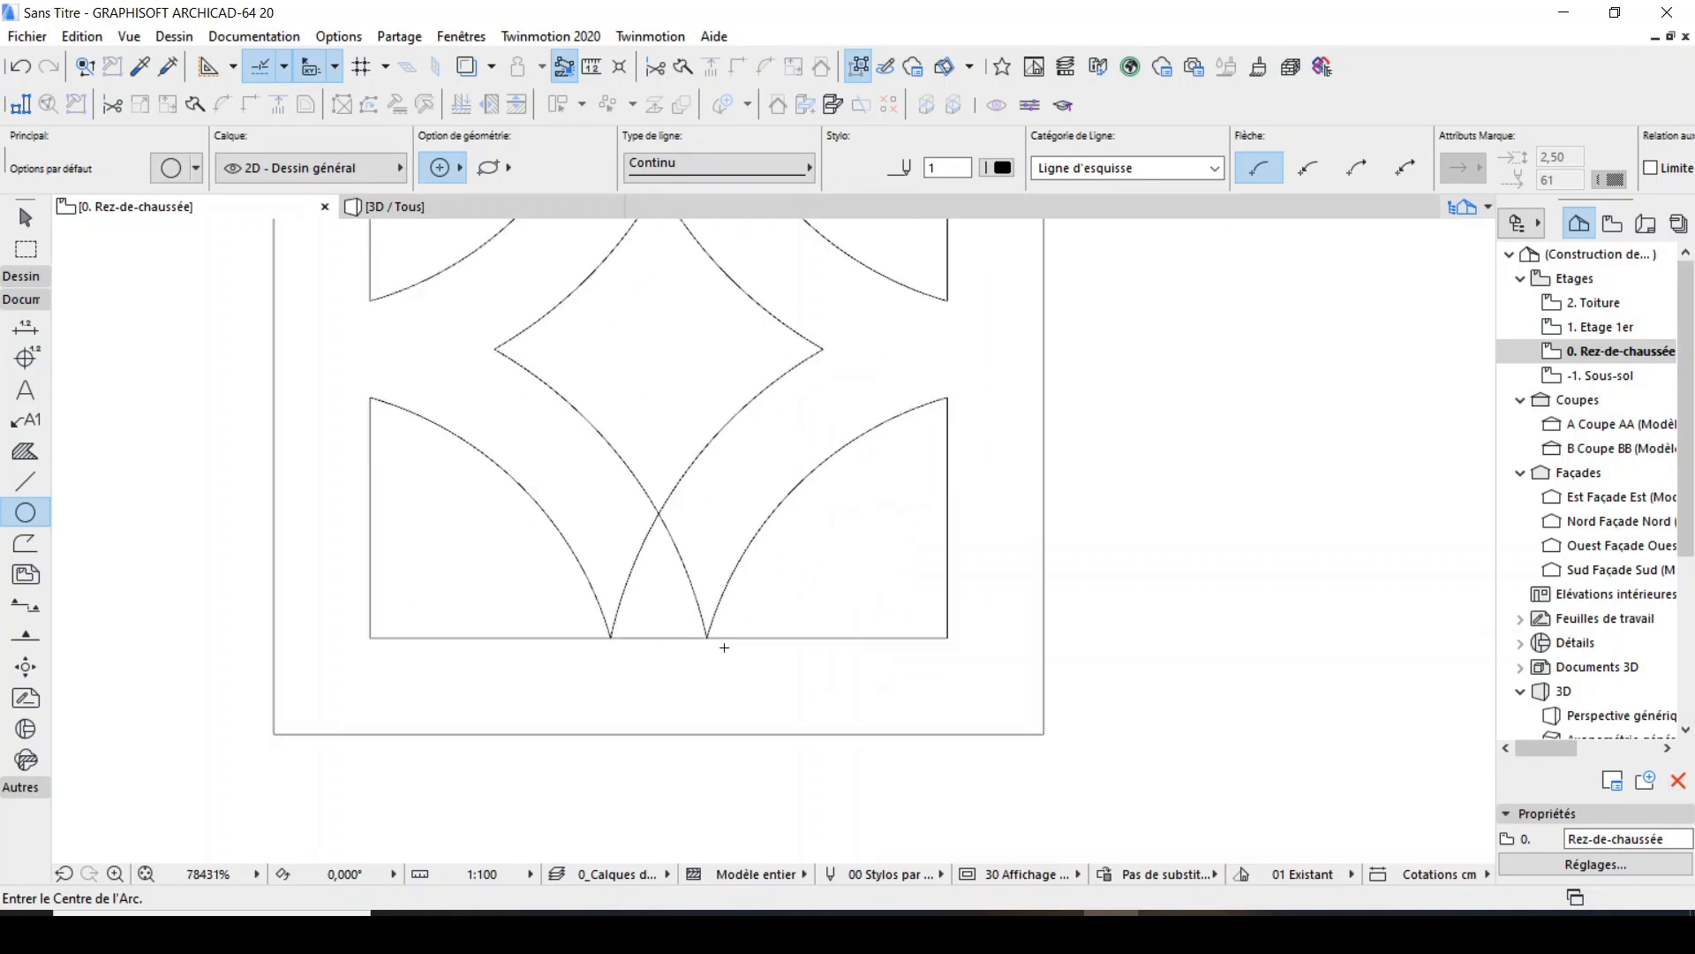
pyautogui.keyDown('ctrl'); pyautogui.click(668, 532); pyautogui.keyUp('ctrl')
pyautogui.scroll(-2, 685, 686)
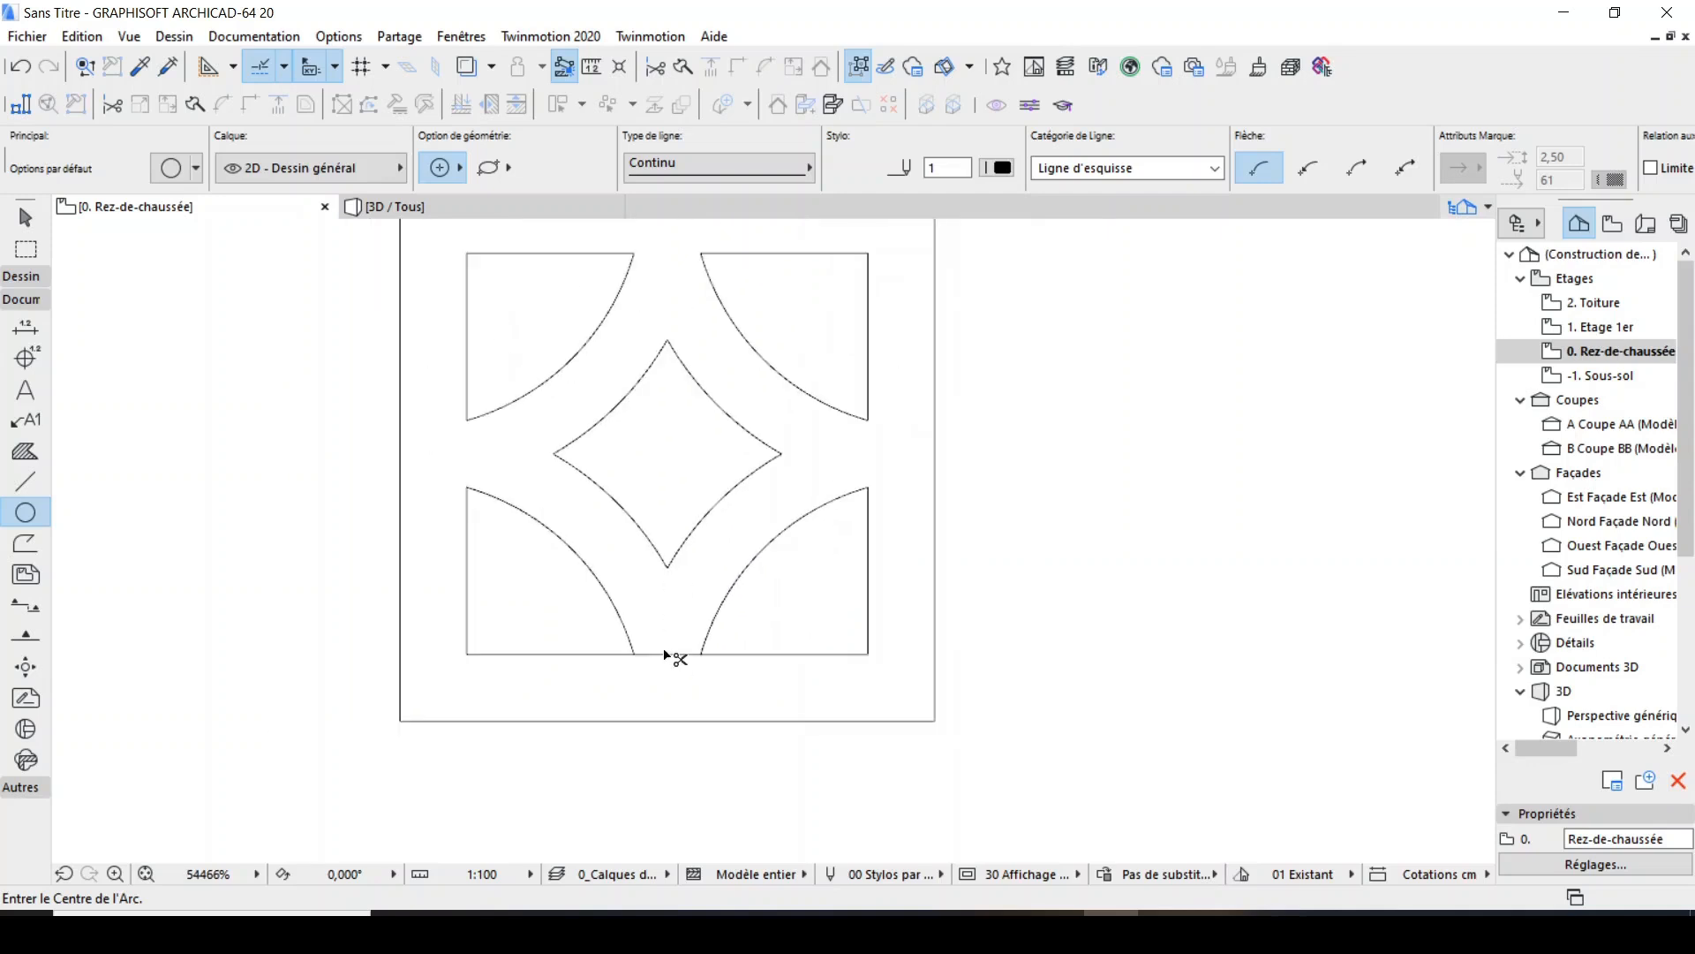
pyautogui.scroll(-4, 704, 687)
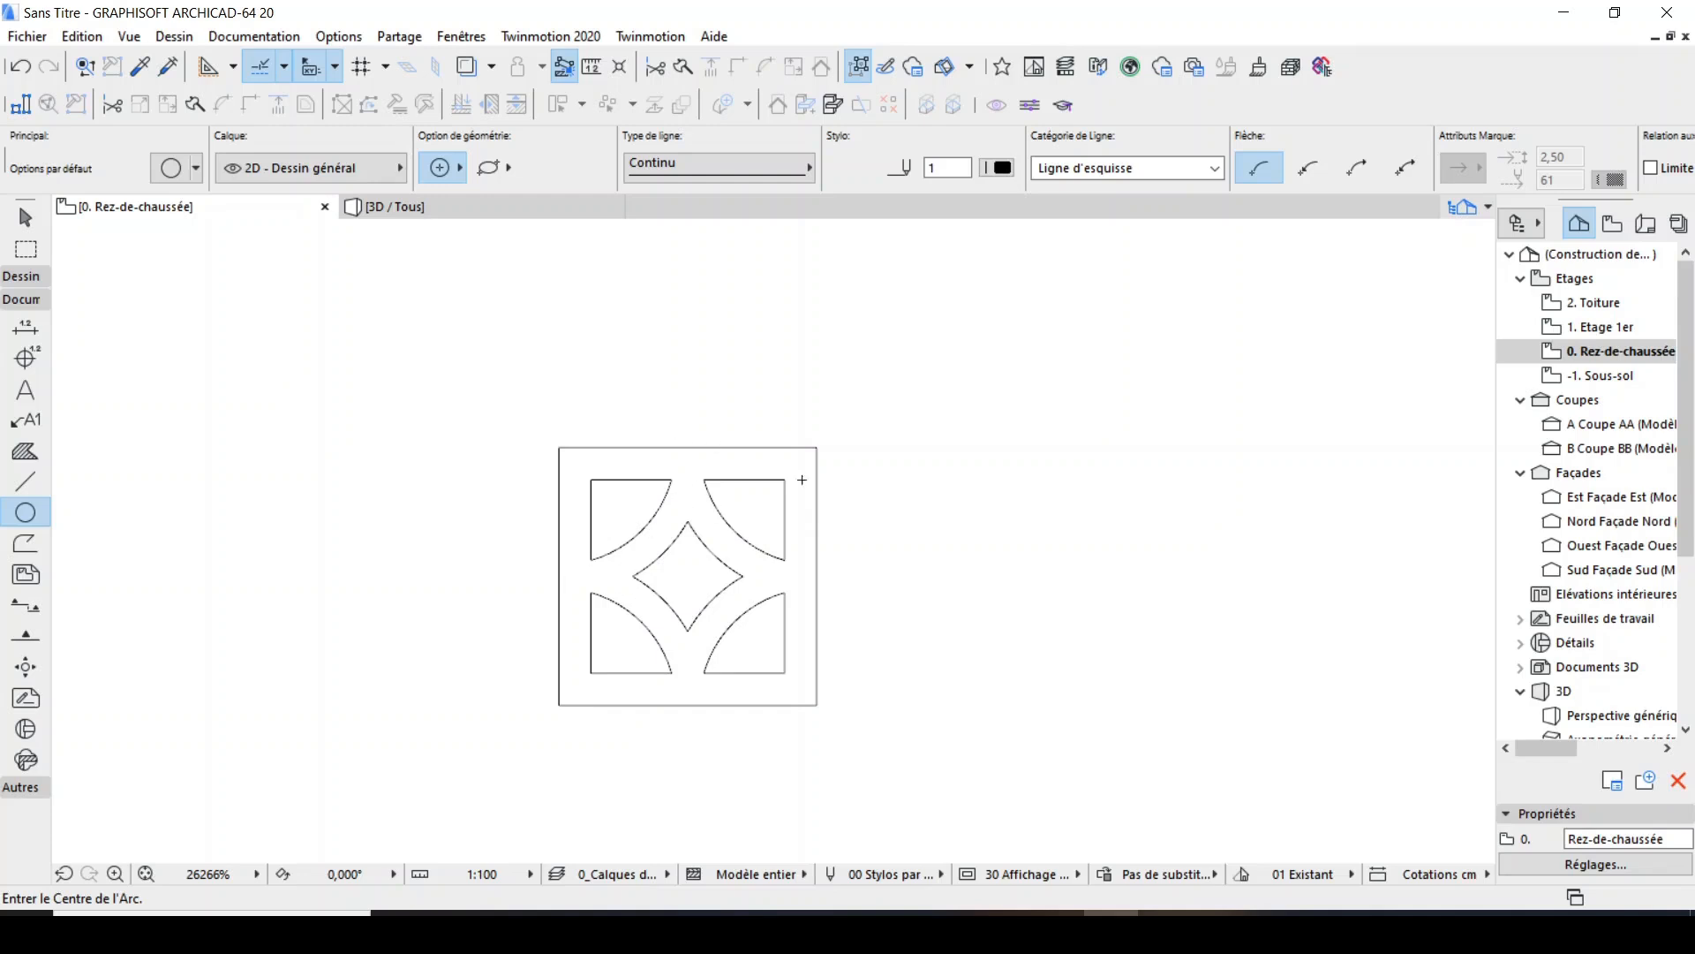
# Set the Slab tool's defaults to a basic structure with a thickness of 5.
pyautogui.click(21, 300)
pyautogui.click(21, 276)
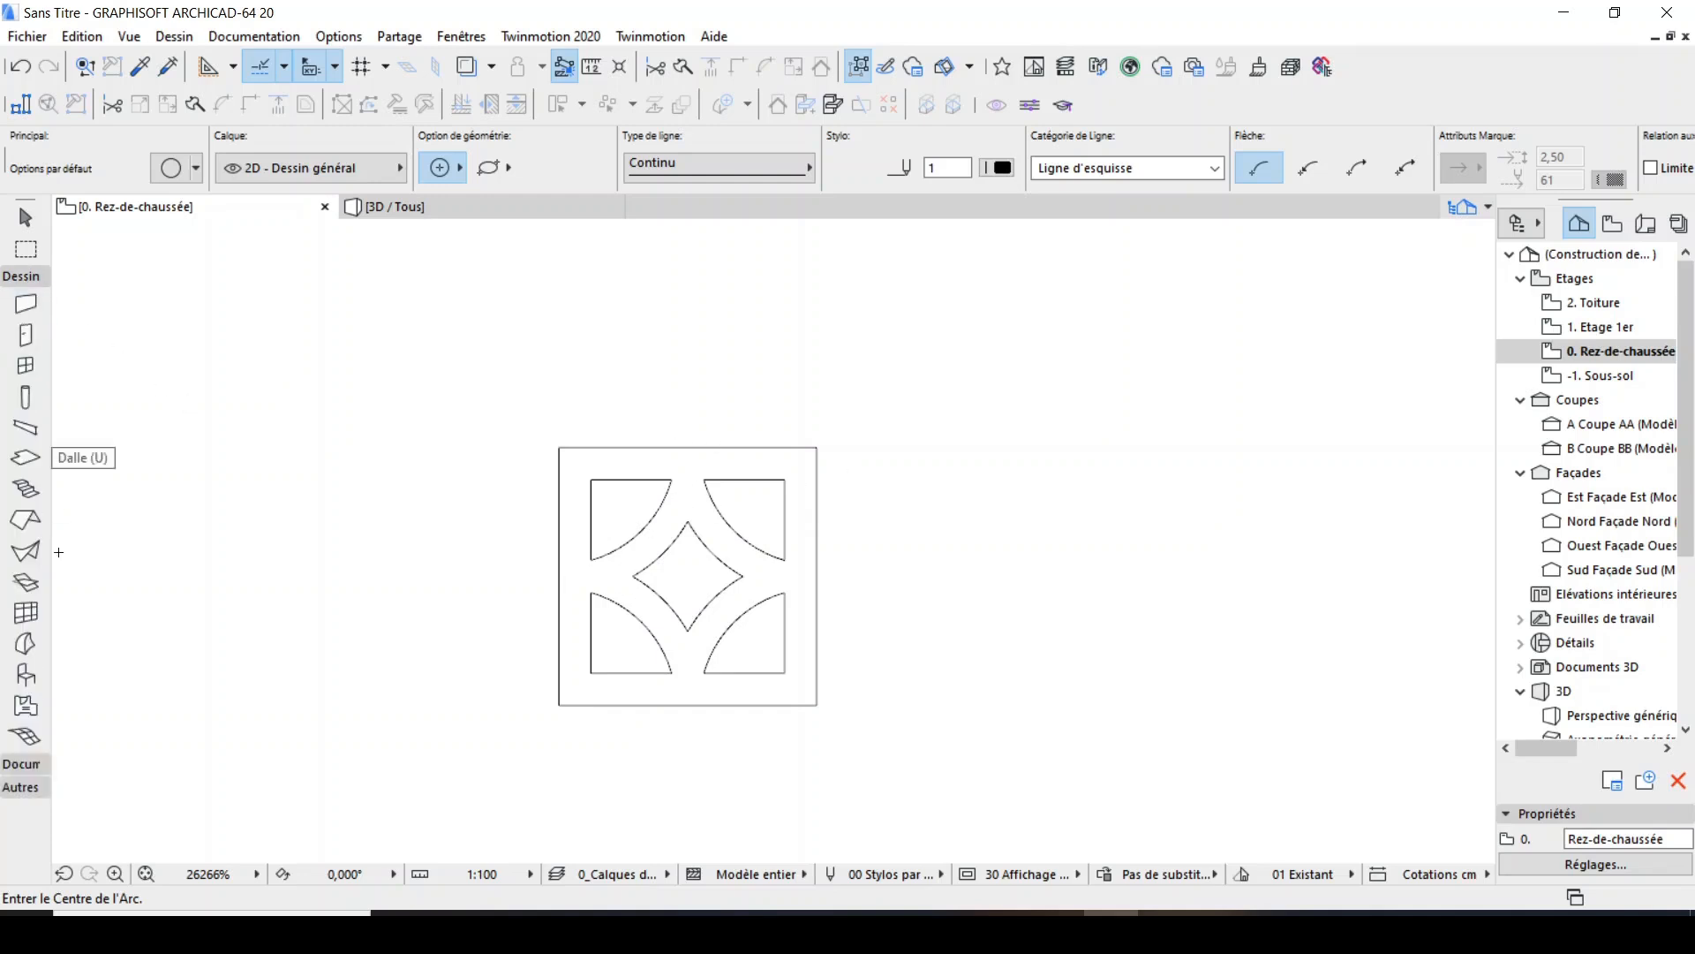
pyautogui.click(13, 466)
pyautogui.click(170, 167)
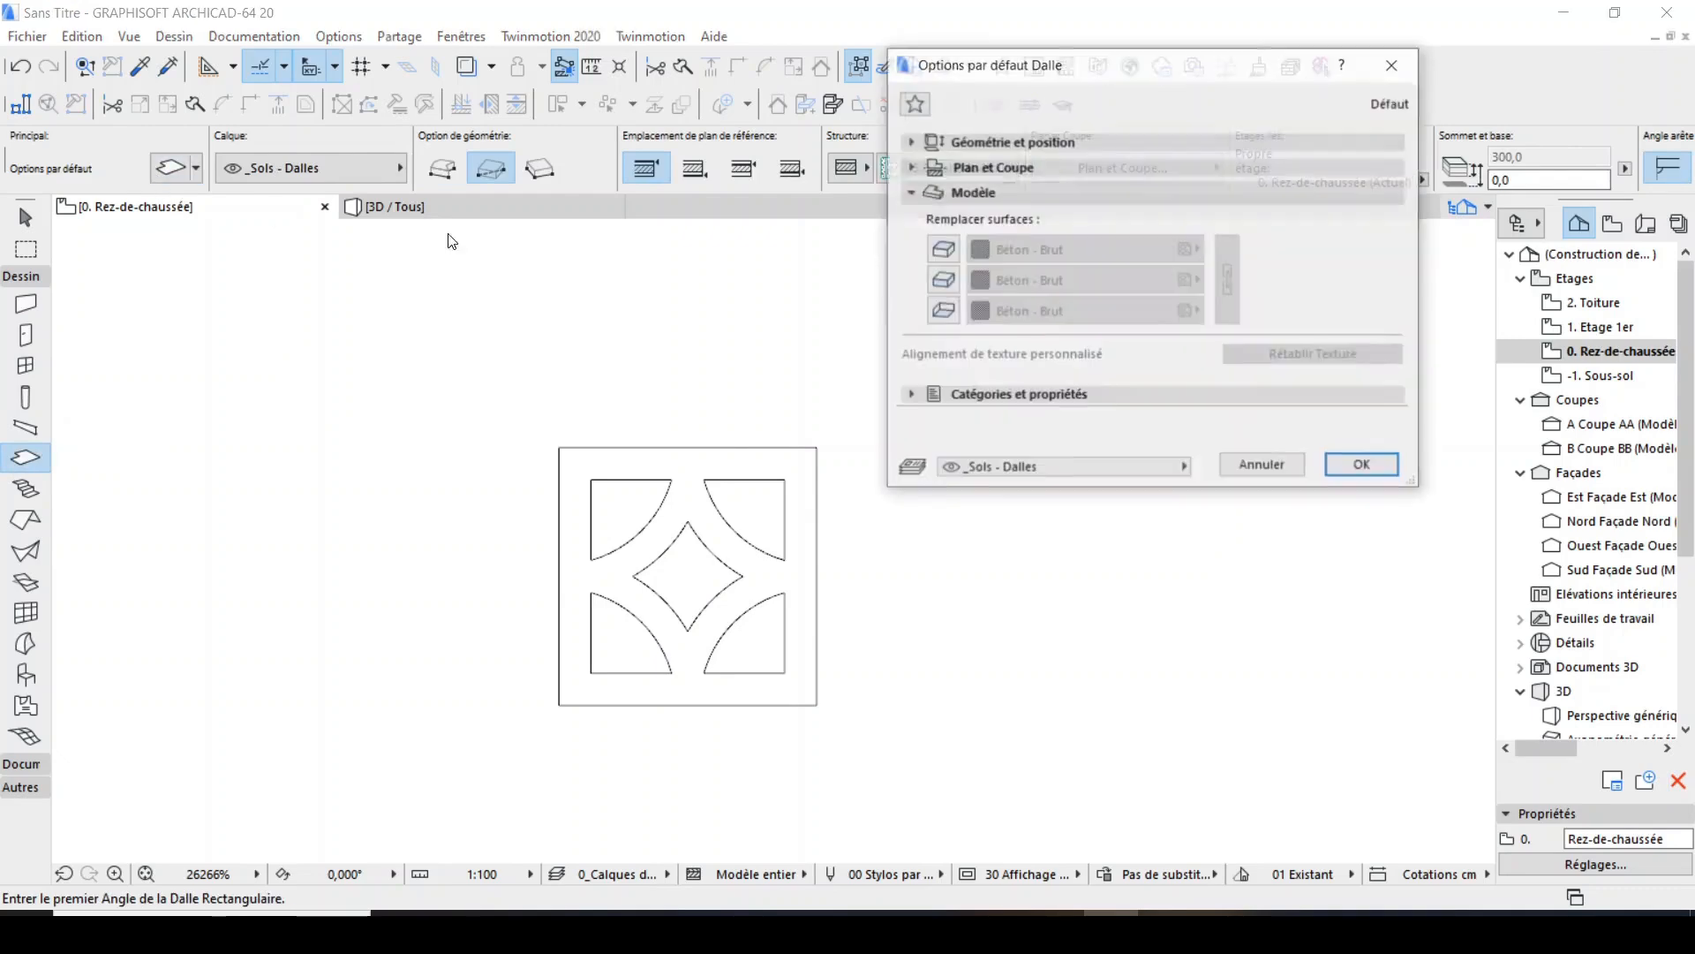
pyautogui.click(996, 140)
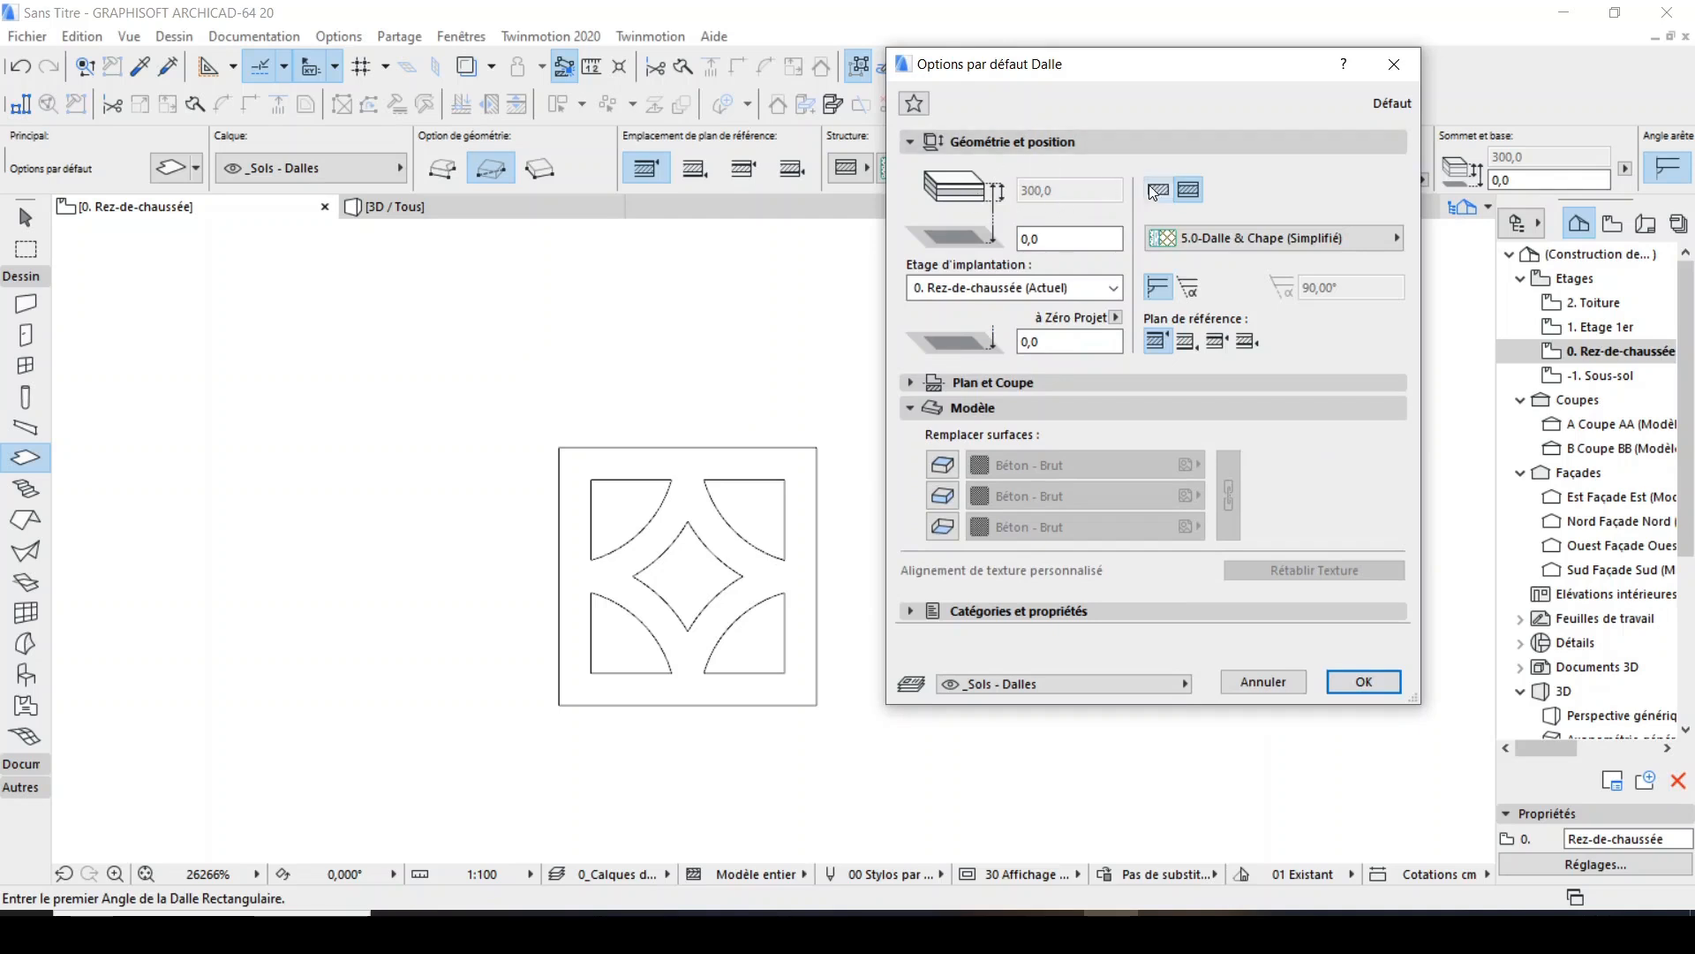
pyautogui.click(1157, 191)
pyautogui.click(1069, 190)
pyautogui.doubleClick(1037, 190)
pyautogui.write('5')
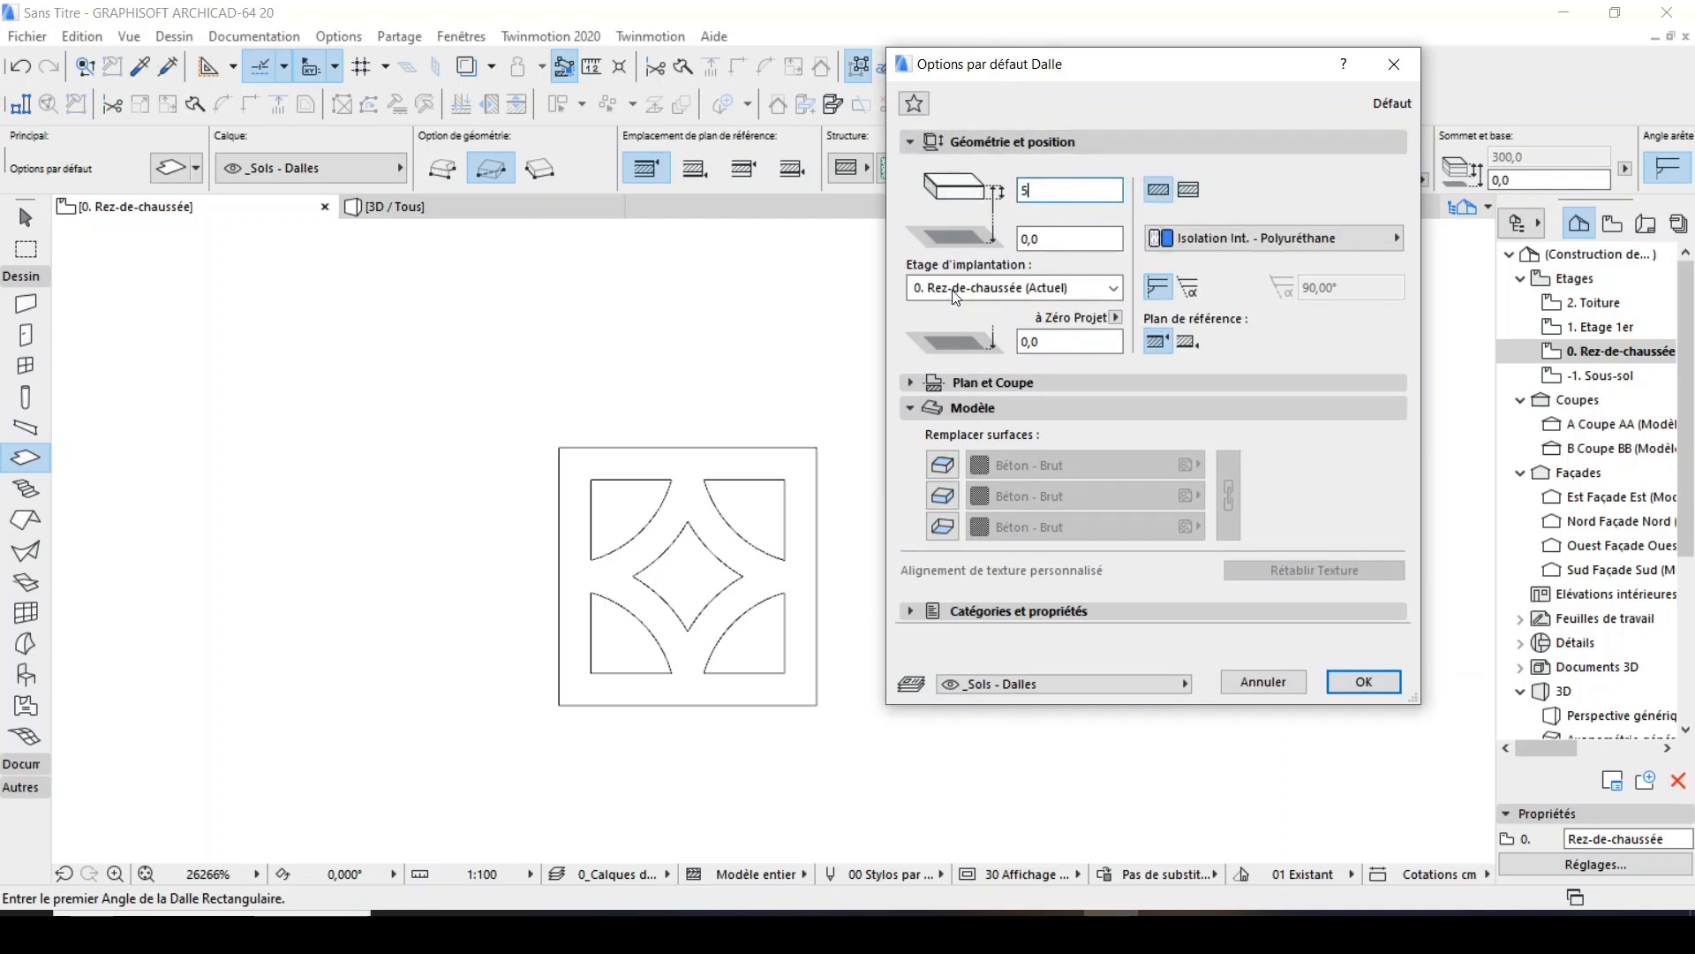
# Override all three slab surfaces with the linked material Brique - rouge and accept the slab defaults.
pyautogui.click(942, 468)
pyautogui.click(940, 500)
pyautogui.click(942, 527)
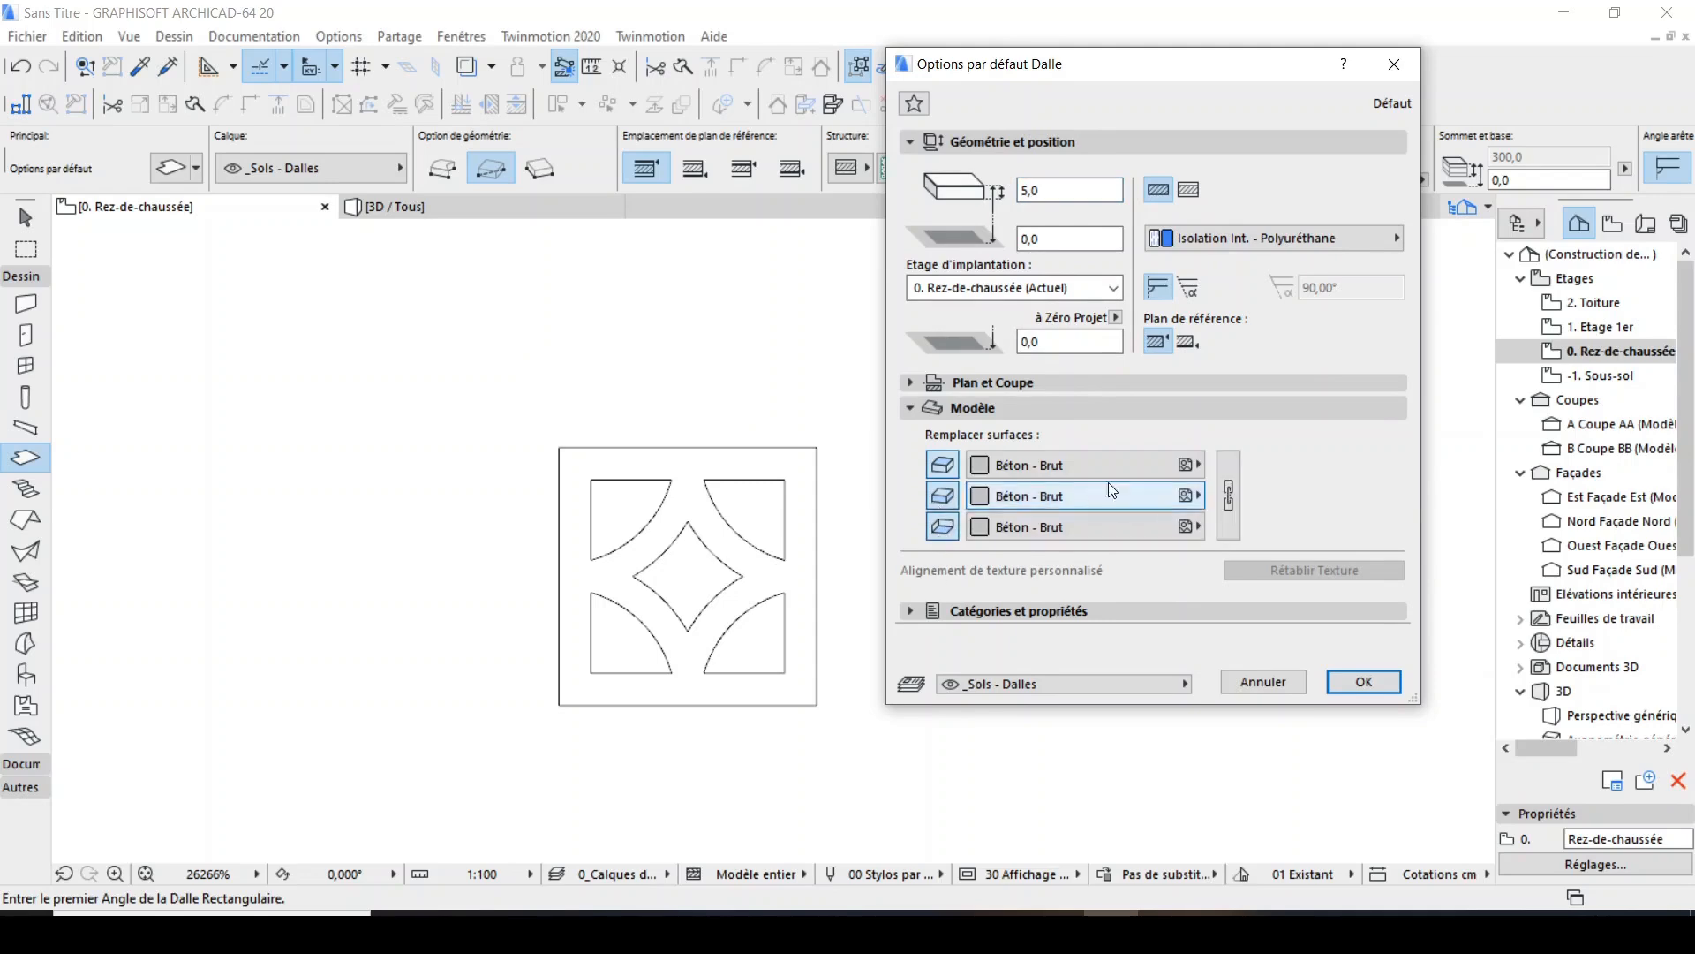
pyautogui.click(1128, 473)
pyautogui.click(599, 659)
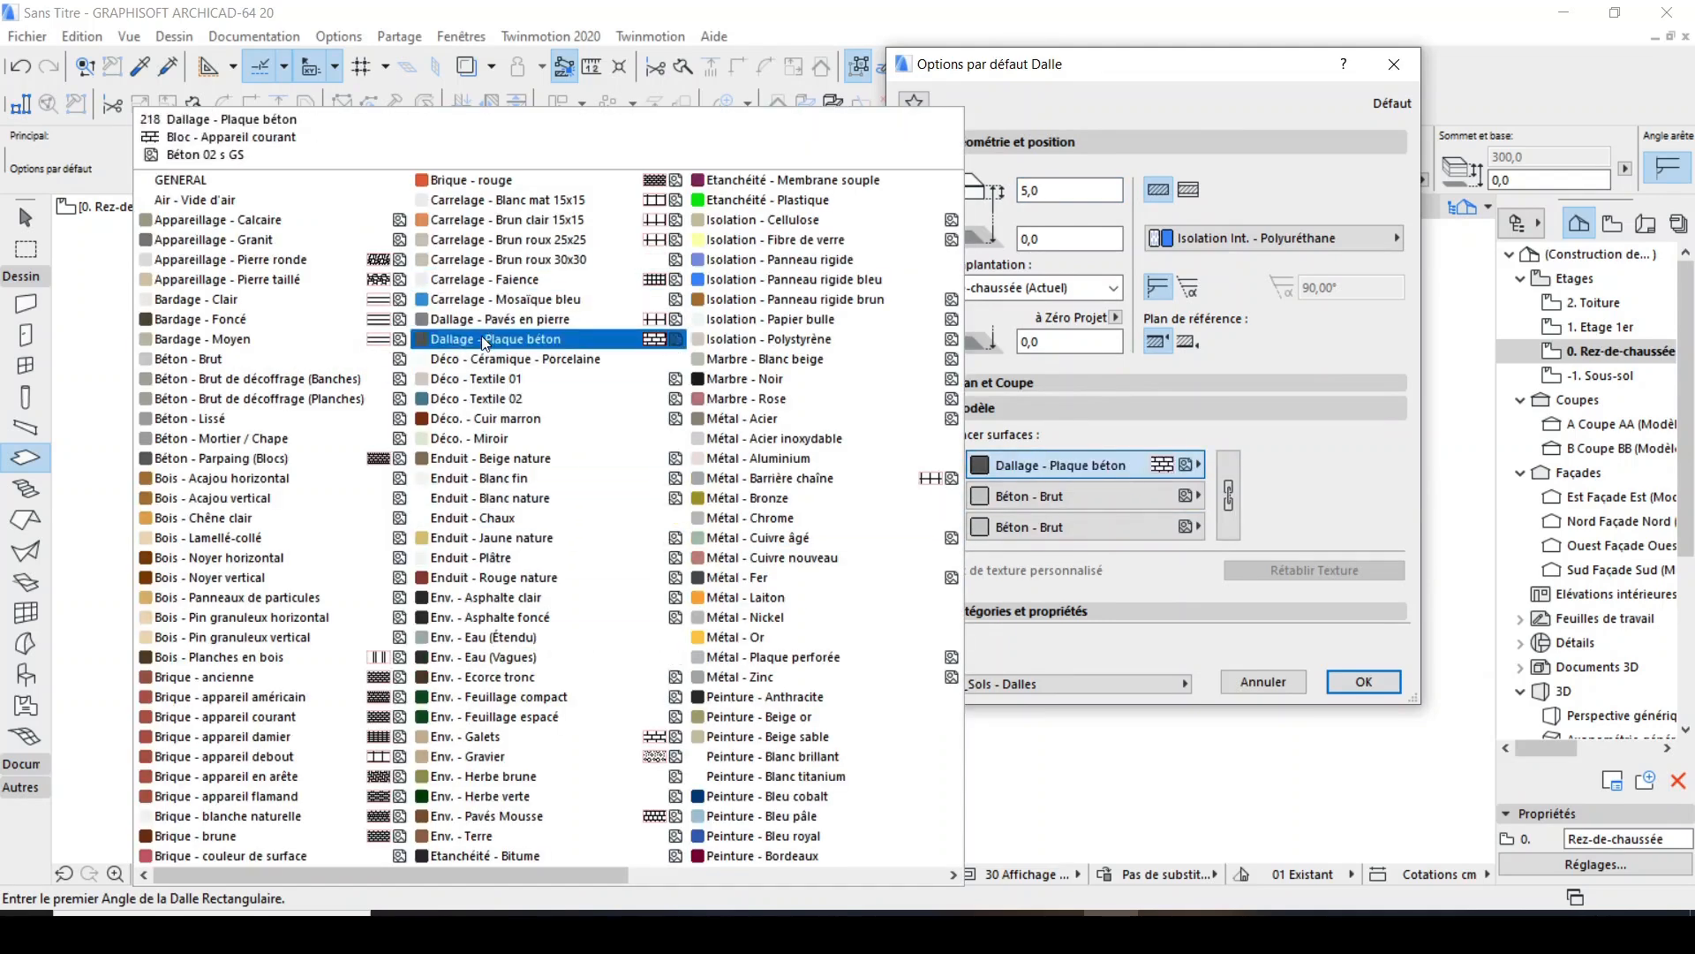
pyautogui.click(496, 180)
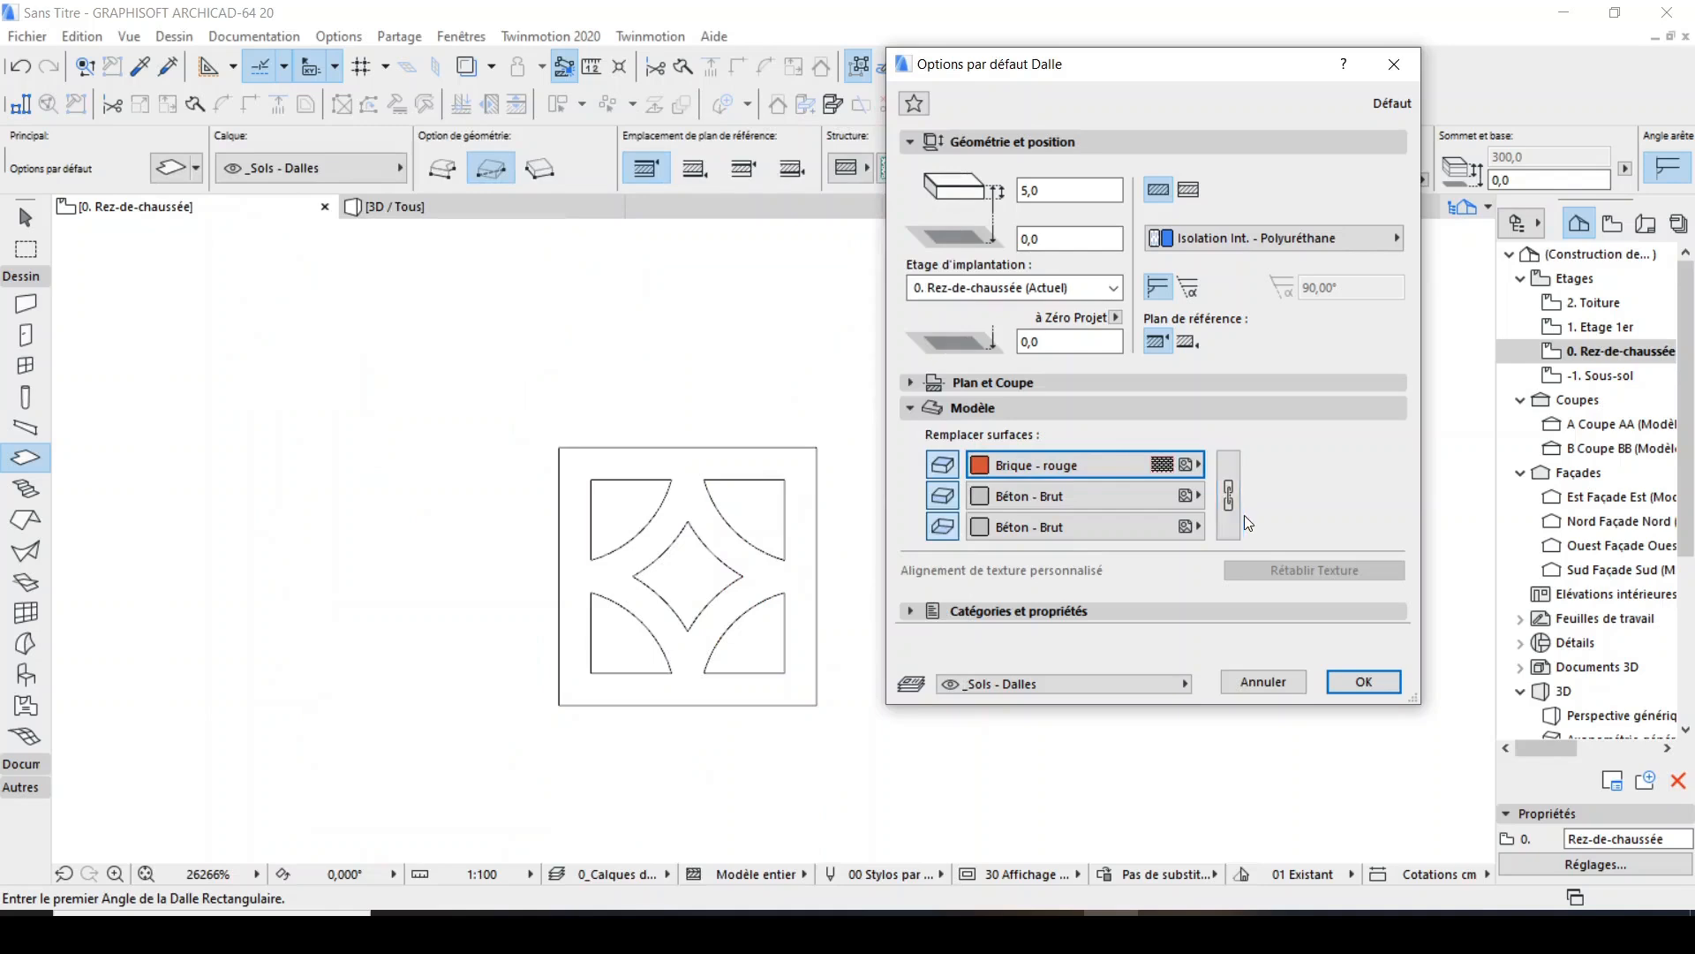
pyautogui.click(1229, 490)
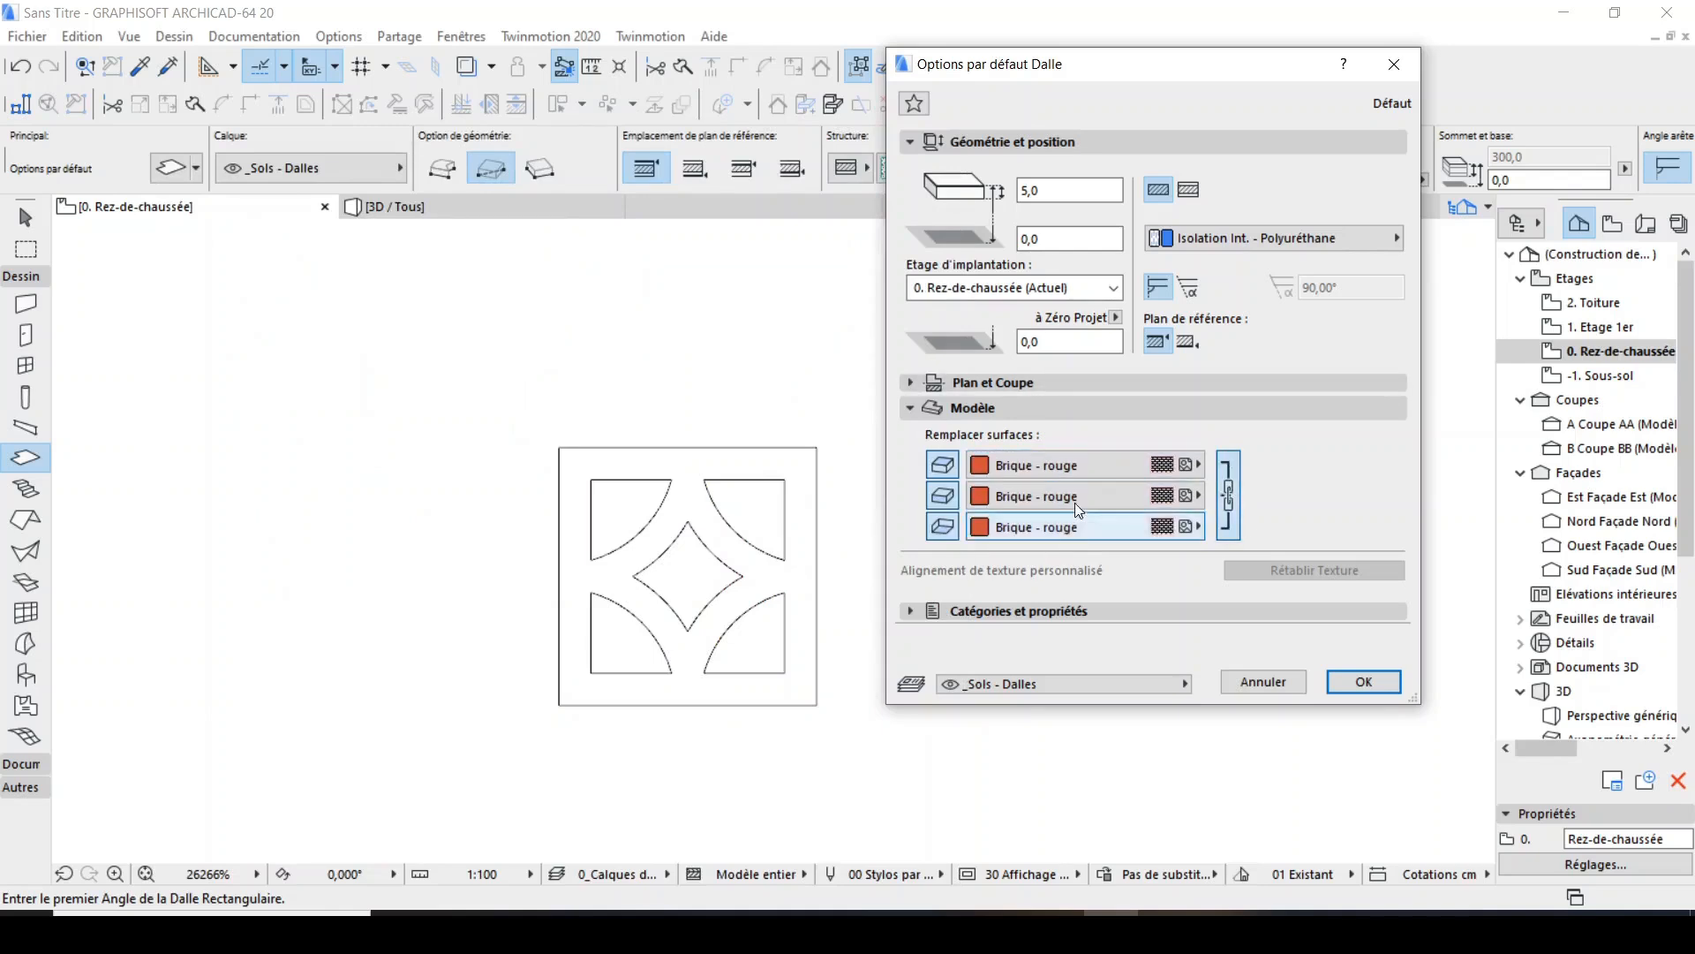
pyautogui.click(1365, 683)
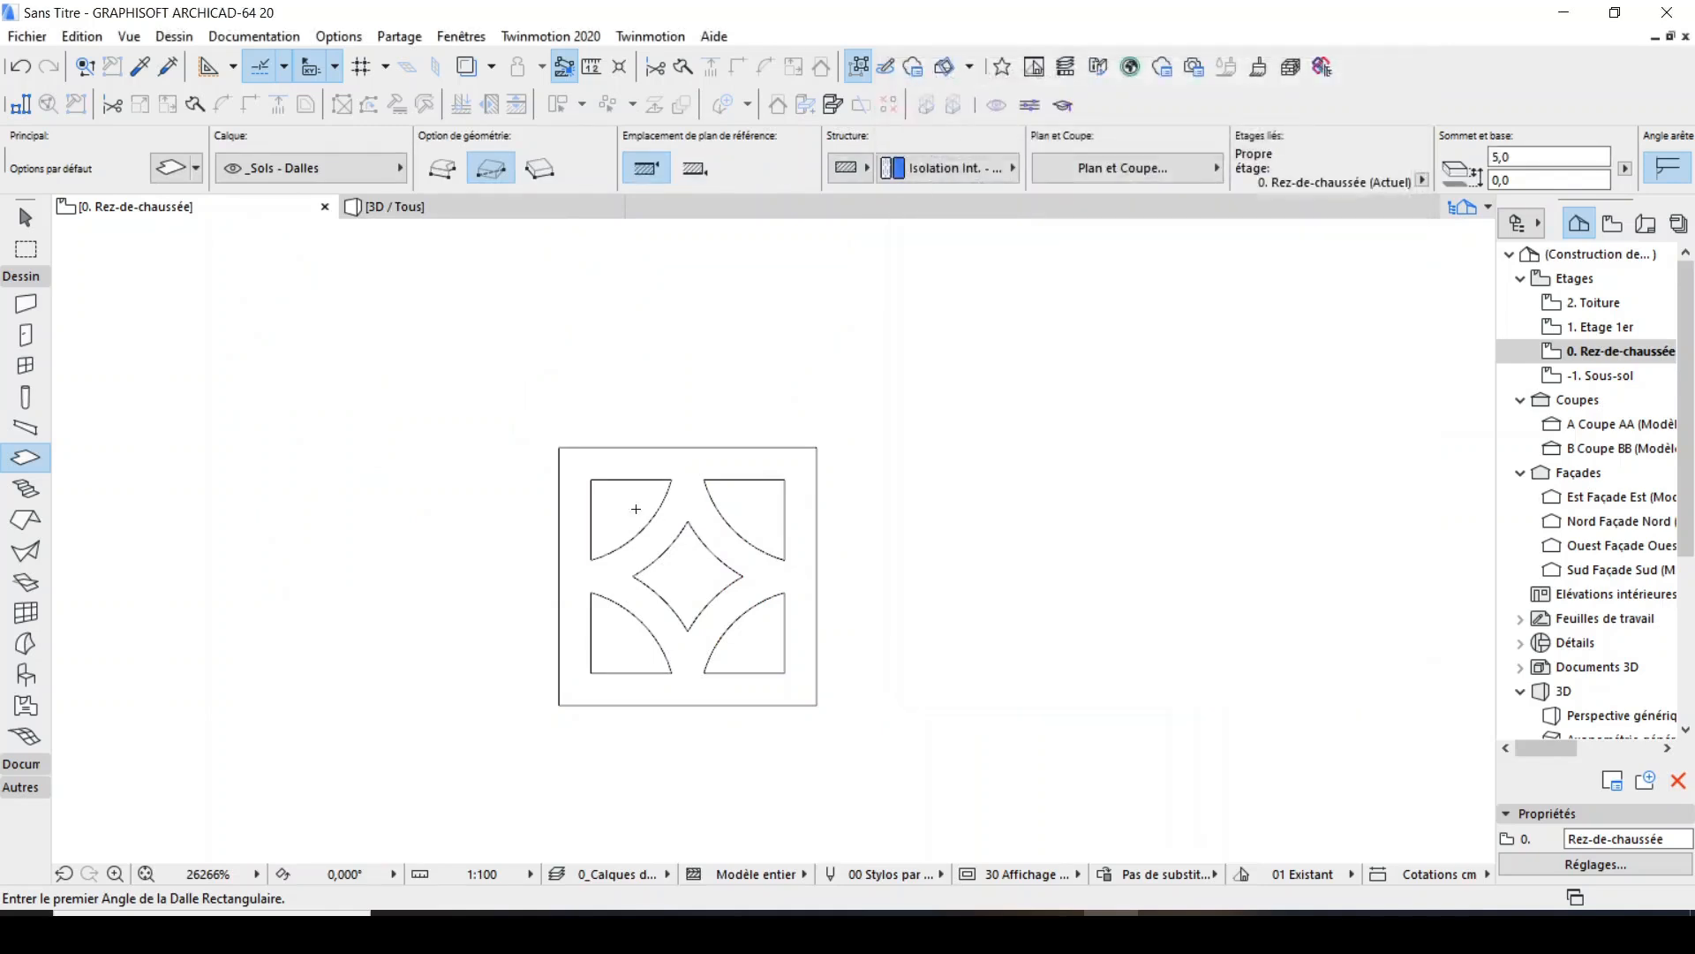
# Place a rectangular slab over the panel's outer square, from its upper-left to its lower-right corner.
pyautogui.click(558, 443)
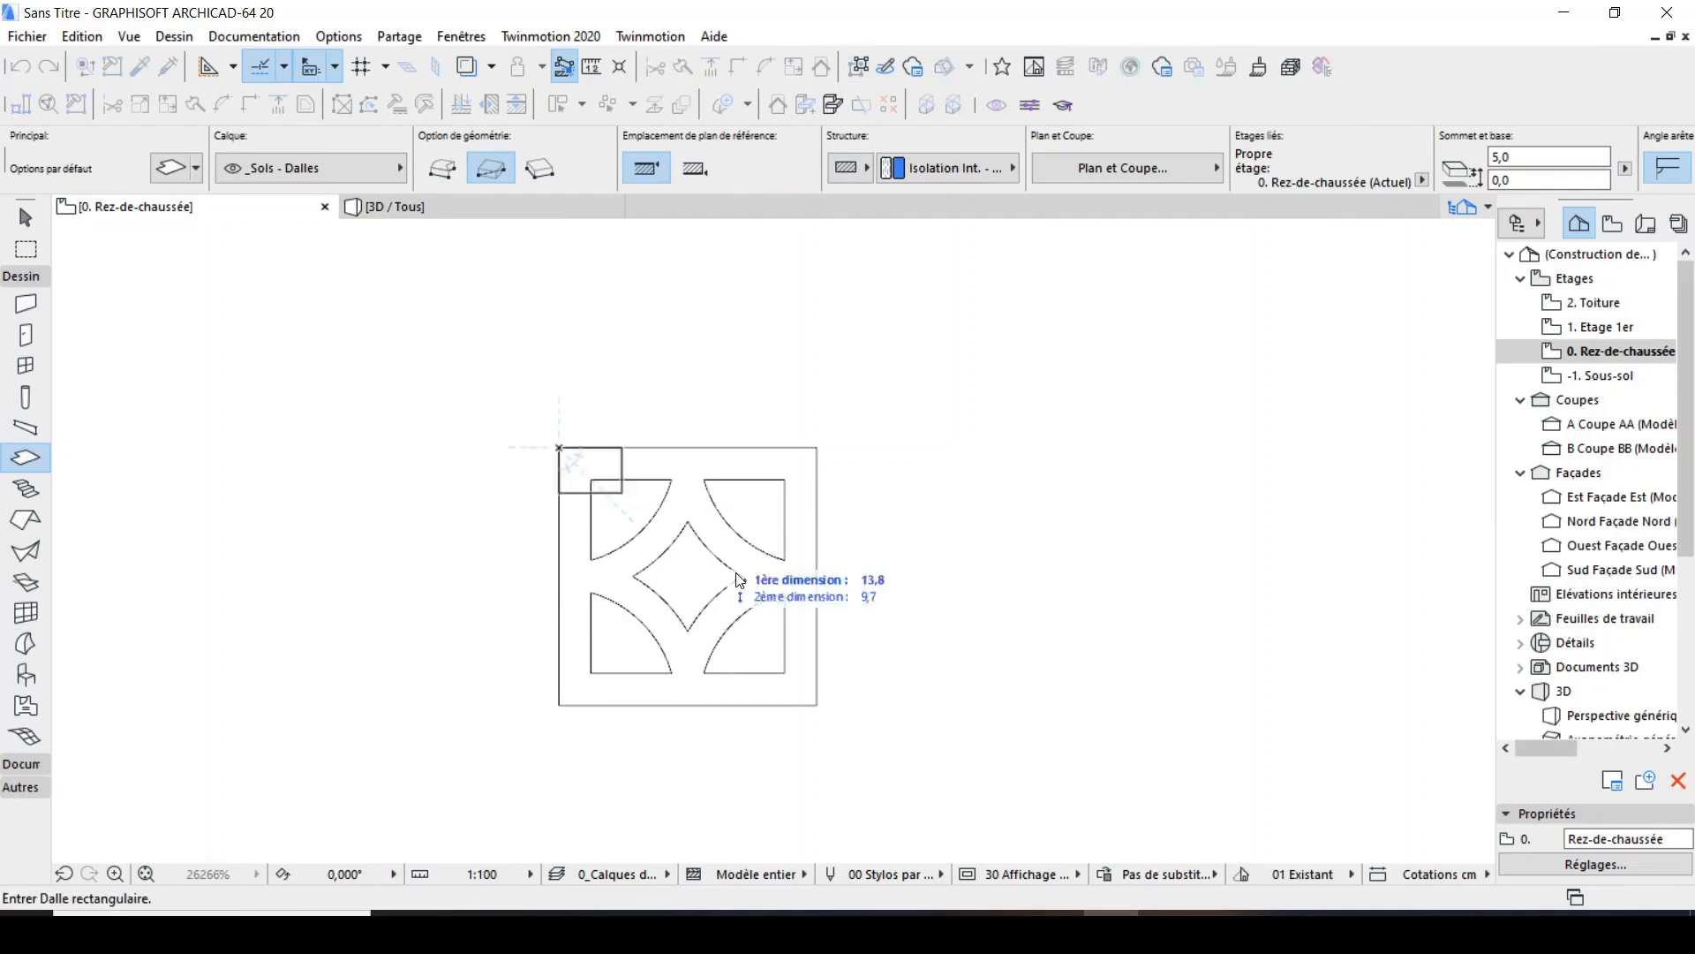
pyautogui.click(818, 705)
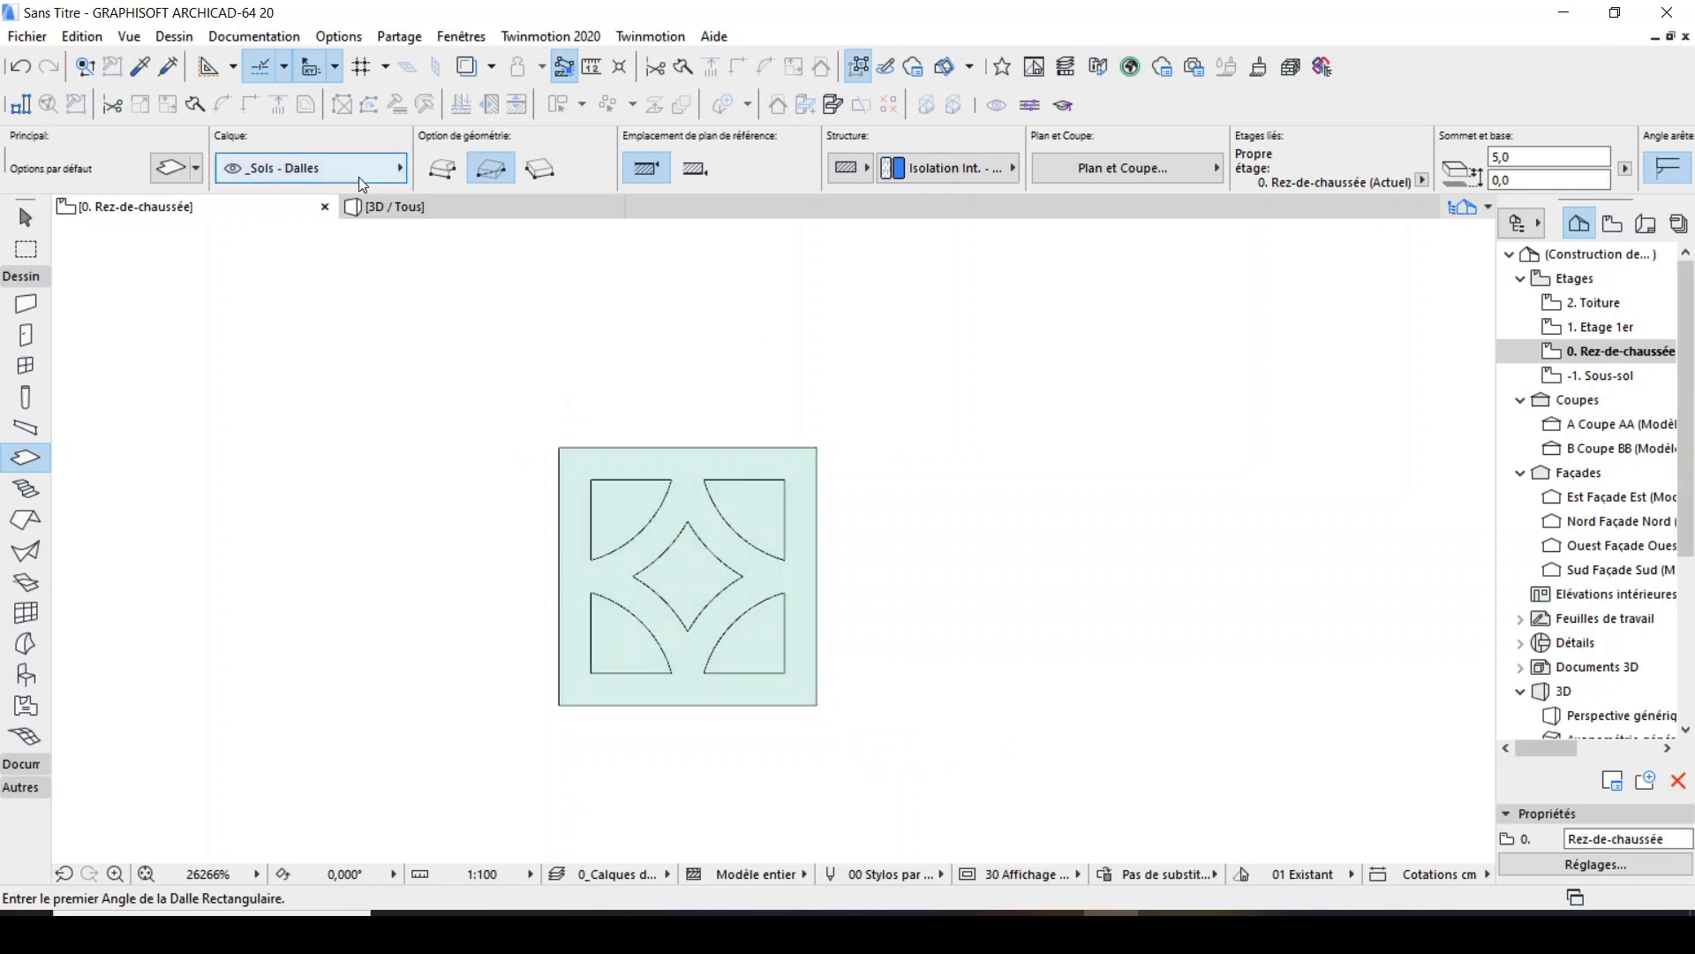
# Examine the solid slab in the 3D perspective and return to the ground-floor plan.
pyautogui.click(389, 206)
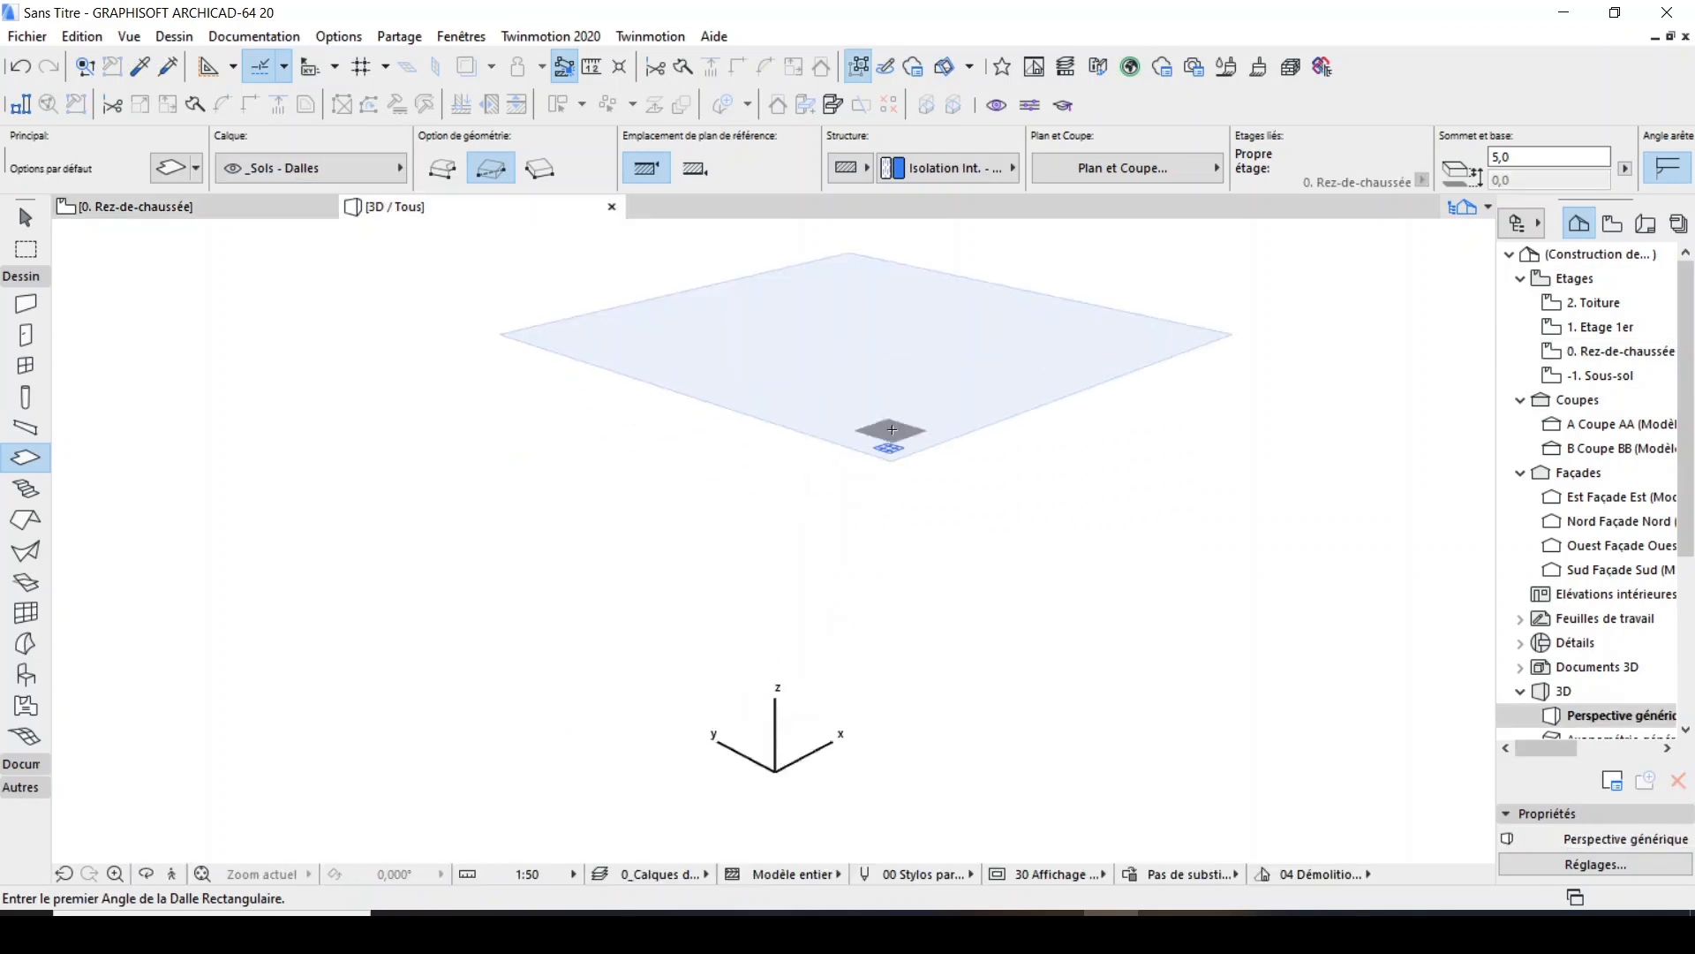
pyautogui.scroll(6, 770, 660)
pyautogui.scroll(-5, 728, 459)
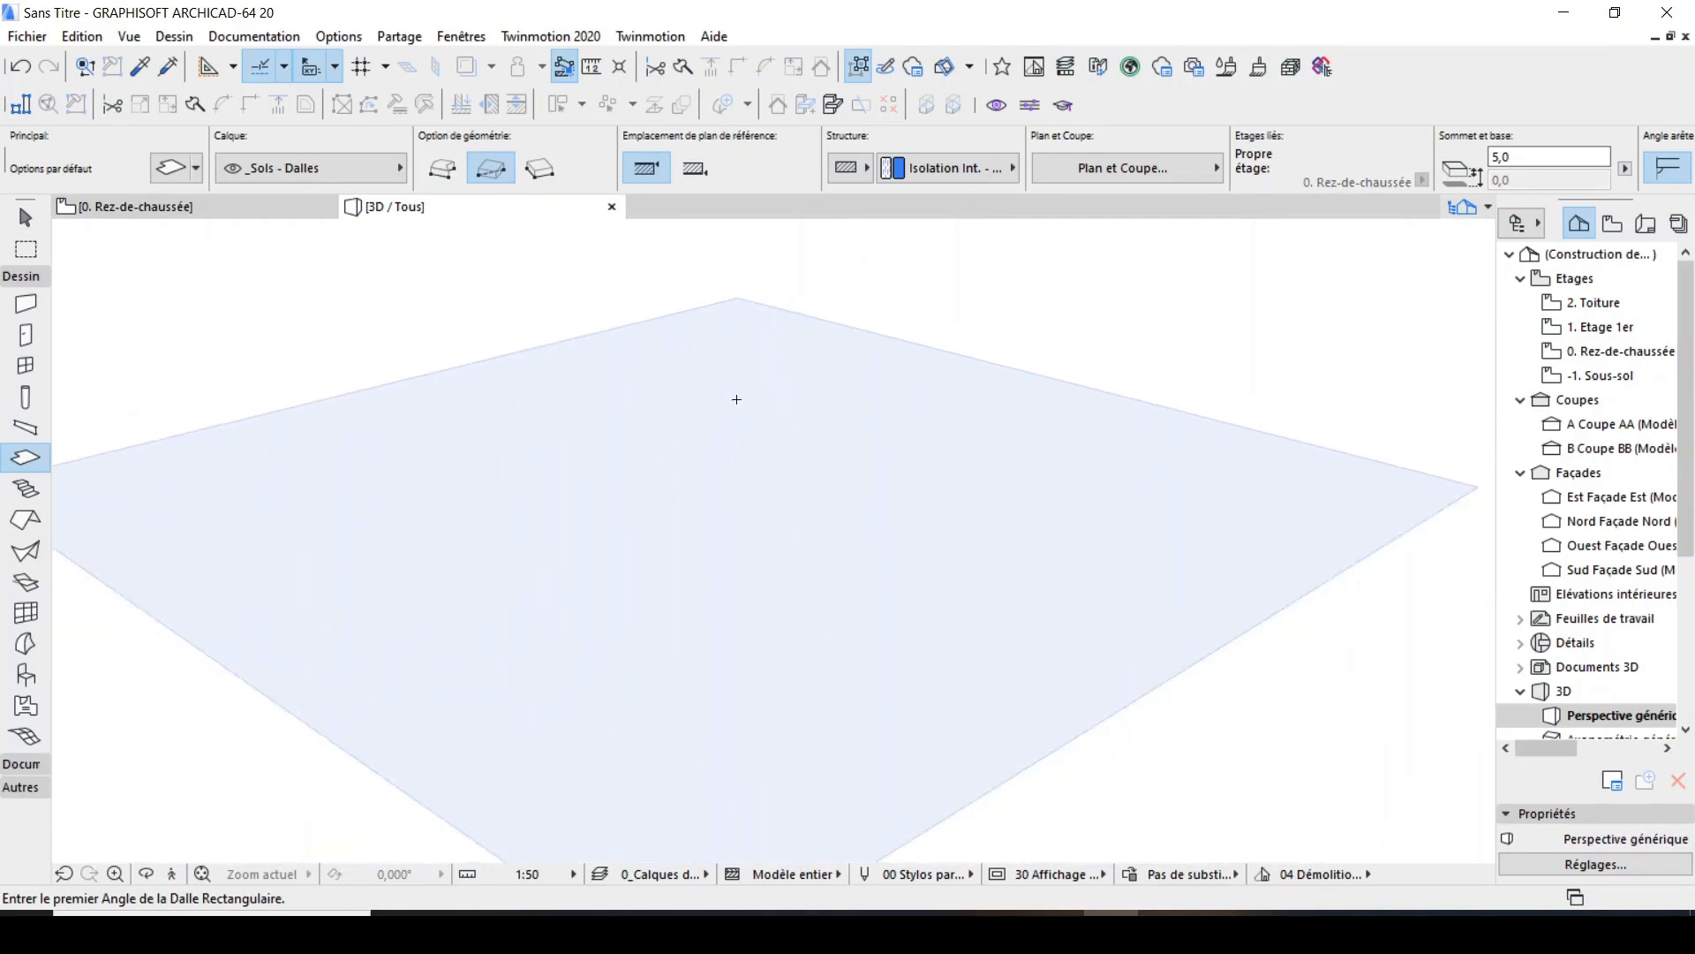
pyautogui.click(177, 874)
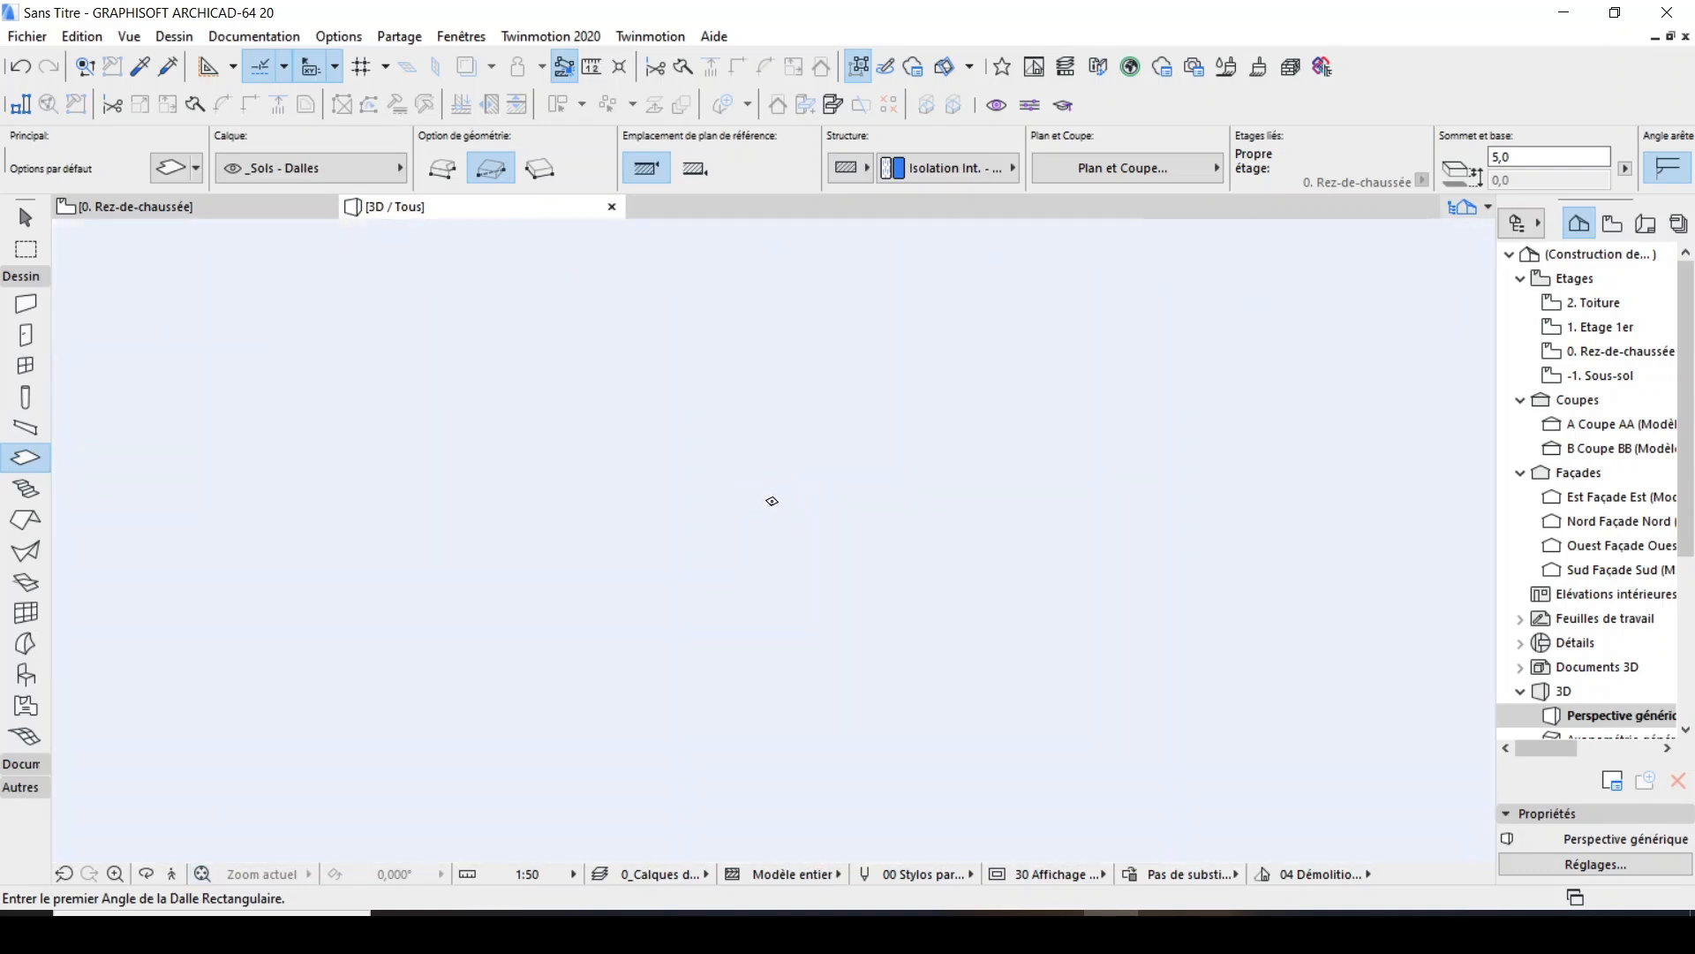
pyautogui.scroll(6, 770, 516)
pyautogui.scroll(-5, 784, 513)
pyautogui.moveTo(828, 490); pyautogui.dragTo(689, 556, button='middle')
pyautogui.scroll(3, 687, 558)
pyautogui.scroll(1, 633, 596)
pyautogui.scroll(3, 633, 597)
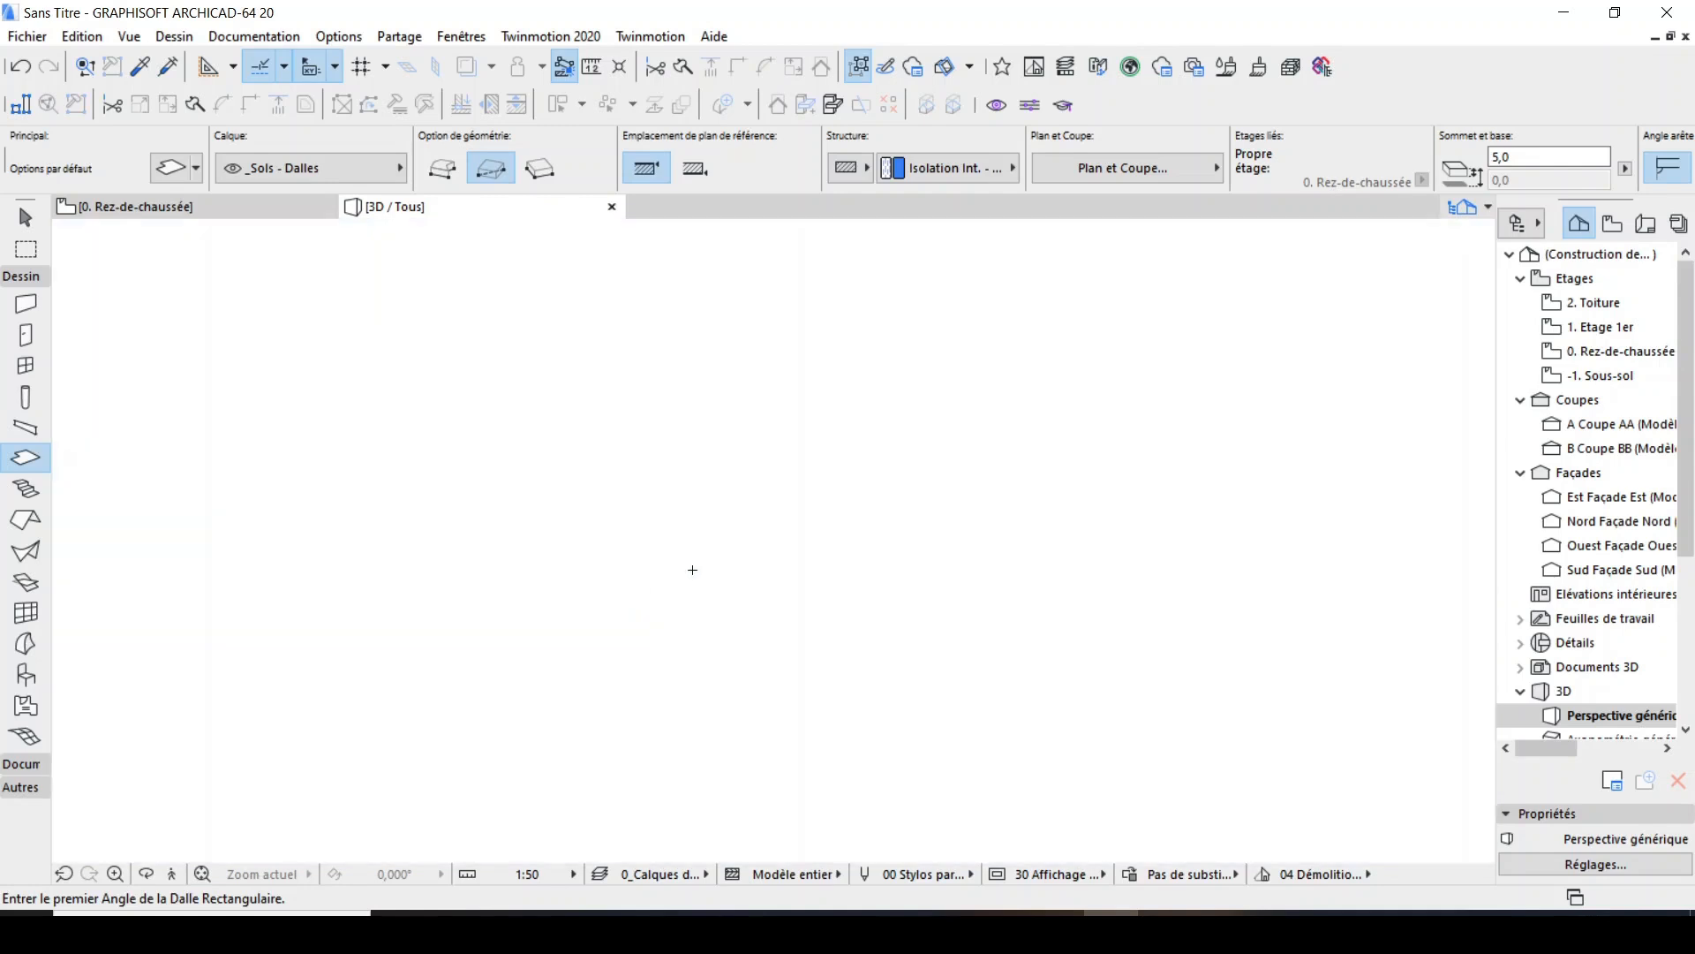
pyautogui.scroll(-3, 681, 605)
pyautogui.scroll(-3, 700, 576)
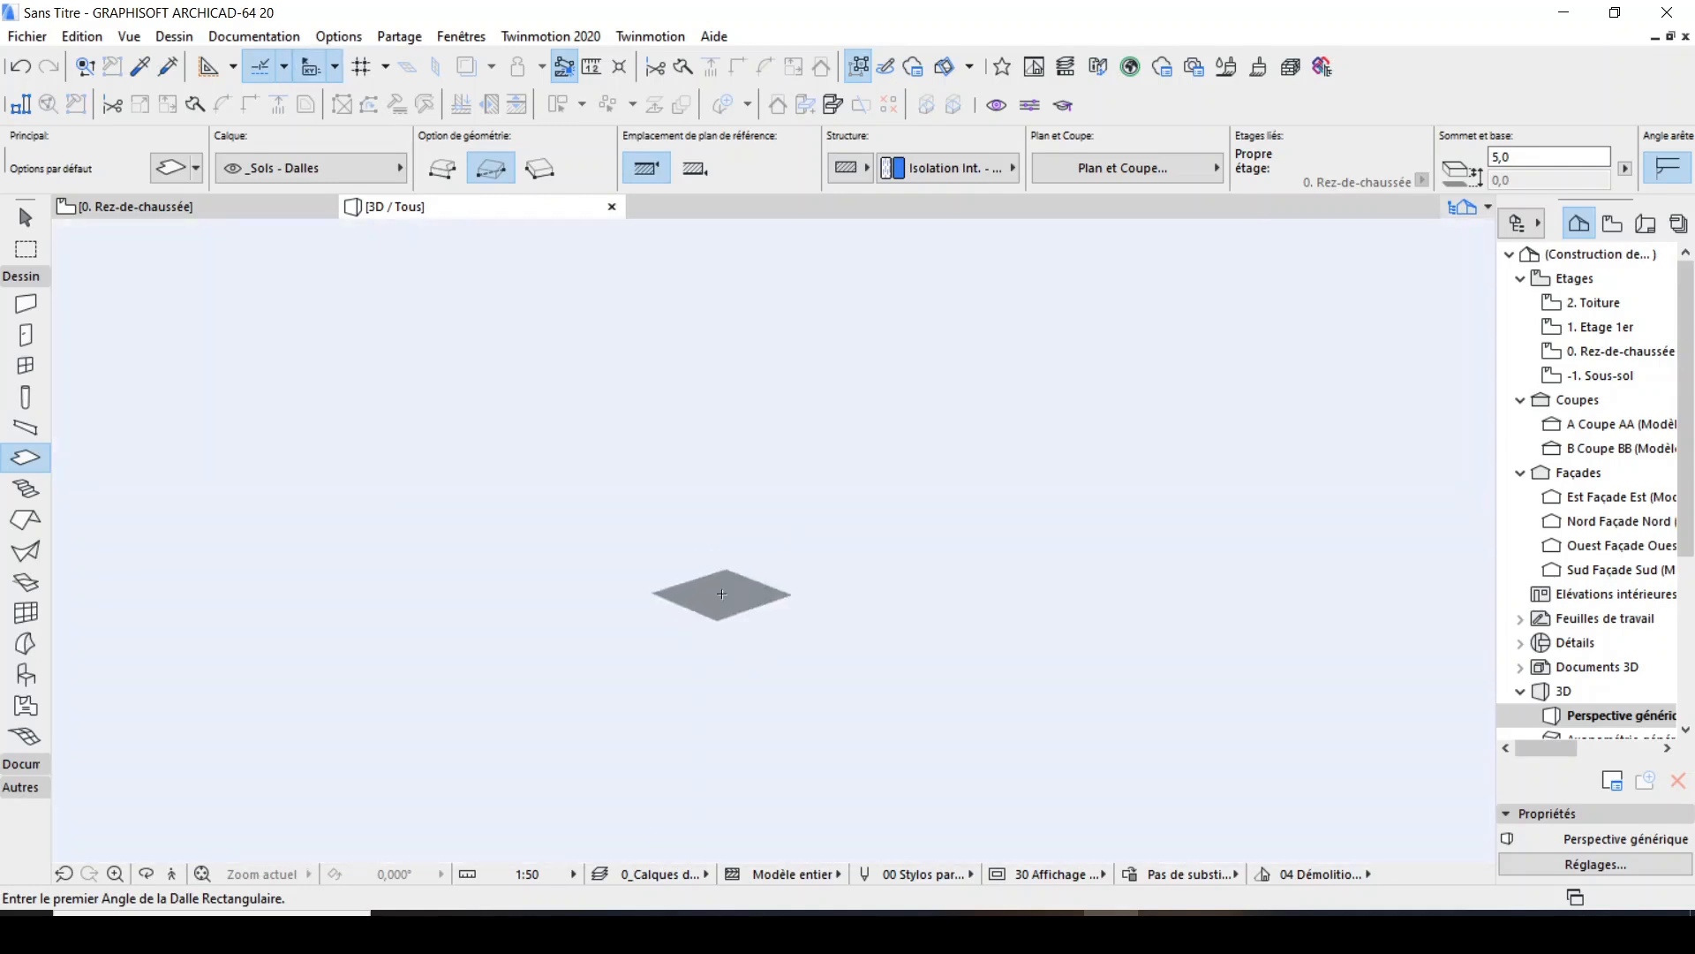
pyautogui.scroll(-2, 723, 595)
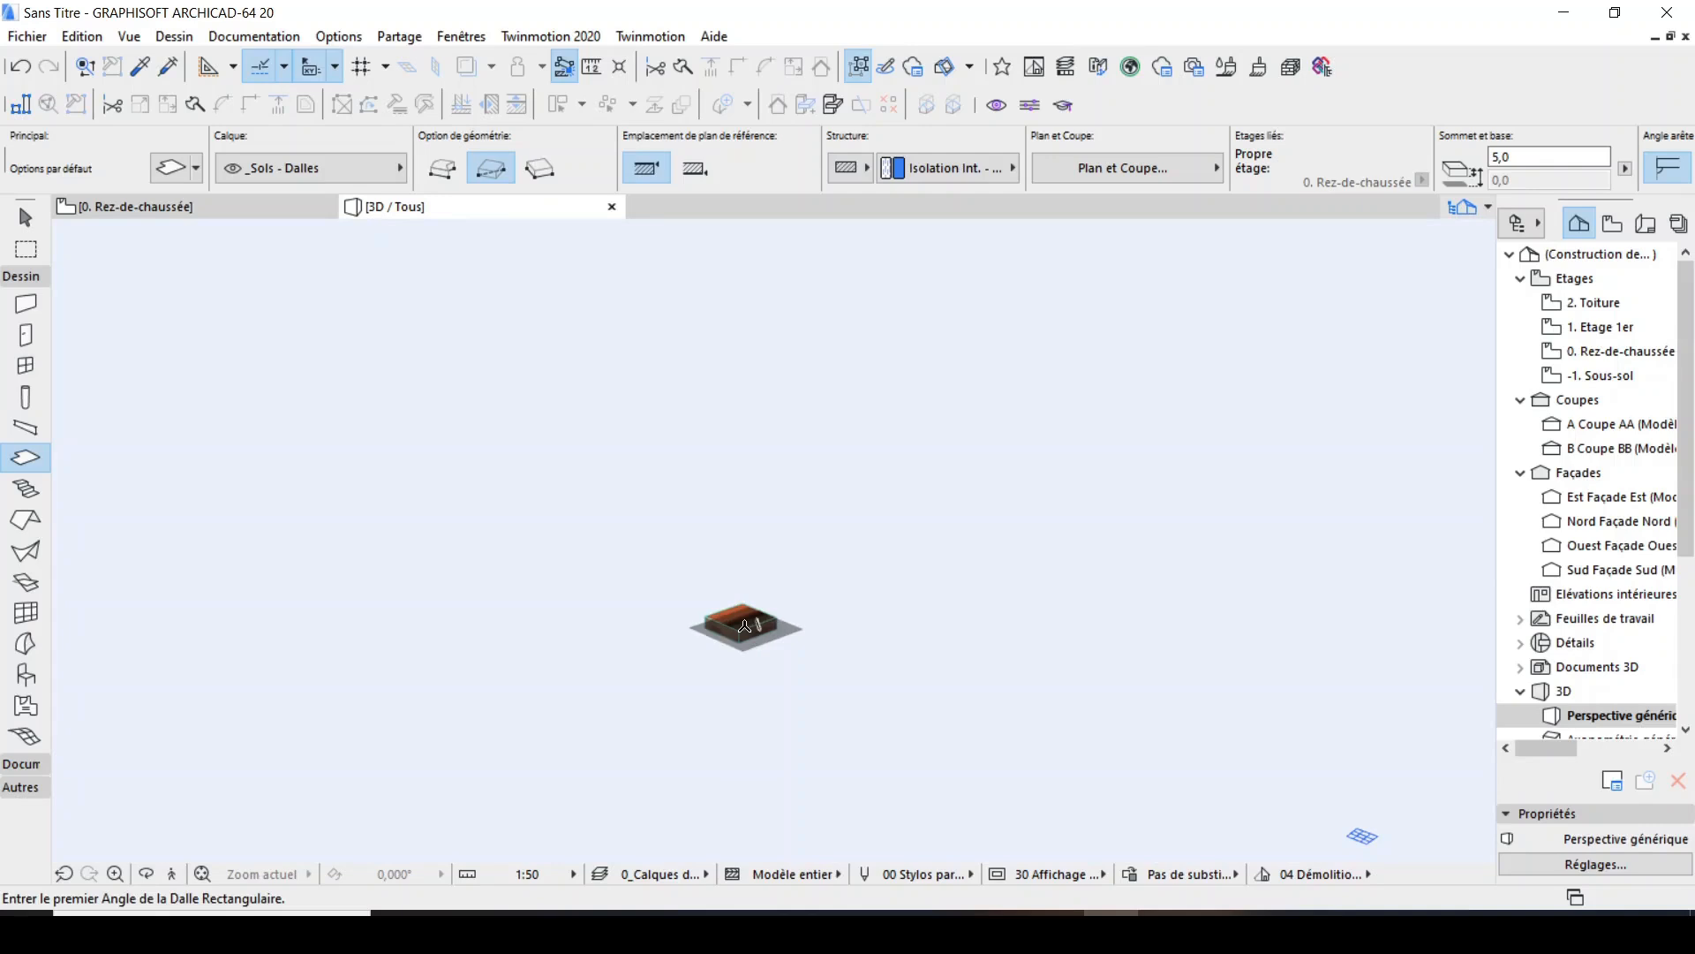
pyautogui.scroll(1, 751, 622)
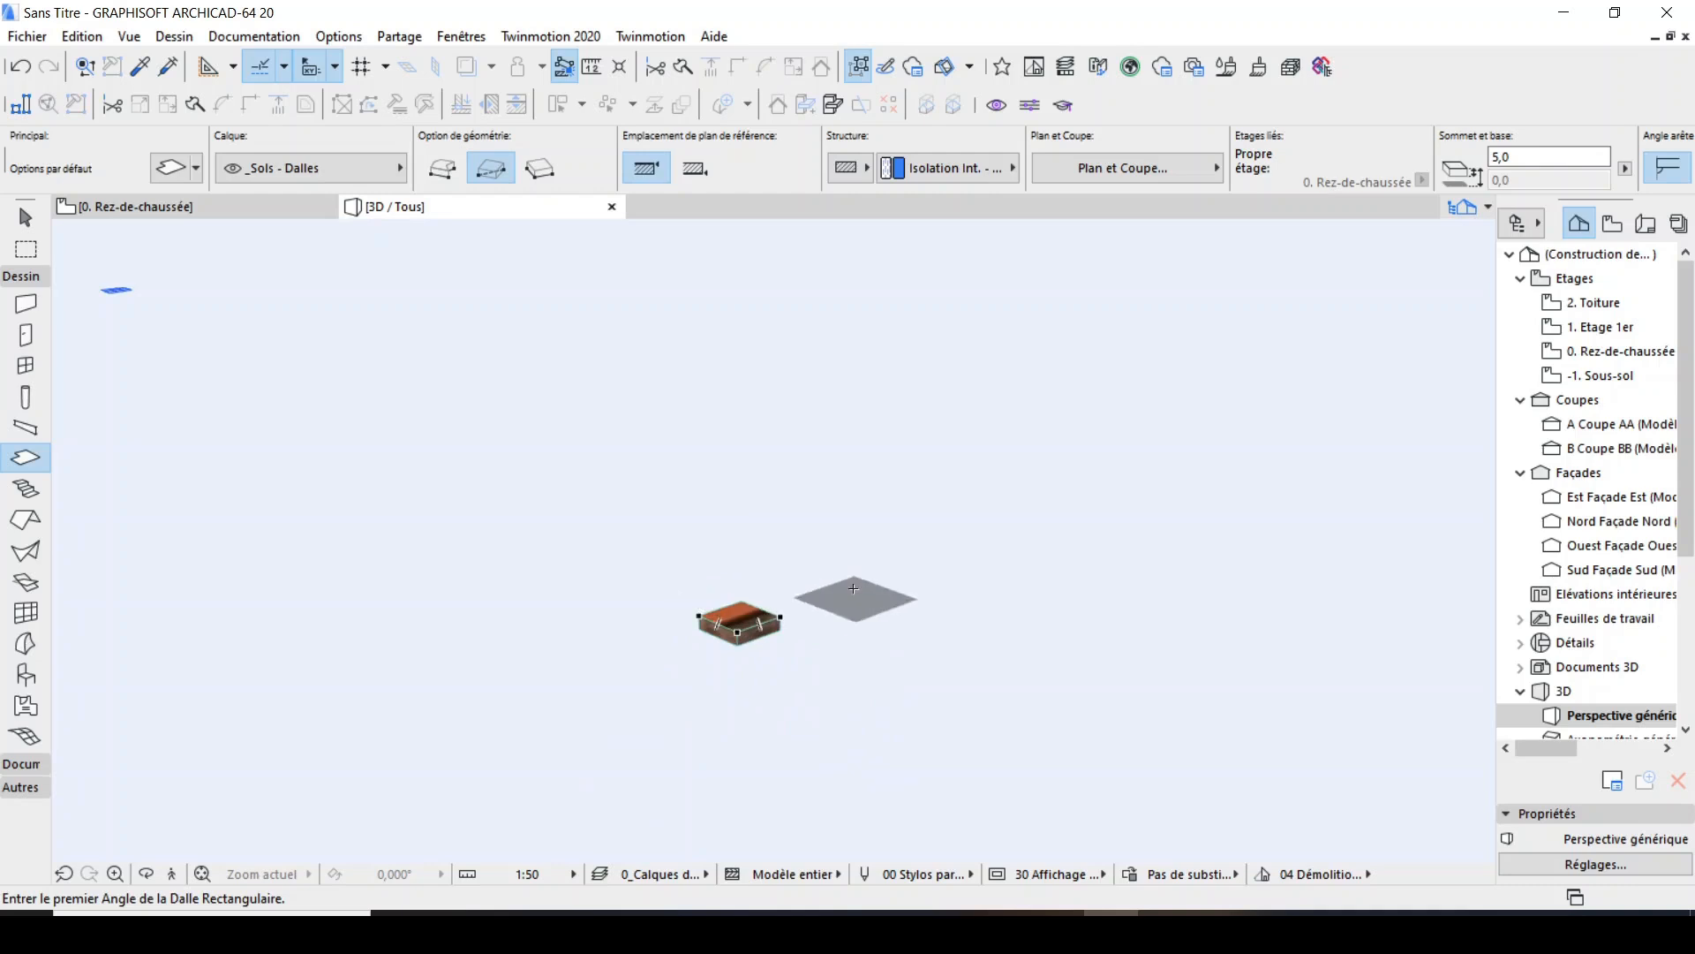
pyautogui.press('F2')
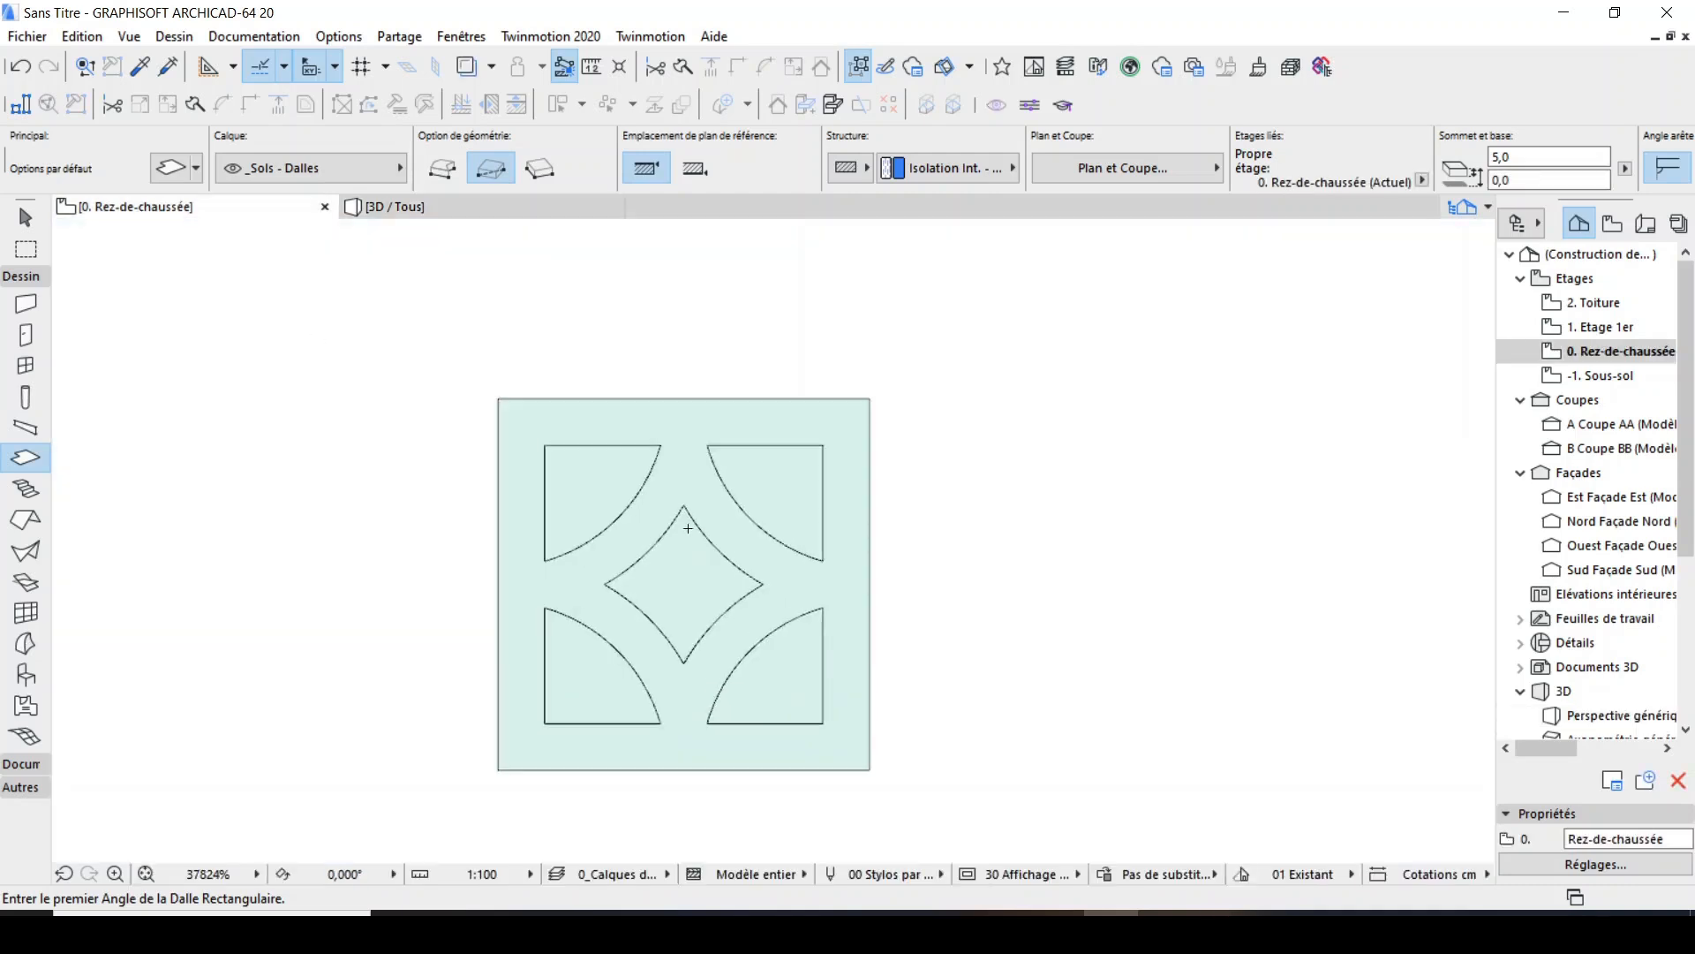
# Subtract the four corner shapes and the central four-pointed shape from the slab by tracing their contours with the Magic Wand.
pyautogui.scroll(-2, 688, 528)
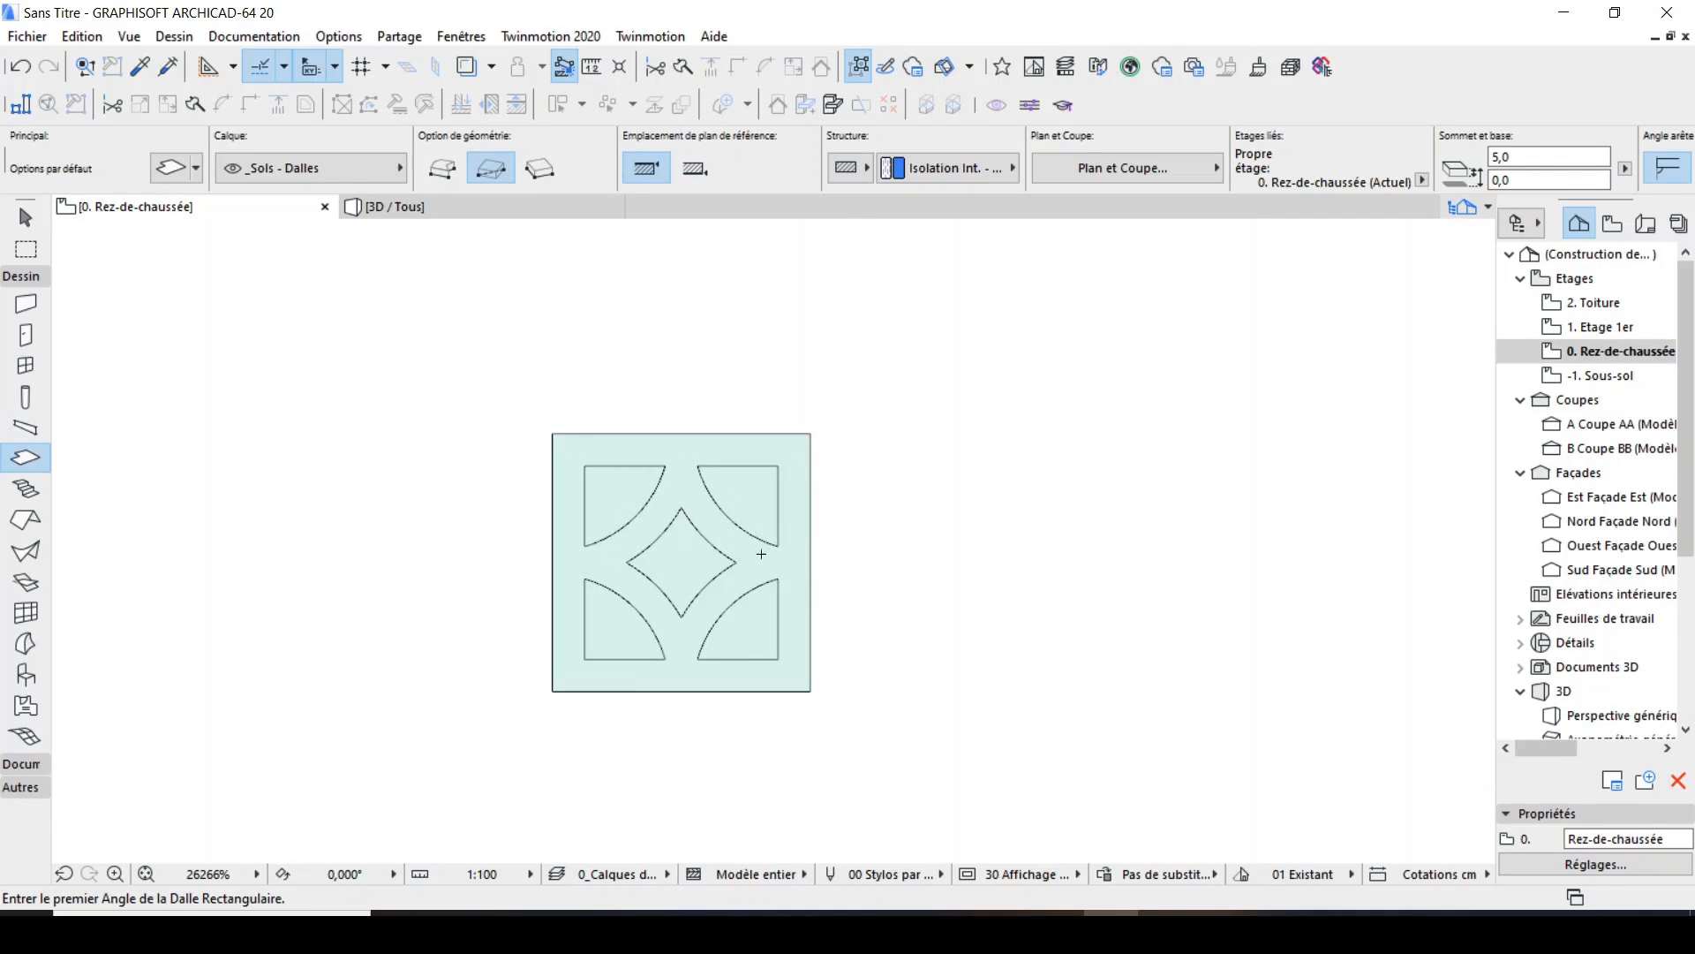
pyautogui.keyDown('shift'); pyautogui.click(811, 506); pyautogui.keyUp('shift')
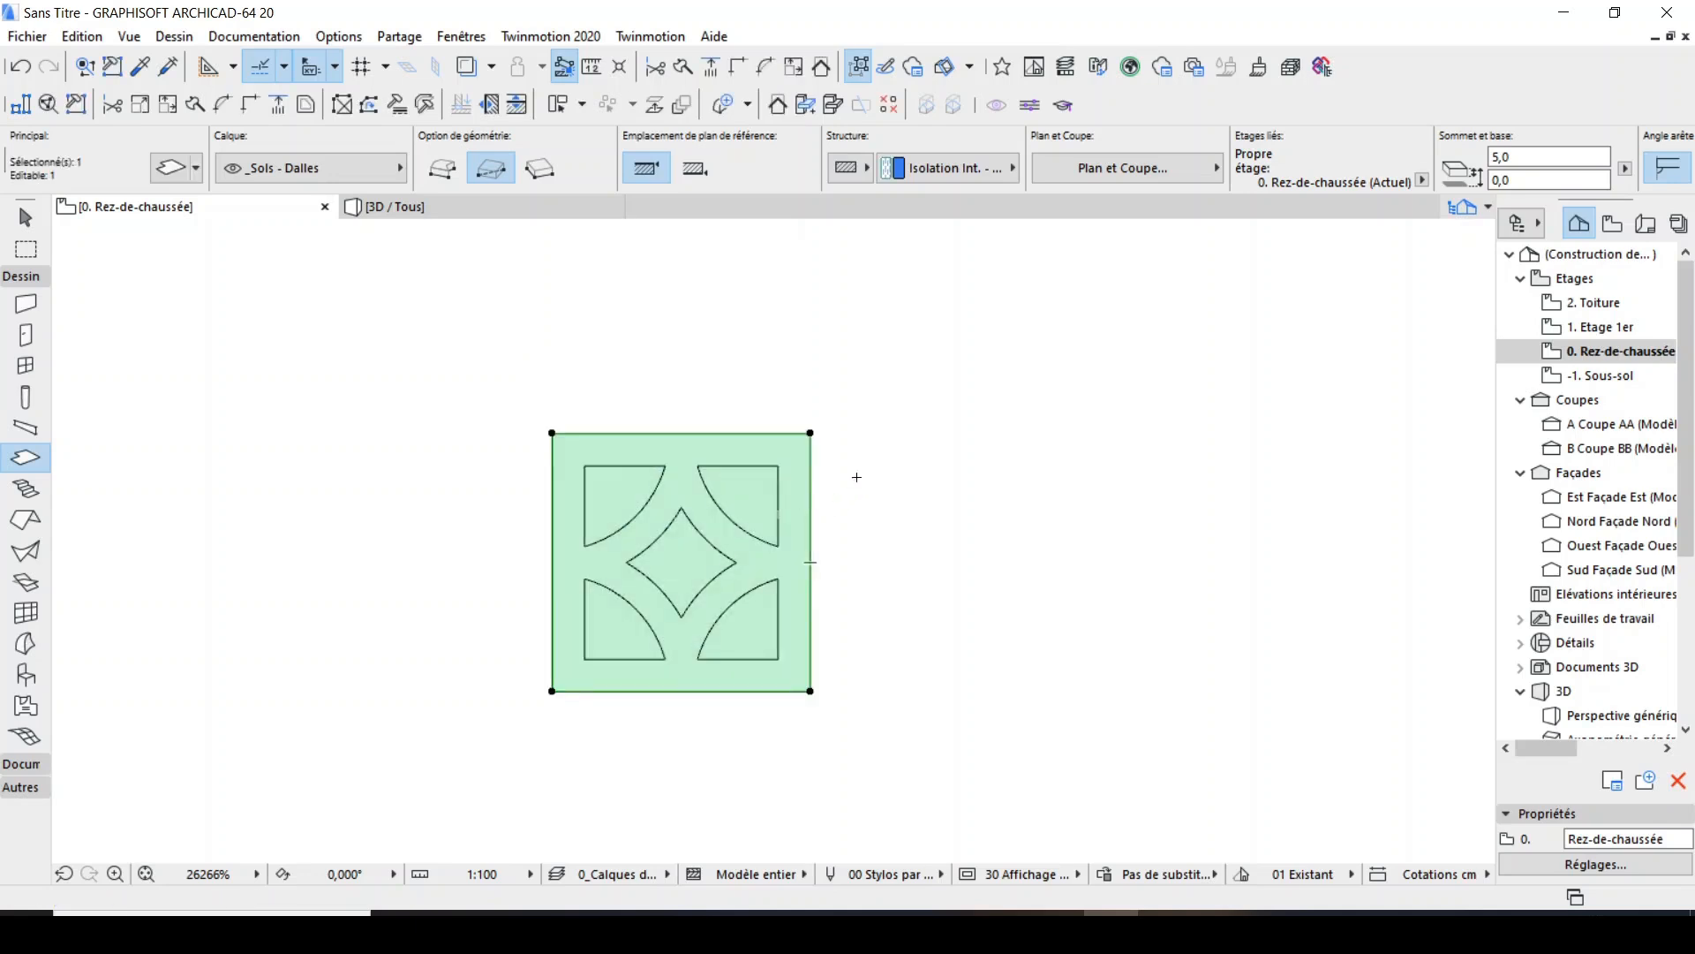
pyautogui.click(644, 434)
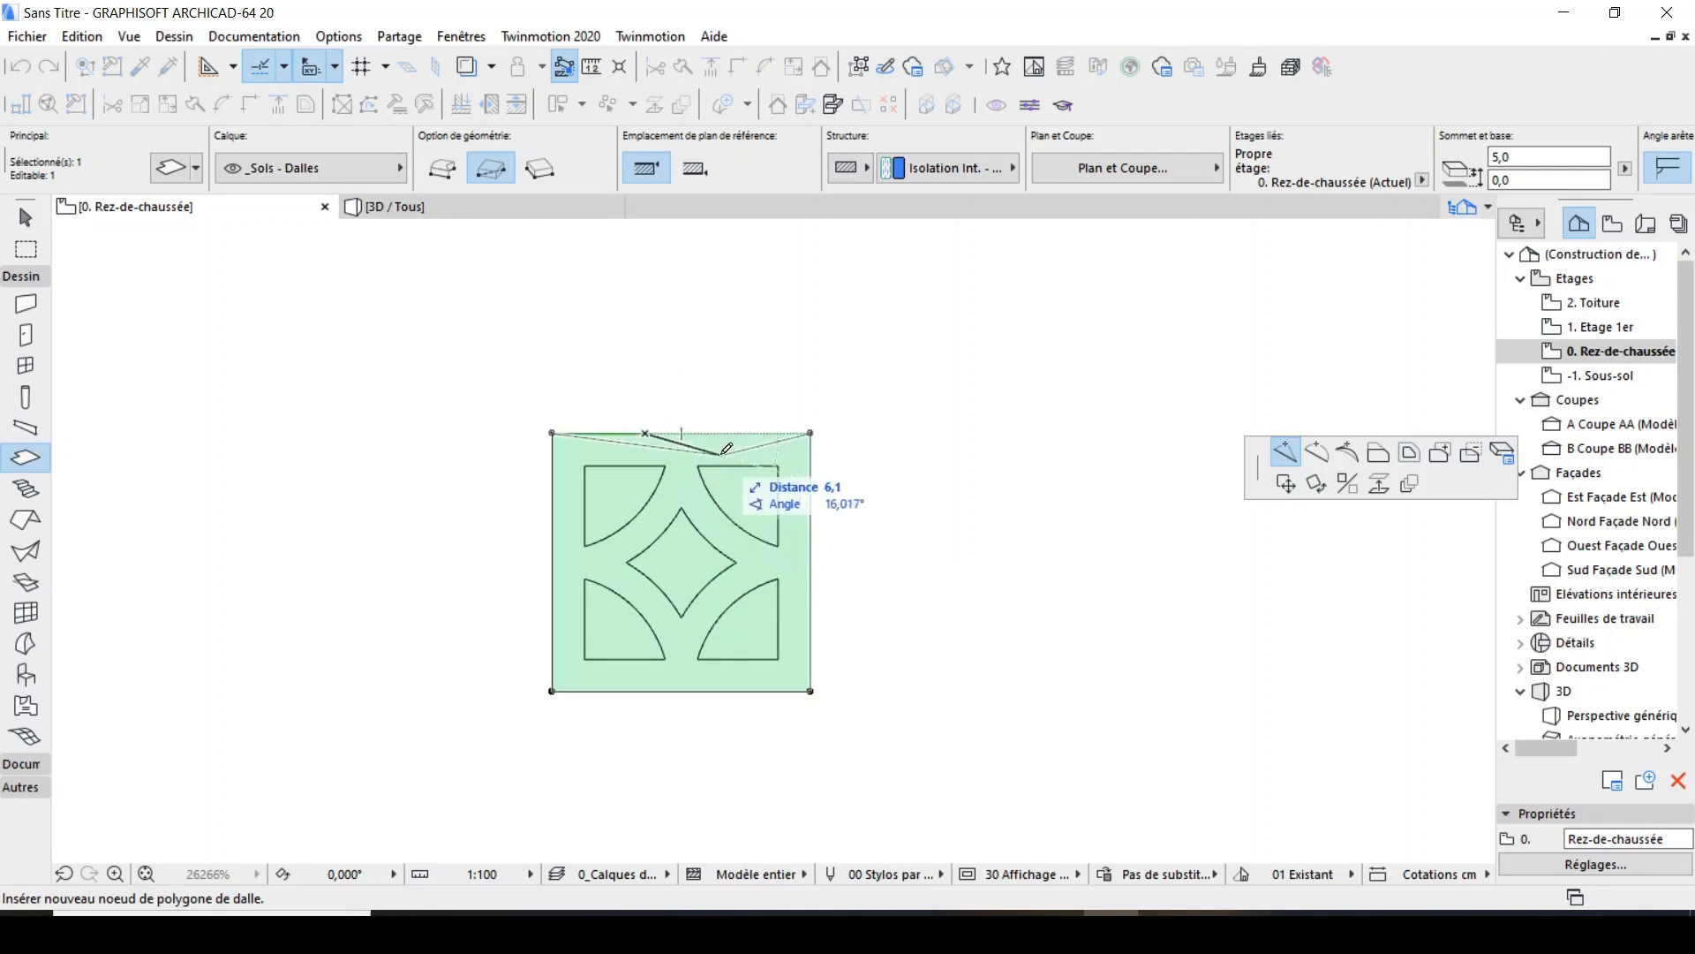
pyautogui.press('Escape')
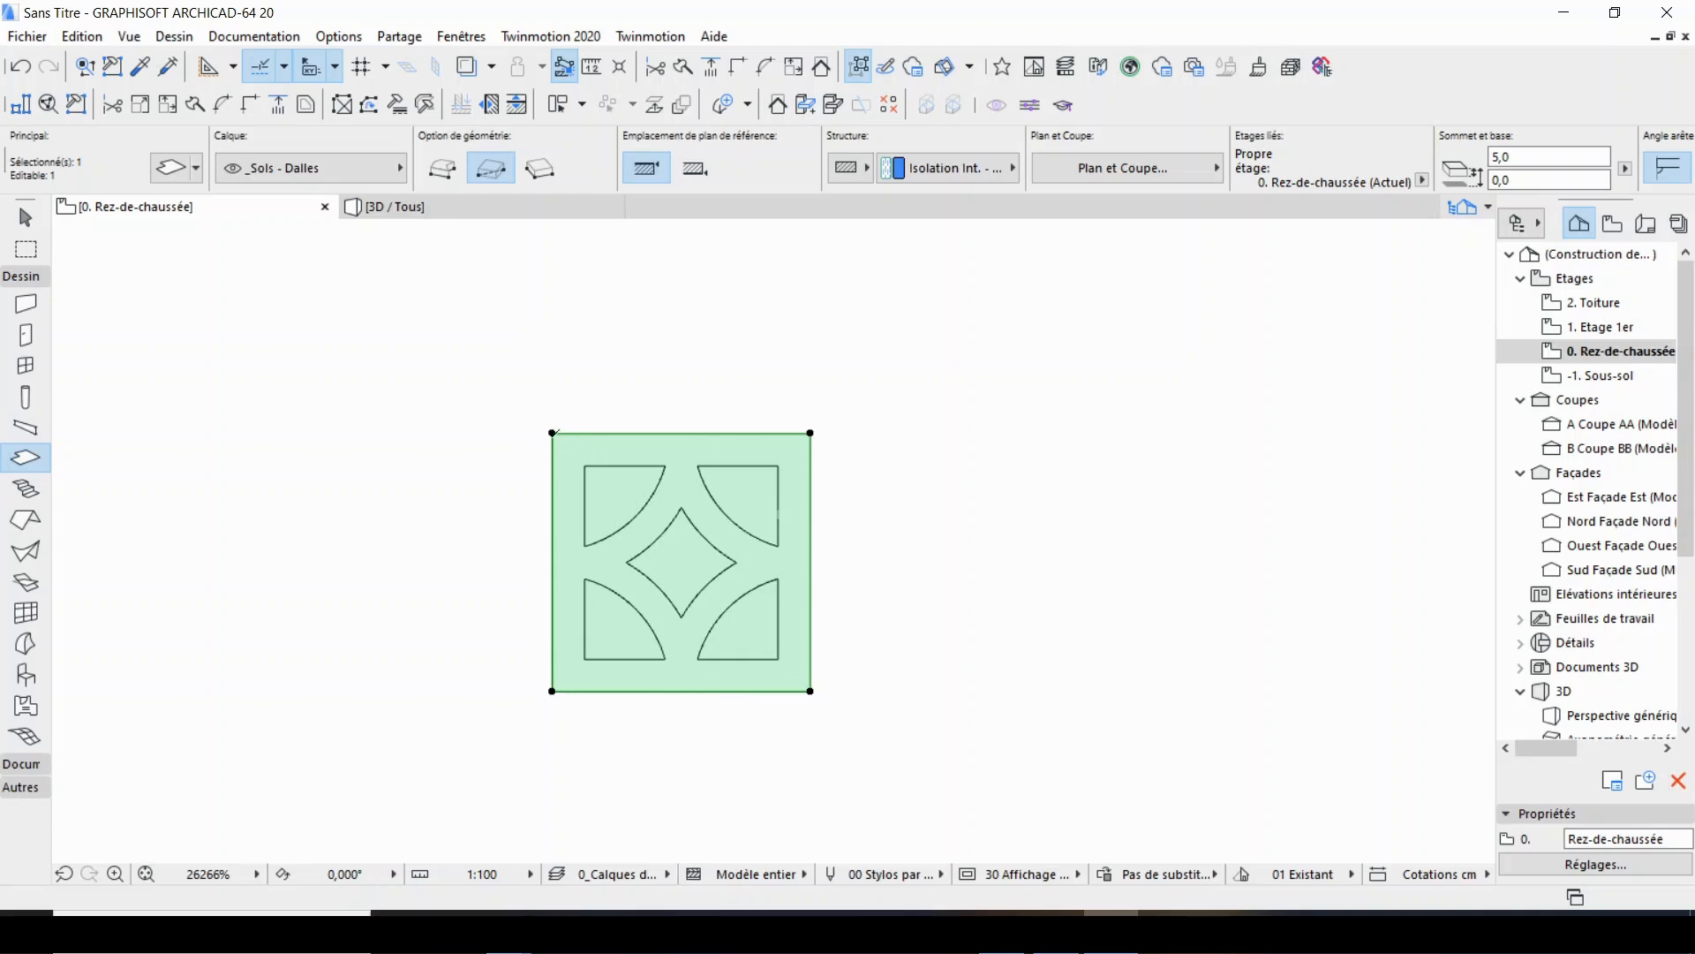
pyautogui.scroll(2, 720, 414)
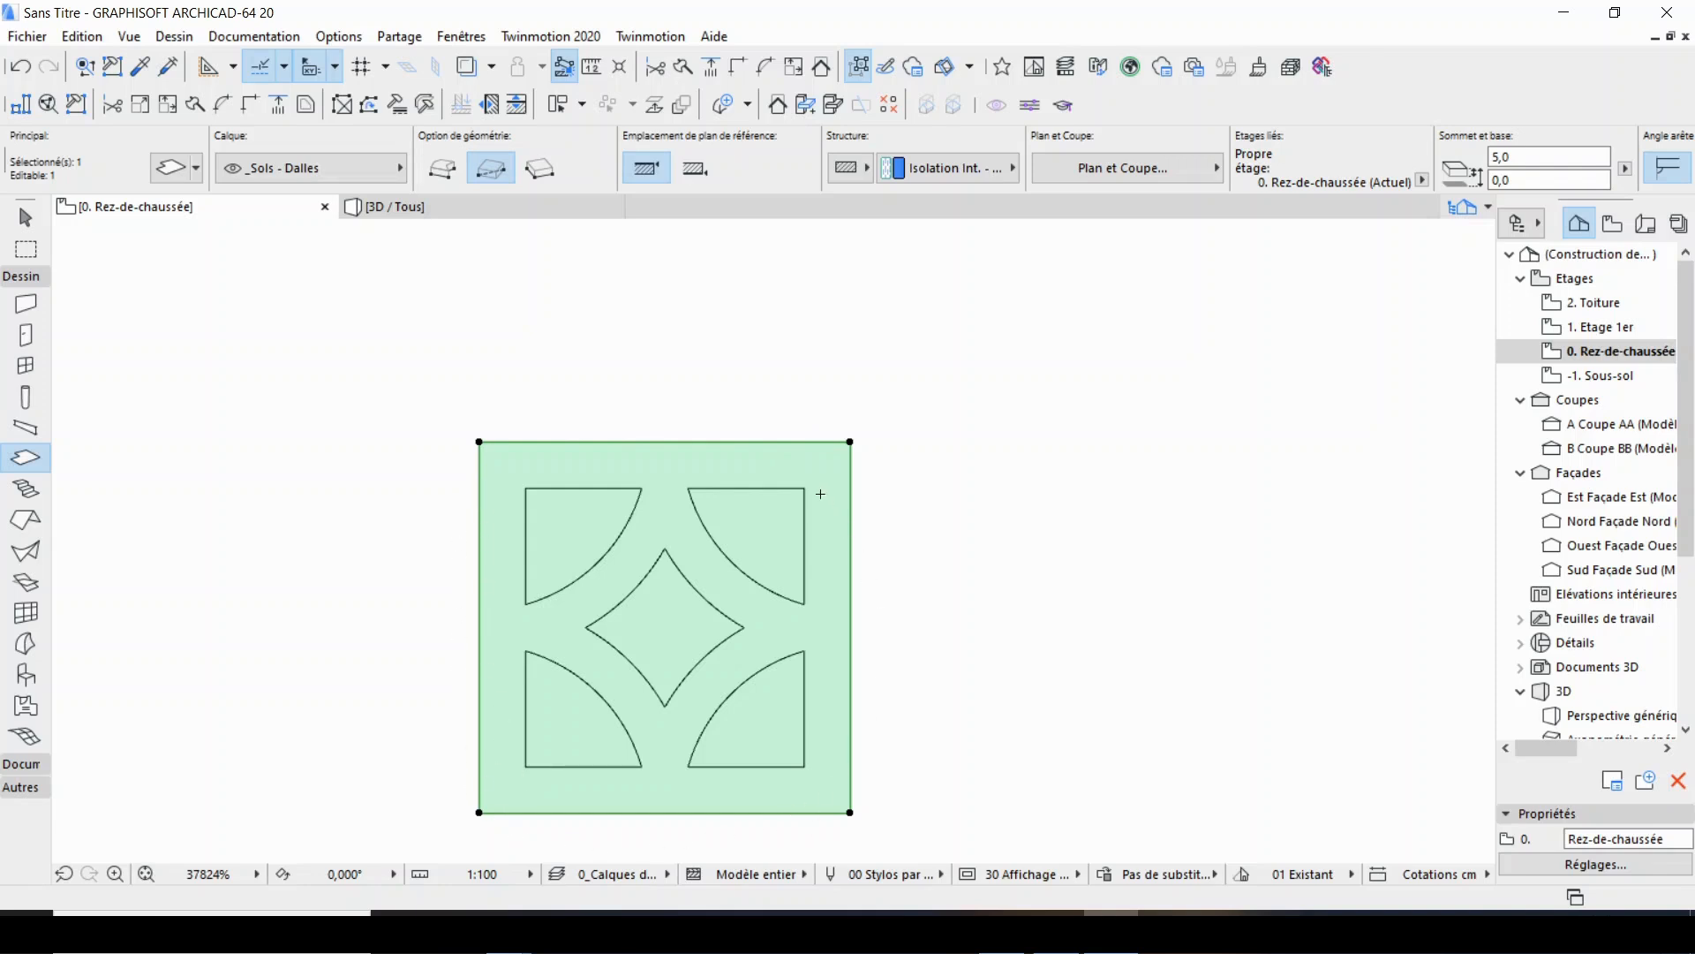
pyautogui.click(850, 548)
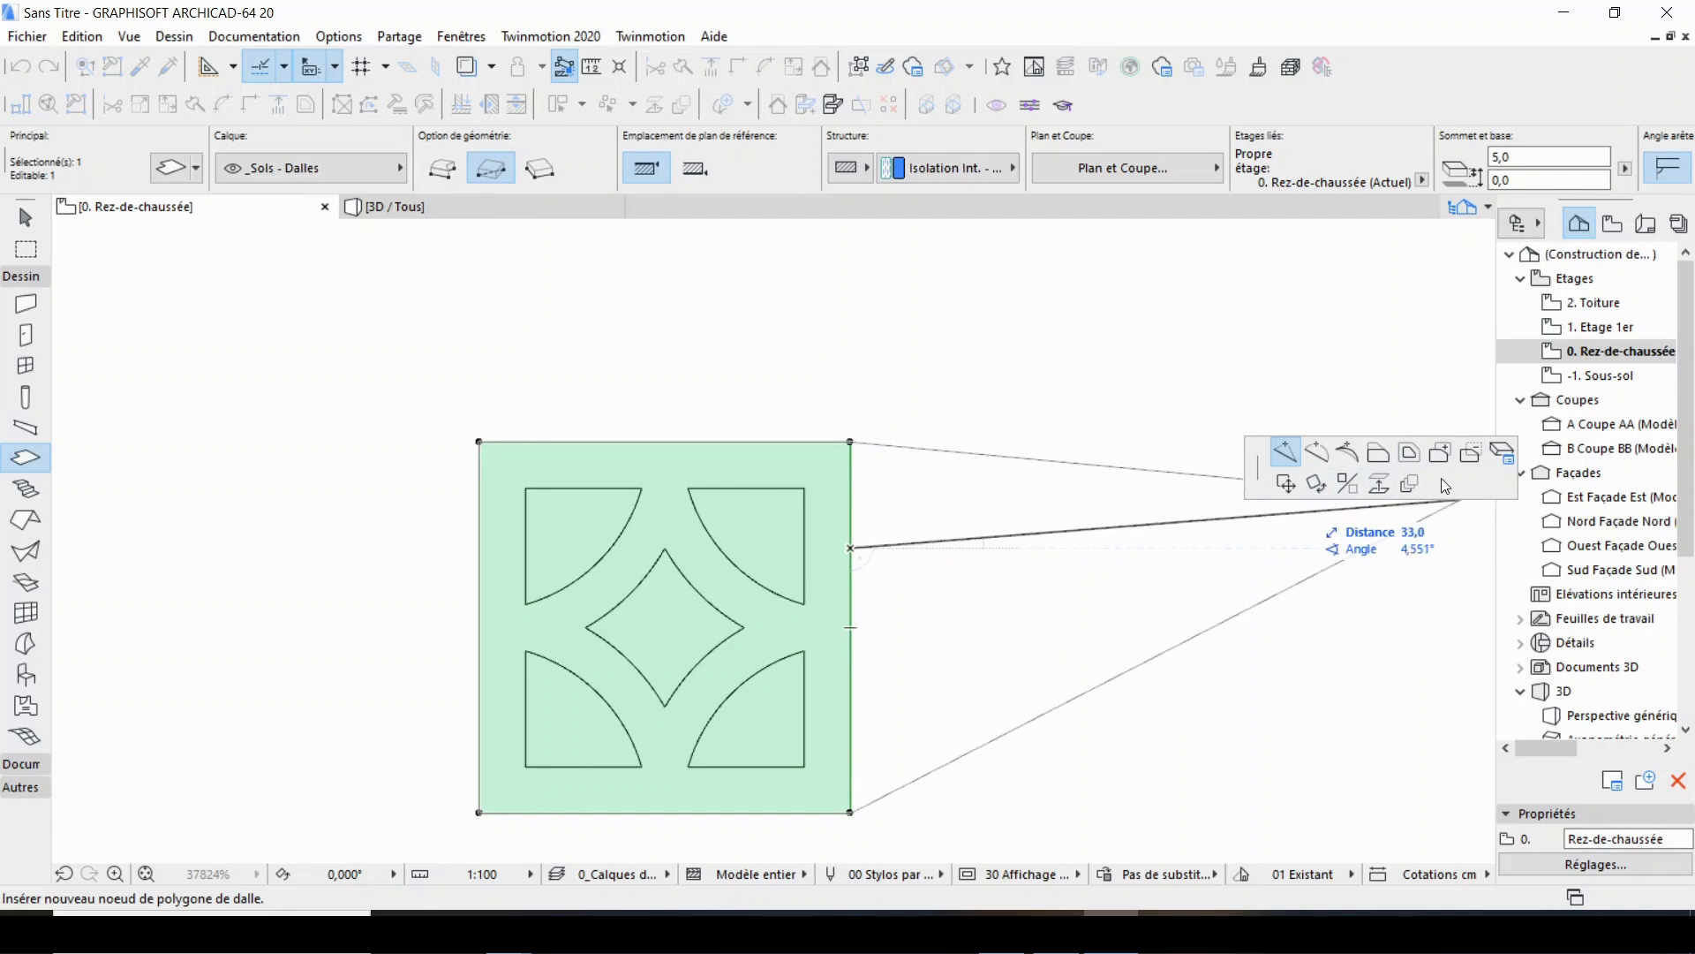
pyautogui.click(1470, 453)
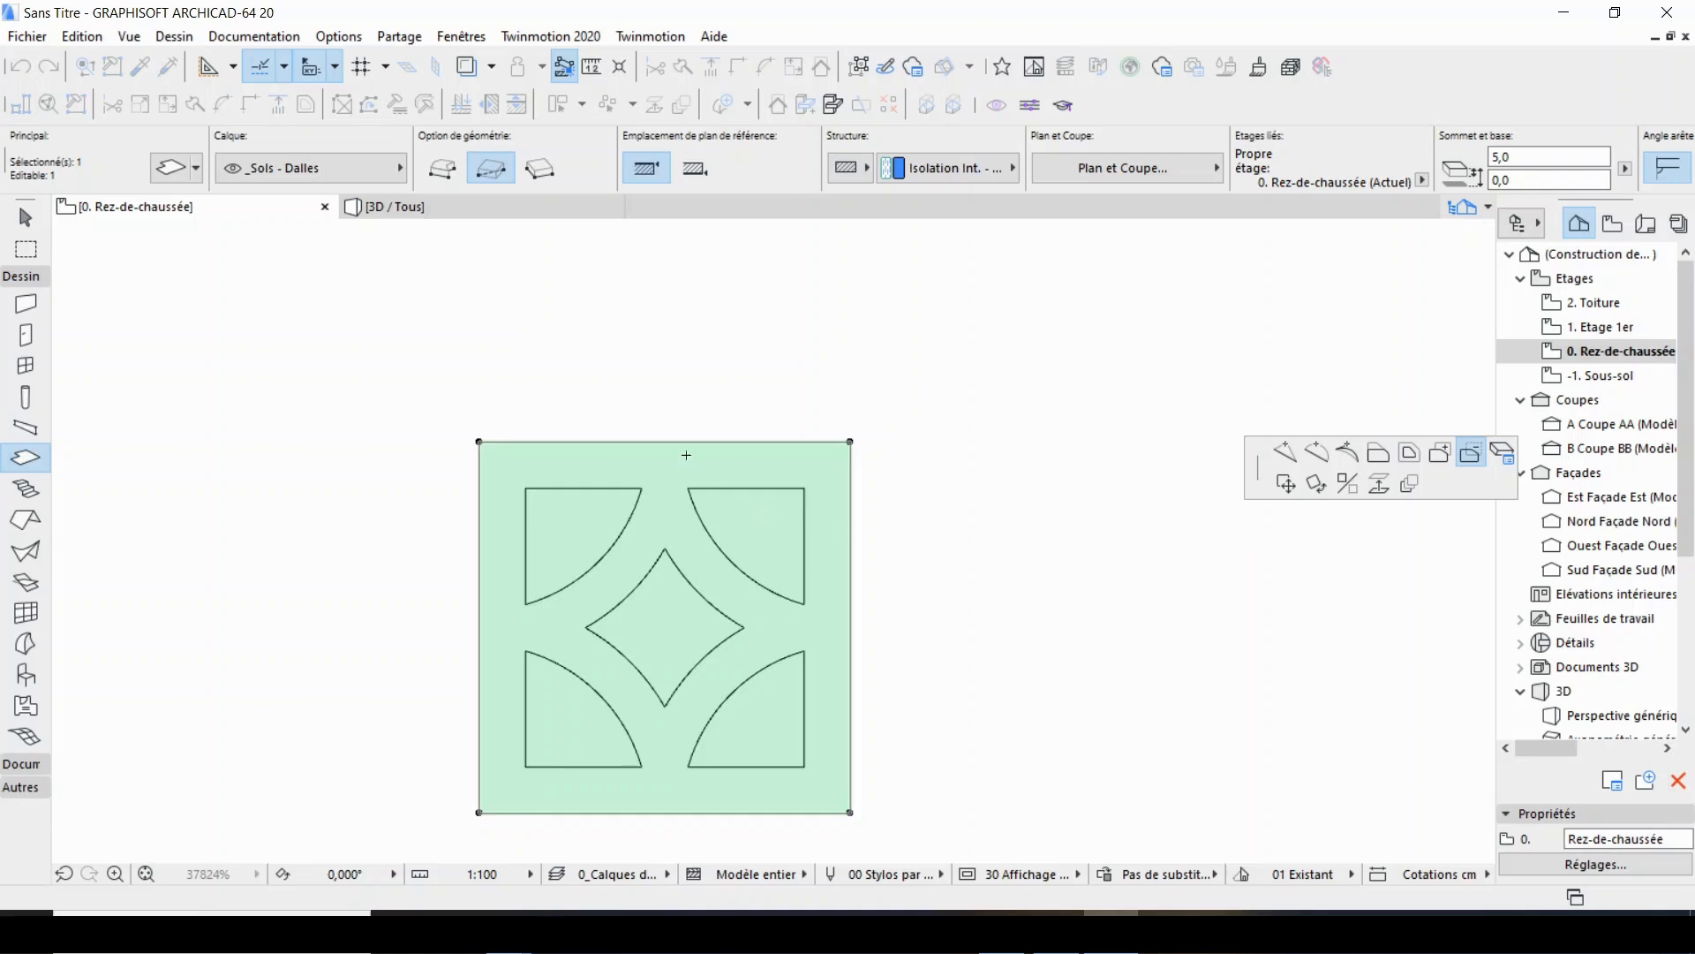
pyautogui.click(569, 526)
pyautogui.click(667, 620)
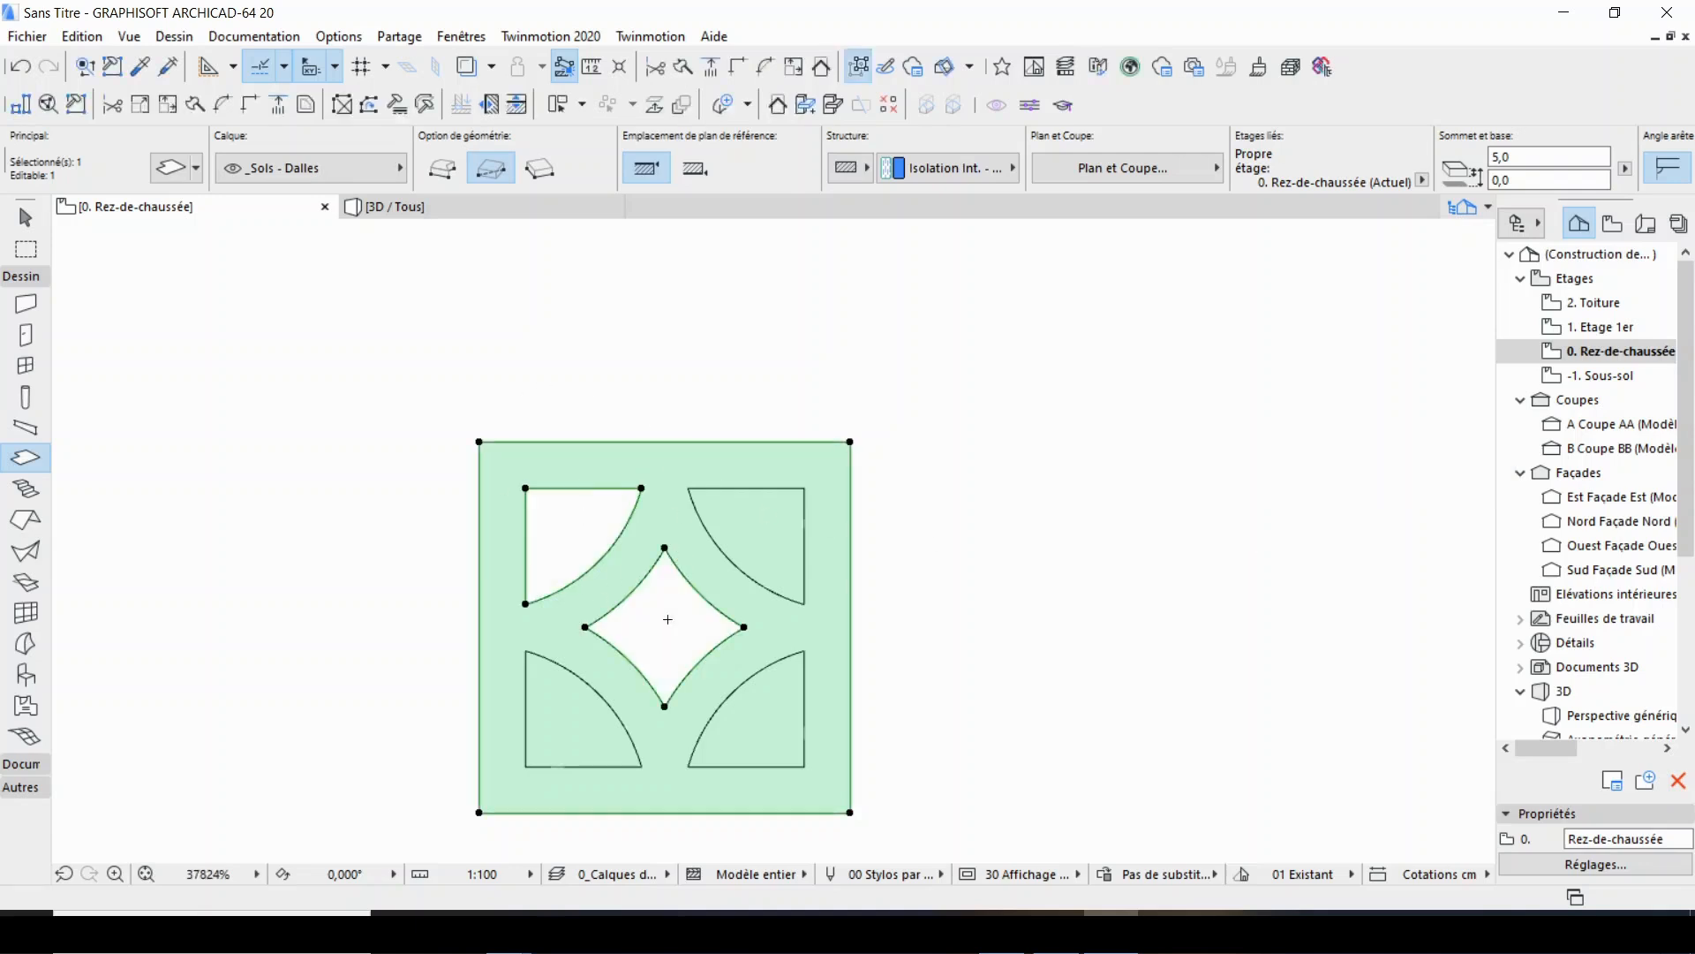
pyautogui.click(747, 528)
pyautogui.click(760, 705)
pyautogui.click(565, 714)
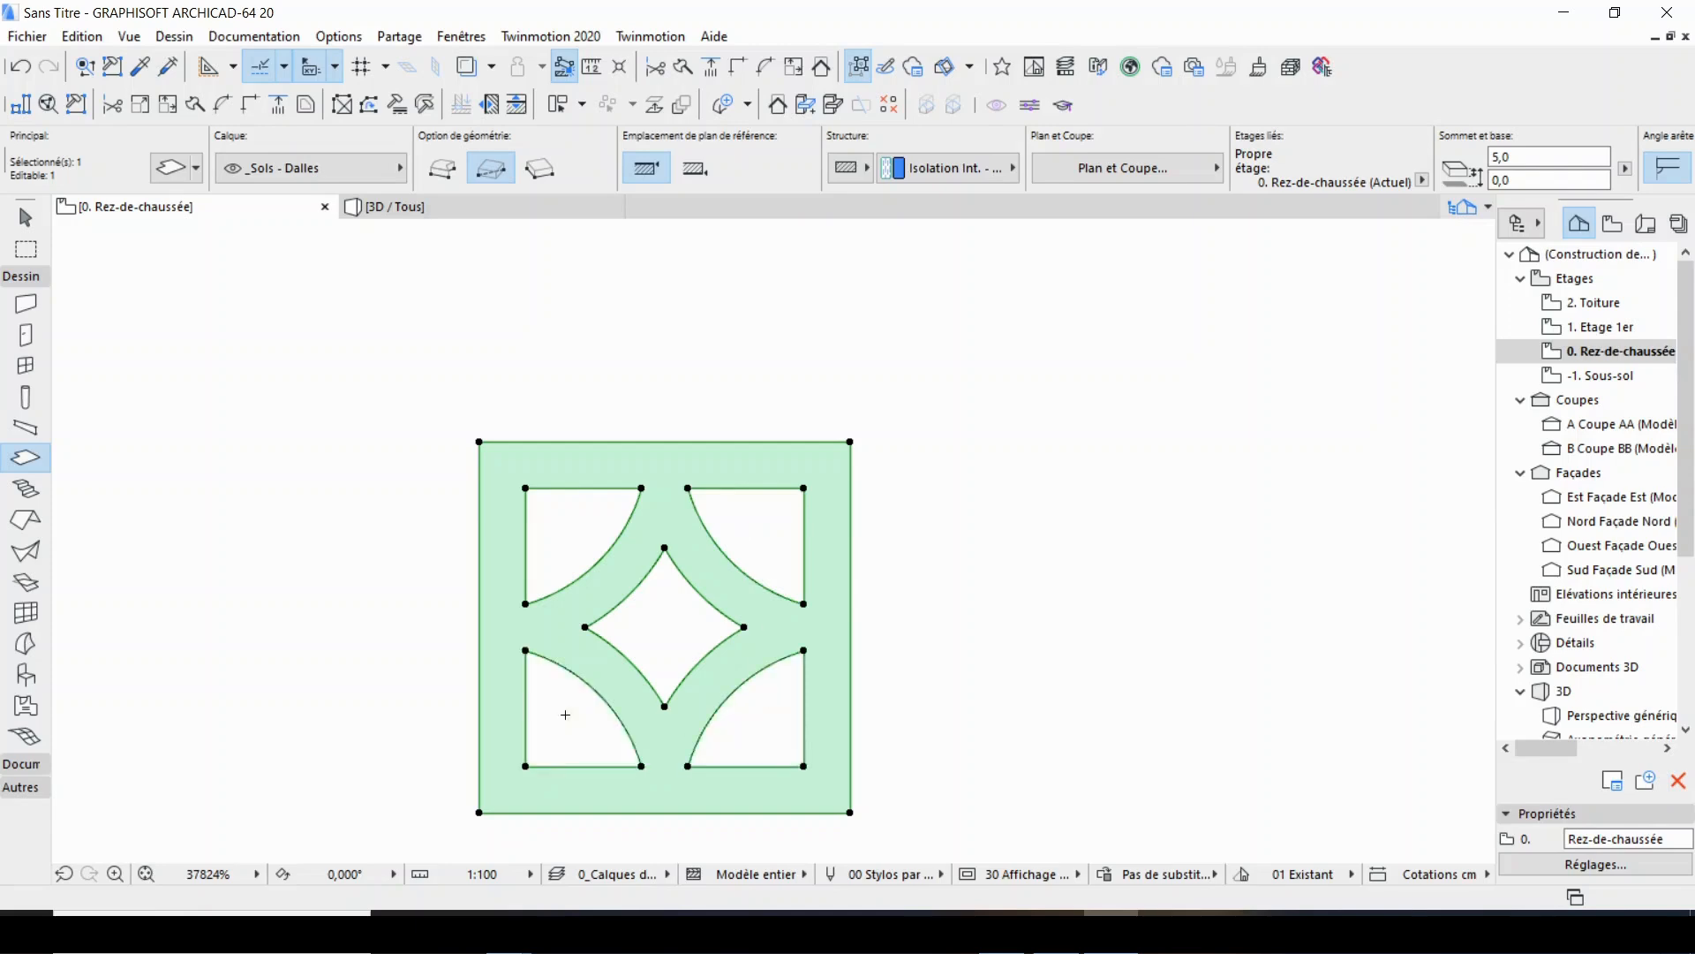
pyautogui.press('Escape')
# Examine the perforated slab in 3D with Orbit and return to the ground-floor plan.
pyautogui.scroll(2, 924, 477)
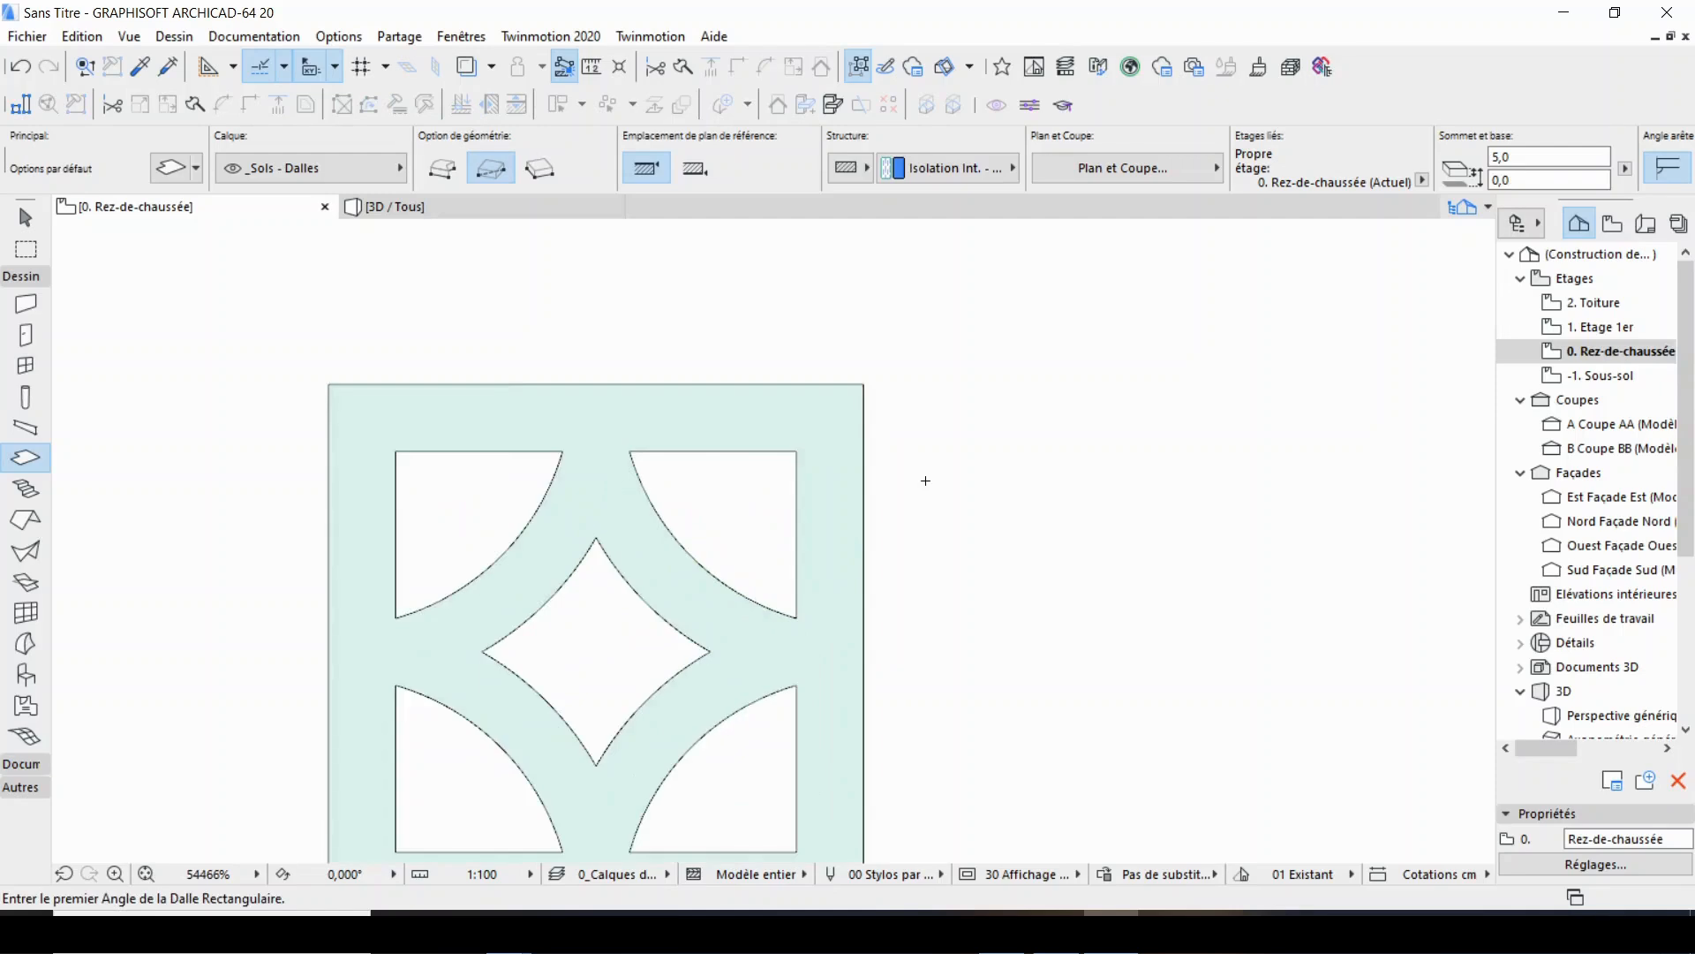
pyautogui.scroll(-3, 897, 281)
pyautogui.click(484, 209)
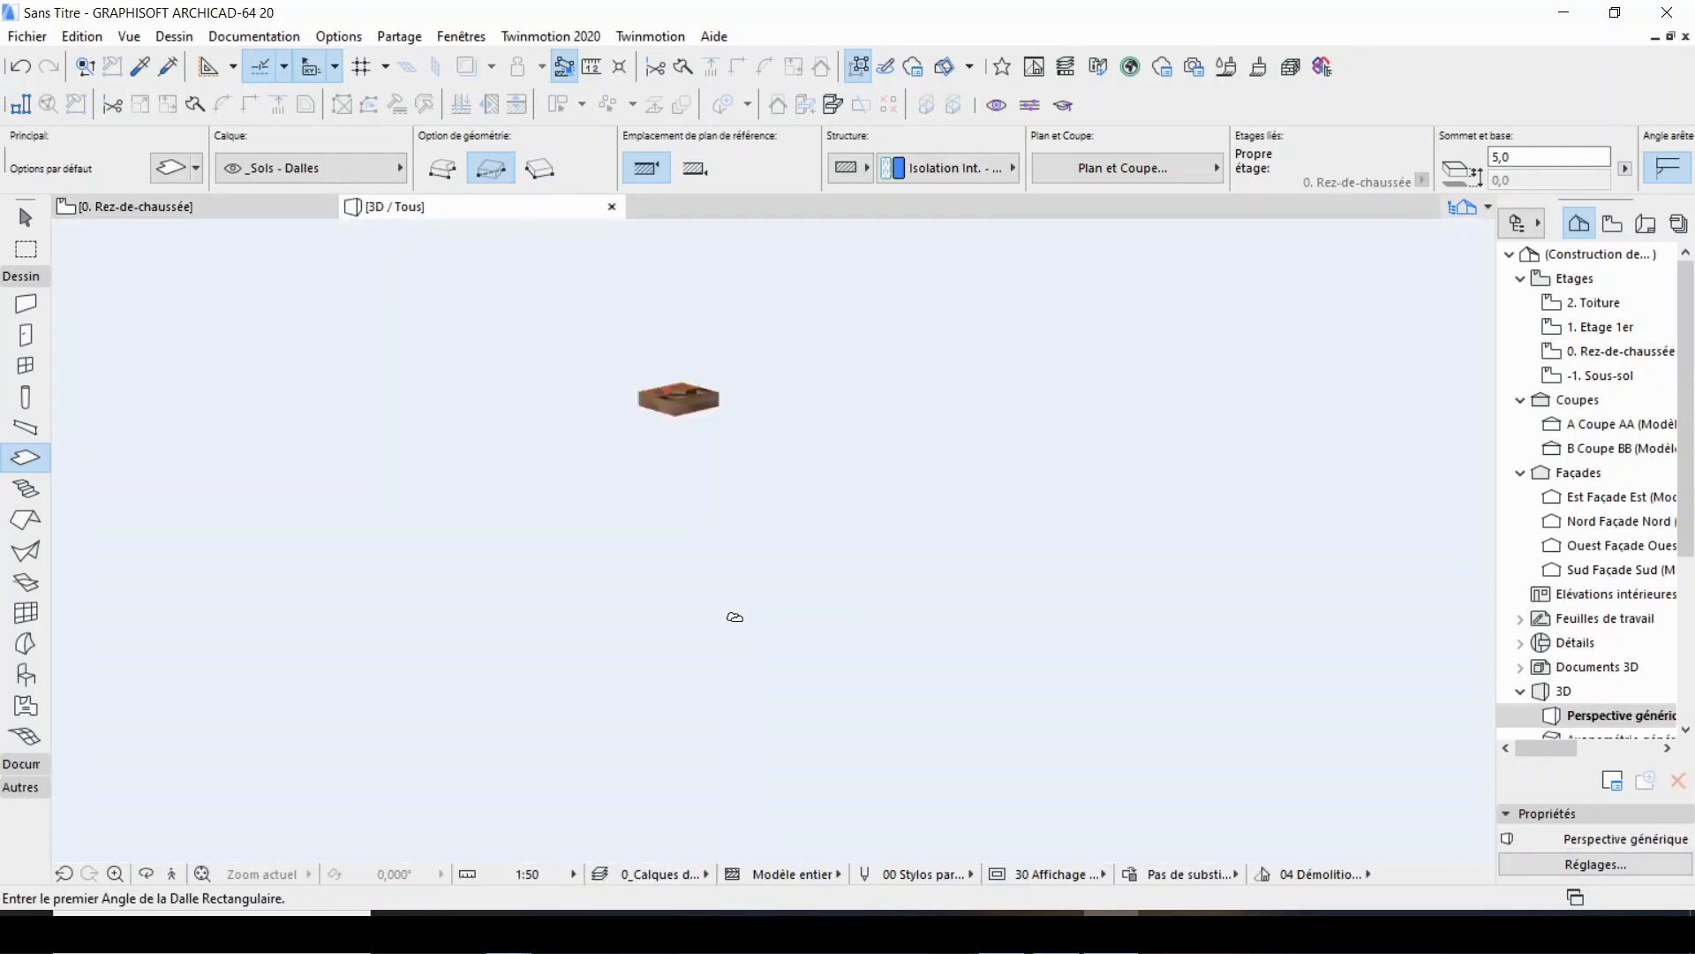
pyautogui.rightClick(759, 394)
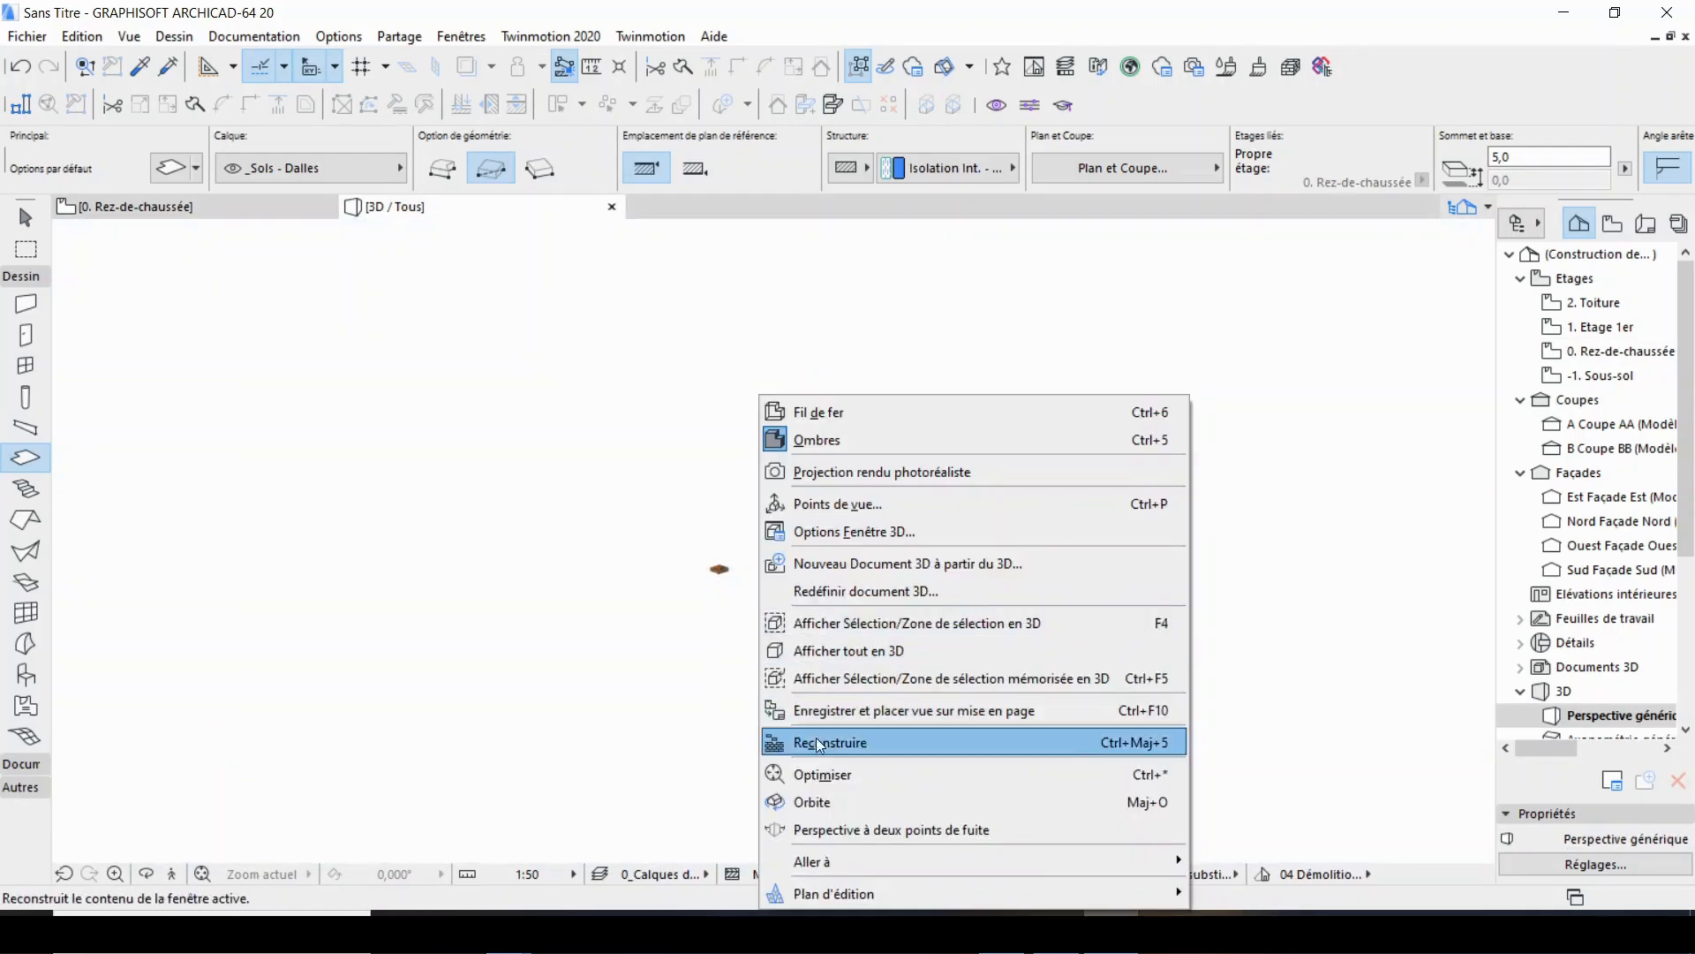
pyautogui.click(829, 796)
pyautogui.click(782, 460)
pyautogui.press('Escape')
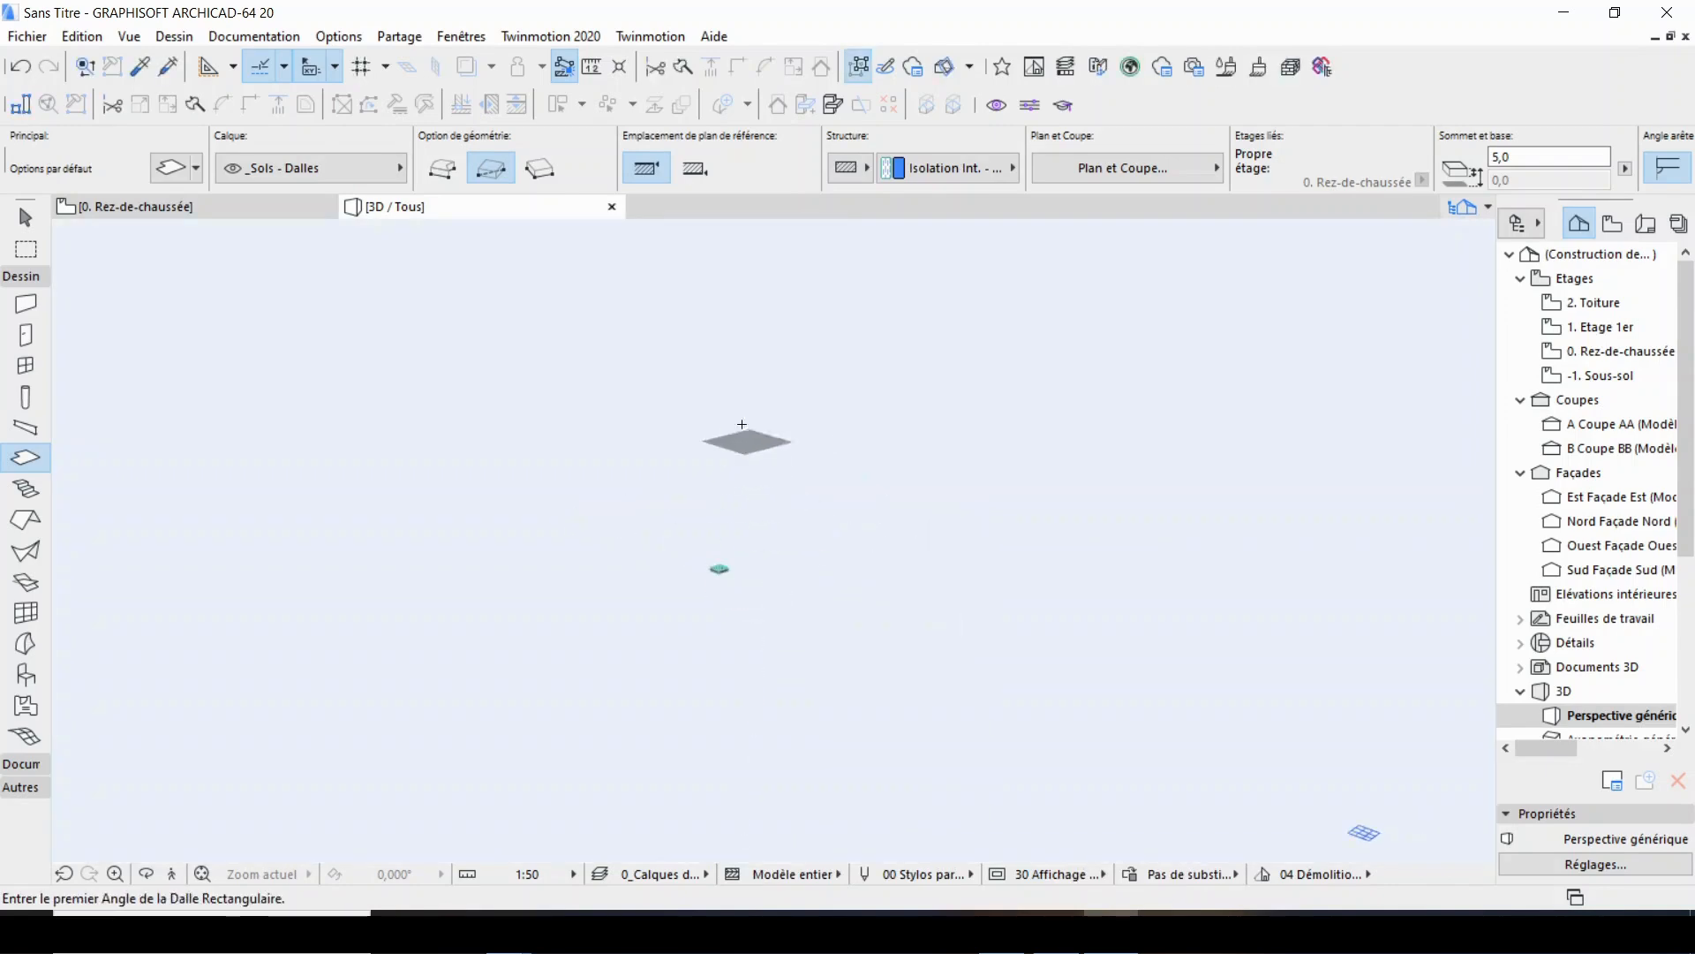
pyautogui.rightClick(736, 404)
pyautogui.click(794, 802)
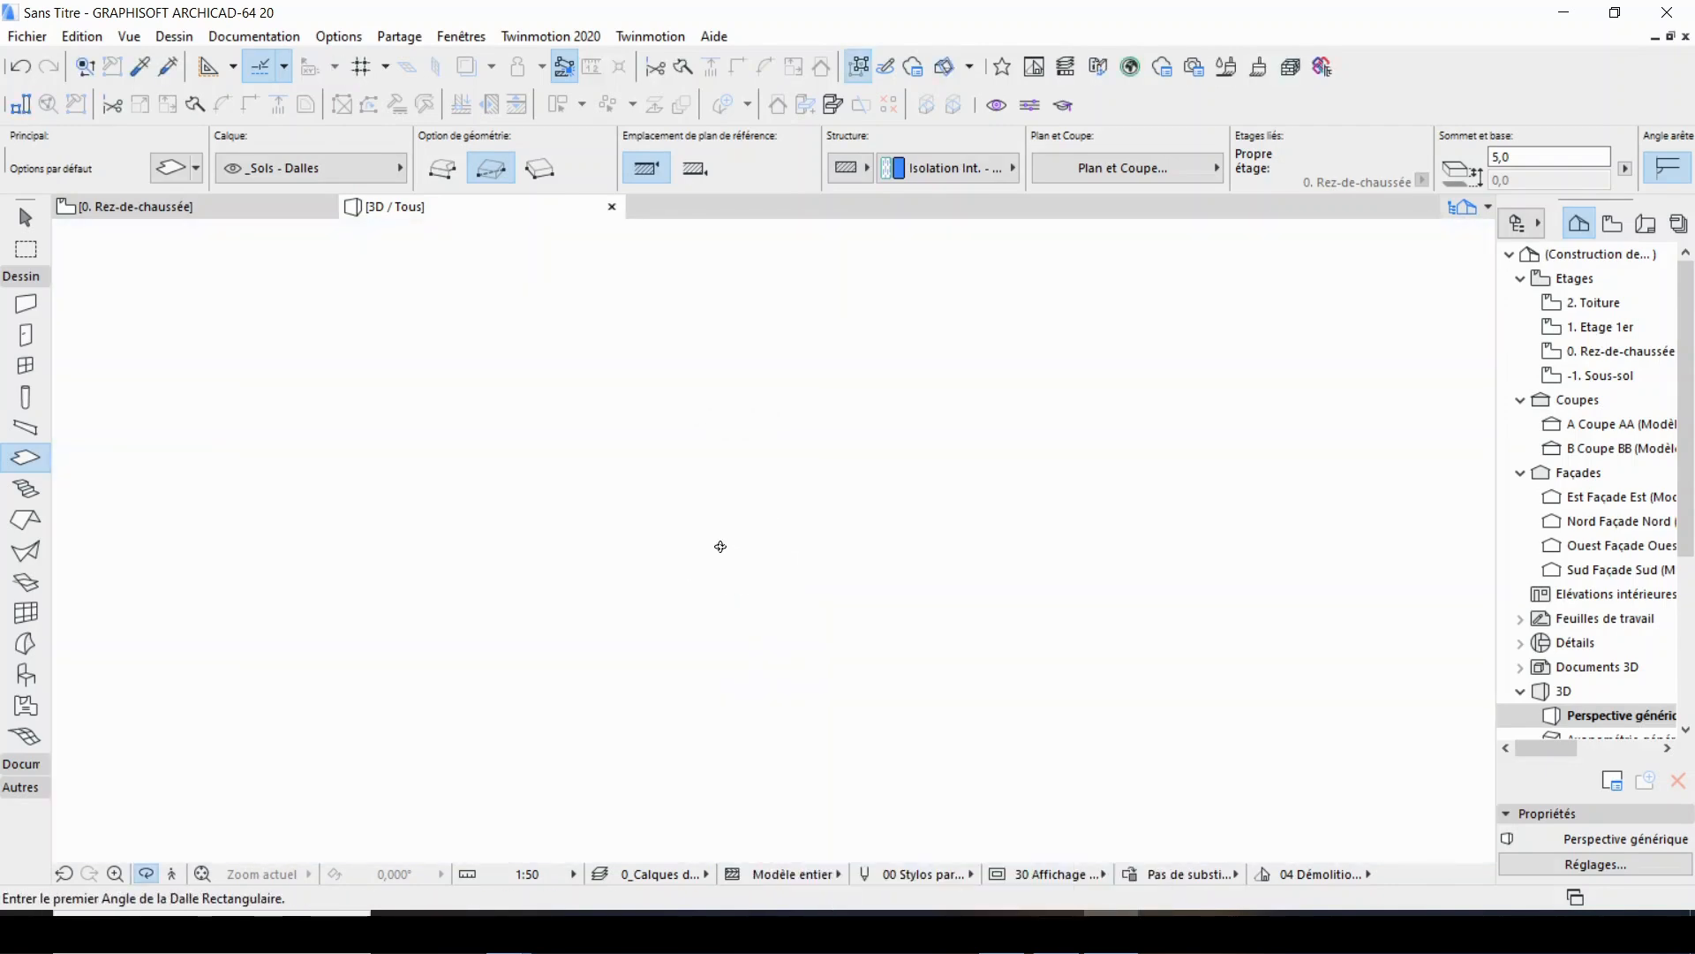
pyautogui.moveTo(720, 553); pyautogui.dragTo(720, 595)
pyautogui.click(208, 206)
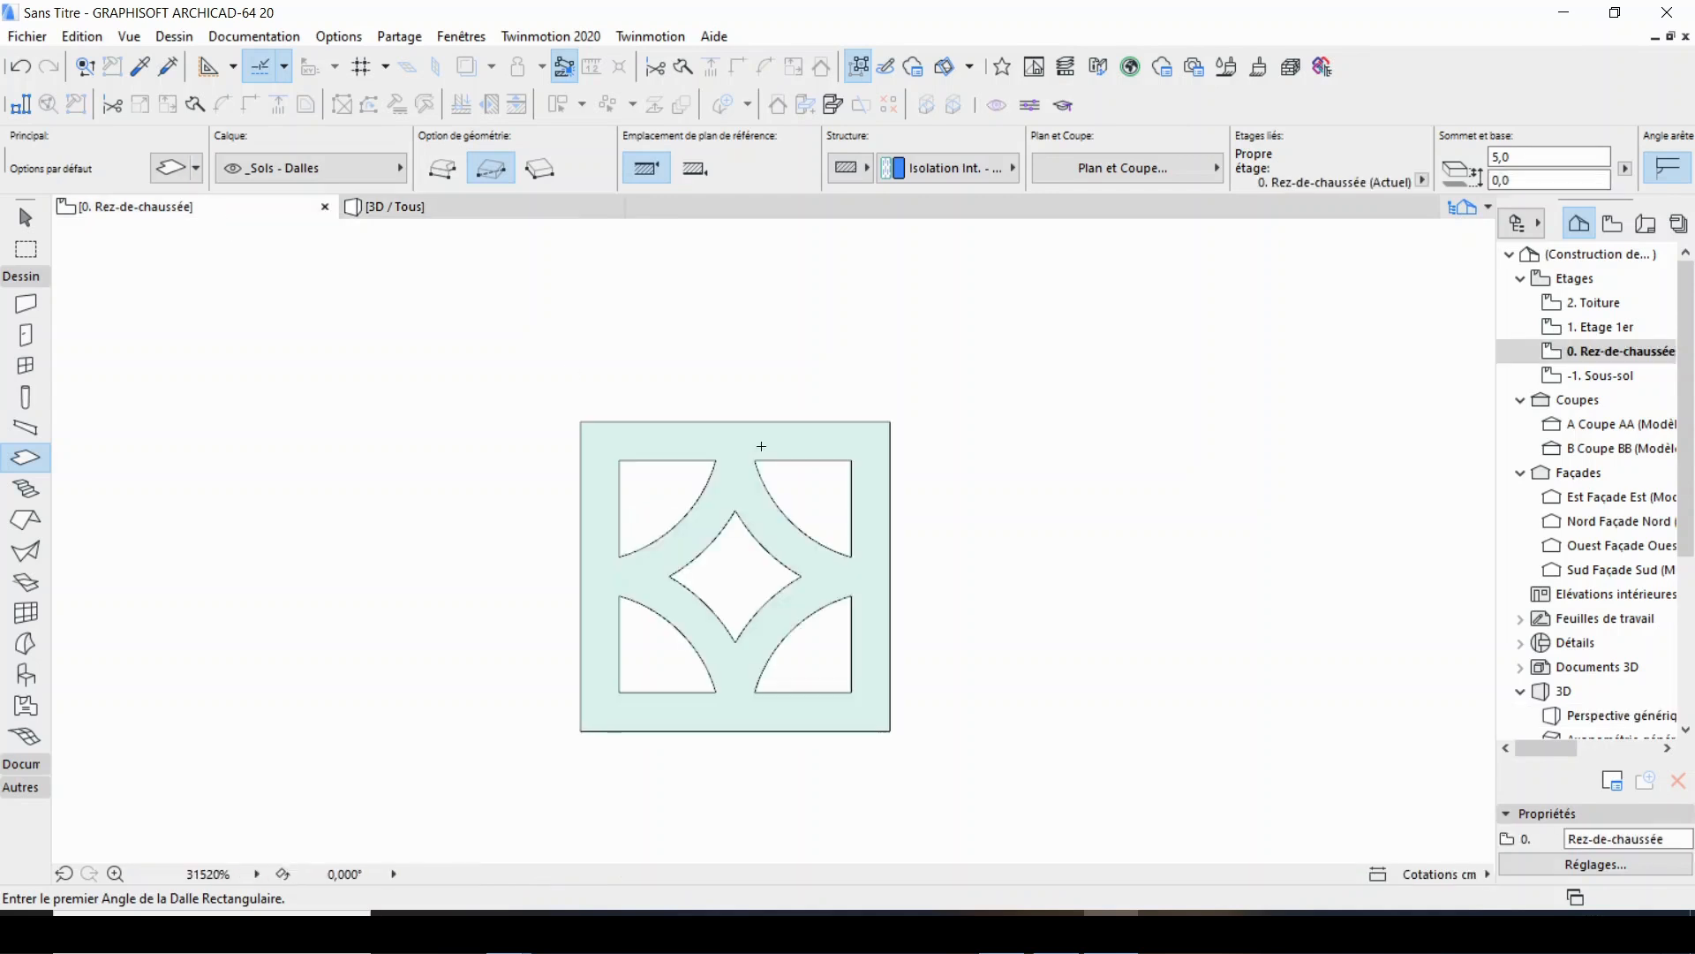
pyautogui.scroll(-5, 886, 422)
pyautogui.scroll(6, 896, 416)
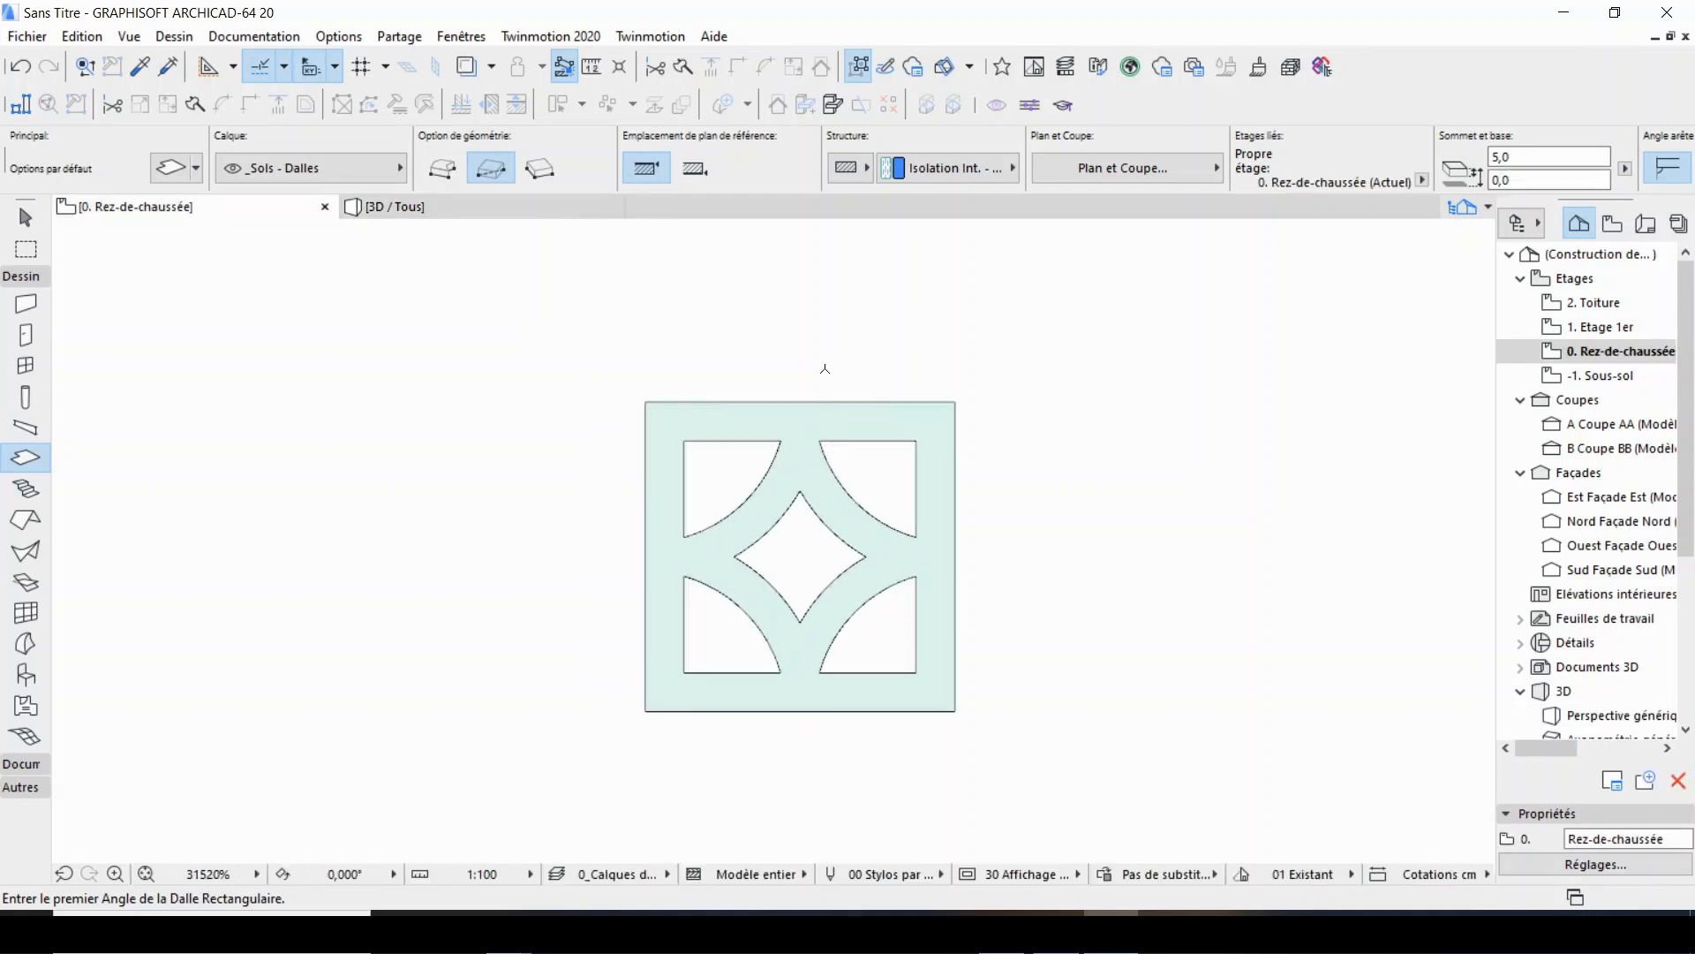
# Duplicate the perforated slab by translation, making 2 copies straight down at 22.5 mm spacing from its upper-right corner.
pyautogui.scroll(-5, 875, 405)
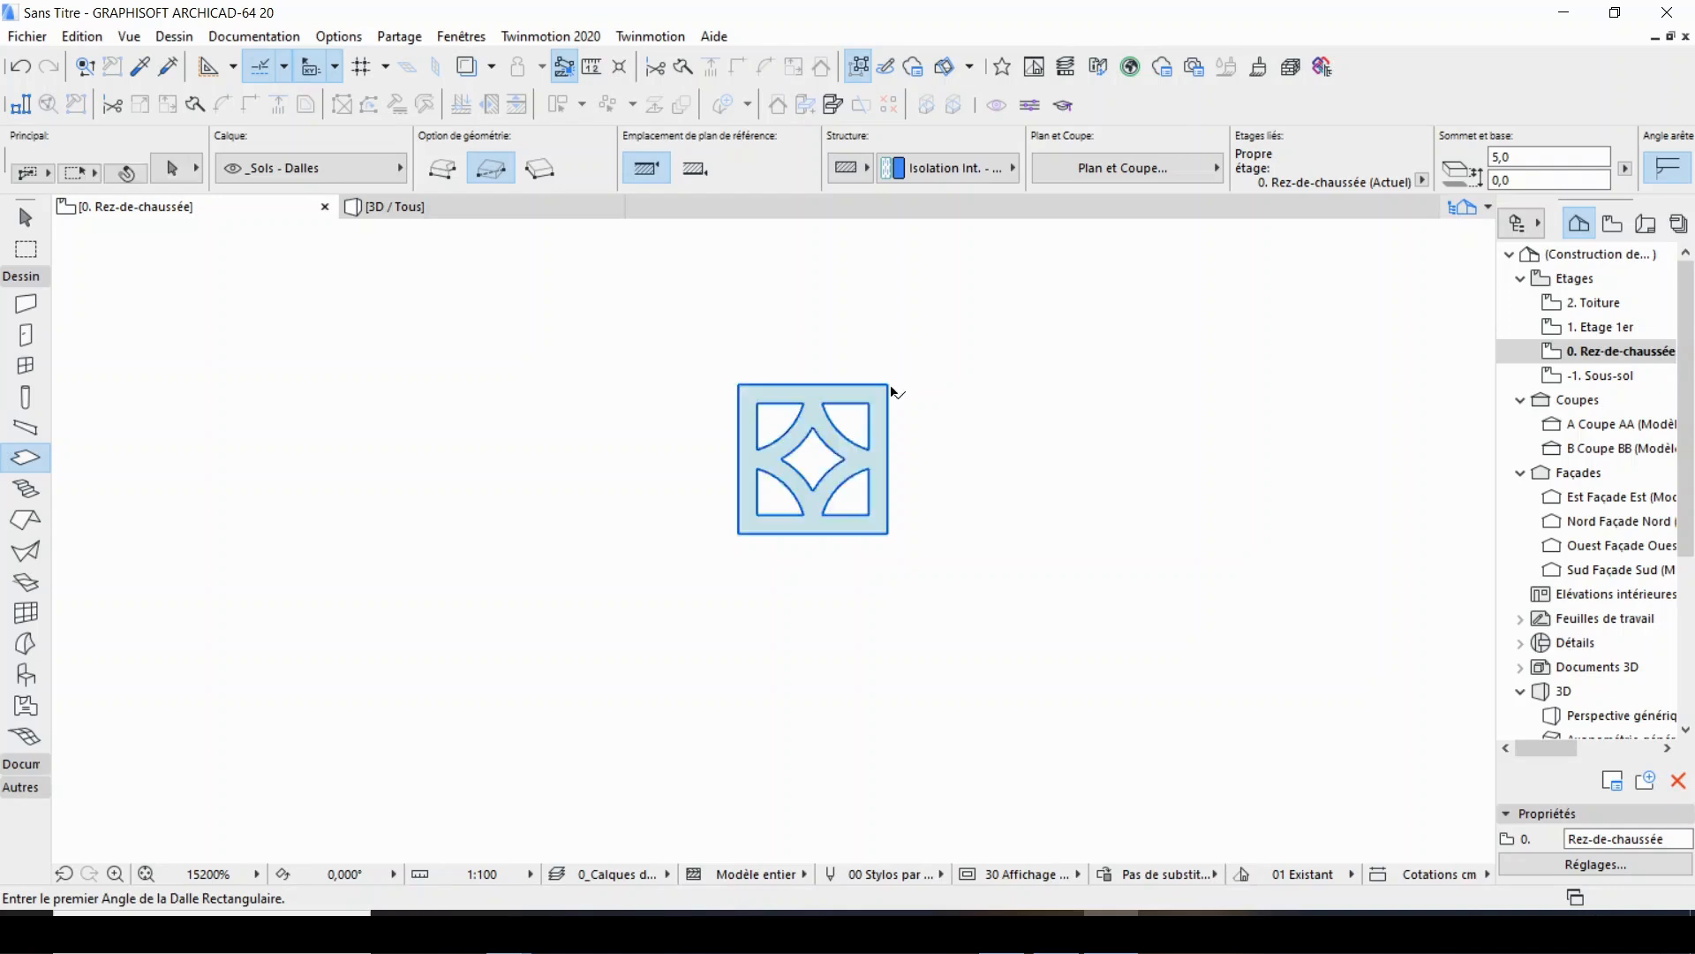
pyautogui.keyDown('shift'); pyautogui.click(892, 386); pyautogui.keyUp('shift')
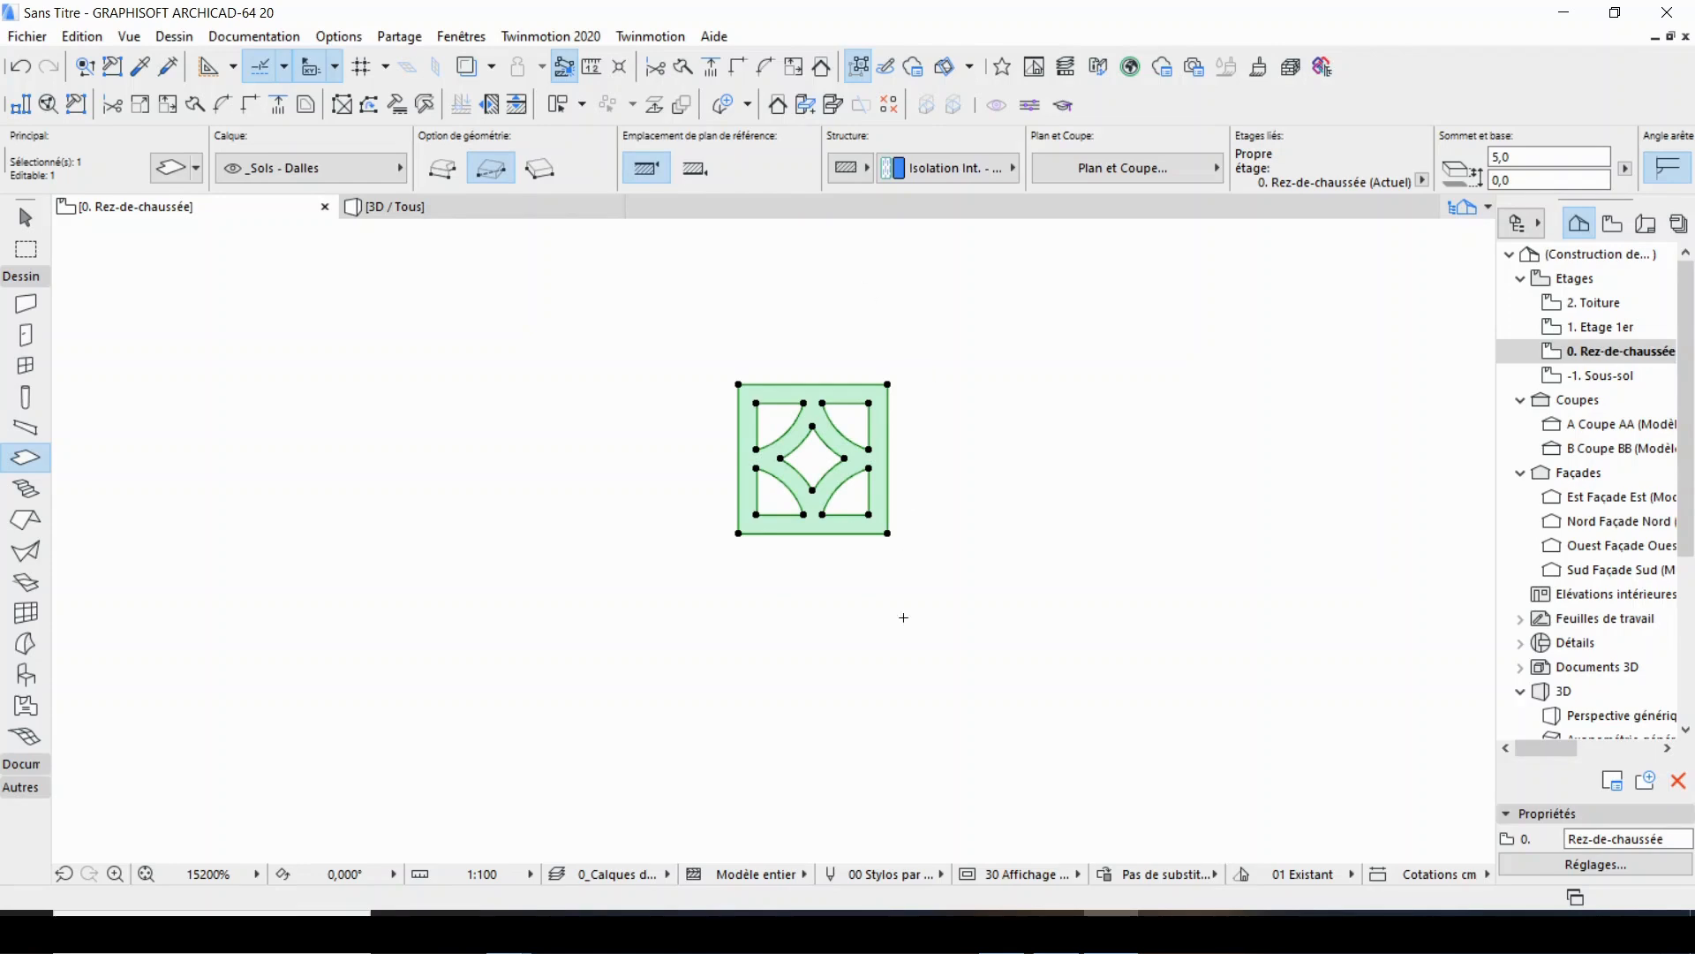
pyautogui.click(681, 105)
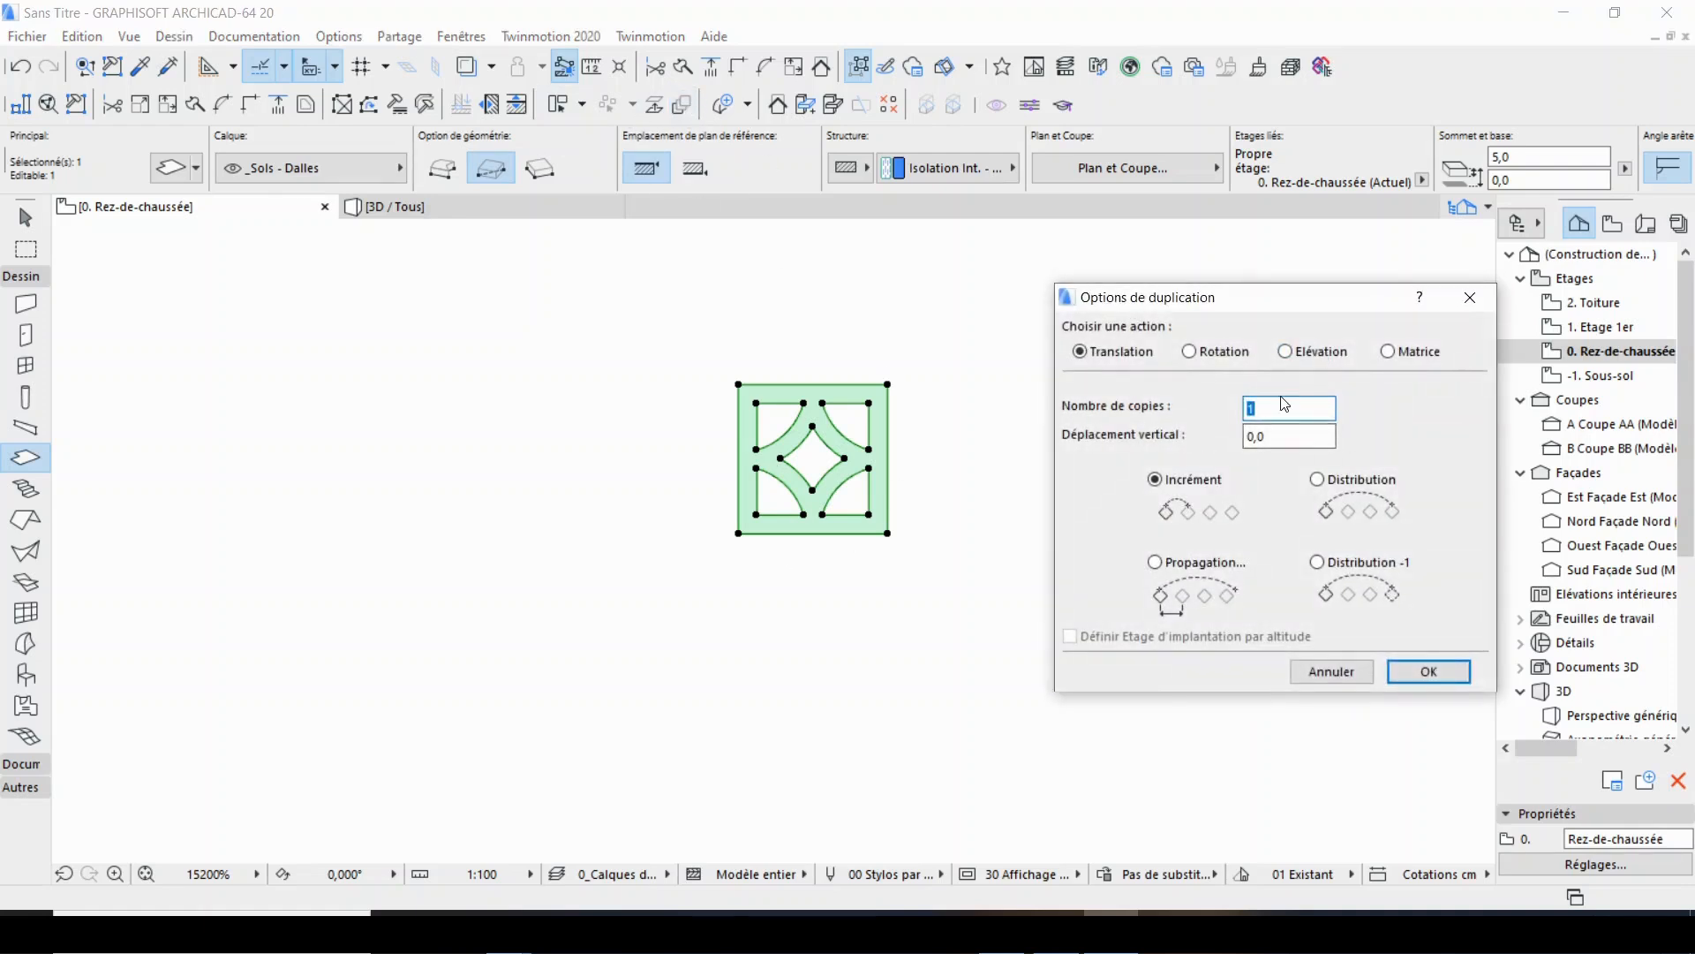
pyautogui.write('2')
pyautogui.click(1428, 671)
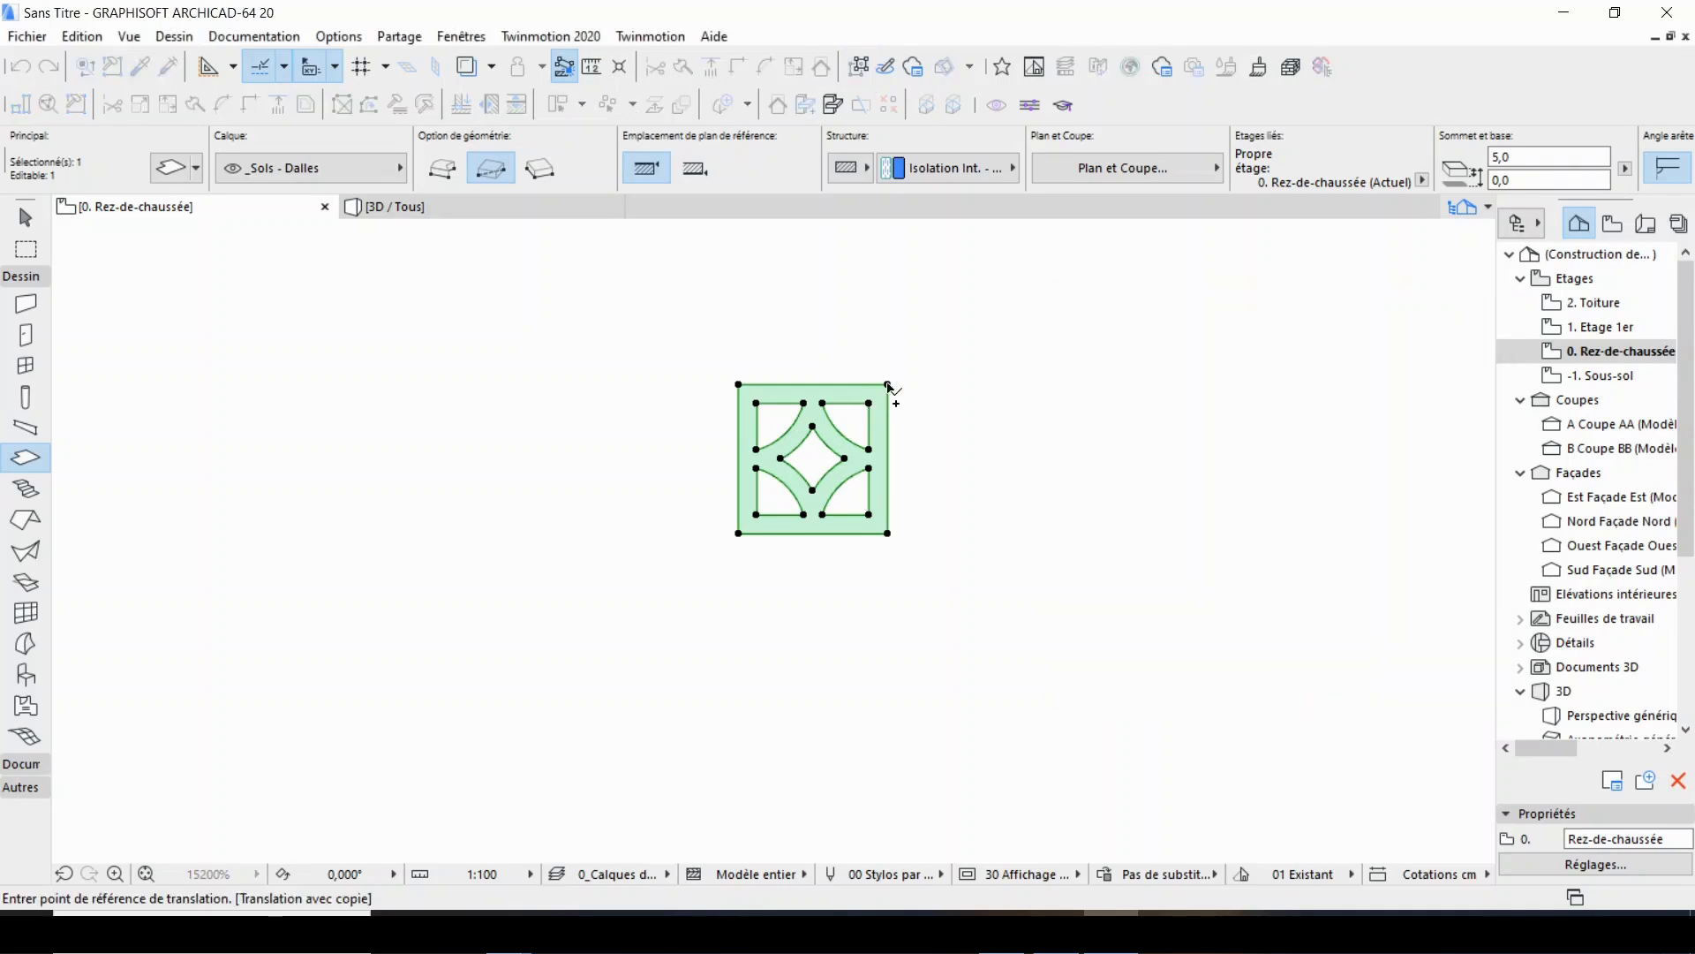
pyautogui.click(889, 385)
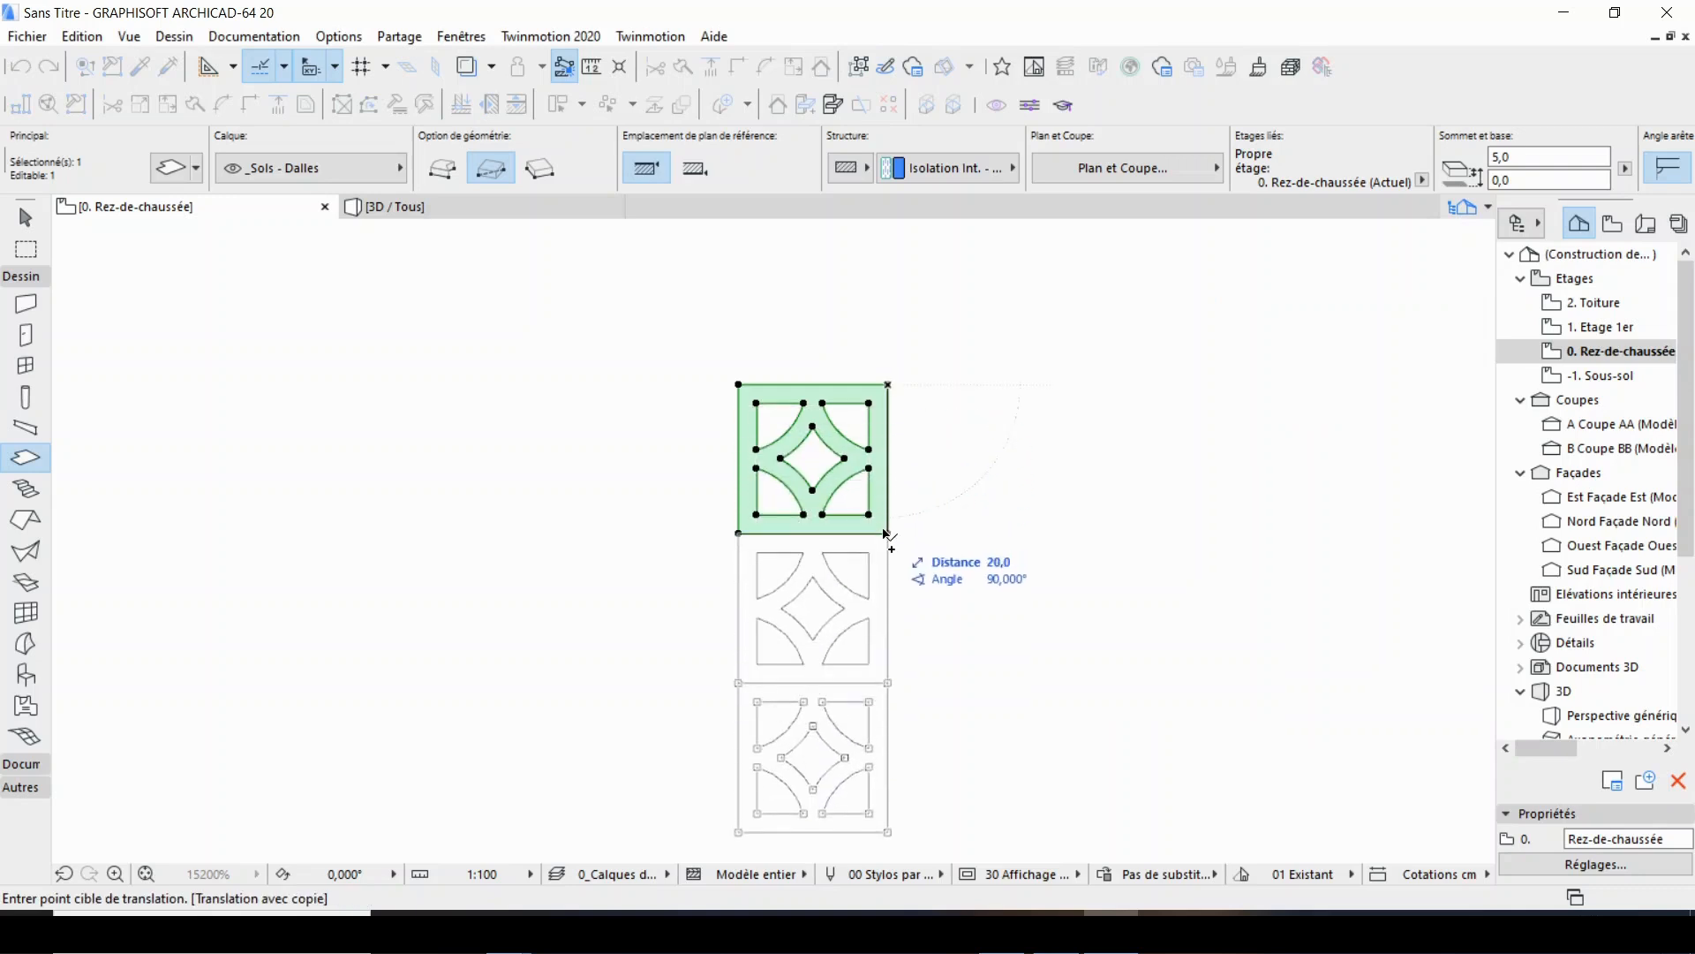
pyautogui.write('2')
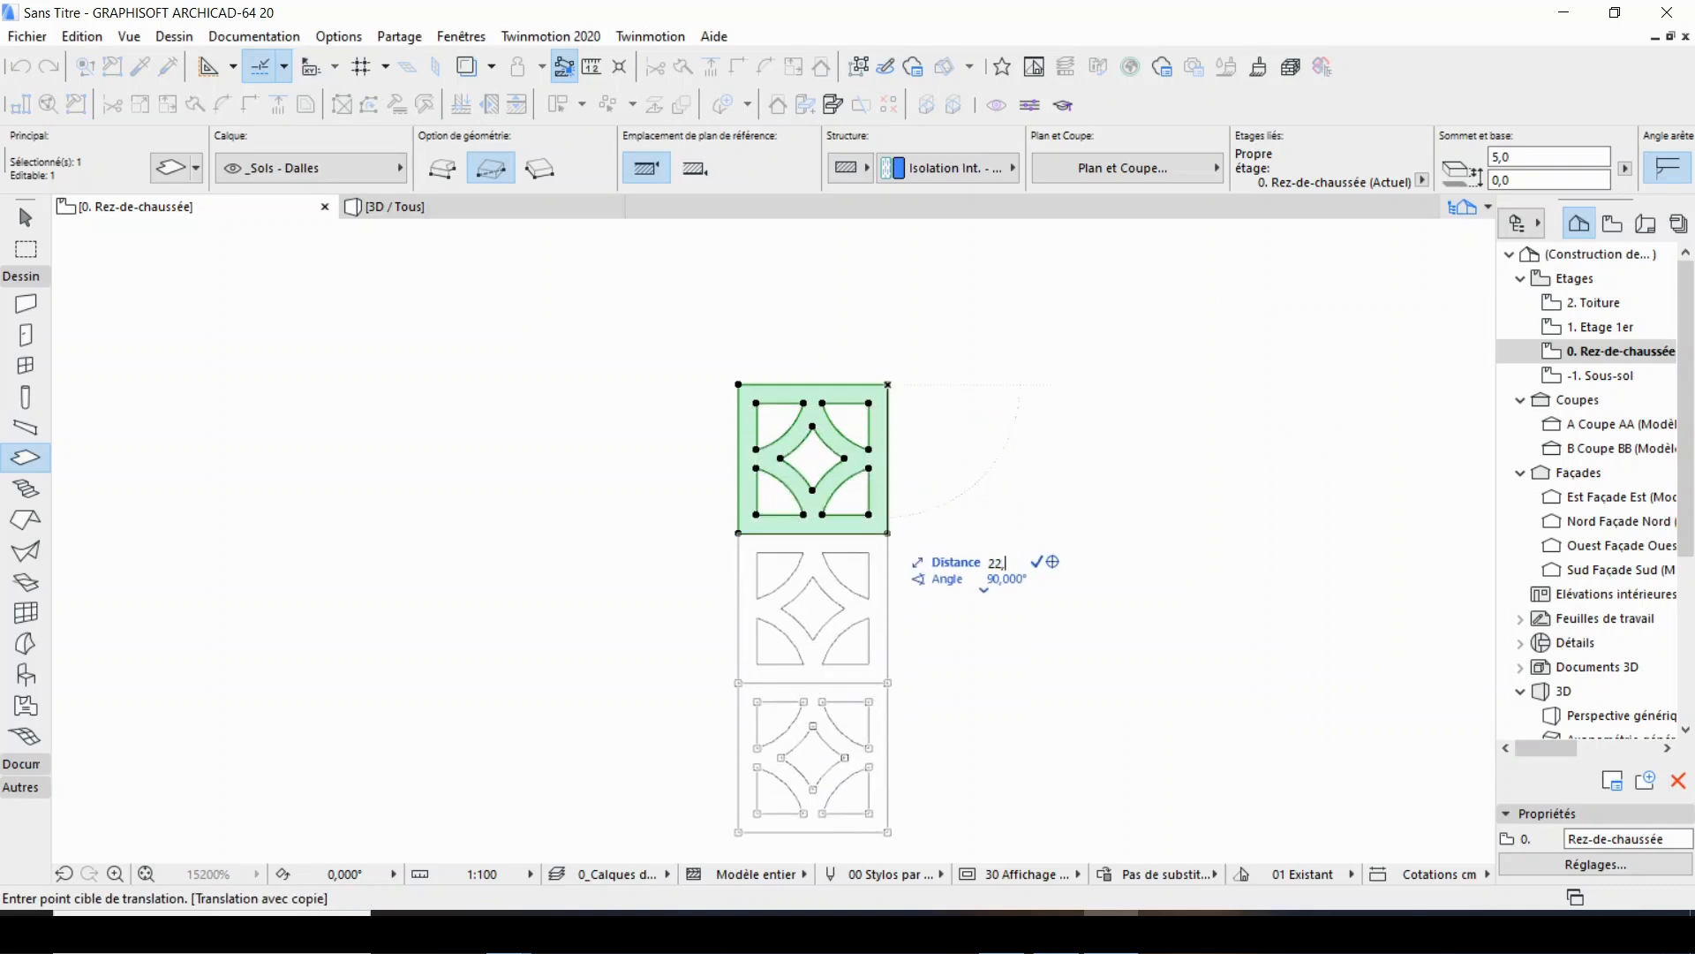
pyautogui.write('2,5')
pyautogui.press('Return')
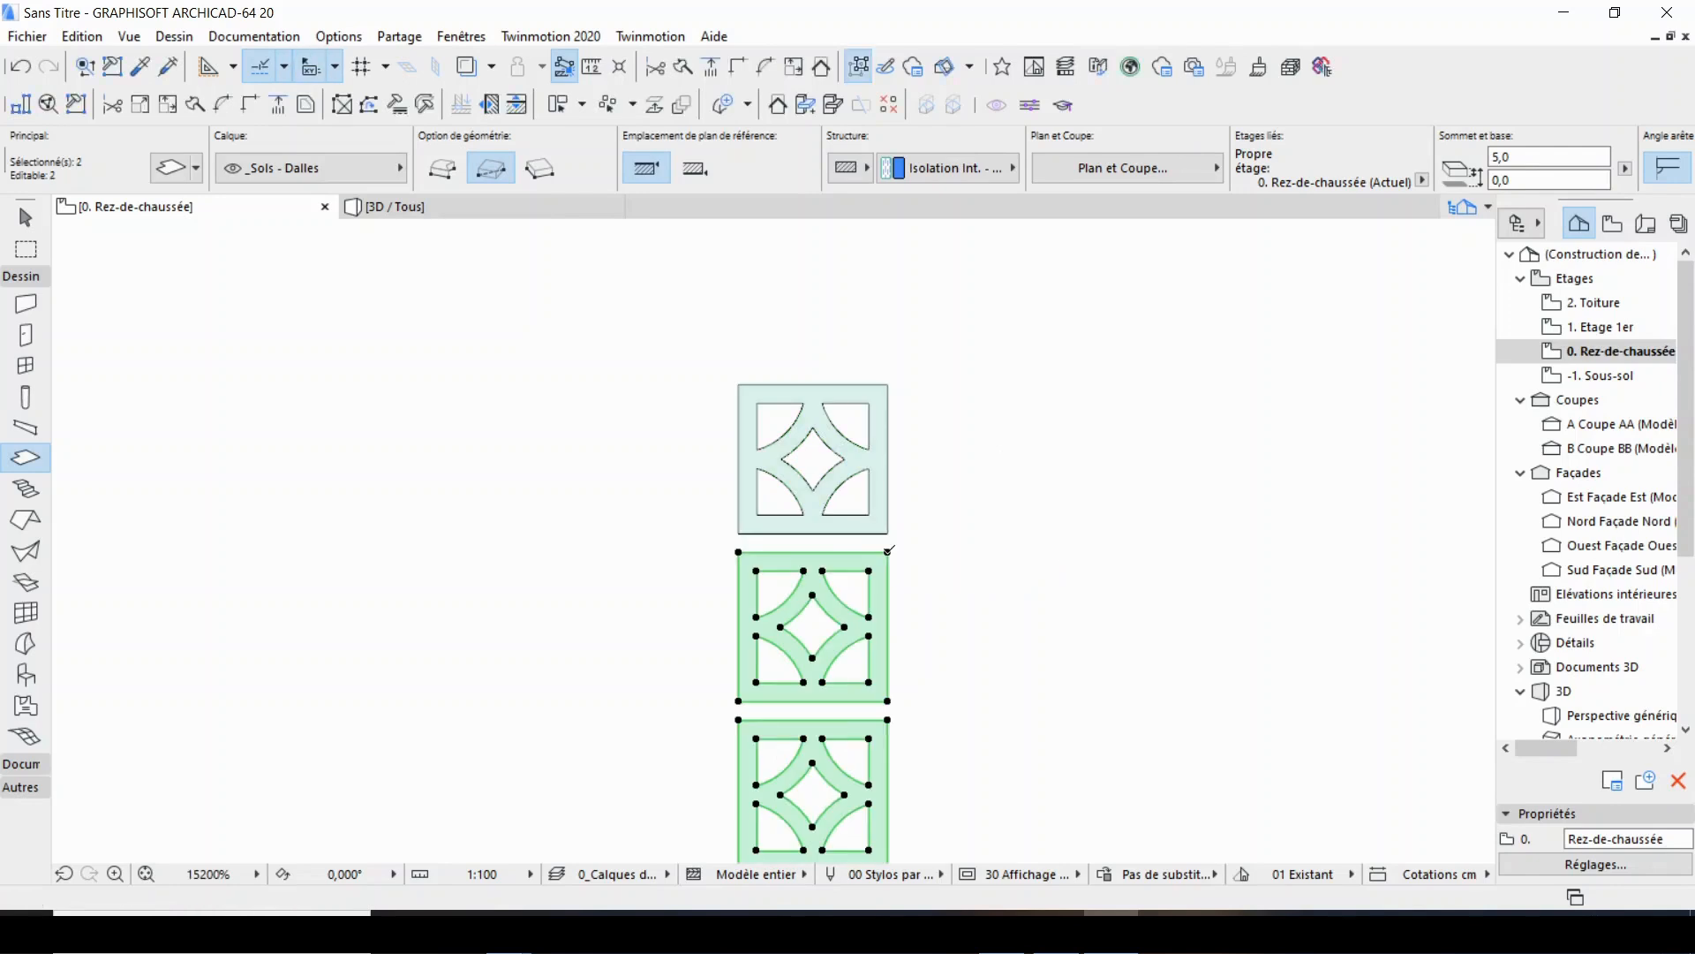
pyautogui.press('Escape')
# Measure the middle slab's height and the gap between it and the slab below.
pyautogui.scroll(3, 900, 547)
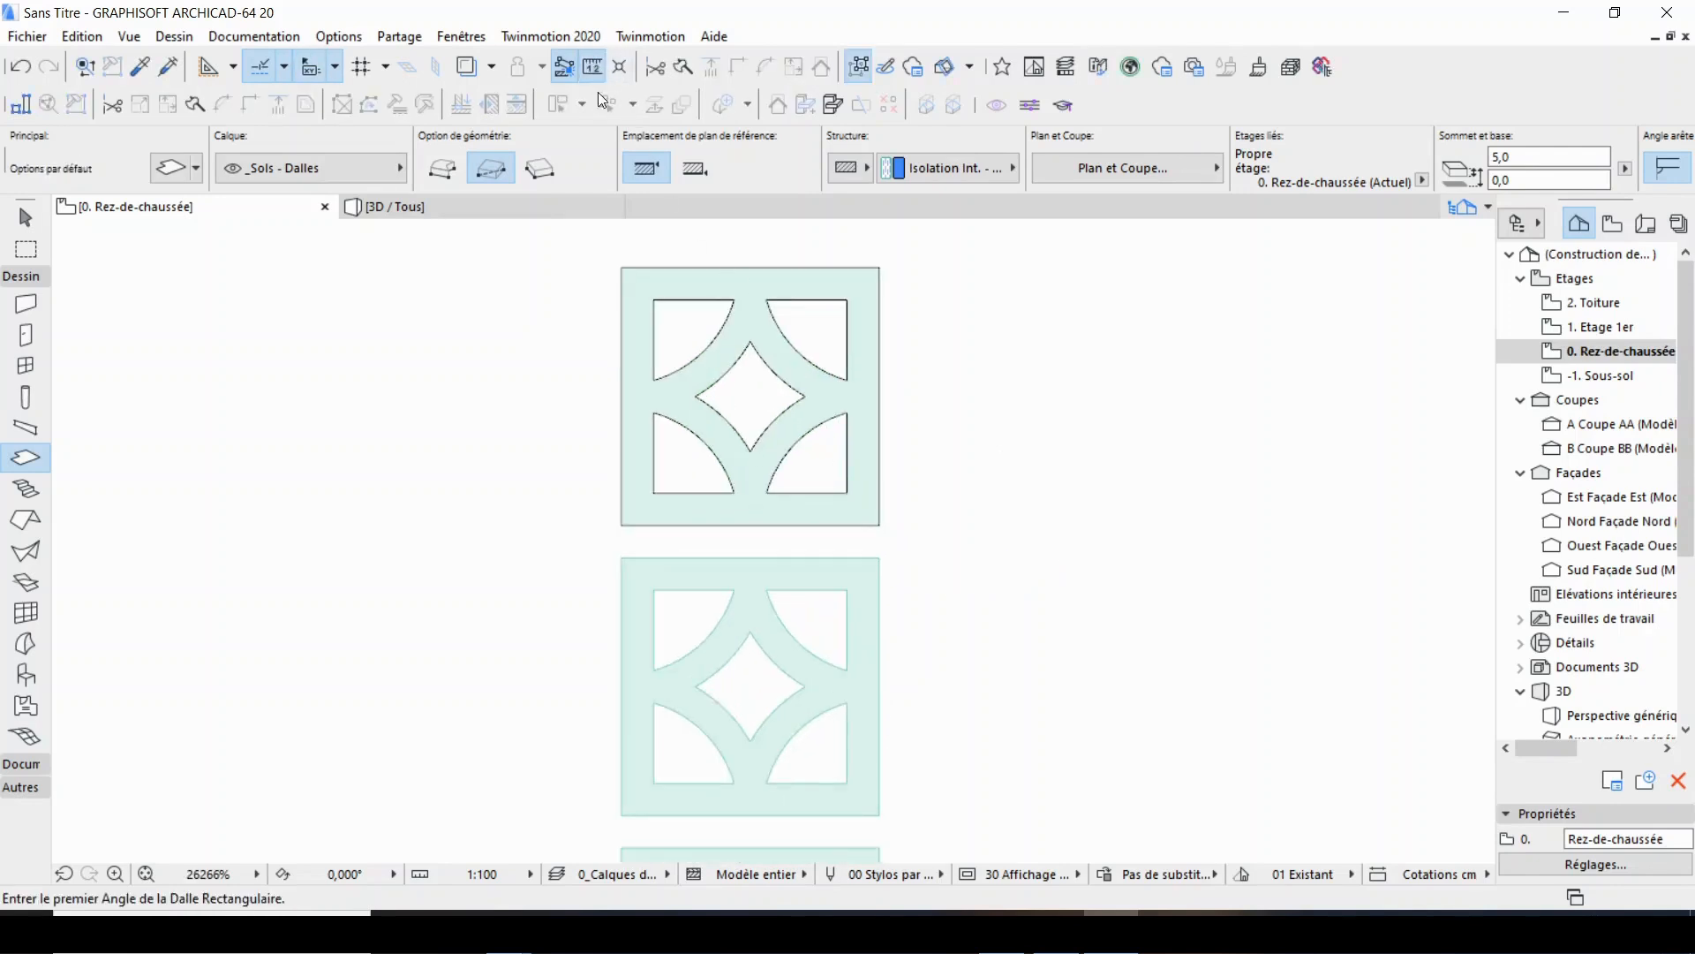
pyautogui.click(592, 67)
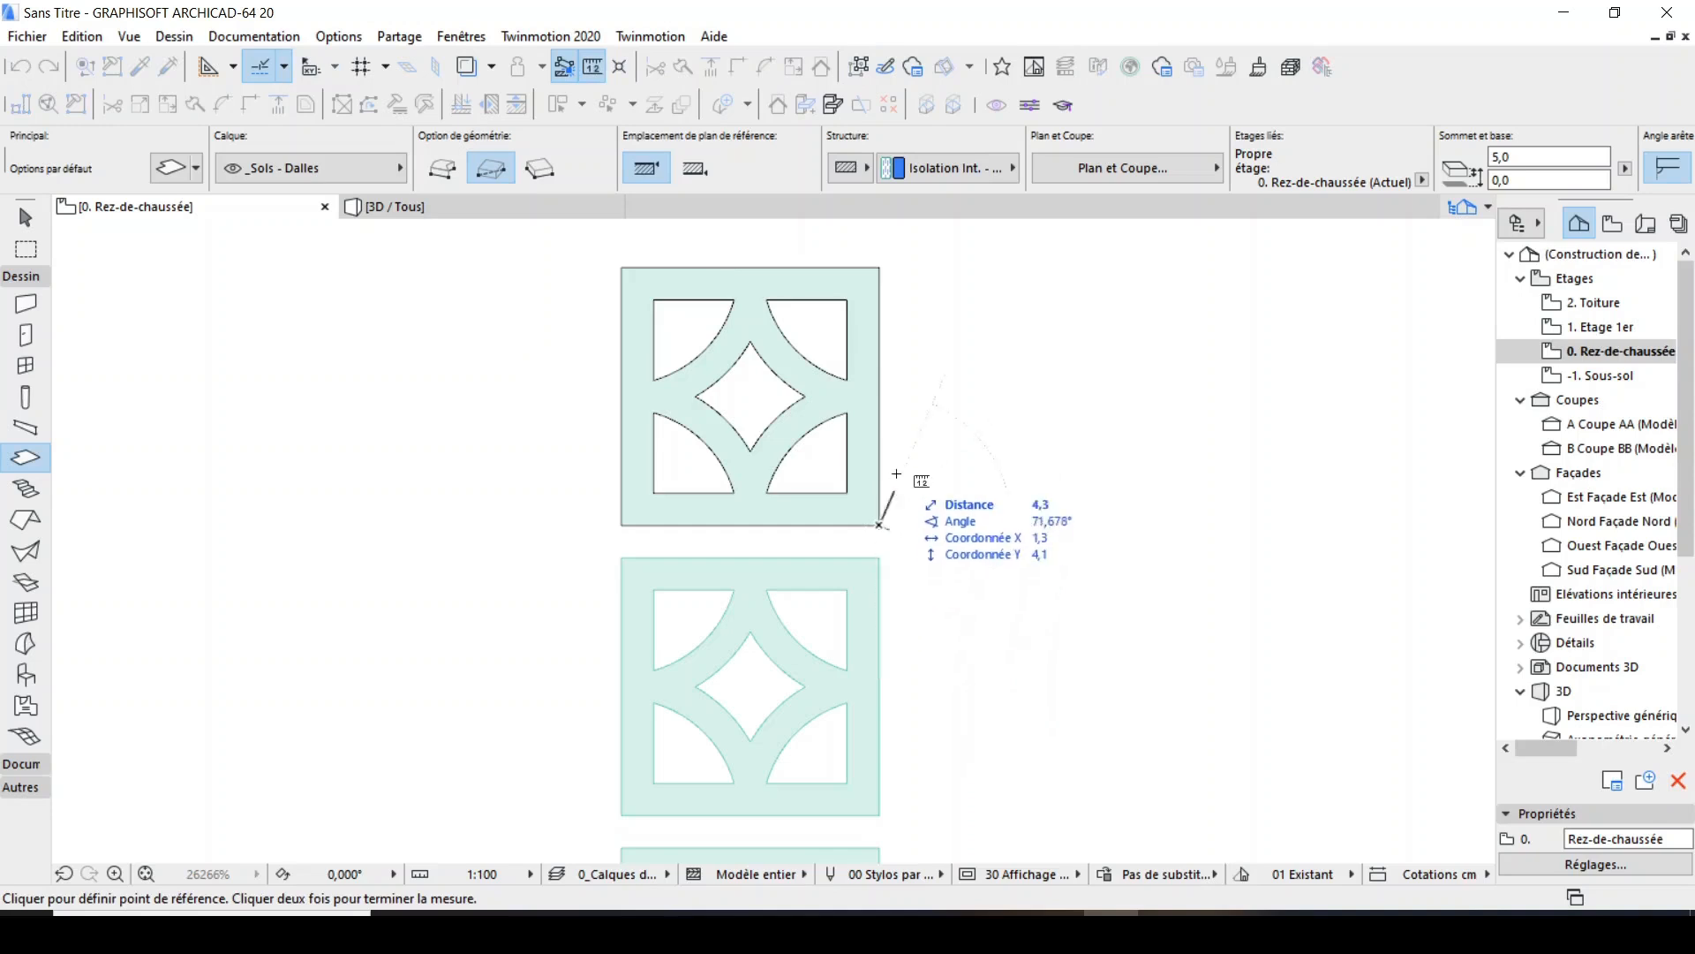
pyautogui.scroll(1, 883, 494)
pyautogui.click(891, 698)
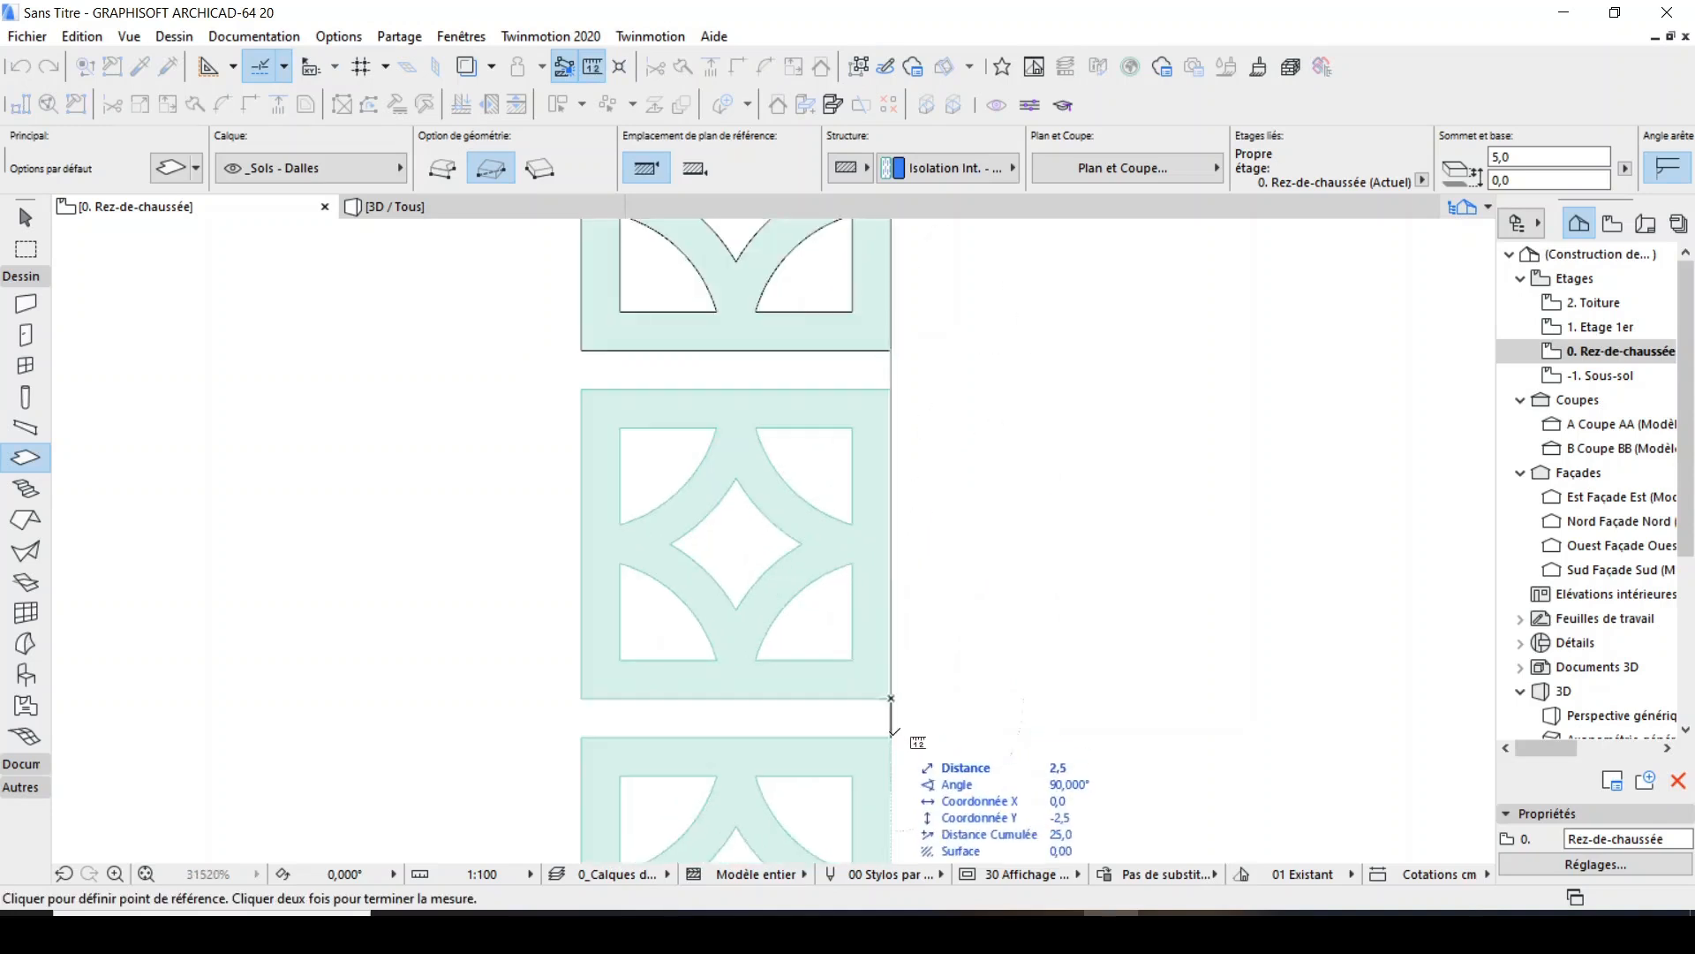
pyautogui.press('Escape')
# Duplicate the column of three slabs by translation, making 9 copies horizontally to the left at 22.5 mm spacing.
pyautogui.scroll(-5, 884, 596)
pyautogui.keyDown('shift'); pyautogui.click(886, 498); pyautogui.keyUp('shift')
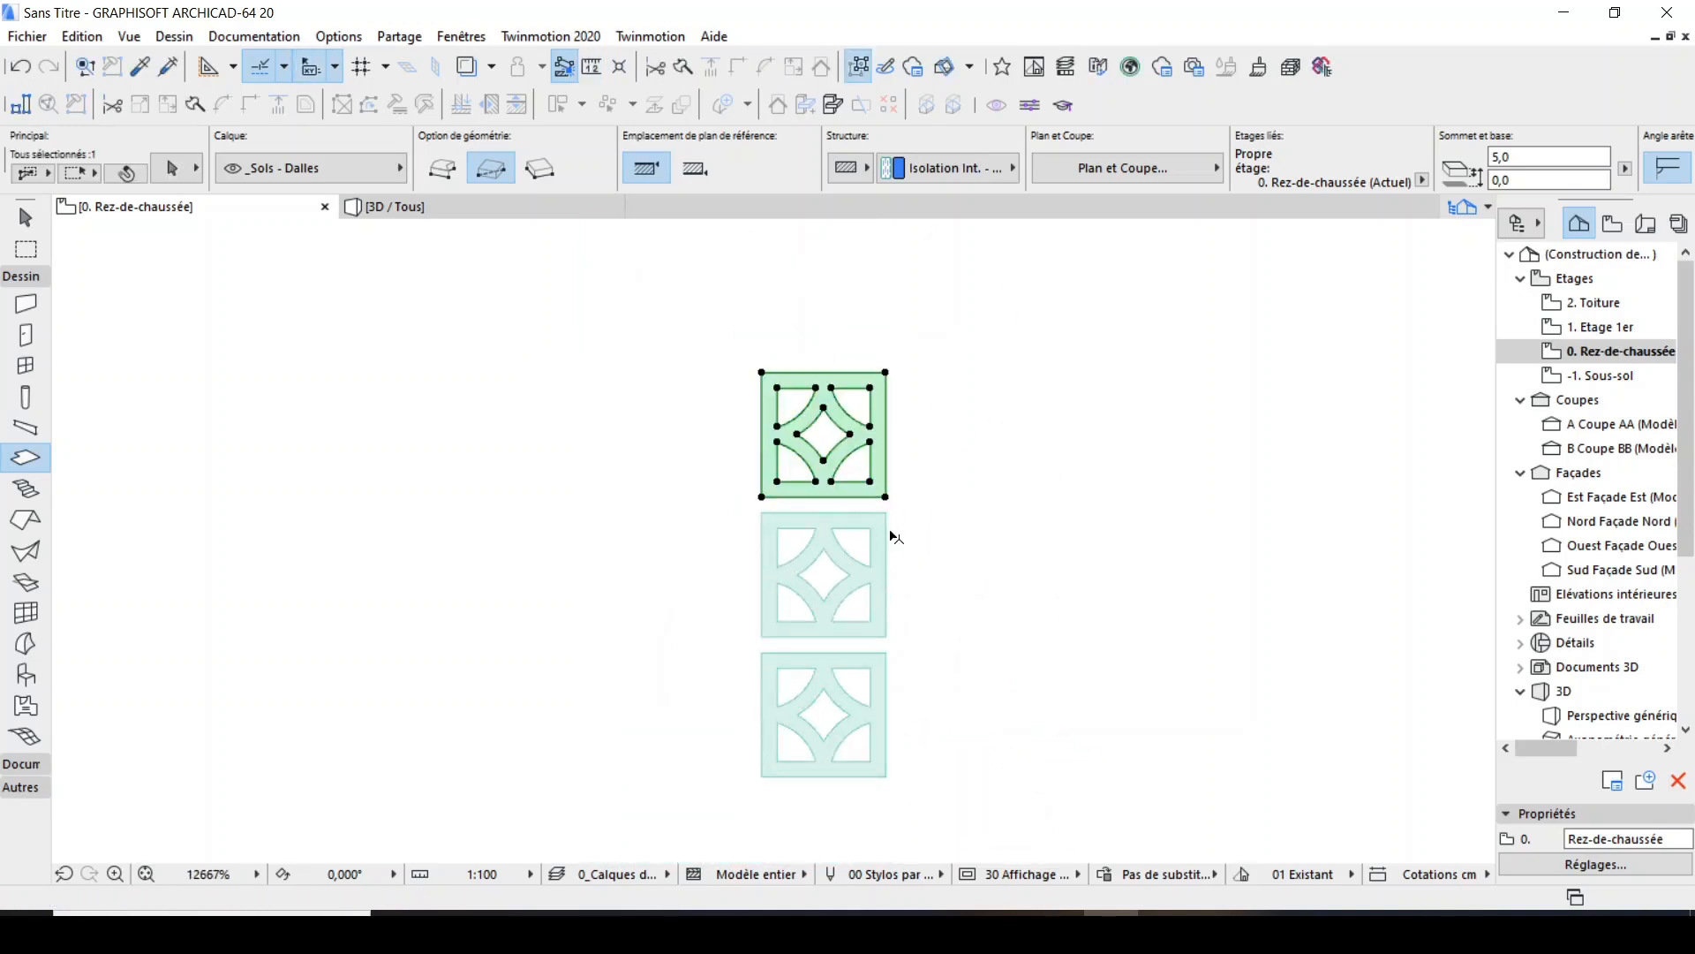
pyautogui.keyDown('shift'); pyautogui.click(888, 530); pyautogui.keyUp('shift')
pyautogui.keyDown('shift'); pyautogui.click(890, 664); pyautogui.keyUp('shift')
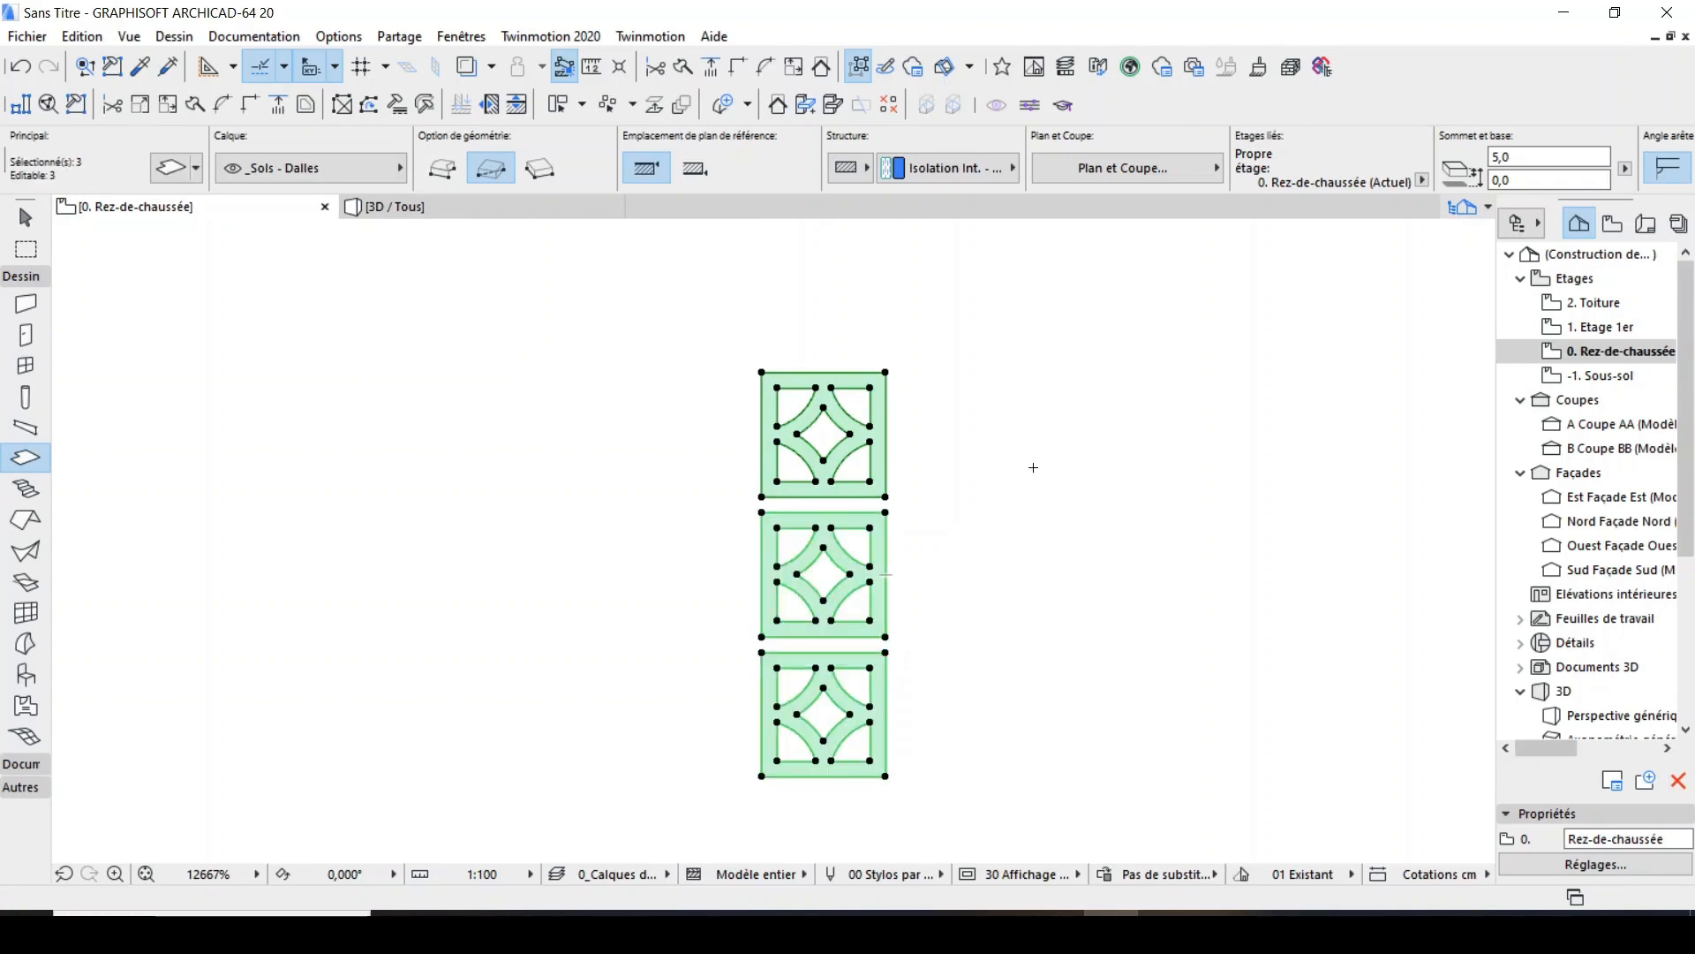
pyautogui.click(680, 104)
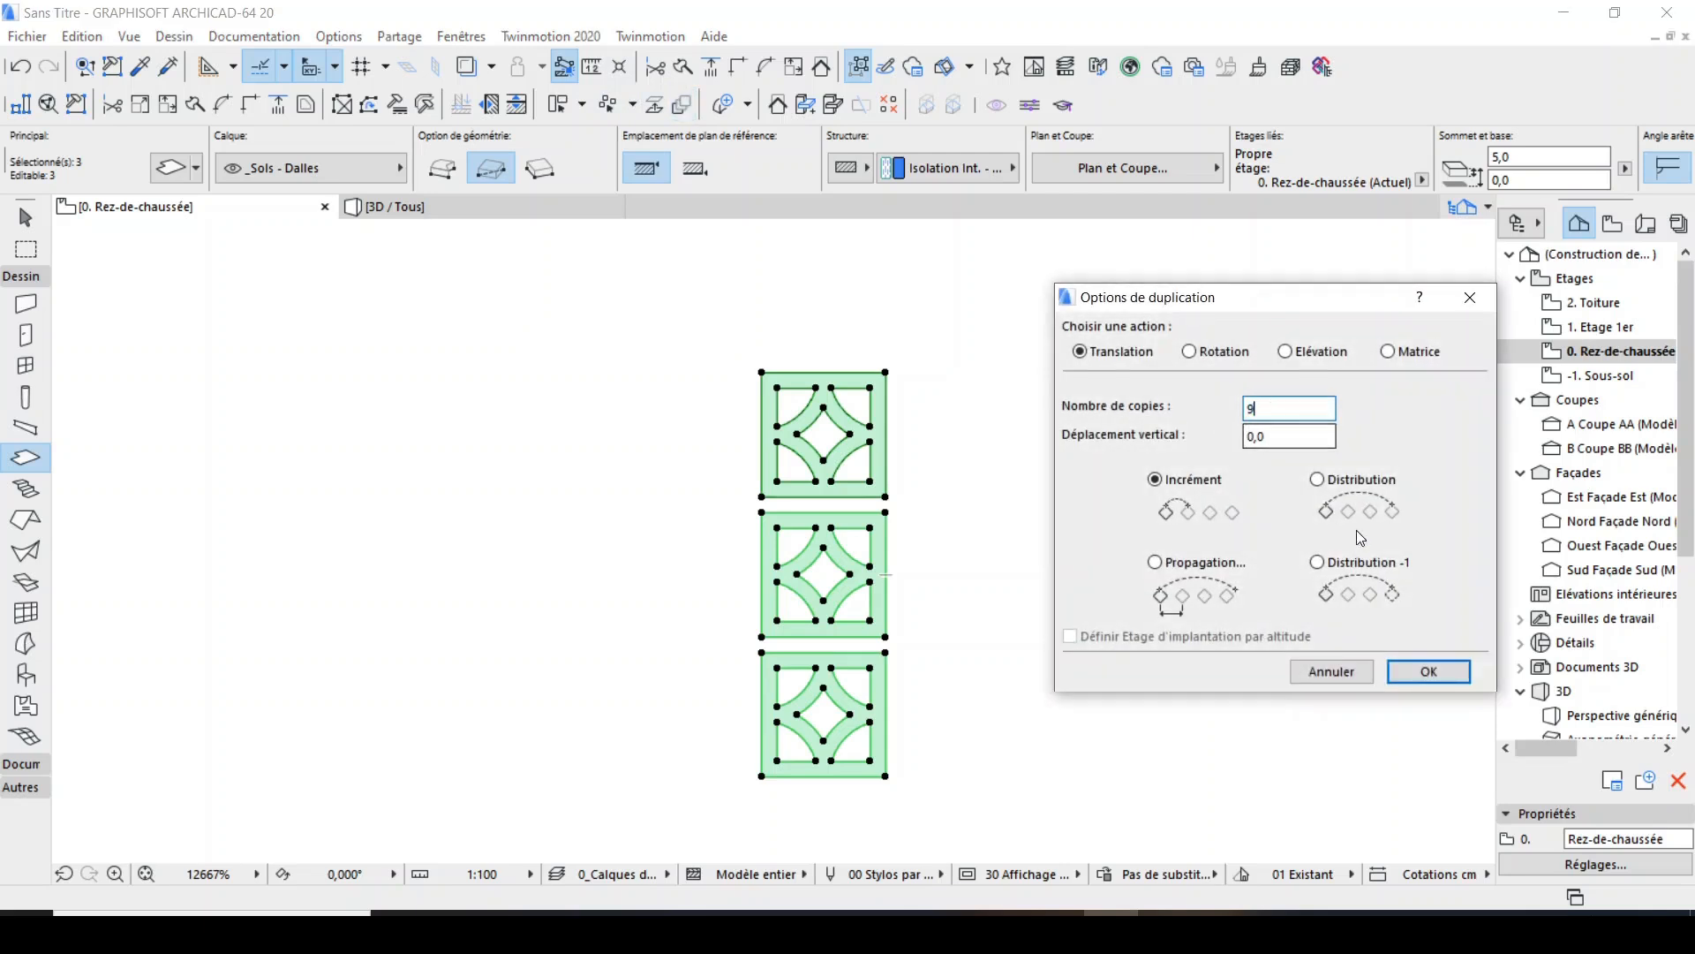
pyautogui.click(1428, 671)
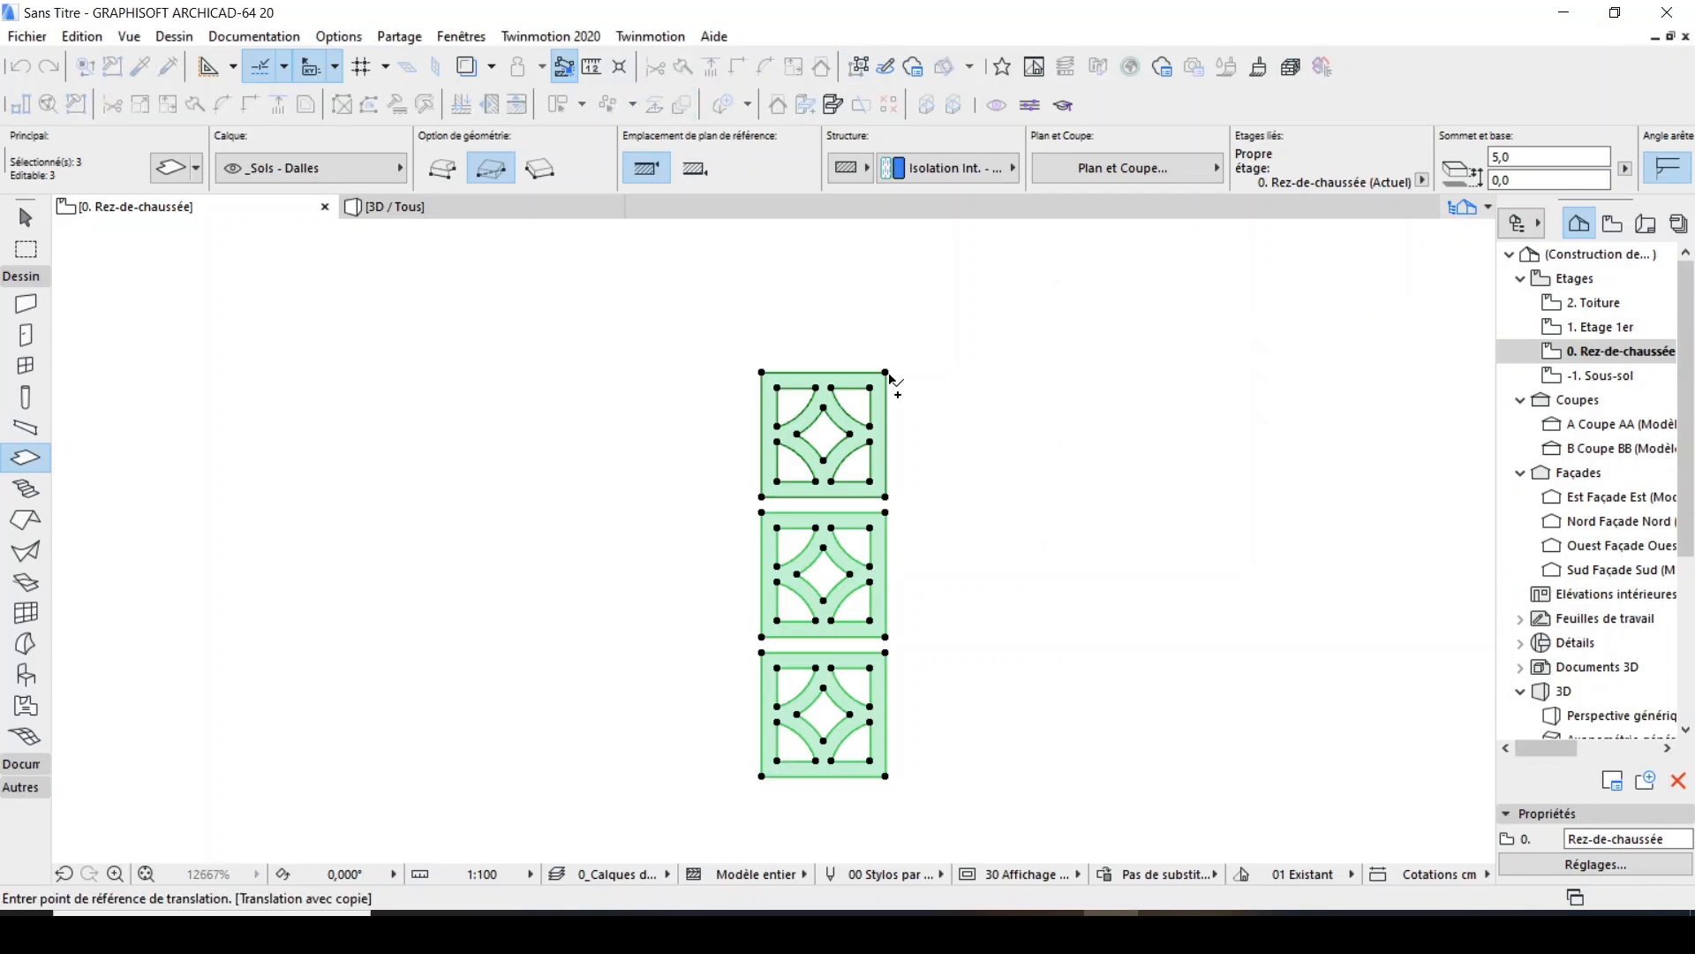
pyautogui.click(886, 372)
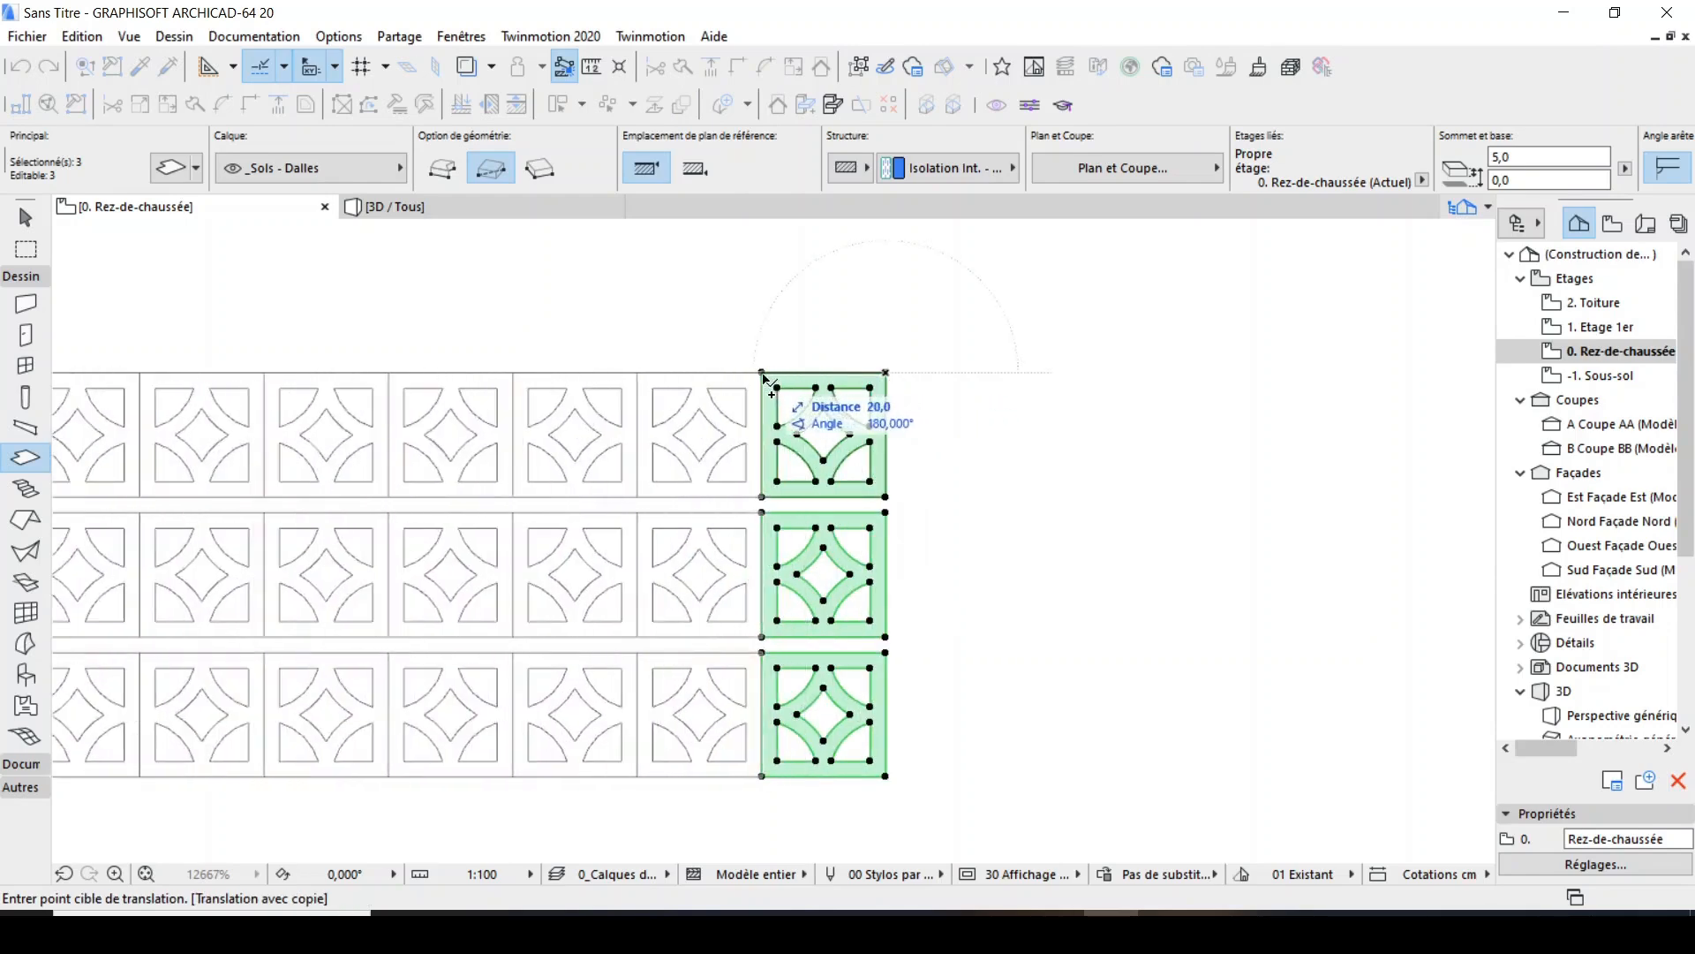
pyautogui.write('22')
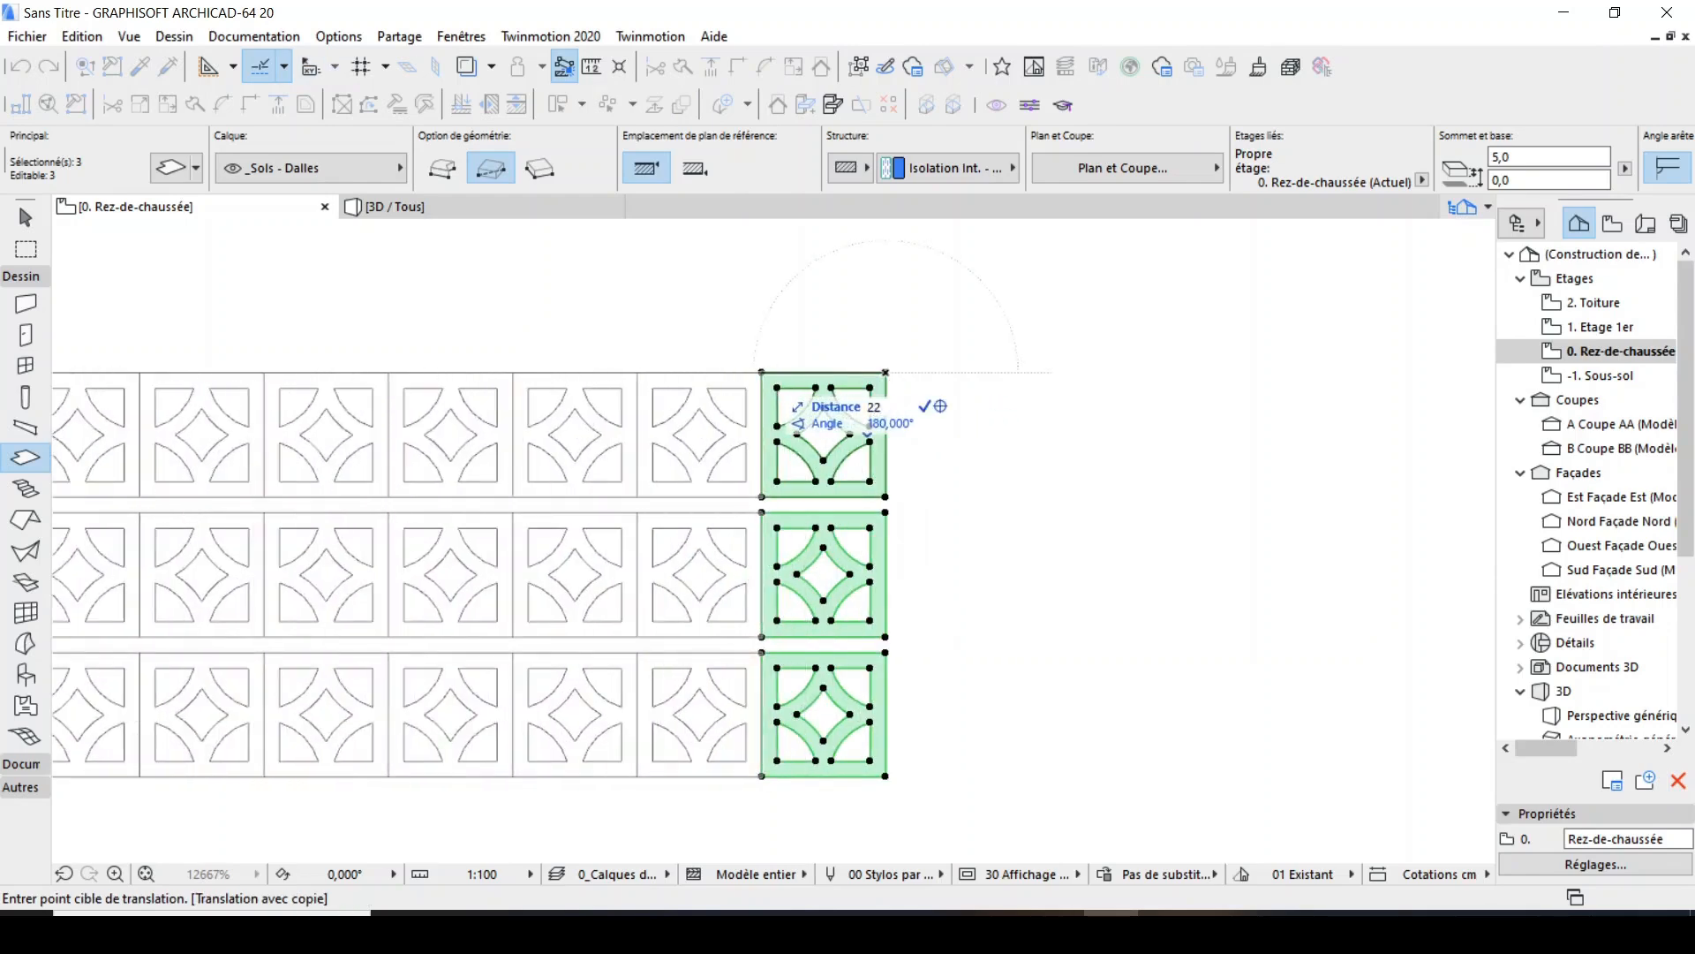
pyautogui.press('Return')
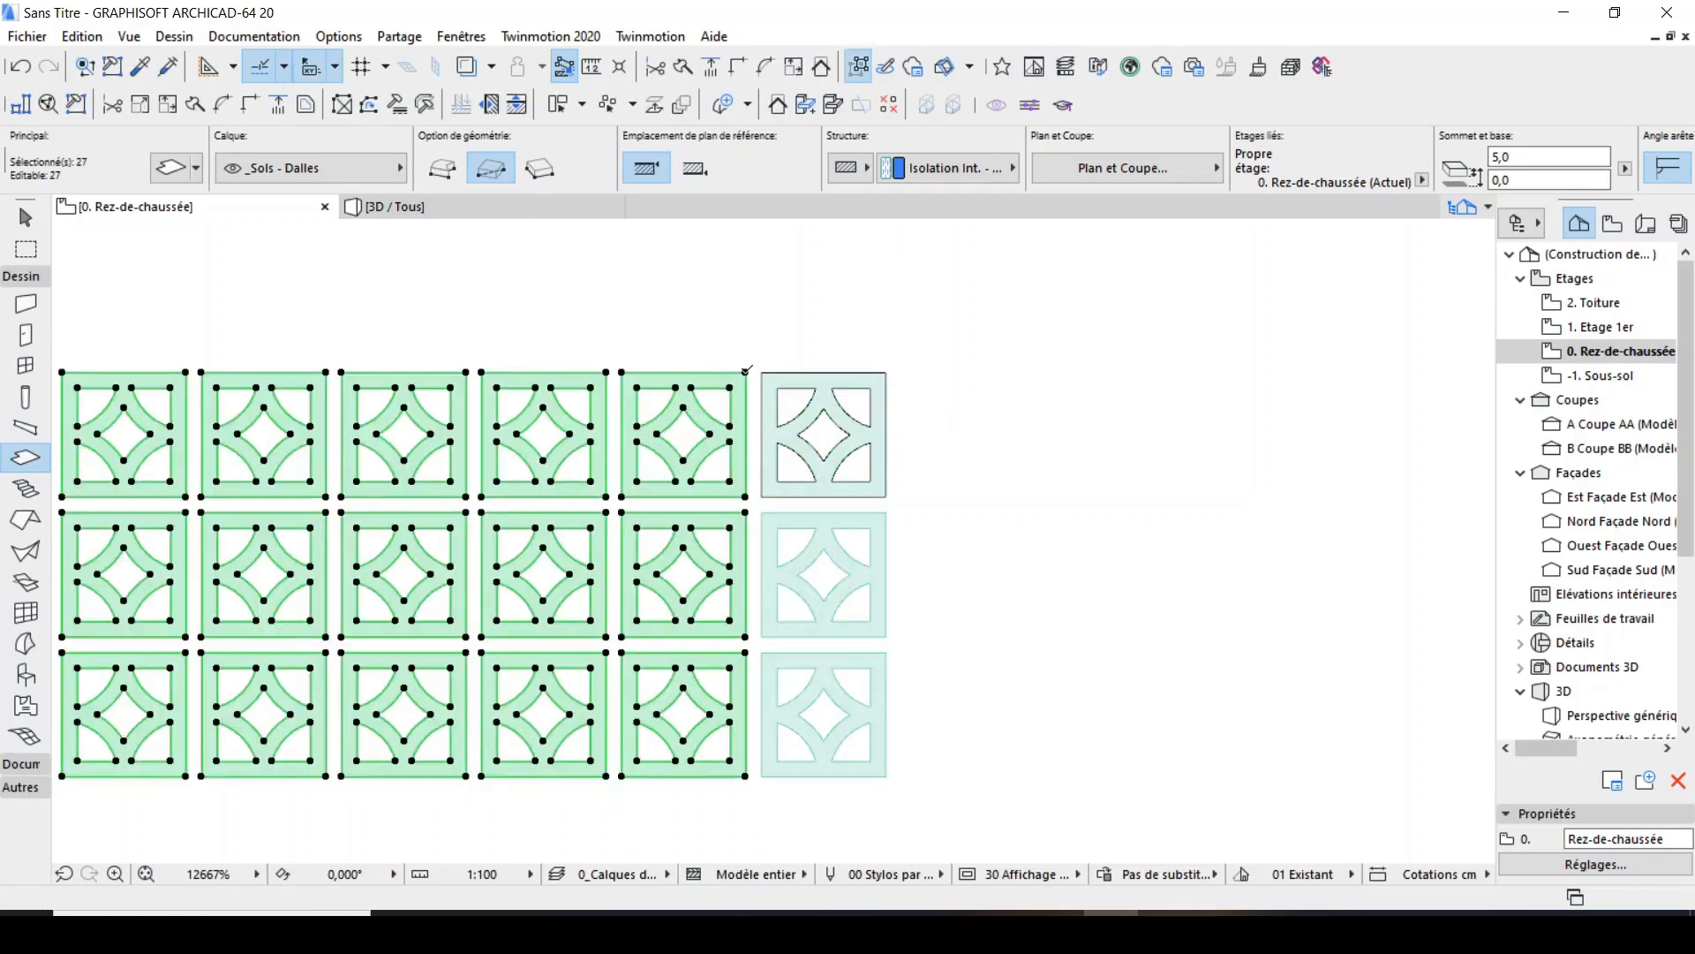
pyautogui.press('Escape')
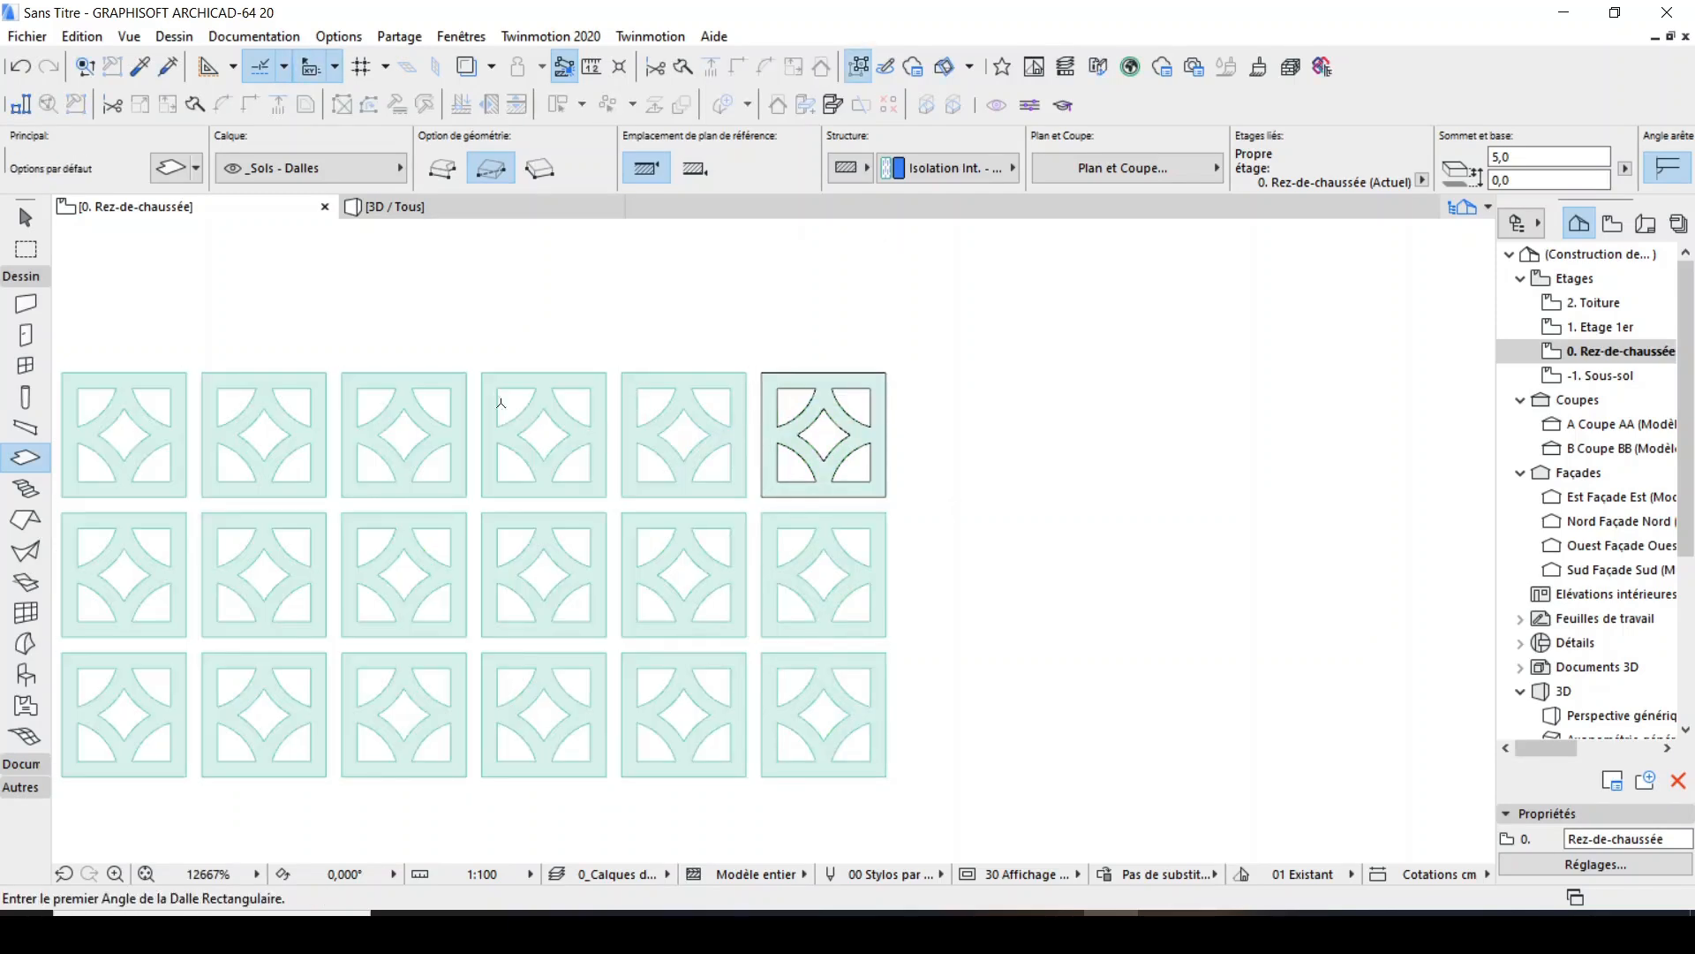
# Draw a 222.5 by 65 mm rectangle with the Line tool around the whole slab grid, from its upper-left to lower-right corner.
pyautogui.scroll(-3, 990, 489)
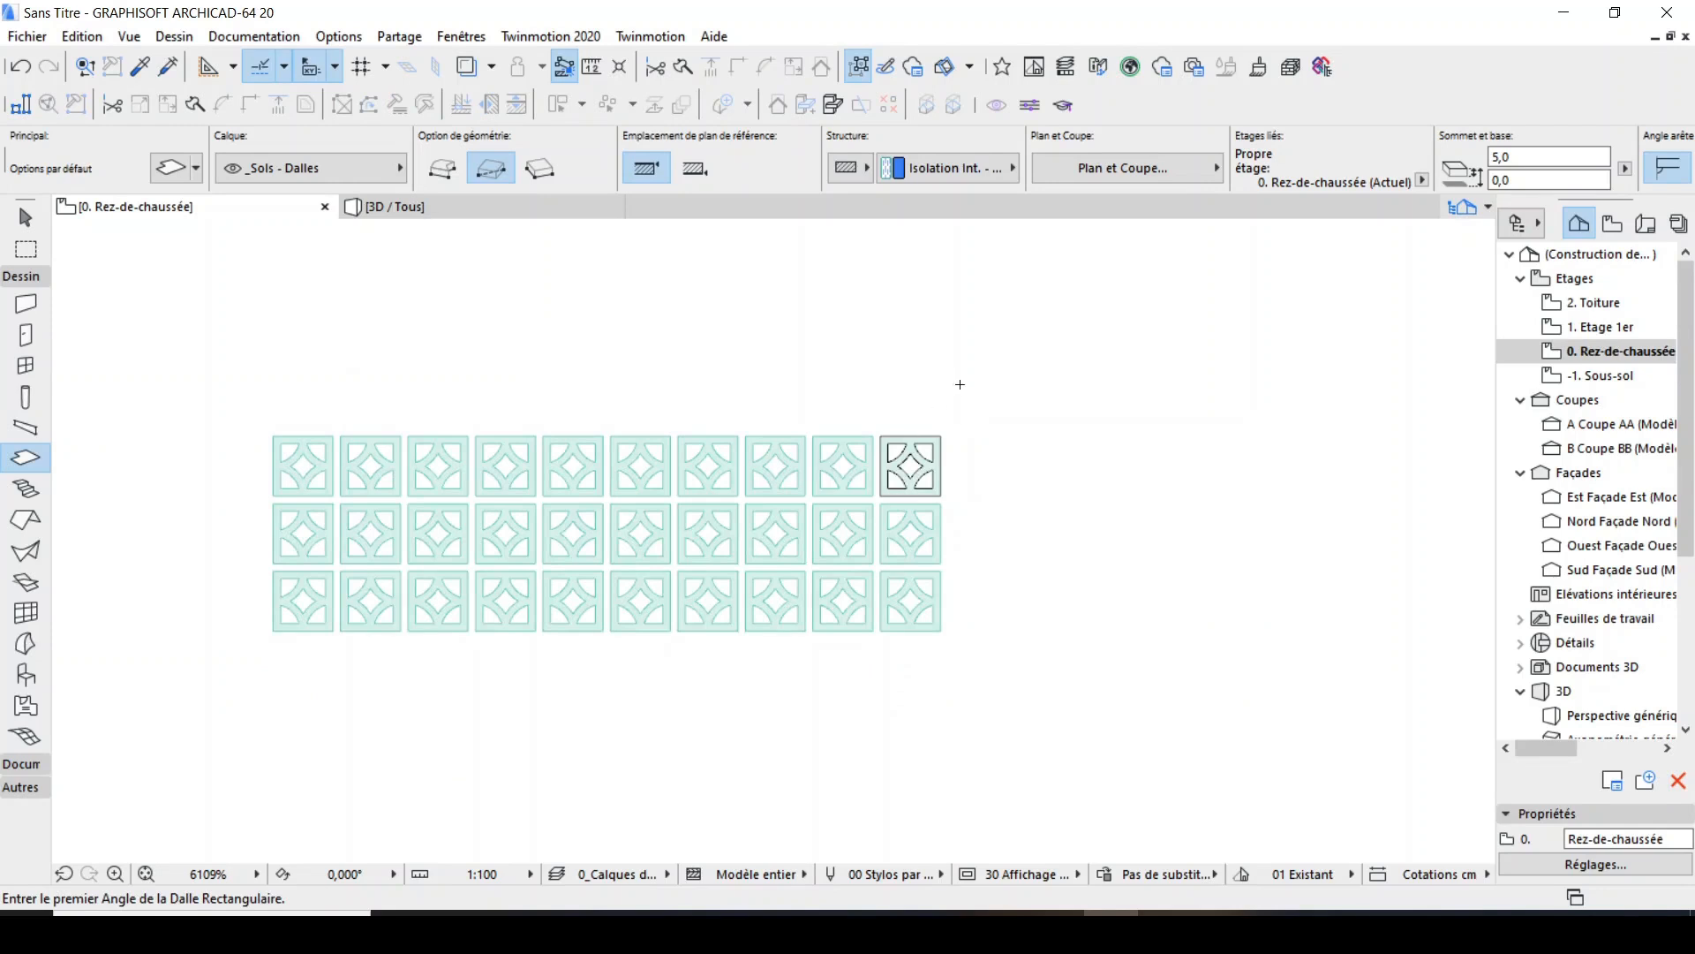
pyautogui.scroll(3, 408, 514)
pyautogui.scroll(-2, 928, 348)
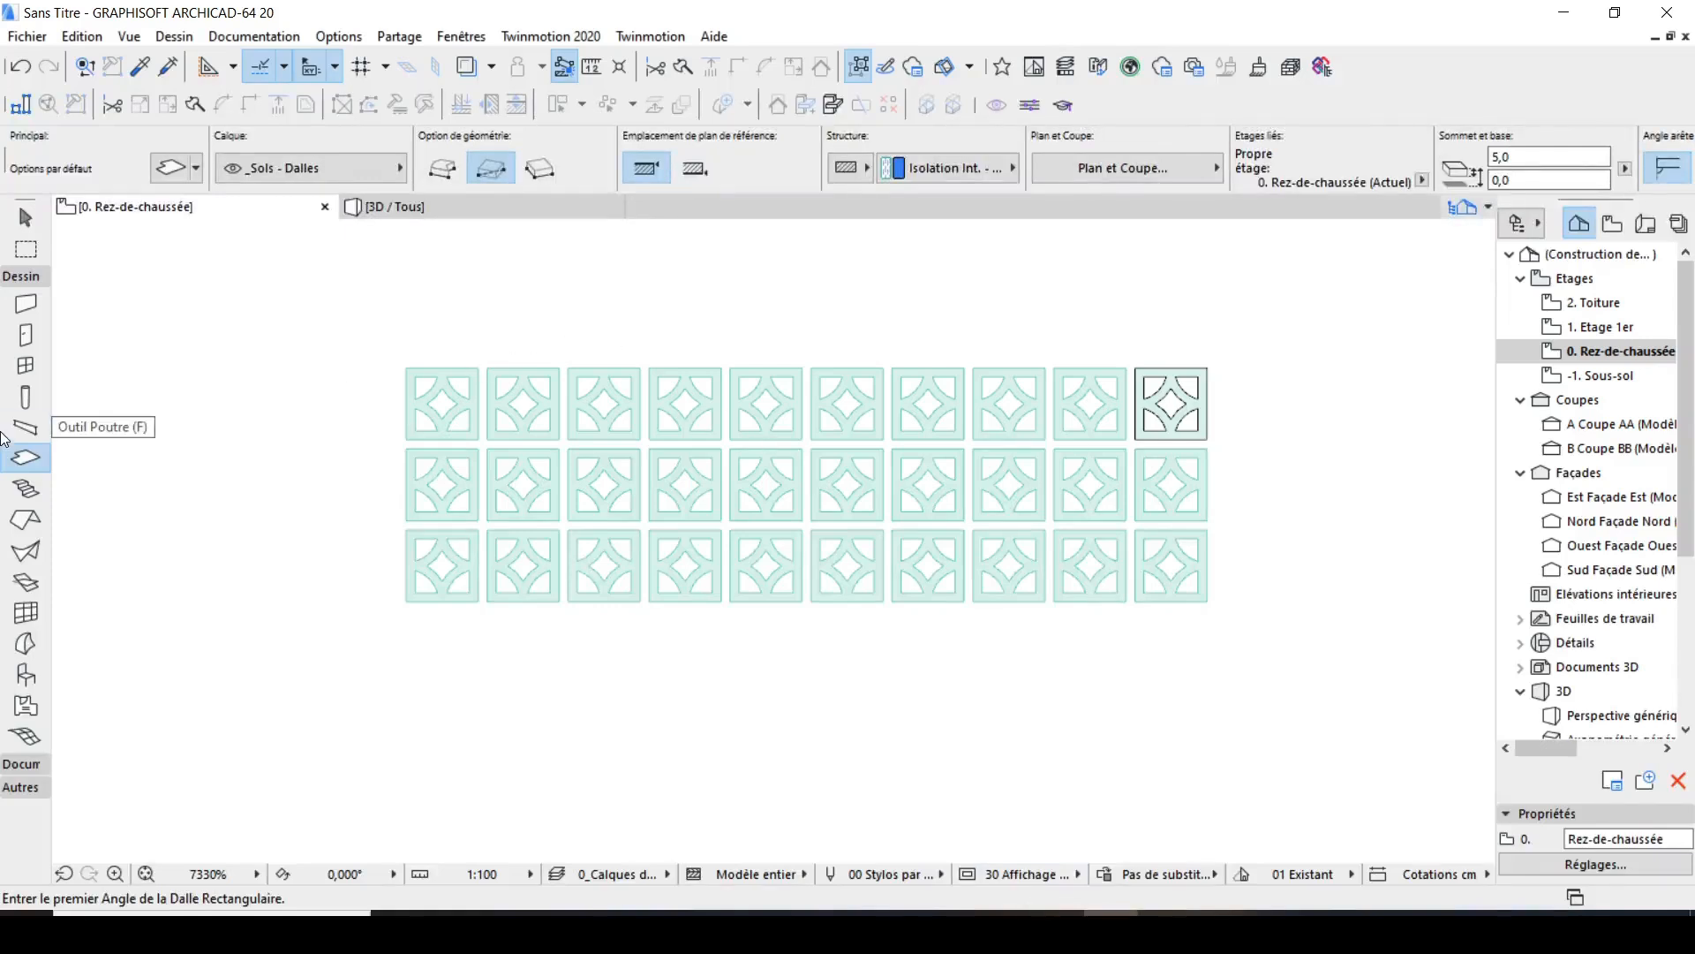
pyautogui.click(23, 276)
pyautogui.click(31, 301)
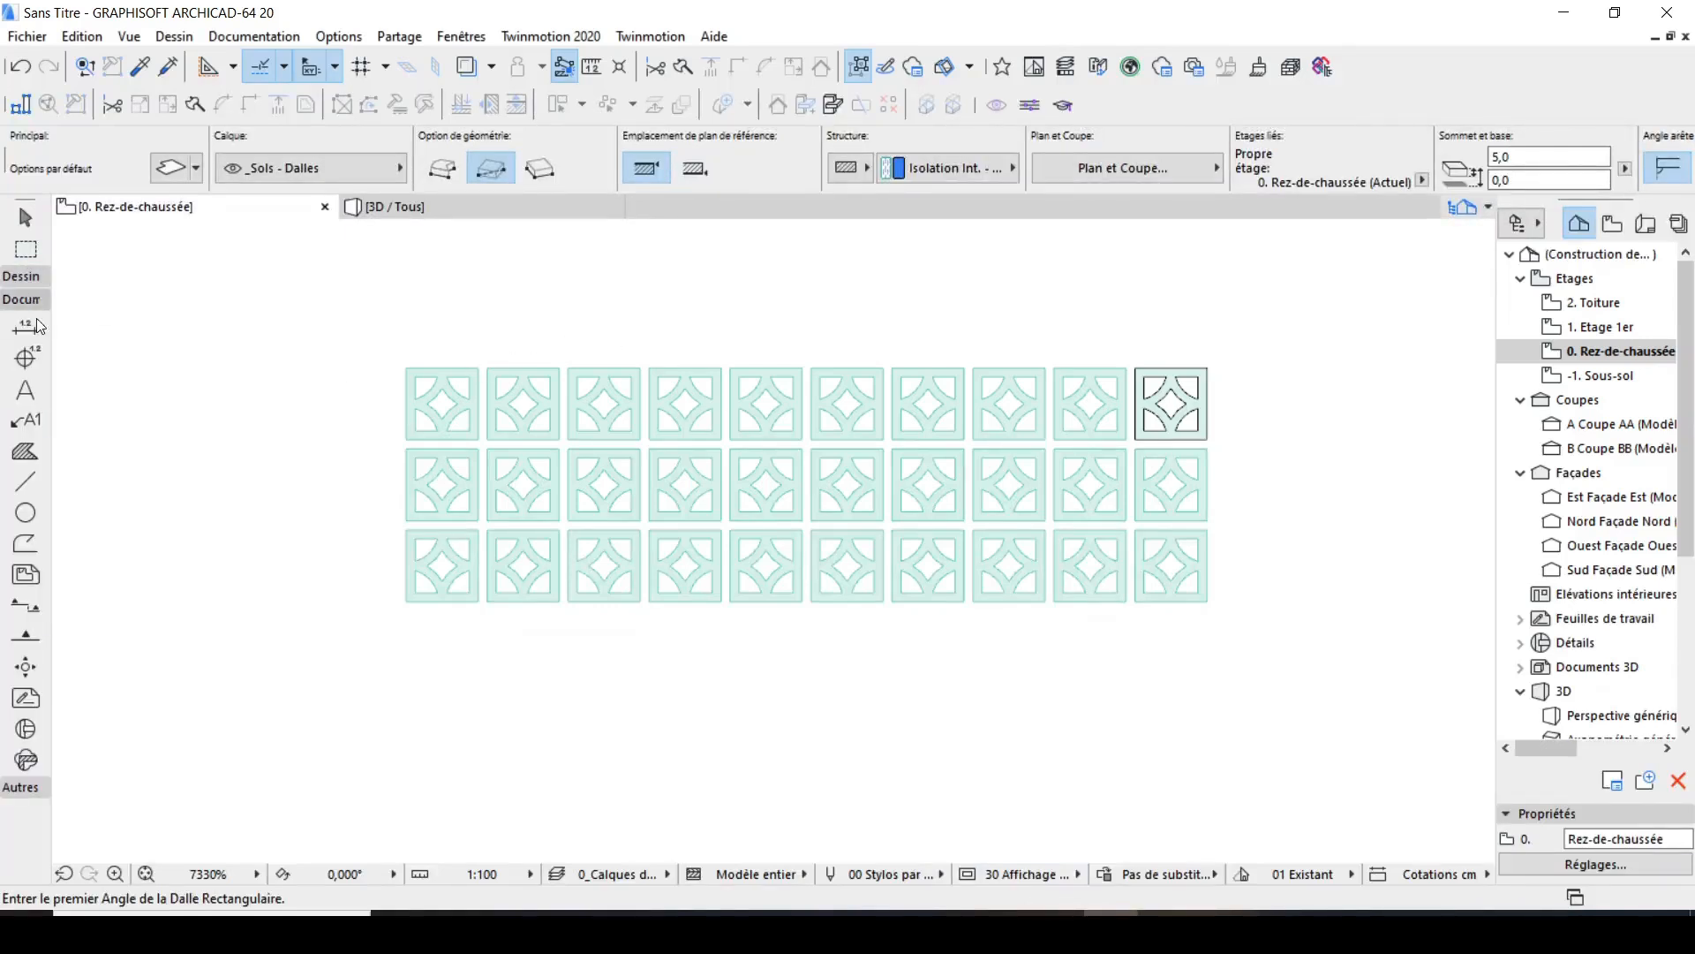
pyautogui.click(25, 481)
pyautogui.scroll(2, 412, 355)
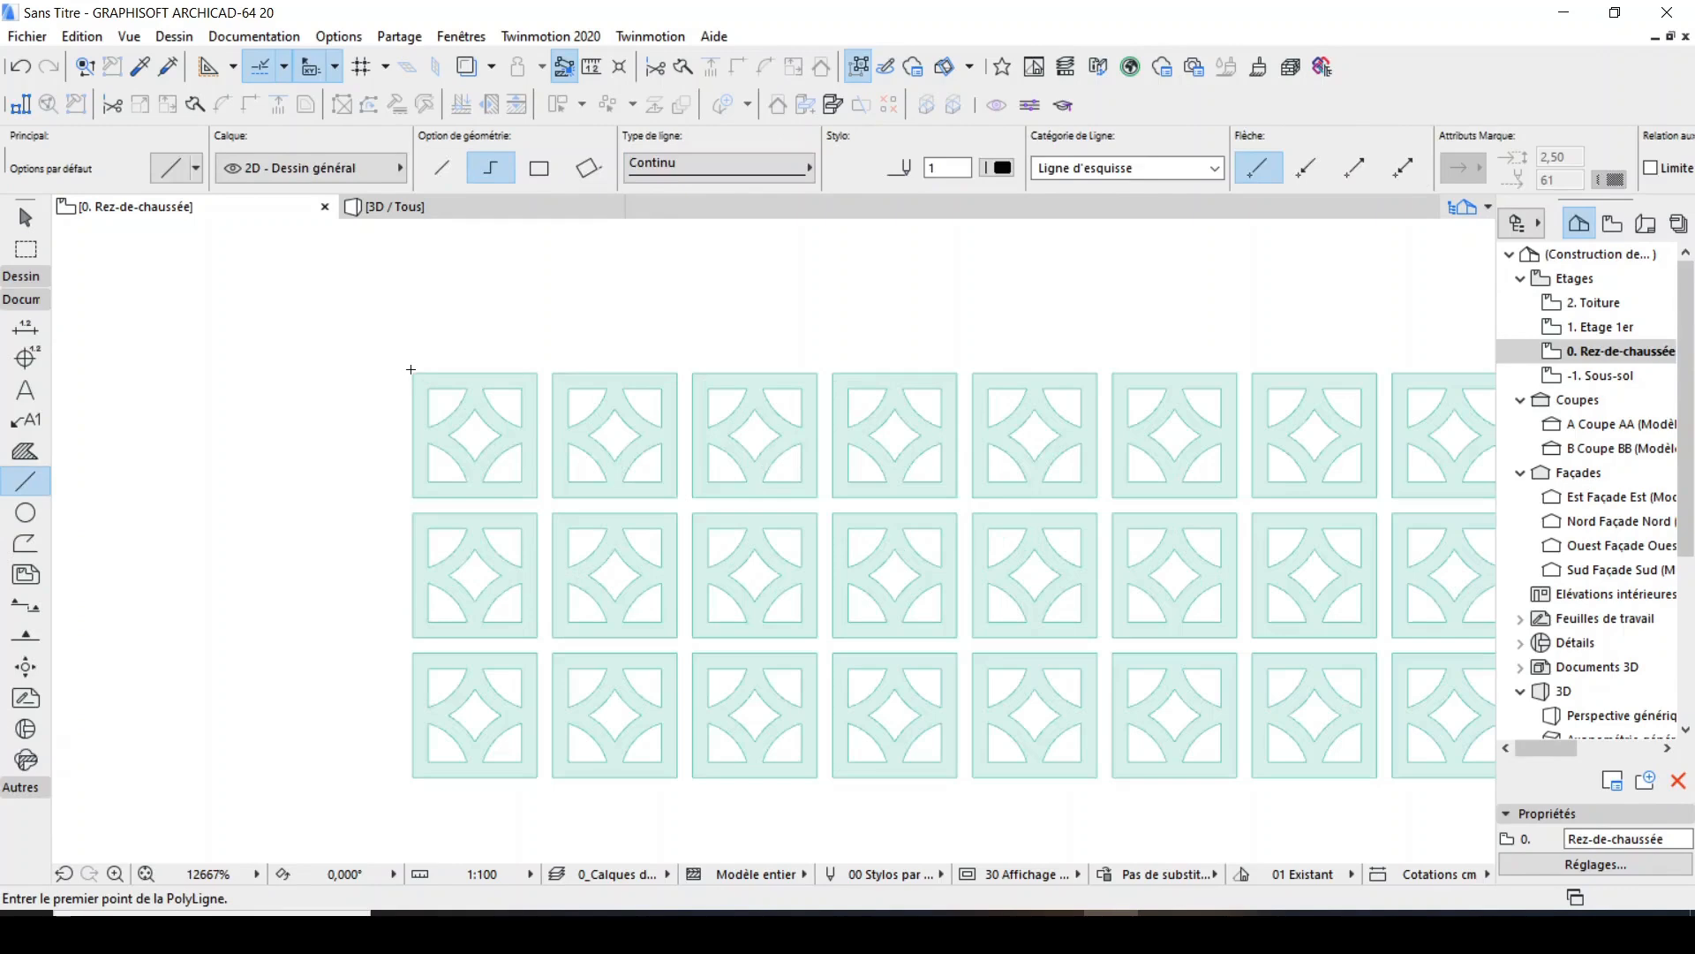
pyautogui.click(412, 370)
pyautogui.scroll(-1, 365, 304)
pyautogui.click(539, 168)
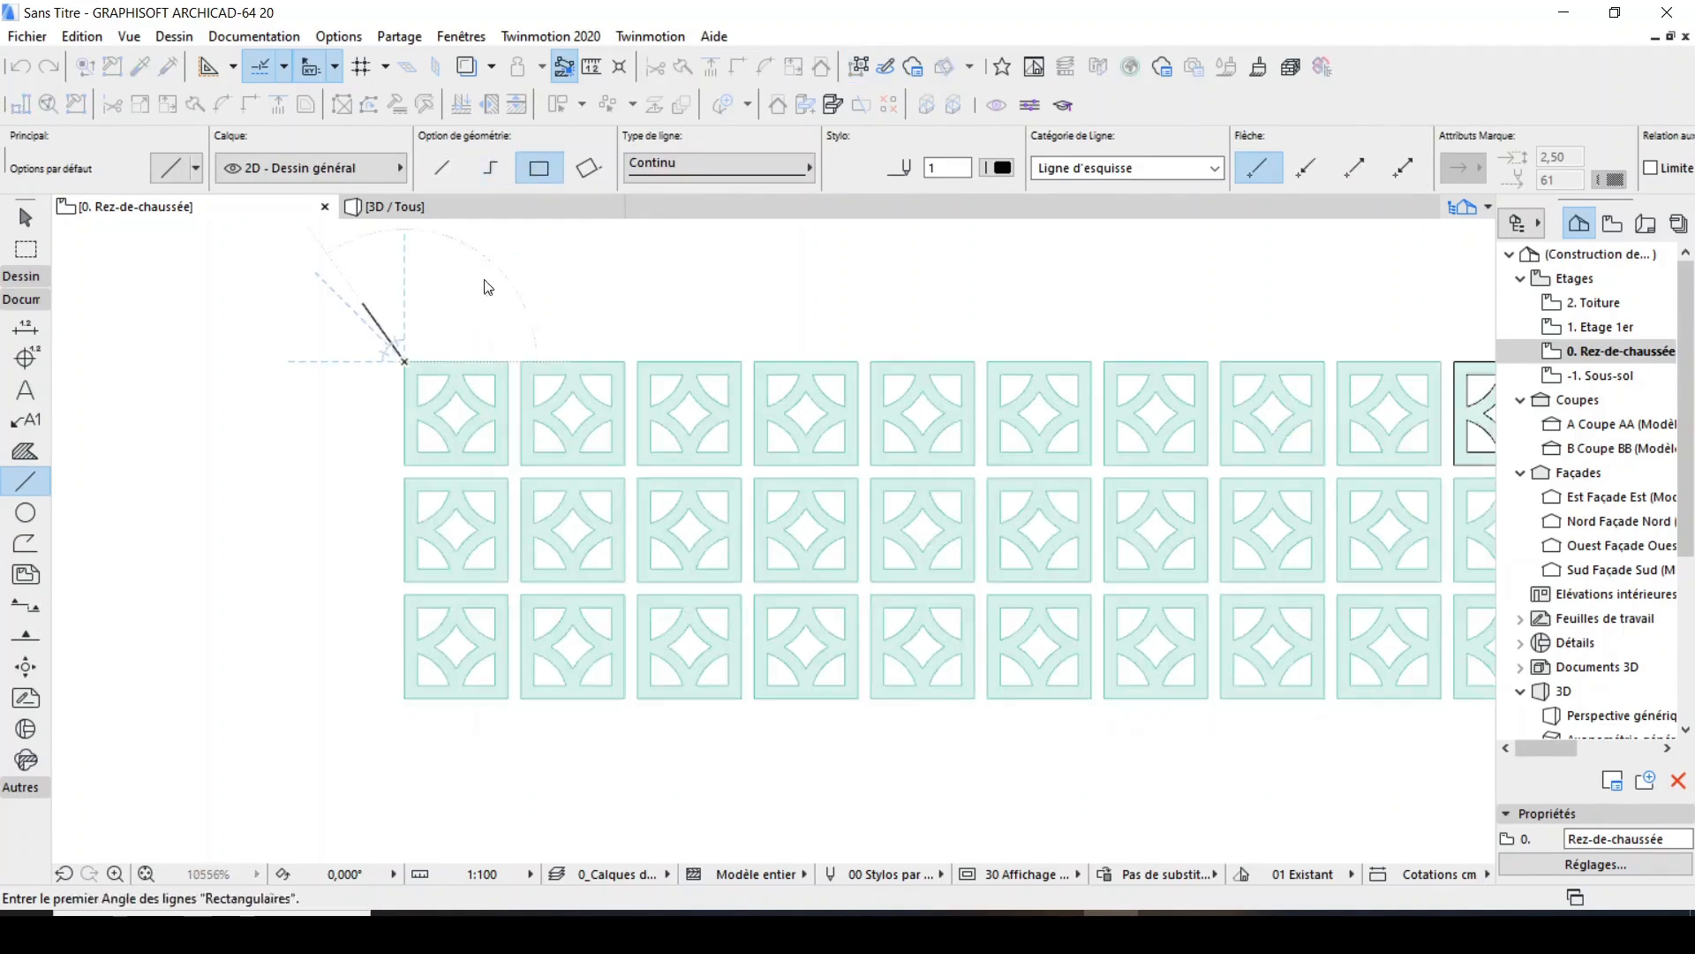
pyautogui.click(404, 361)
pyautogui.scroll(-1, 403, 354)
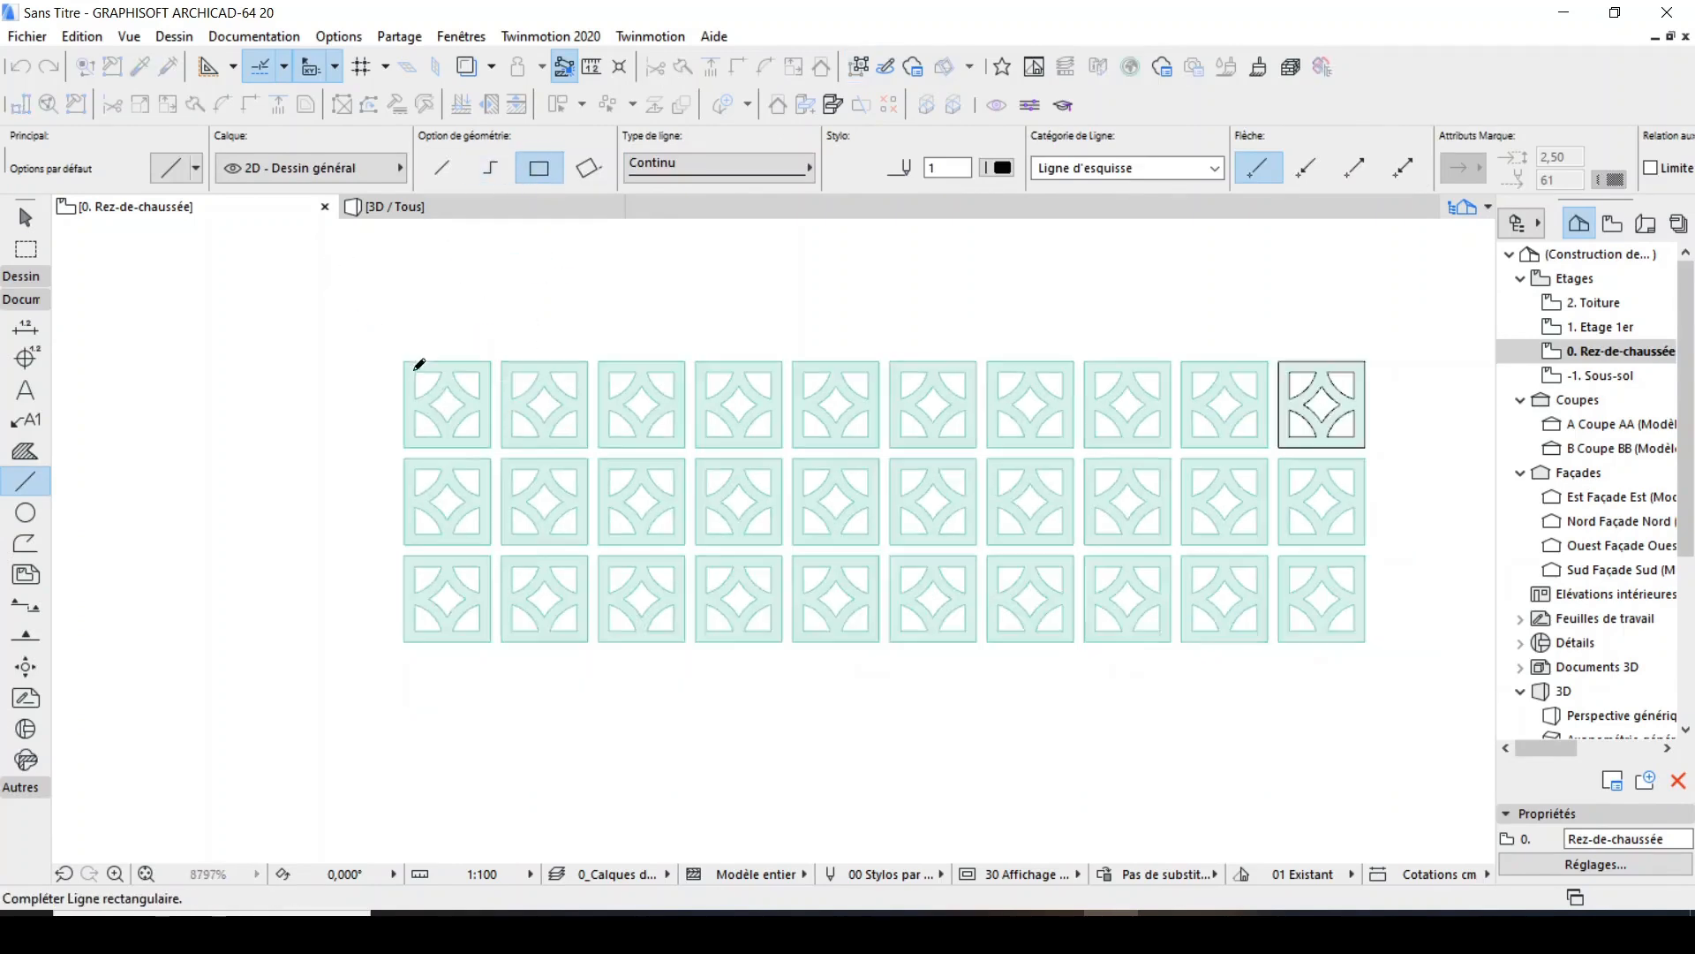
pyautogui.click(1367, 638)
# Draw a rectangular line outline around the lower-left slab, from its lower-left to its upper-right corner.
pyautogui.scroll(3, 446, 609)
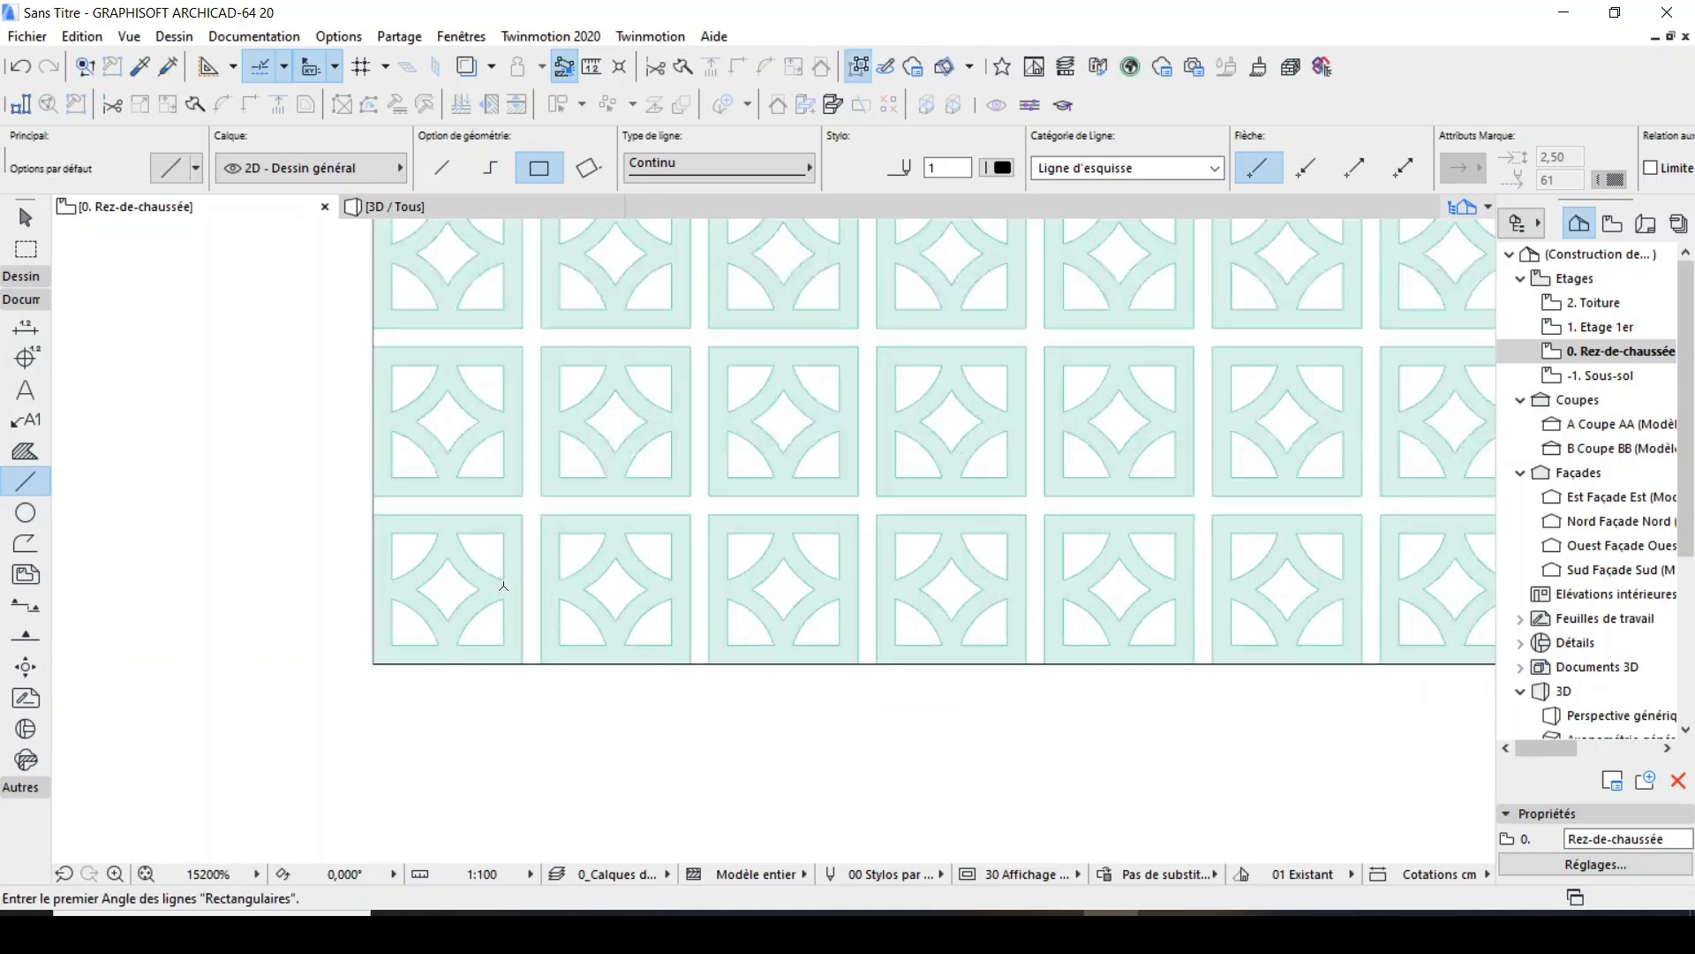
pyautogui.click(374, 662)
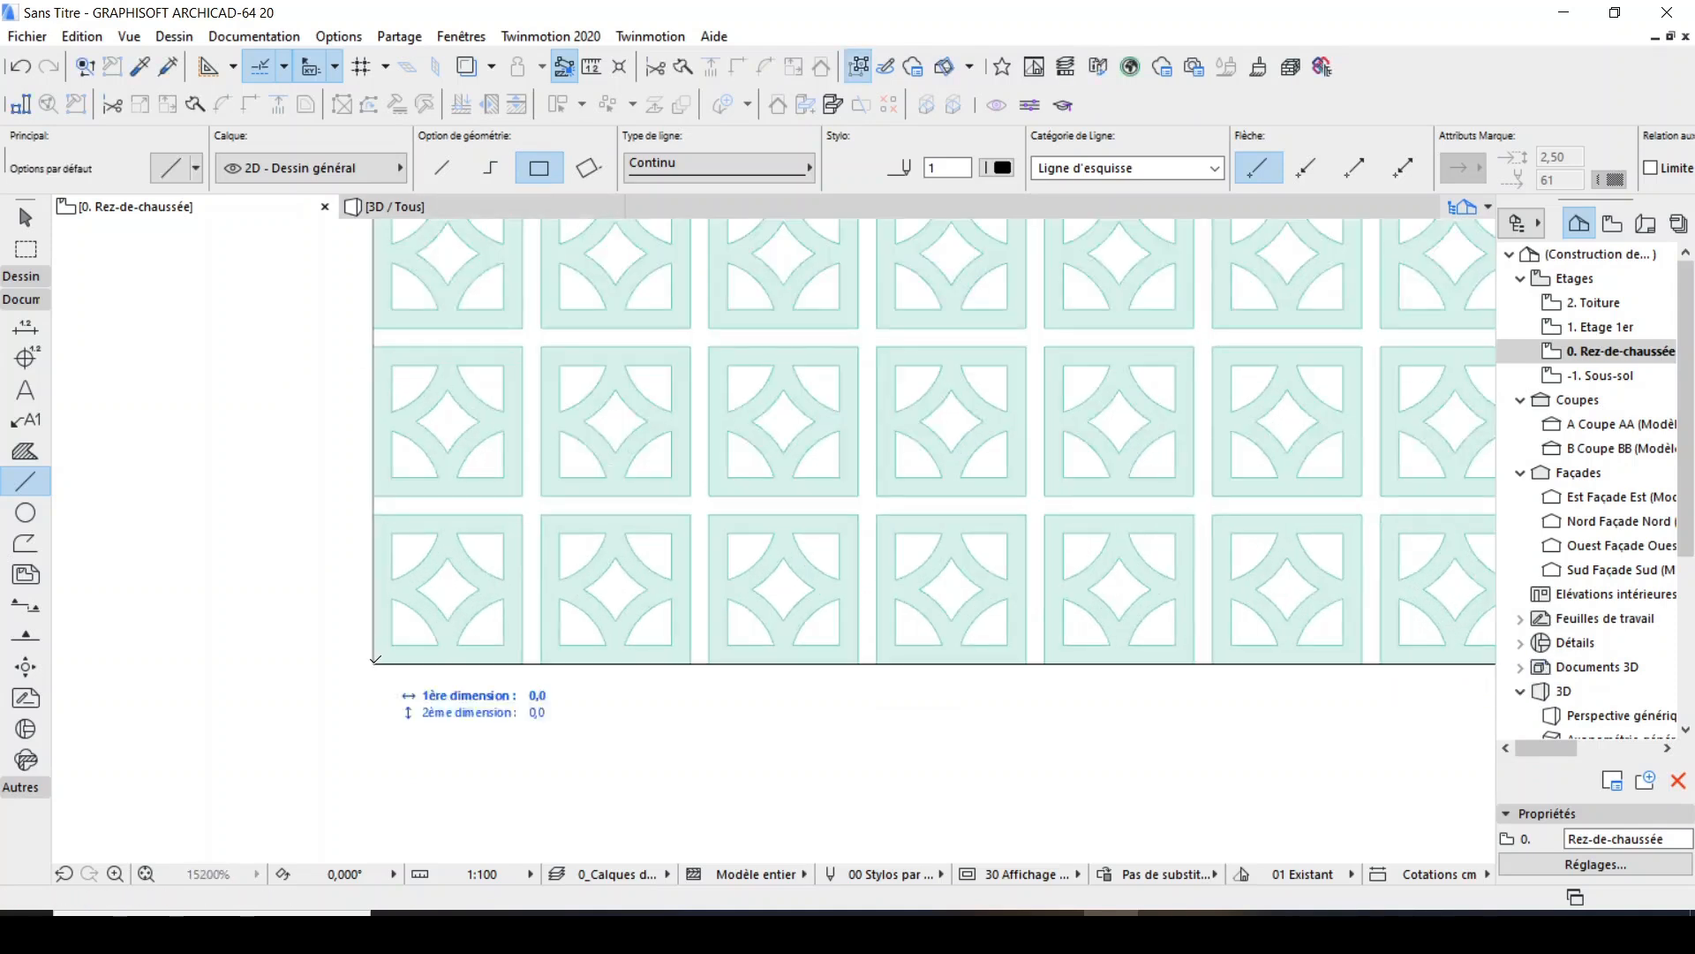
pyautogui.click(527, 510)
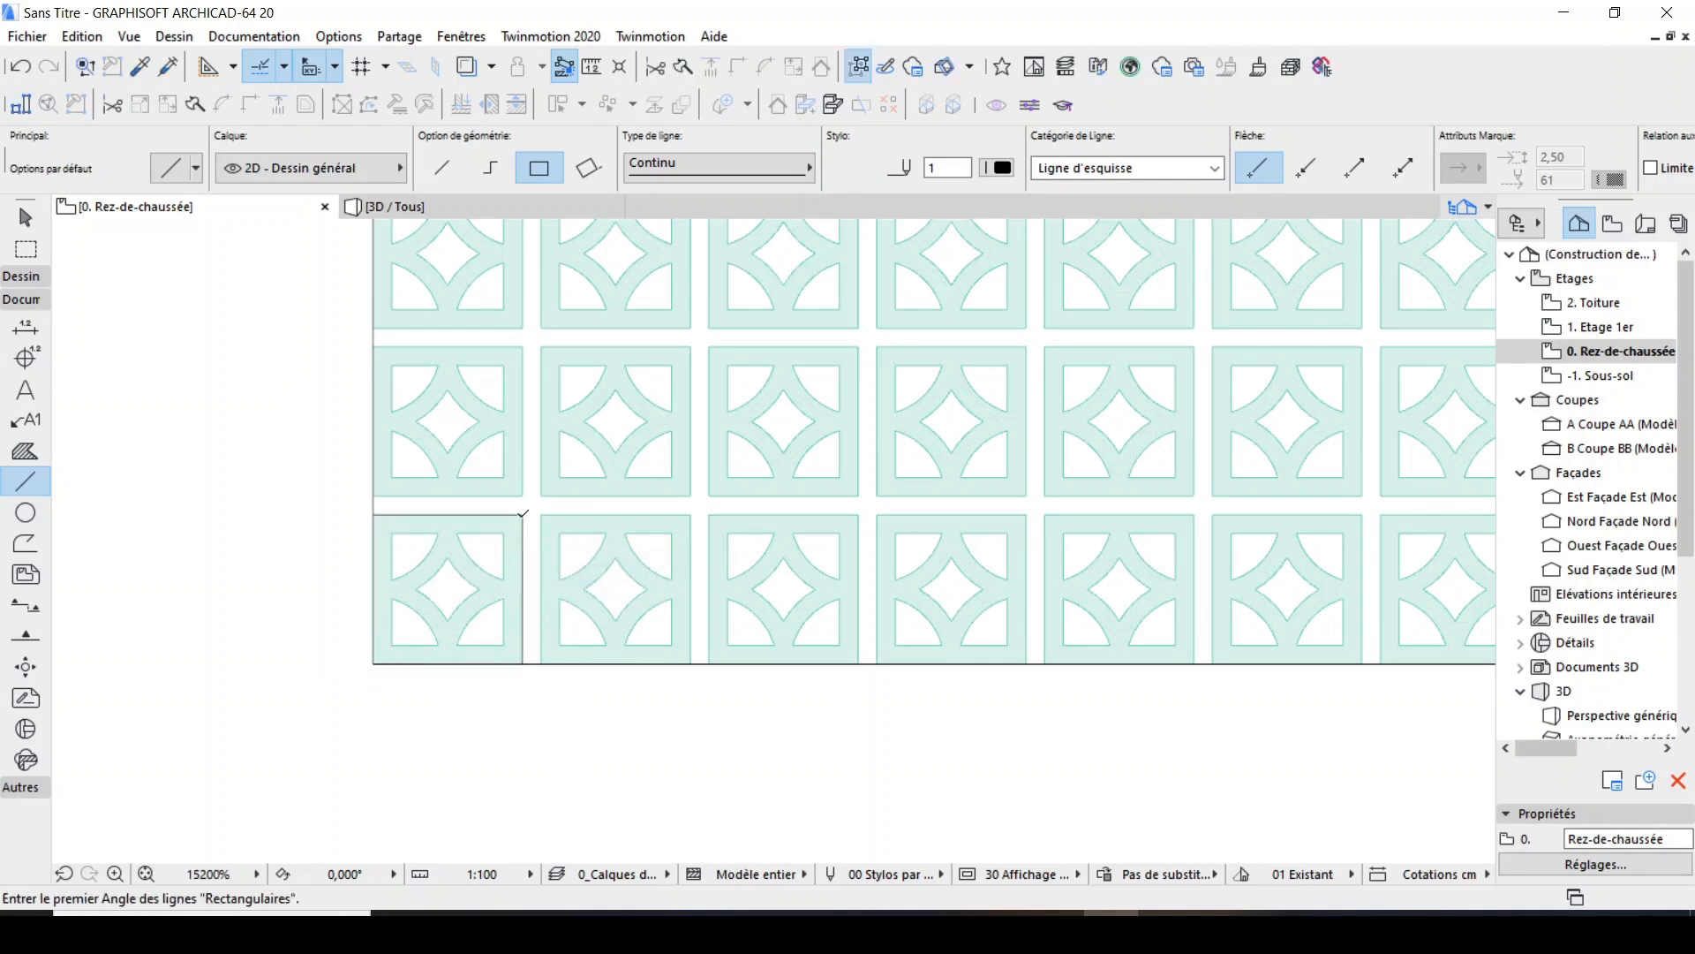
# Enable grouping and duplicate the lower-left slab's rectangular outline by translation, making 9 copies to the right at 22.5 mm spacing.
pyautogui.keyDown('shift'); pyautogui.click(523, 529); pyautogui.keyUp('shift')
pyautogui.scroll(-5, 361, 558)
pyautogui.scroll(4, 428, 529)
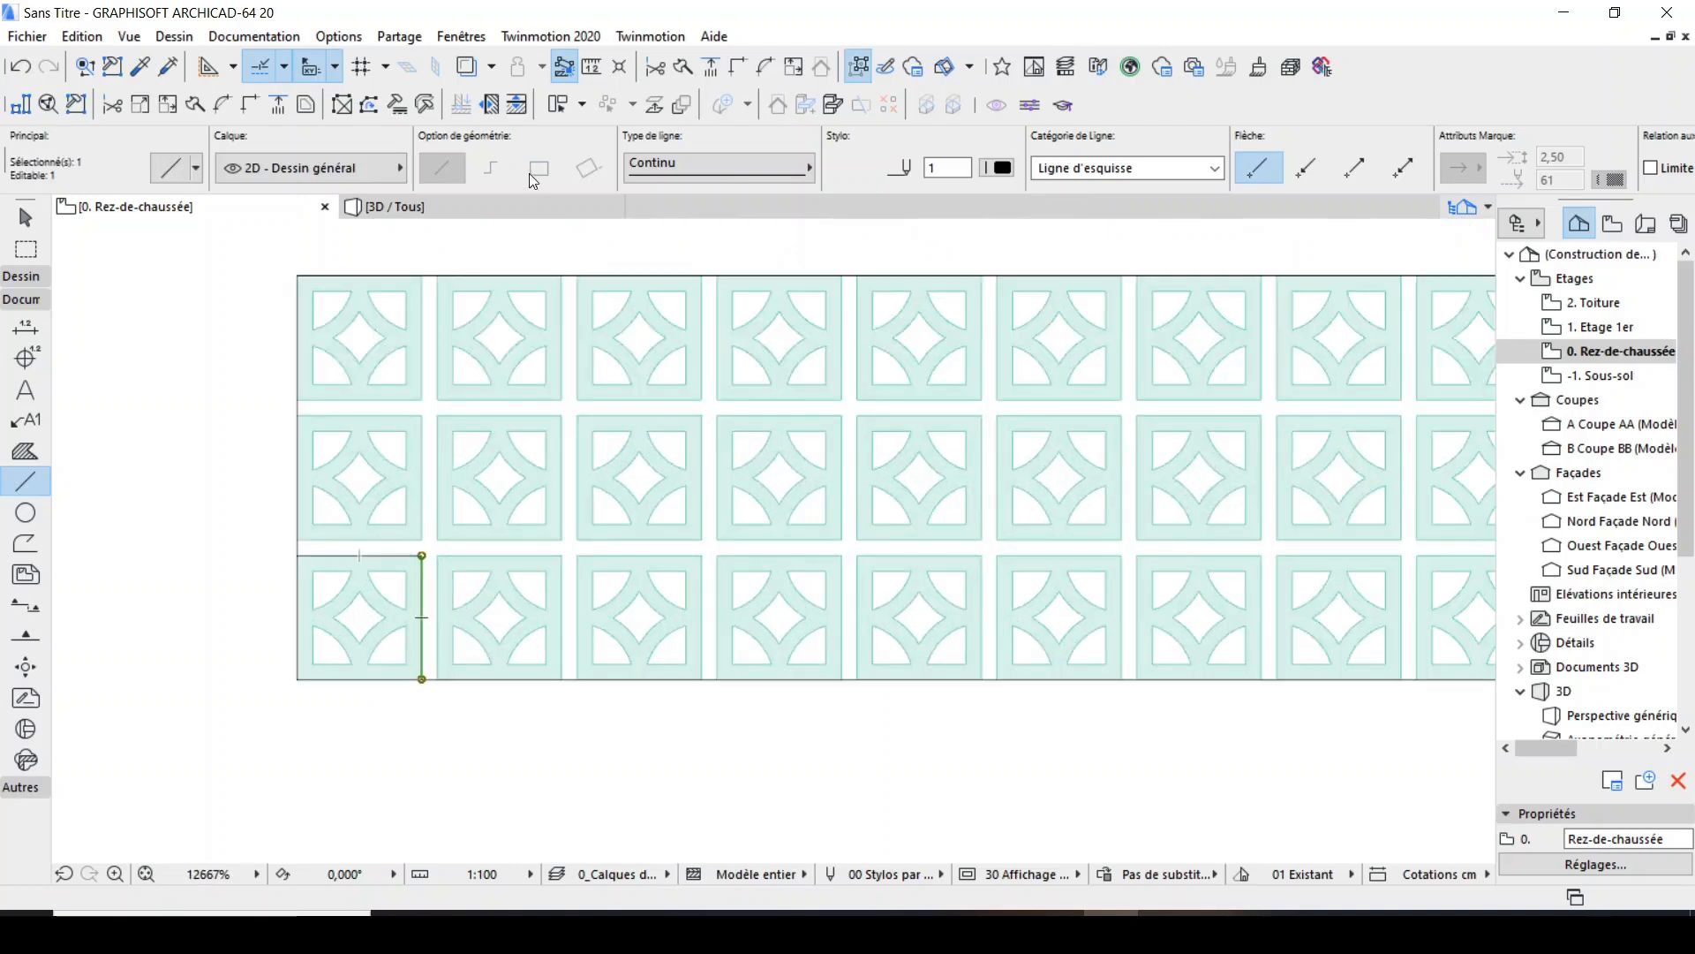
pyautogui.click(871, 58)
pyautogui.scroll(-4, 329, 564)
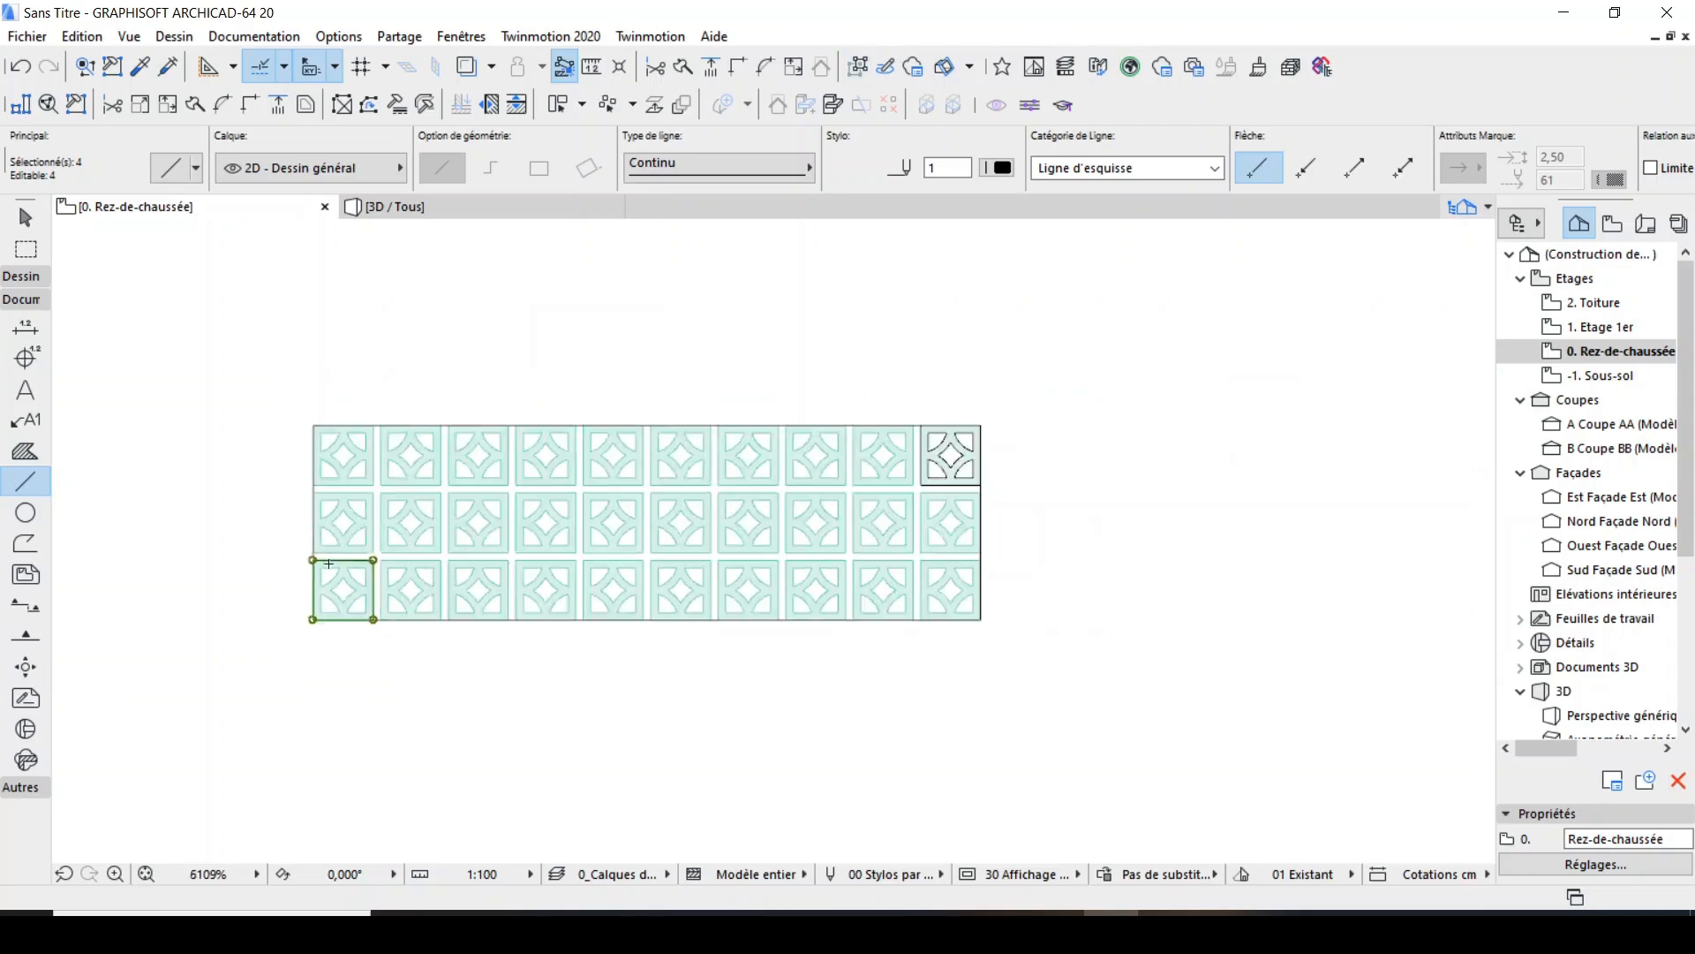
pyautogui.click(689, 105)
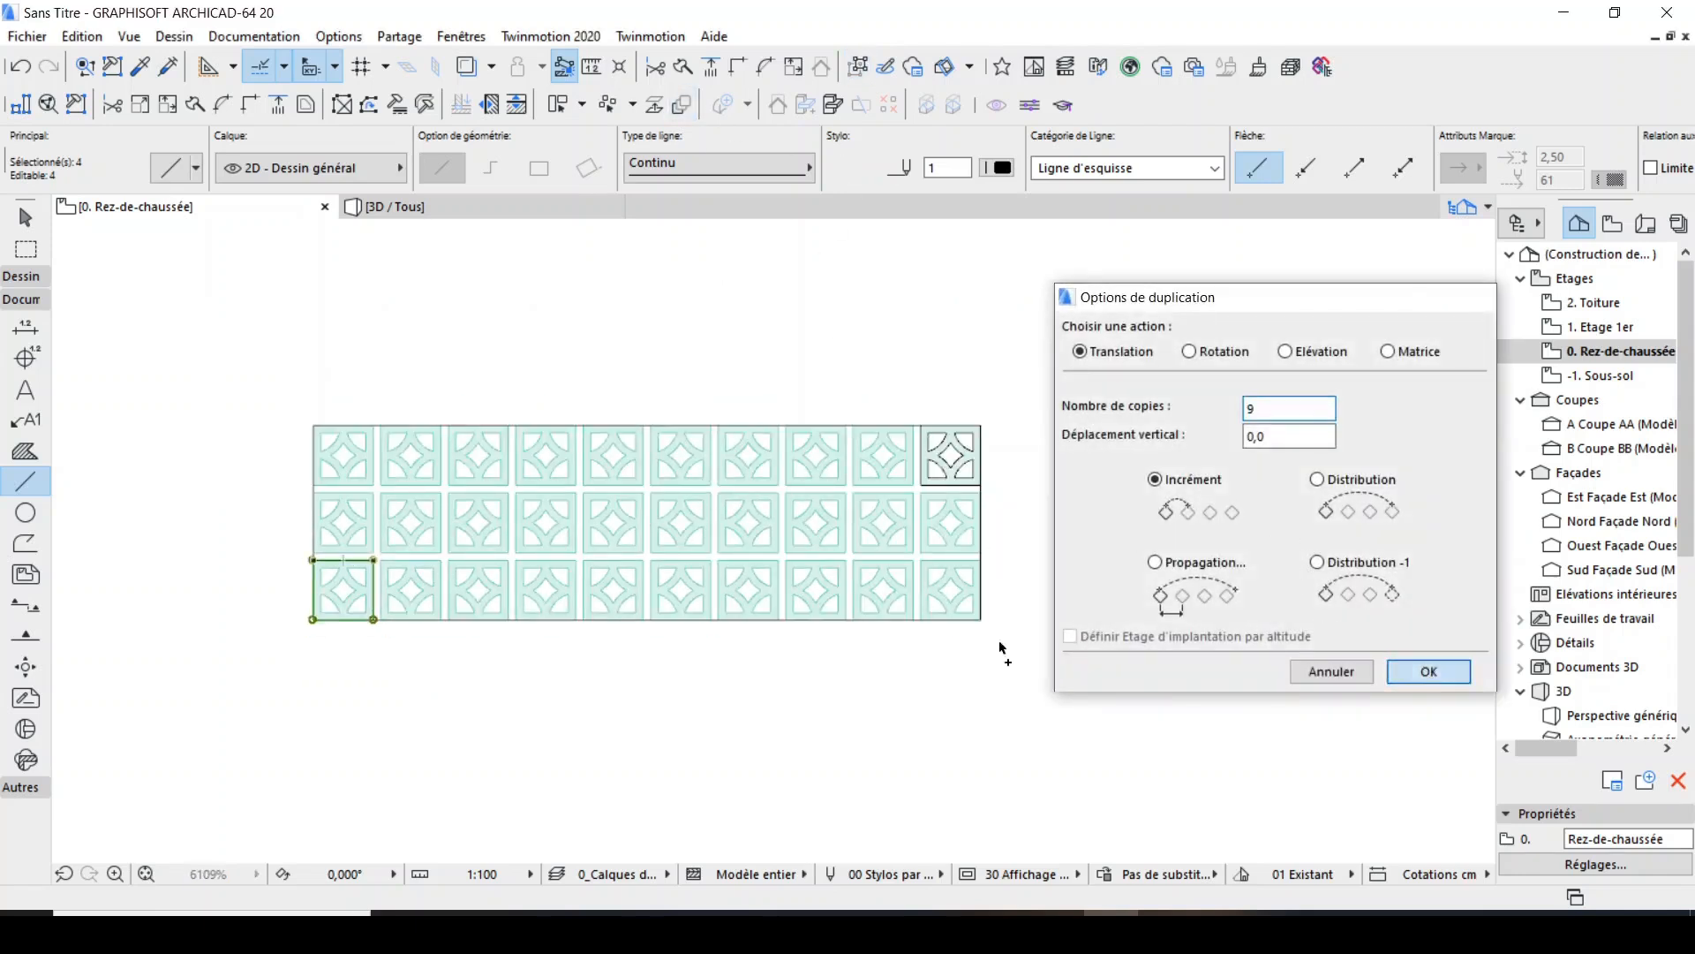
pyautogui.click(1423, 671)
pyautogui.scroll(4, 309, 558)
pyautogui.click(299, 536)
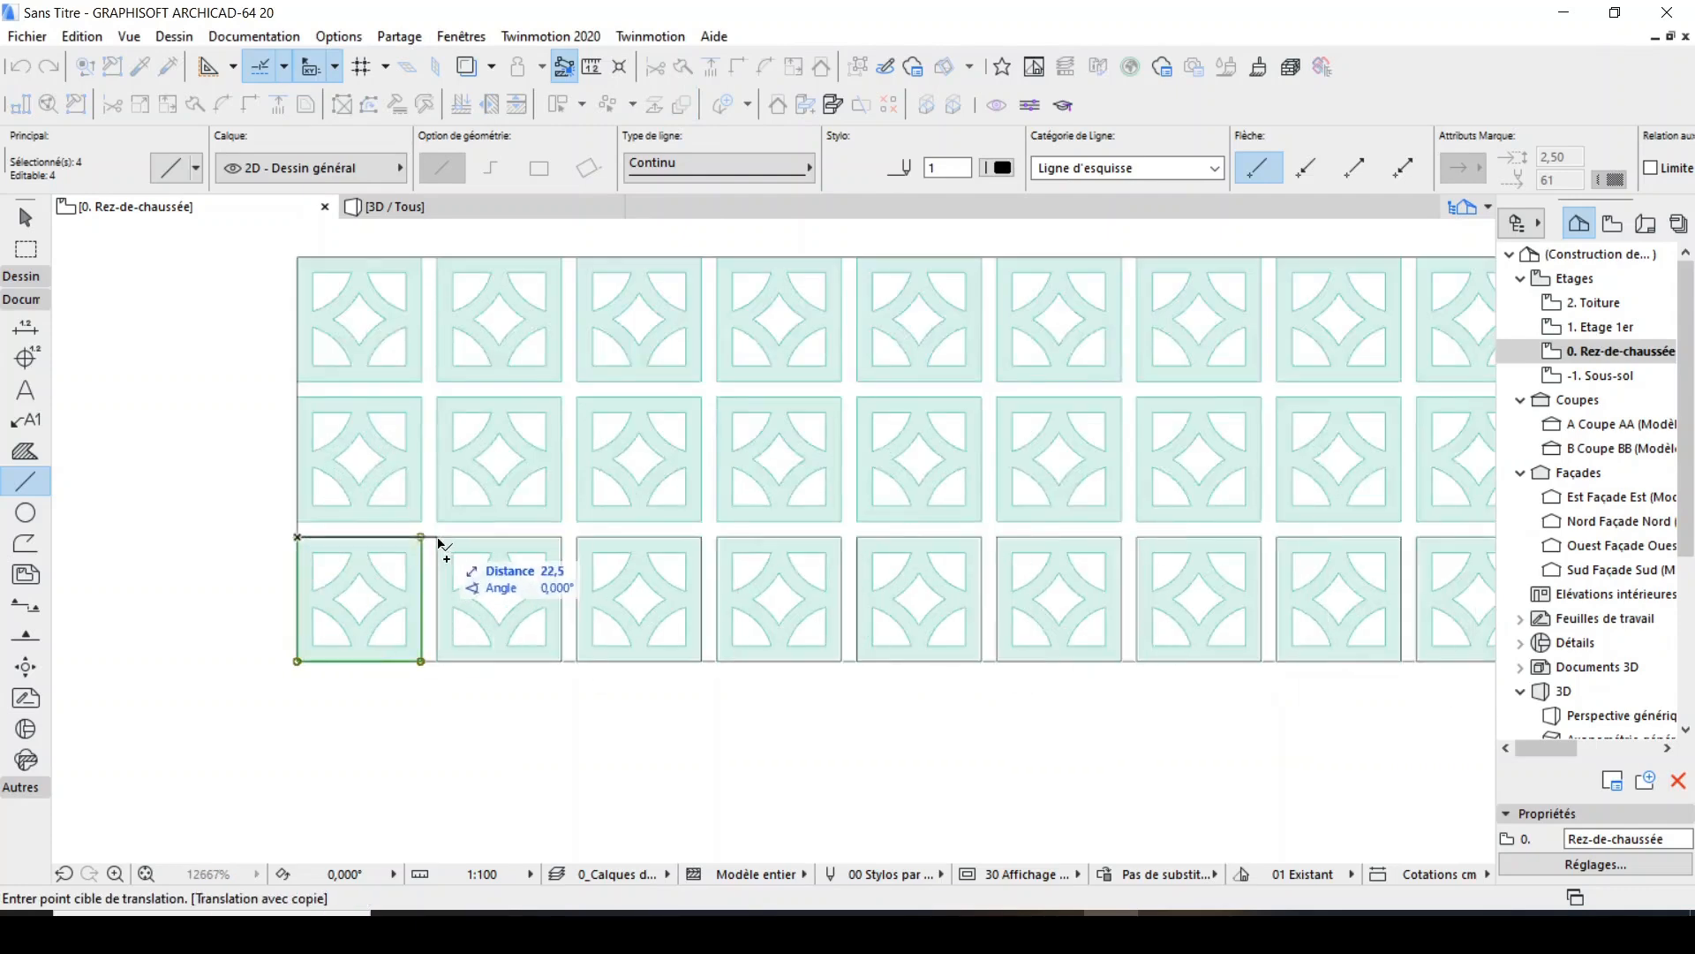
pyautogui.click(438, 537)
pyautogui.scroll(-2, 381, 520)
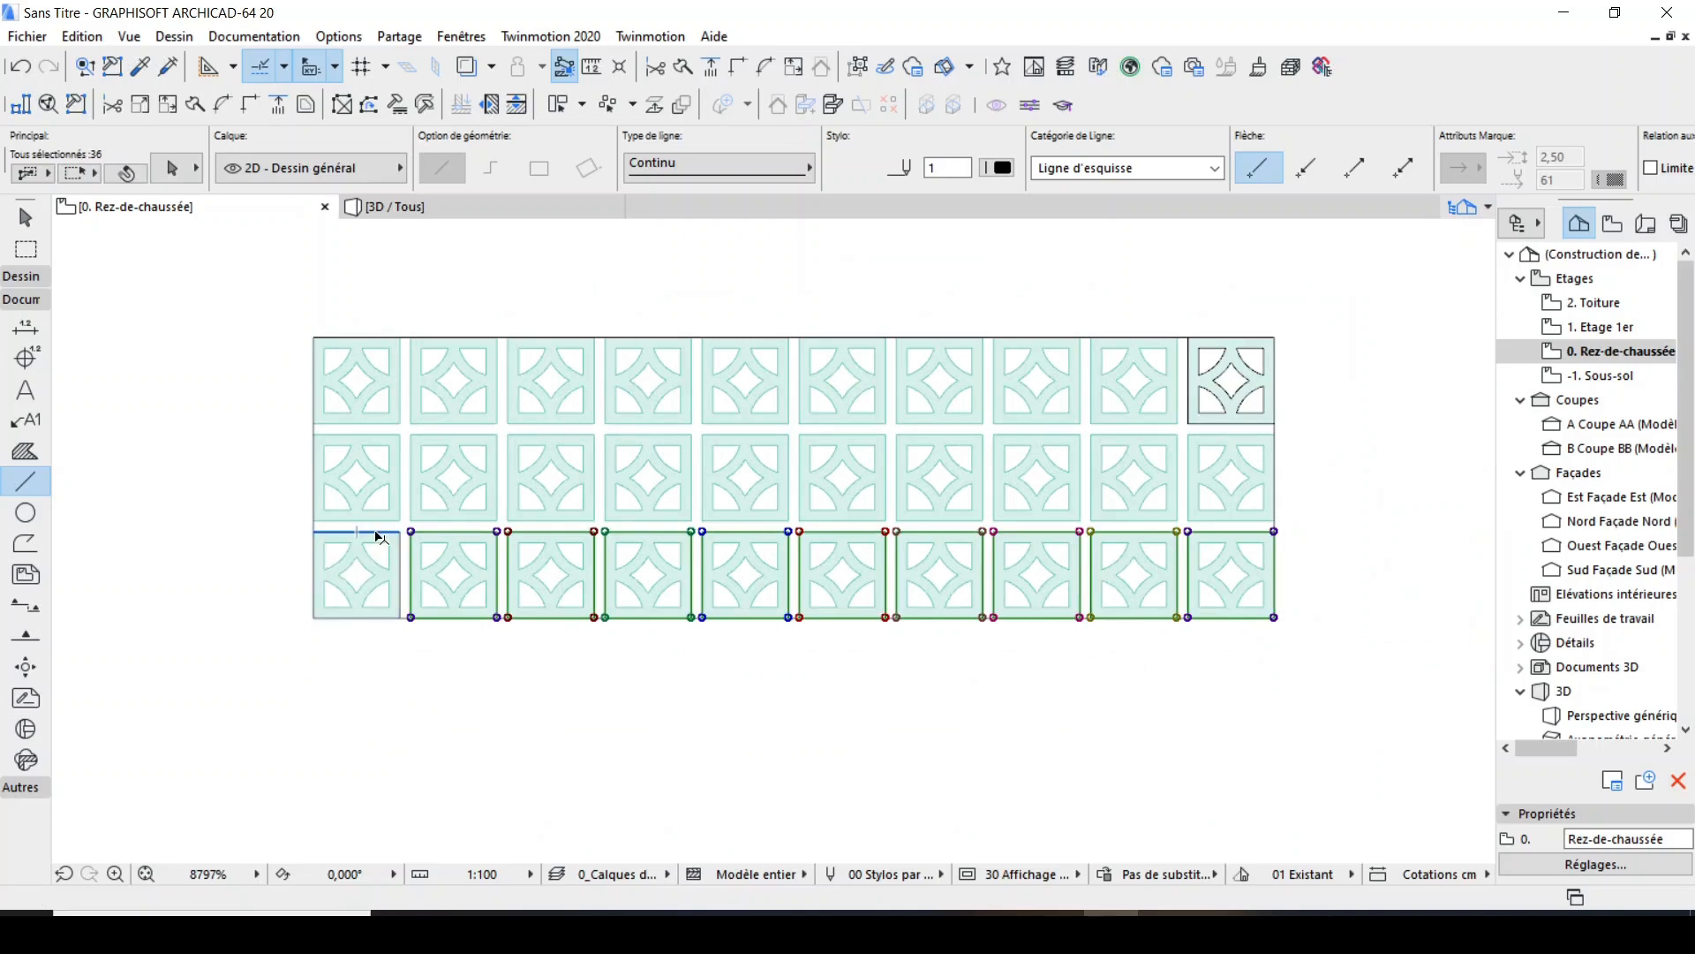
# Add the lower-left slab's outline to the selected row of outlines and duplicate the row by translation, making 2 copies upward at 22.5 mm spacing.
pyautogui.keyDown('shift'); pyautogui.click(381, 530); pyautogui.keyUp('shift')
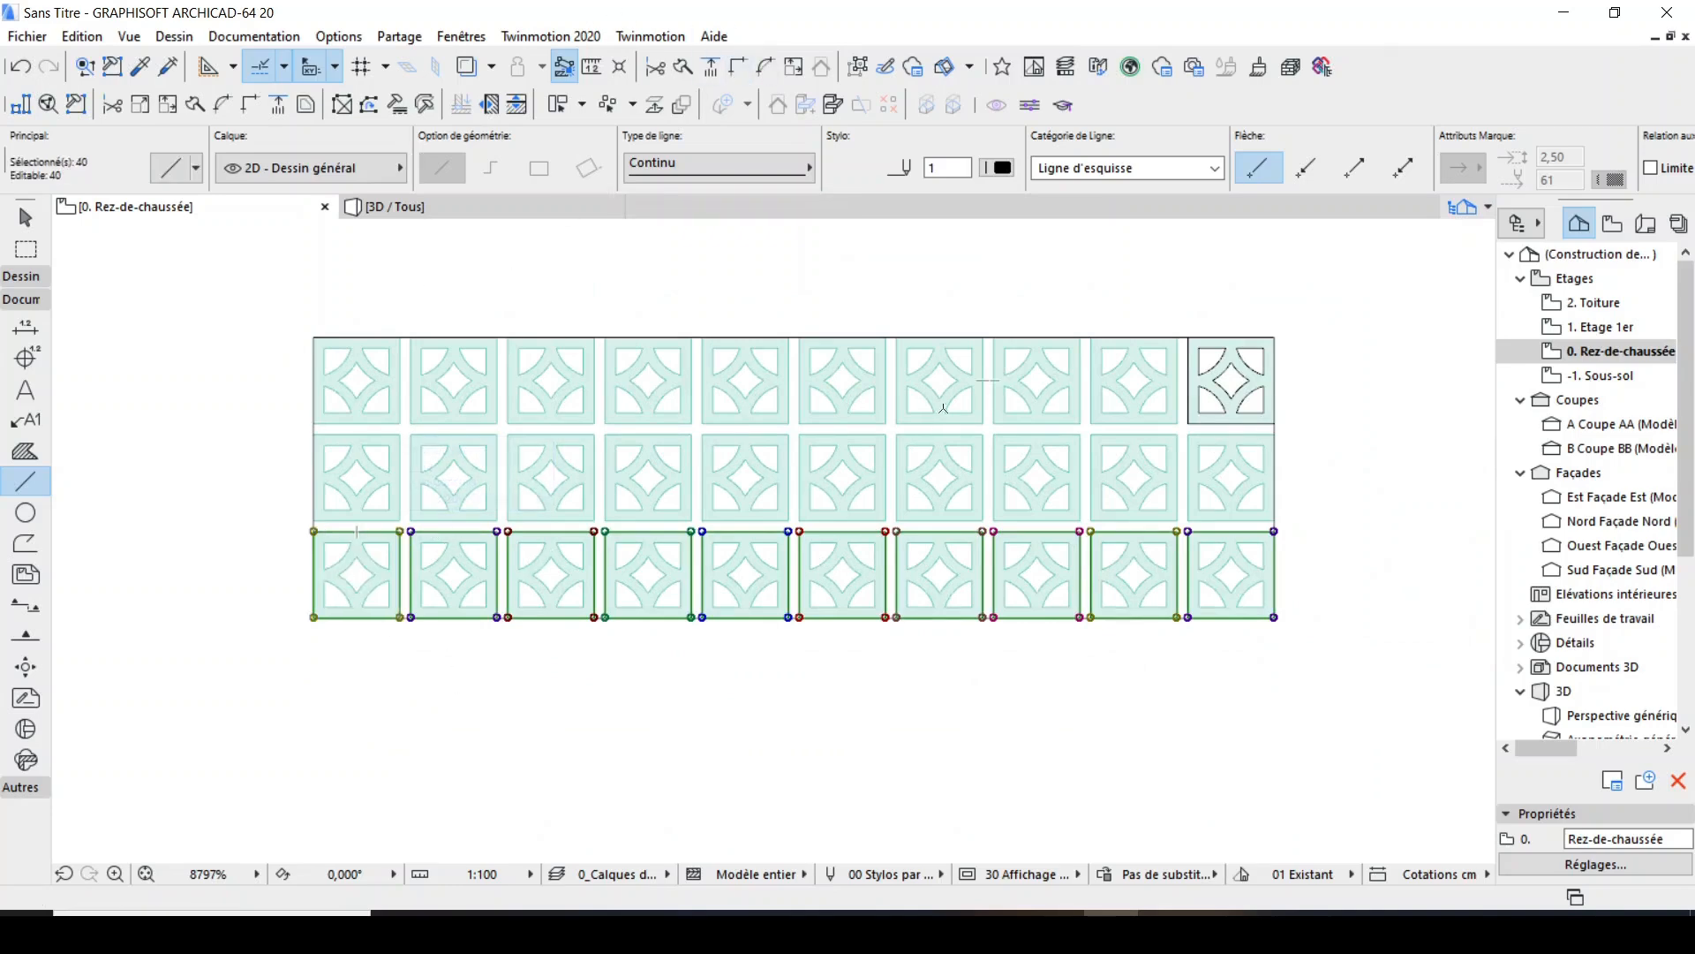
pyautogui.scroll(3, 377, 393)
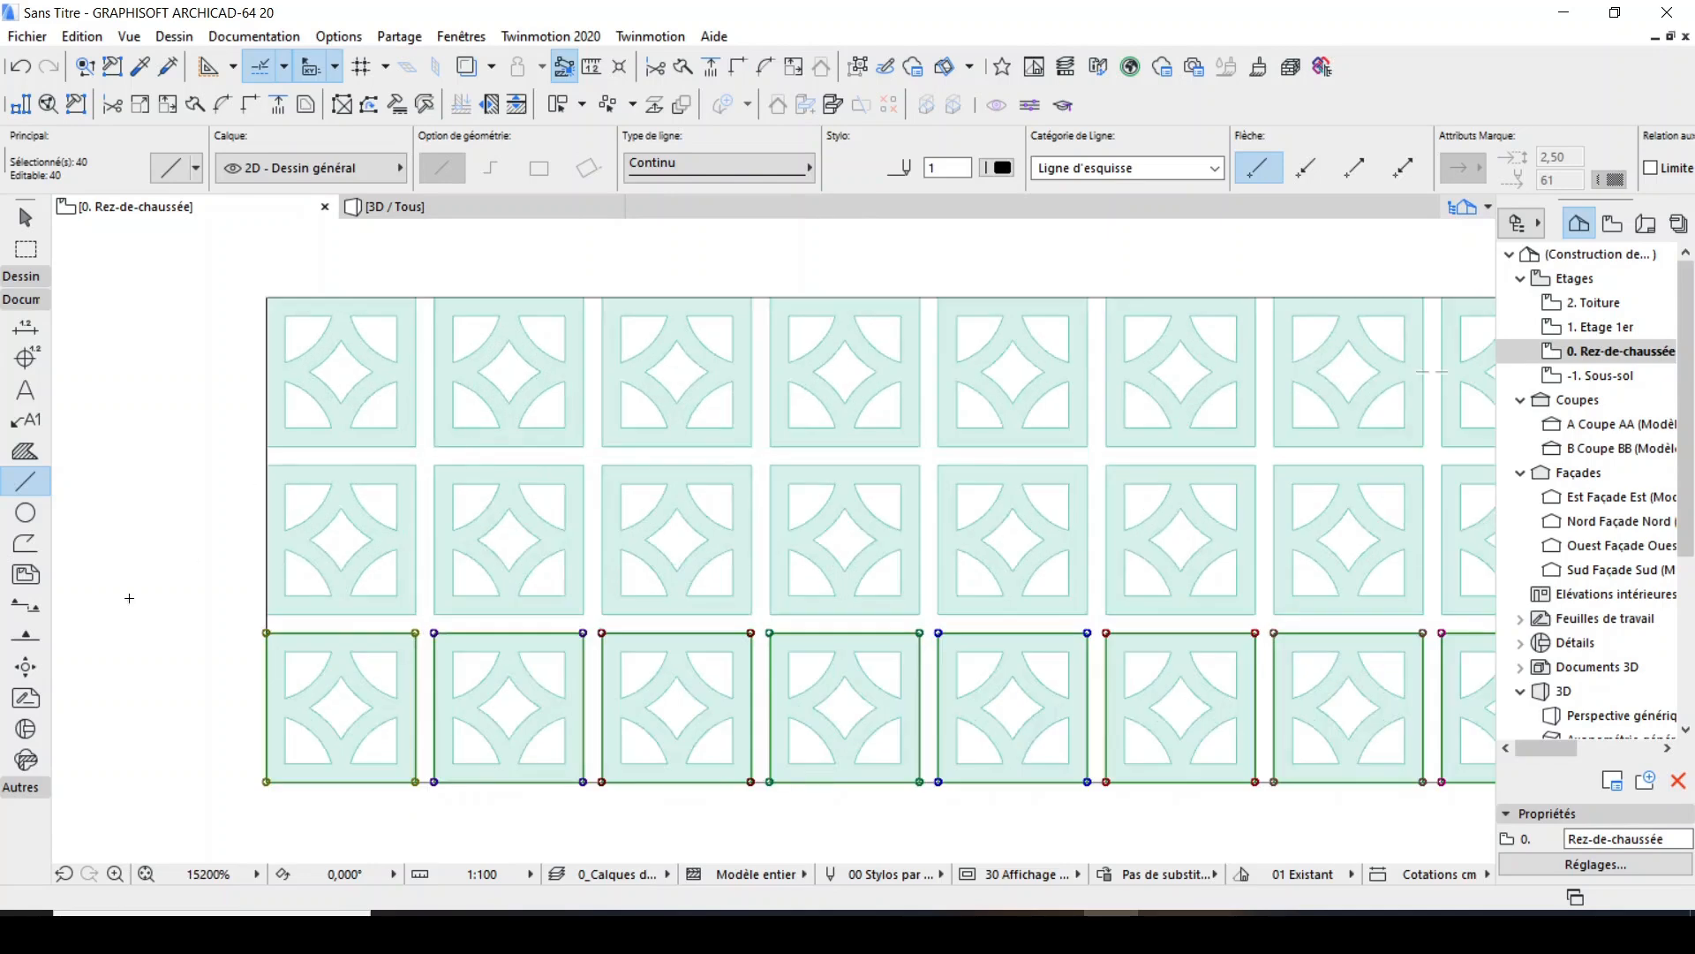
pyautogui.scroll(-1, 367, 630)
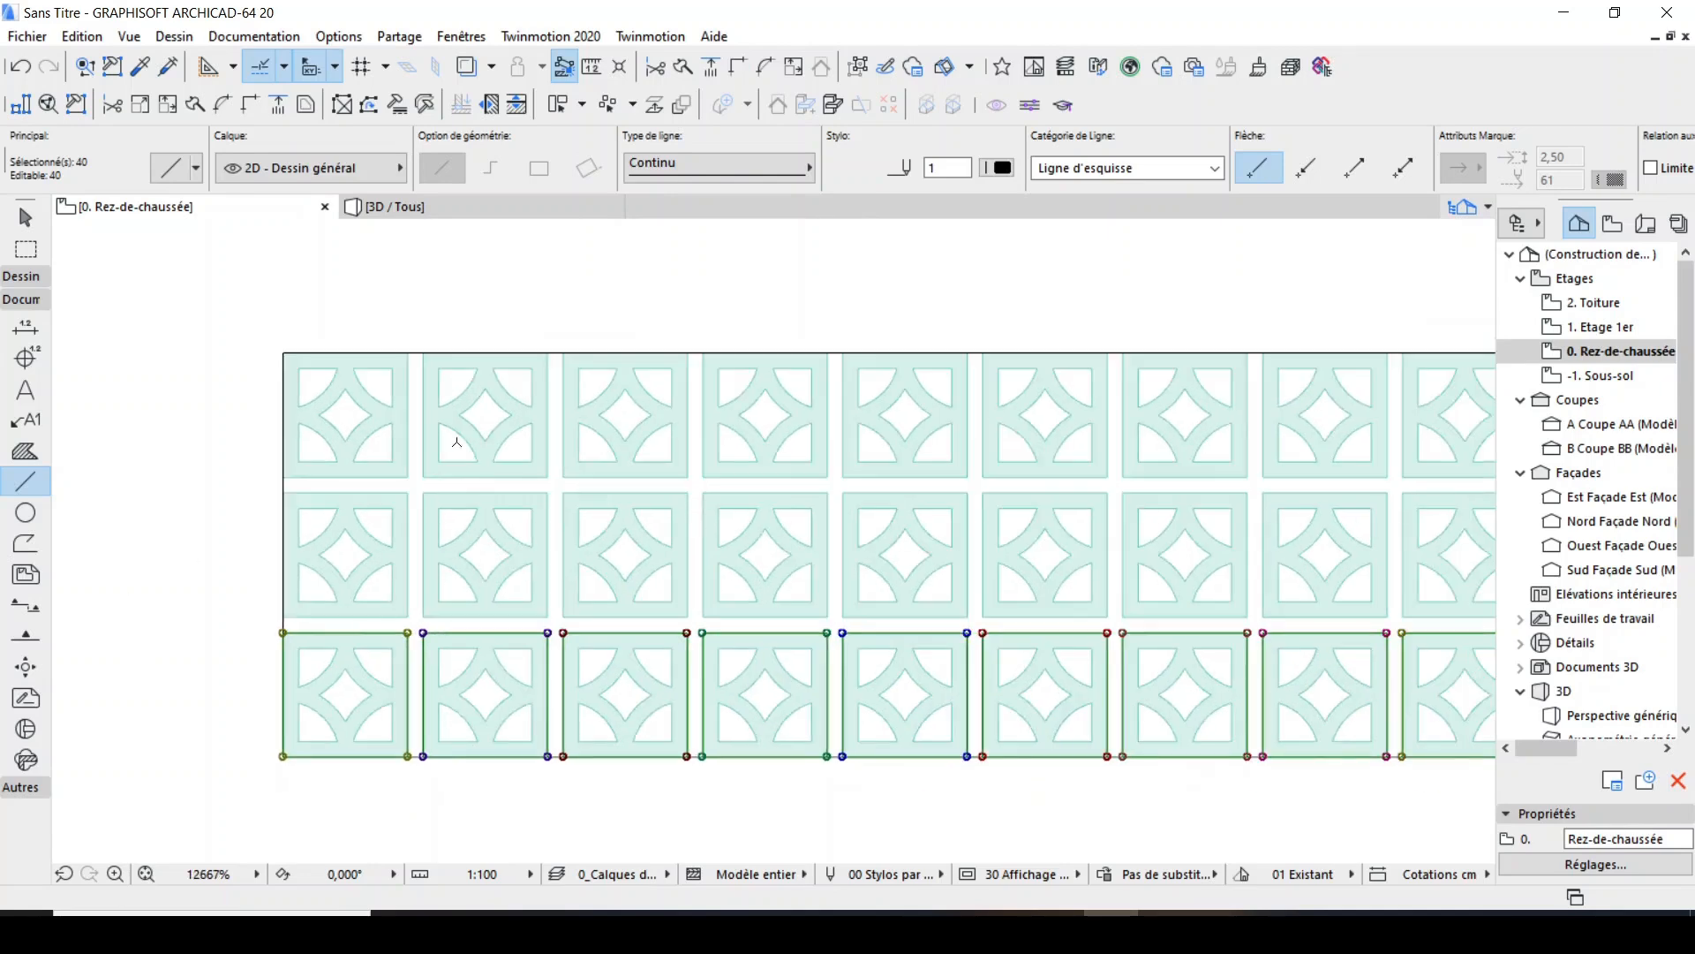
pyautogui.click(681, 104)
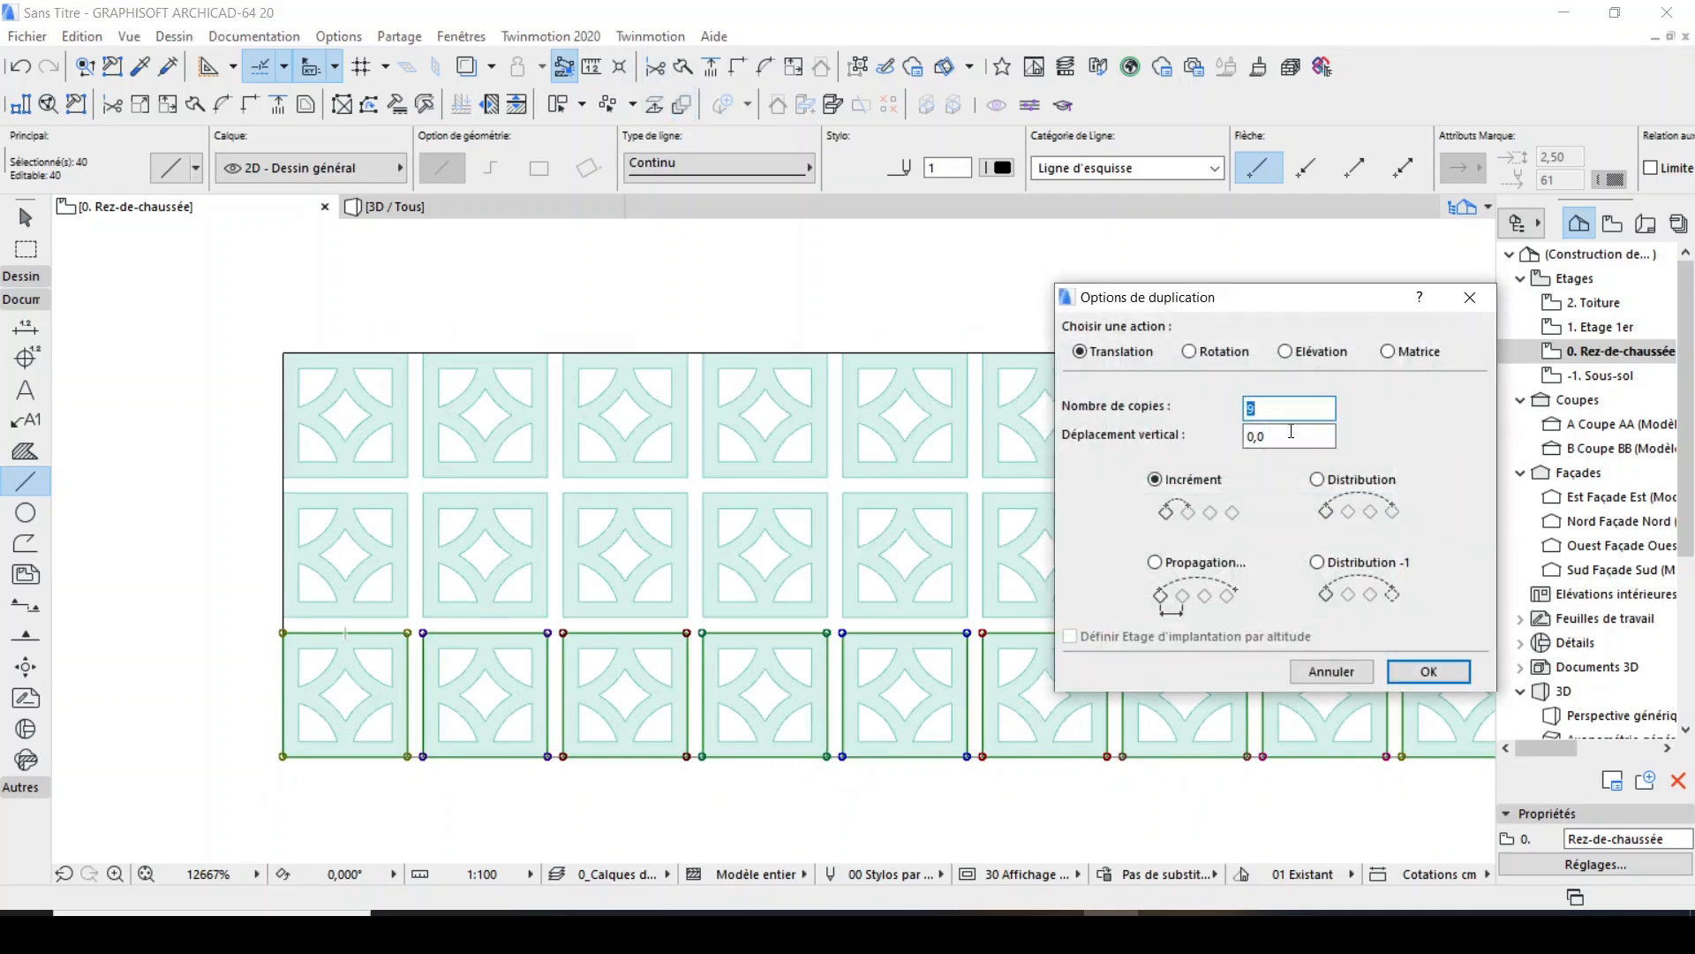
pyautogui.click(1426, 673)
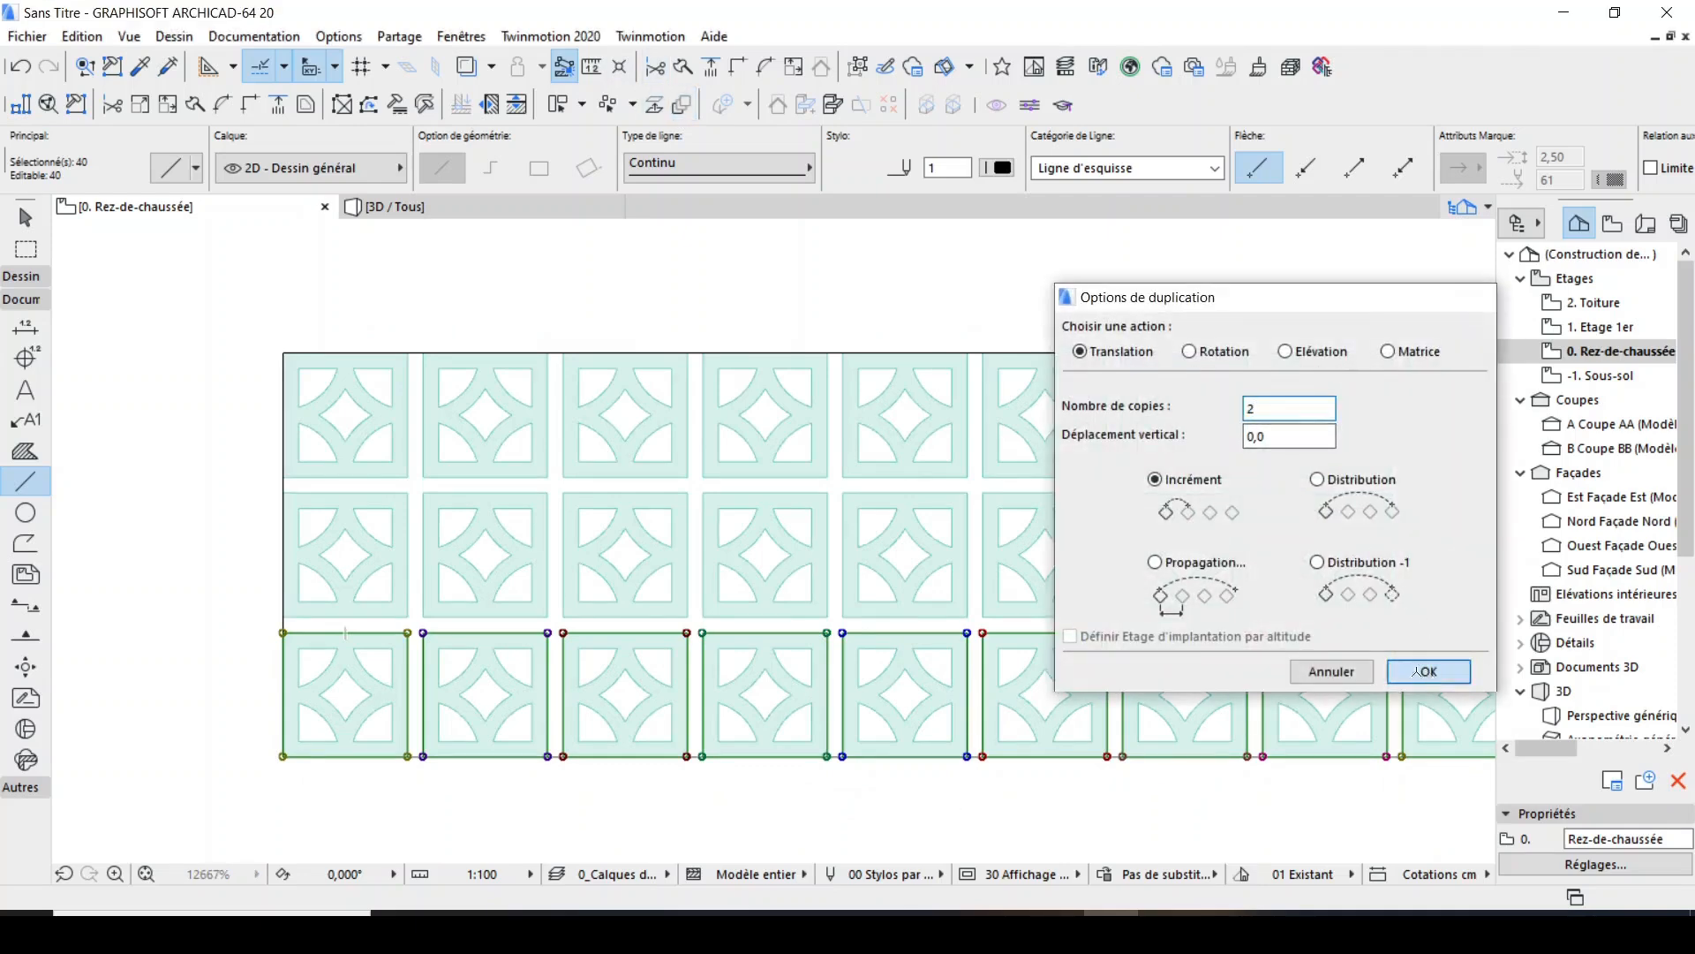
pyautogui.click(283, 757)
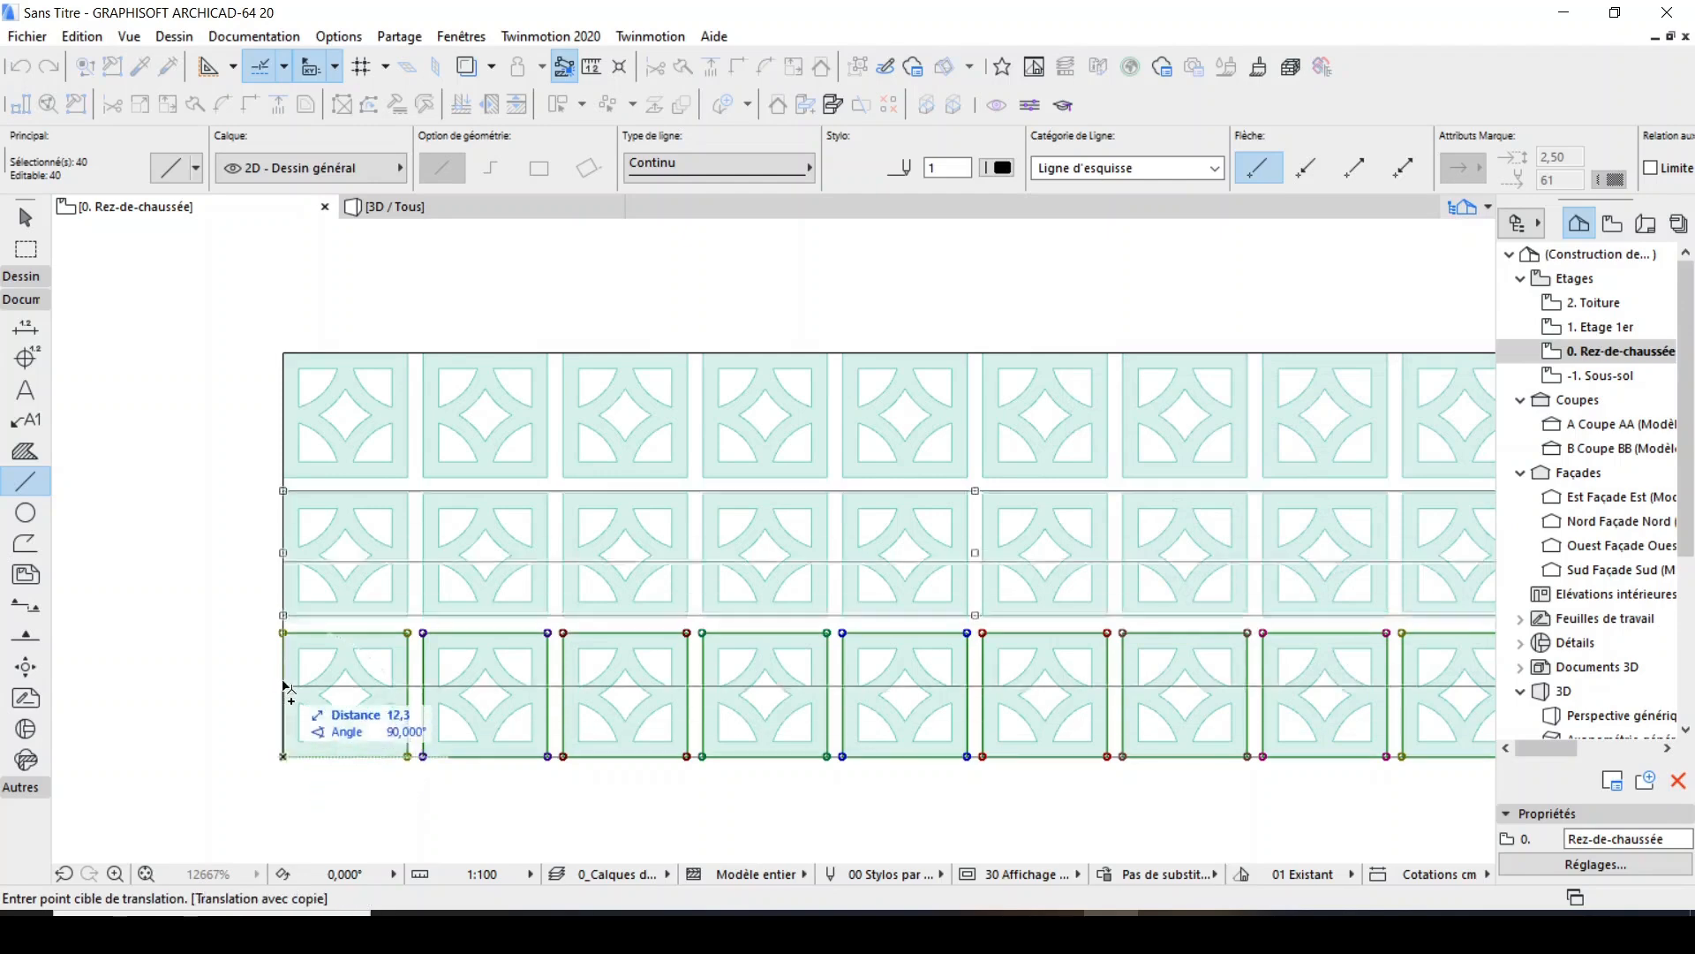
pyautogui.click(283, 630)
pyautogui.scroll(-3, 671, 403)
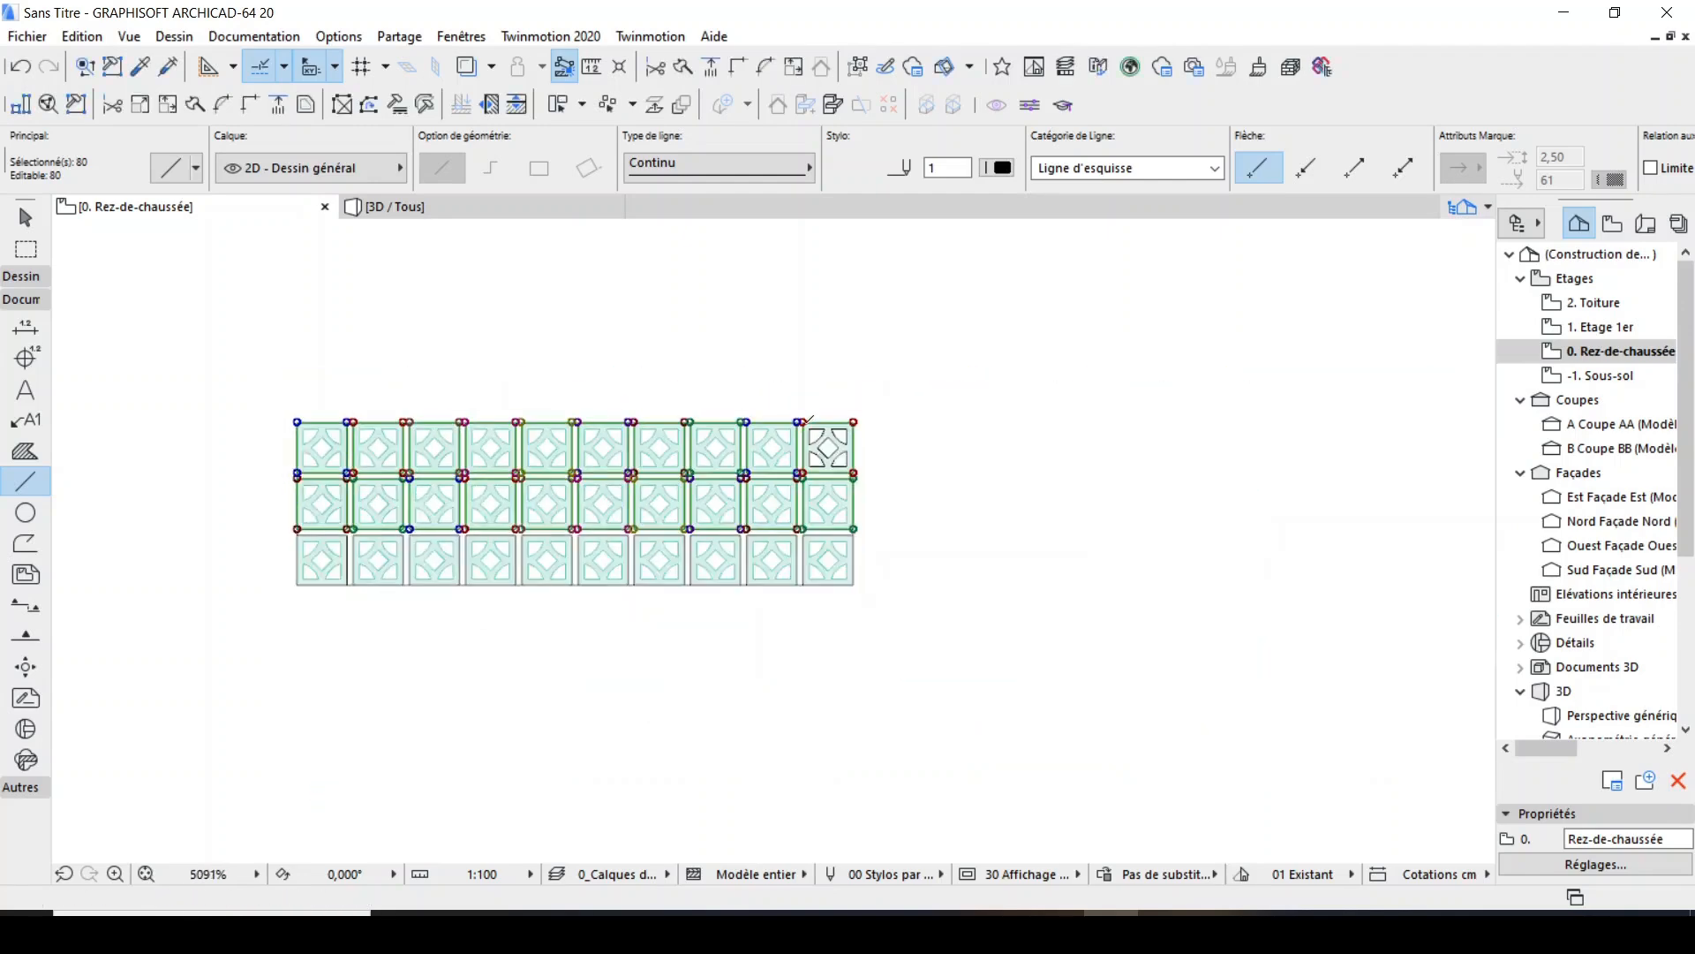
pyautogui.press('Escape')
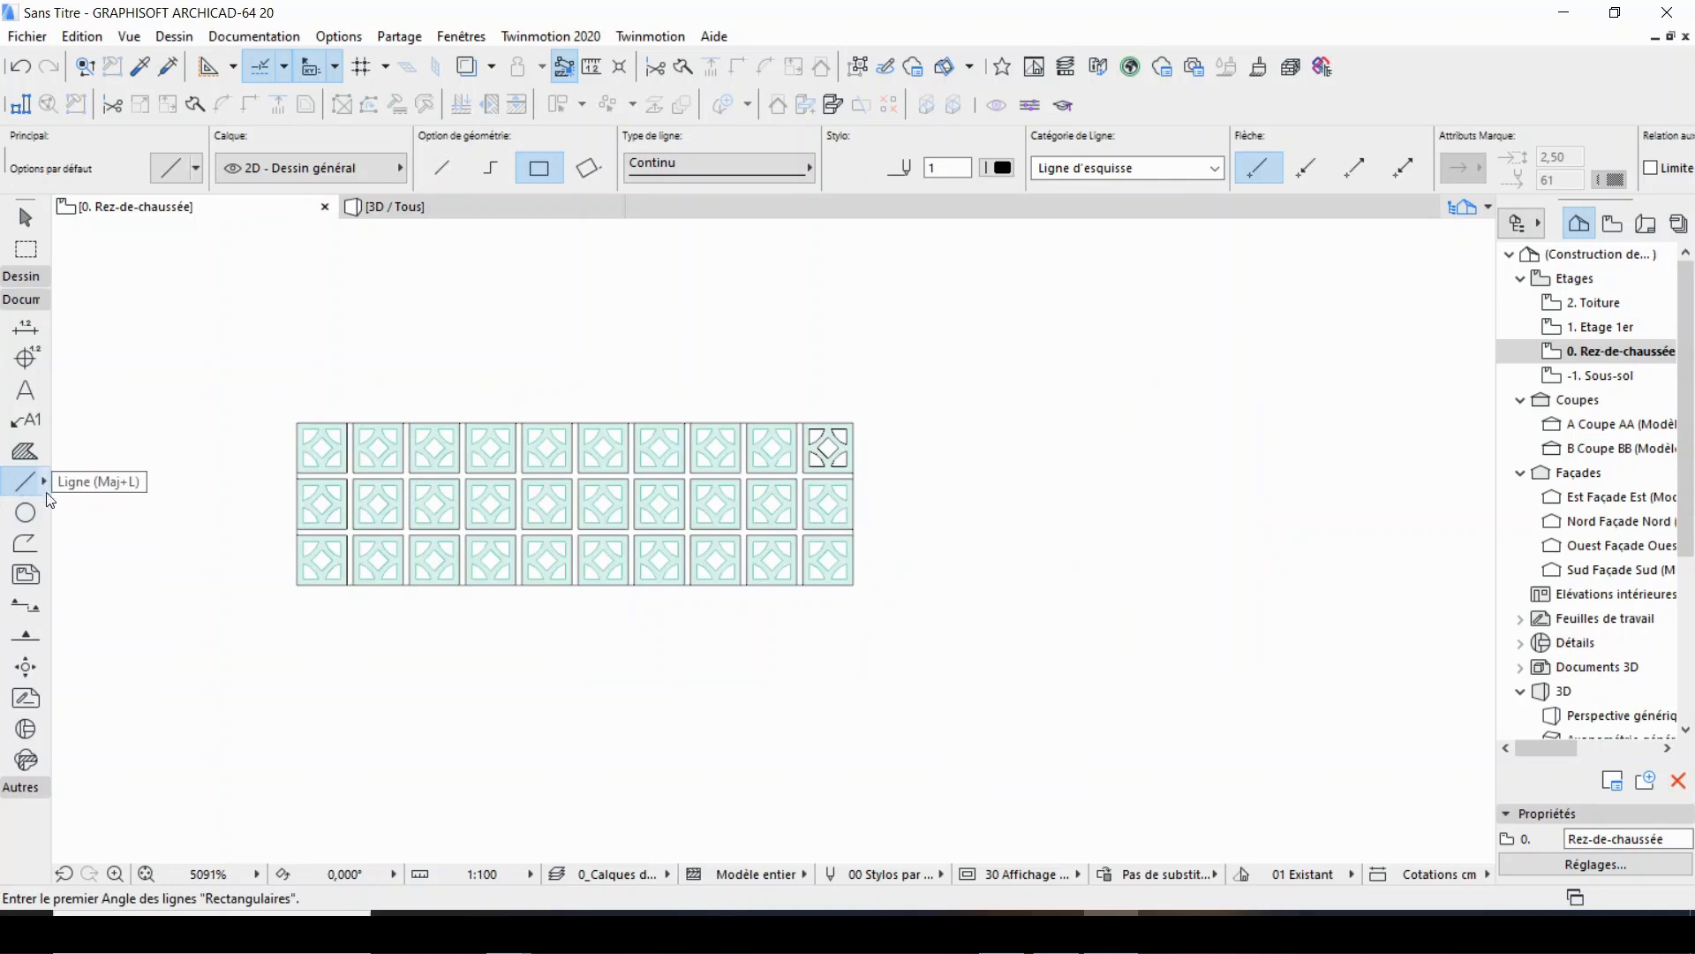
# Select all the lines and move them straight down to clear space below the slab grid.
pyautogui.hotkey('ctrl', 'a')
pyautogui.hotkey('ctrl', 'd')
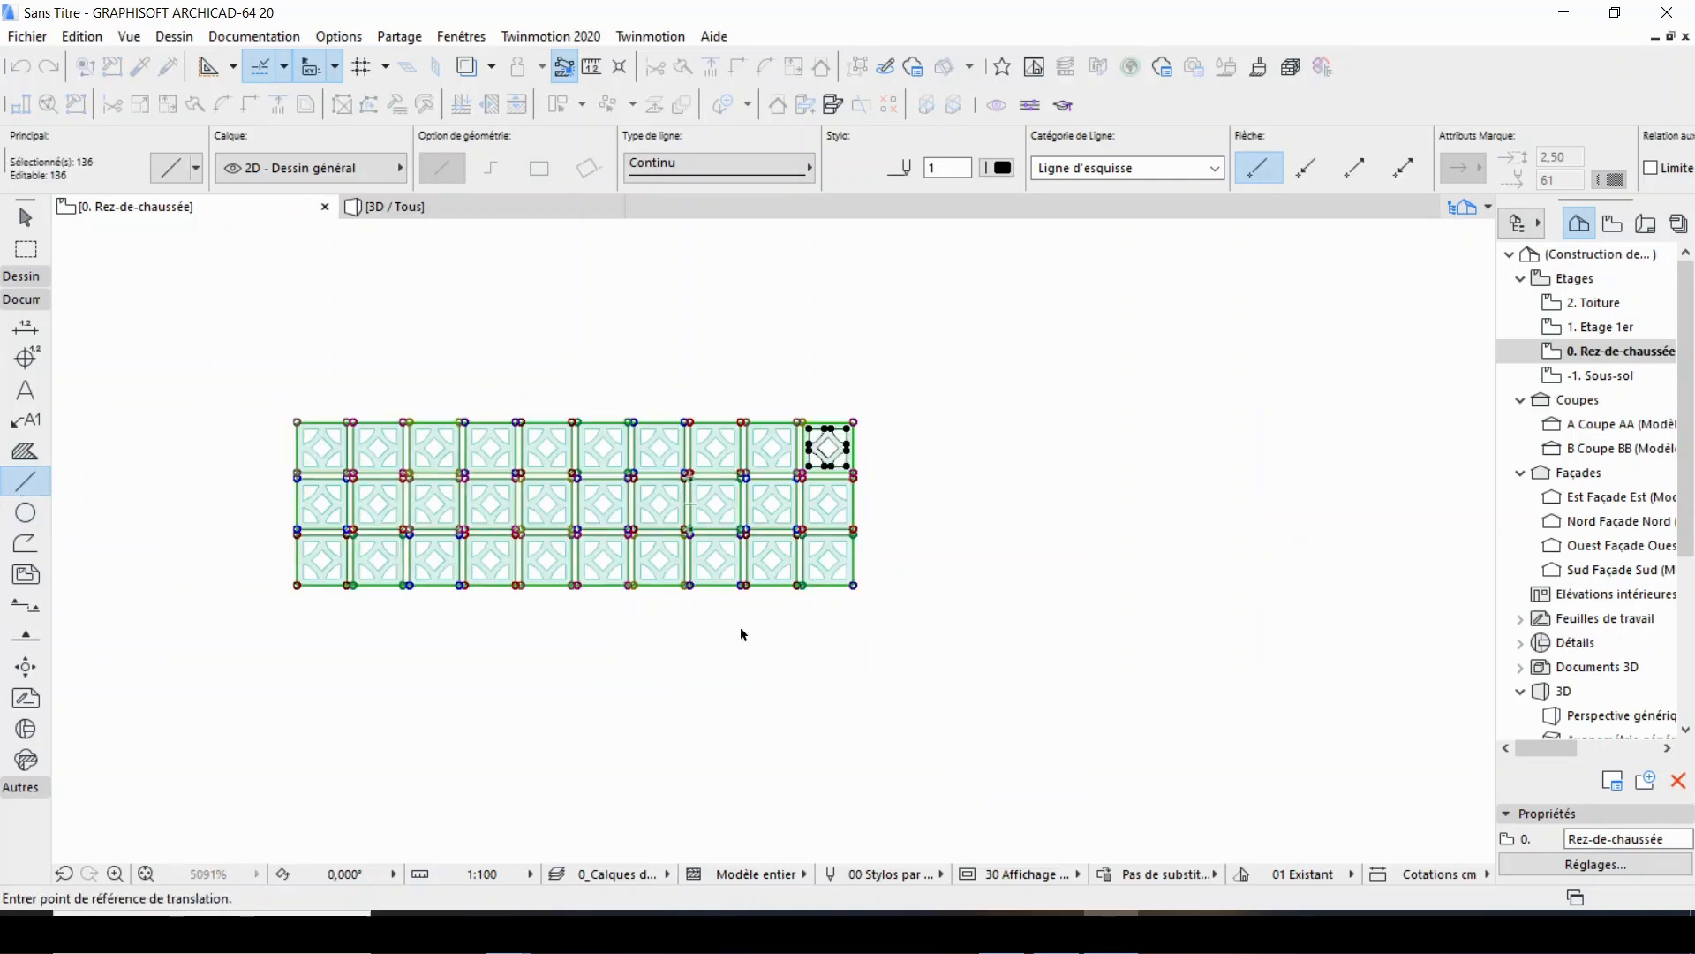
pyautogui.click(854, 422)
pyautogui.scroll(-2, 865, 415)
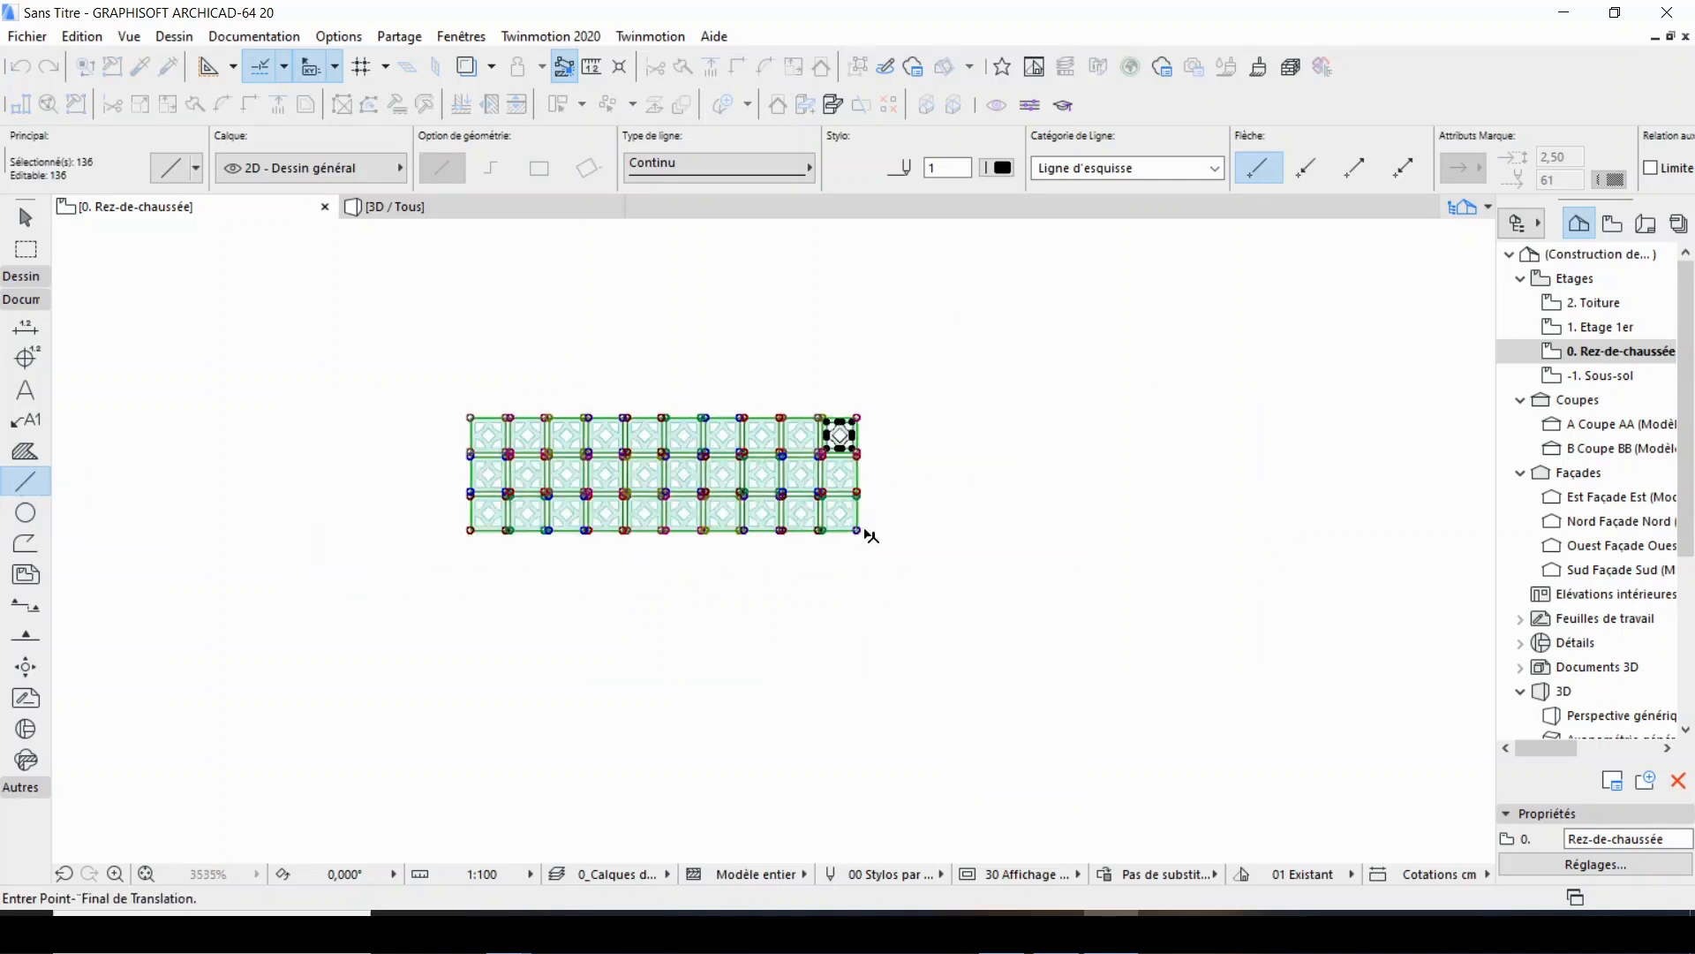
pyautogui.click(858, 574)
pyautogui.press('Escape')
pyautogui.scroll(4, 704, 669)
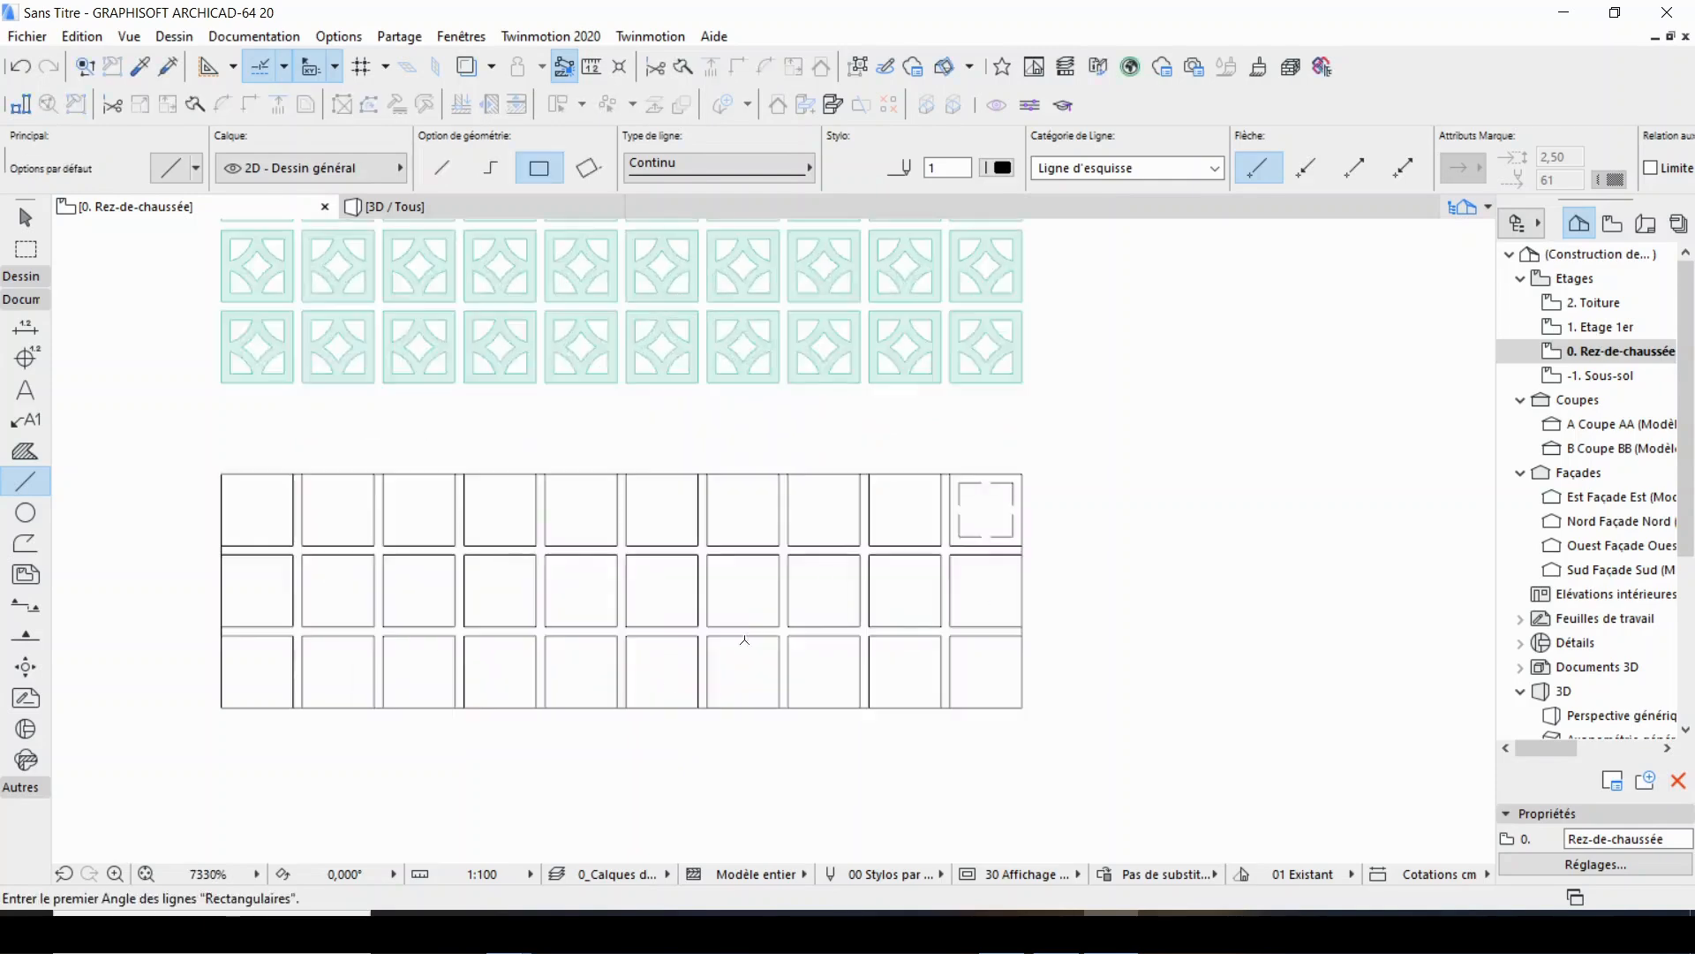
# Delete the leftover short construction lines inside the upper-right cell of the moved line grid.
pyautogui.keyDown('shift'); pyautogui.click(960, 503); pyautogui.keyUp('shift')
pyautogui.keyDown('shift'); pyautogui.click(960, 523); pyautogui.keyUp('shift')
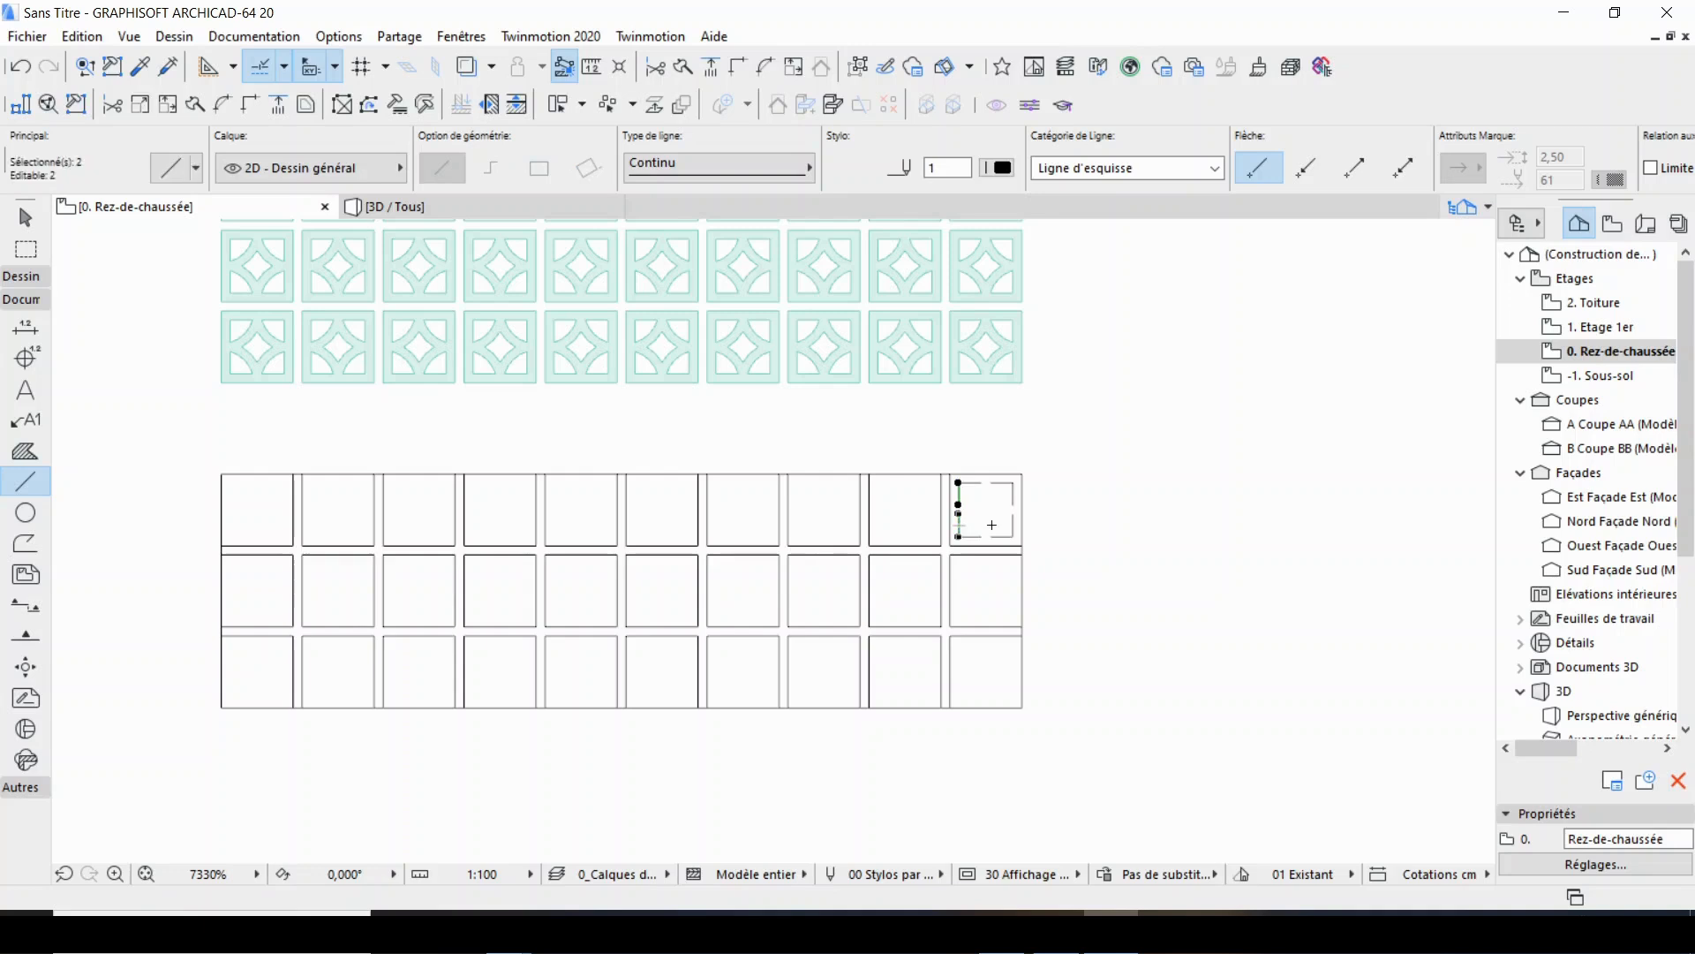
pyautogui.scroll(3, 971, 531)
pyautogui.keyDown('shift'); pyautogui.click(967, 547); pyautogui.keyUp('shift')
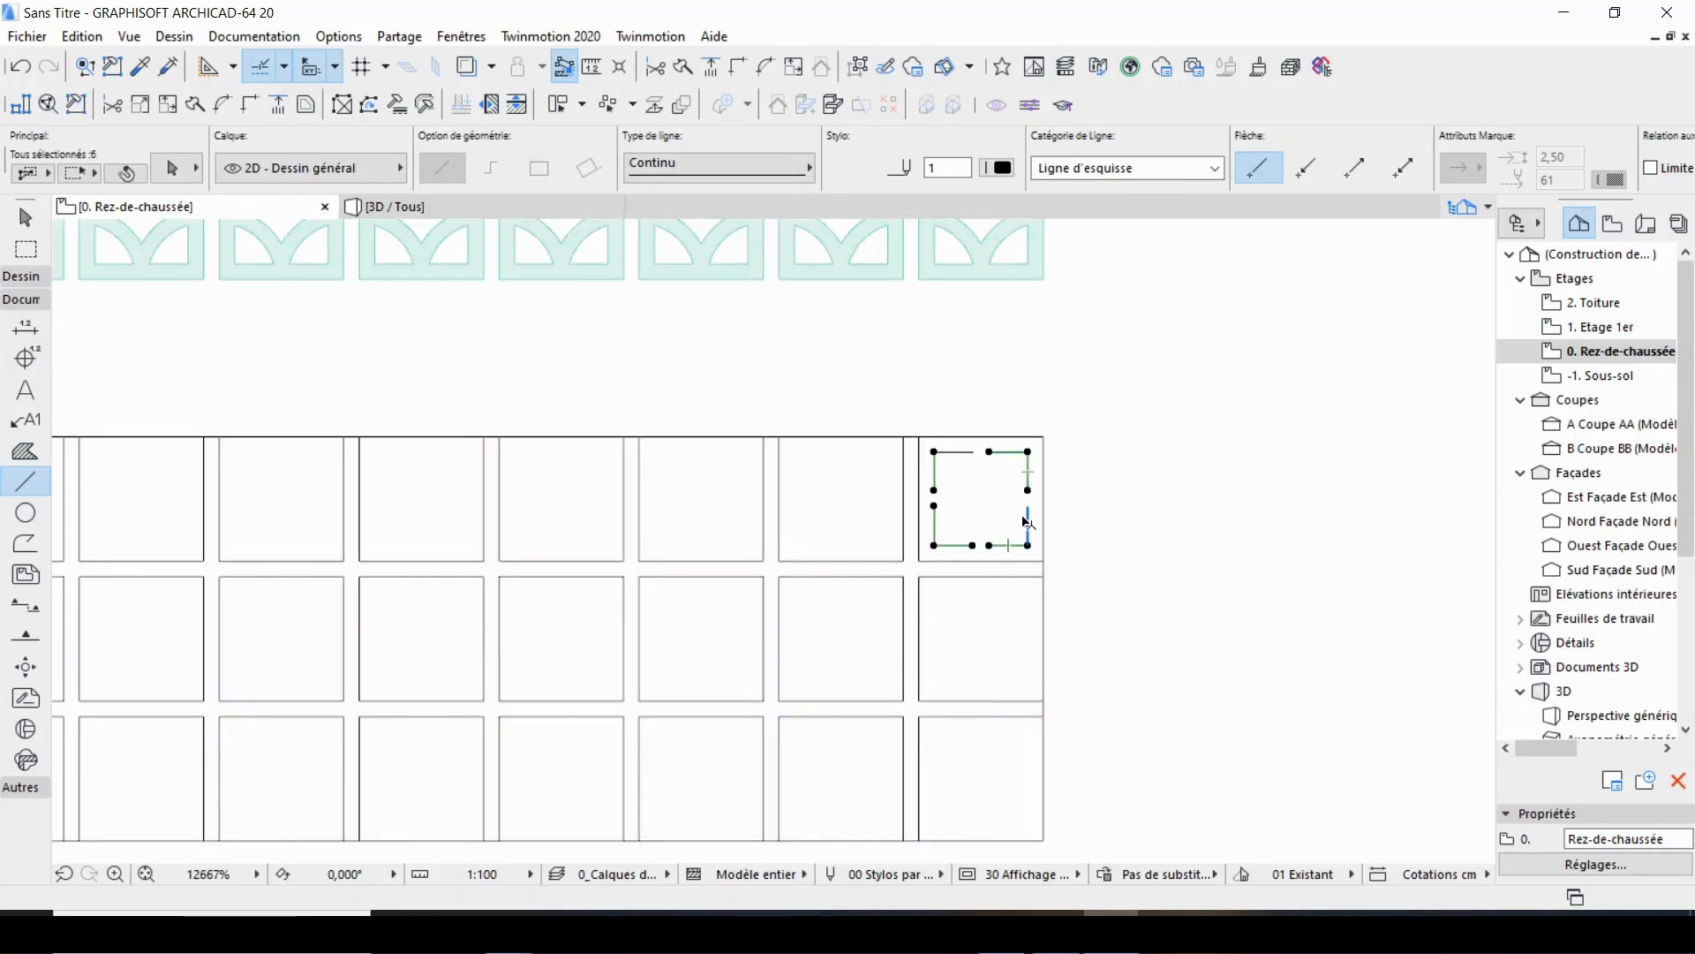
pyautogui.press('Delete')
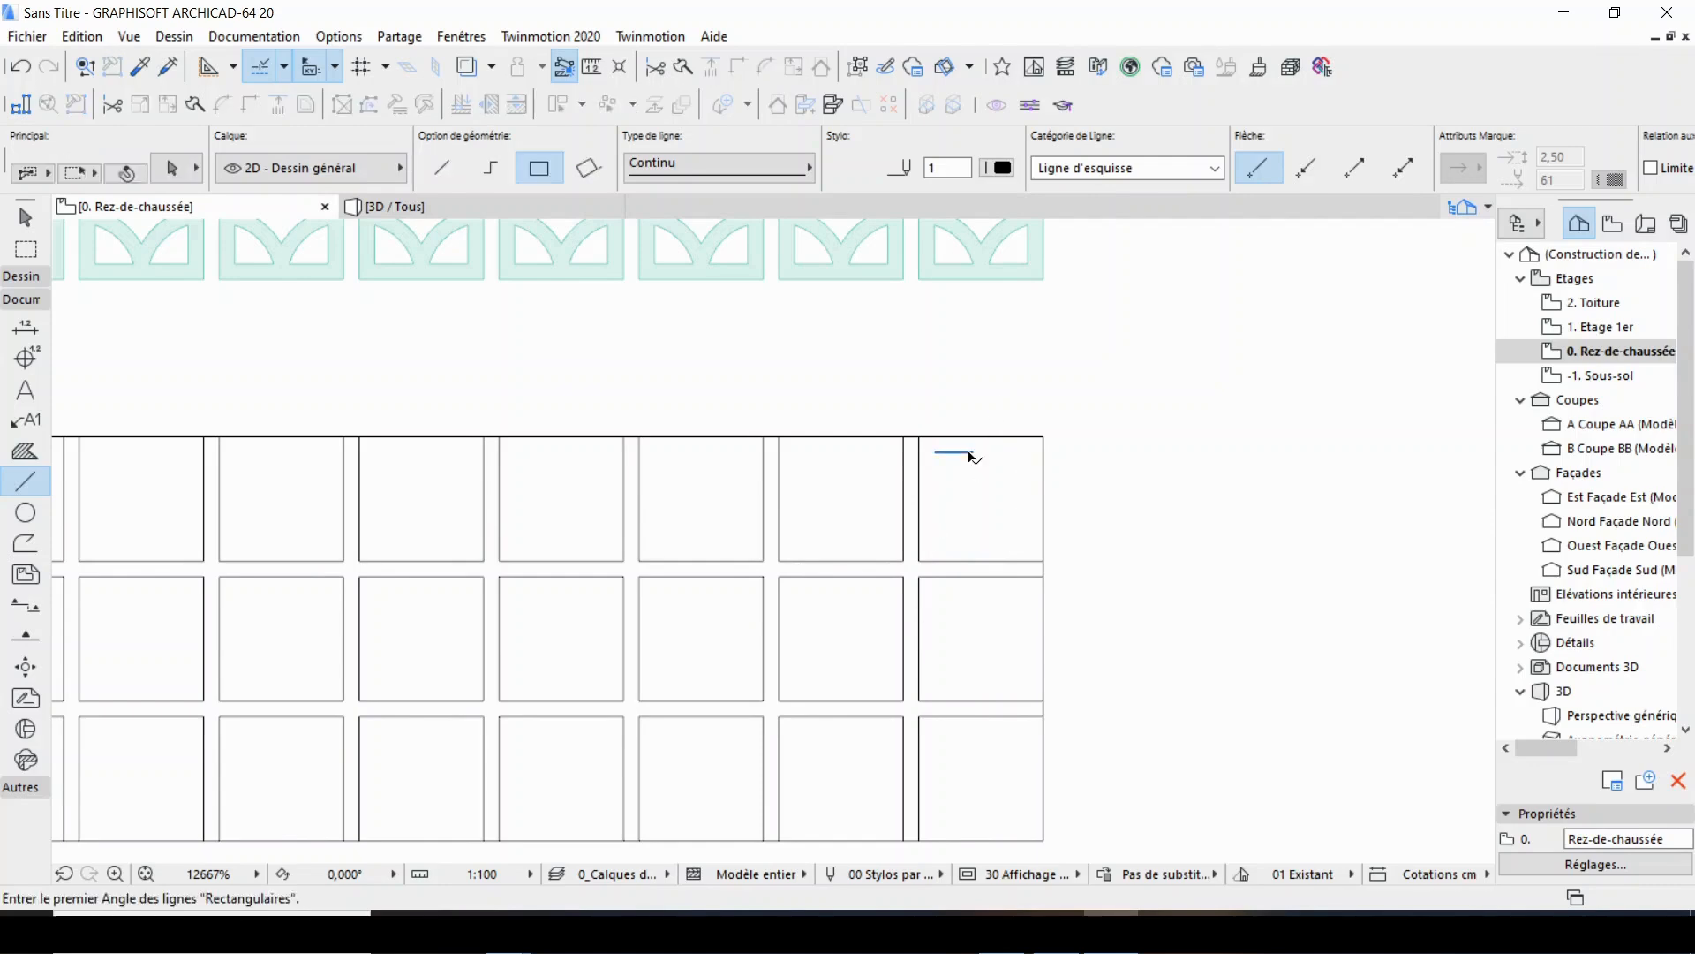
pyautogui.scroll(-4, 1066, 405)
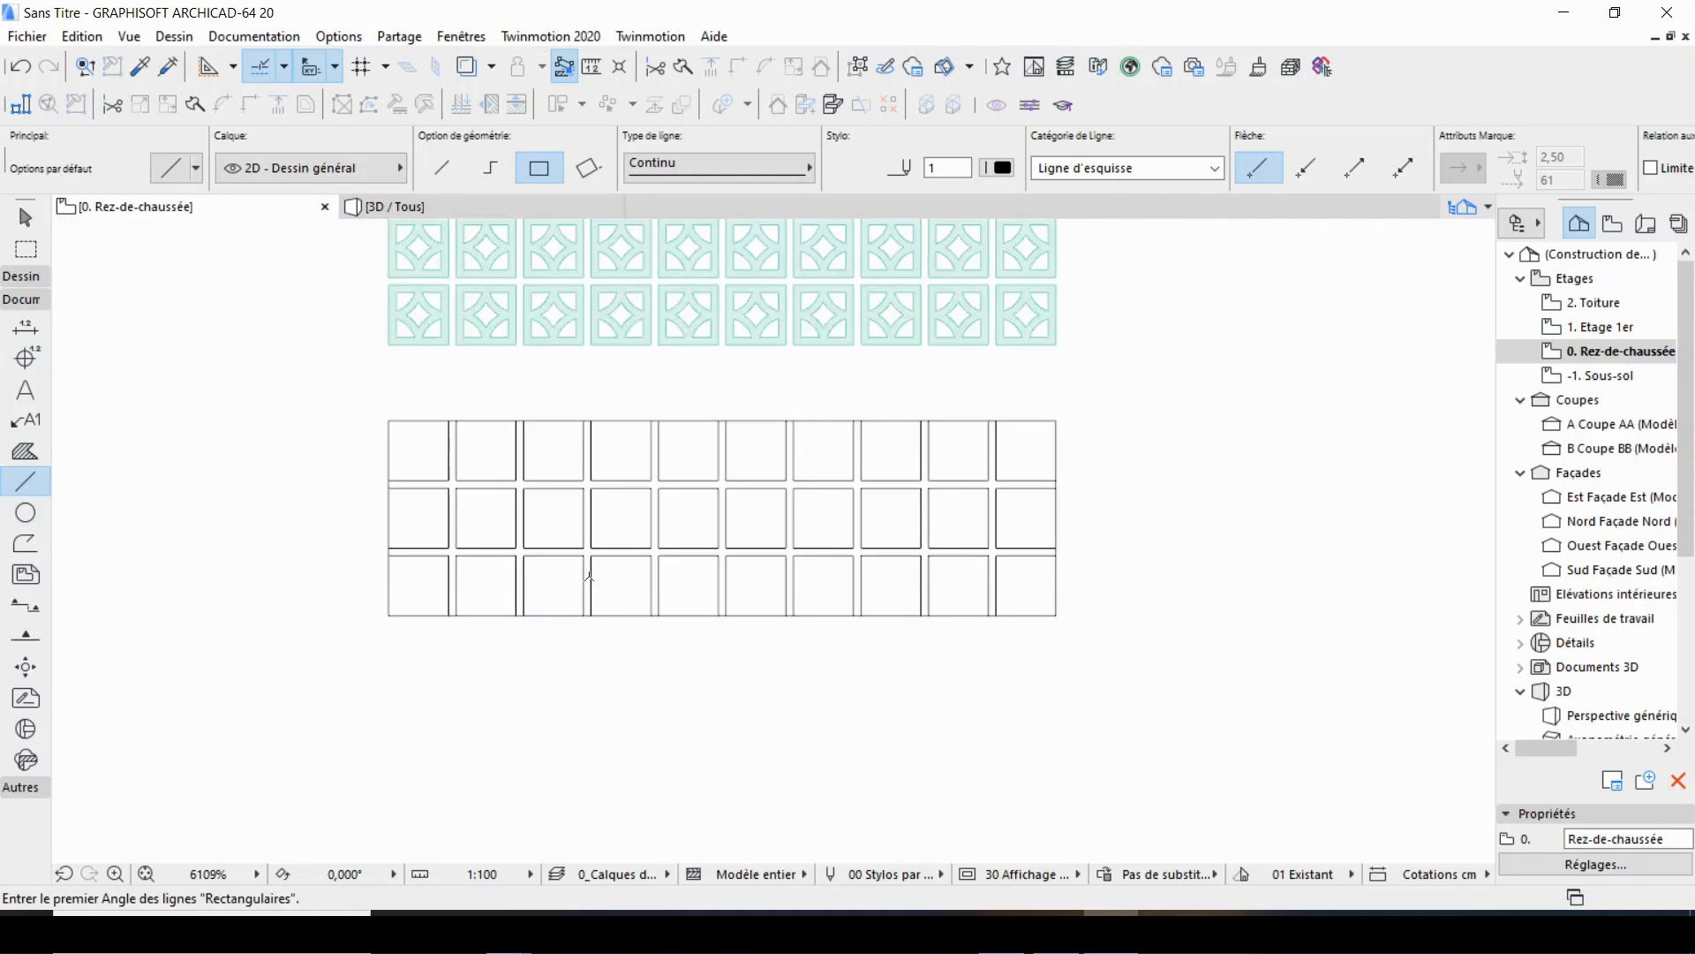
# Activate the Slab tool and set all its default surfaces to Enduit - Blanc nature.
pyautogui.scroll(-1, 590, 578)
pyautogui.click(21, 276)
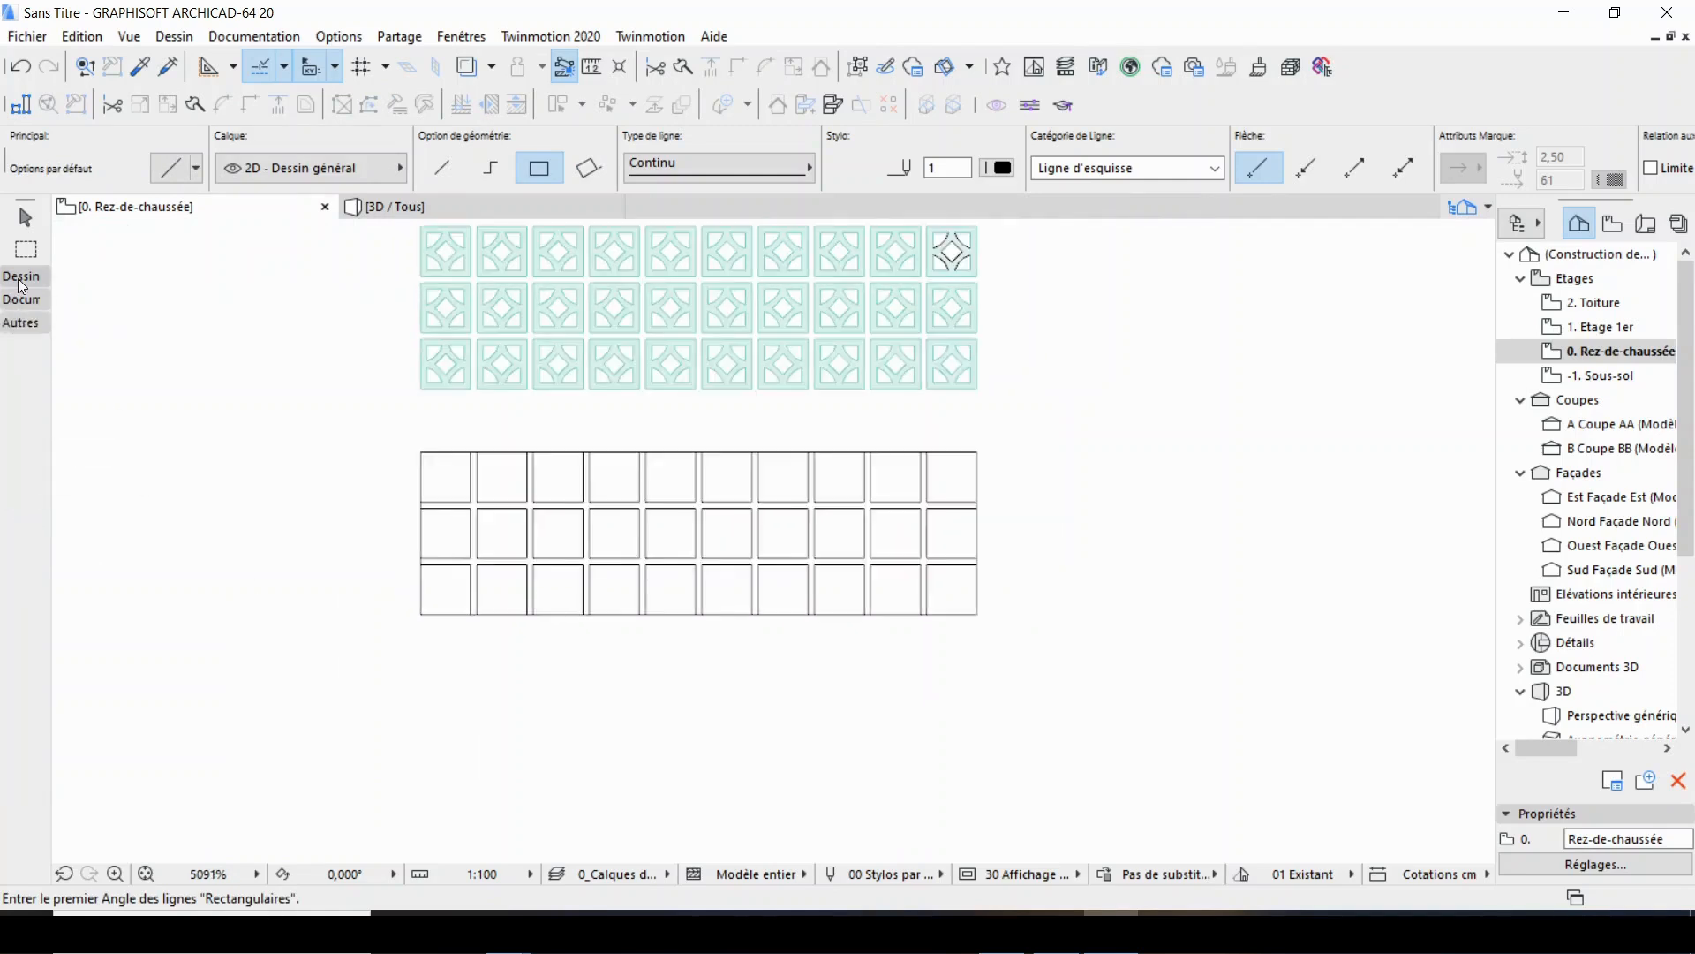
pyautogui.click(24, 457)
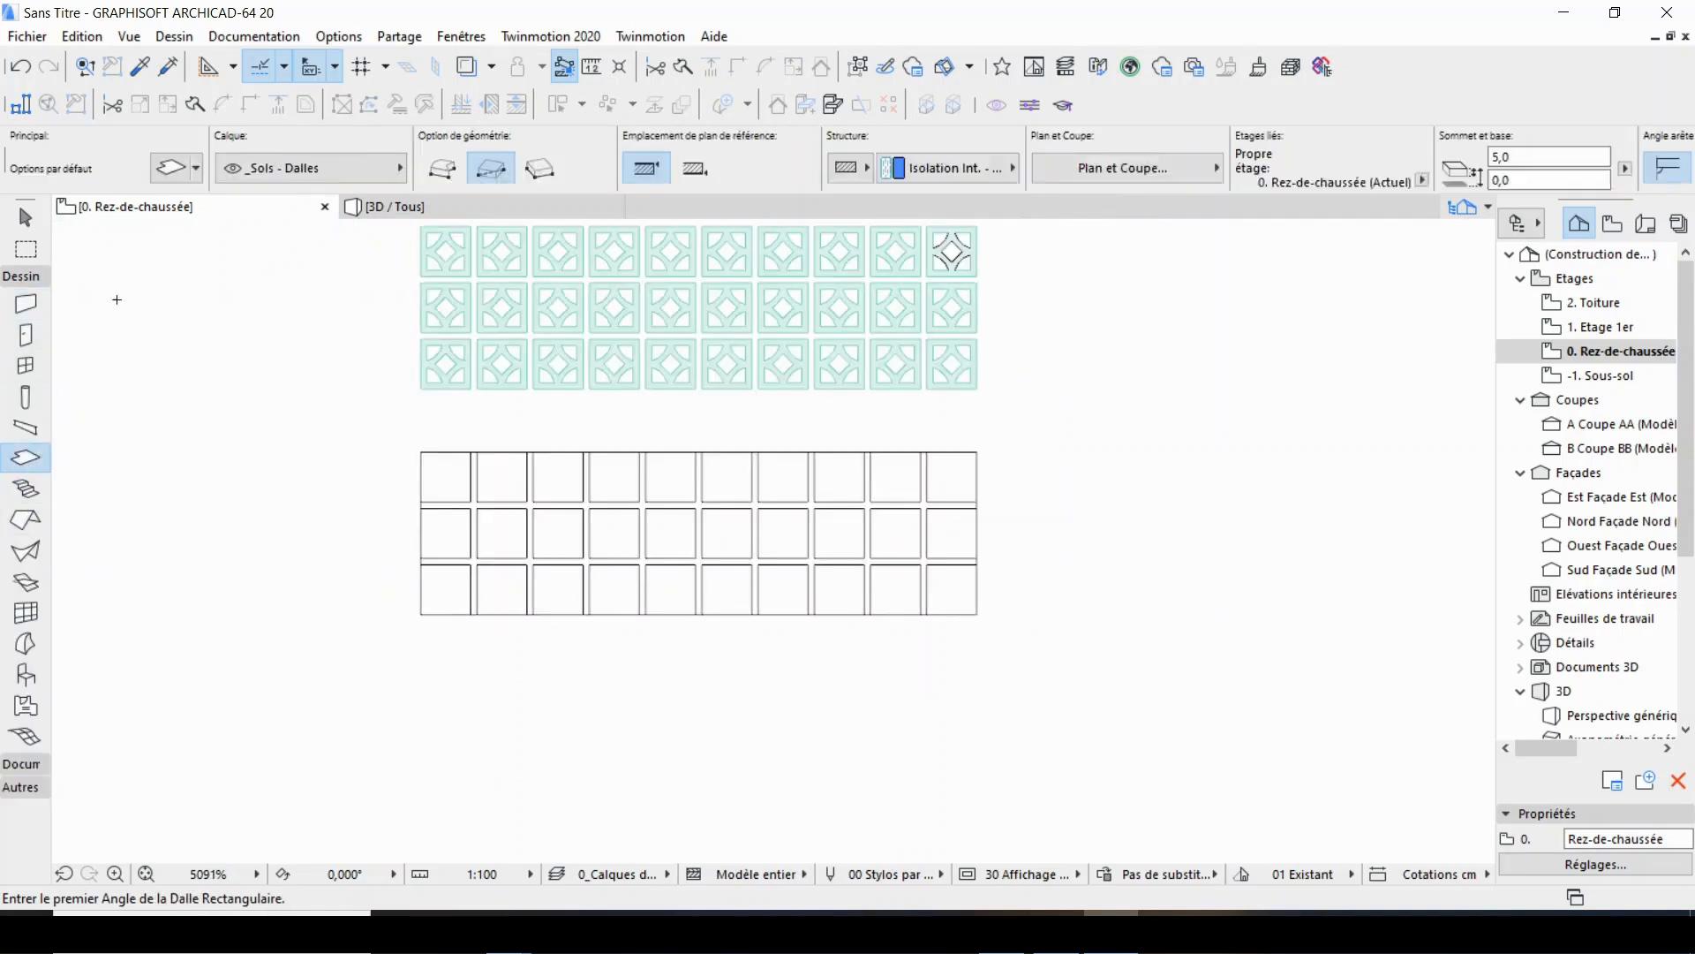
pyautogui.click(170, 174)
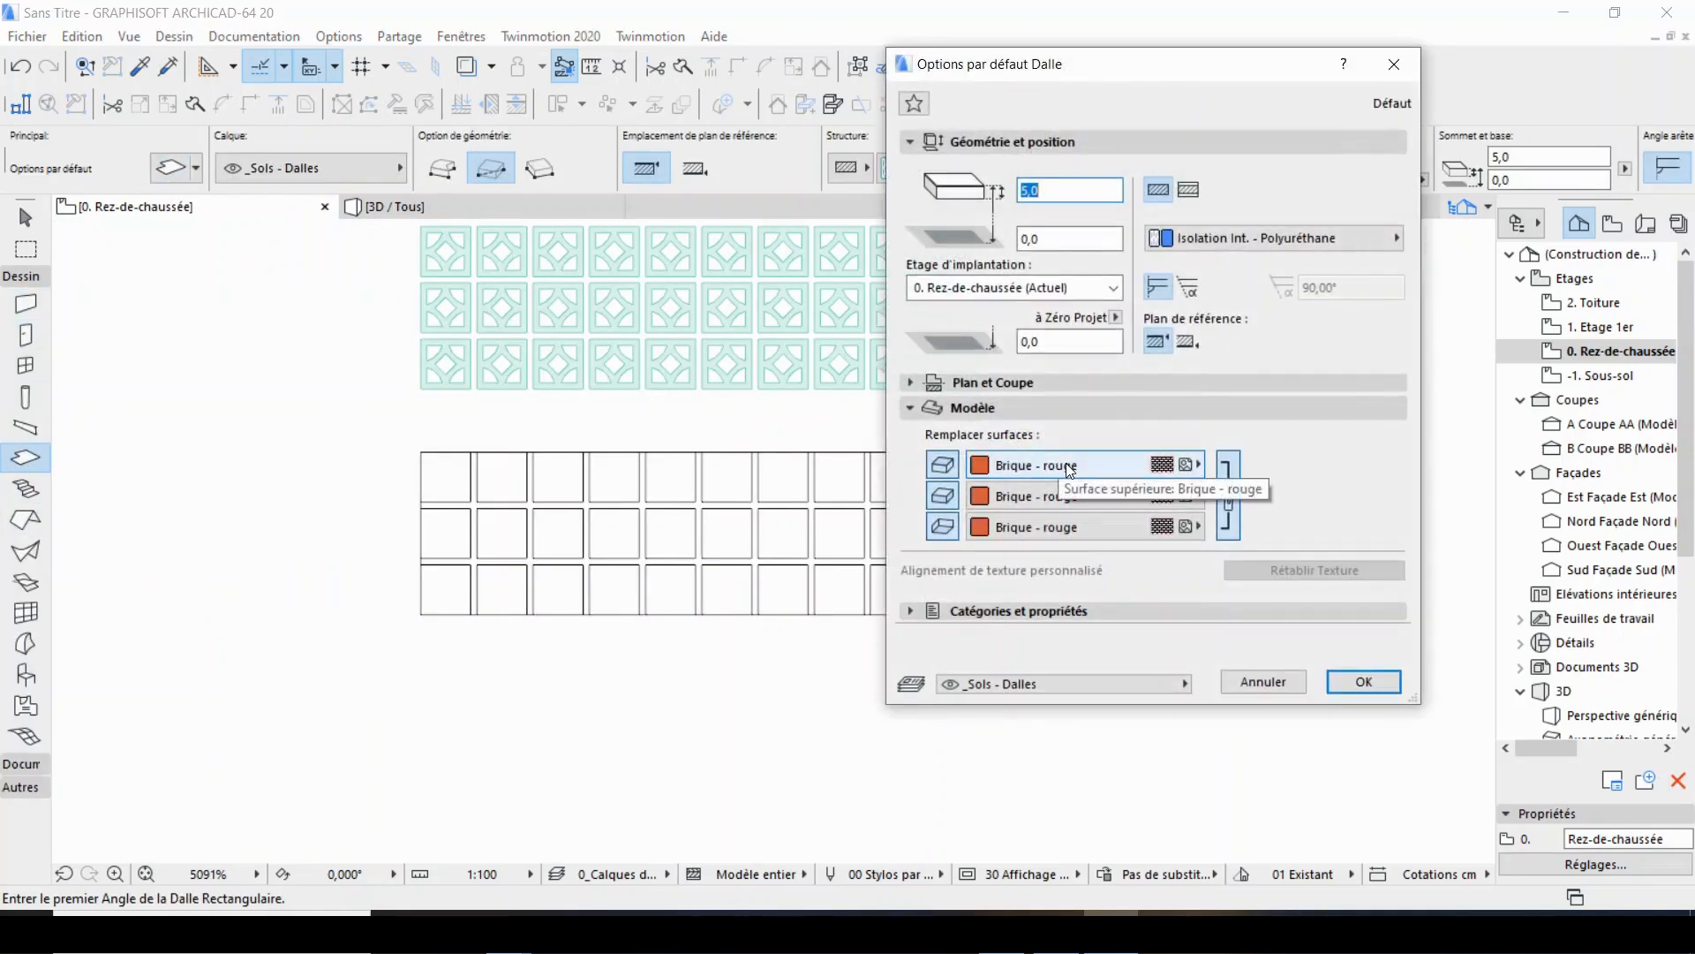
pyautogui.click(1073, 466)
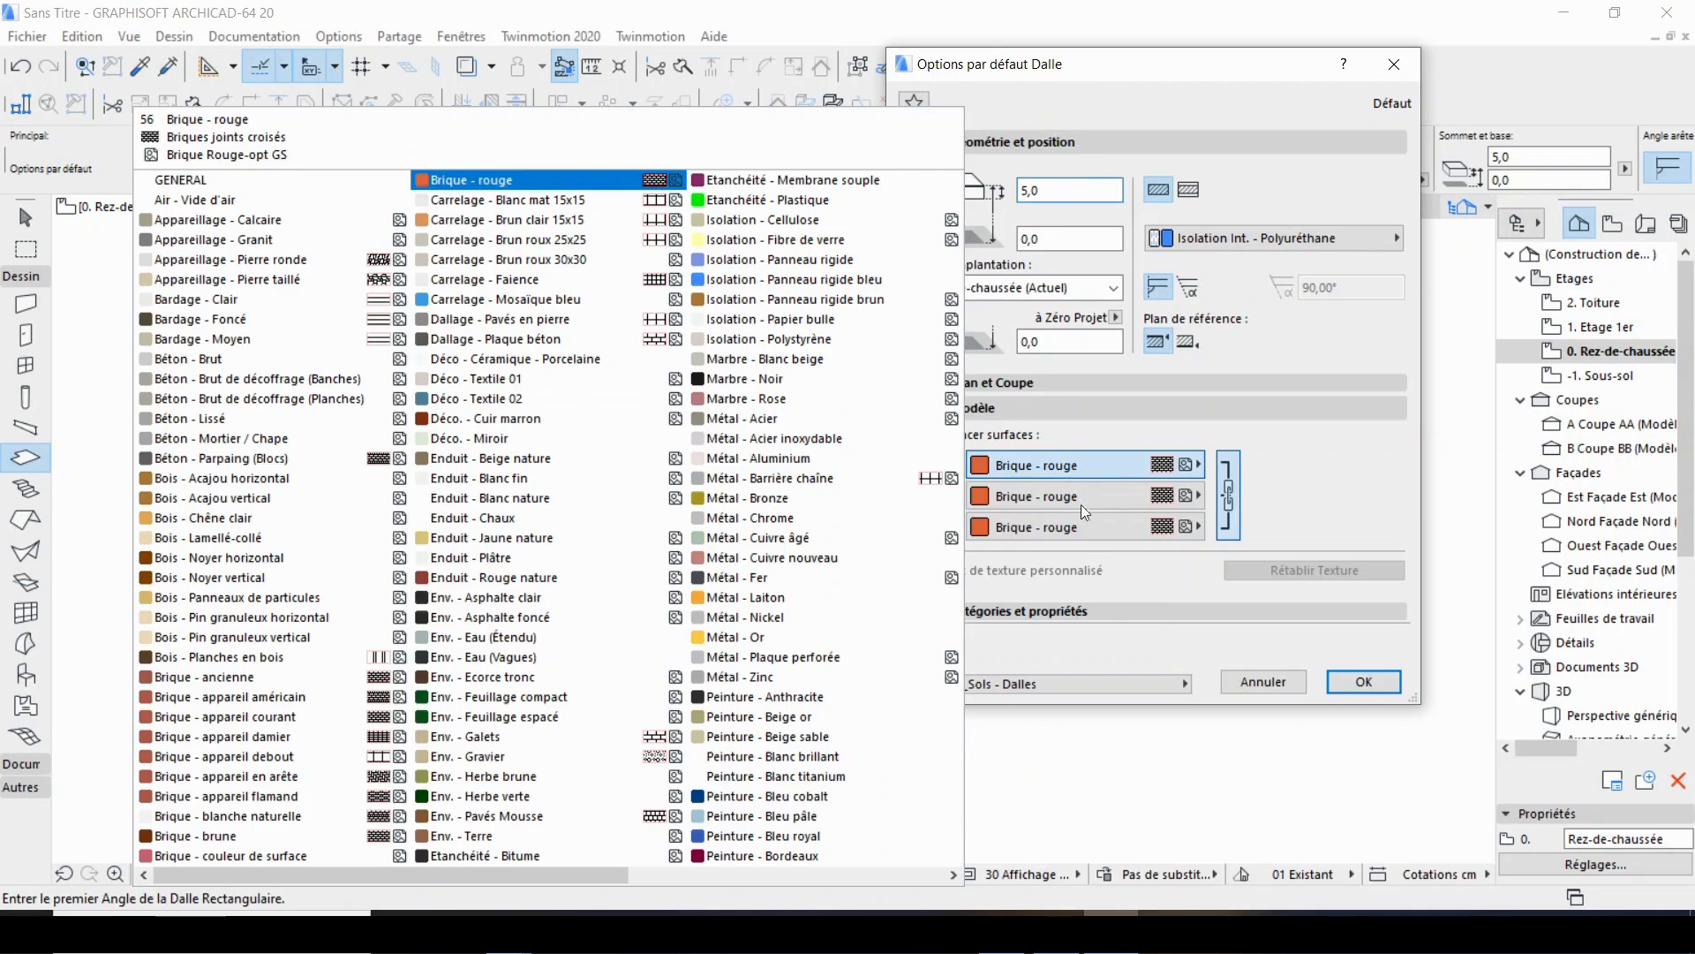
pyautogui.click(482, 499)
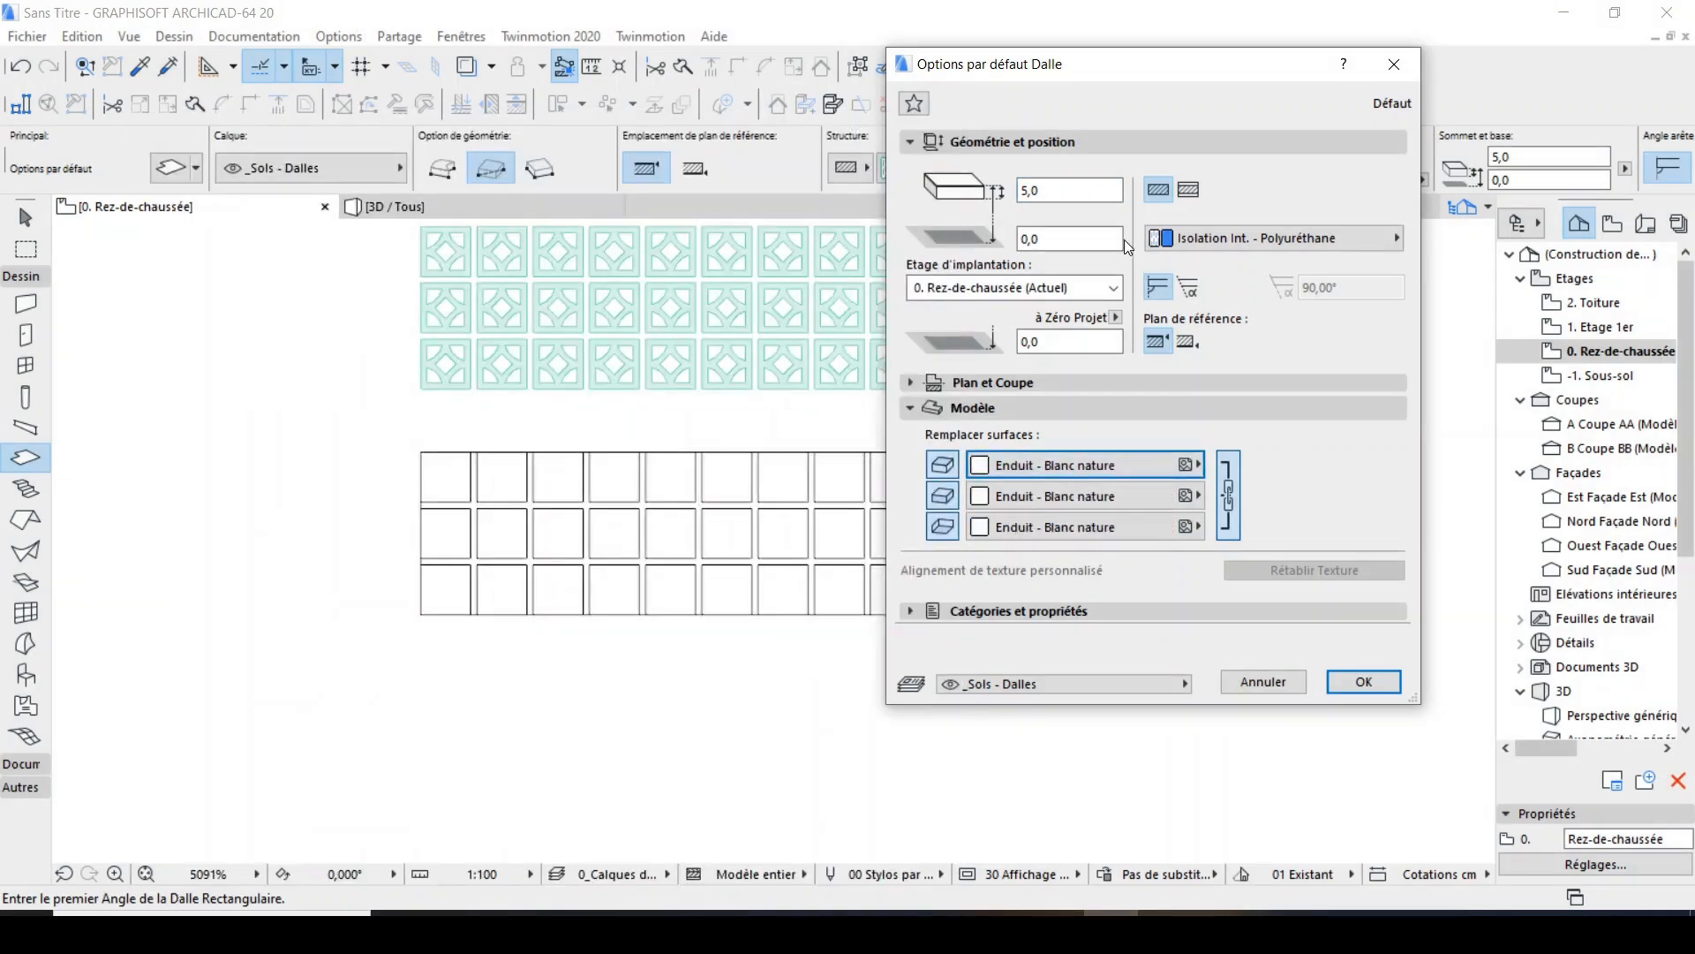
pyautogui.click(1080, 191)
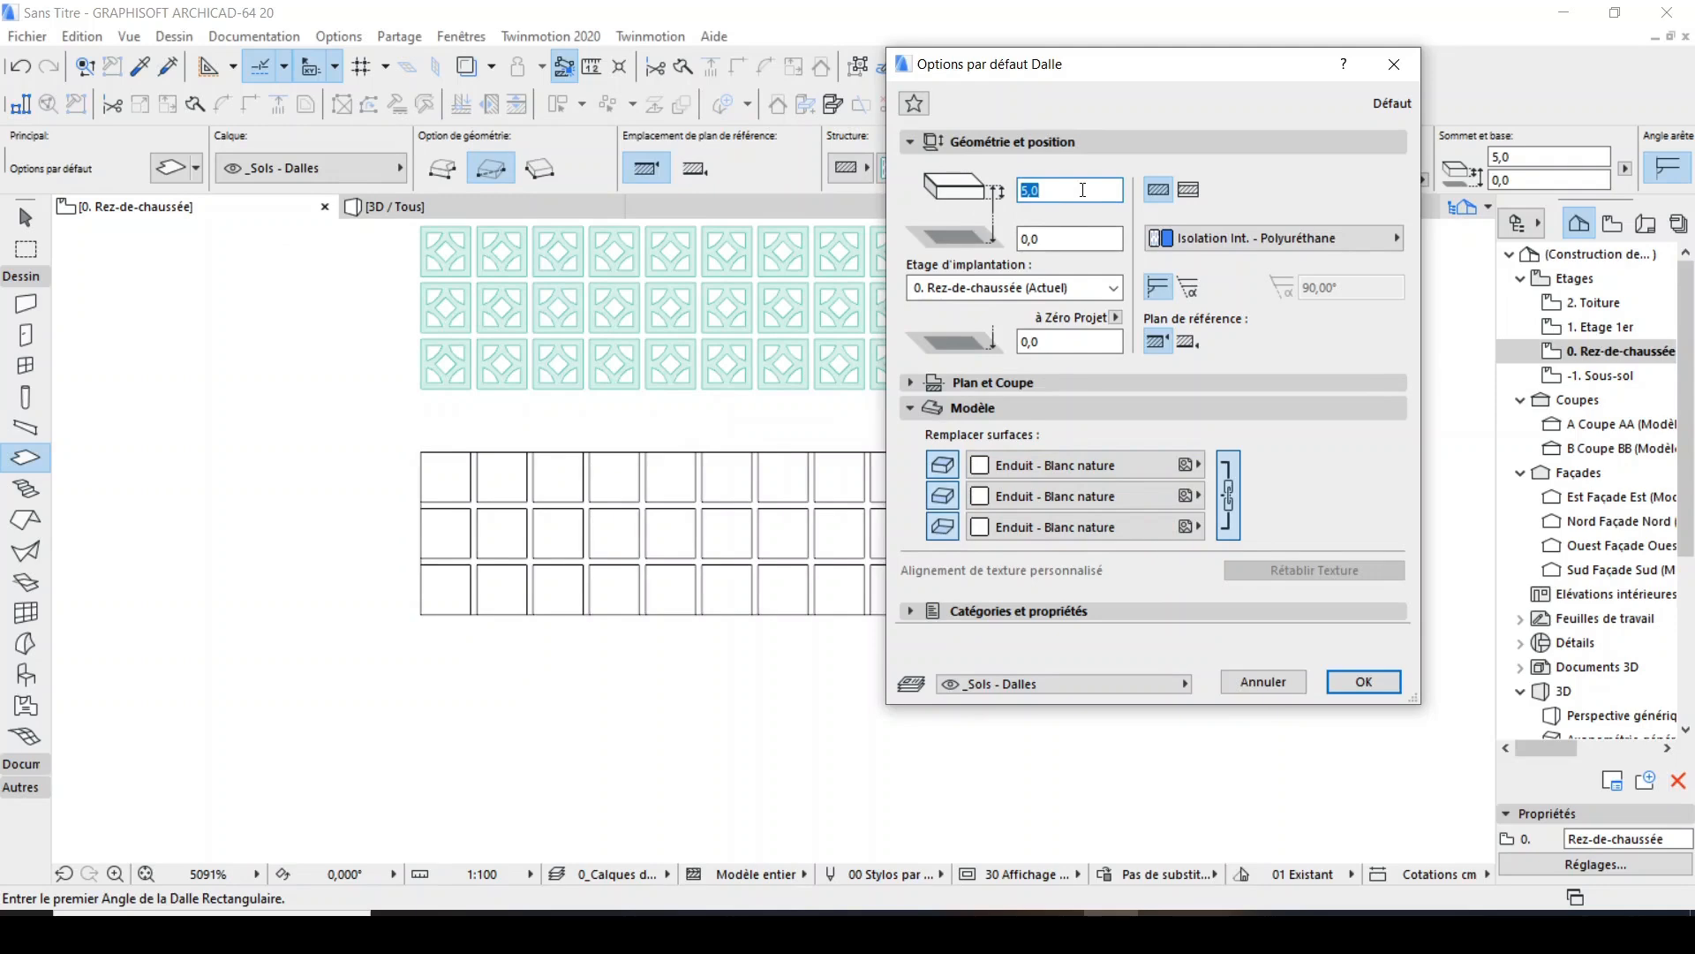
pyautogui.click(1364, 683)
# Draw a 222.5 by 65 mm rectangular slab over the line grid, from its upper-left to its lower-right corner.
pyautogui.scroll(3, 437, 438)
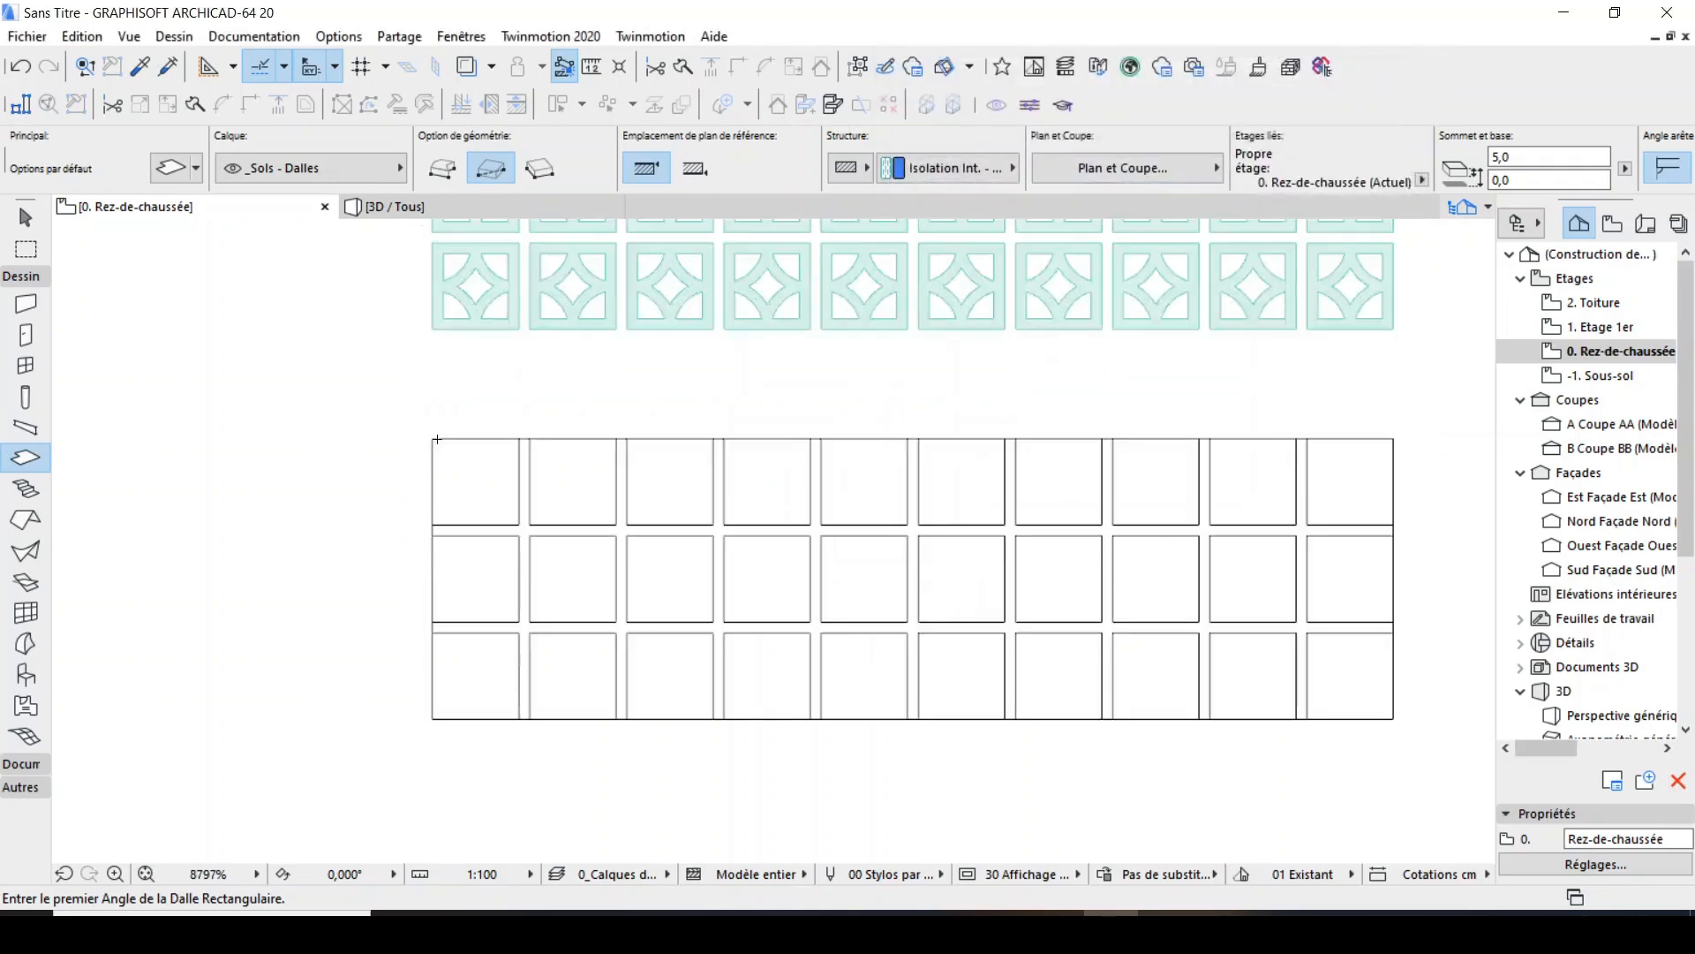
pyautogui.click(432, 439)
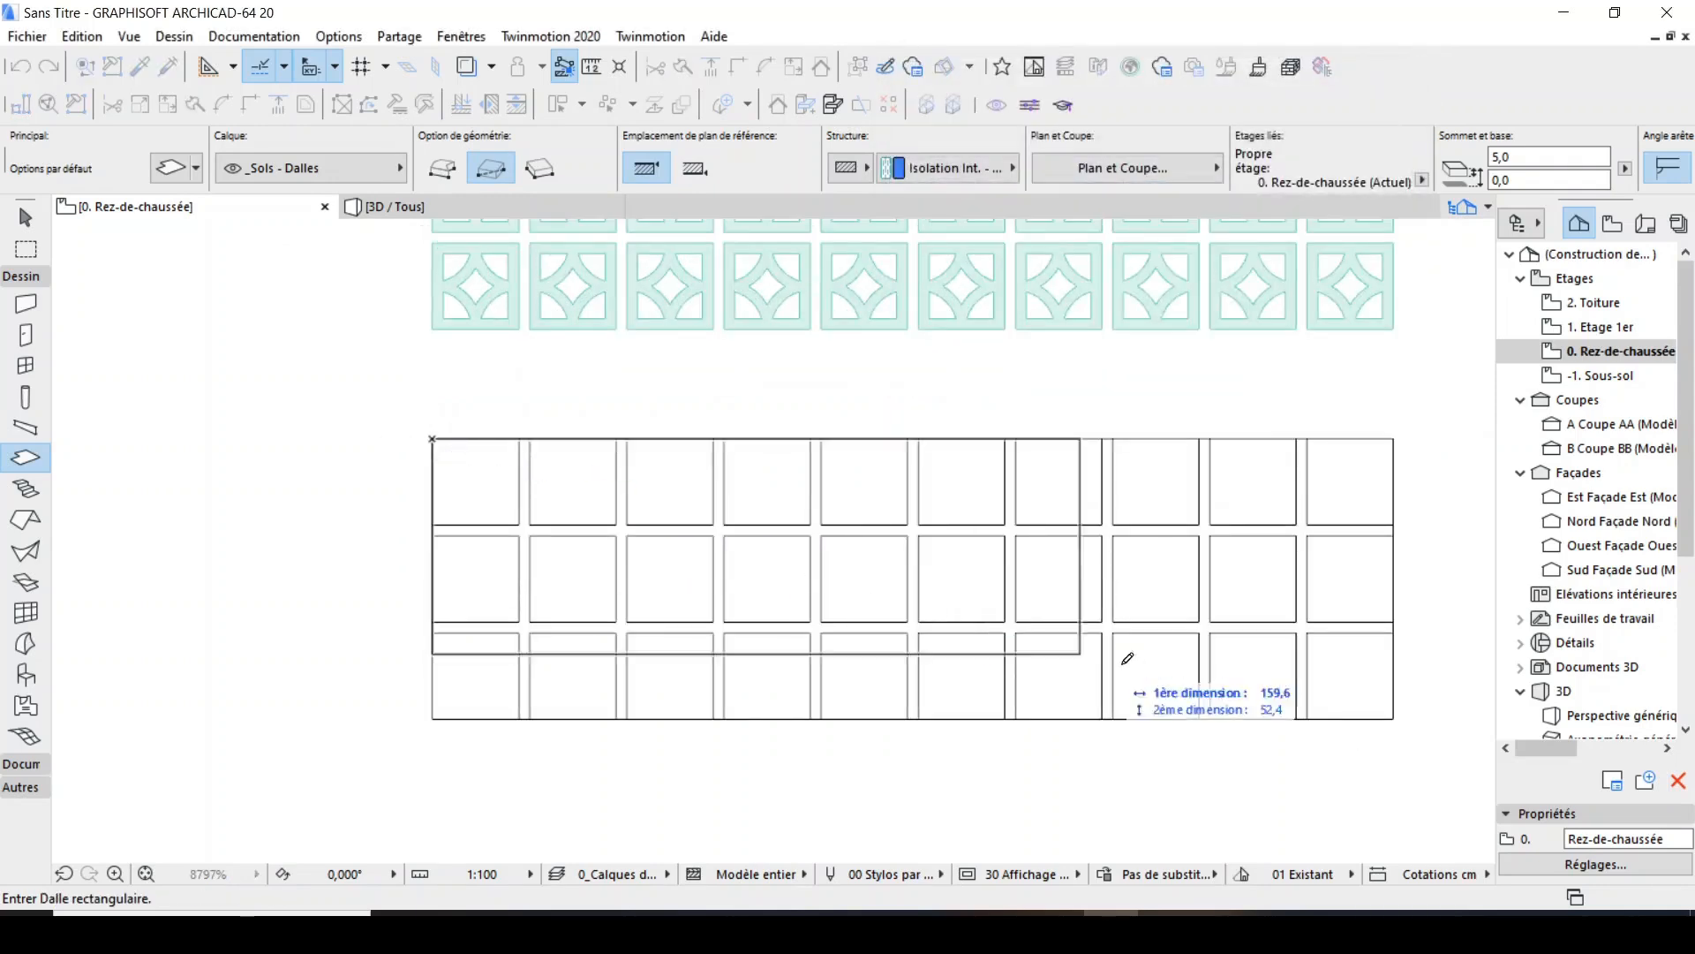
pyautogui.click(1393, 718)
pyautogui.scroll(-3, 808, 595)
# Select the new slab and subtract the ten square cells of the upper row from it.
pyautogui.keyDown('shift'); pyautogui.click(1145, 653); pyautogui.keyUp('shift')
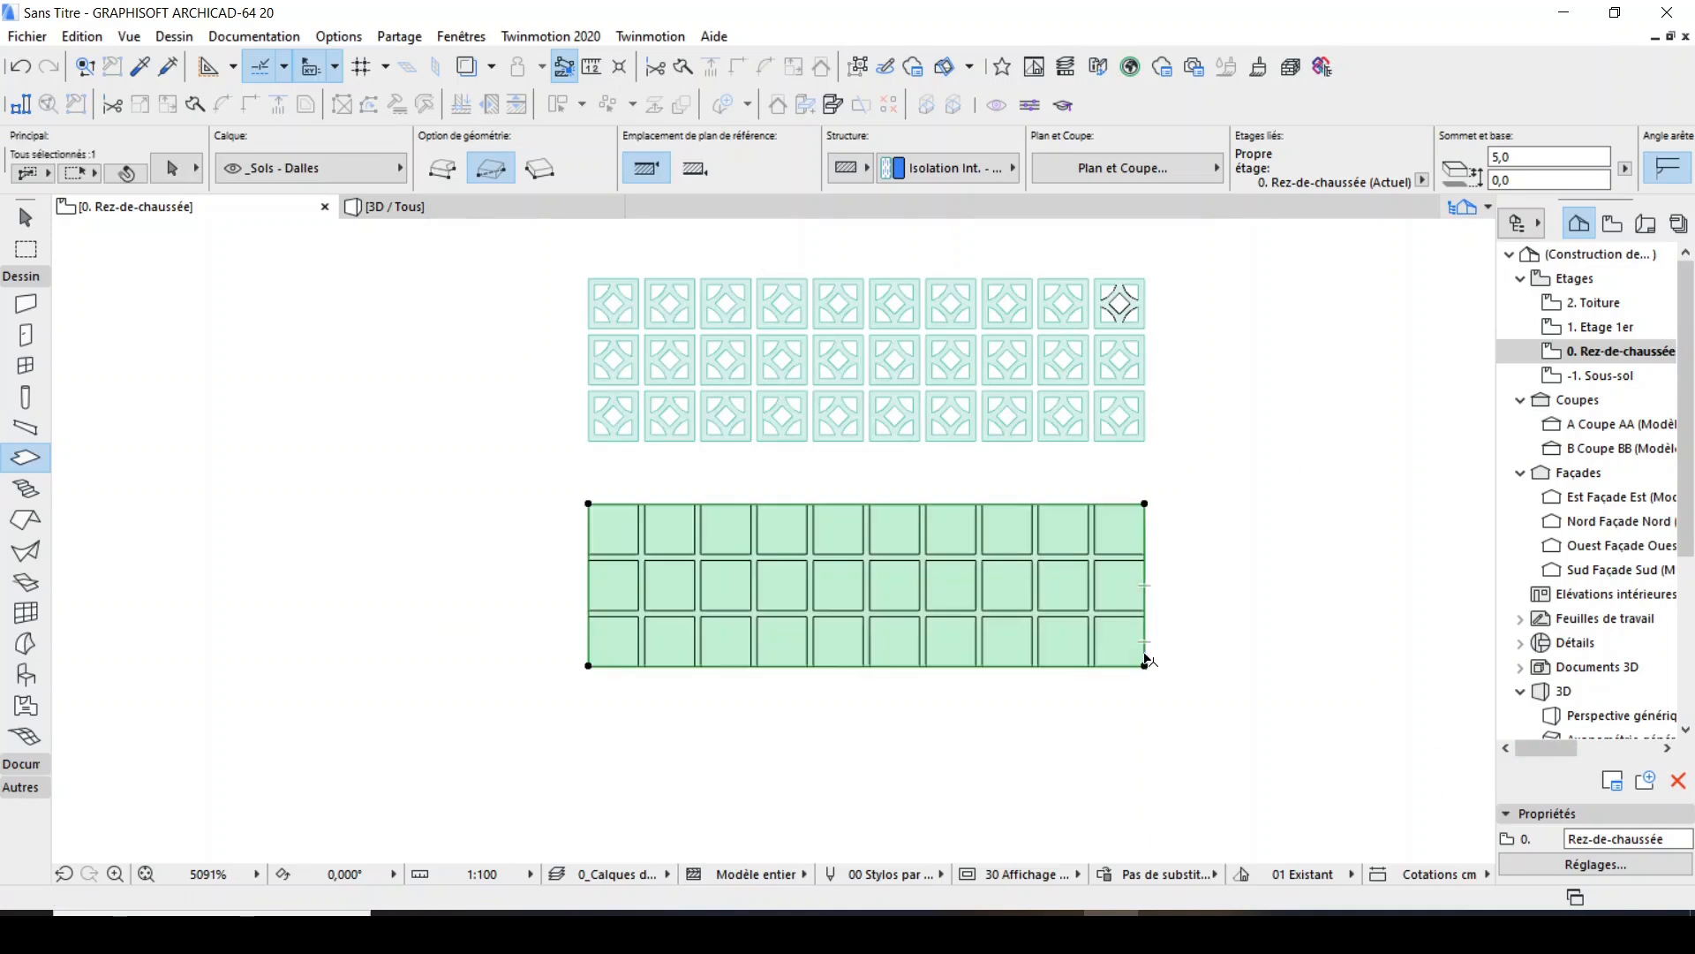
pyautogui.click(1145, 527)
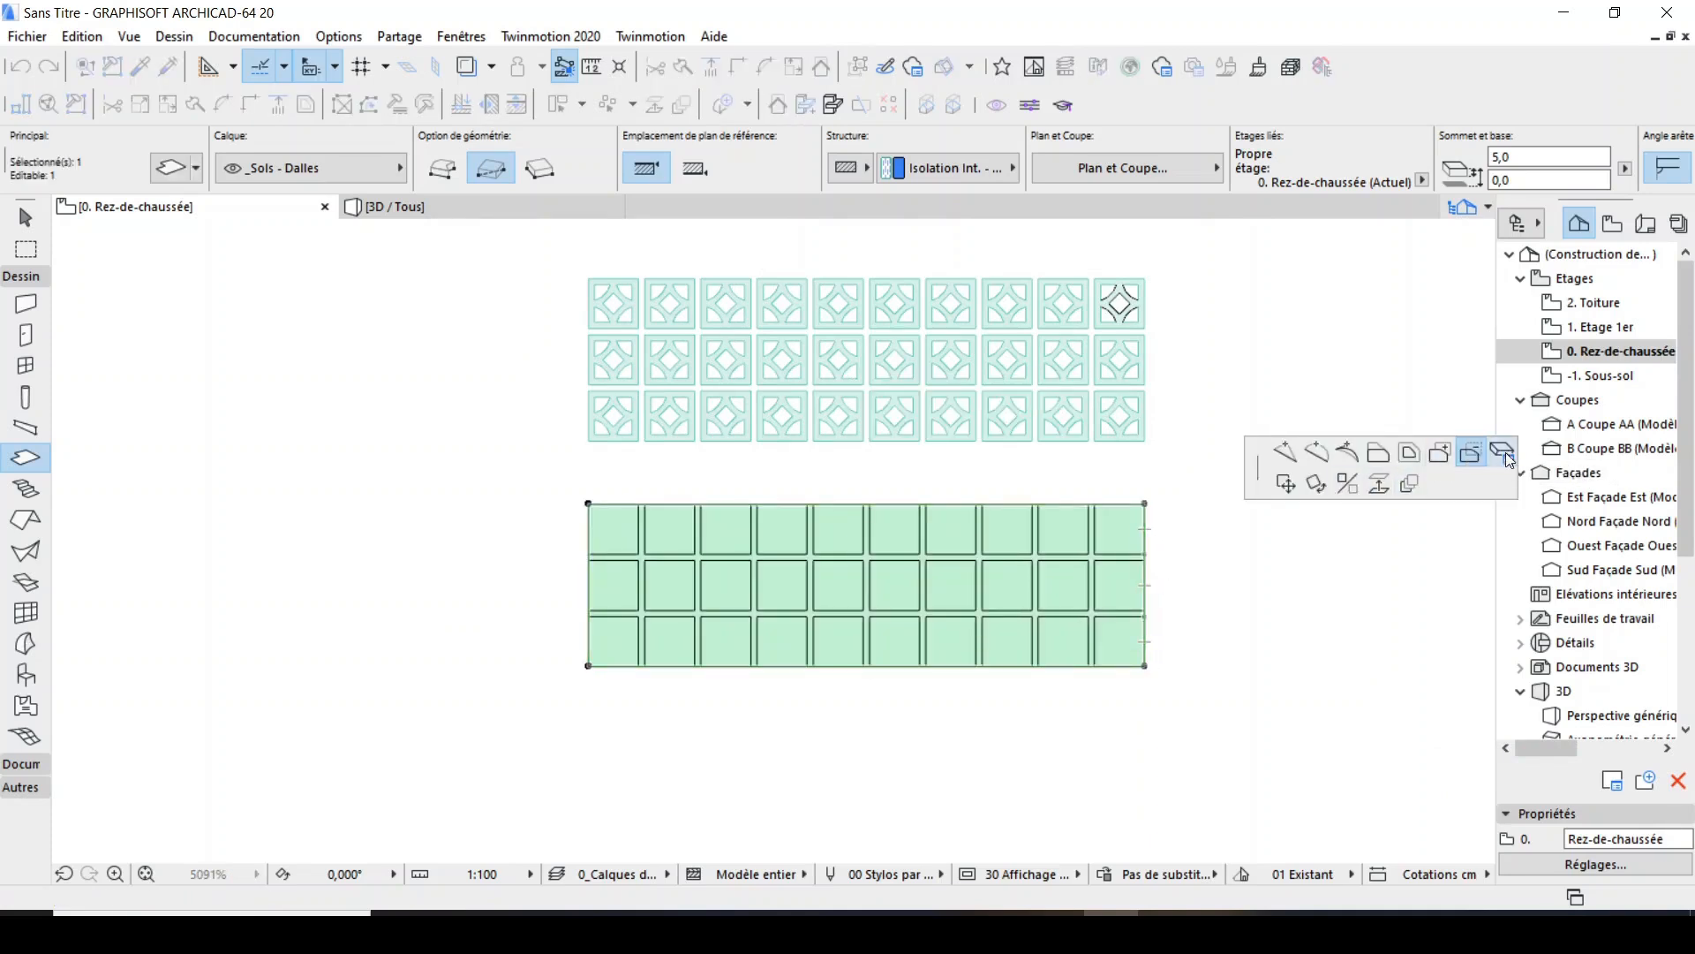
pyautogui.scroll(3, 979, 593)
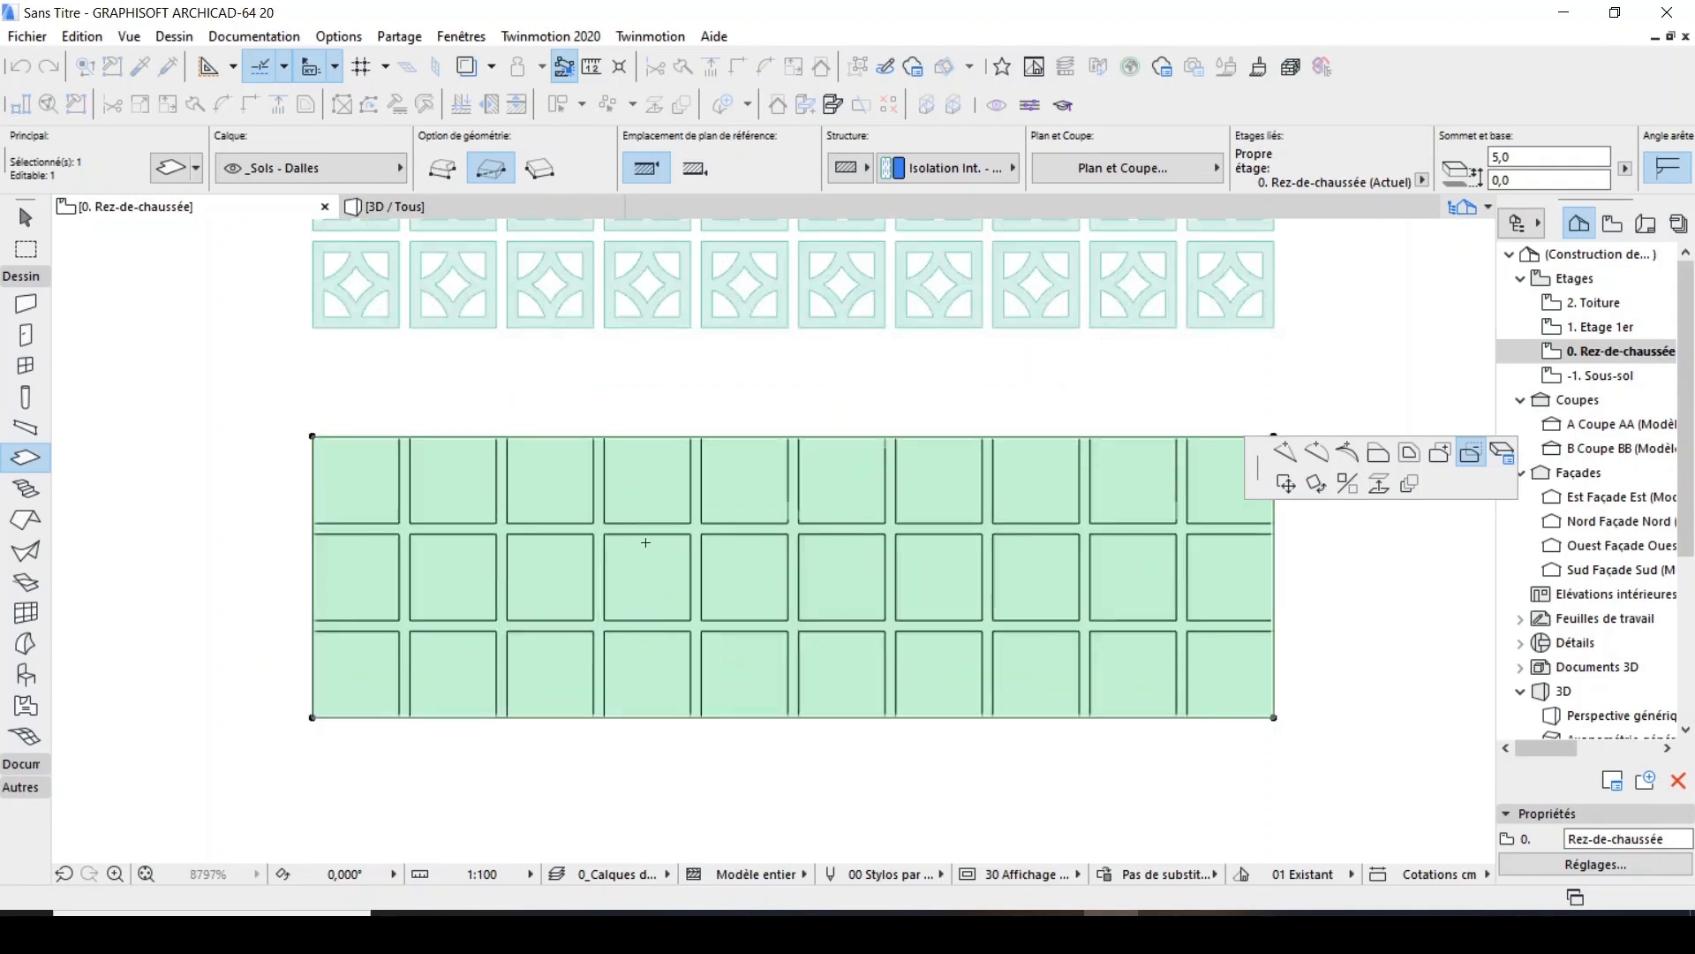
pyautogui.click(365, 478)
pyautogui.click(462, 477)
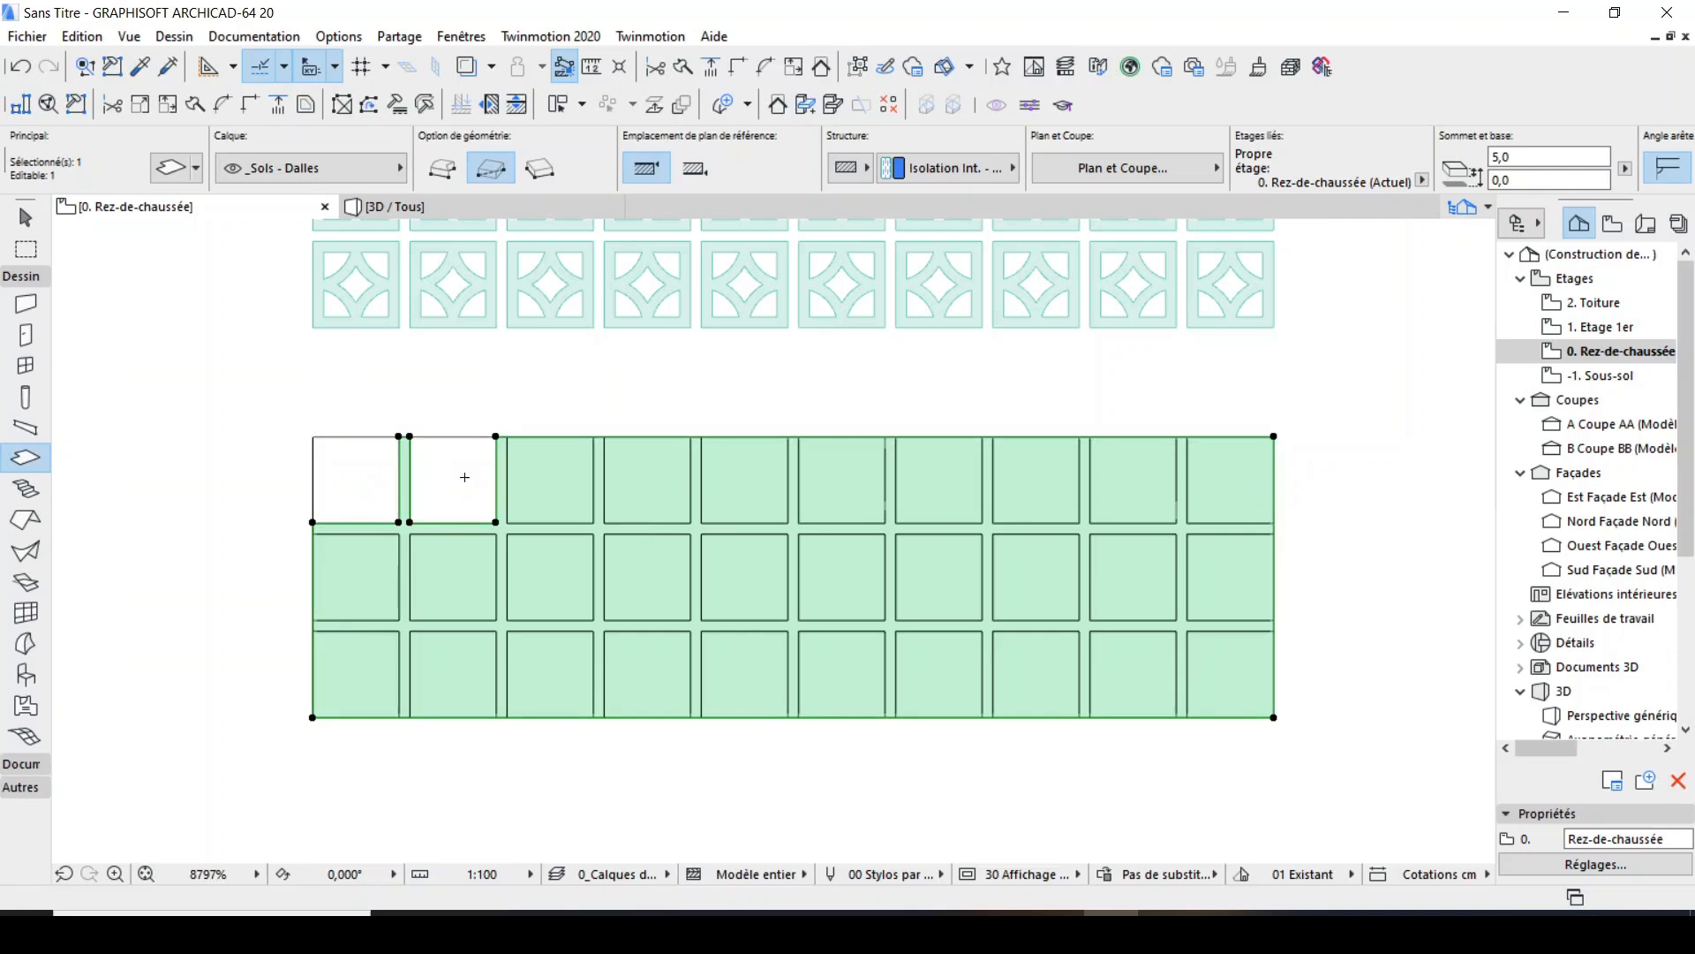
pyautogui.click(550, 481)
pyautogui.click(647, 484)
pyautogui.click(726, 486)
pyautogui.click(837, 482)
pyautogui.click(935, 484)
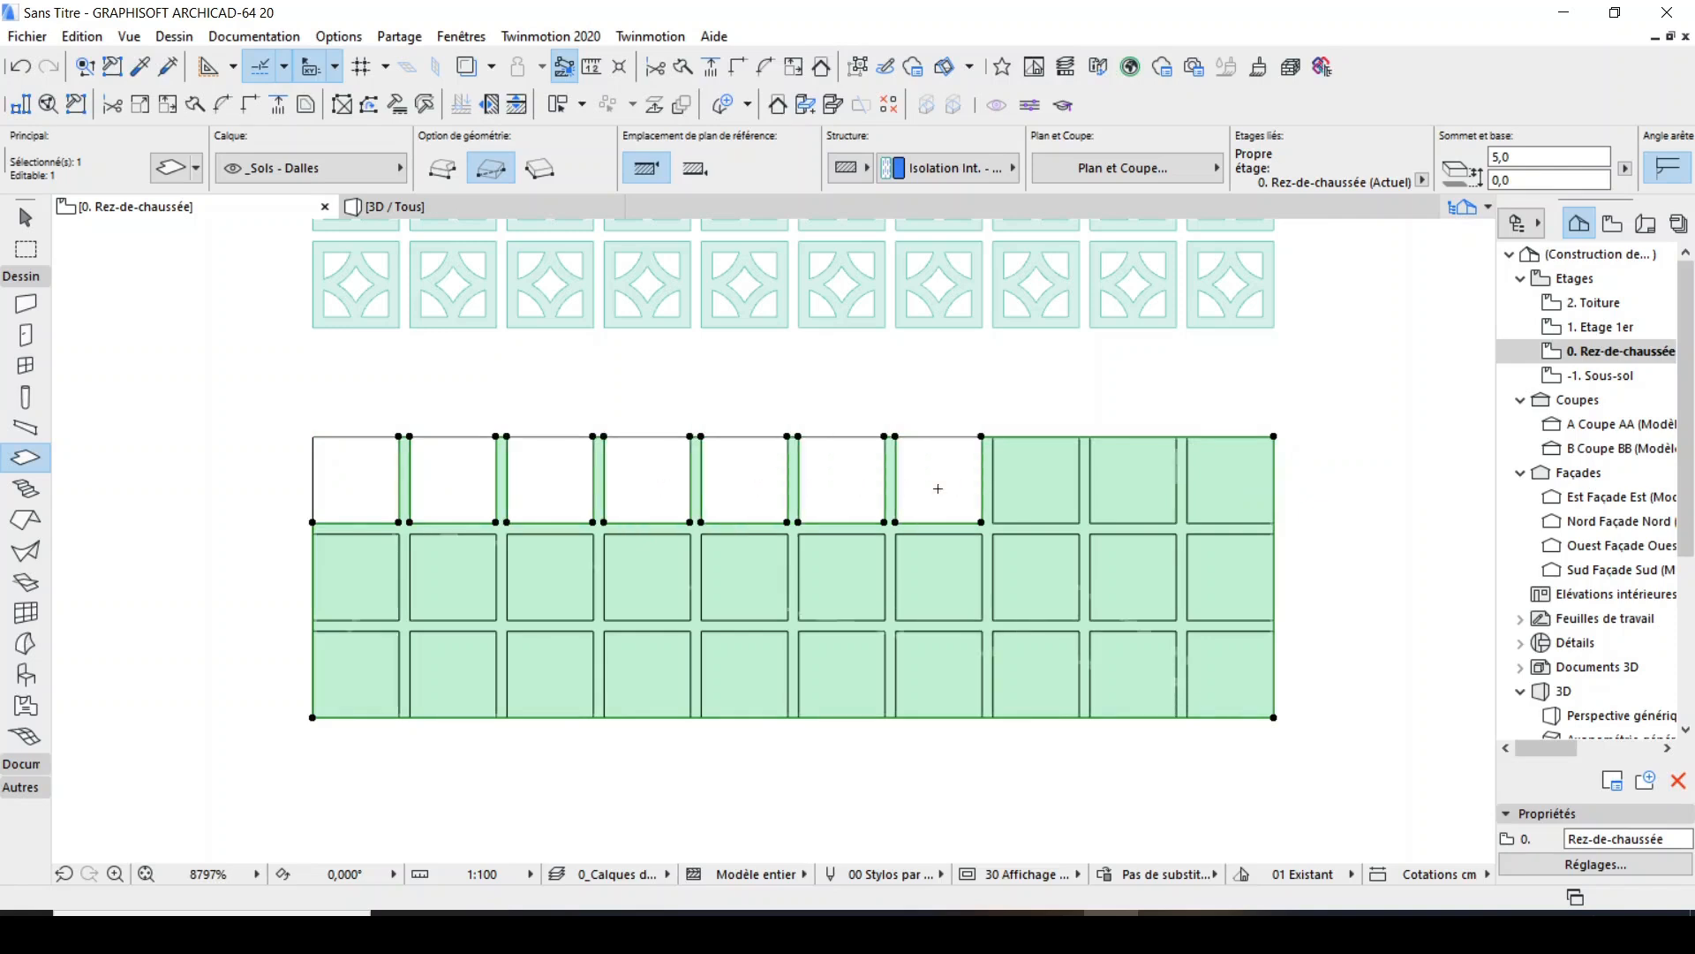
pyautogui.click(1015, 486)
pyautogui.click(1122, 484)
pyautogui.click(1210, 479)
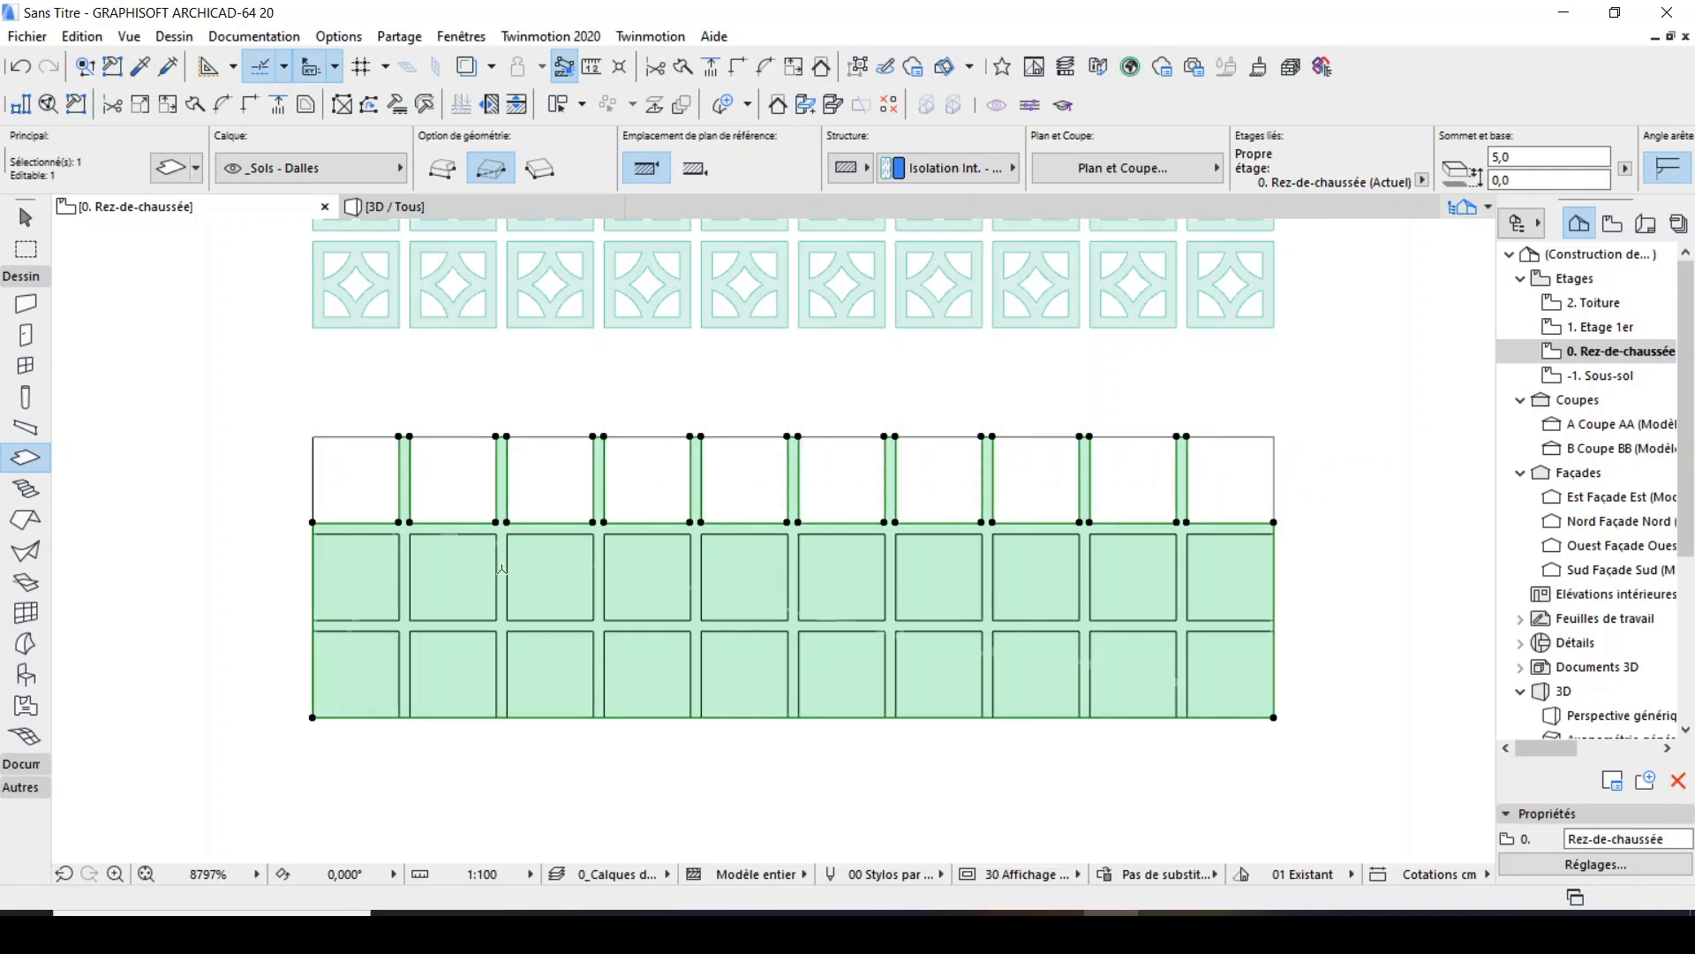
# Subtract the ten square cells of the middle row from the slab.
pyautogui.click(357, 574)
pyautogui.click(453, 574)
pyautogui.click(542, 575)
pyautogui.click(628, 575)
pyautogui.click(727, 574)
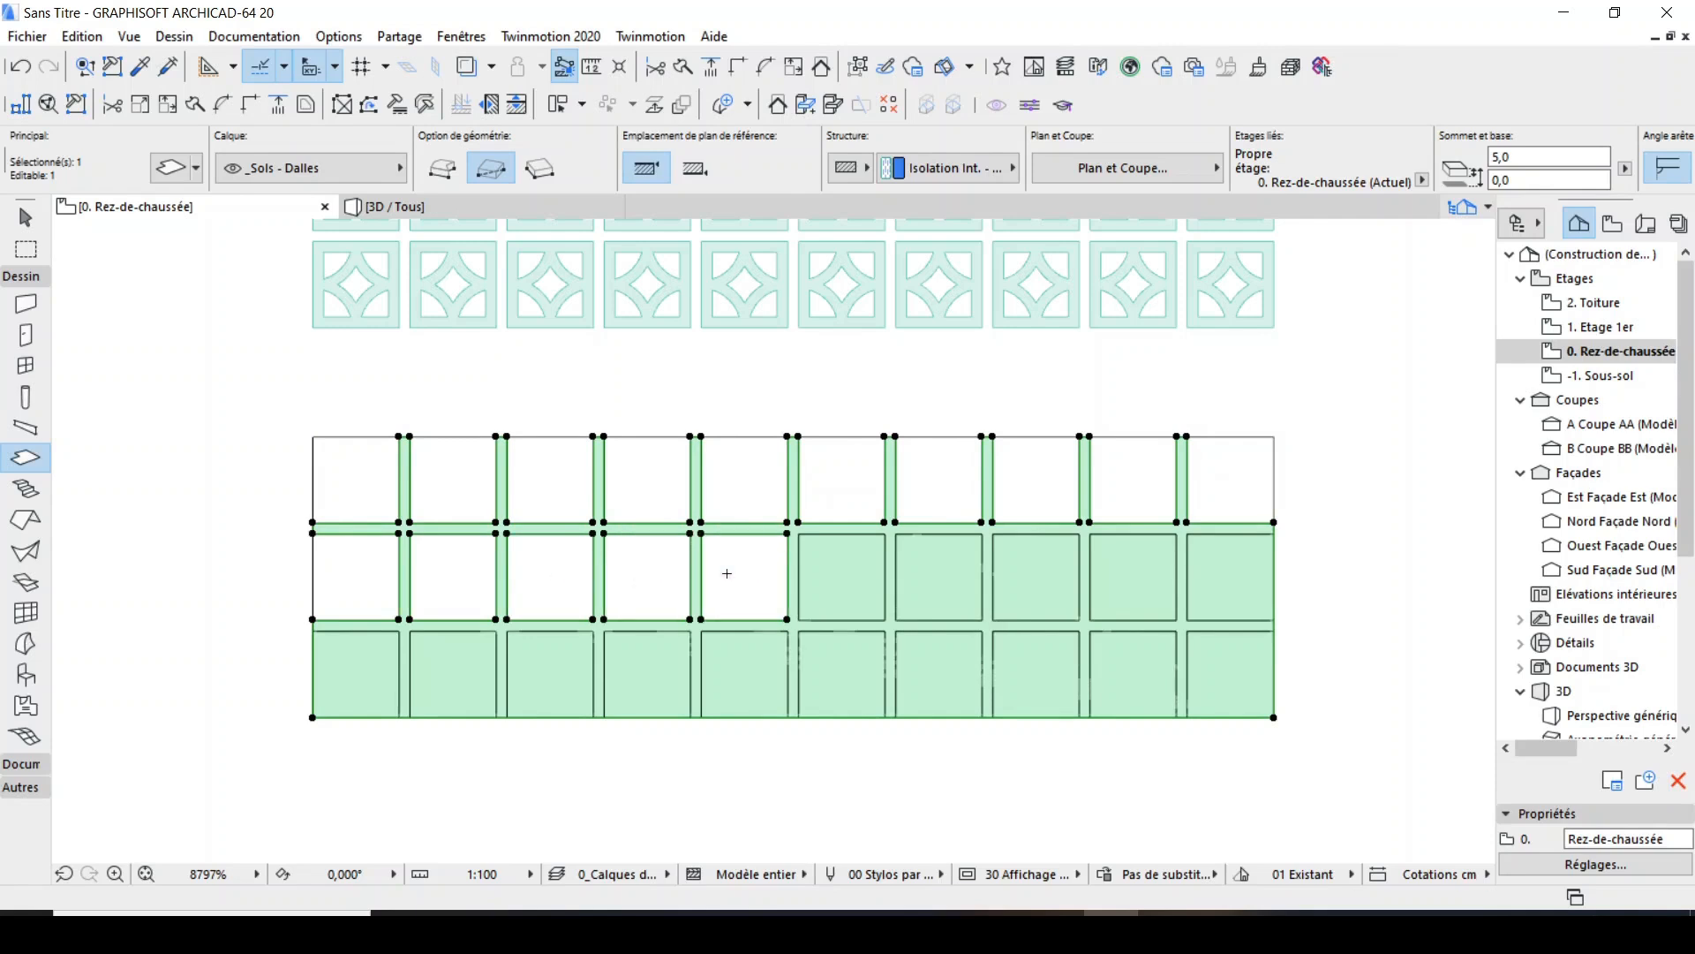
pyautogui.click(839, 574)
pyautogui.click(937, 574)
pyautogui.click(1041, 573)
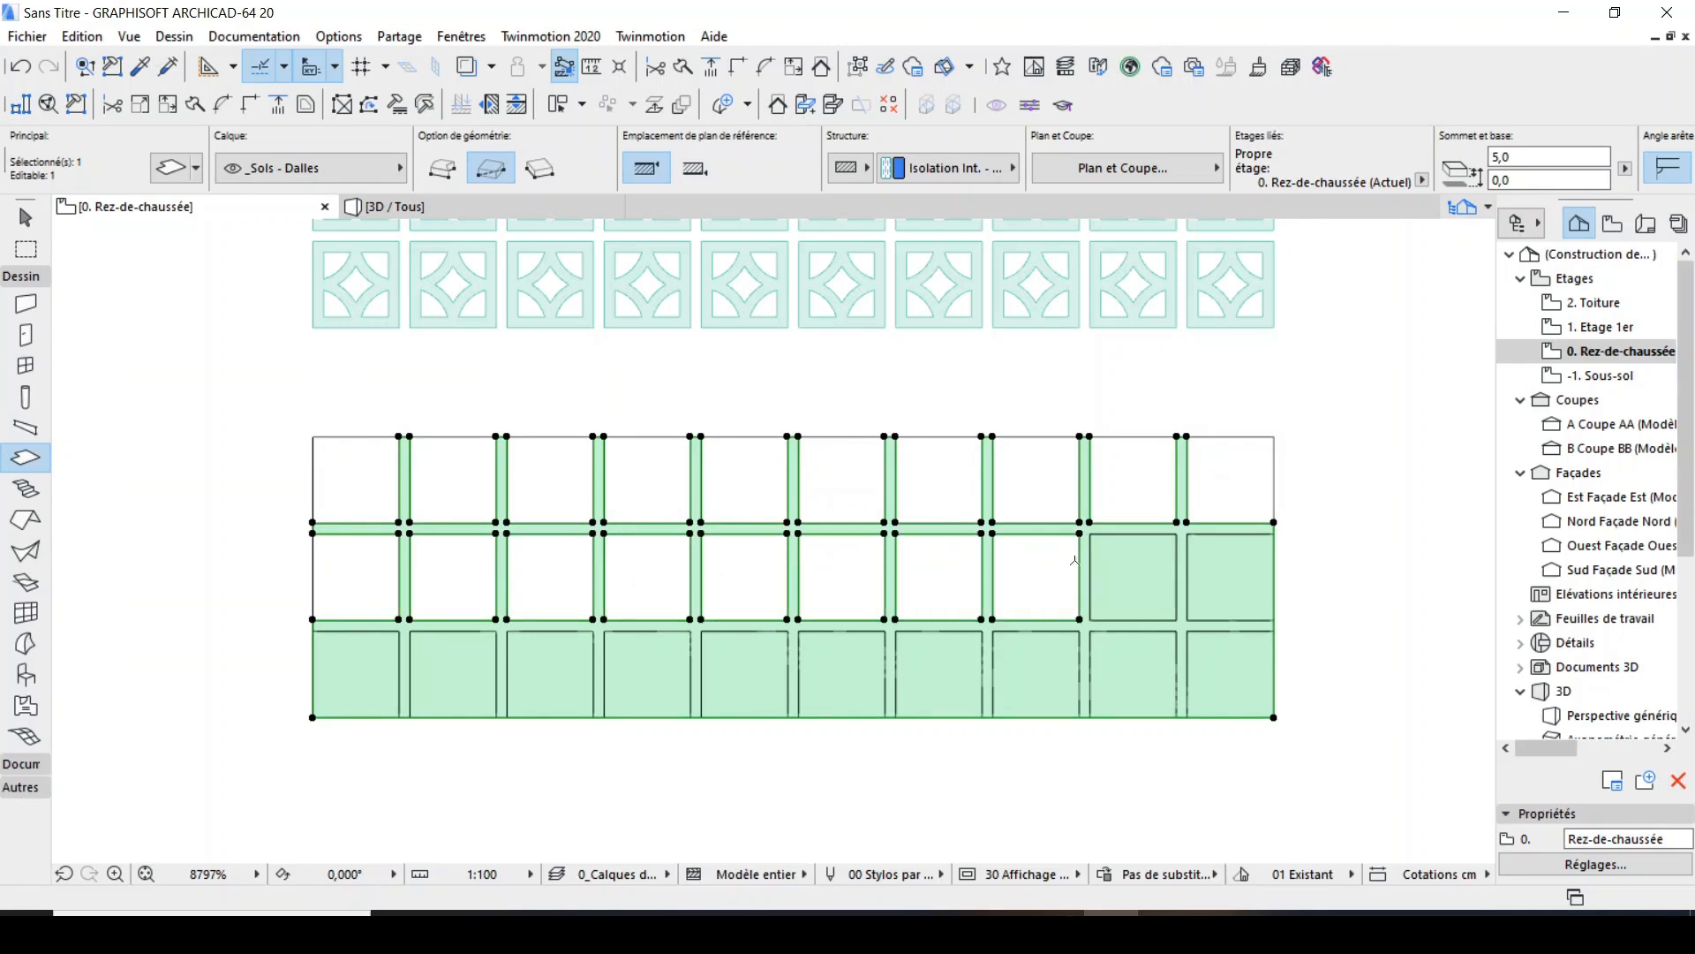
pyautogui.click(1132, 574)
pyautogui.click(1229, 574)
# Subtract the ten square cells of the lower row from the slab, leaving only the joint strips.
pyautogui.click(356, 673)
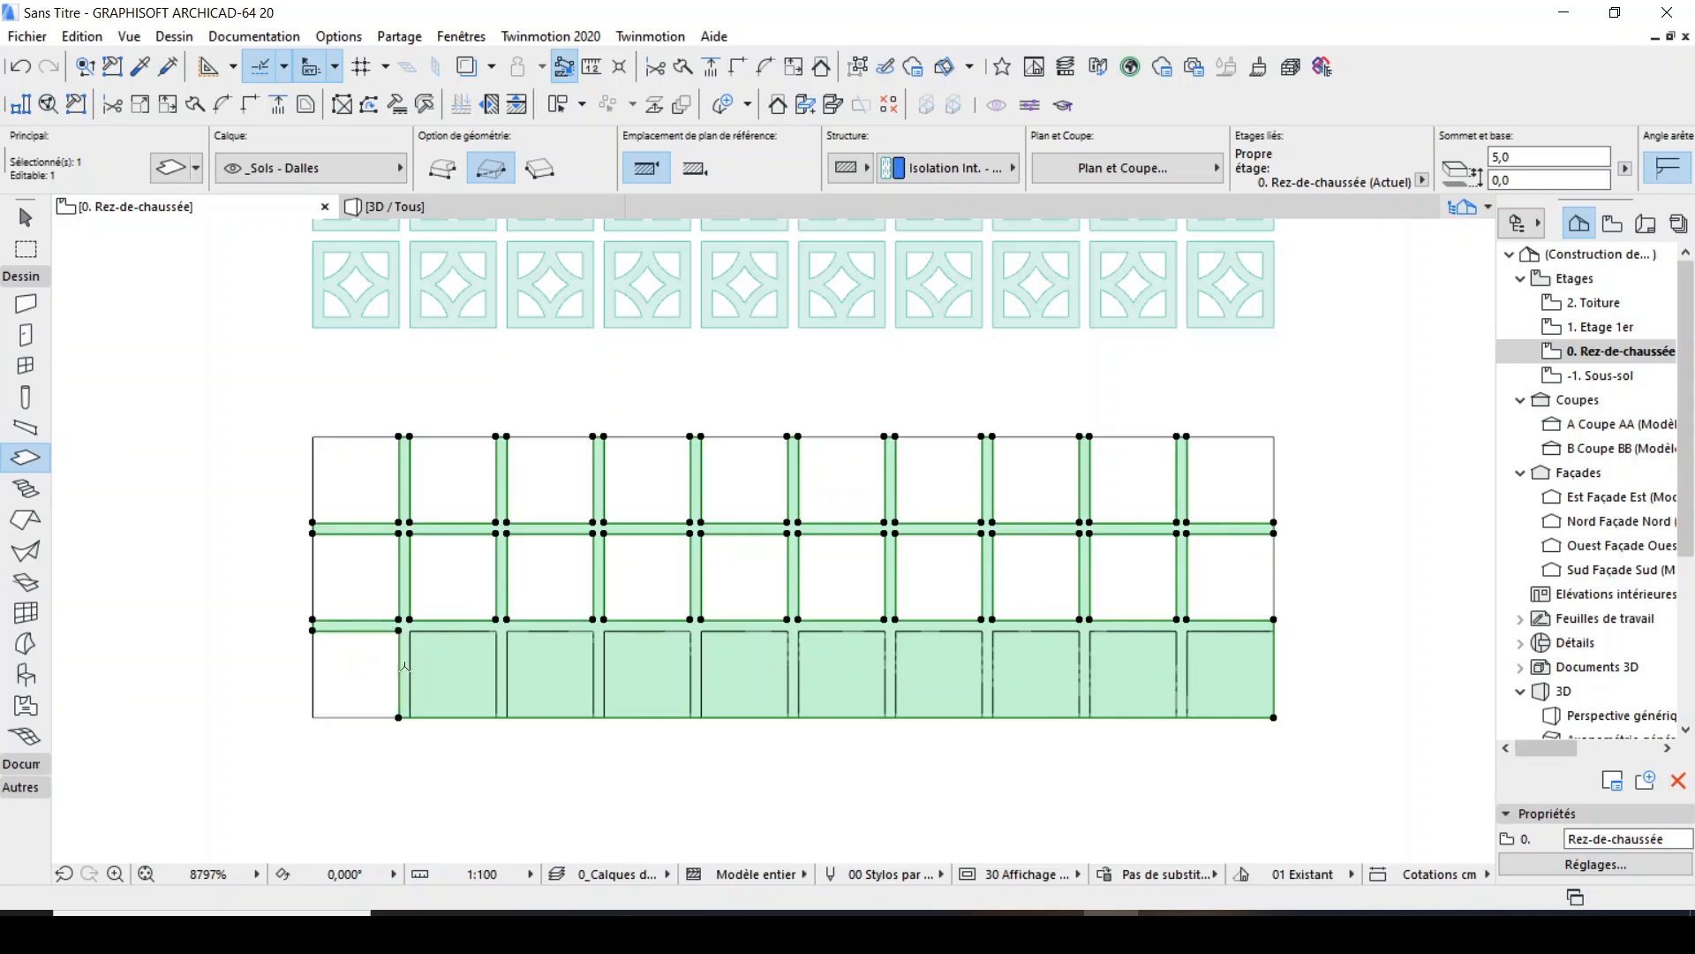
pyautogui.click(453, 672)
pyautogui.click(557, 664)
pyautogui.click(644, 664)
pyautogui.click(744, 669)
pyautogui.click(840, 671)
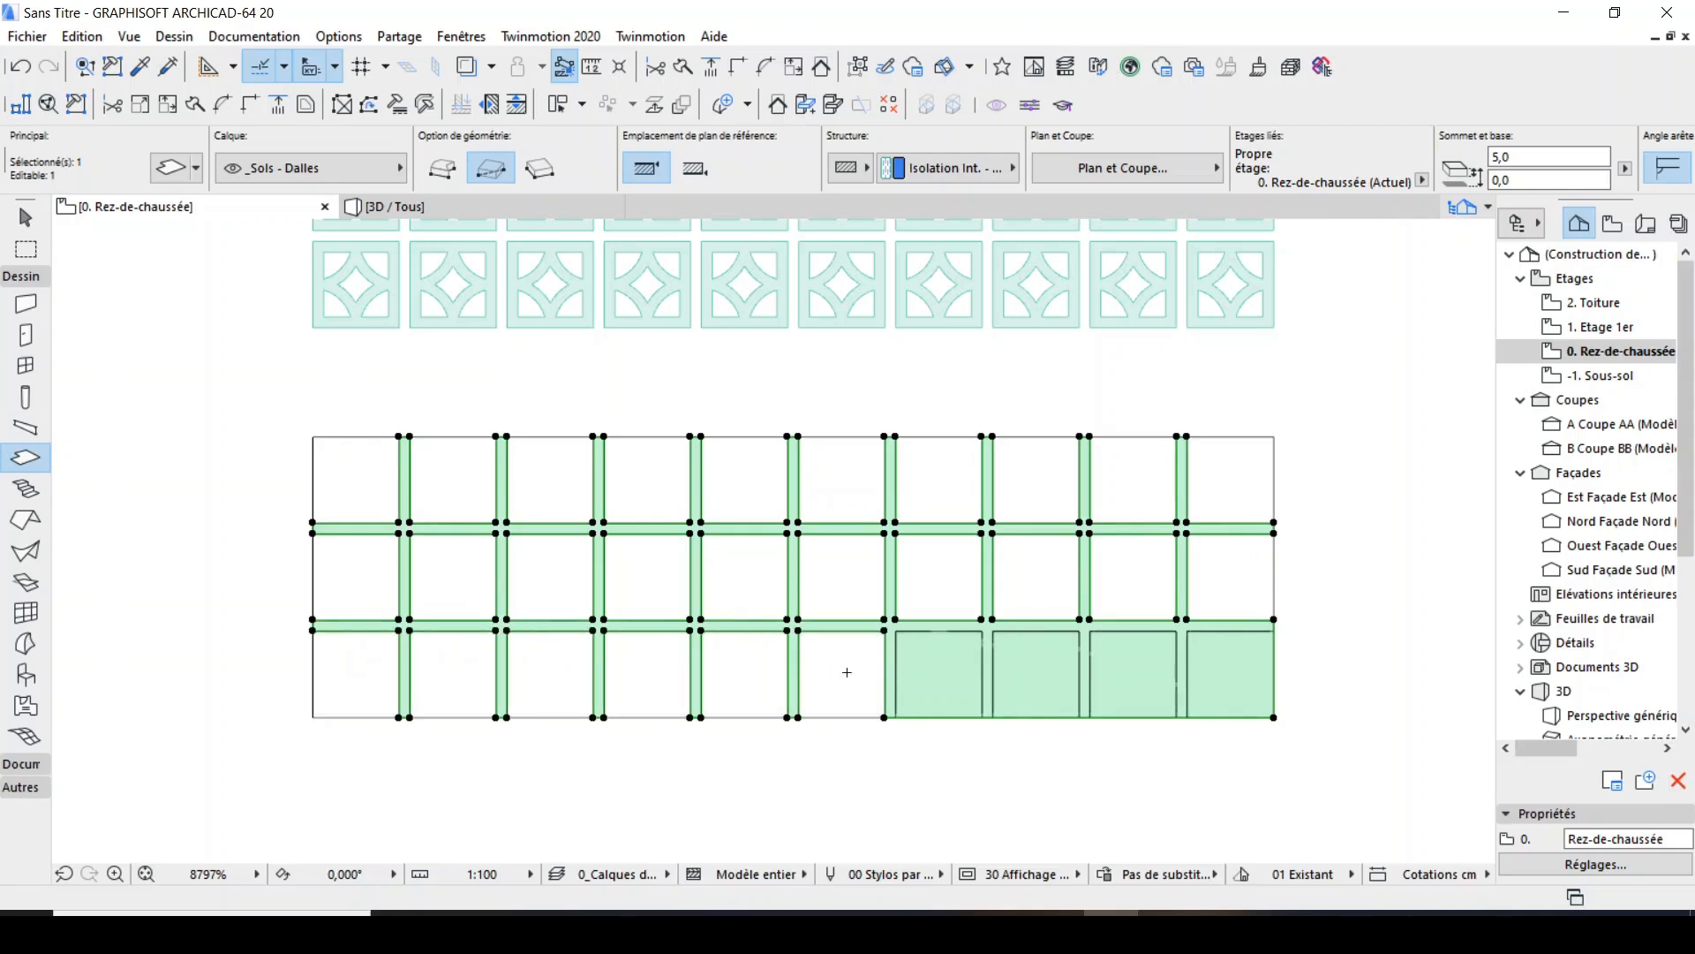
pyautogui.click(938, 671)
pyautogui.click(1035, 669)
pyautogui.click(1132, 667)
pyautogui.click(1191, 666)
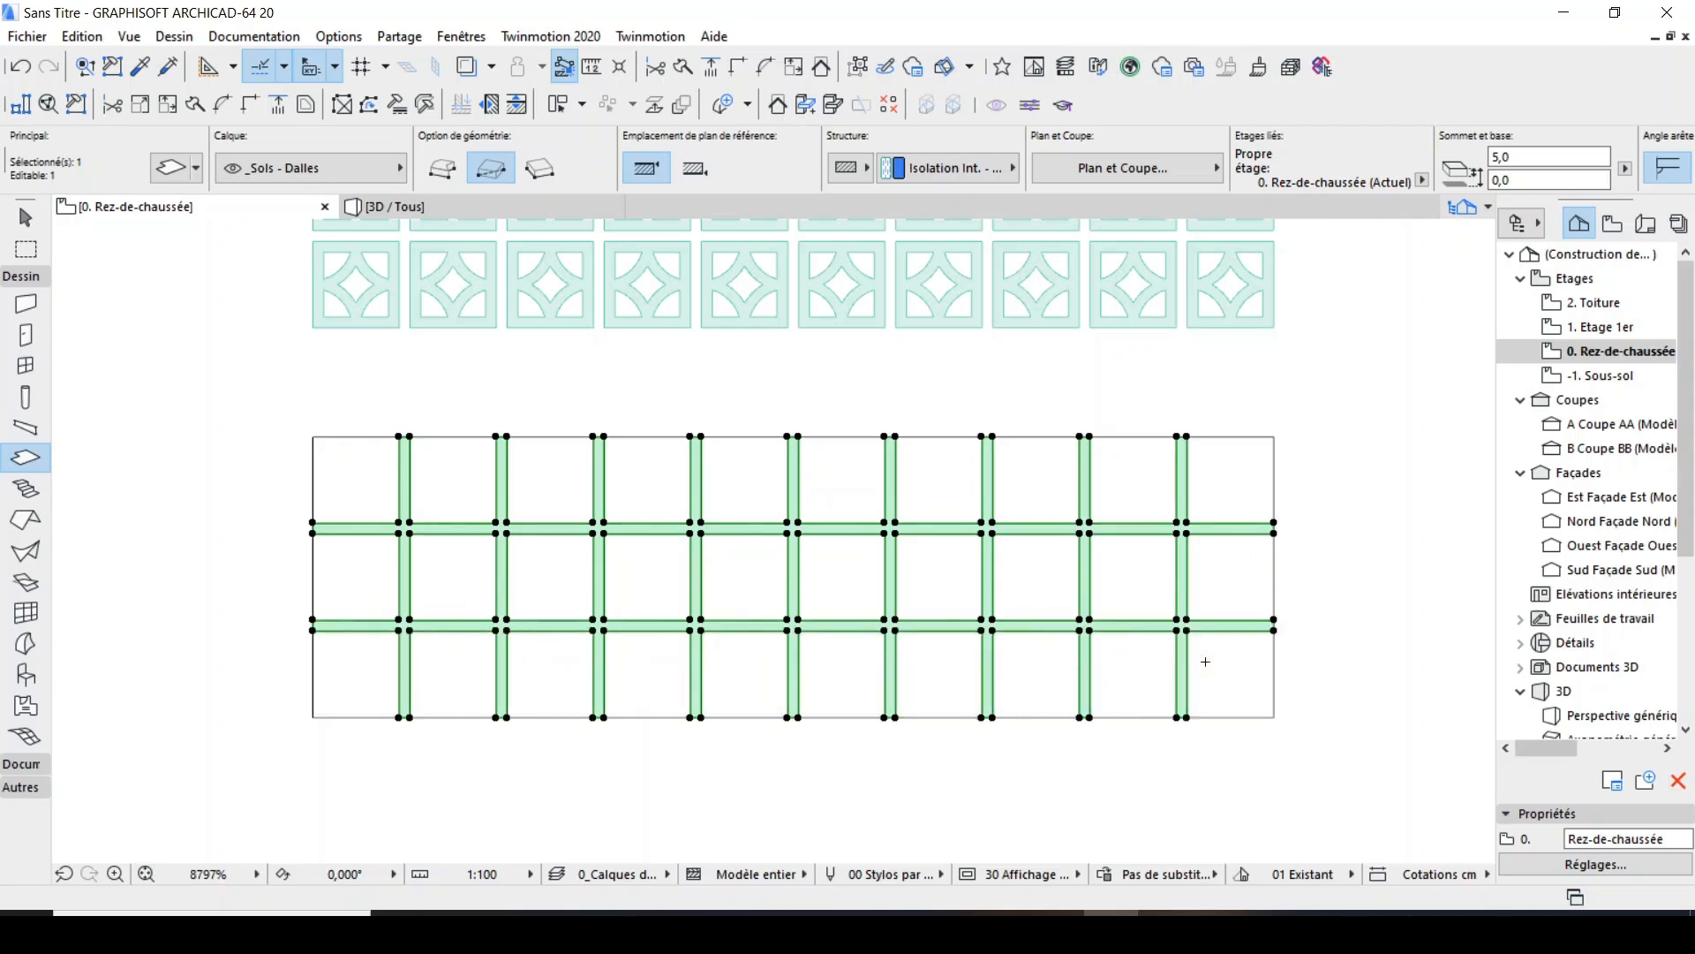
pyautogui.scroll(-3, 1012, 721)
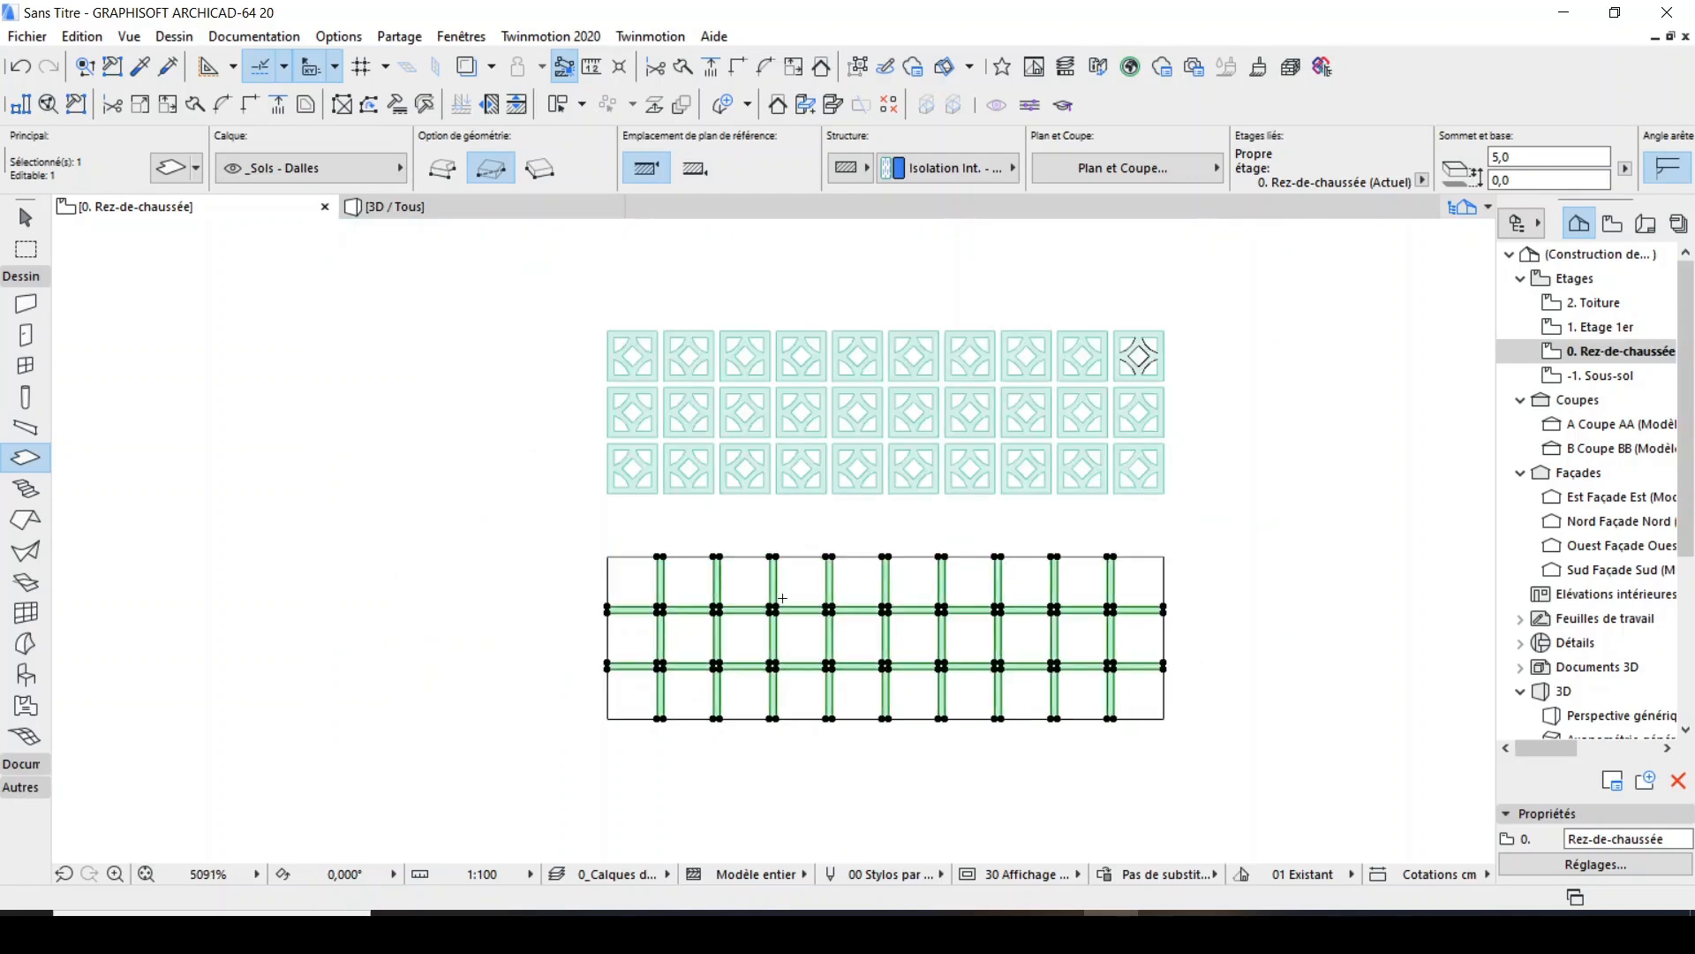
# Move the joint slab by its upper-left joint corner onto the upper-right corner of the first brick, filling the gaps between the bricks.
pyautogui.hotkey('ctrl', 'd')
pyautogui.scroll(4, 662, 560)
pyautogui.scroll(5, 645, 548)
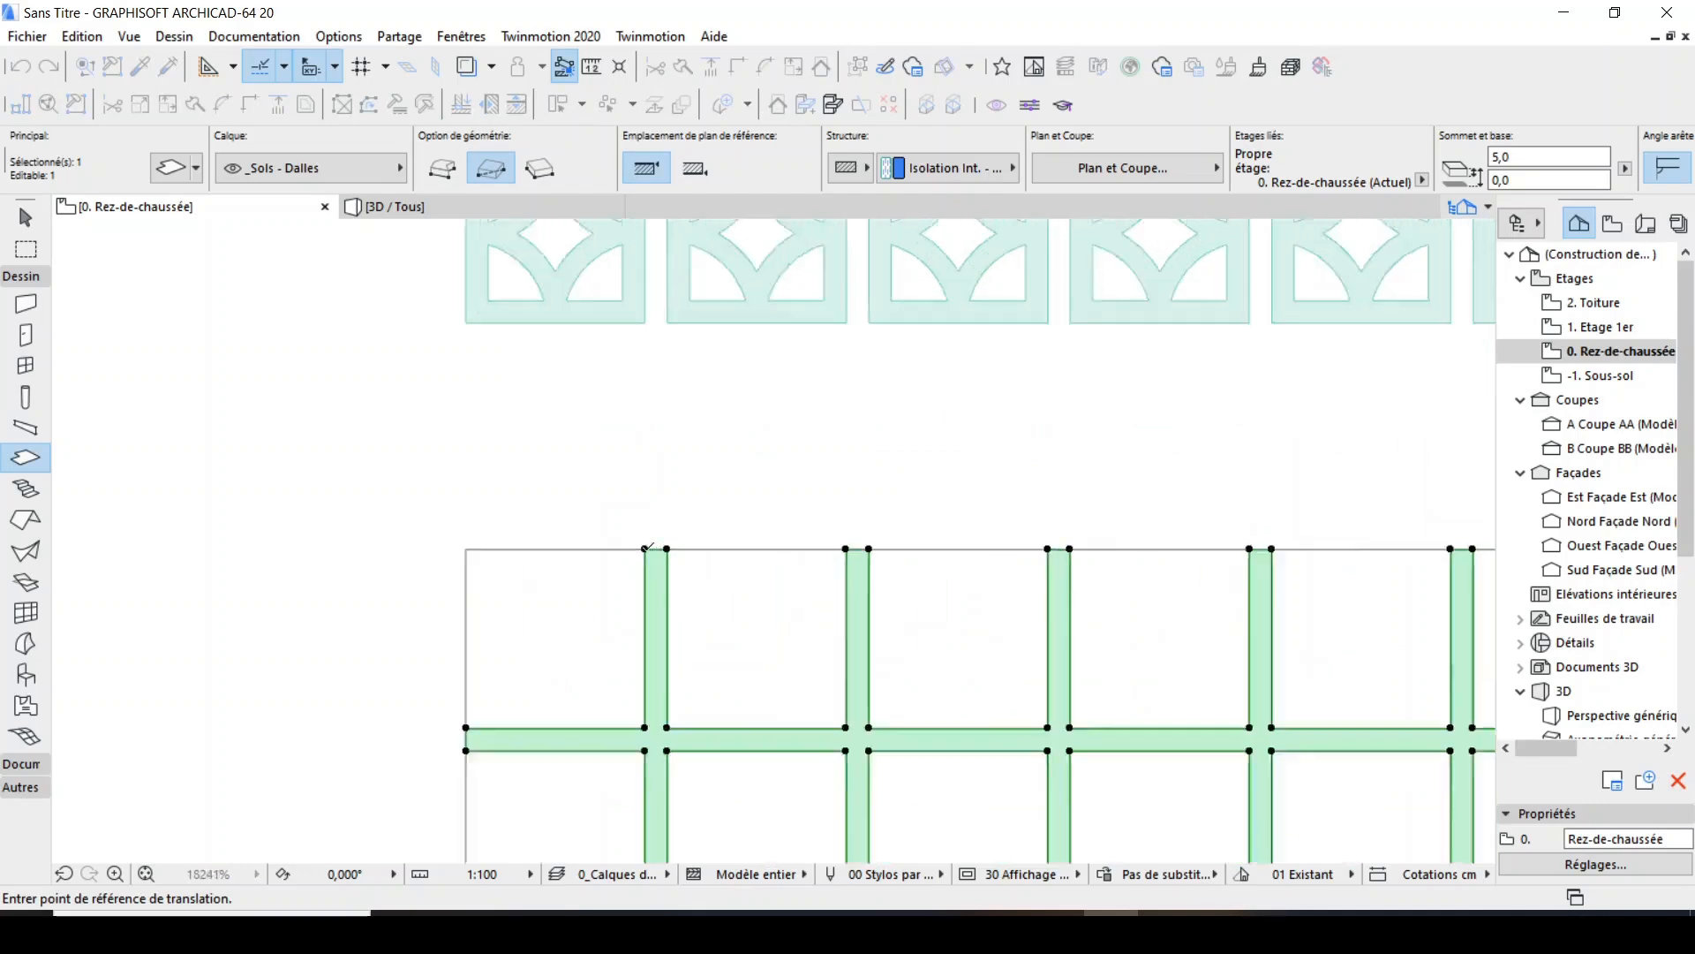
pyautogui.click(645, 548)
pyautogui.scroll(-9, 636, 694)
pyautogui.scroll(4, 636, 477)
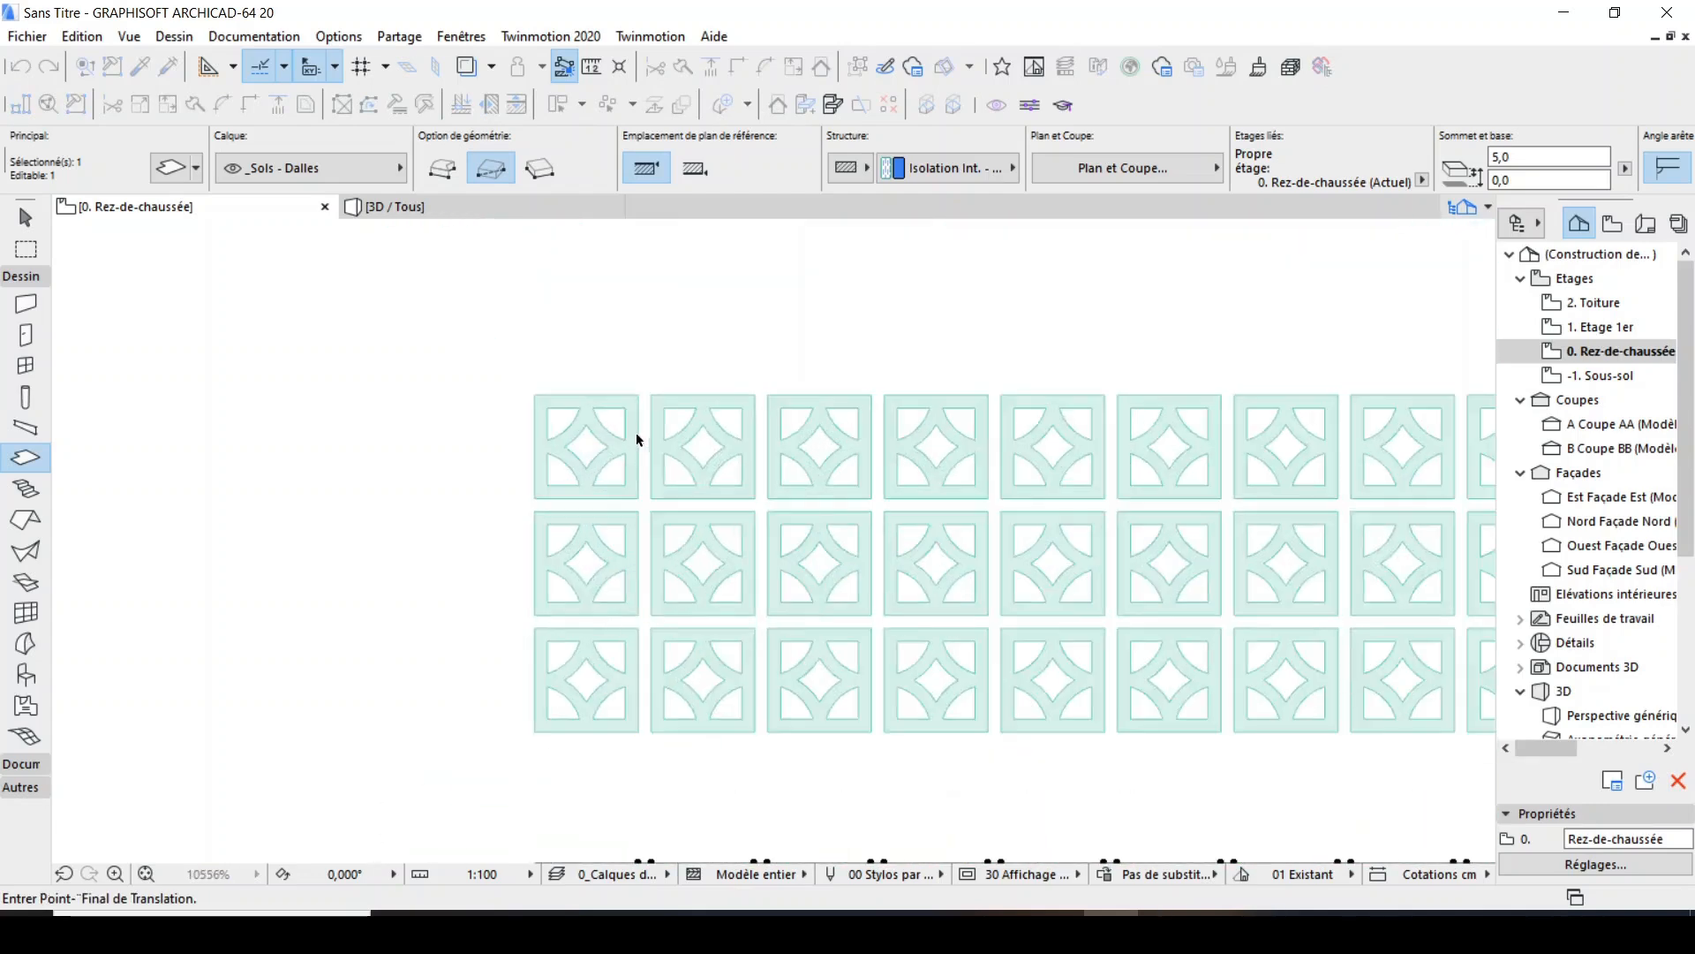
pyautogui.click(638, 395)
pyautogui.press('Escape')
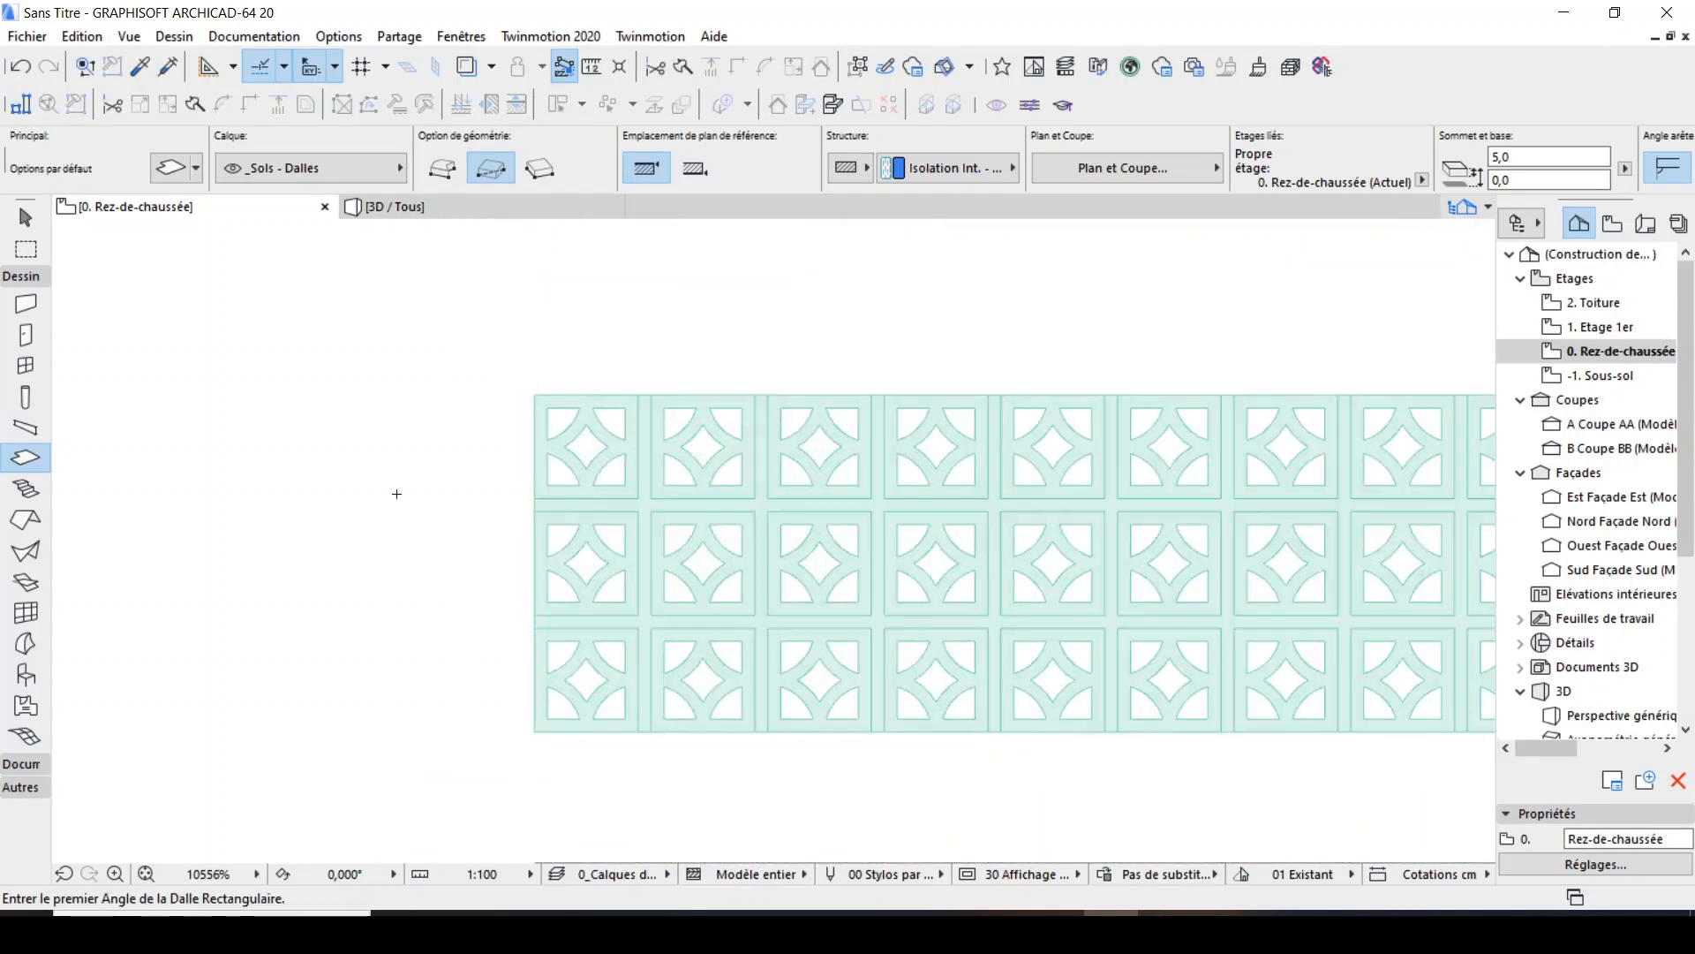
# Examine the assembled bricks and joints in the 3D perspective.
pyautogui.press('F3')
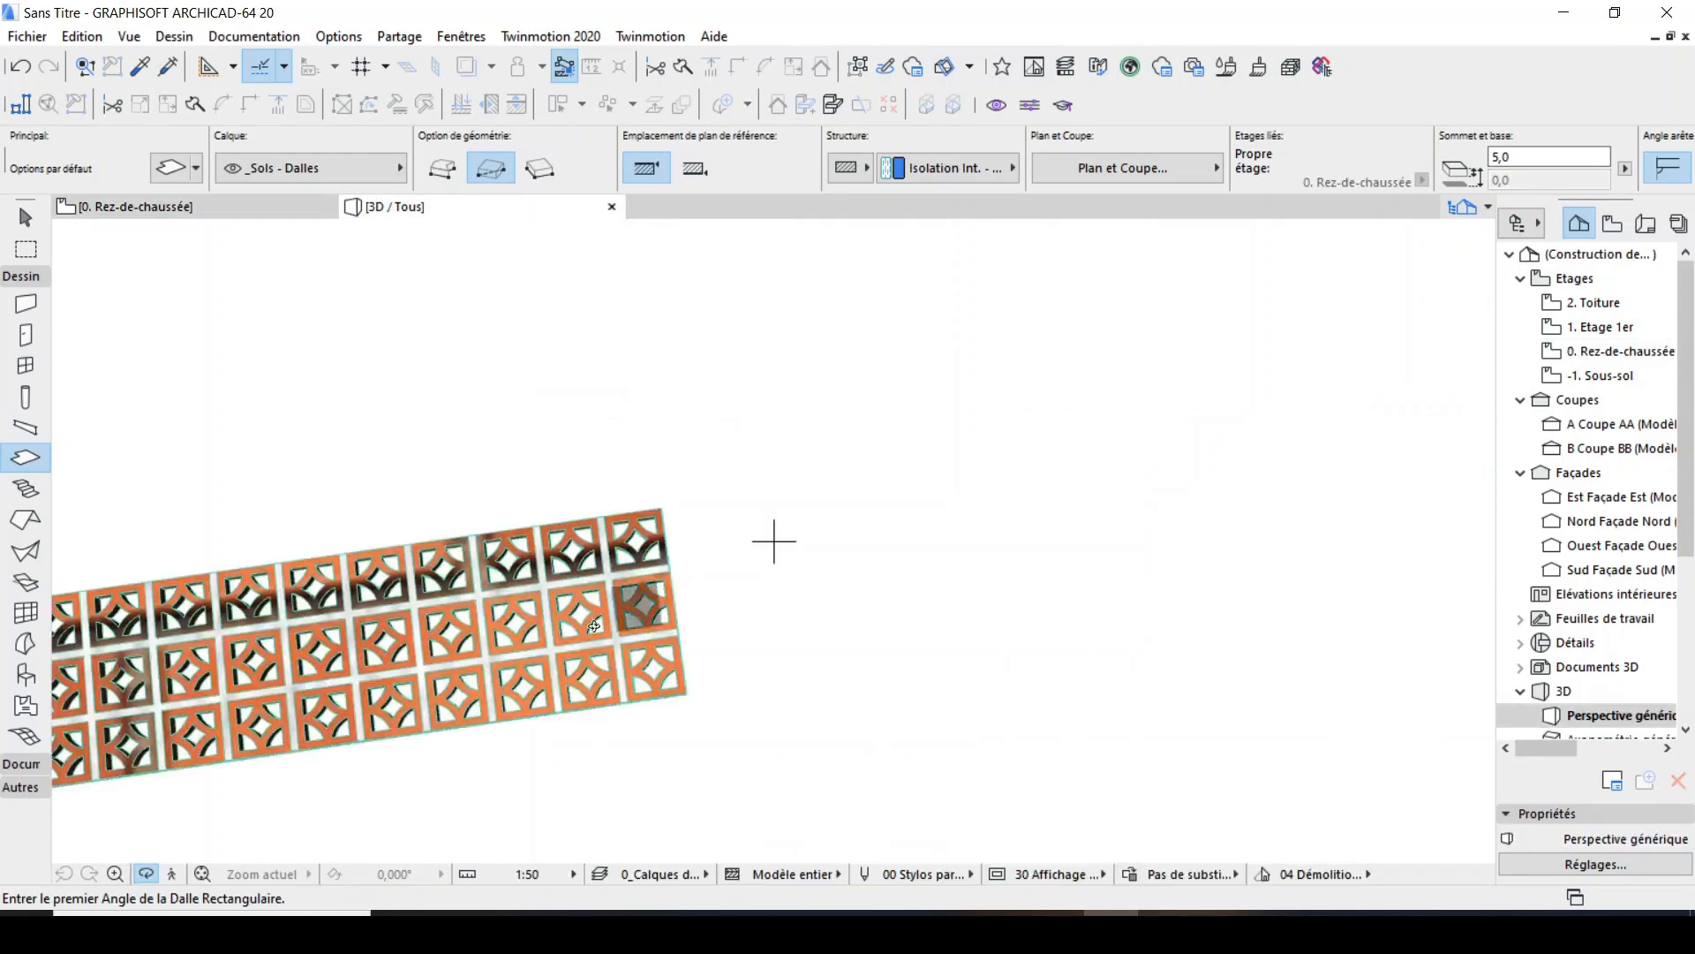
pyautogui.scroll(1, 637, 606)
pyautogui.scroll(-10, 695, 486)
pyautogui.scroll(6, 654, 500)
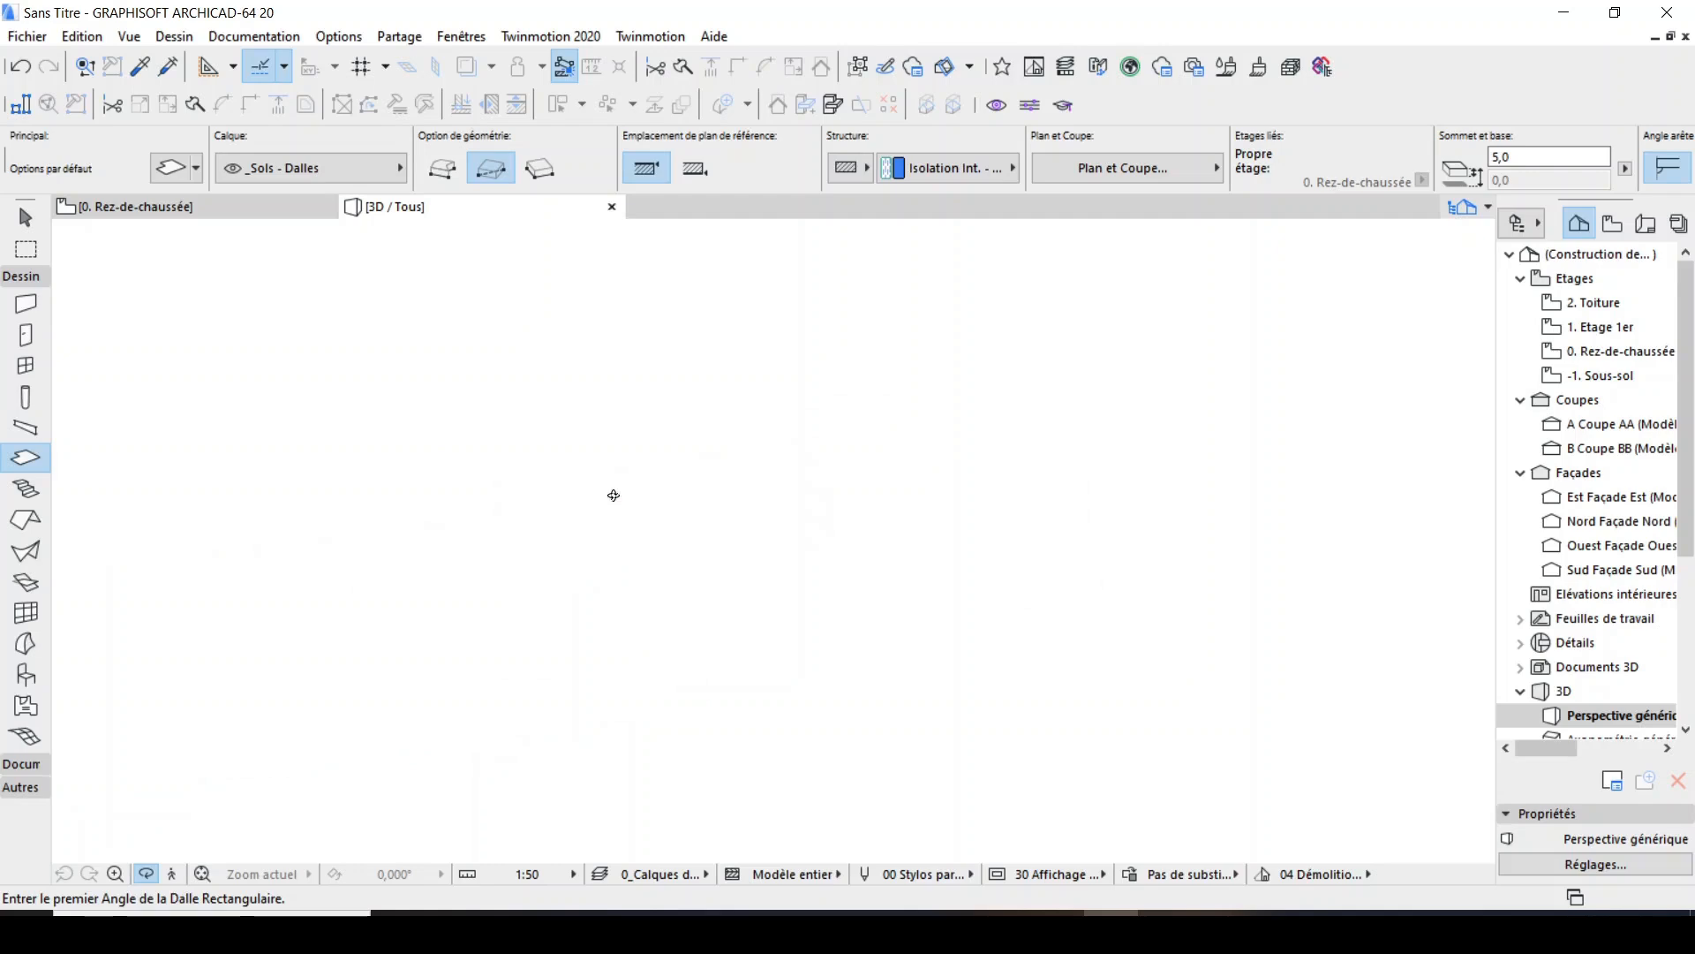
pyautogui.scroll(2, 632, 497)
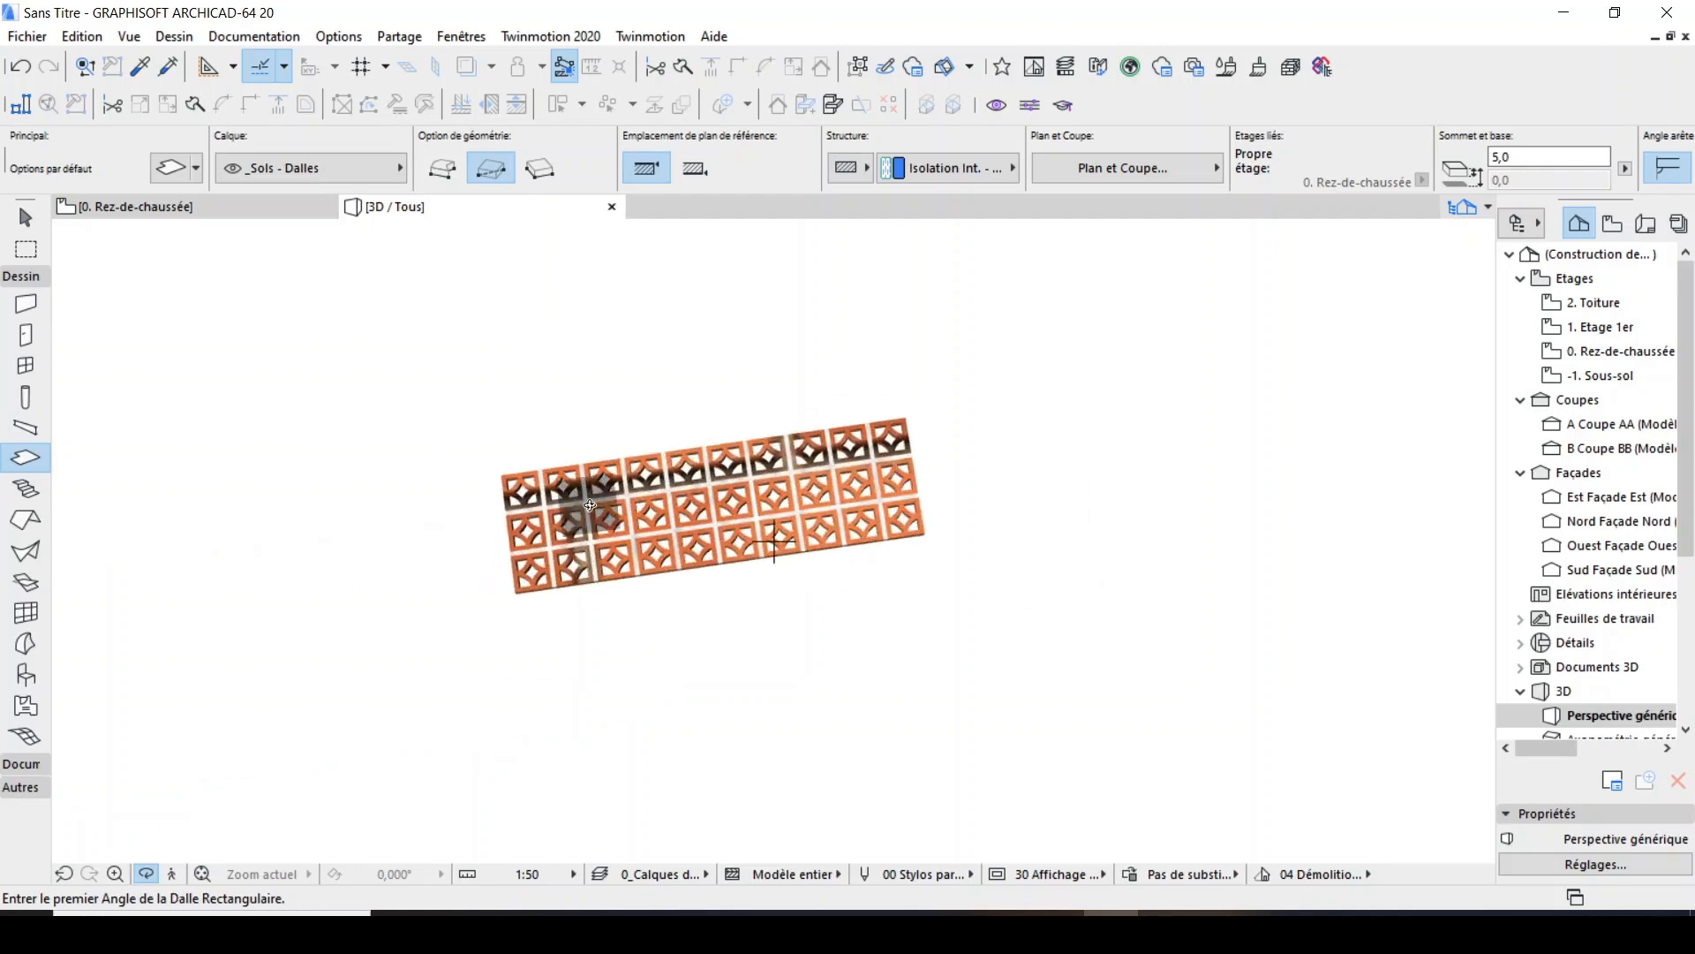
pyautogui.scroll(1, 580, 534)
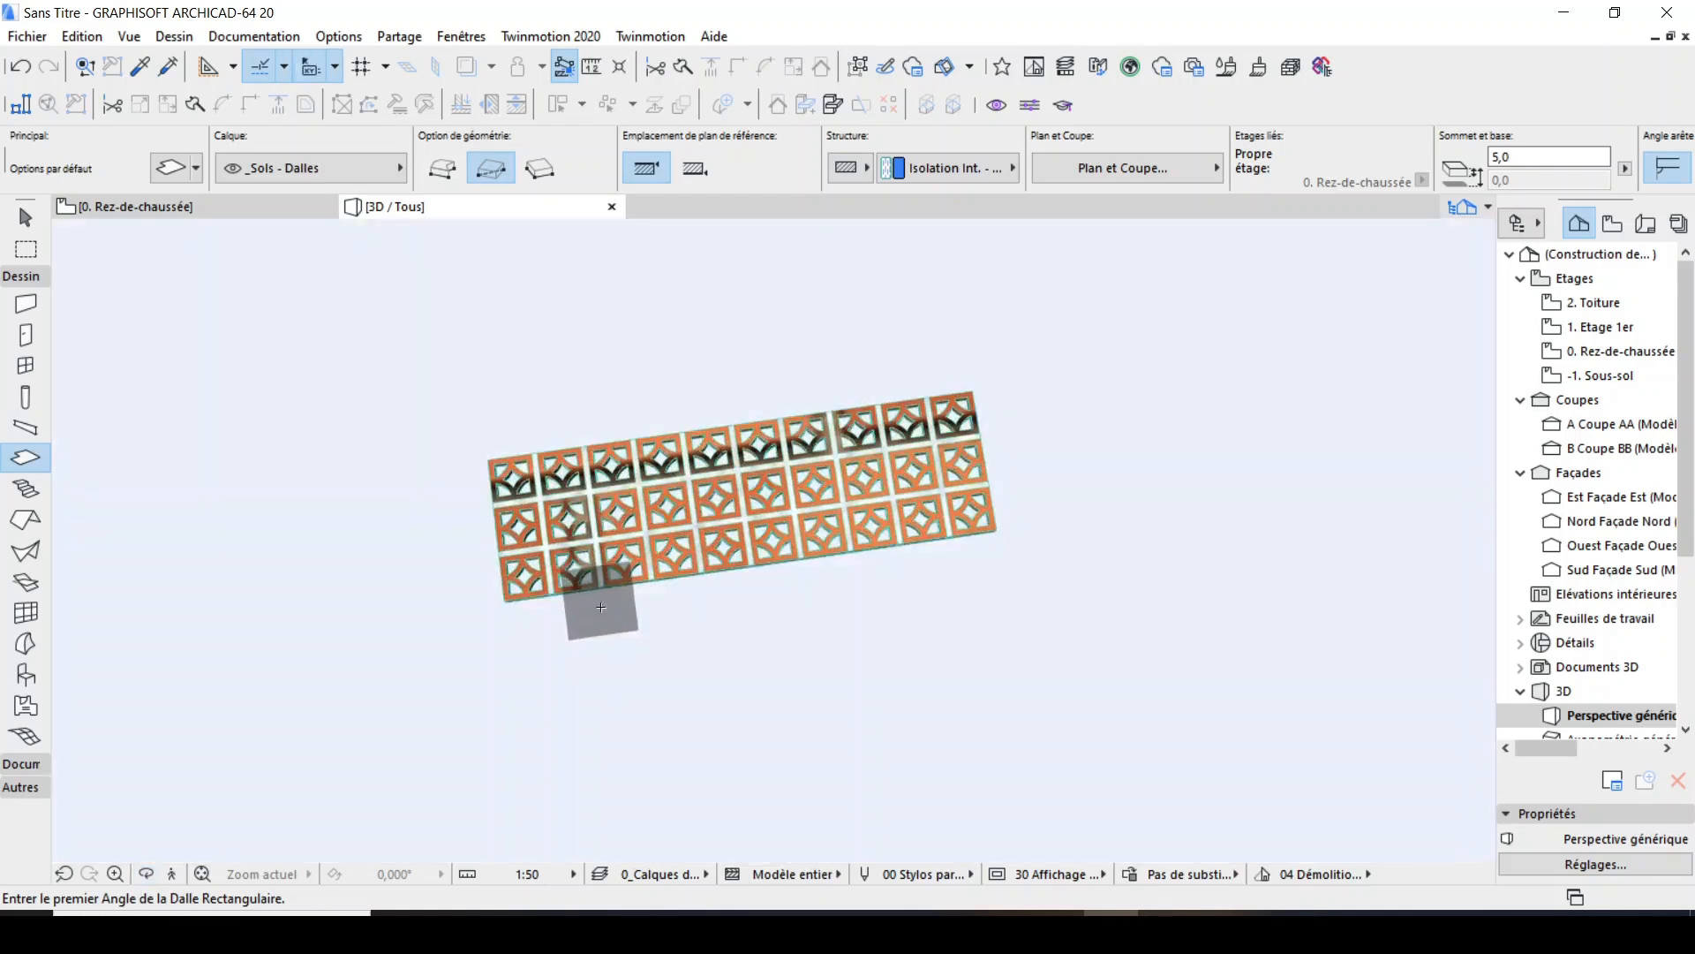
pyautogui.rightClick(540, 365)
pyautogui.press('Escape')
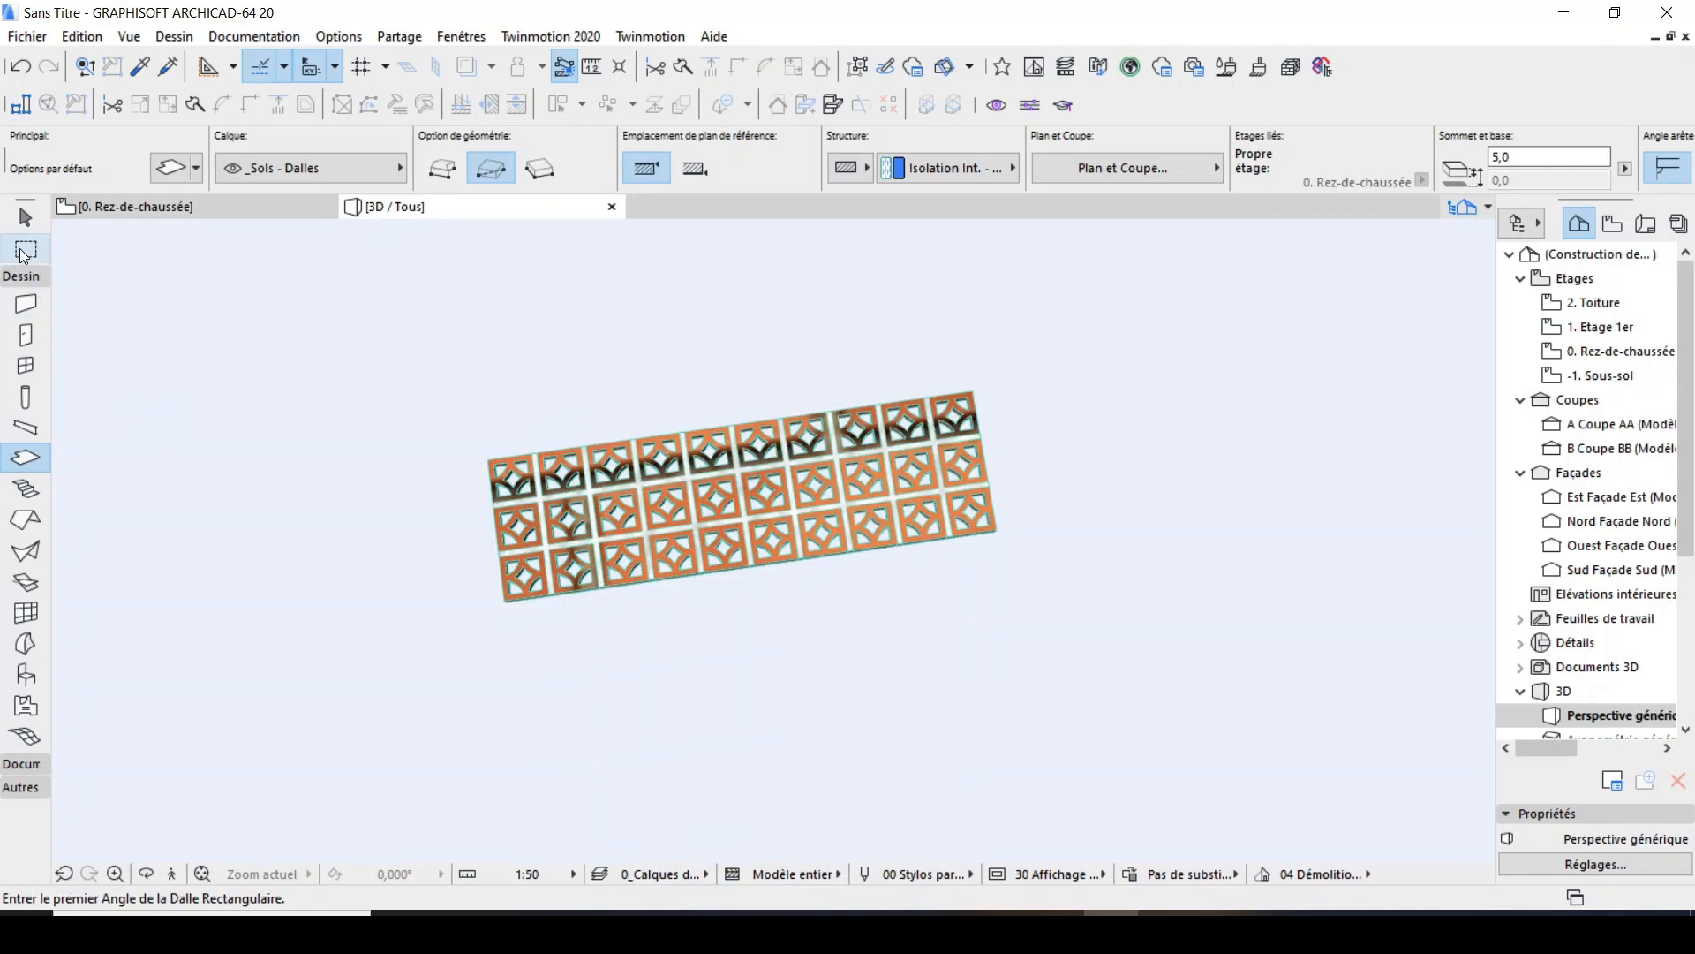
pyautogui.scroll(-5, 781, 609)
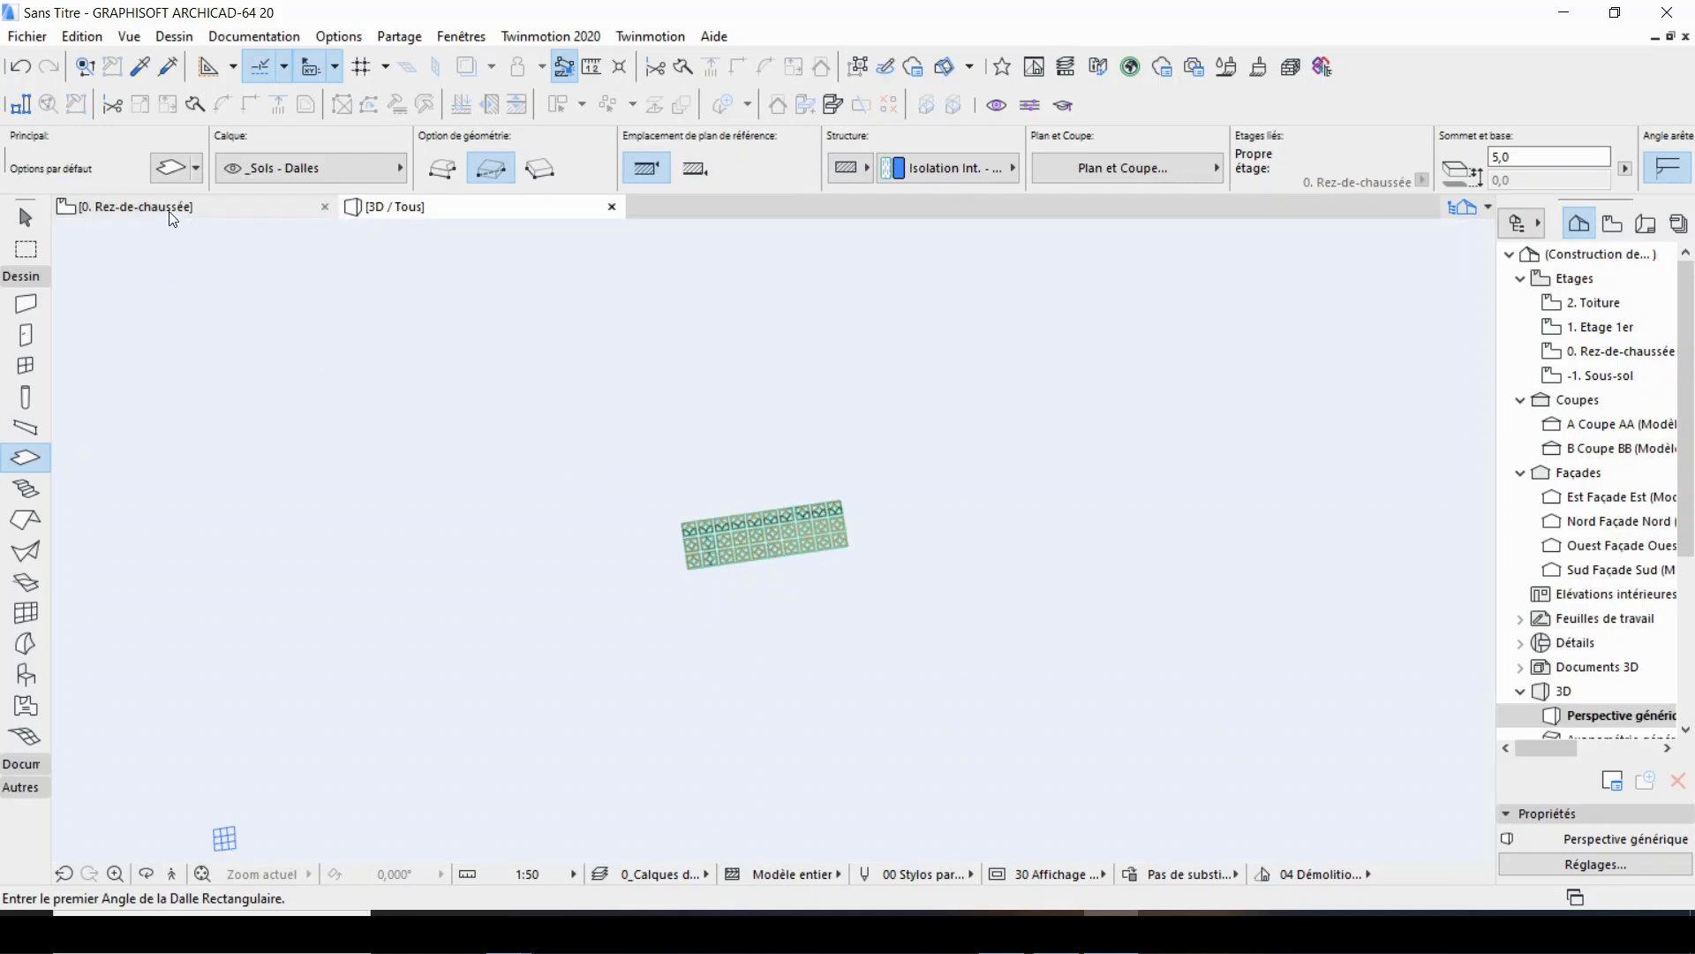
# Draw a rectangular selection area around the assembled brick panel on the ground floor plan and show only that area in 3D.
pyautogui.click(173, 208)
pyautogui.scroll(-5, 883, 472)
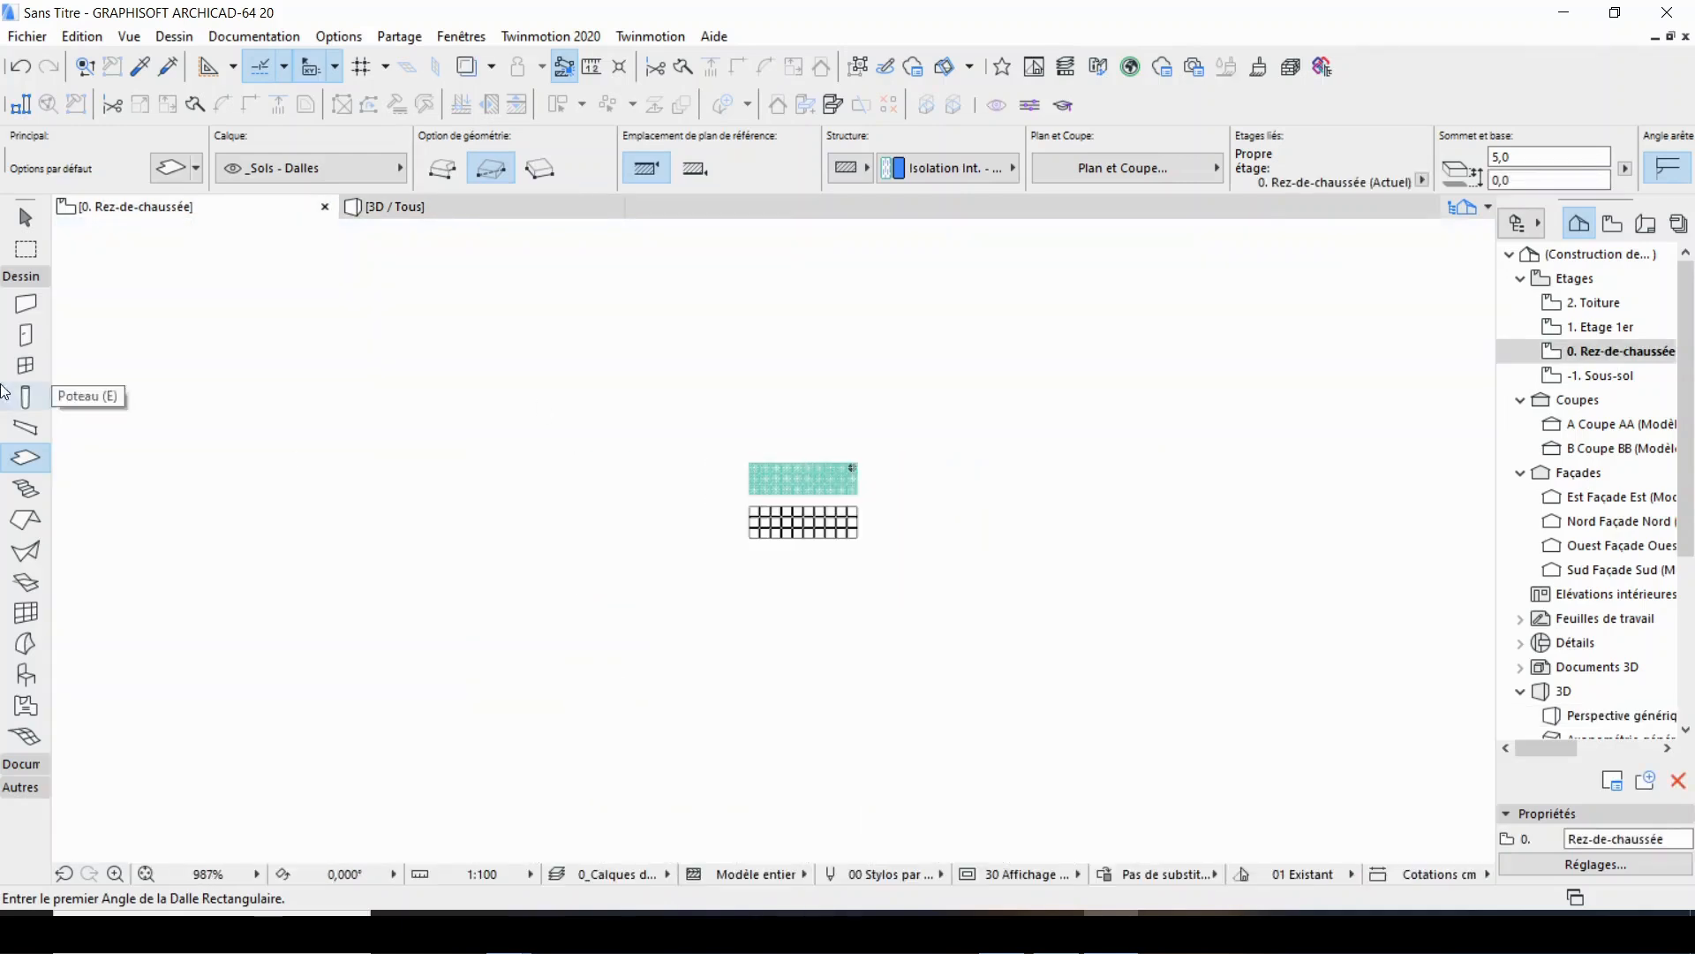
pyautogui.click(26, 248)
pyautogui.click(713, 438)
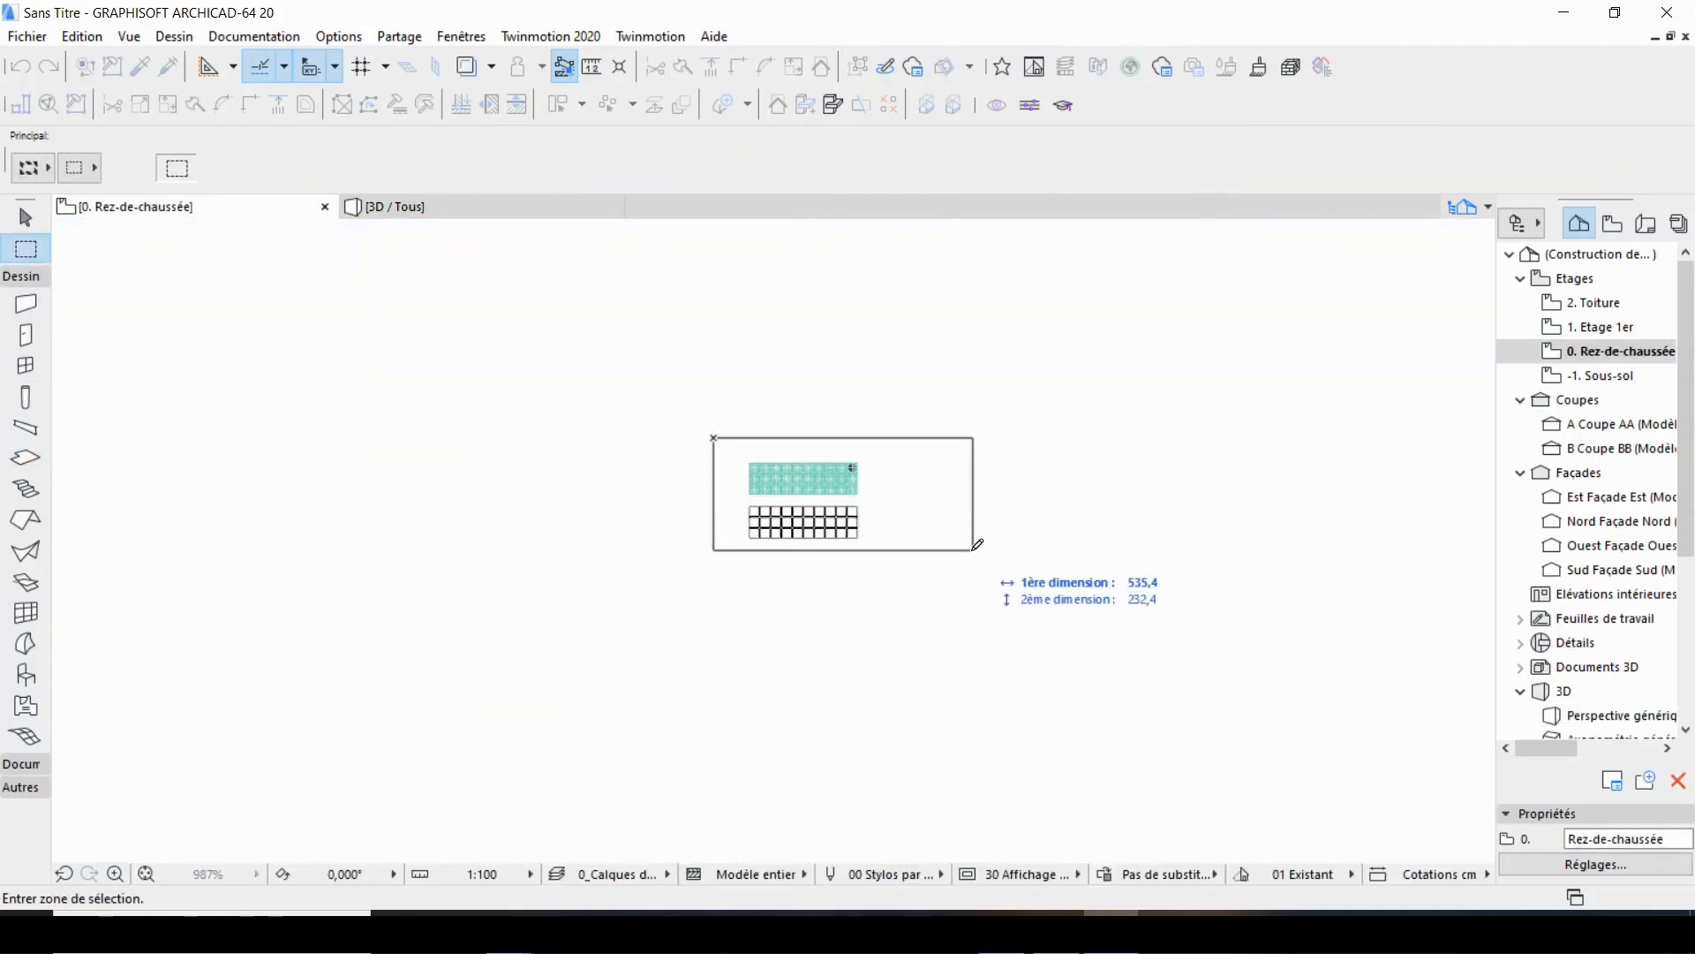
pyautogui.click(875, 518)
pyautogui.scroll(5, 863, 506)
pyautogui.press('F5')
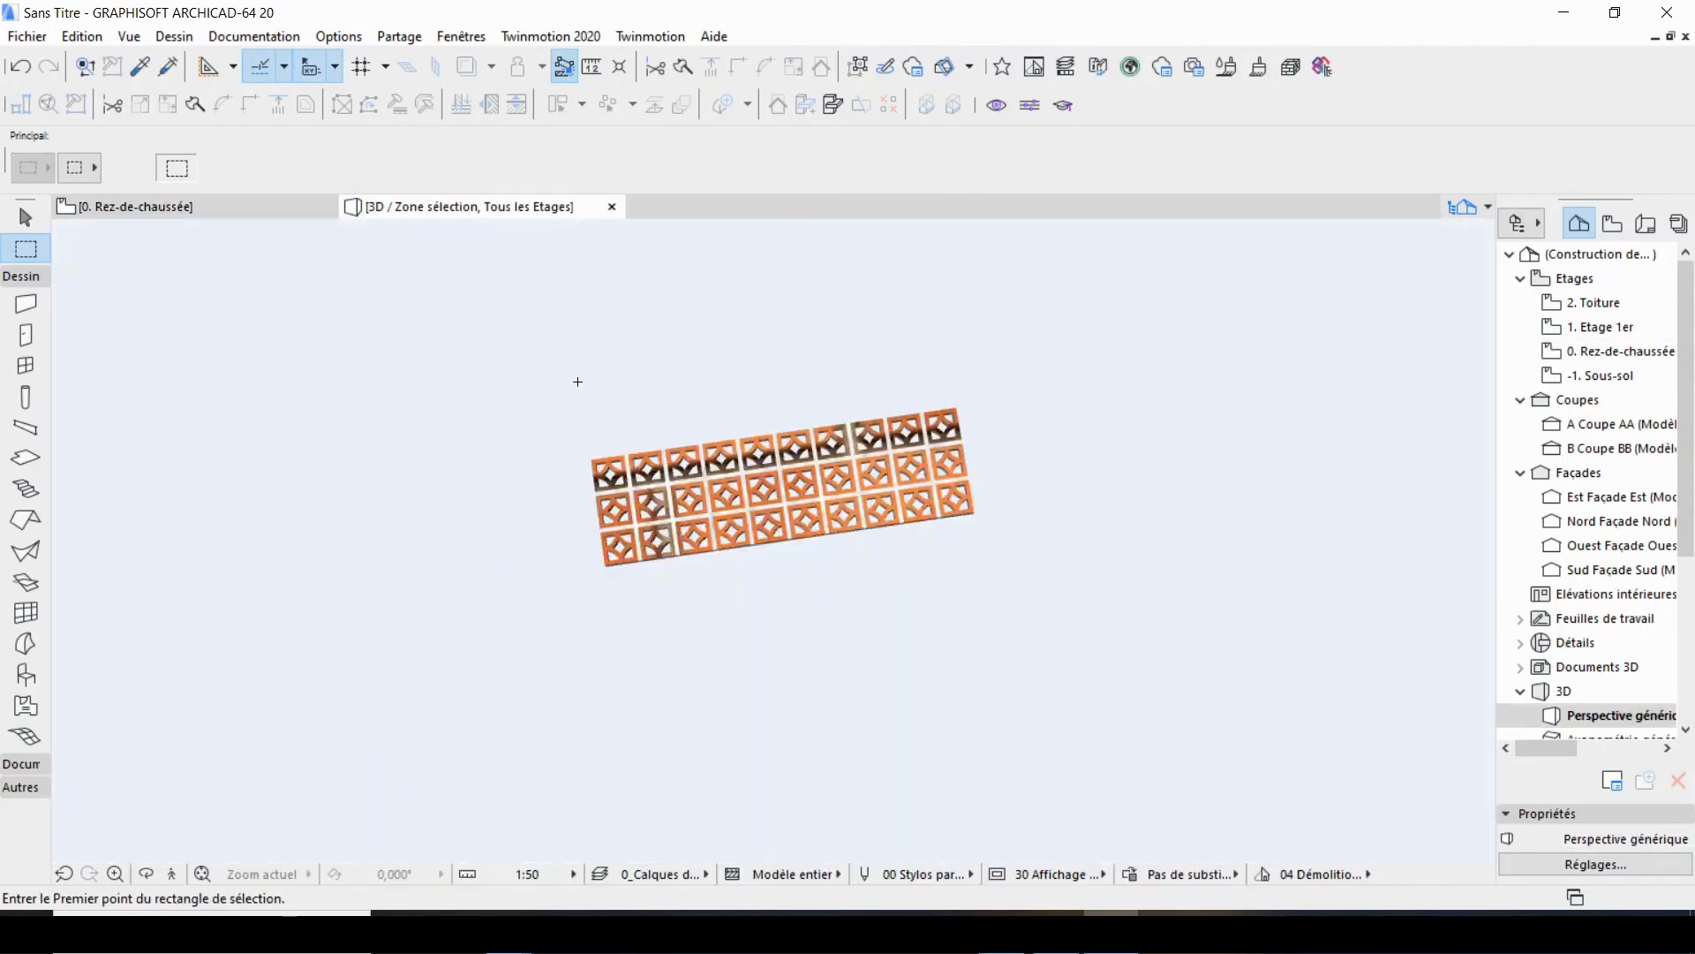
# Orbit around the brick panel in 3D and compare it with the selection area on the ground floor plan.
pyautogui.rightClick(578, 382)
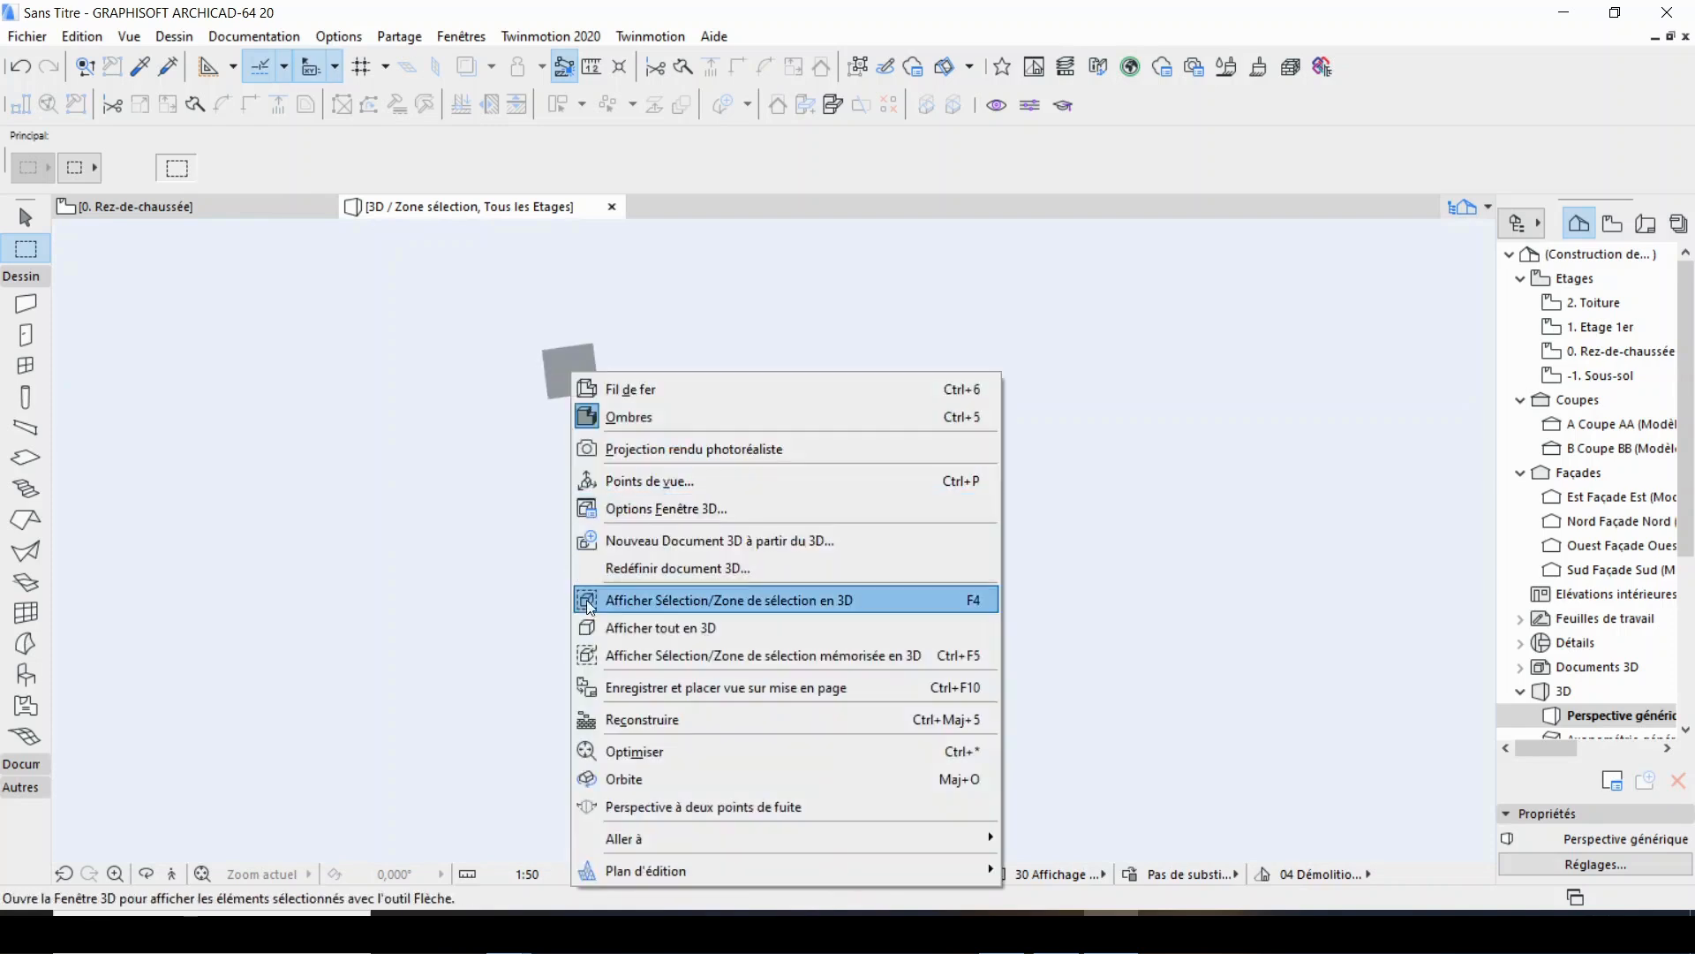
pyautogui.click(654, 777)
pyautogui.moveTo(659, 643); pyautogui.dragTo(708, 464)
pyautogui.moveTo(703, 529); pyautogui.dragTo(699, 665)
pyautogui.moveTo(696, 752); pyautogui.dragTo(716, 584, button='middle')
pyautogui.scroll(-5, 715, 580)
pyautogui.click(208, 206)
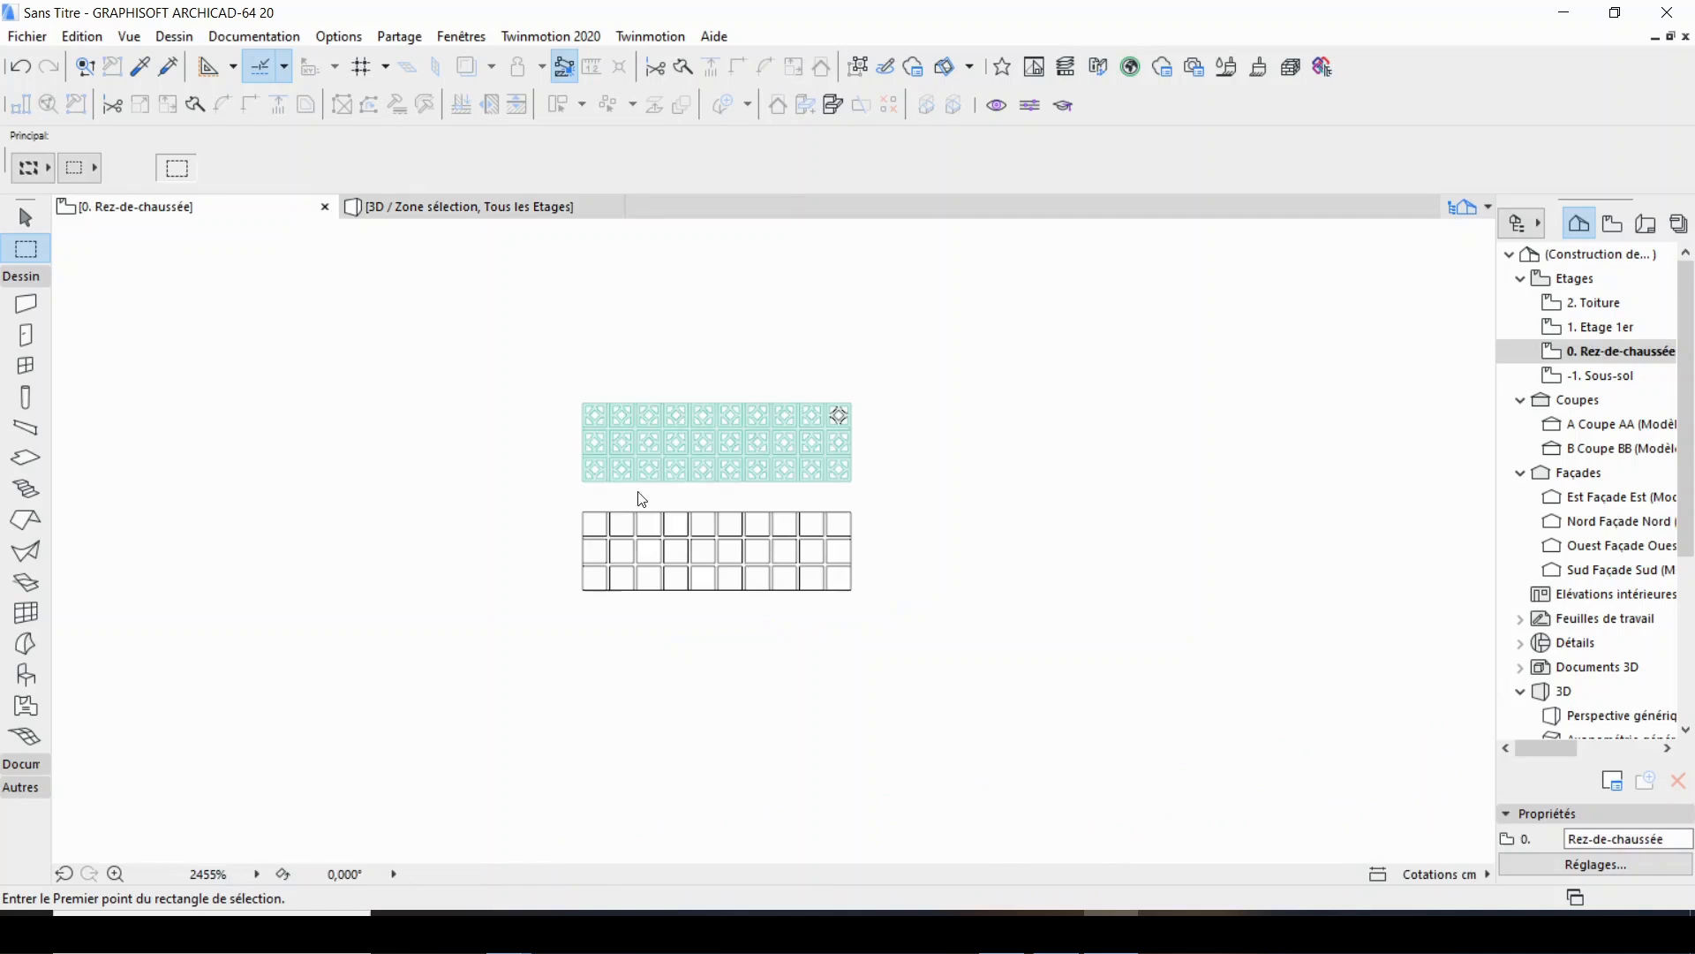
pyautogui.scroll(3, 653, 446)
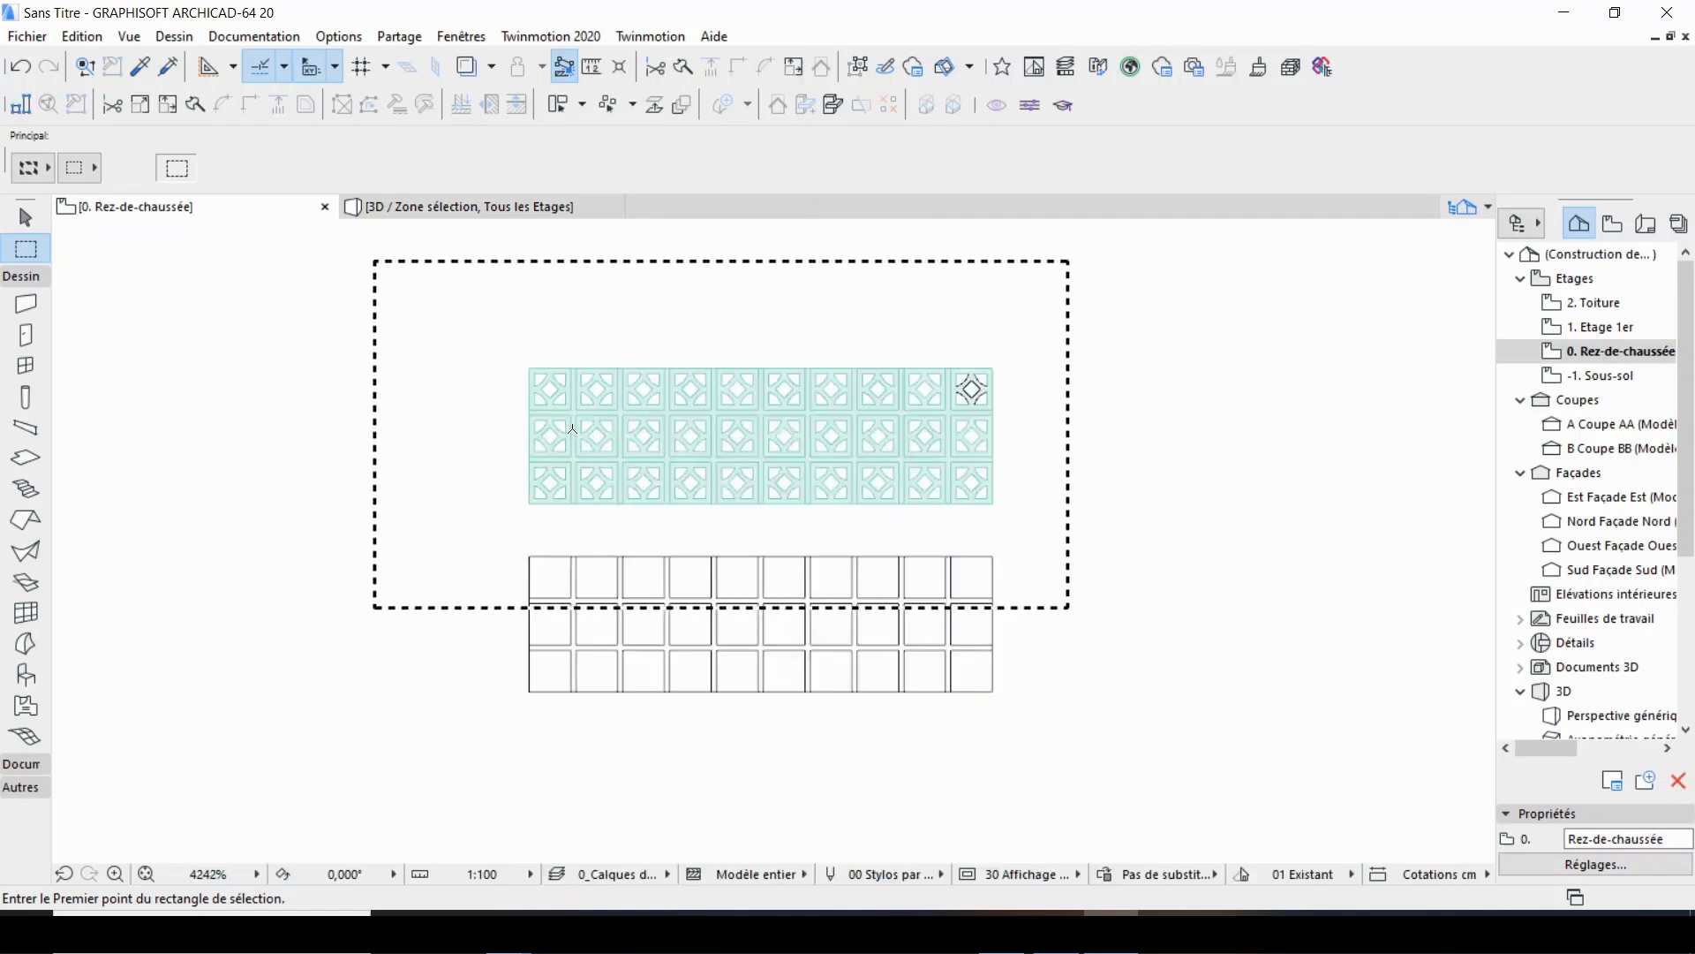
pyautogui.click(444, 209)
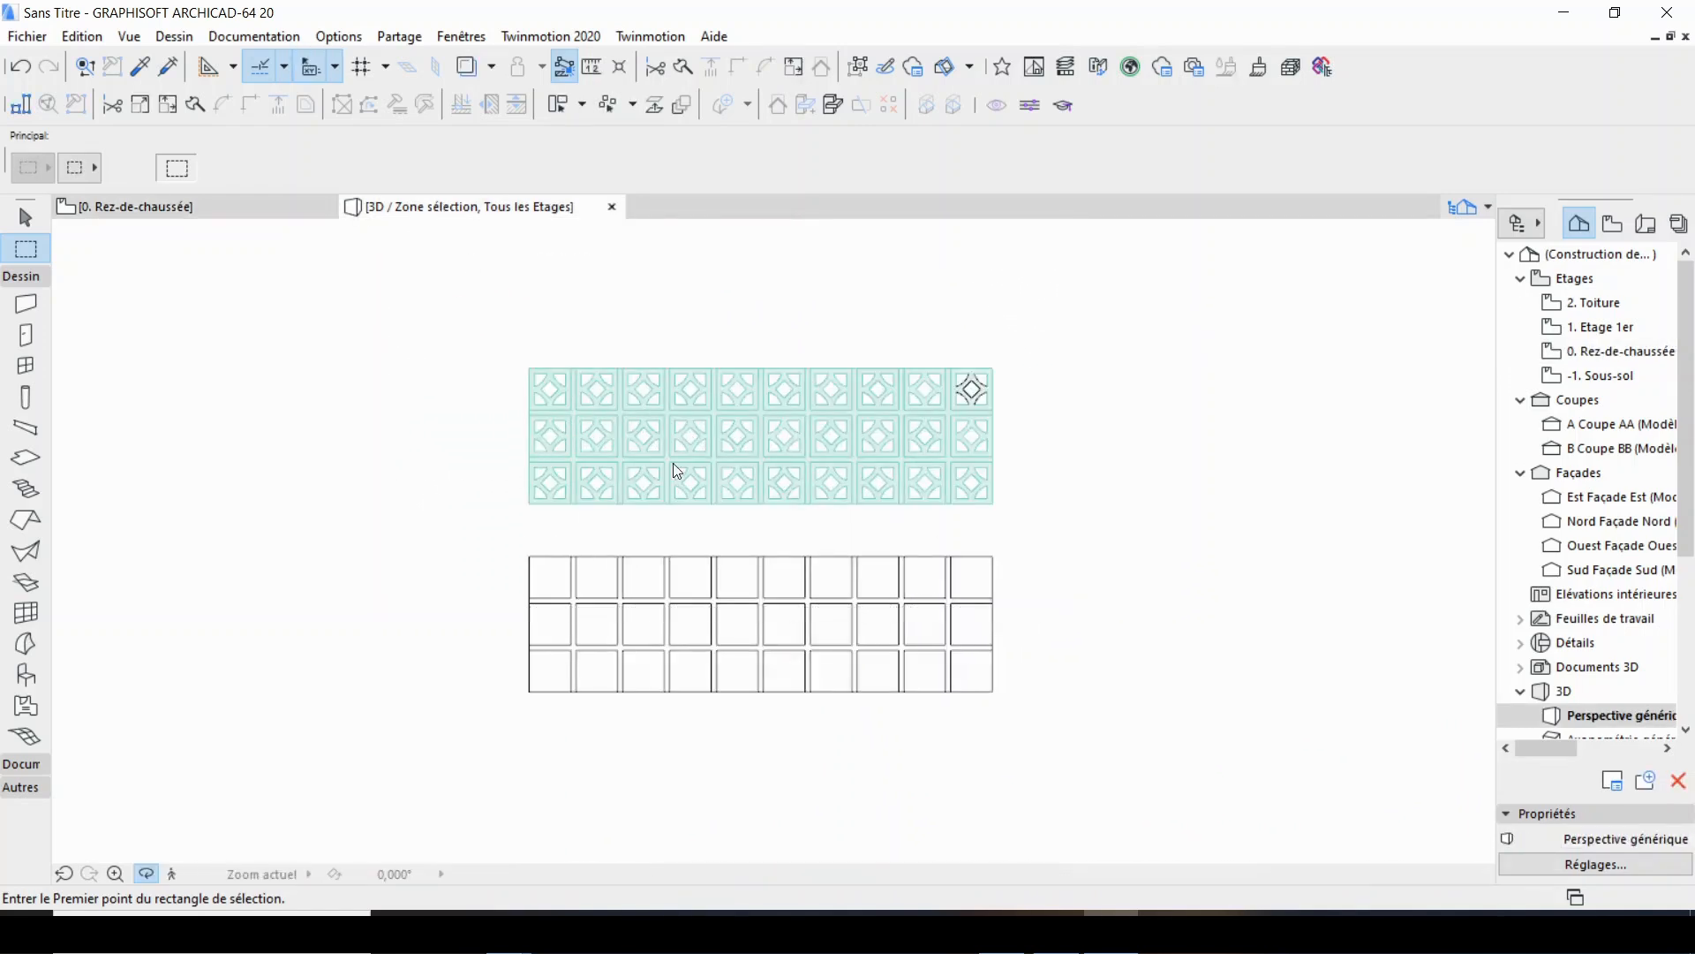
pyautogui.keyDown('shift'); pyautogui.moveTo(862, 493); pyautogui.dragTo(747, 681, button='middle'); pyautogui.keyUp('shift')
pyautogui.keyDown('shift'); pyautogui.moveTo(920, 672); pyautogui.dragTo(1047, 710, button='middle'); pyautogui.keyUp('shift')
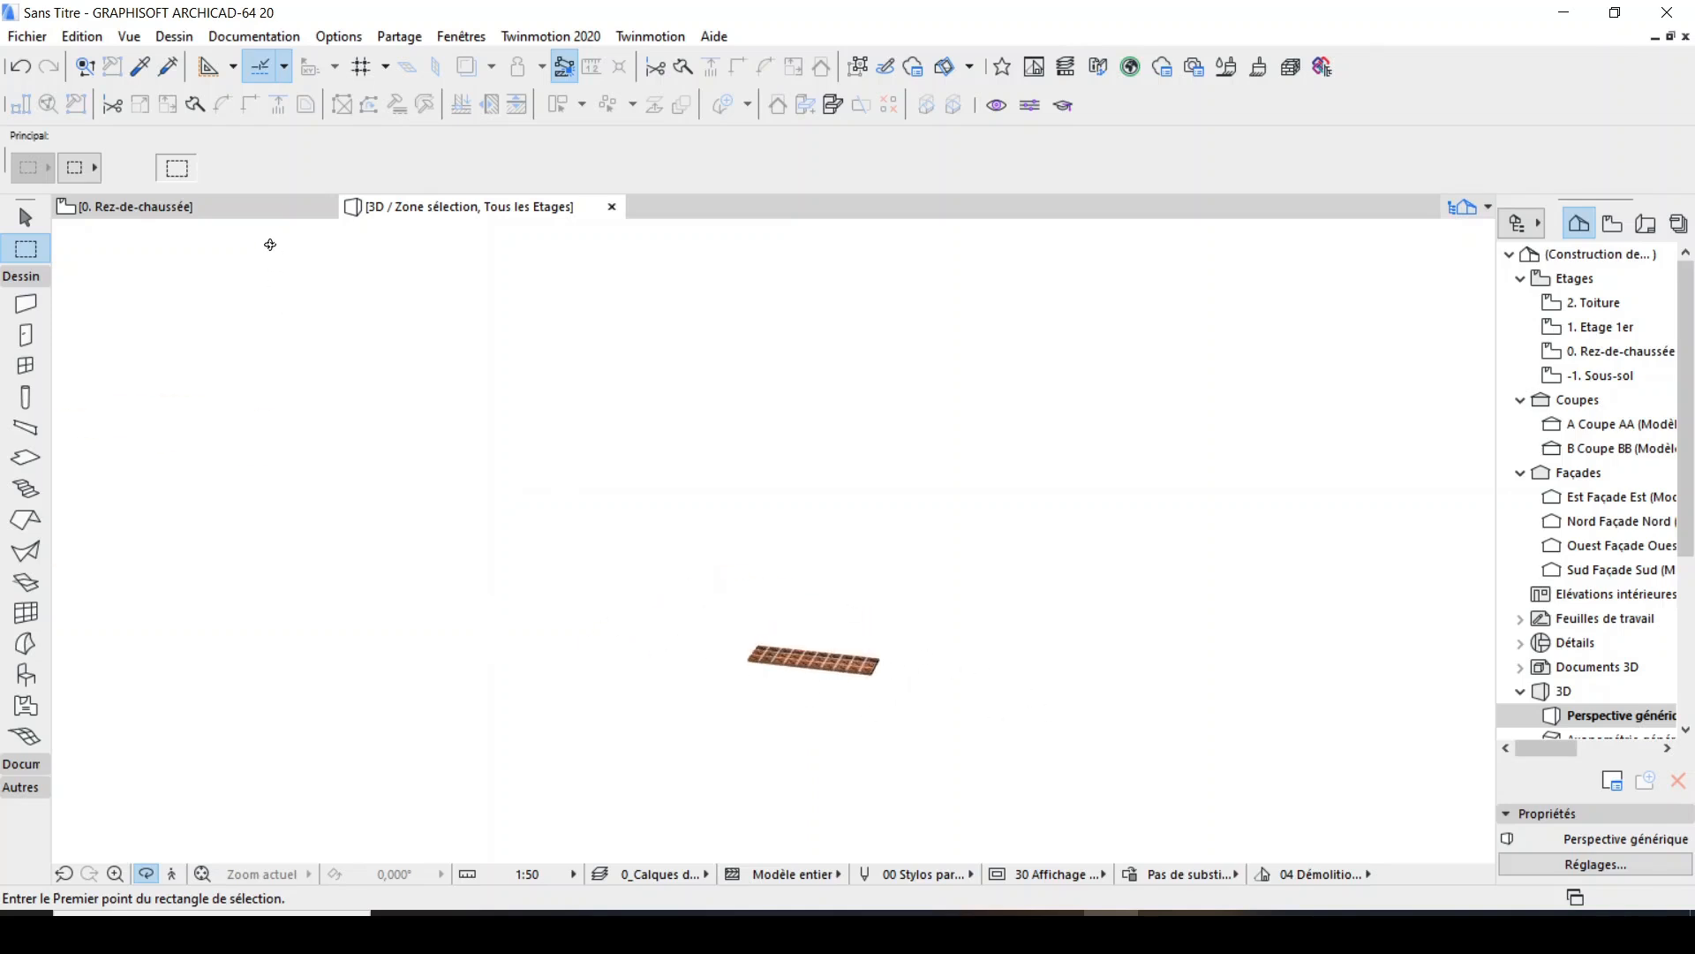
# Return to the ground floor plan and open the Façade Est elevation.
pyautogui.click(257, 210)
pyautogui.scroll(-5, 715, 618)
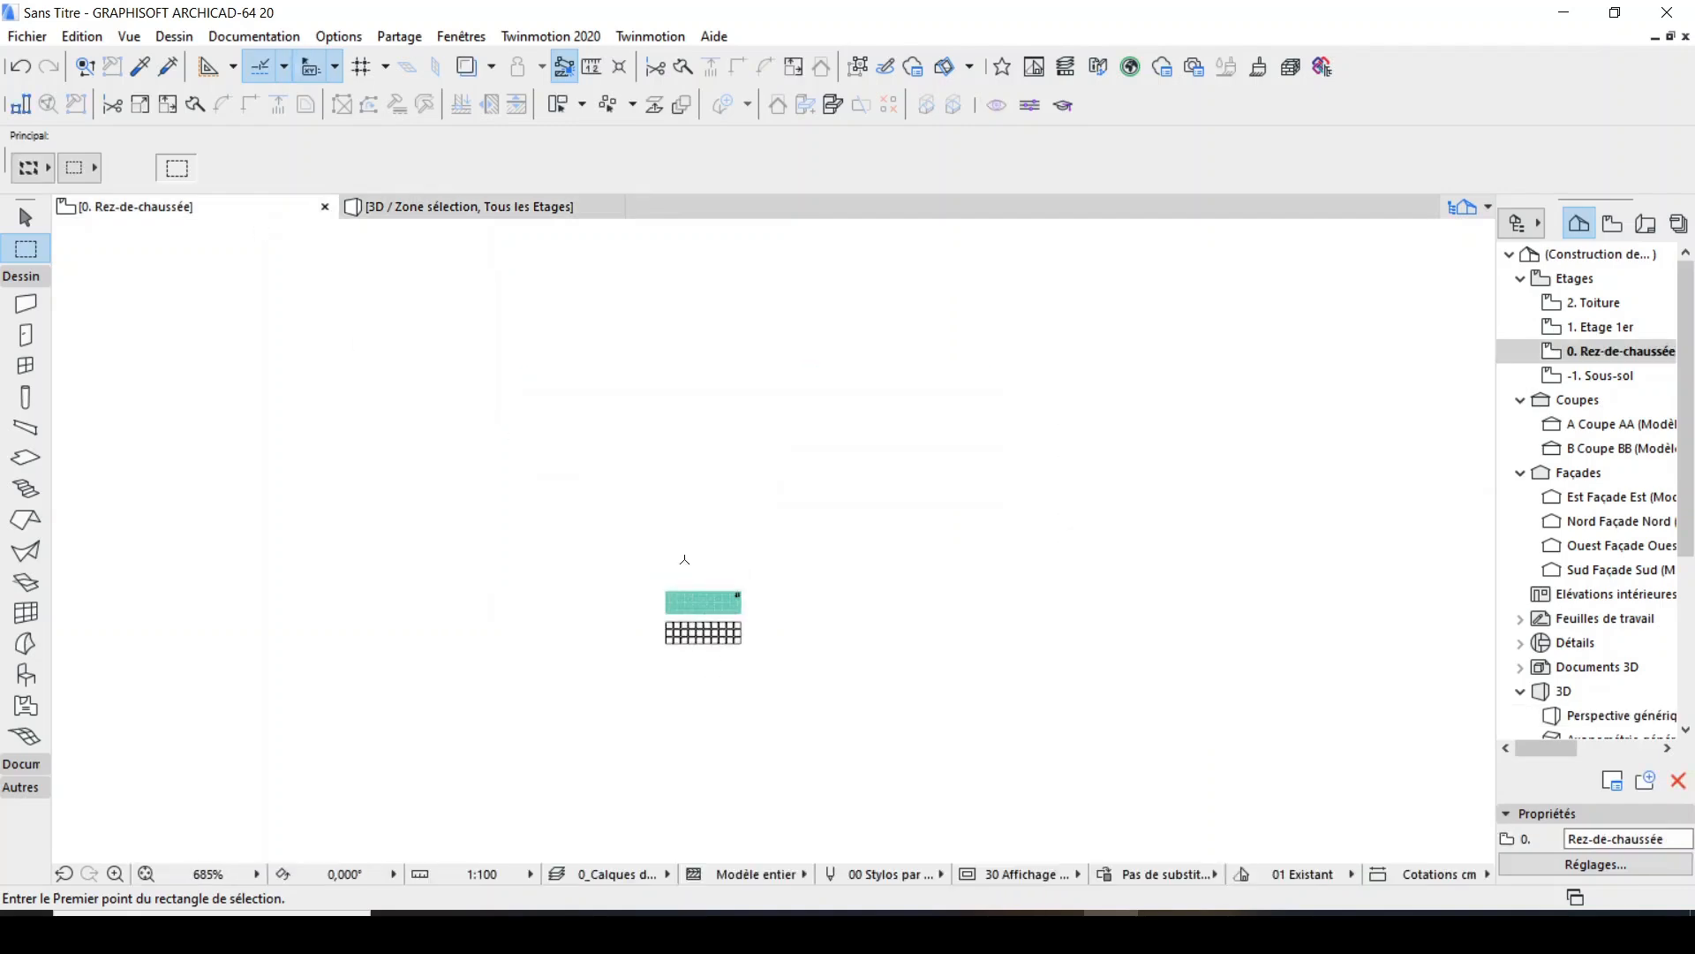
pyautogui.scroll(-2, 688, 656)
pyautogui.scroll(-5, 673, 620)
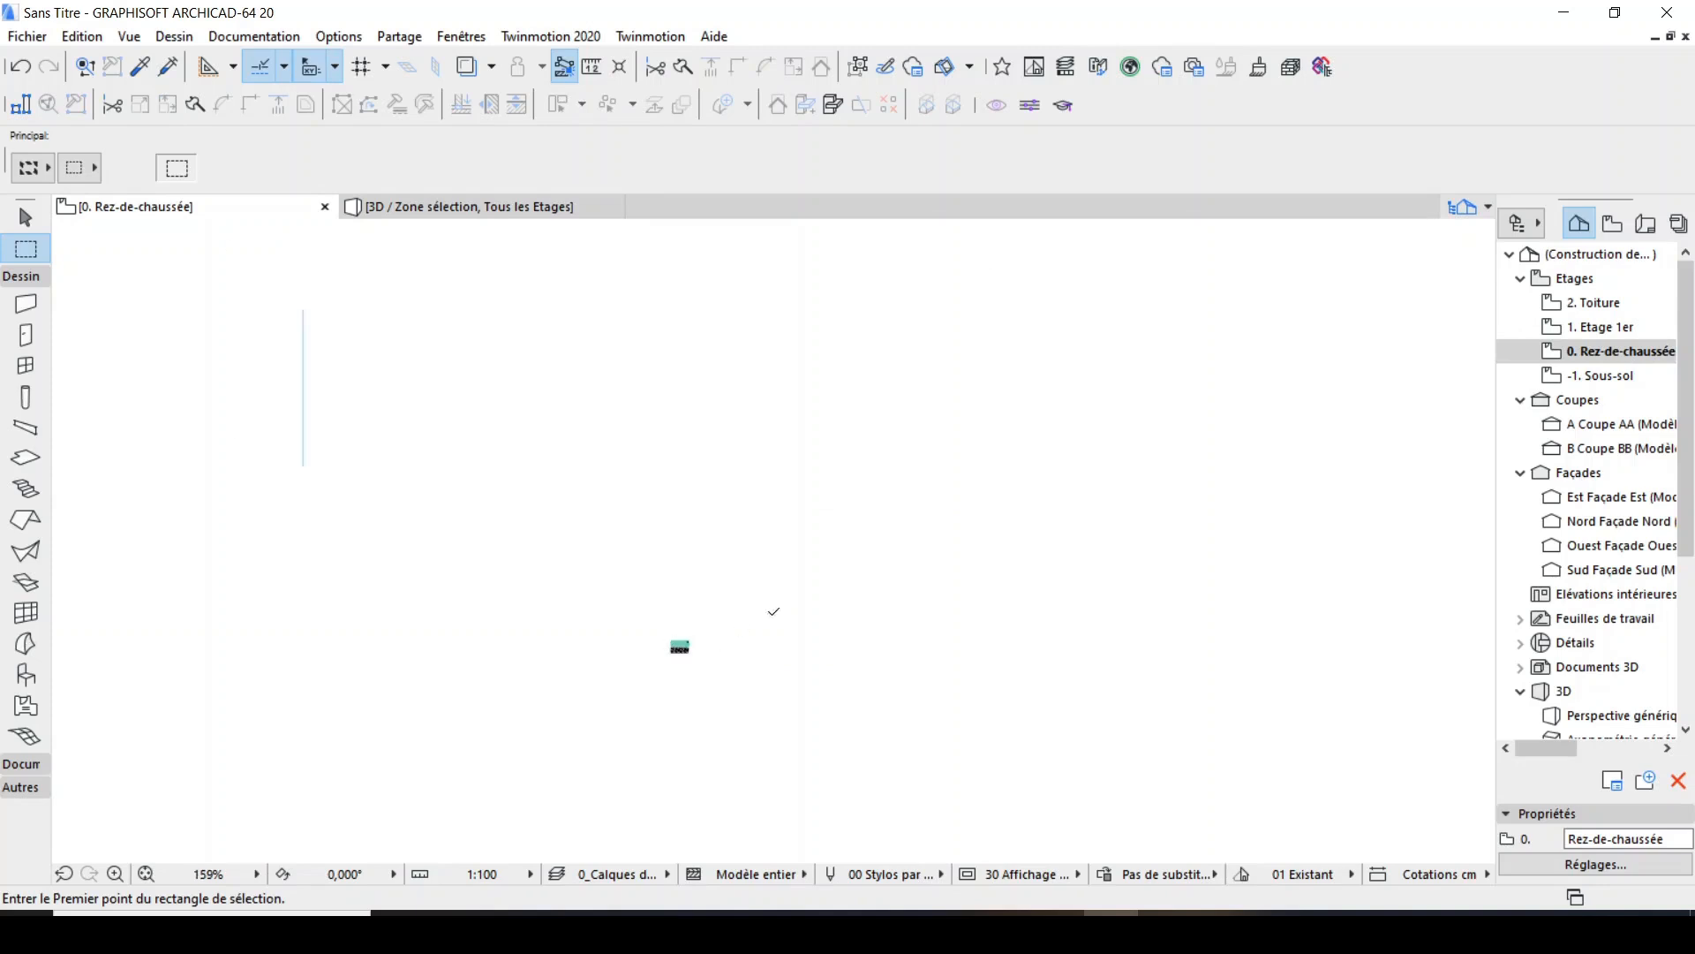
pyautogui.scroll(-6, 623, 468)
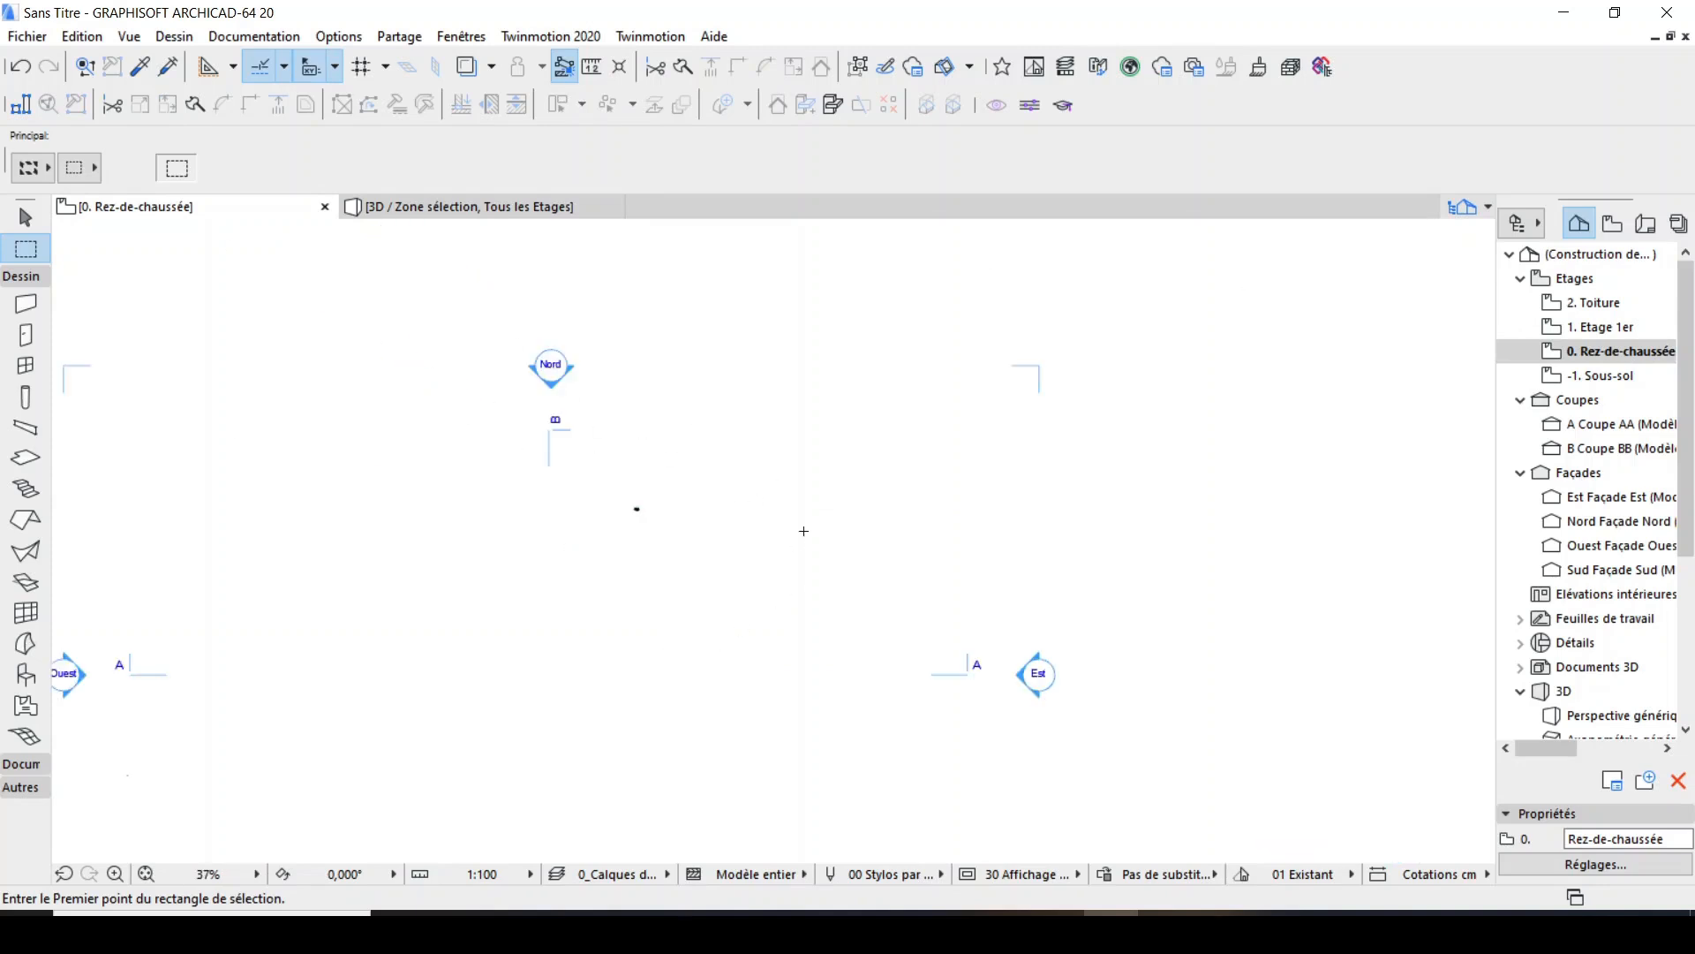
pyautogui.doubleClick(1629, 500)
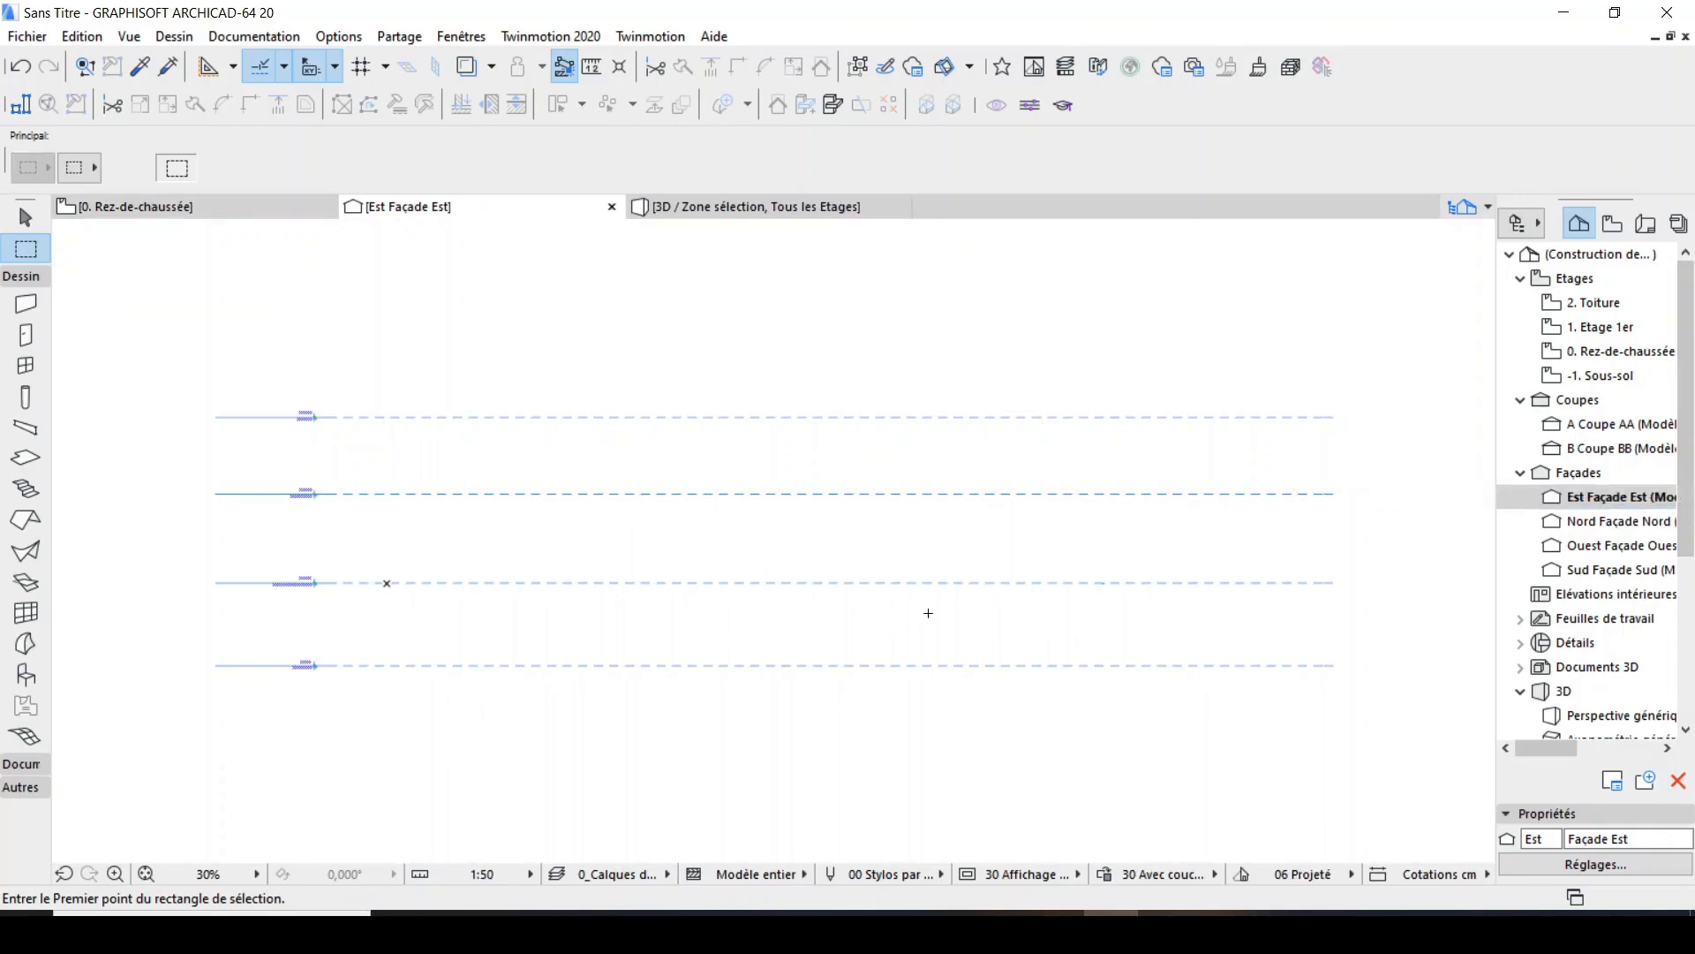
# Locate the brick panel in the east elevation by selecting all slabs, deselect them and examine the panel's edge up close.
pyautogui.scroll(3, 389, 570)
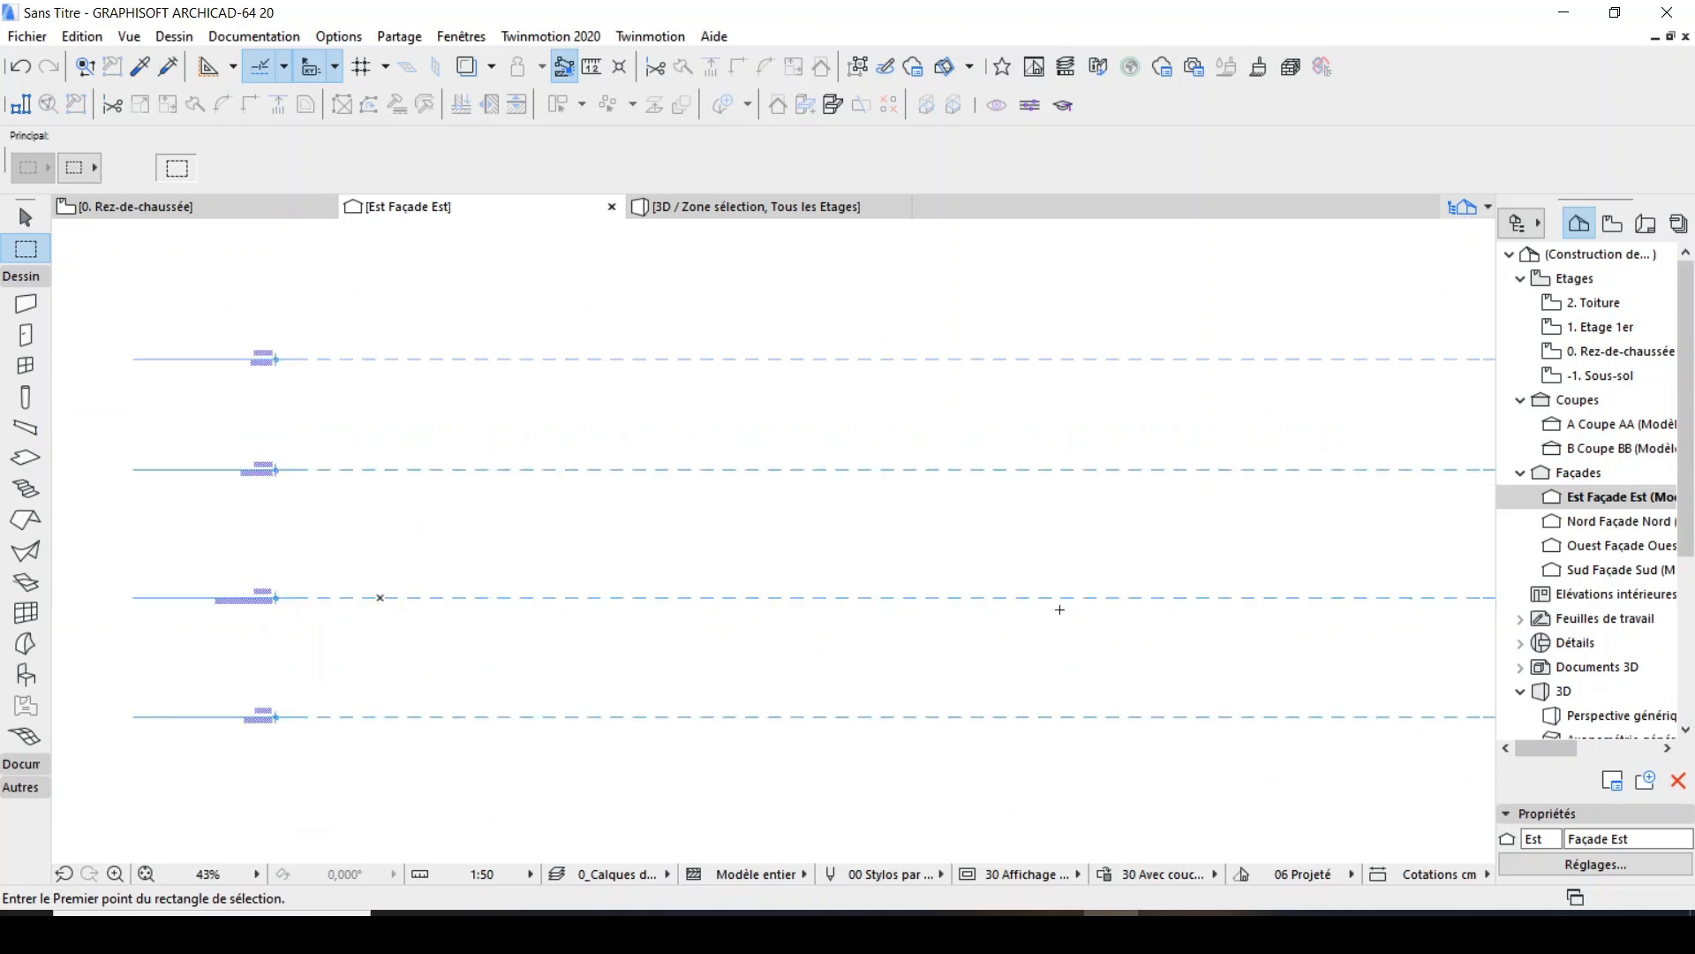
pyautogui.scroll(3, 784, 620)
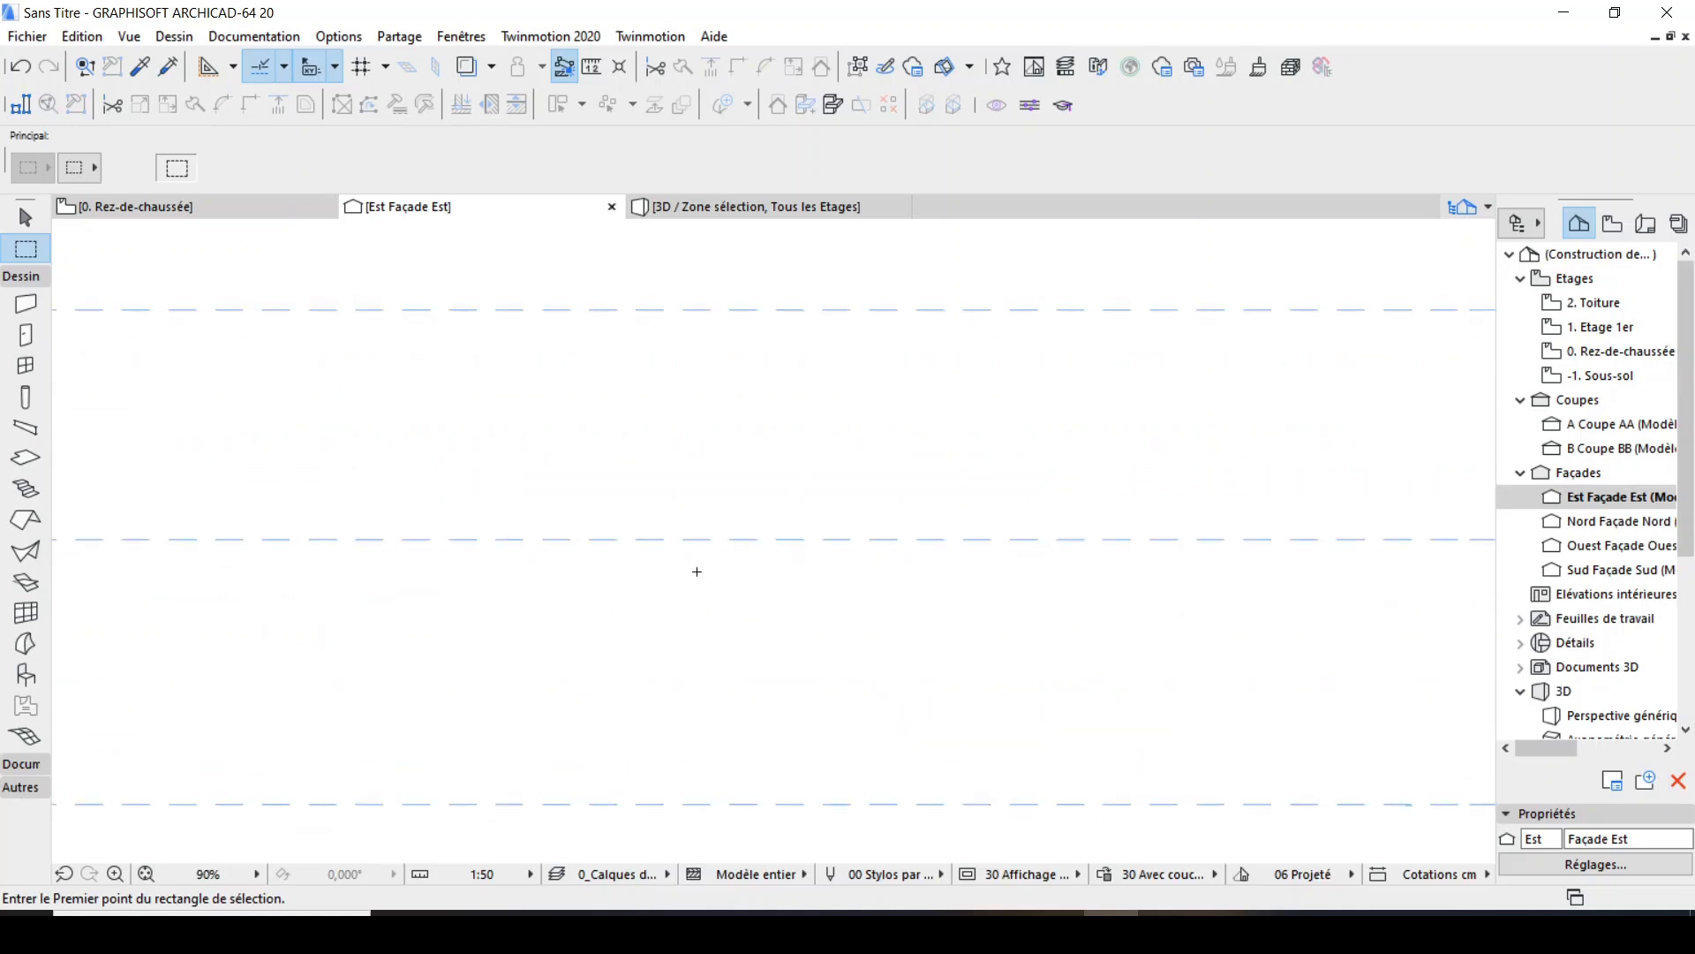
pyautogui.scroll(6, 1232, 751)
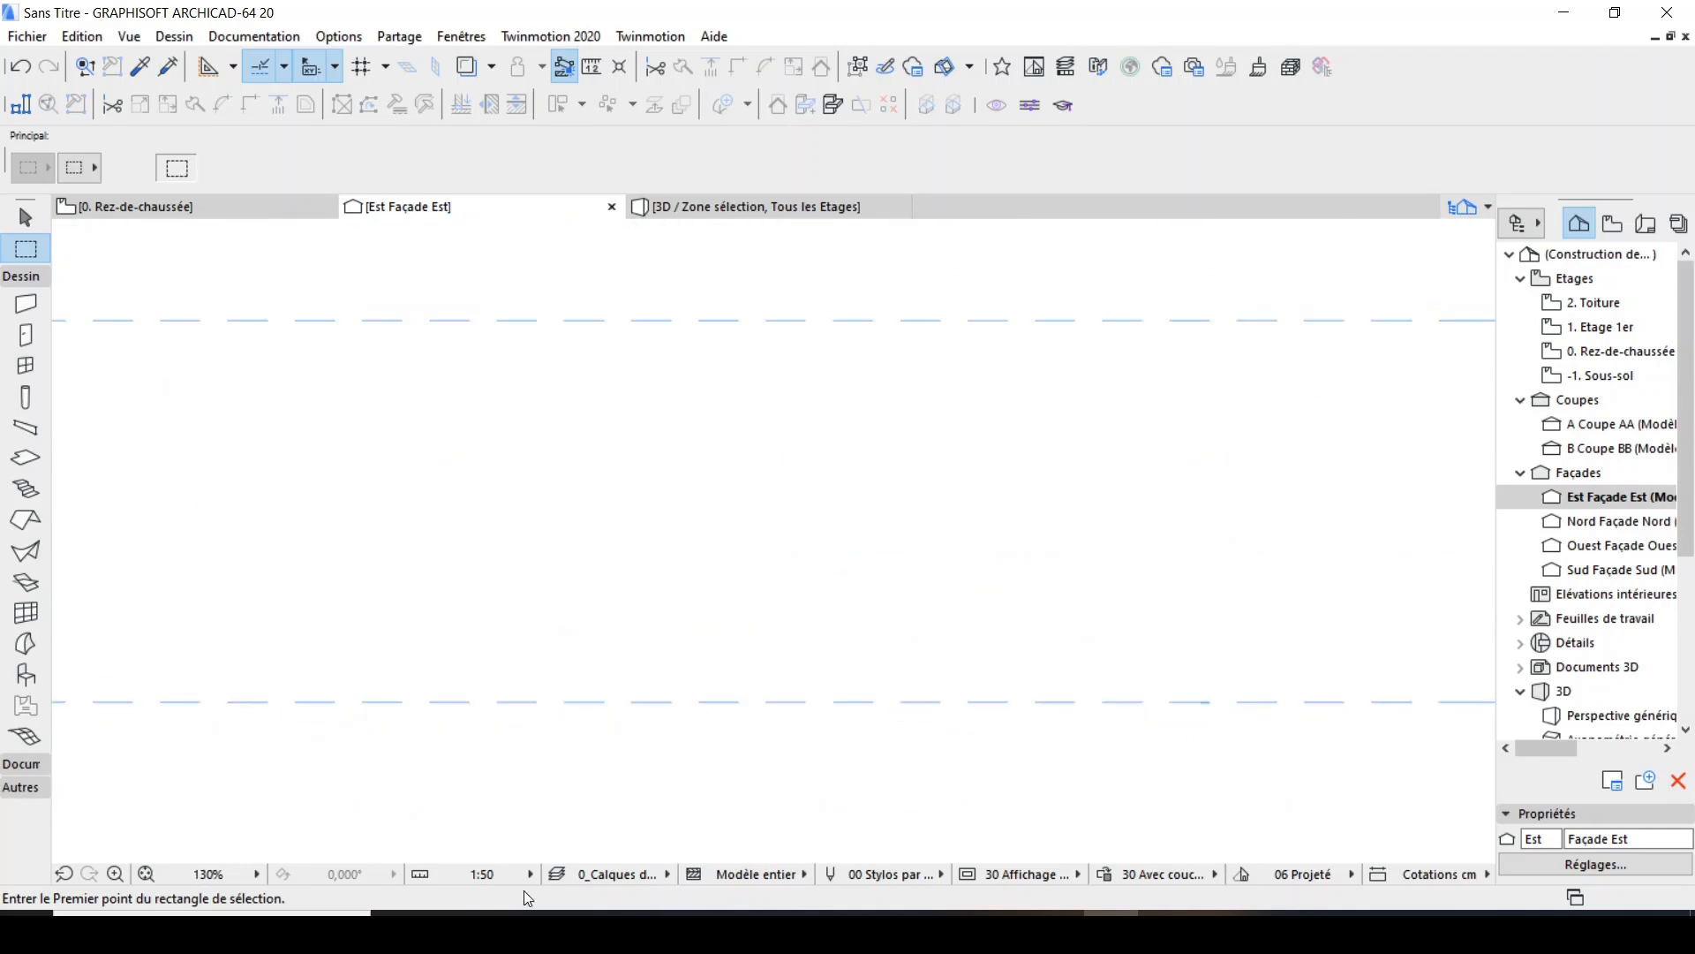
pyautogui.click(149, 874)
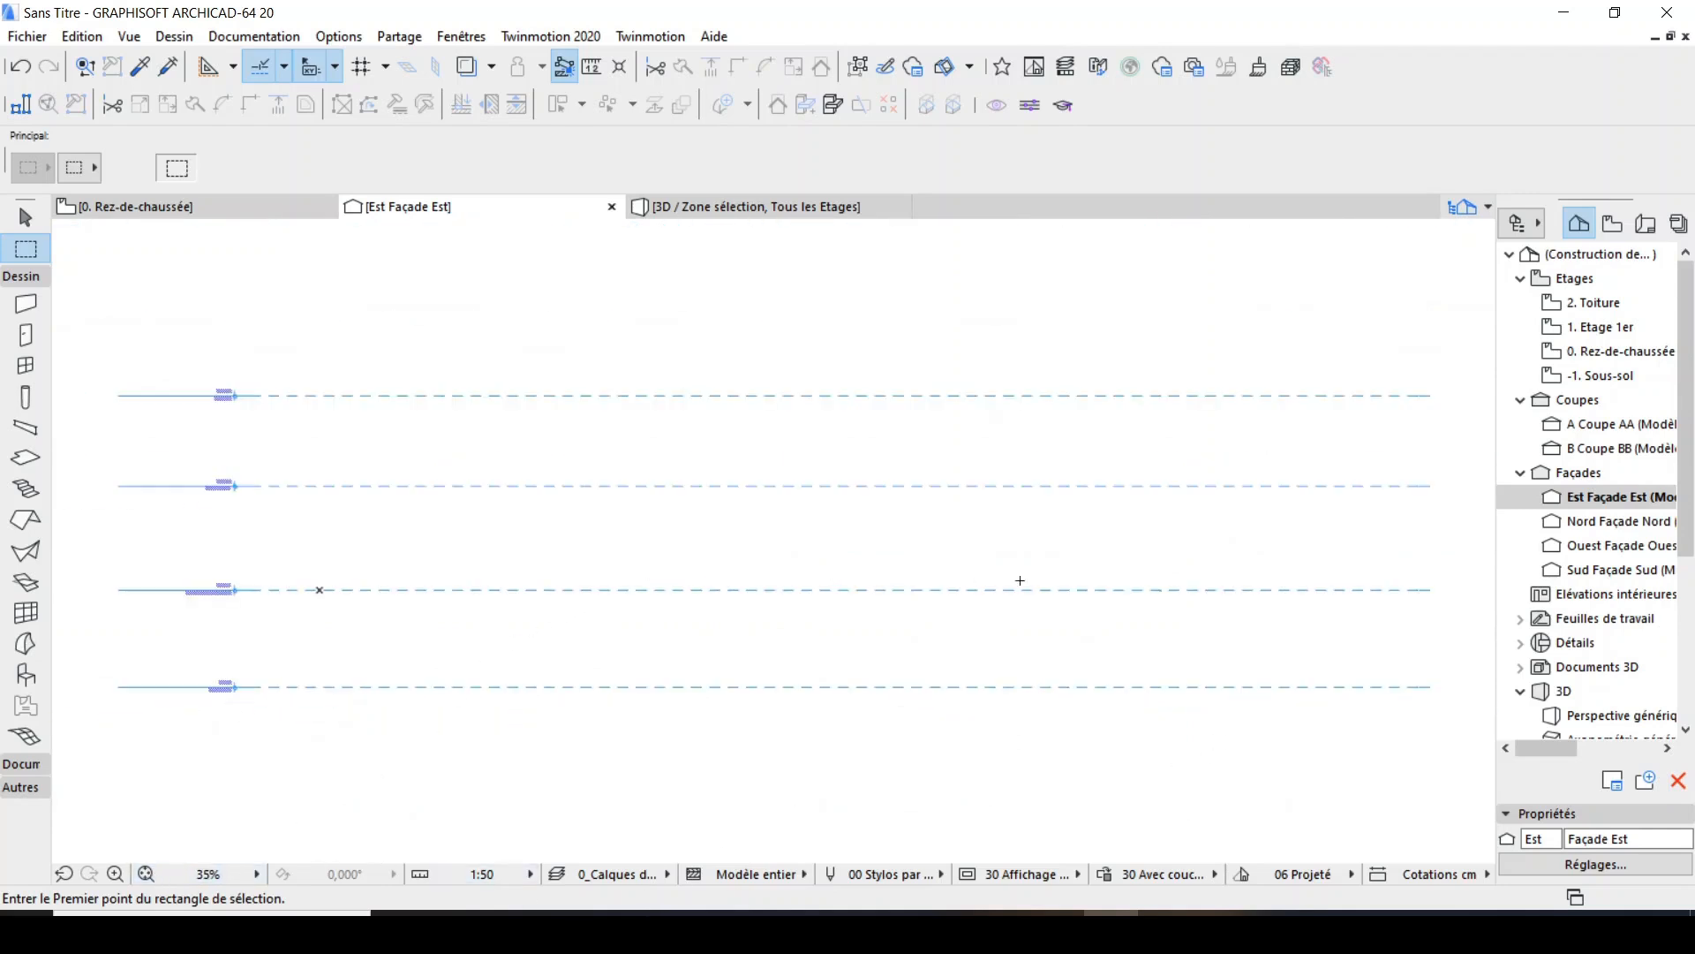
pyautogui.scroll(2, 894, 602)
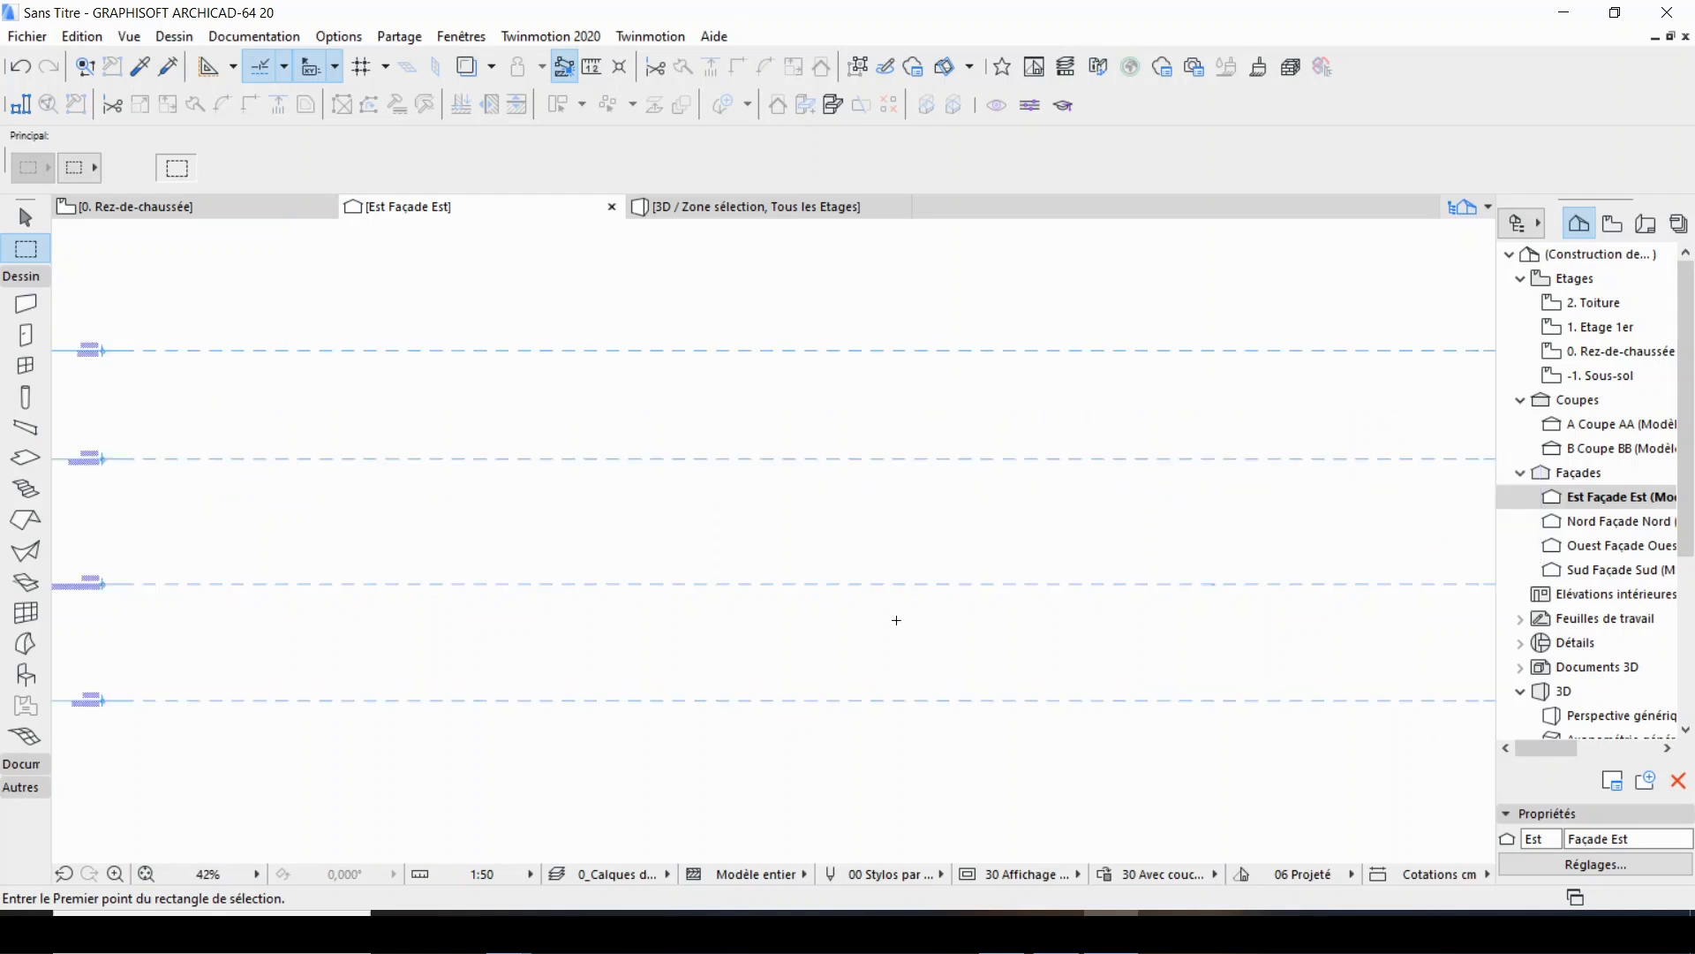
pyautogui.scroll(-3, 880, 586)
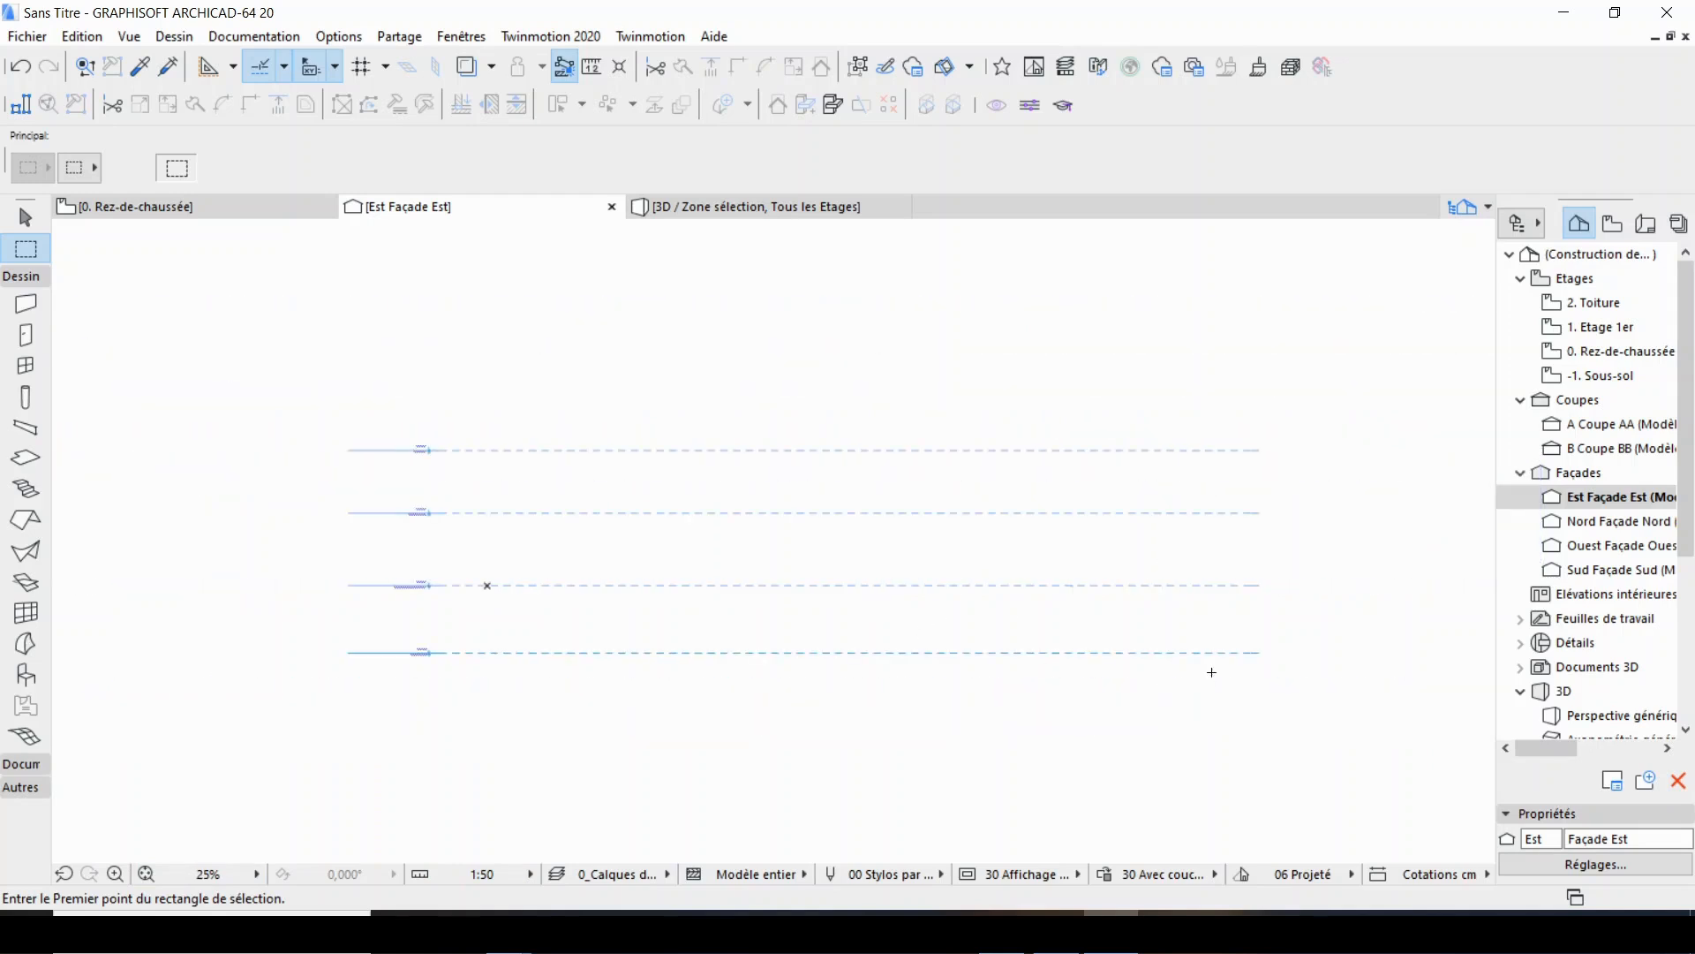
pyautogui.click(34, 458)
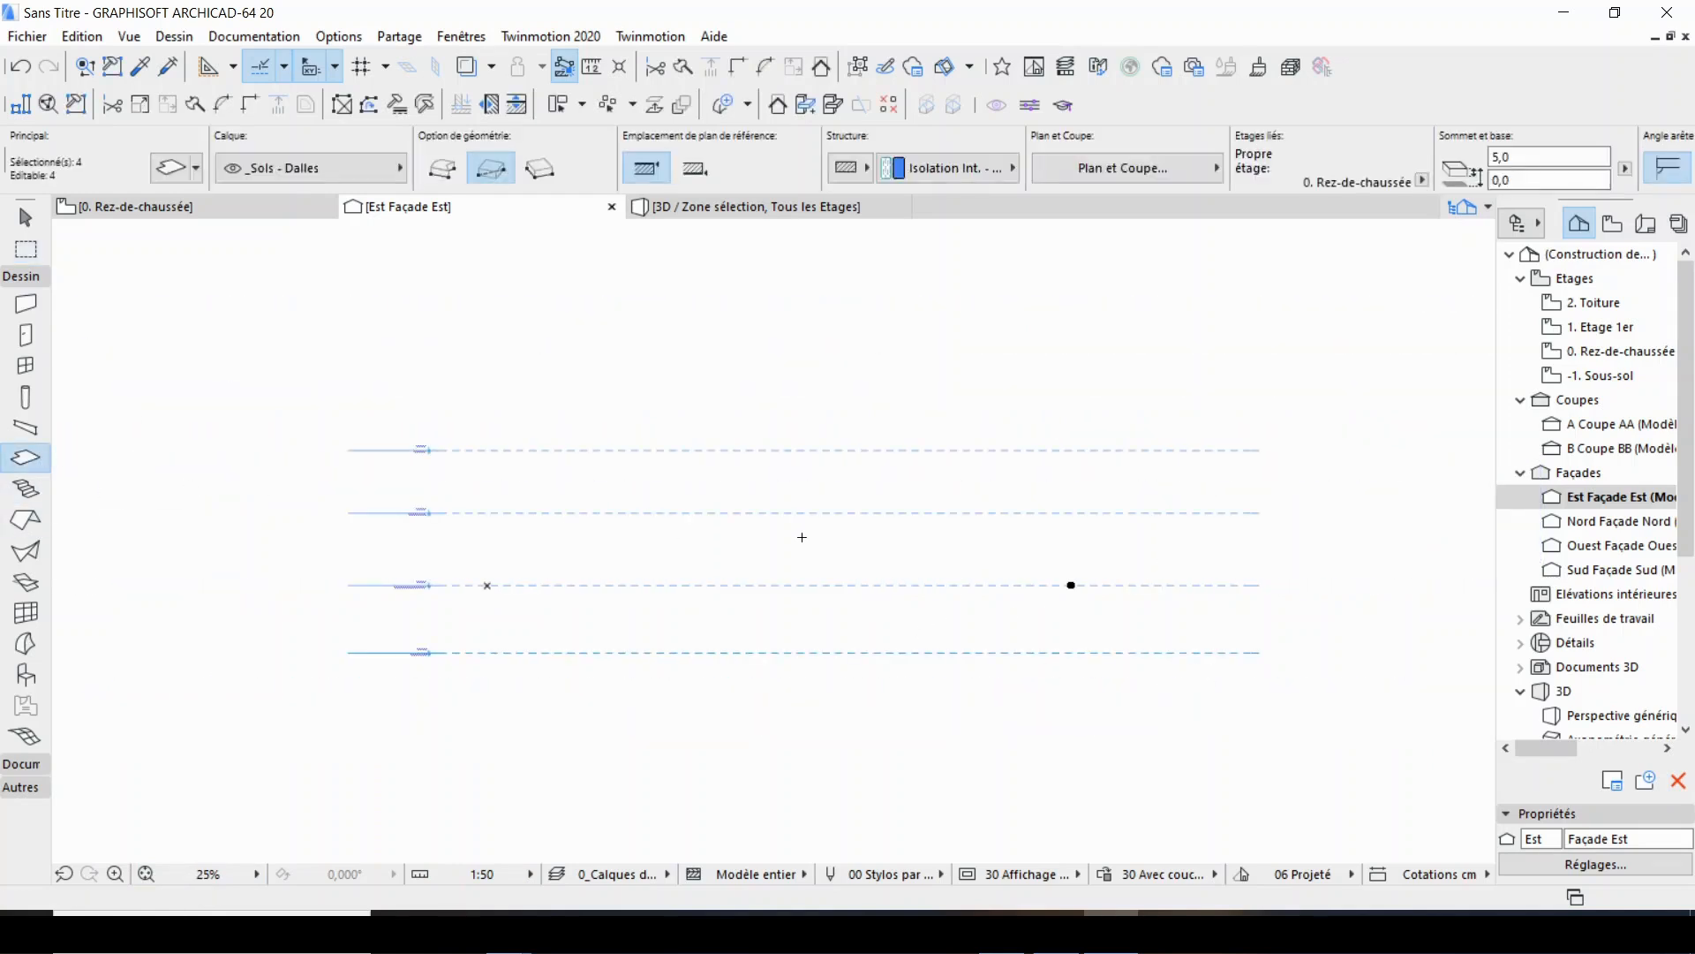
pyautogui.press('Escape')
pyautogui.scroll(15, 978, 615)
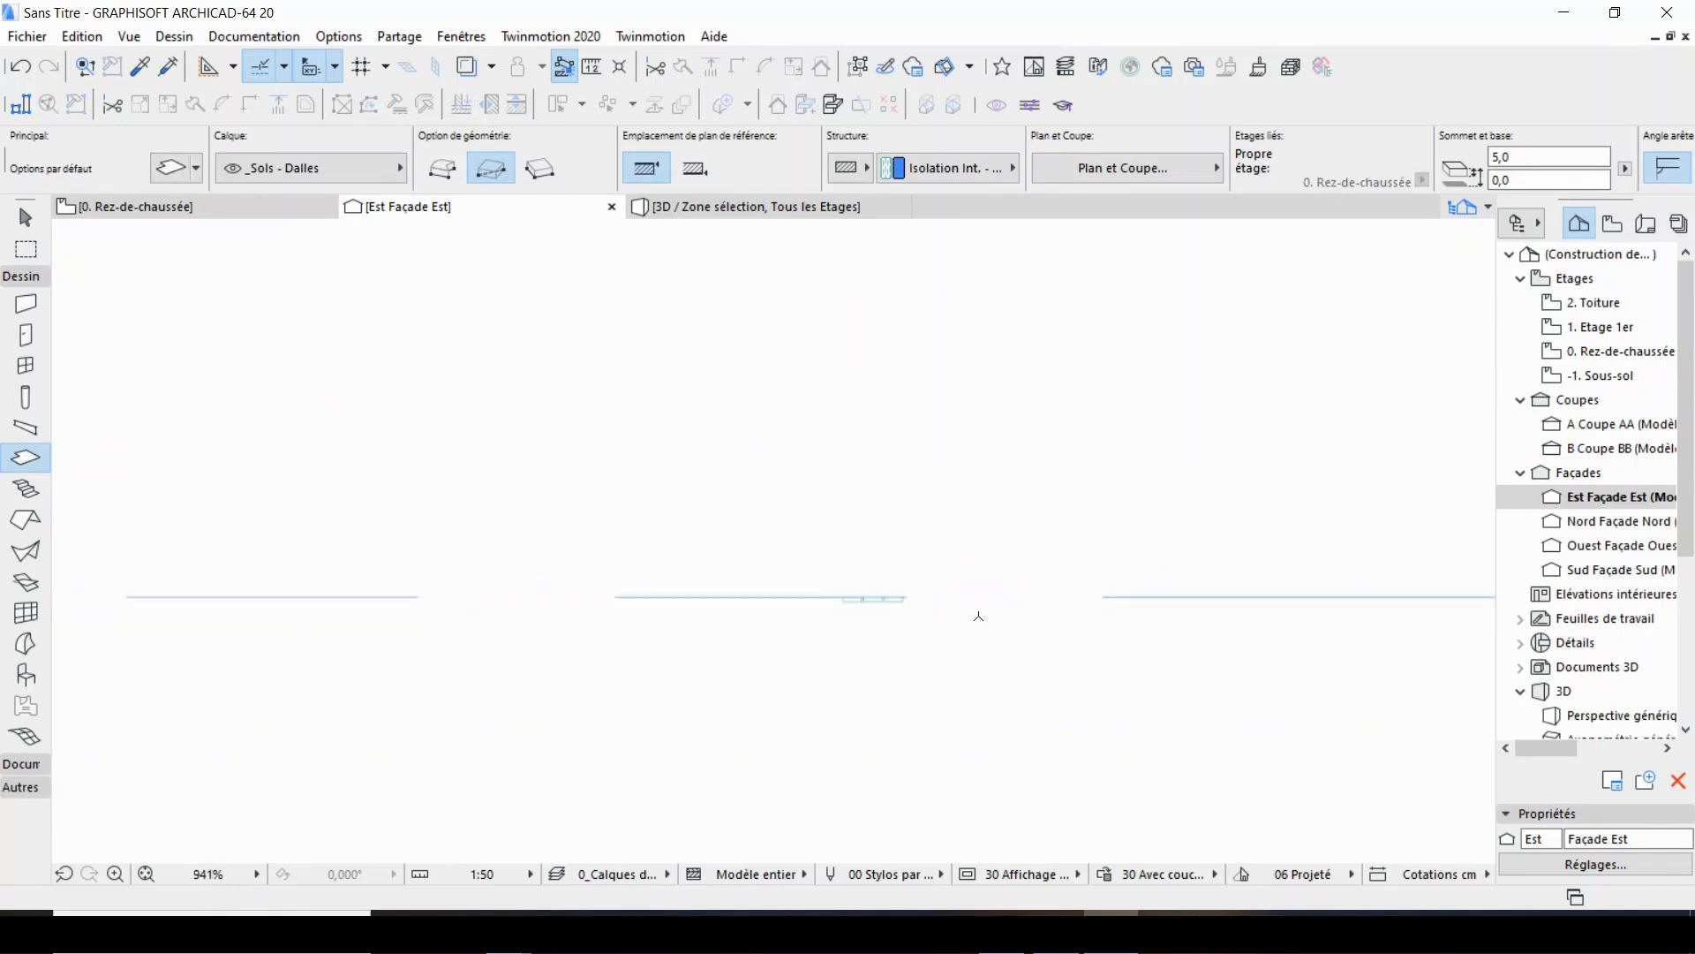
pyautogui.scroll(5, 895, 580)
pyautogui.scroll(2, 794, 588)
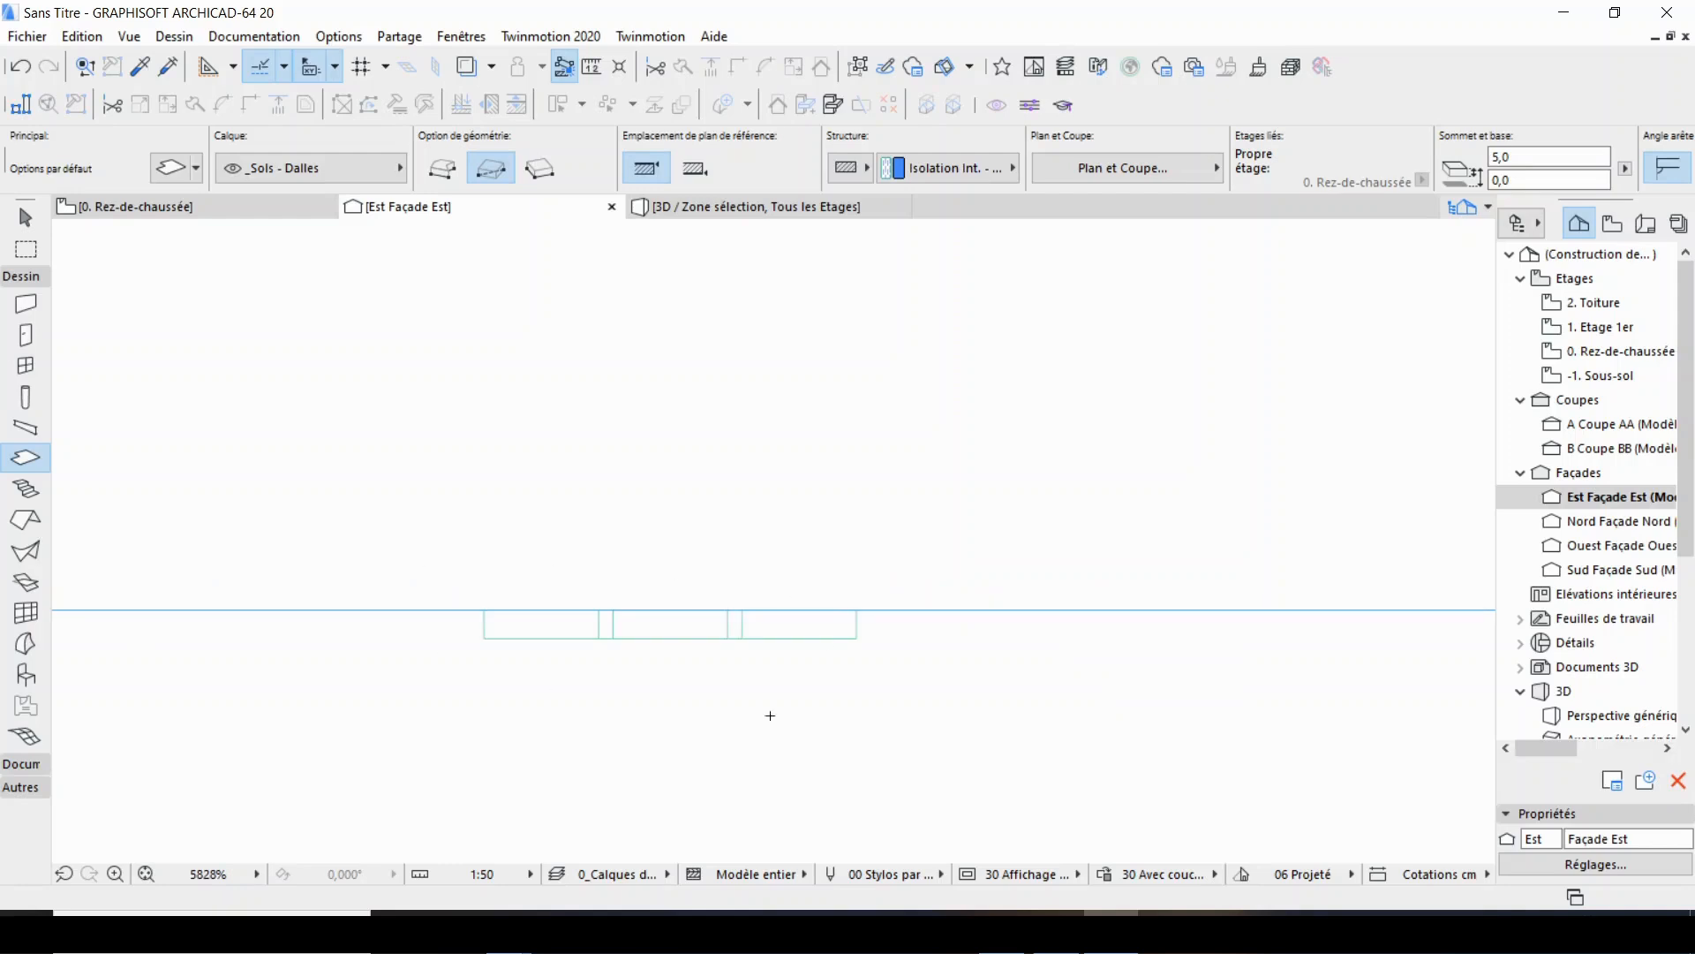
pyautogui.scroll(-9, 657, 689)
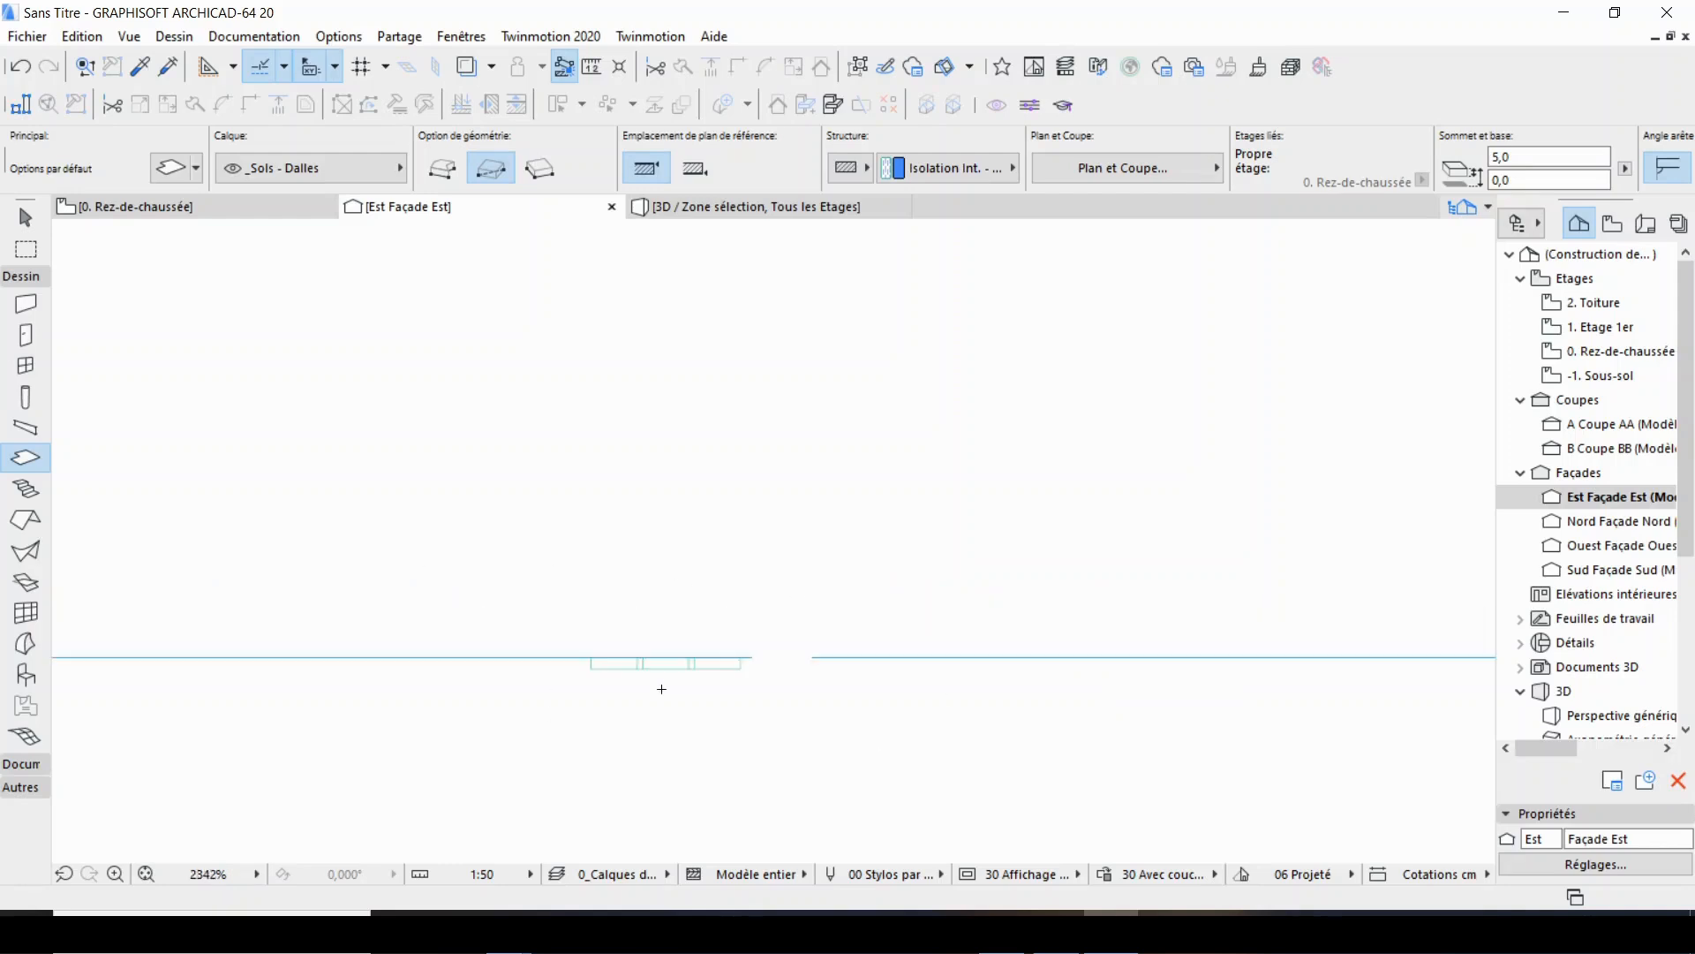
pyautogui.scroll(9, 705, 663)
pyautogui.scroll(1, 547, 726)
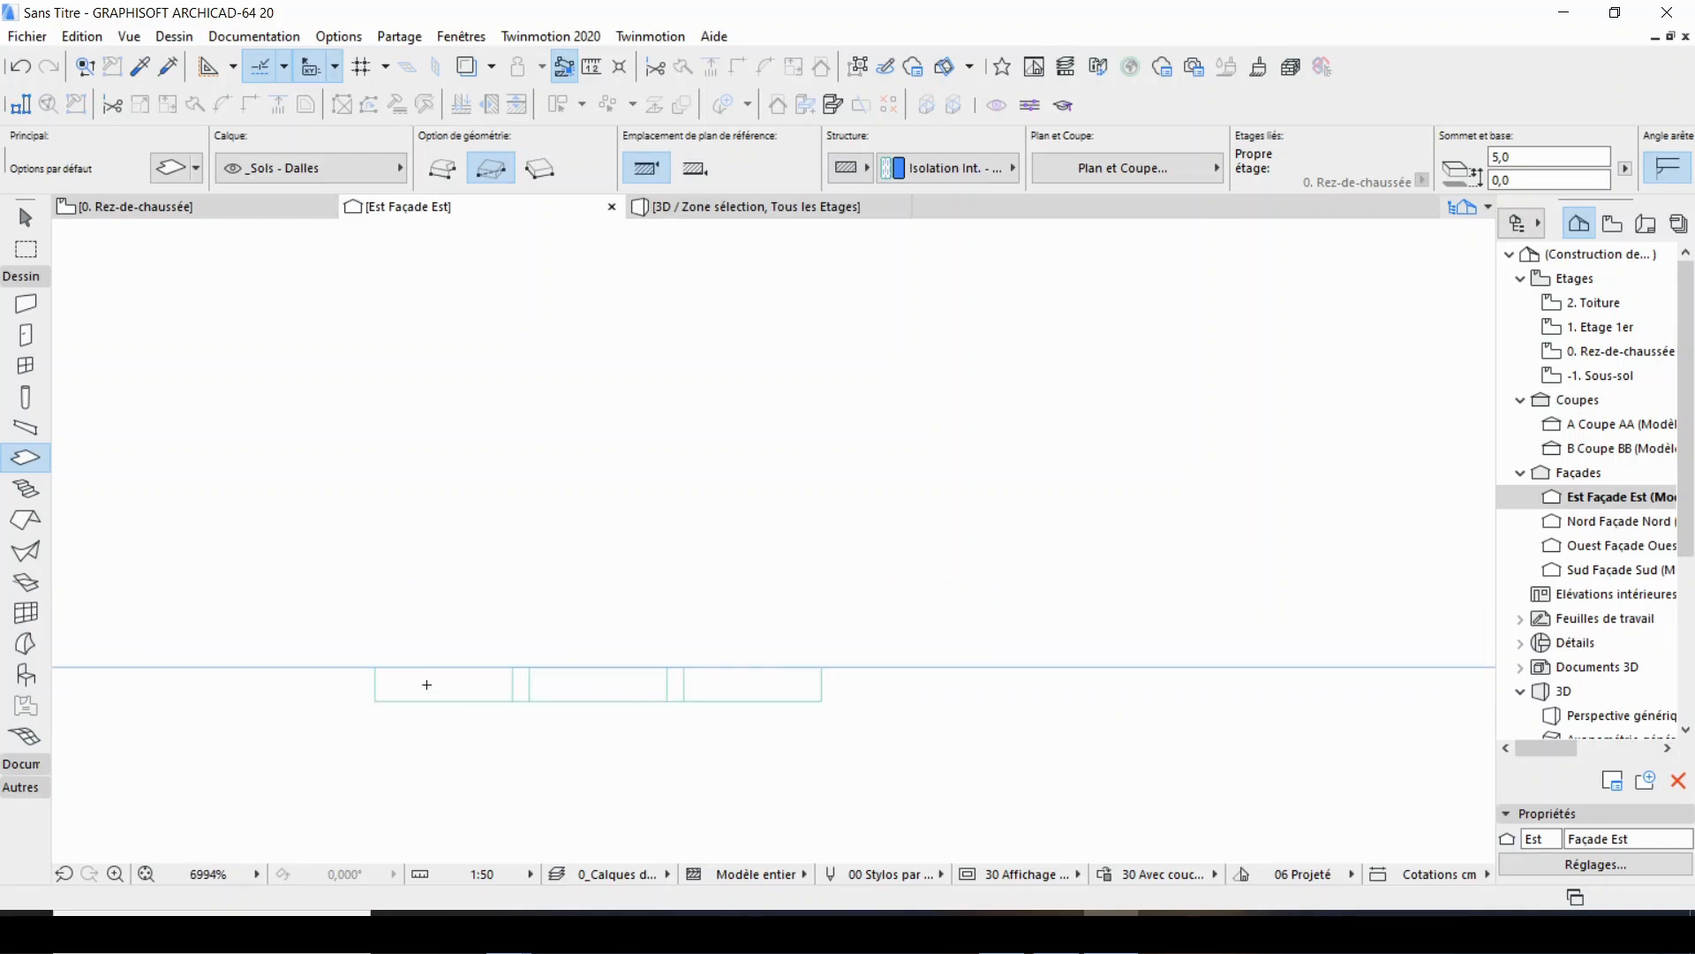
# Return to the 3D view of the selection area and inspect the panel's orientation from another angle.
pyautogui.click(671, 207)
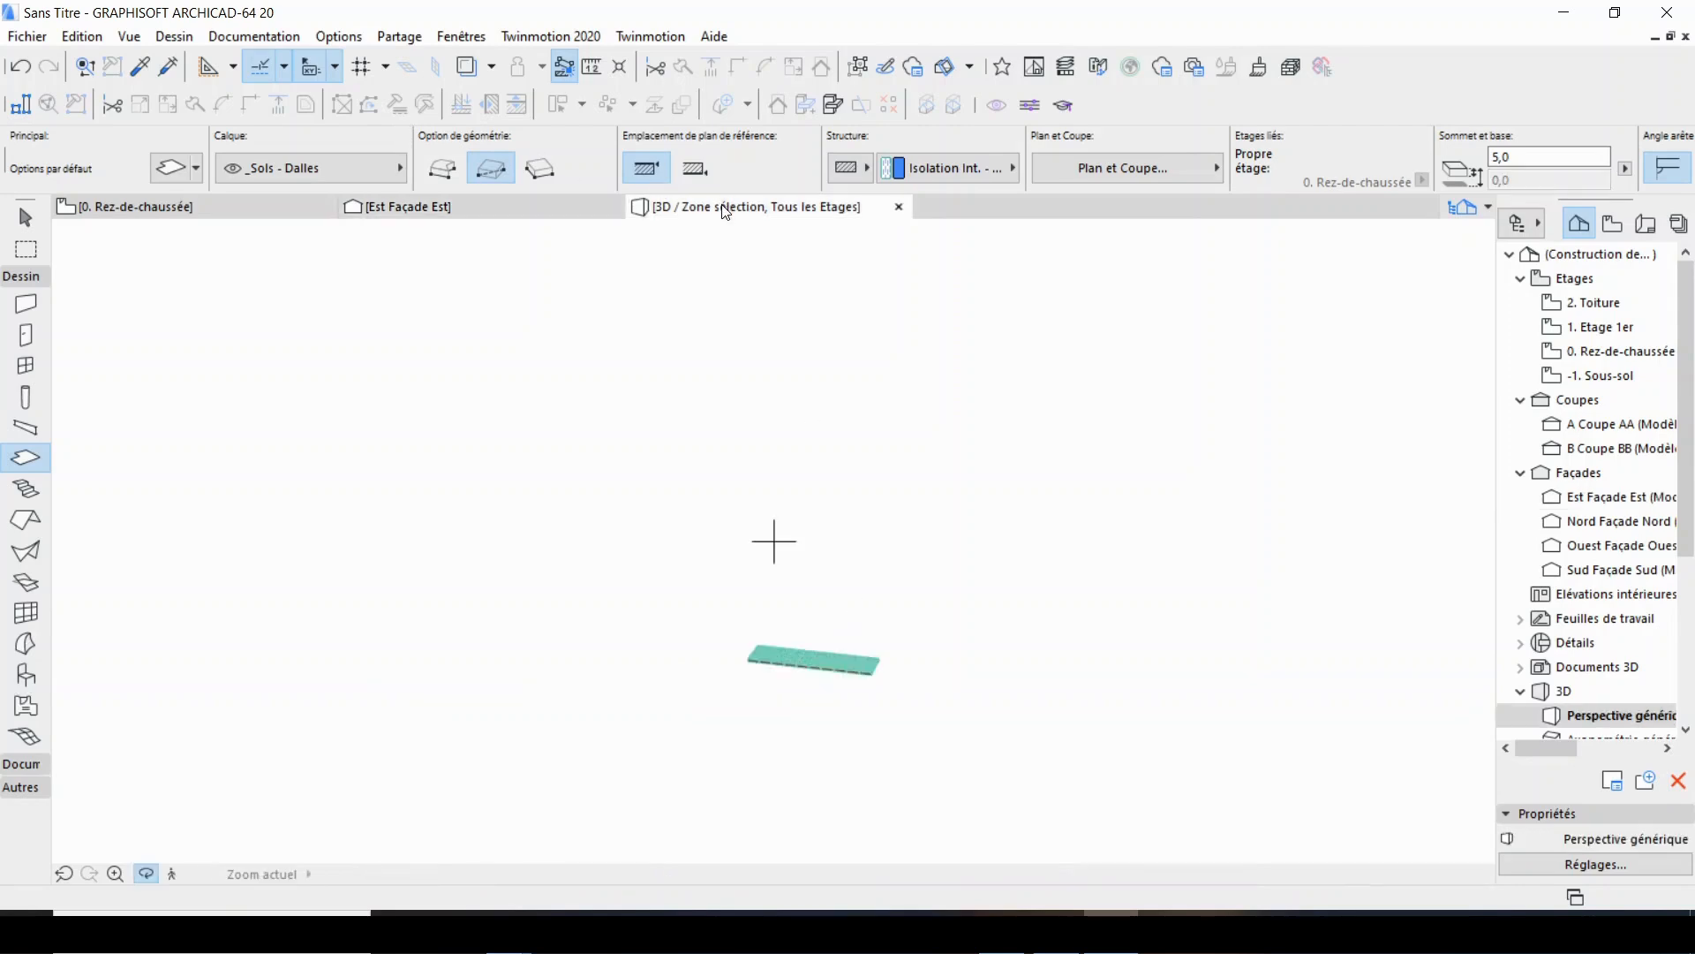
pyautogui.scroll(2, 867, 672)
pyautogui.moveTo(885, 668); pyautogui.dragTo(568, 647)
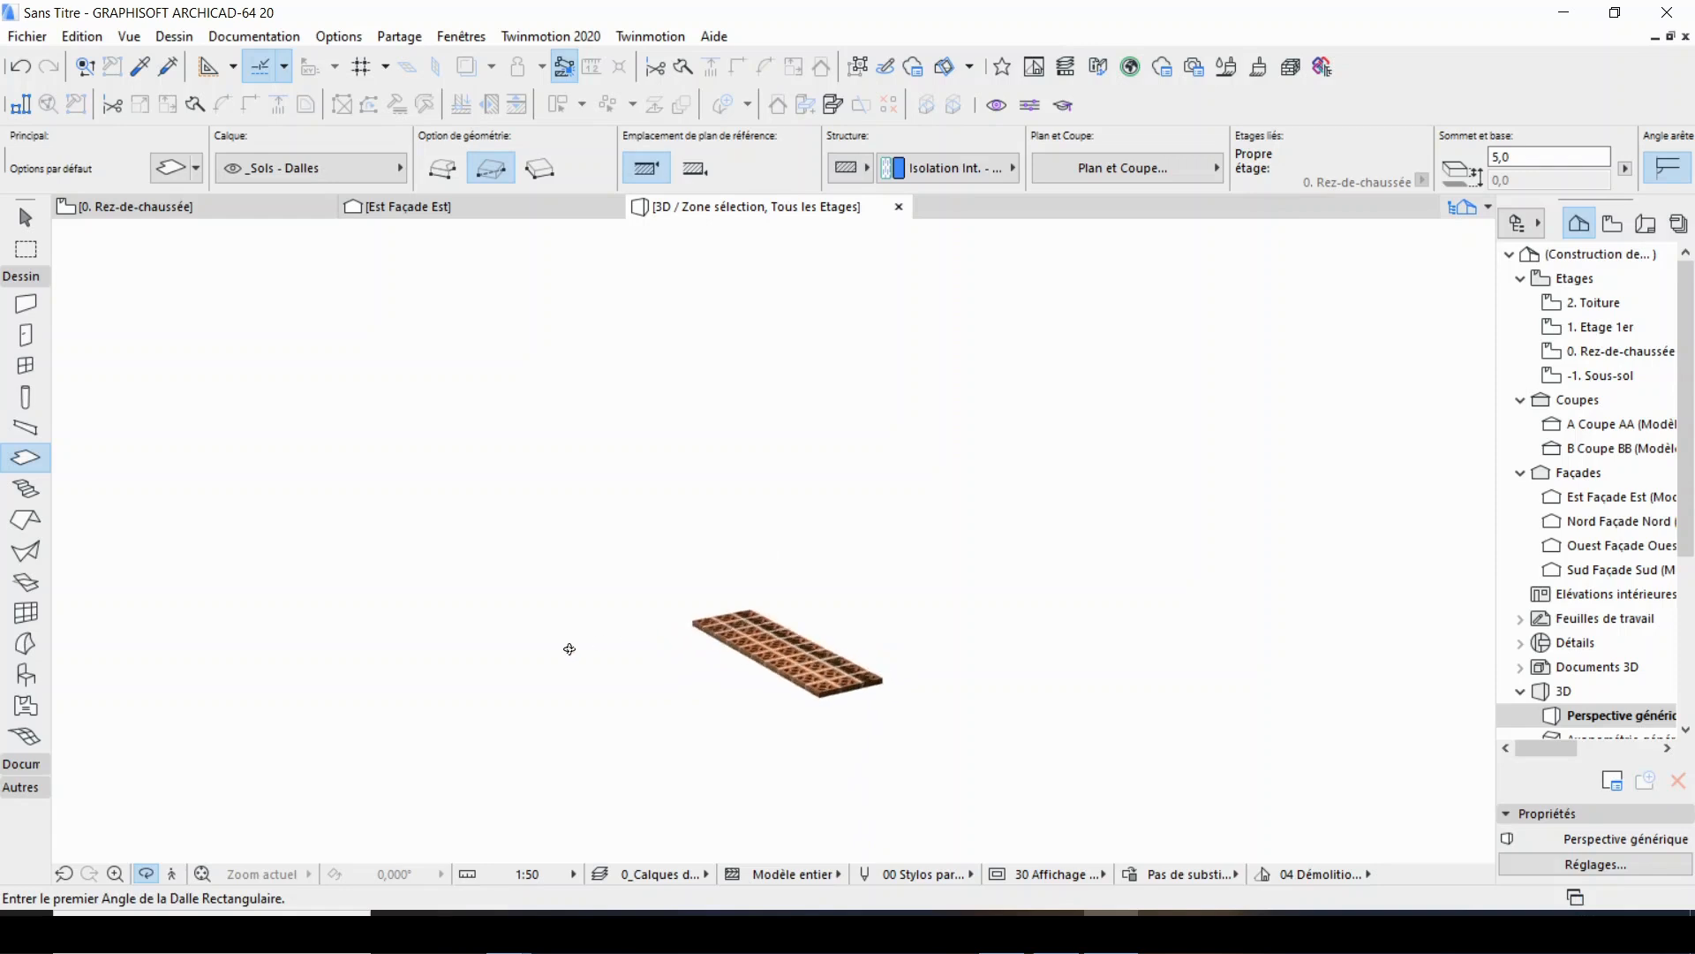
pyautogui.moveTo(860, 738); pyautogui.dragTo(824, 676)
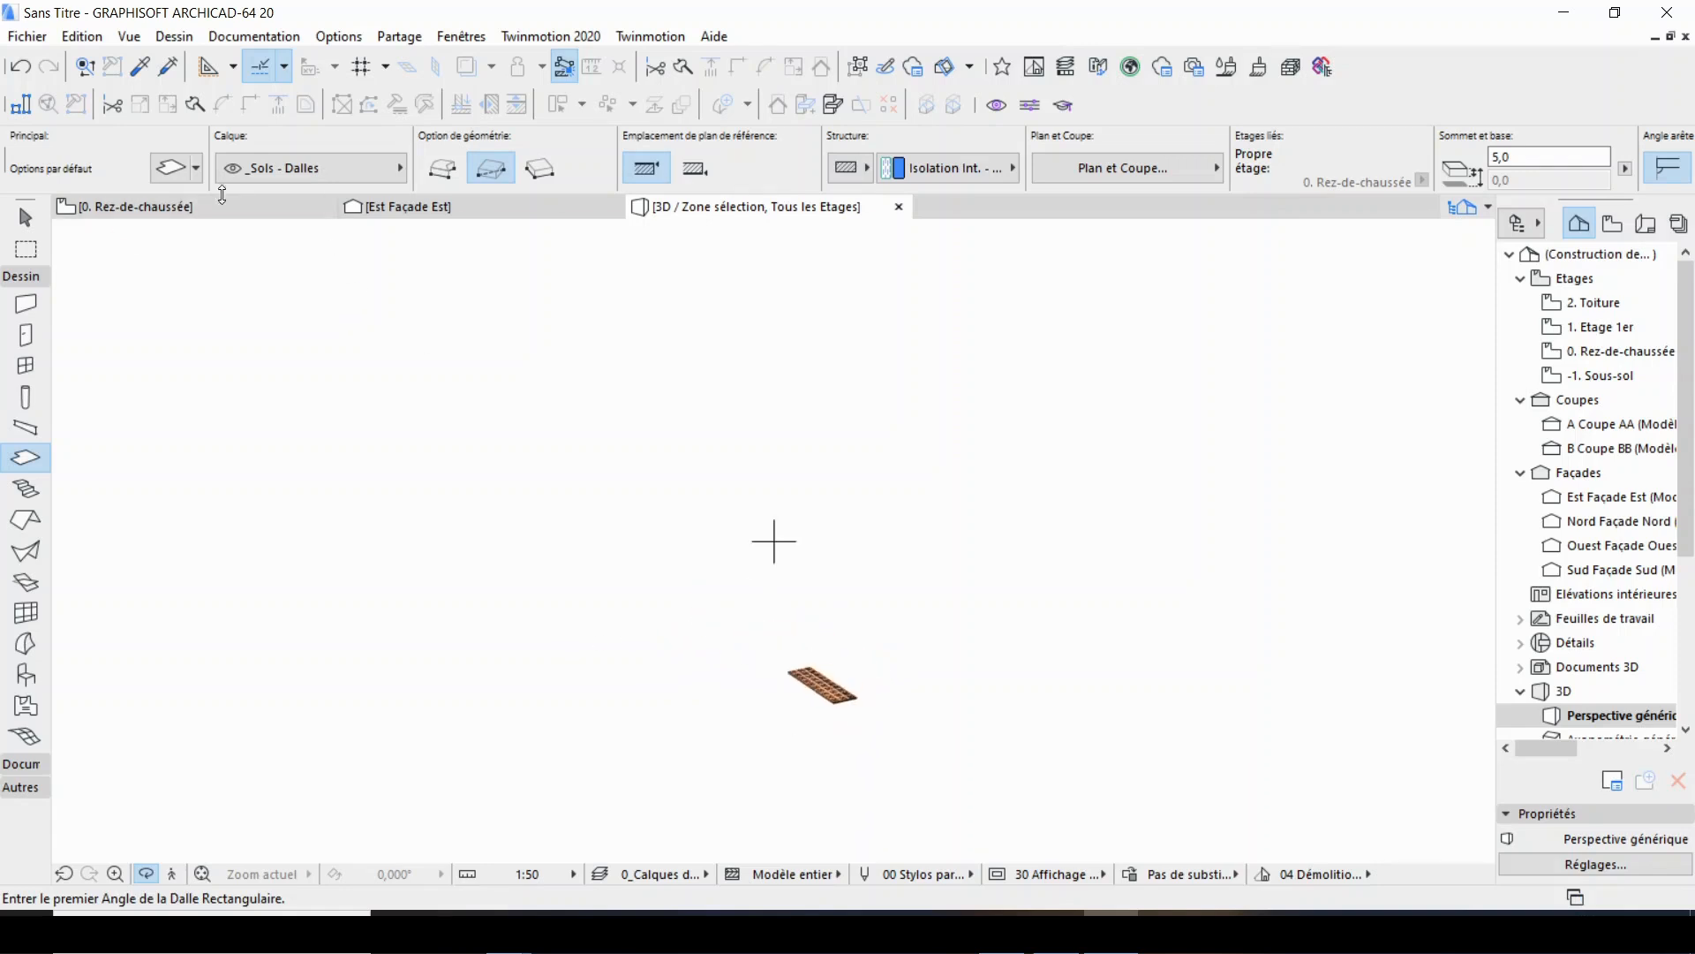
# Return to the east elevation, select the brick slab at the panel's end and look through its move commands.
pyautogui.click(400, 210)
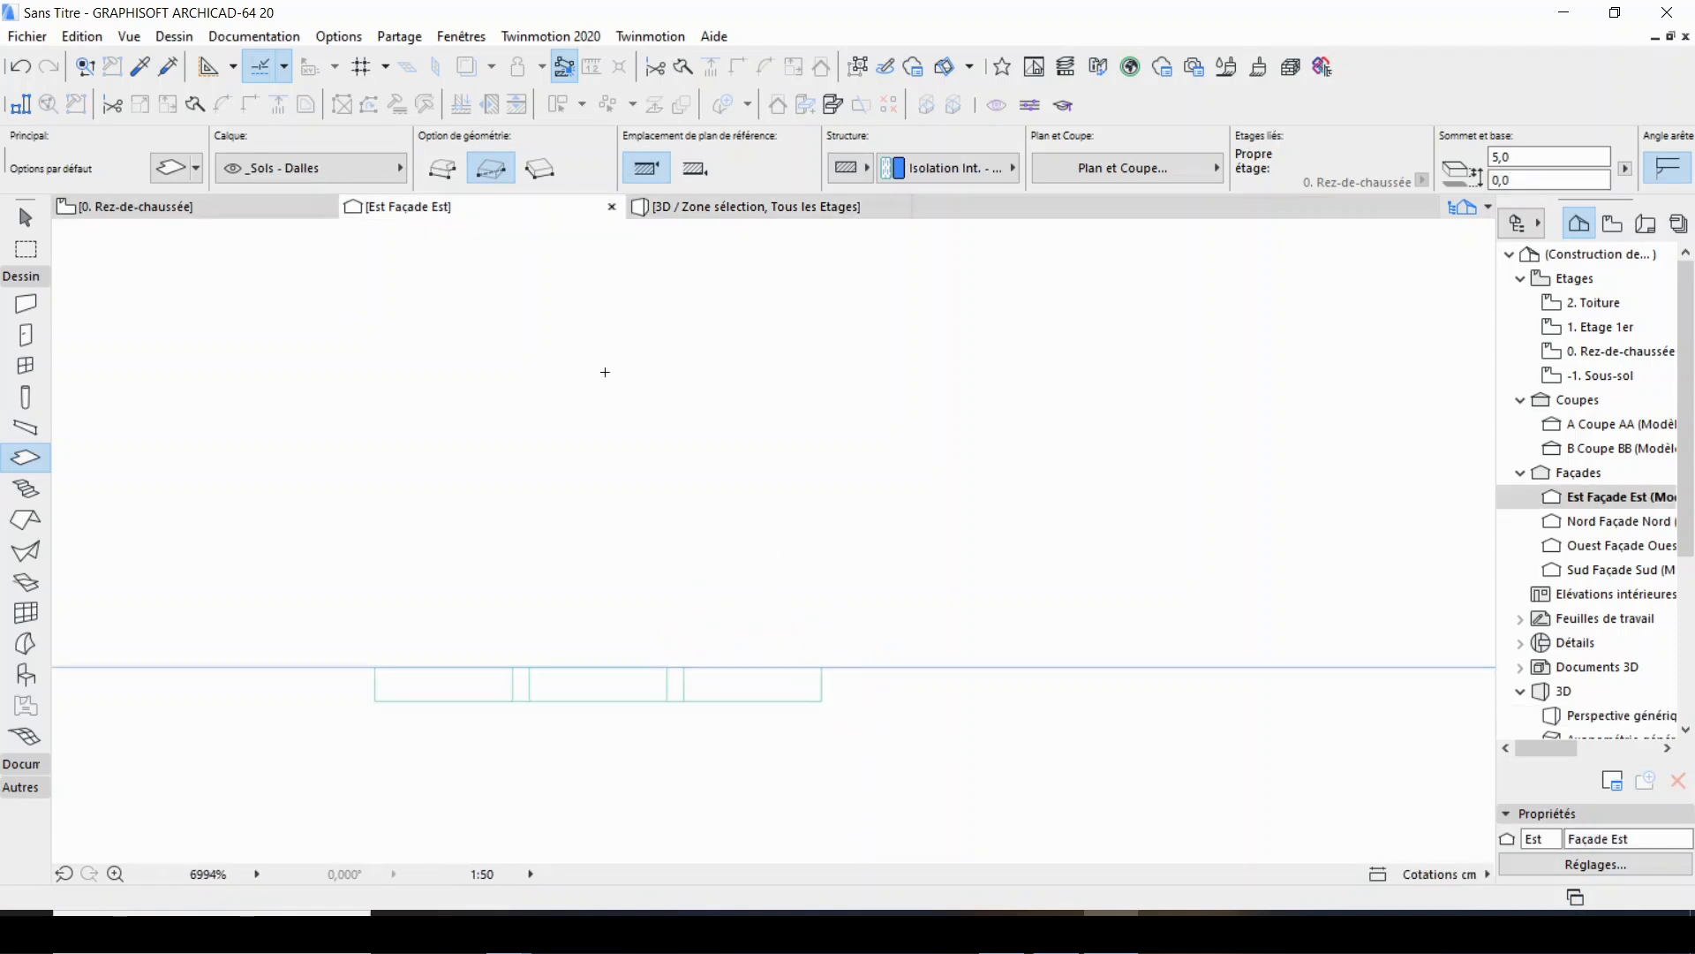
pyautogui.click(377, 697)
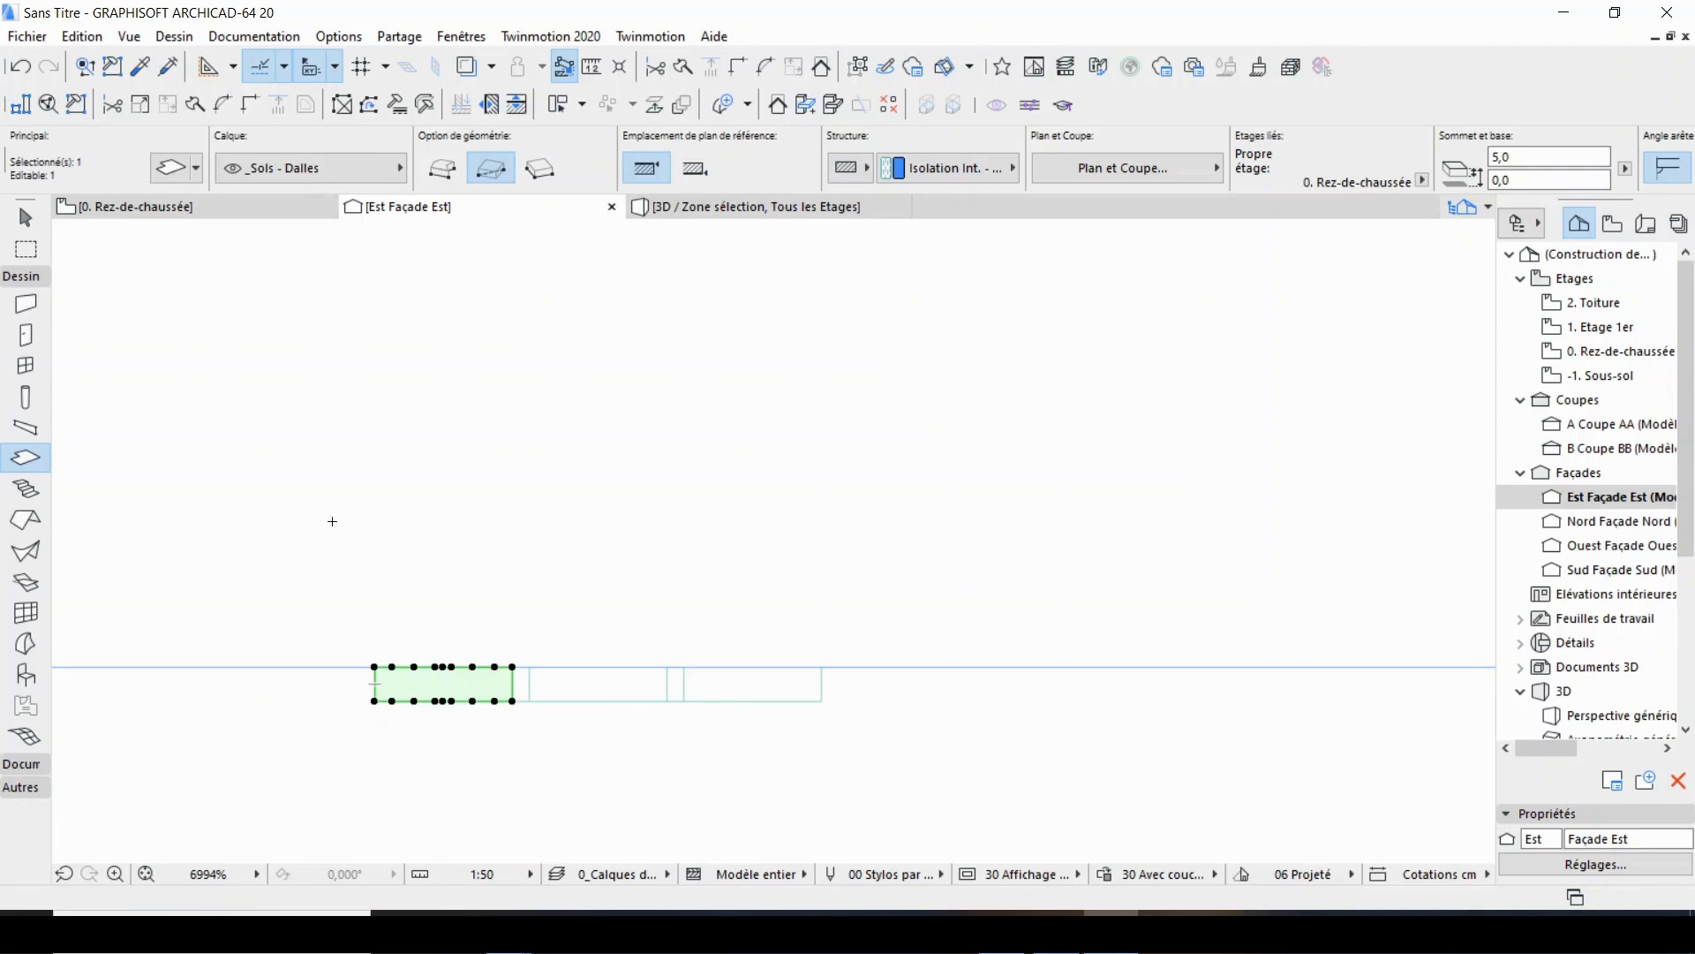
pyautogui.rightClick(392, 392)
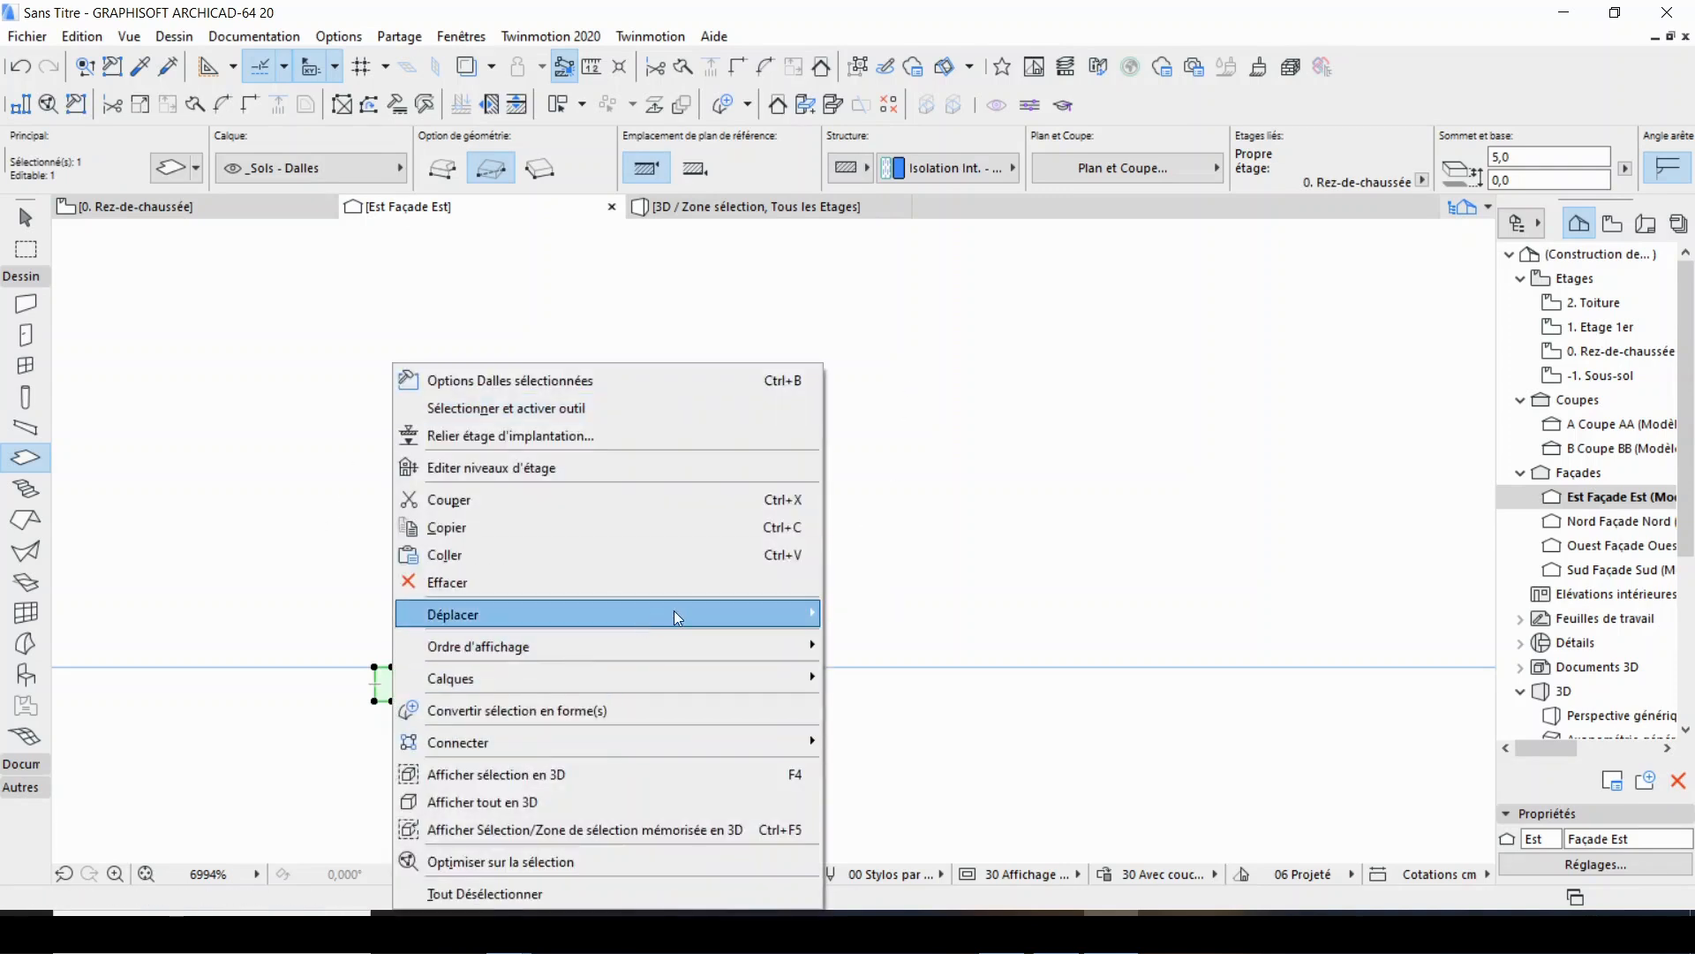
pyautogui.moveTo(755, 620)
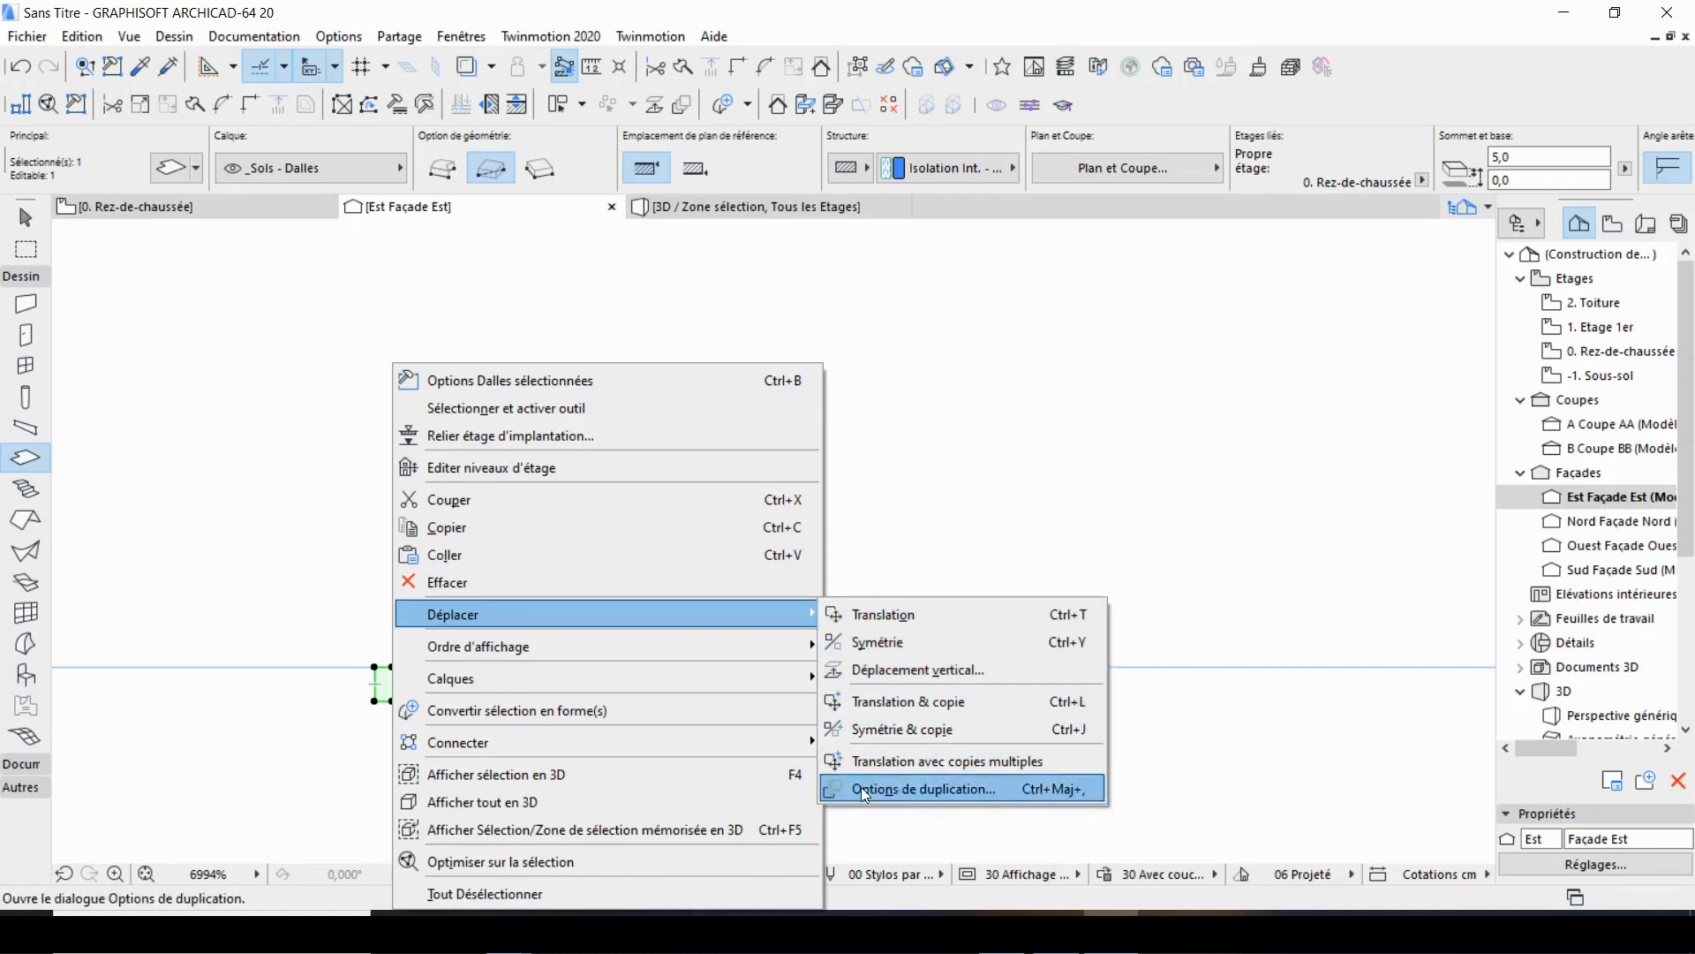
pyautogui.click(1010, 499)
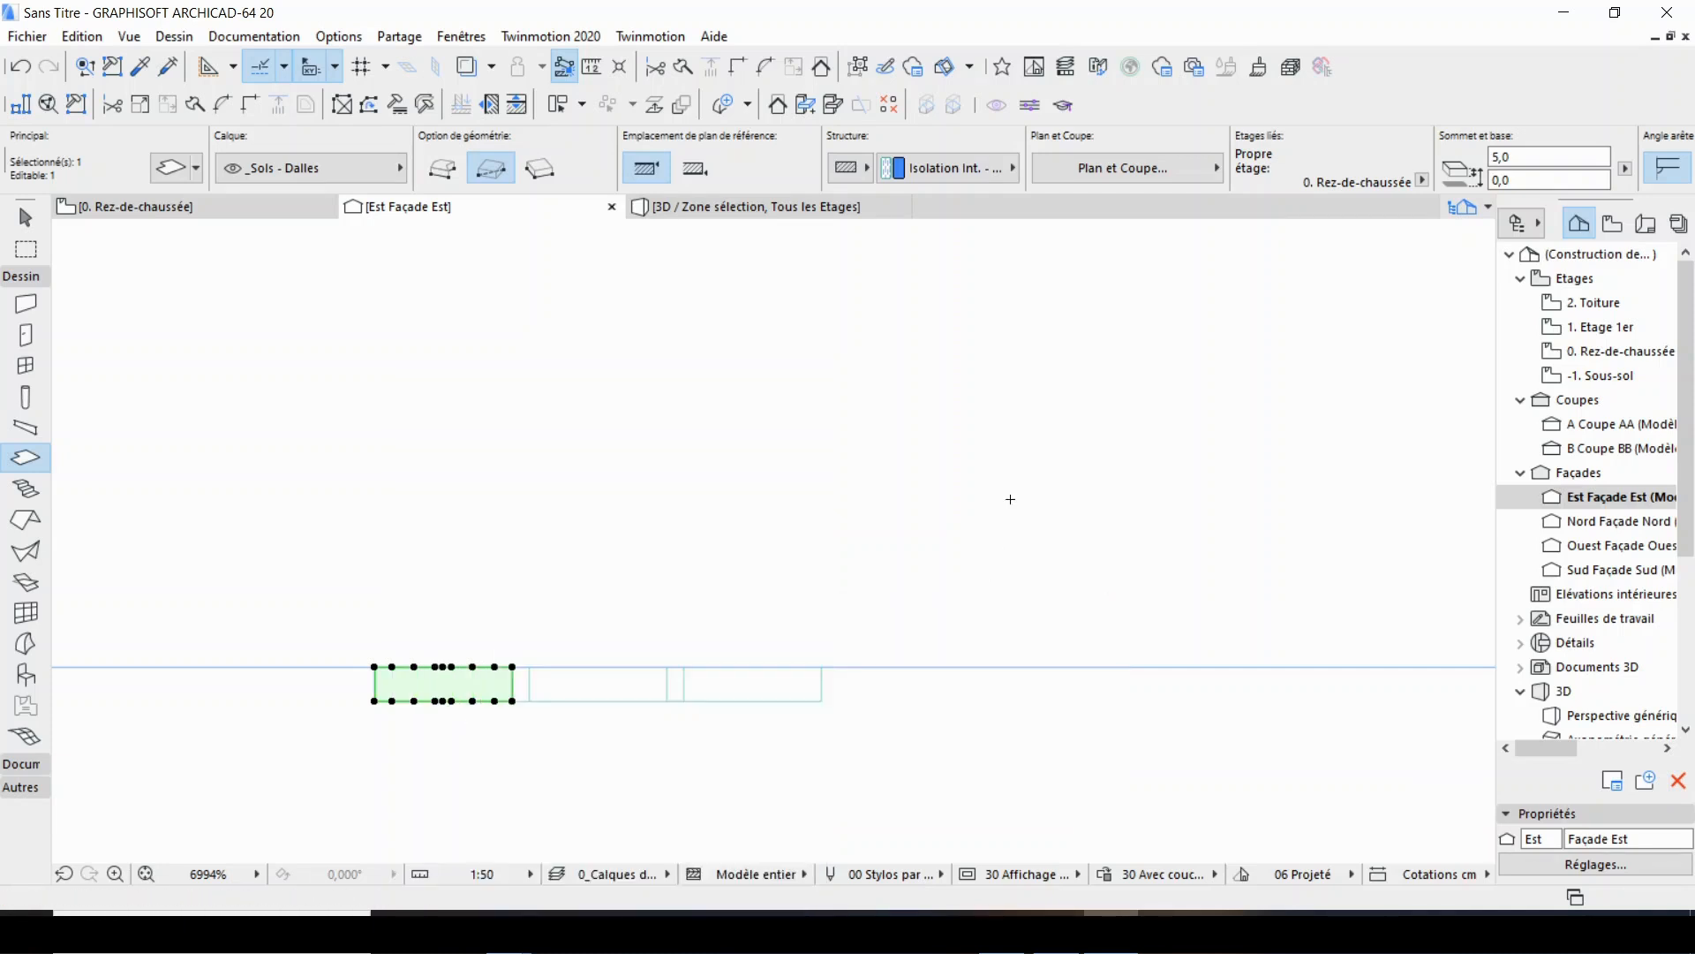
# Inspect the panel's end brick up close in the east elevation by selecting it again, and clear the selection.
pyautogui.scroll(2, 339, 741)
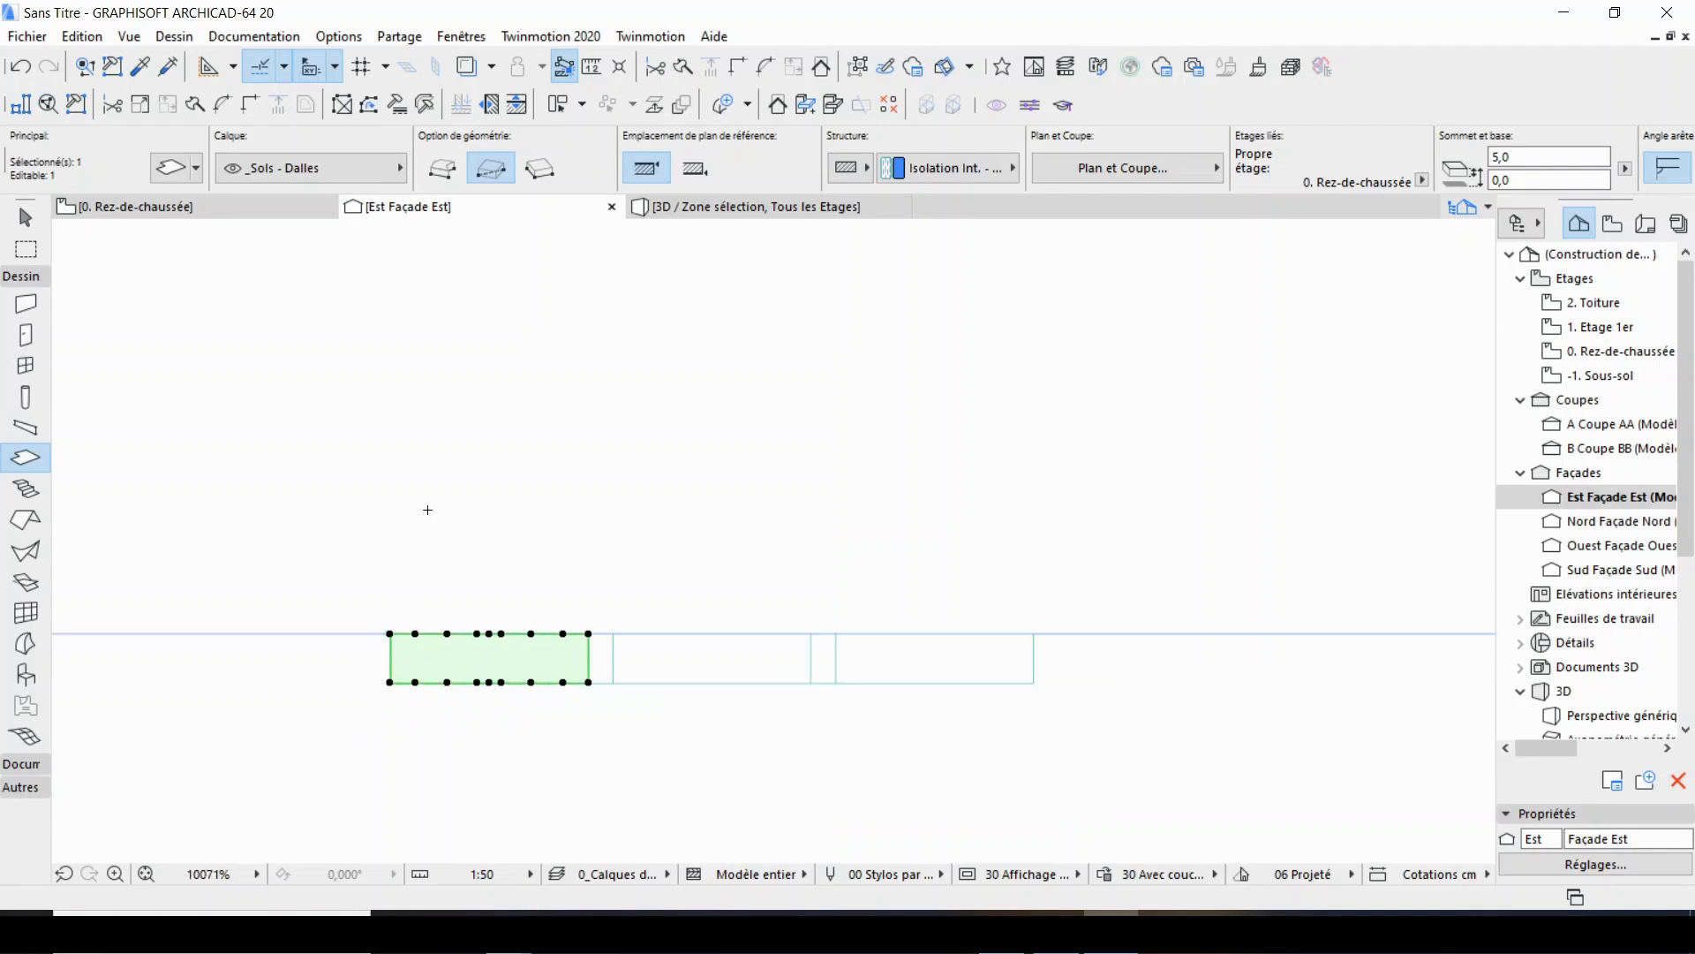
pyautogui.press('Escape')
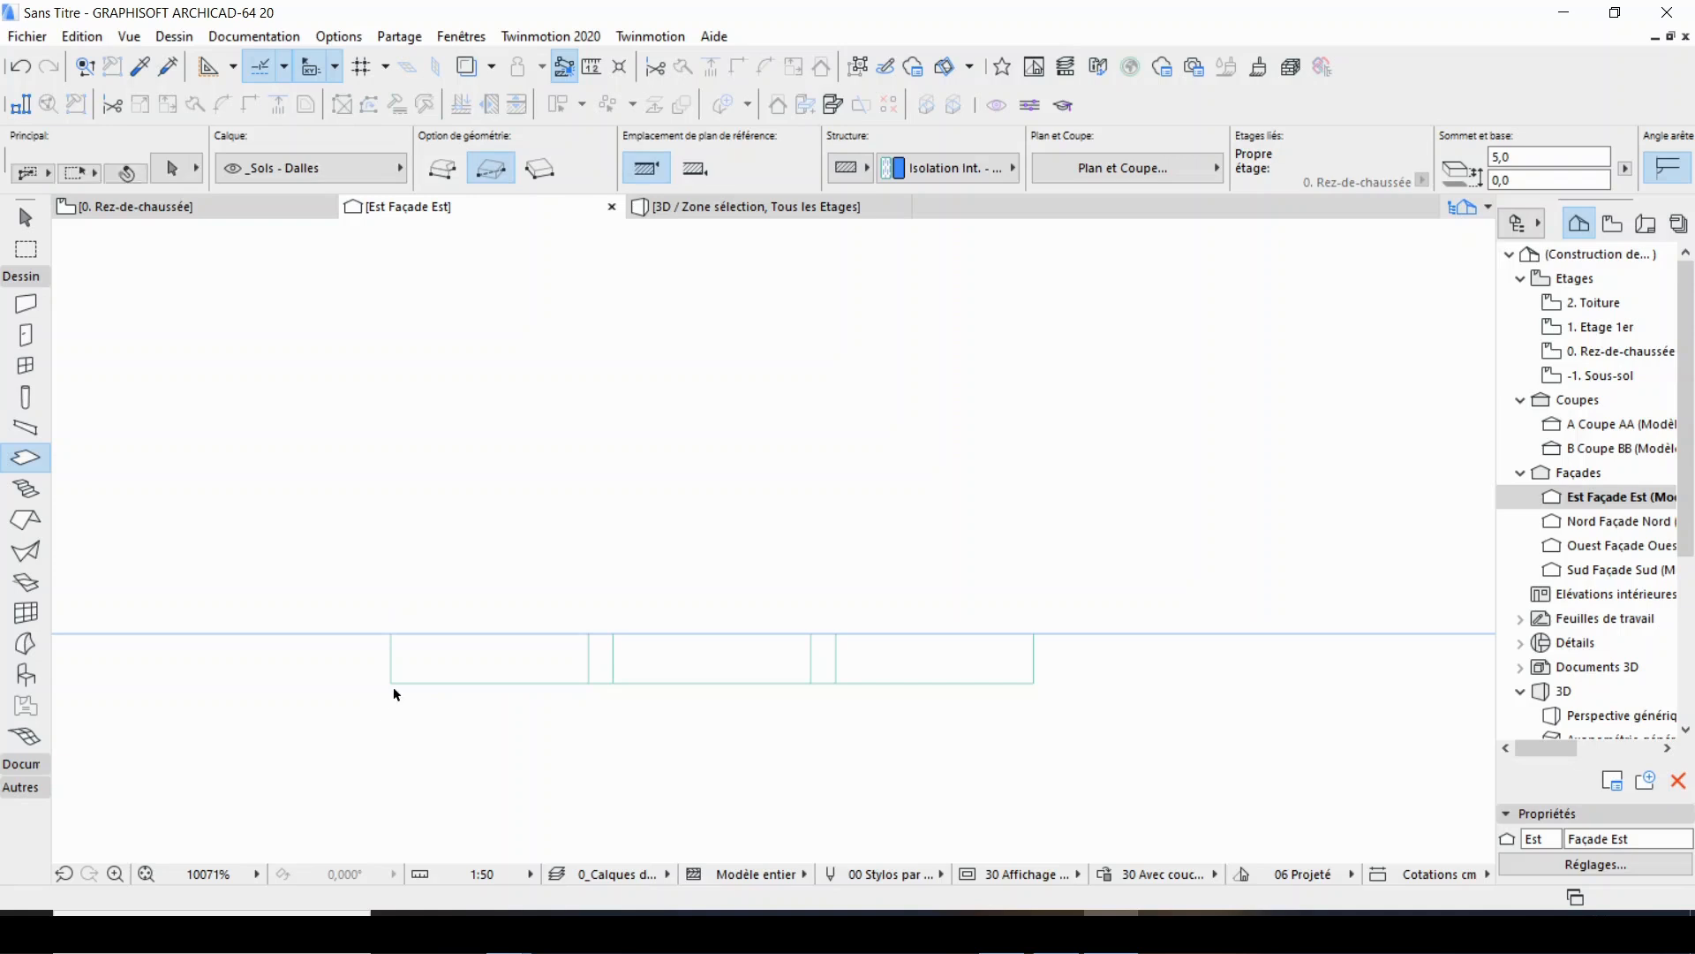
pyautogui.keyDown('shift'); pyautogui.click(391, 682); pyautogui.keyUp('shift')
pyautogui.press('Escape')
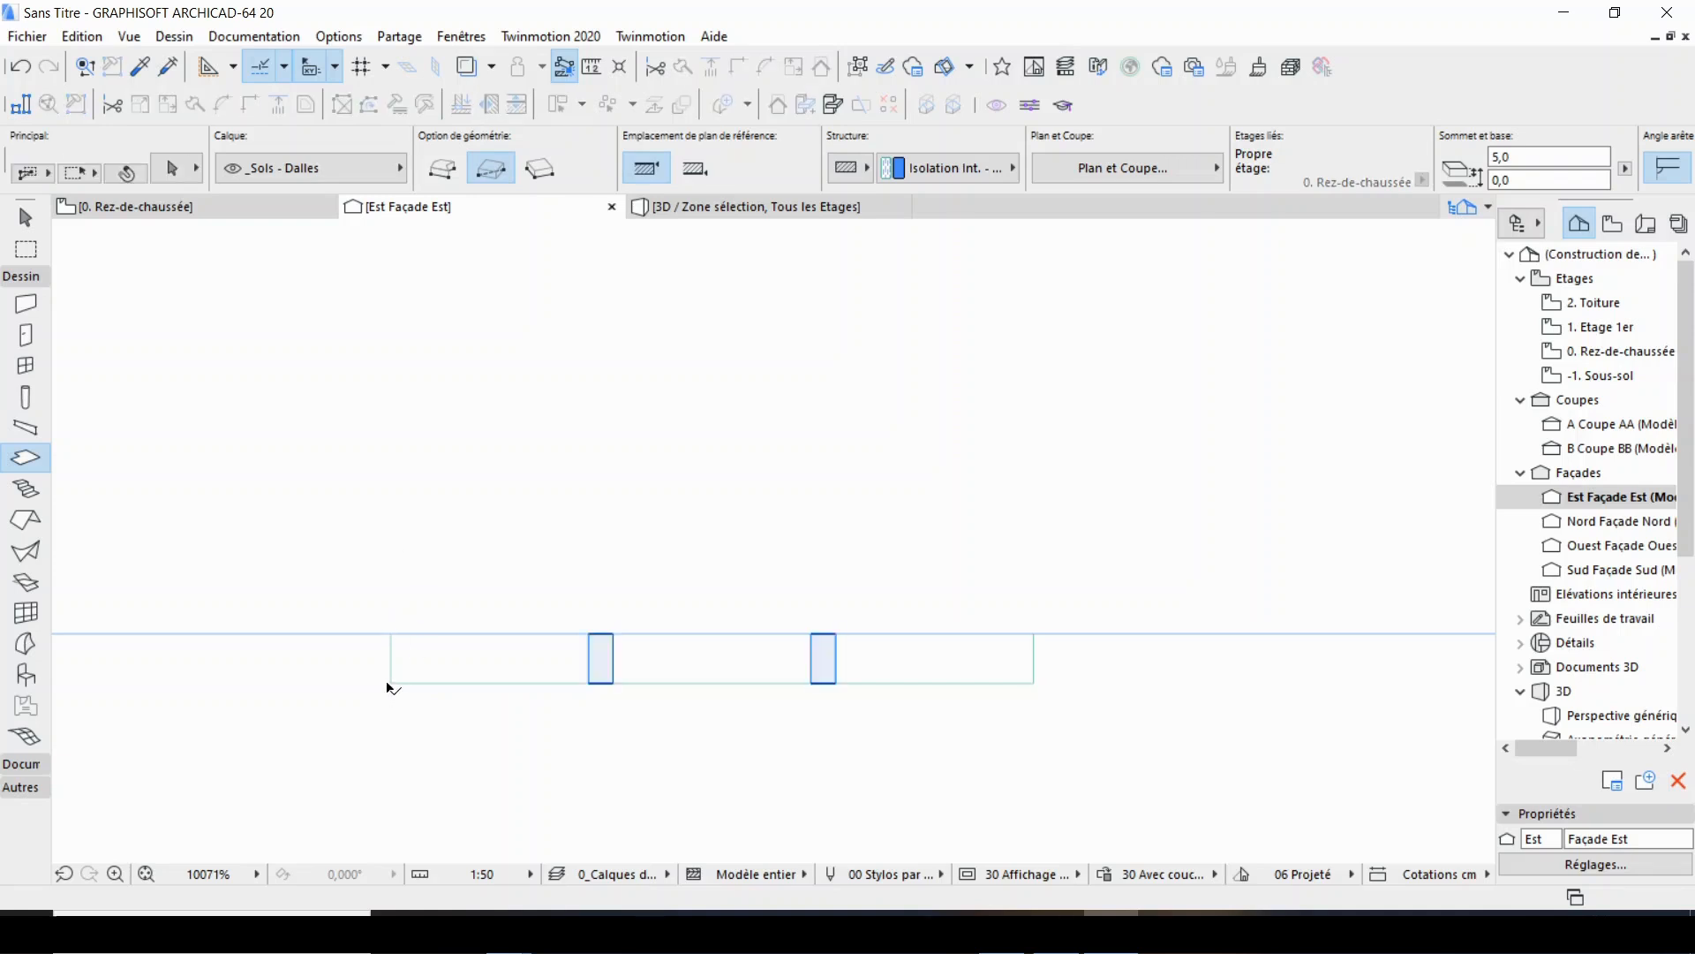
pyautogui.keyDown('shift'); pyautogui.click(393, 654); pyautogui.keyUp('shift')
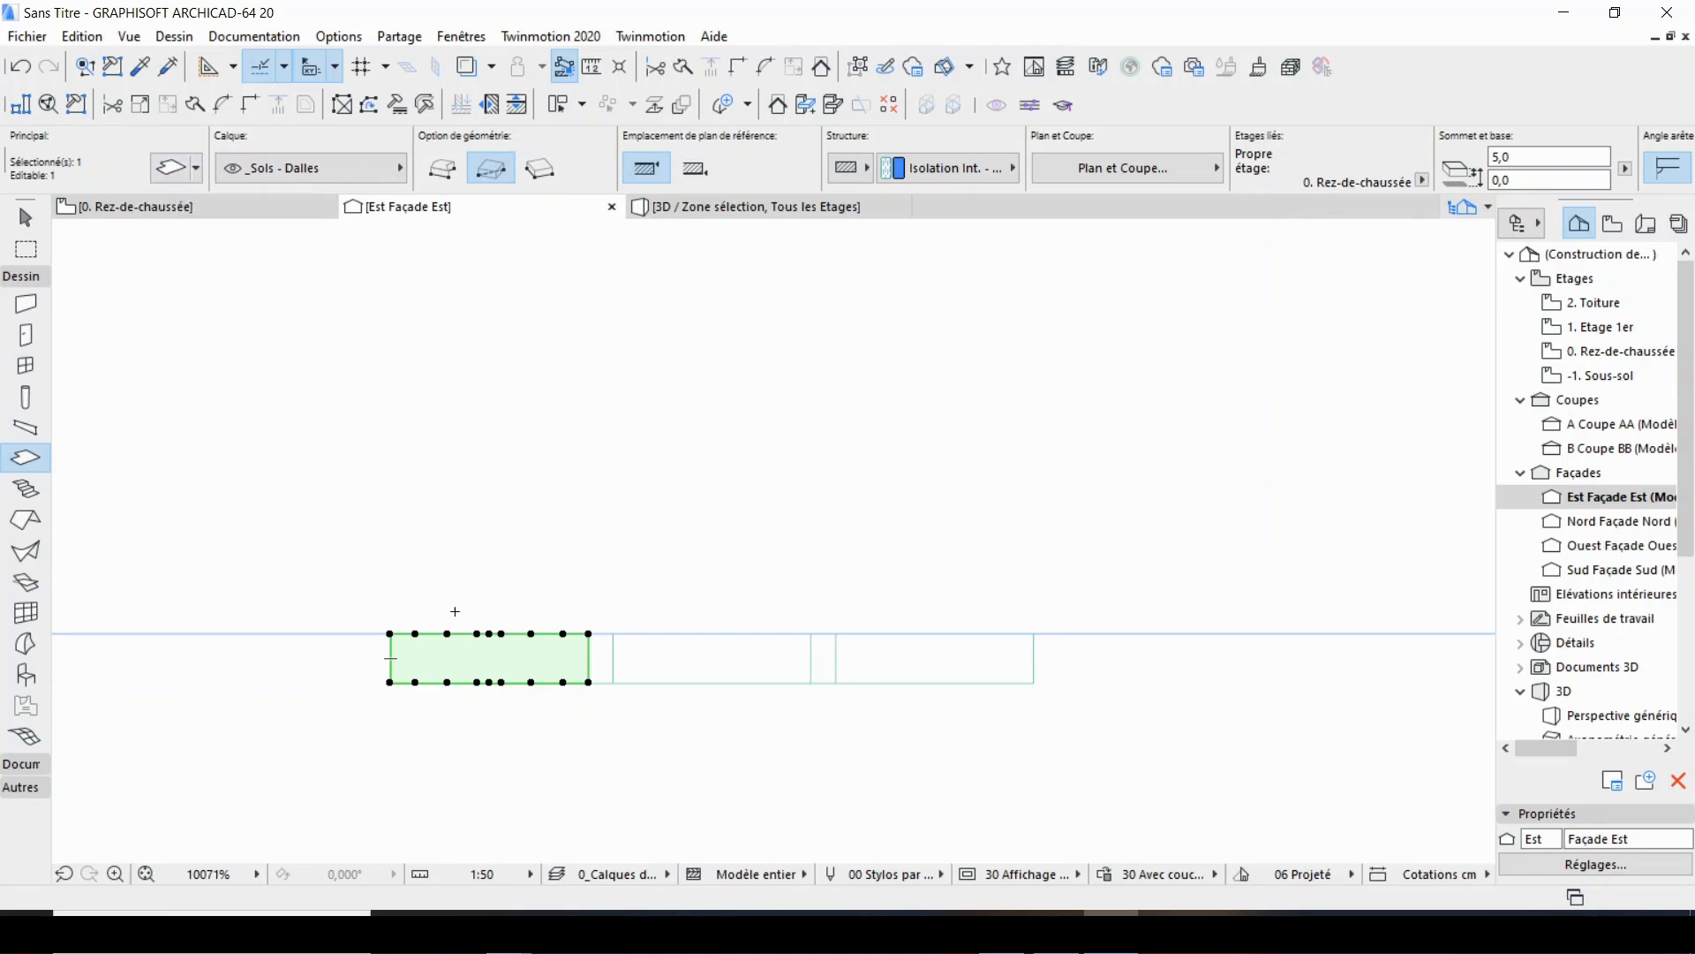
pyautogui.press('Escape')
# Return to the ground floor plan and draw a rectangular selection area around the whole perforated brick panel.
pyautogui.click(159, 206)
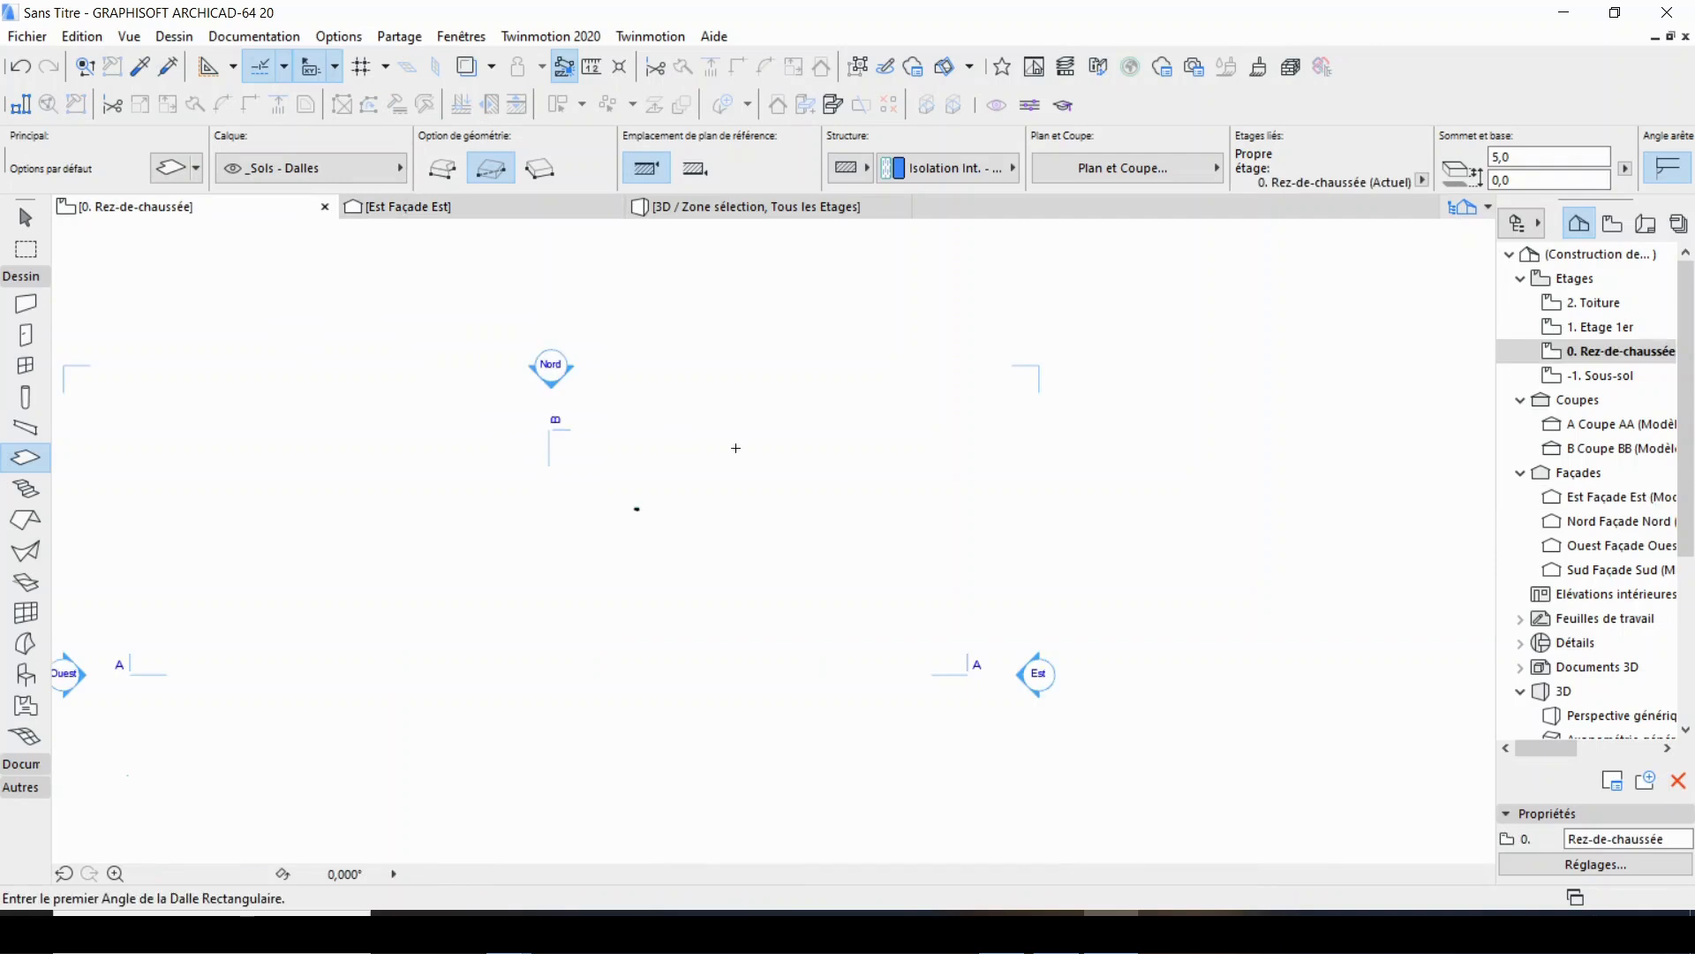
pyautogui.scroll(10, 645, 529)
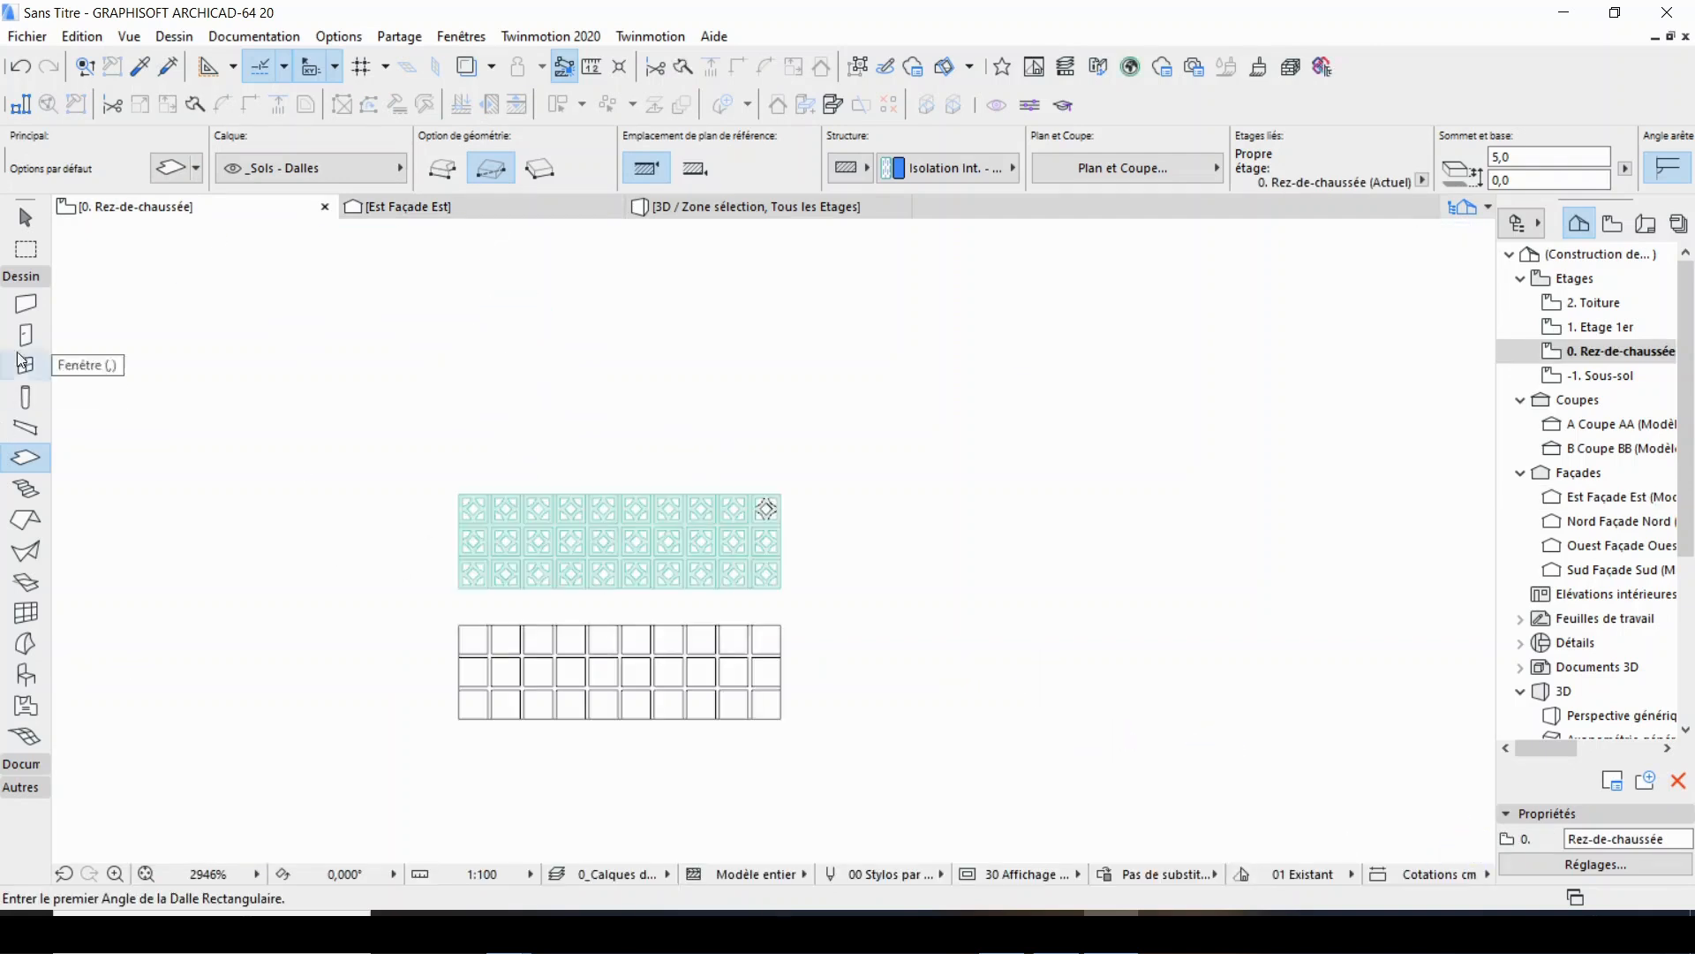
pyautogui.click(25, 249)
pyautogui.click(431, 475)
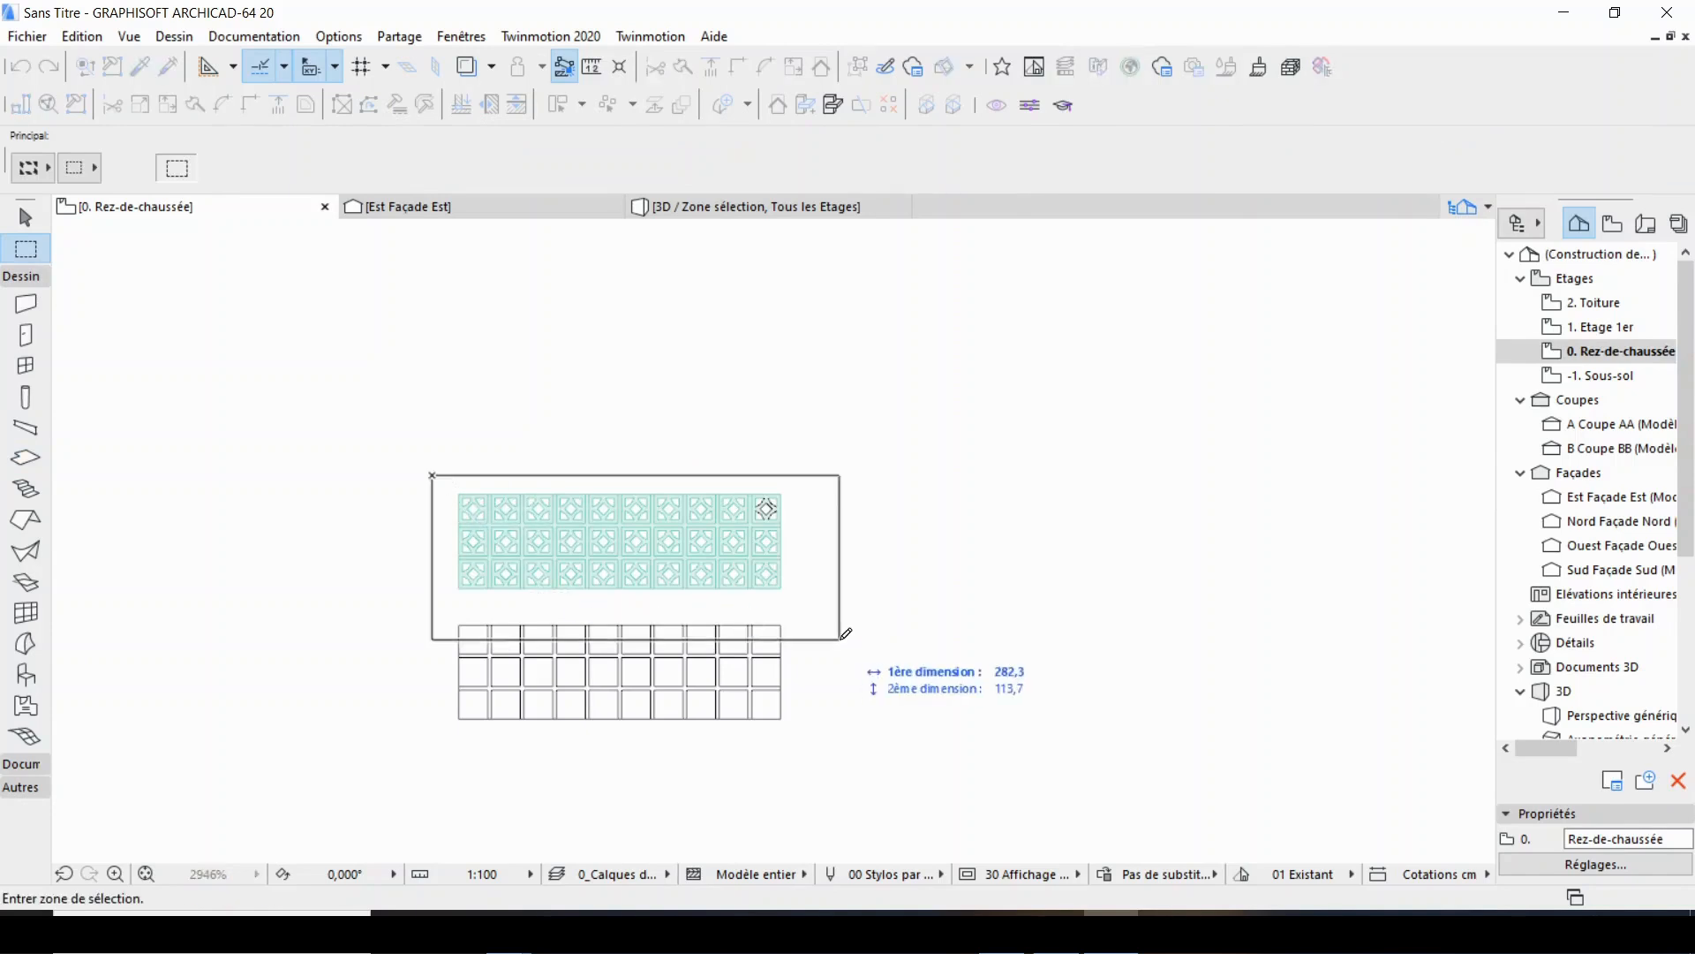
pyautogui.click(812, 615)
# Select all brick and joint slabs inside the selection area and convert the selection into morph shapes (forme(s)).
pyautogui.click(25, 457)
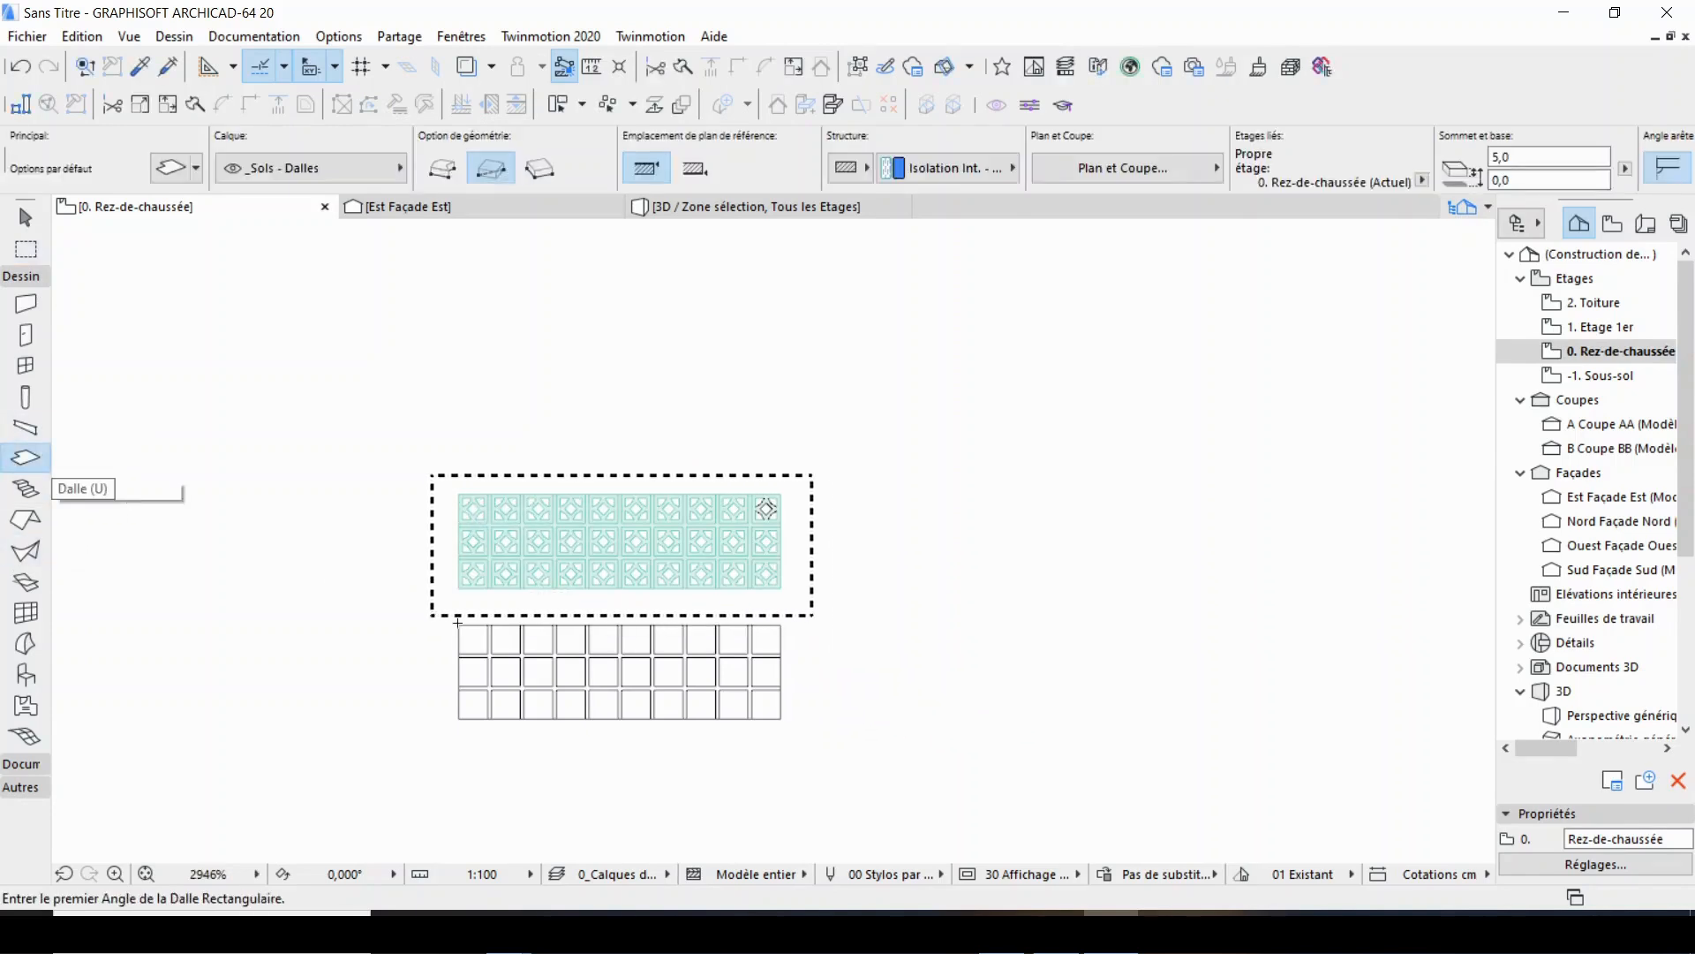
pyautogui.hotkey('ctrl', 'a')
pyautogui.scroll(4, 468, 501)
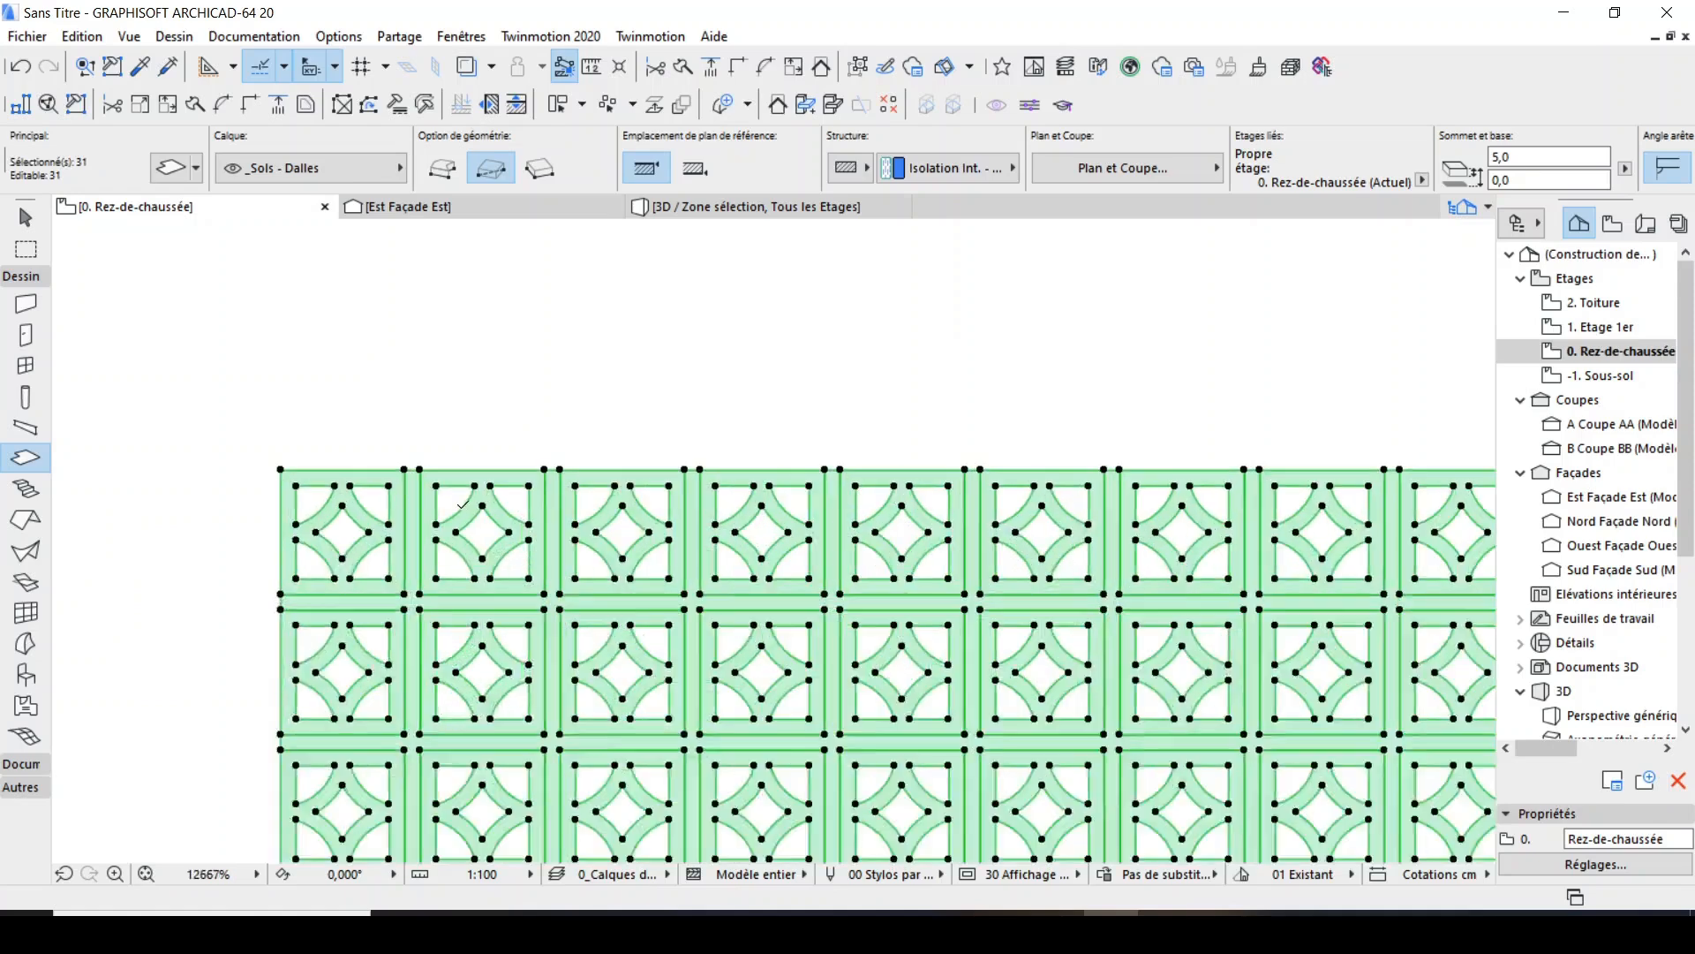
pyautogui.scroll(-3, 463, 504)
pyautogui.rightClick(425, 359)
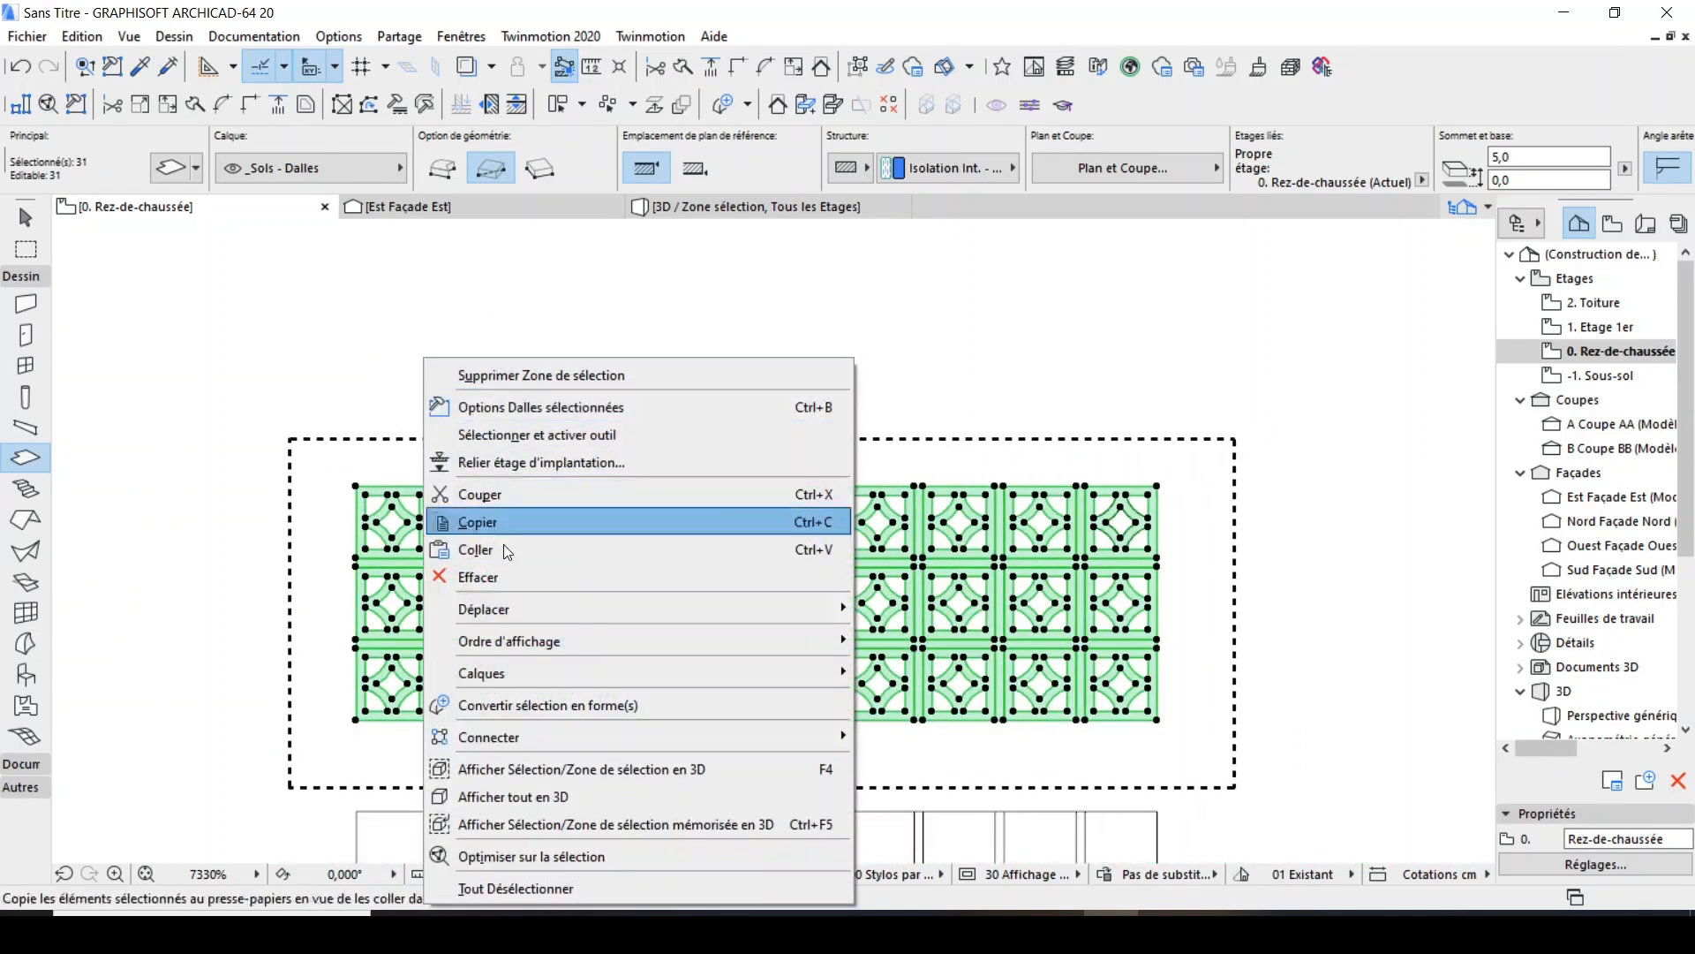
pyautogui.click(768, 704)
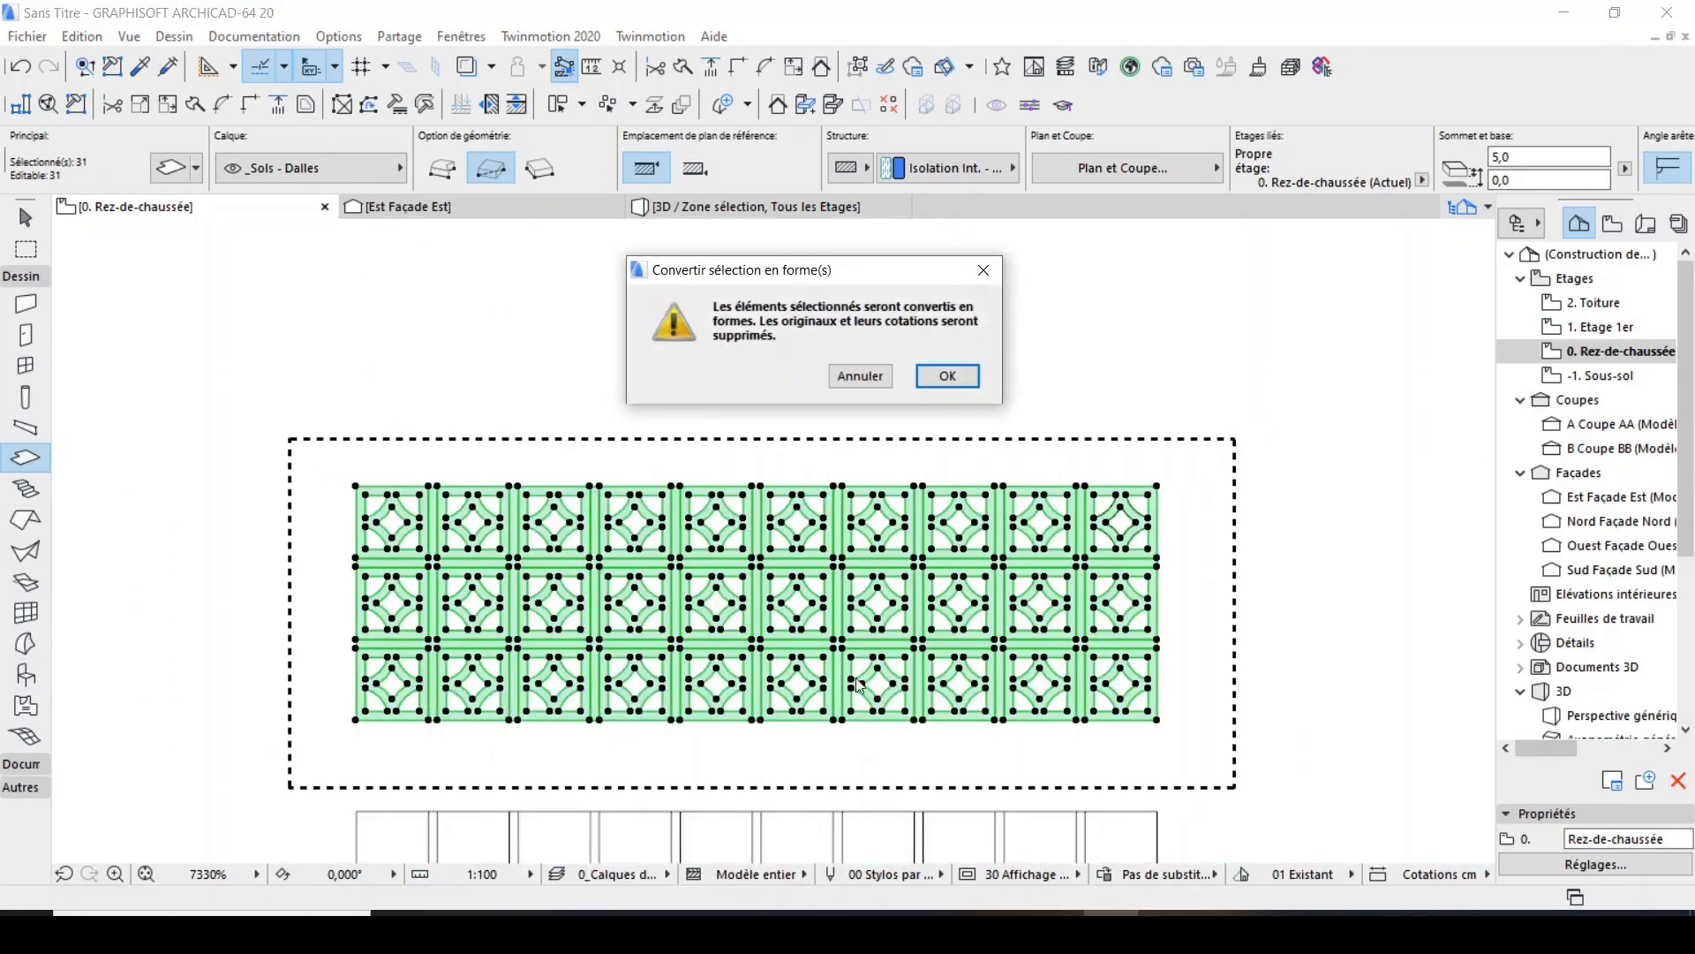
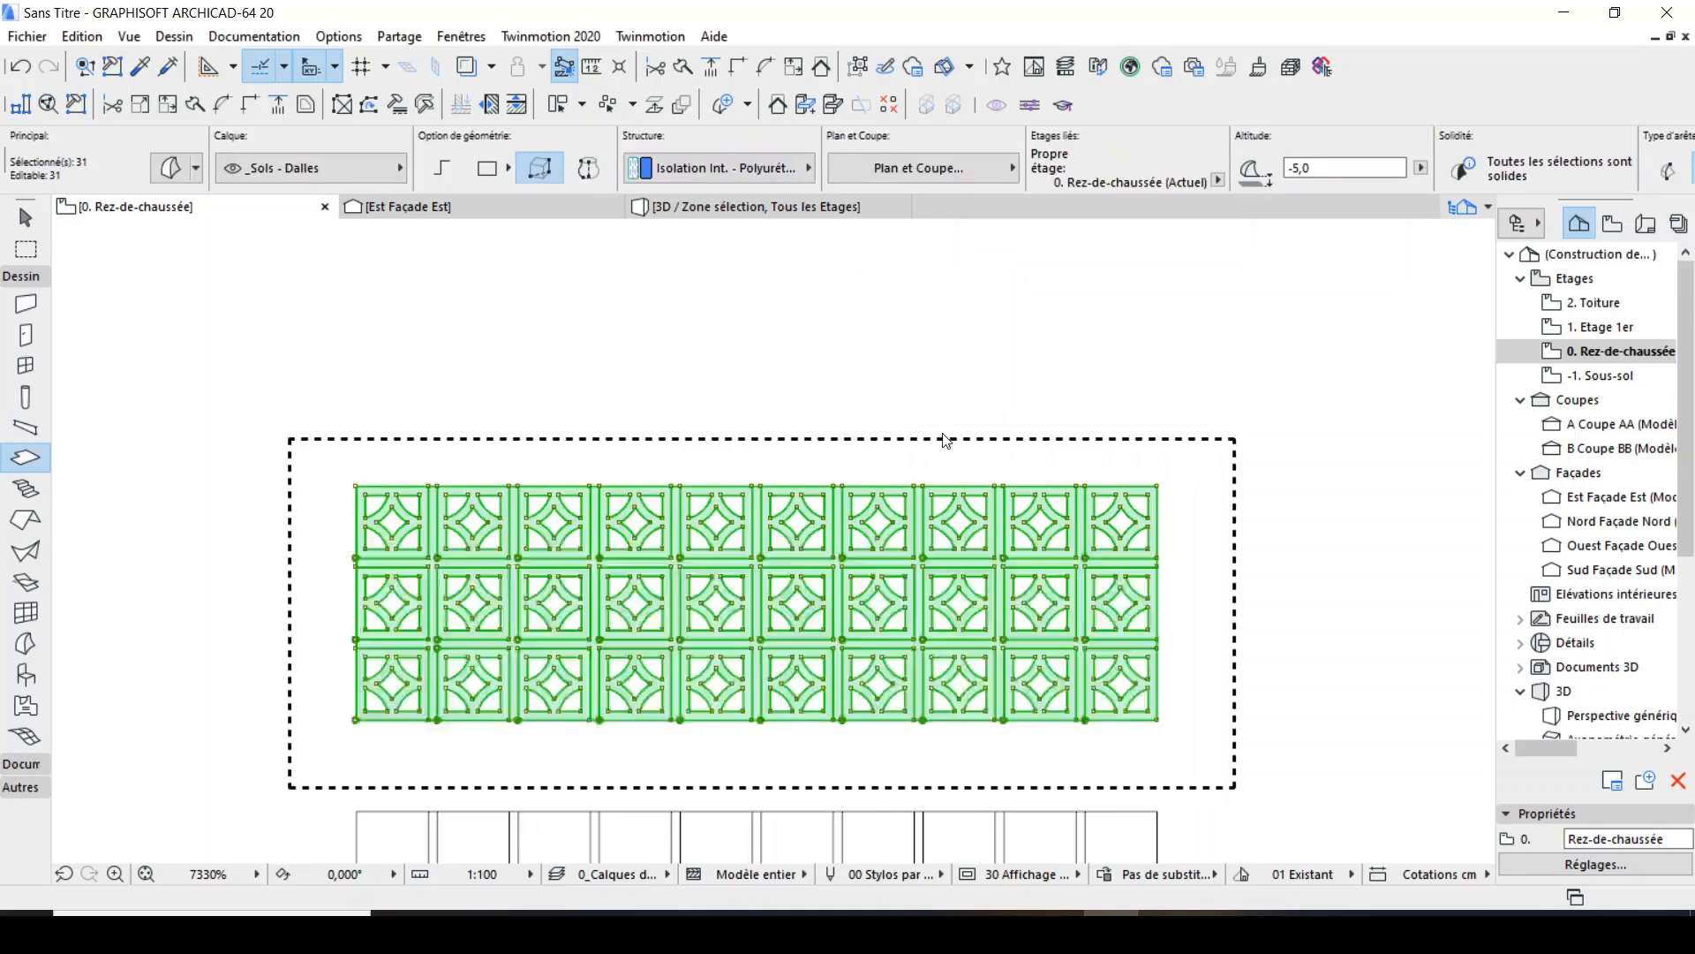
# Clear the selection of the converted shapes in the ground floor plan and switch to the east elevation.
pyautogui.press('Escape')
pyautogui.hotkey('ctrl', 'a')
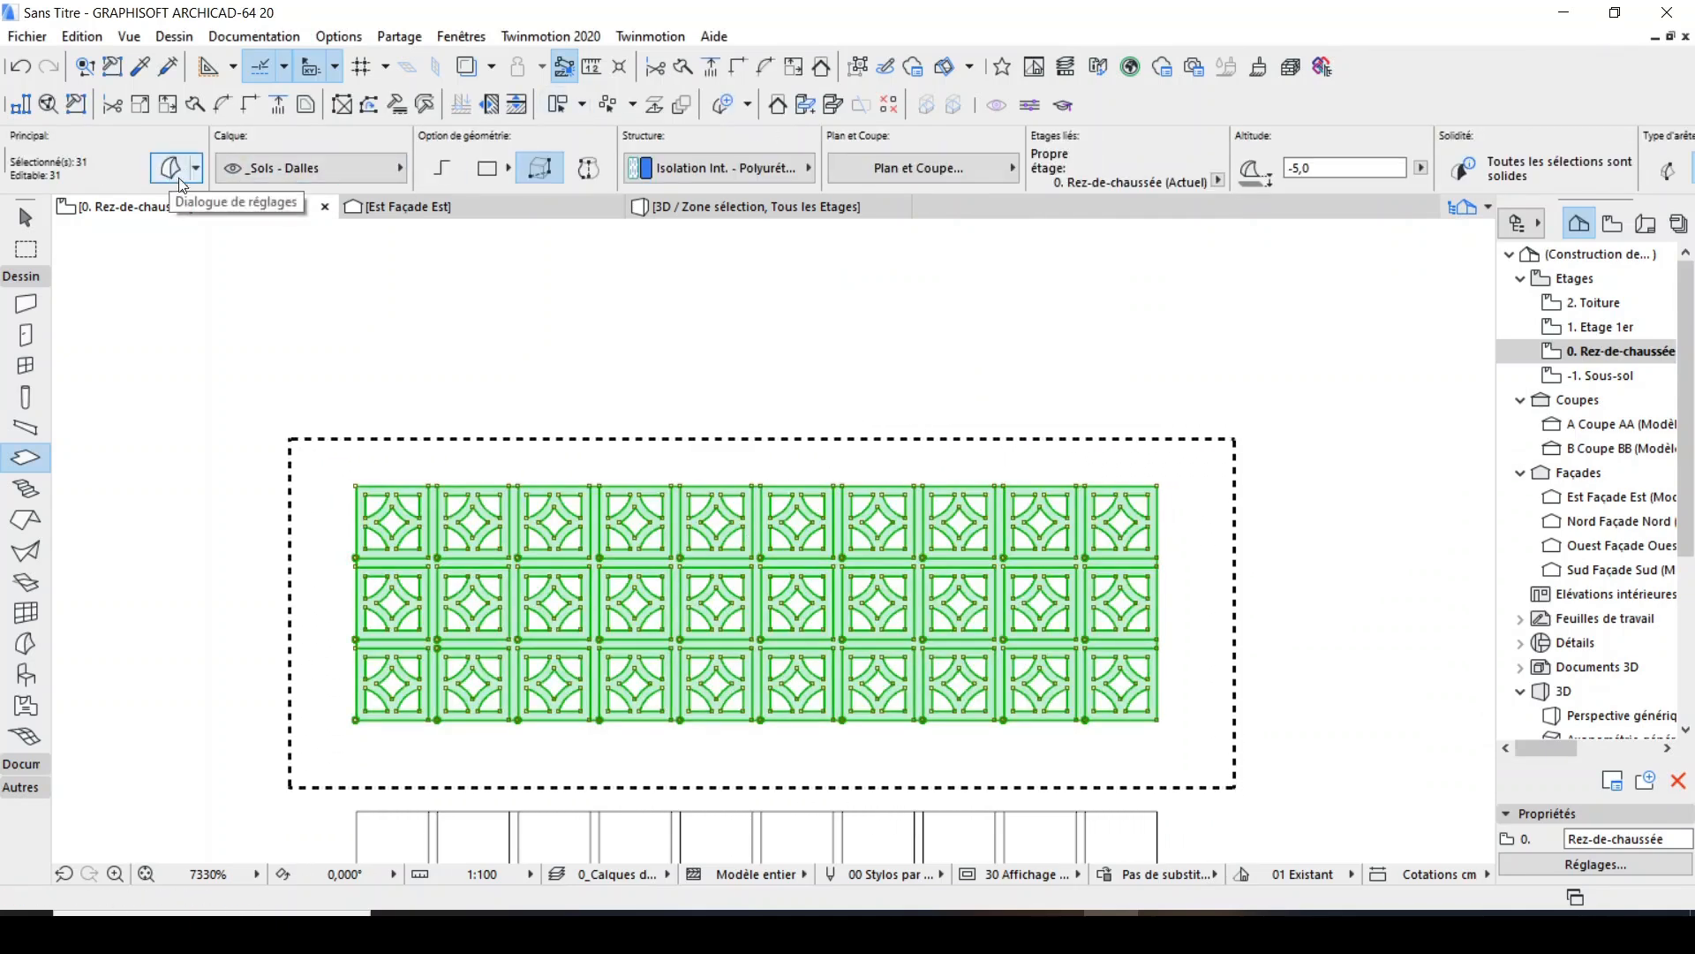
pyautogui.press('Escape')
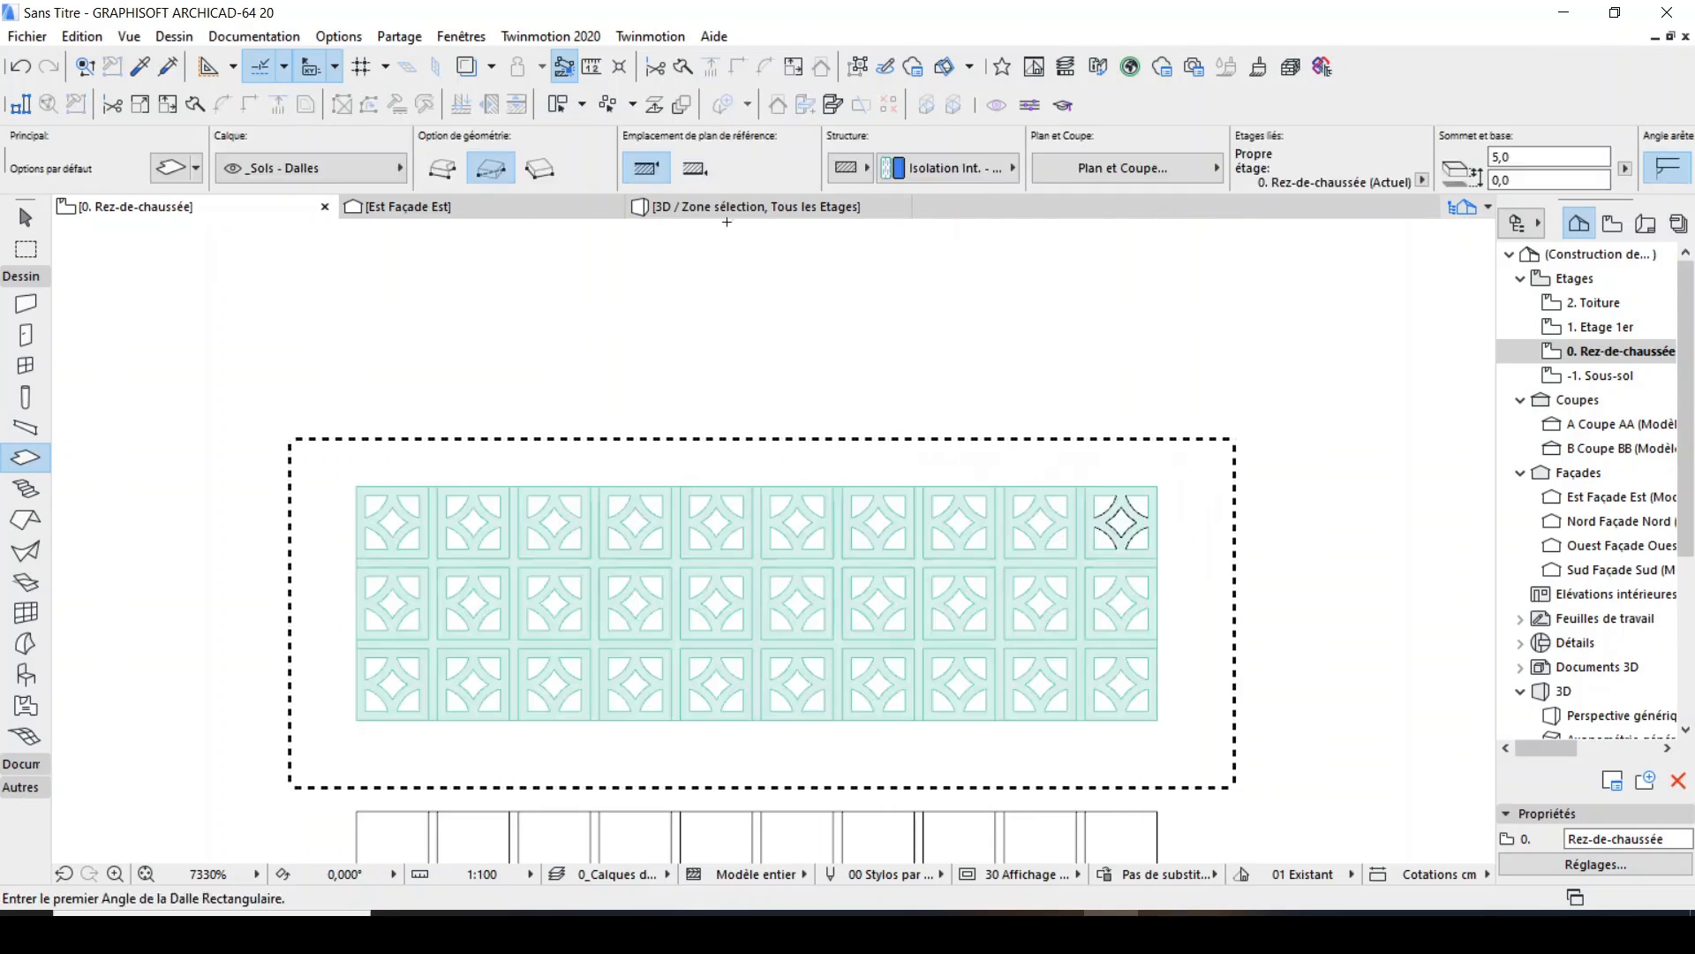
pyautogui.click(487, 213)
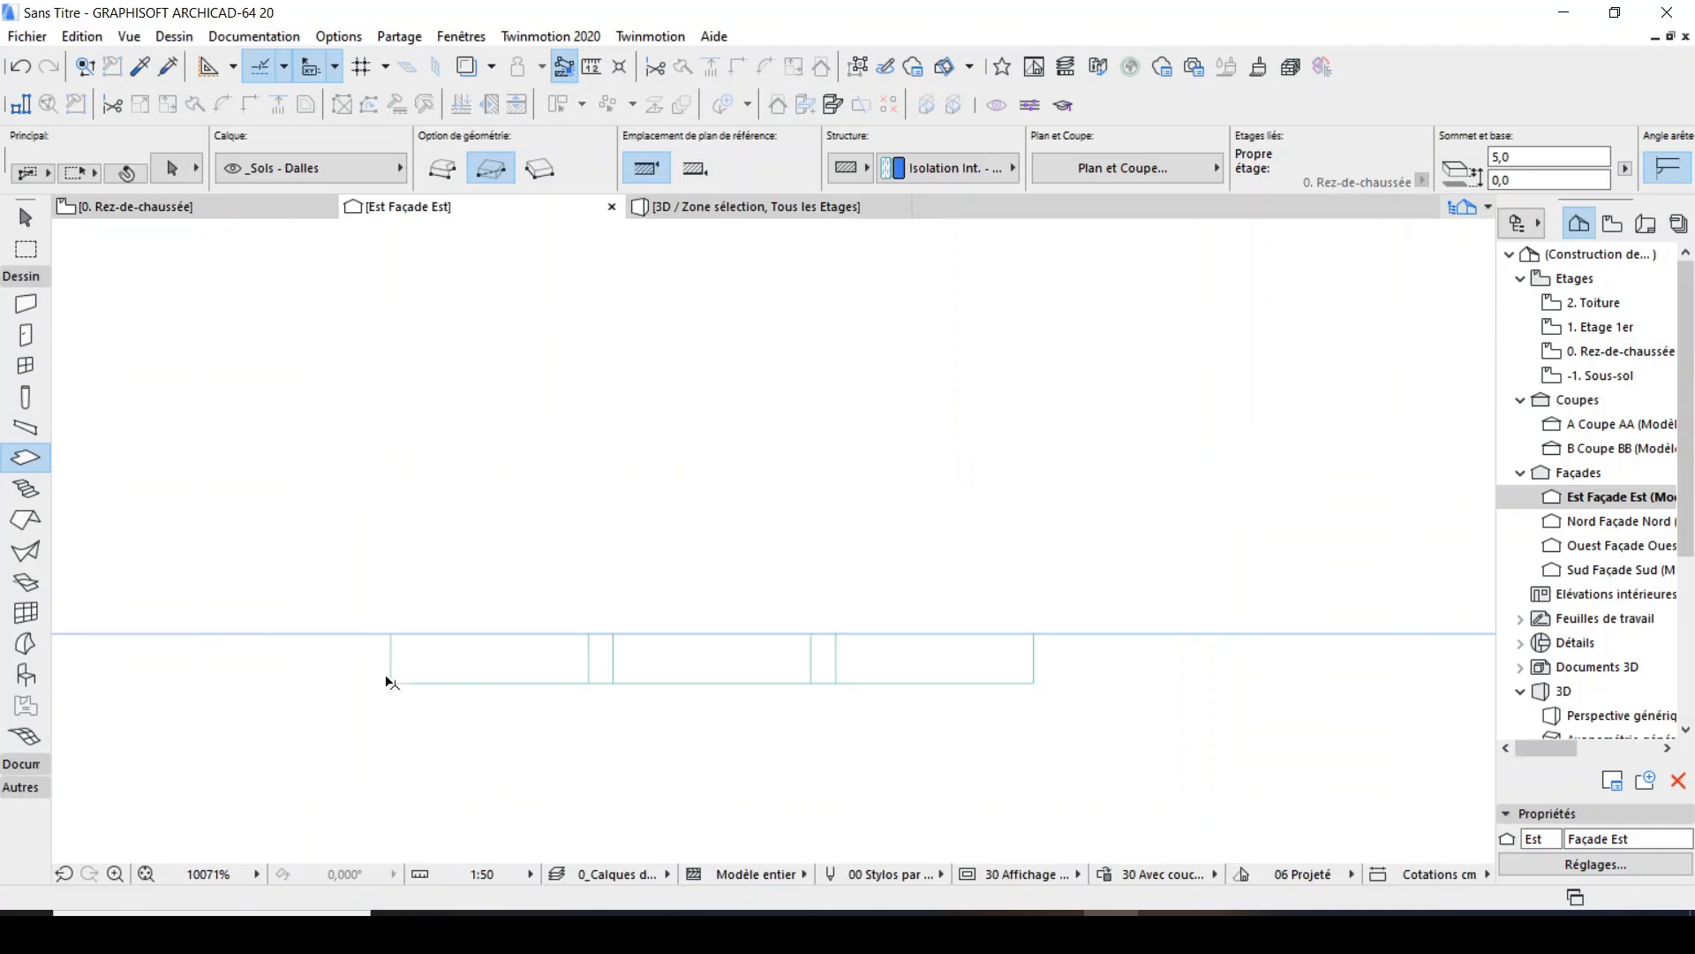
# Toggle group suspension and select the complete brick panel in the east elevation from its outer lower corner.
pyautogui.hotkey('ctrl', 'a')
pyautogui.press('Escape')
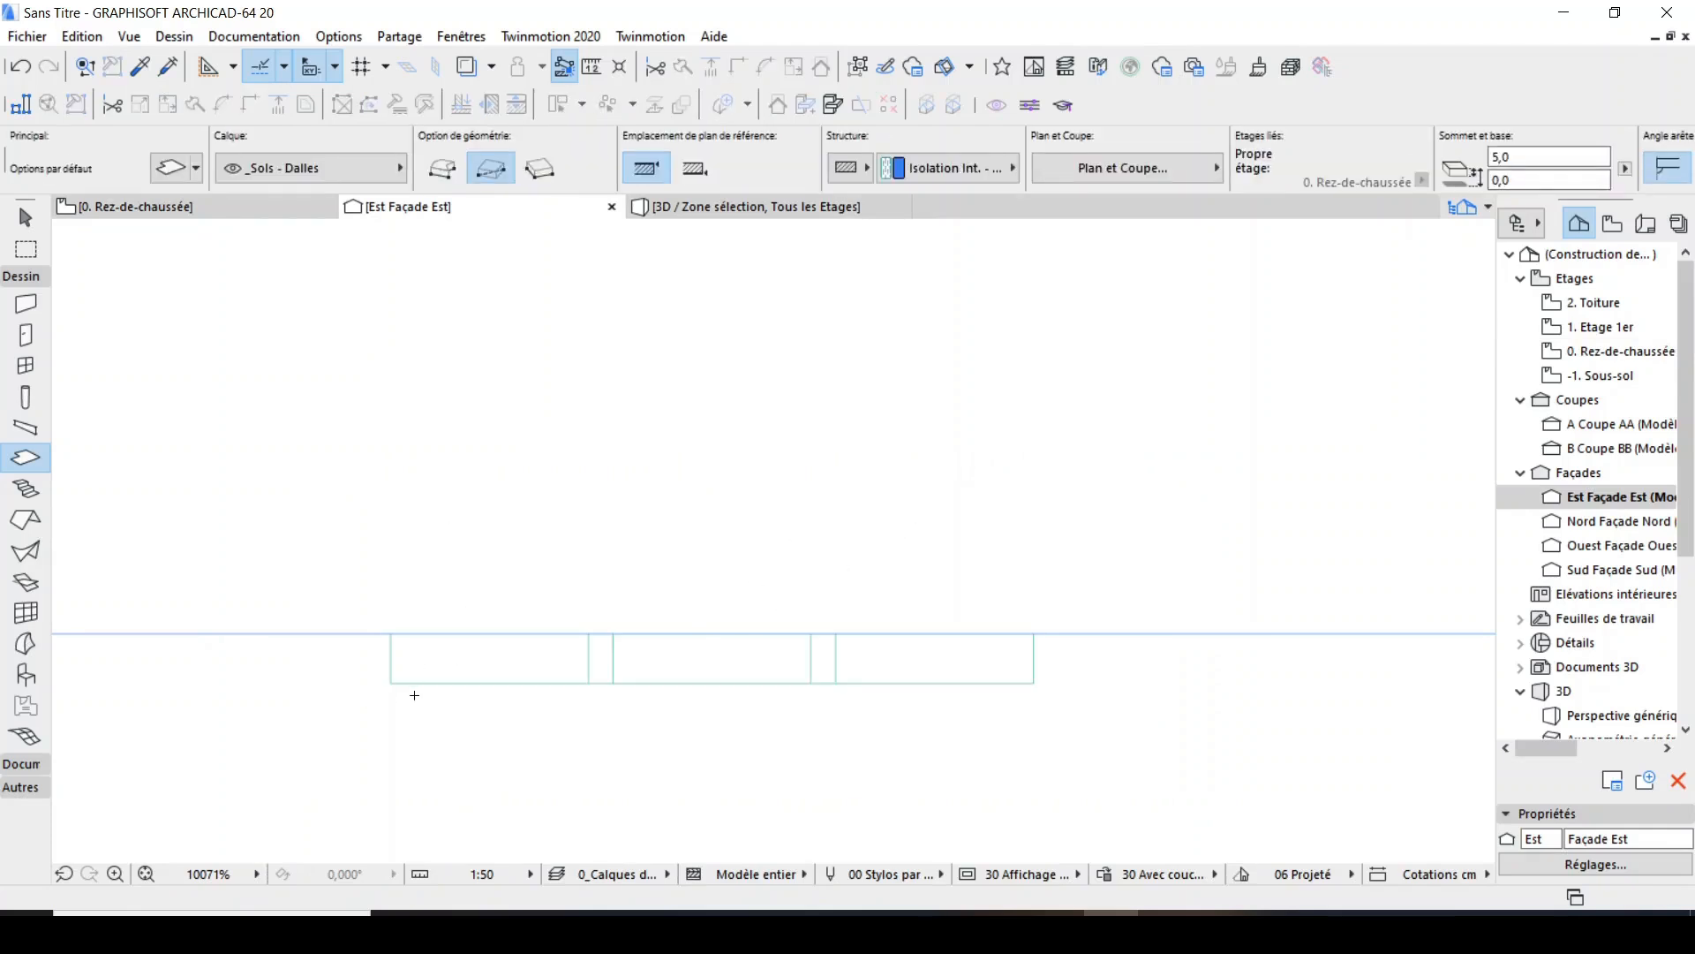
pyautogui.click(852, 66)
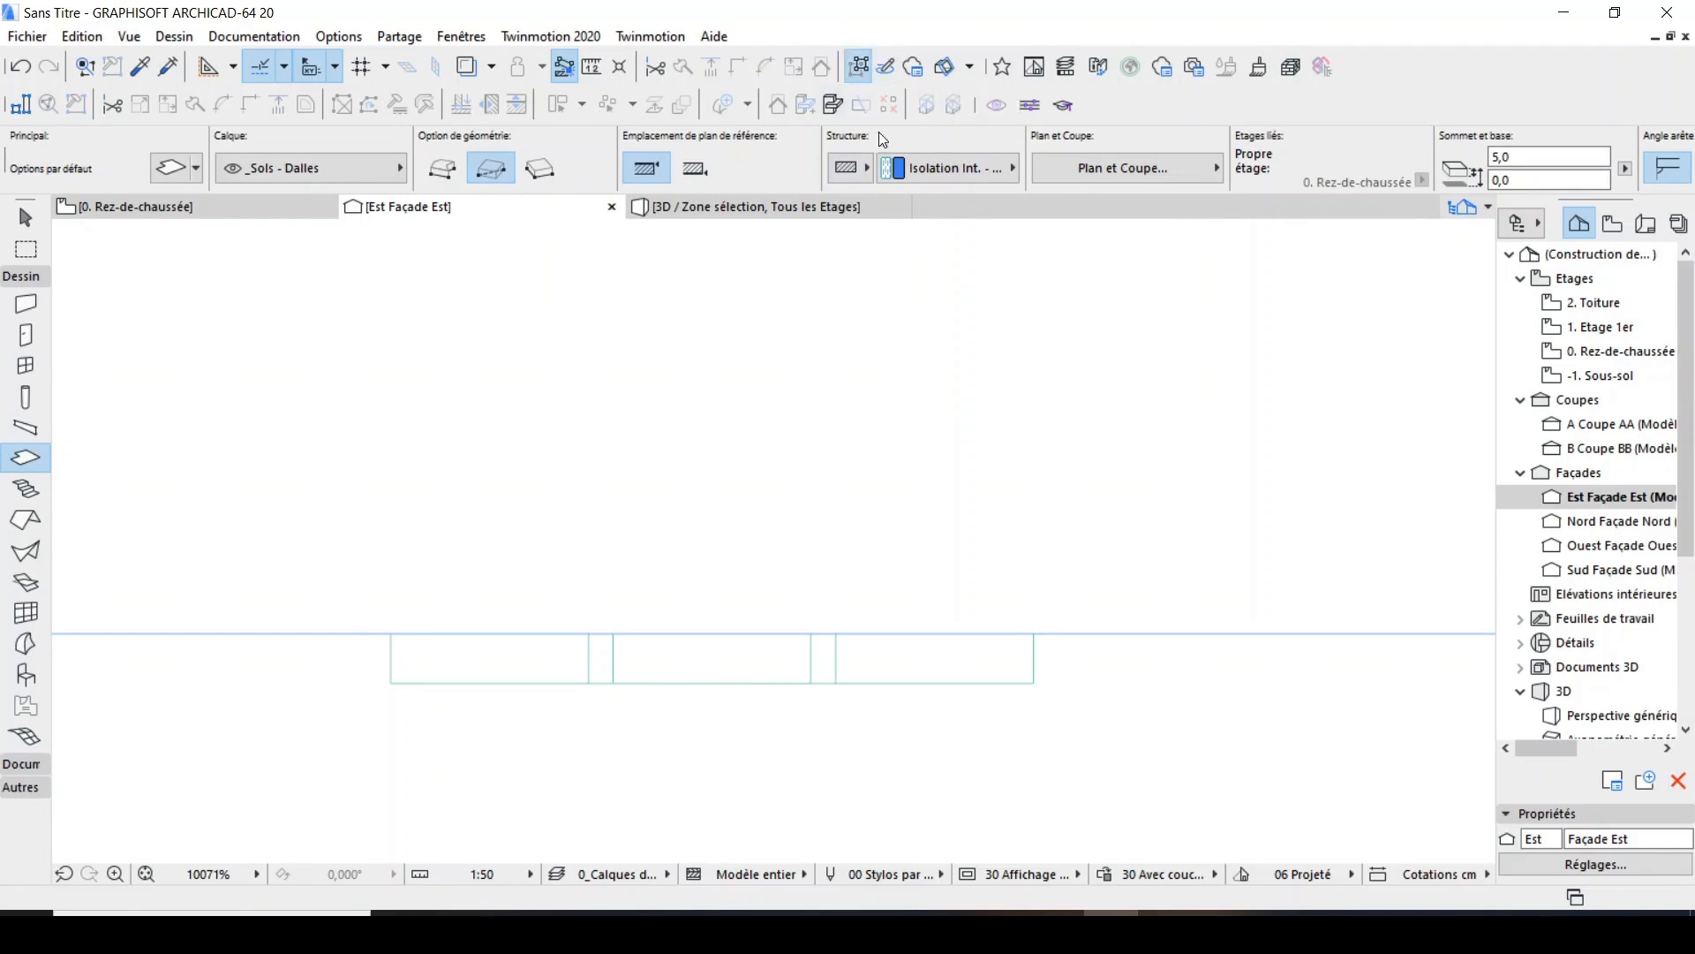
pyautogui.click(856, 65)
pyautogui.keyDown('shift'); pyautogui.click(389, 683); pyautogui.keyUp('shift')
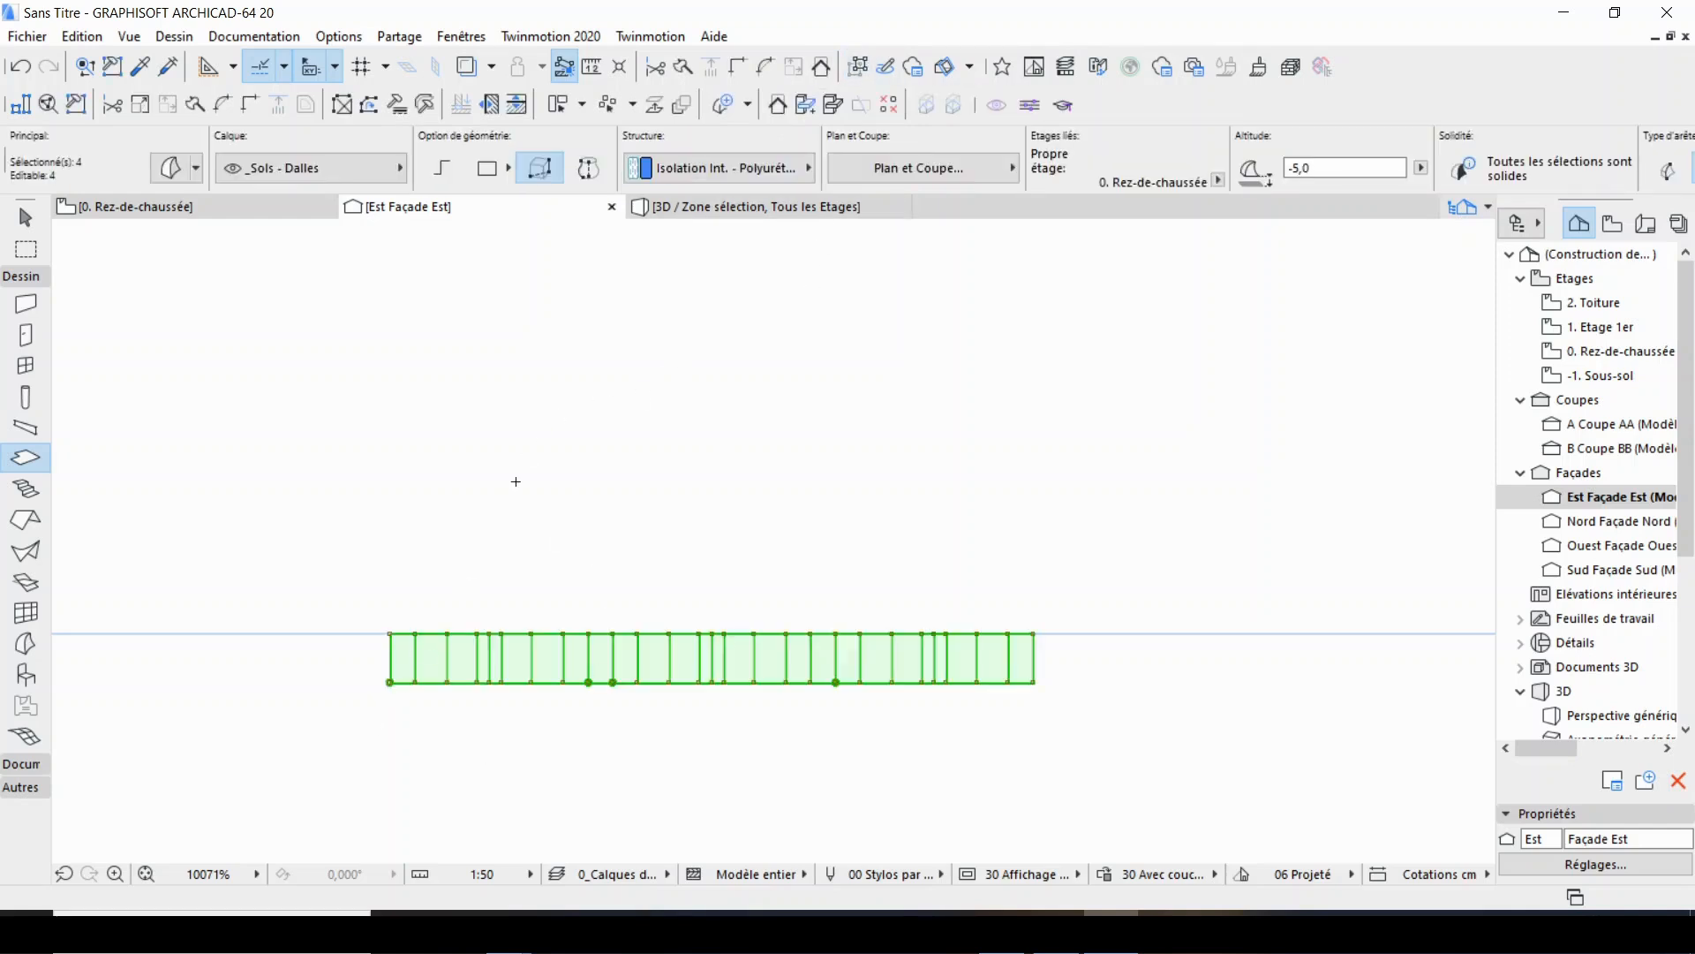
pyautogui.scroll(-3, 776, 483)
pyautogui.scroll(4, 793, 537)
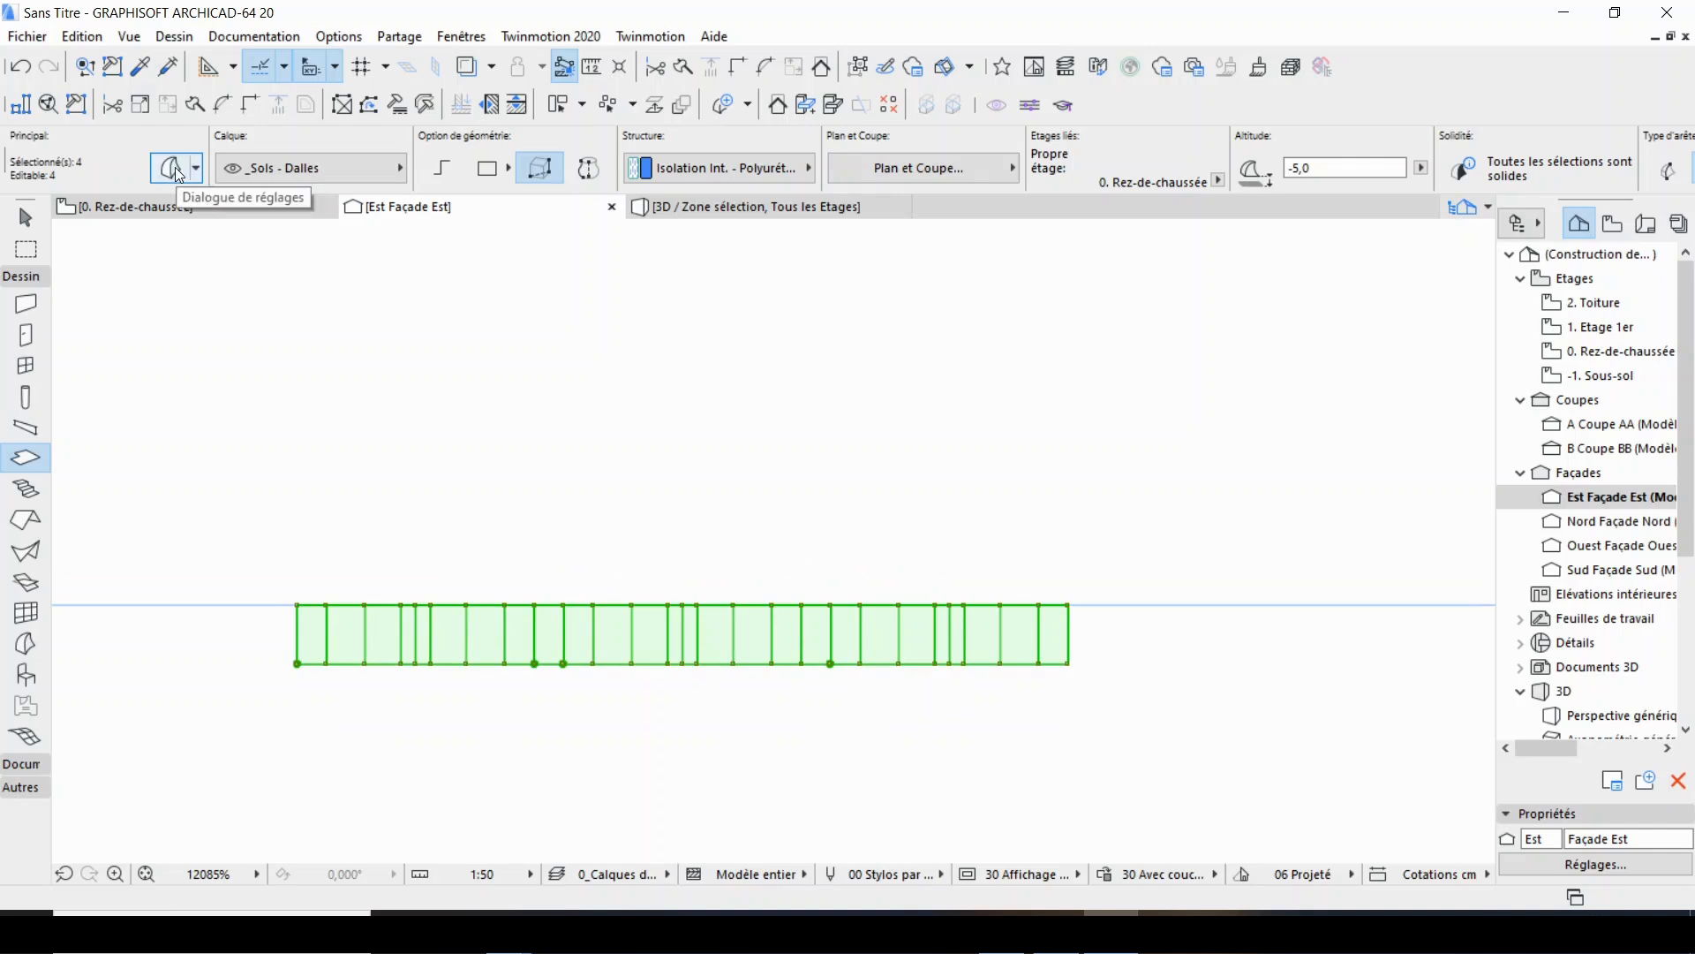
# Rotate the selected panel 90° counterclockwise about its outer lower corner so that it stands upright.
pyautogui.rightClick(276, 388)
pyautogui.click(240, 388)
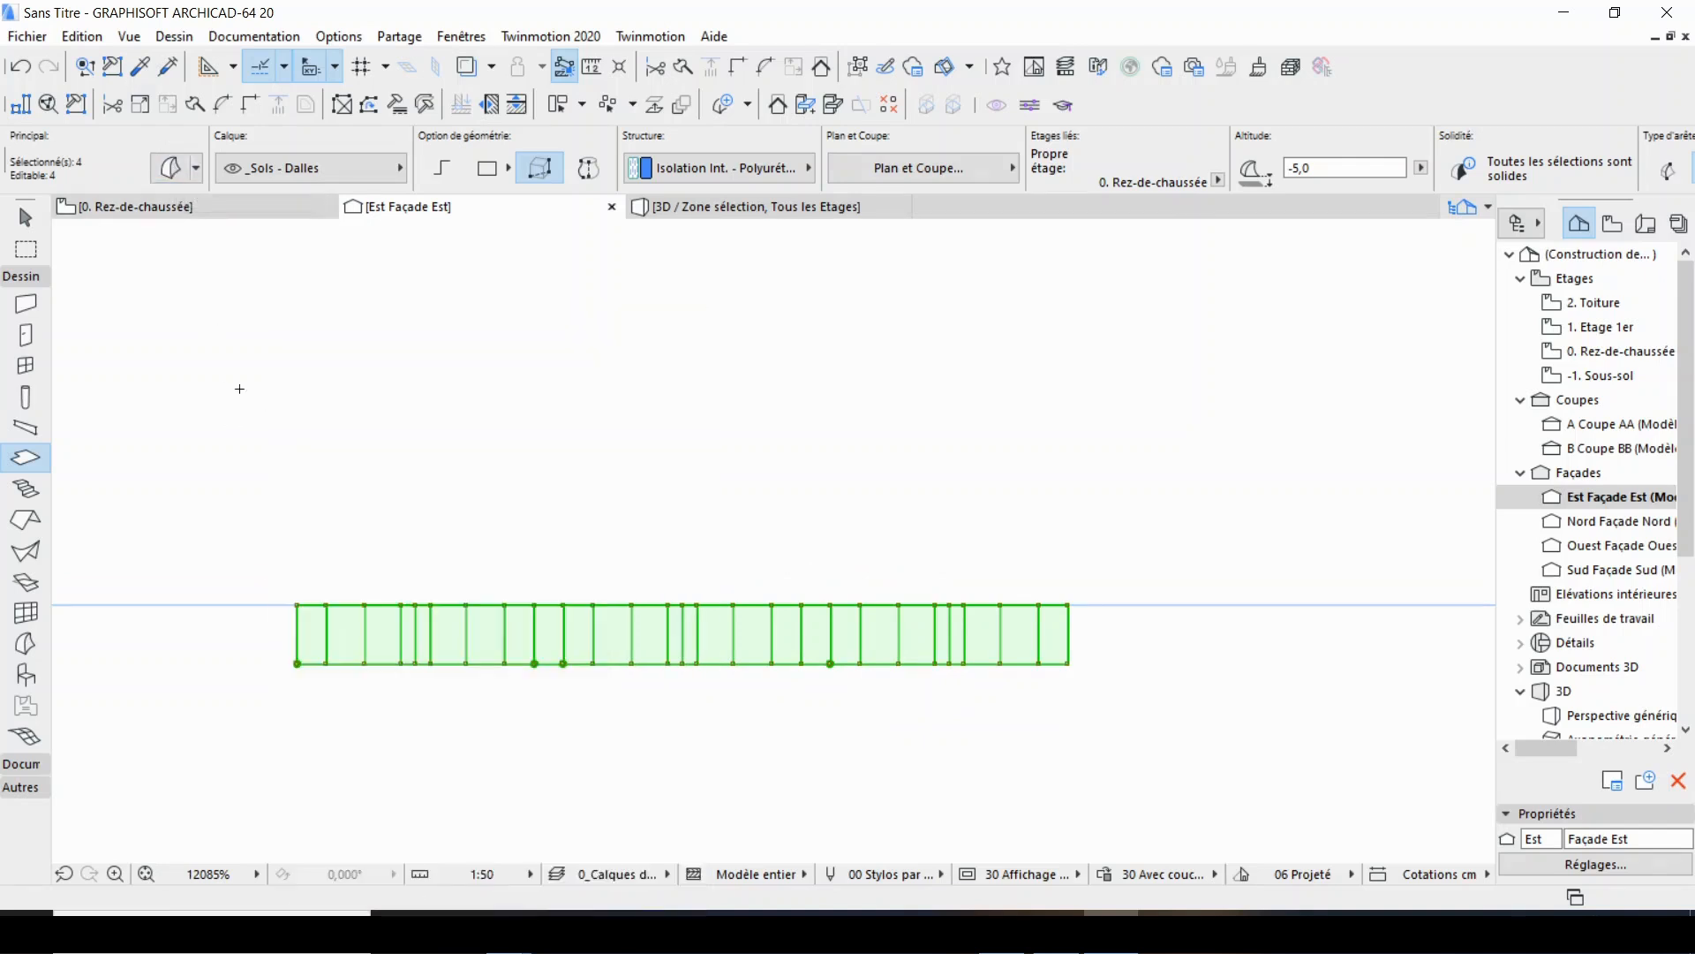
pyautogui.rightClick(340, 318)
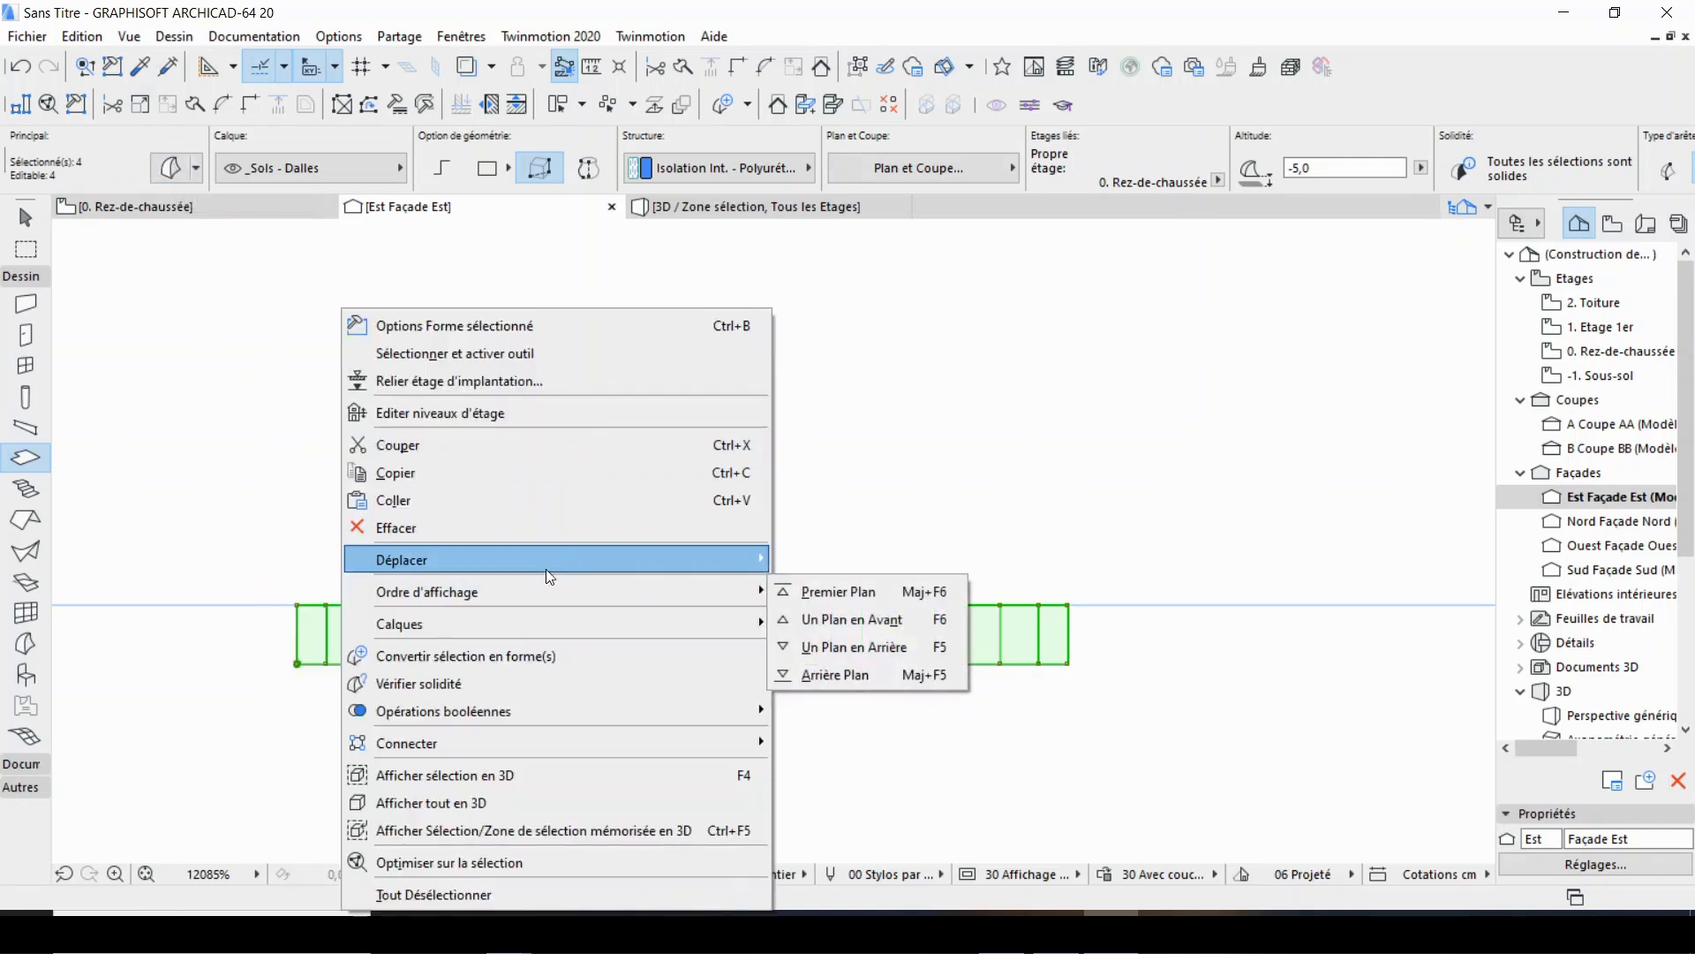
pyautogui.moveTo(699, 560)
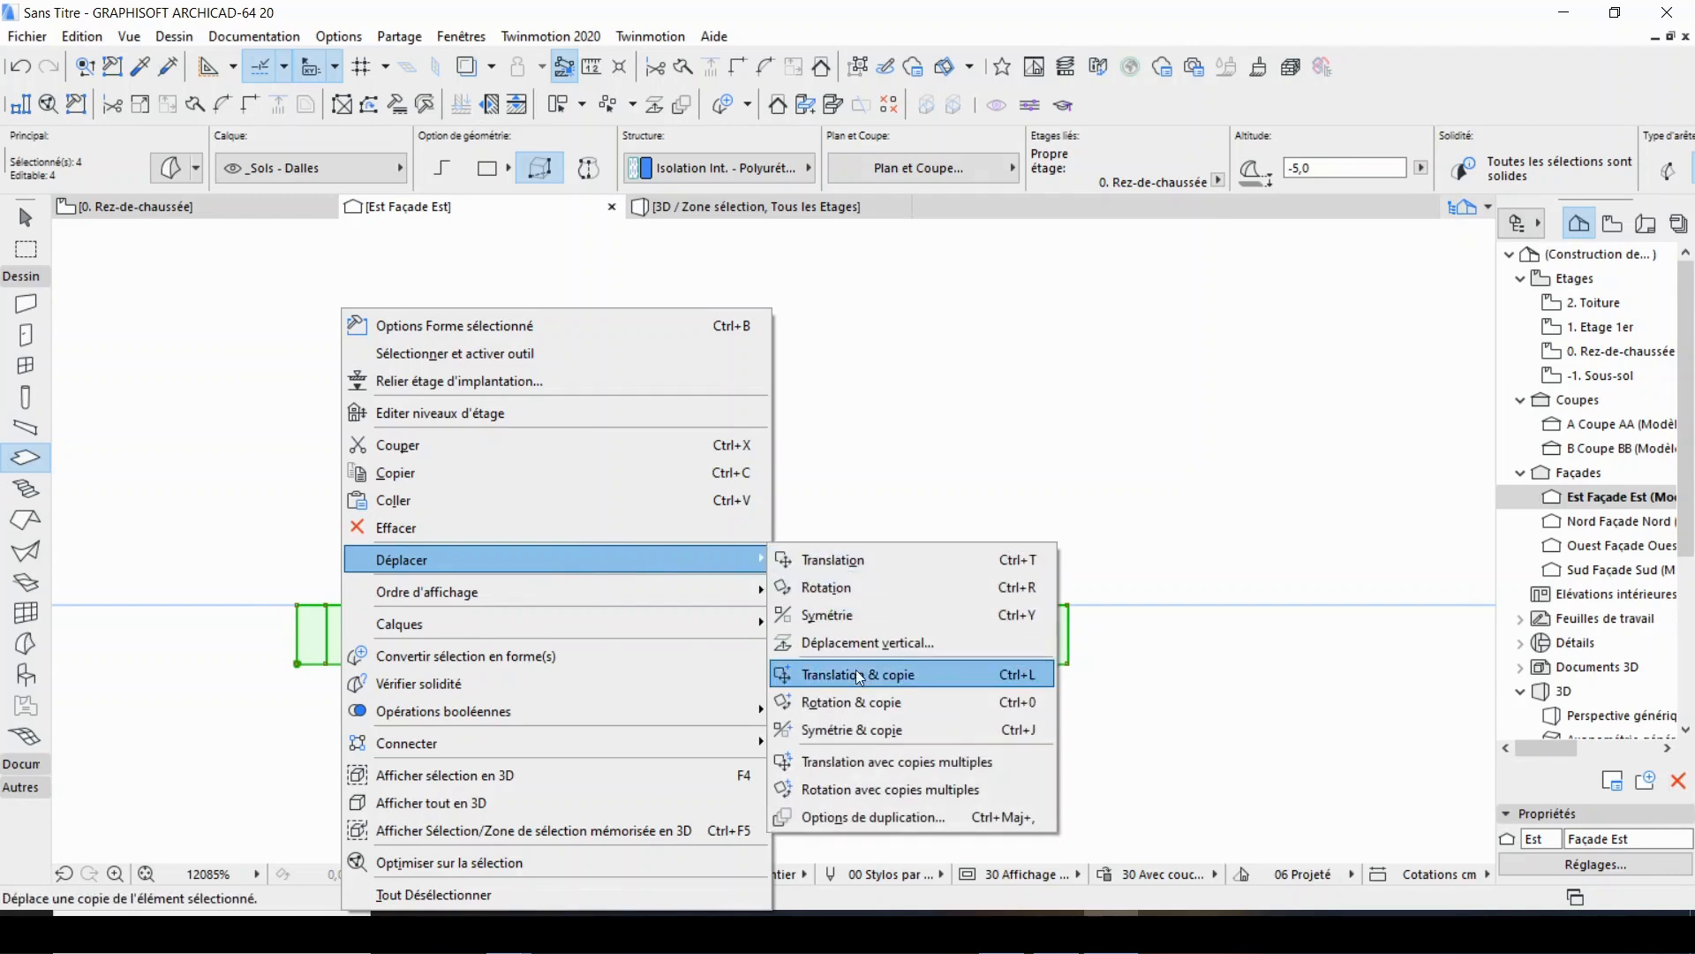
pyautogui.click(866, 588)
pyautogui.click(297, 663)
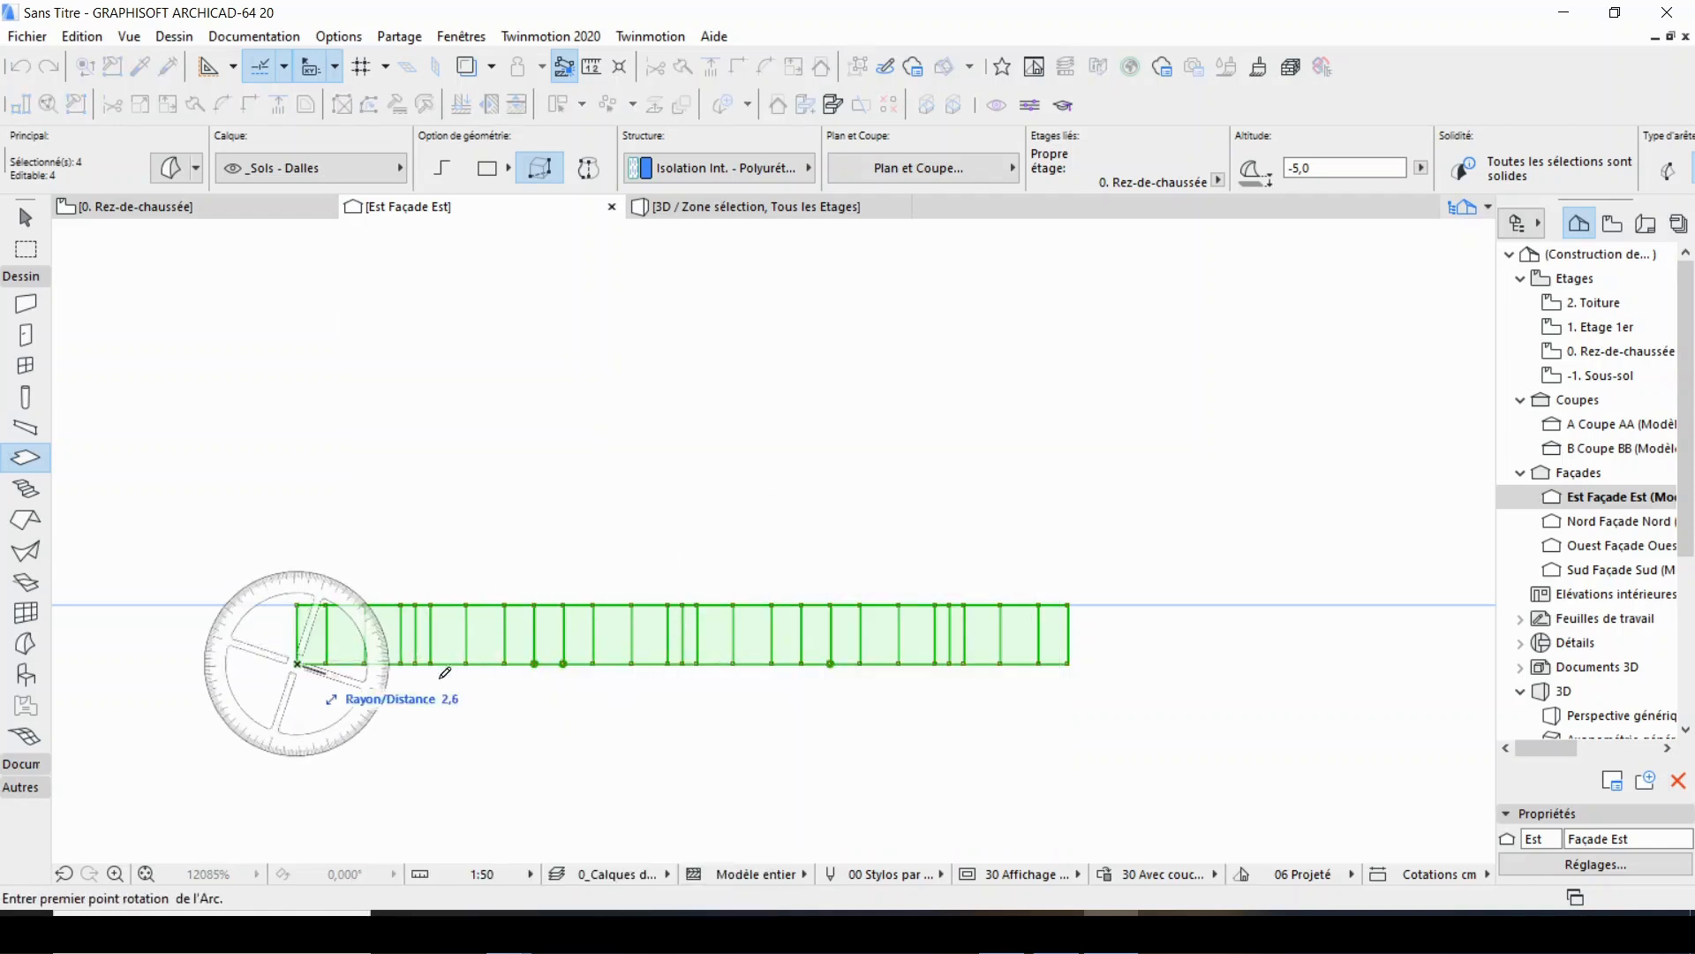
pyautogui.click(1107, 663)
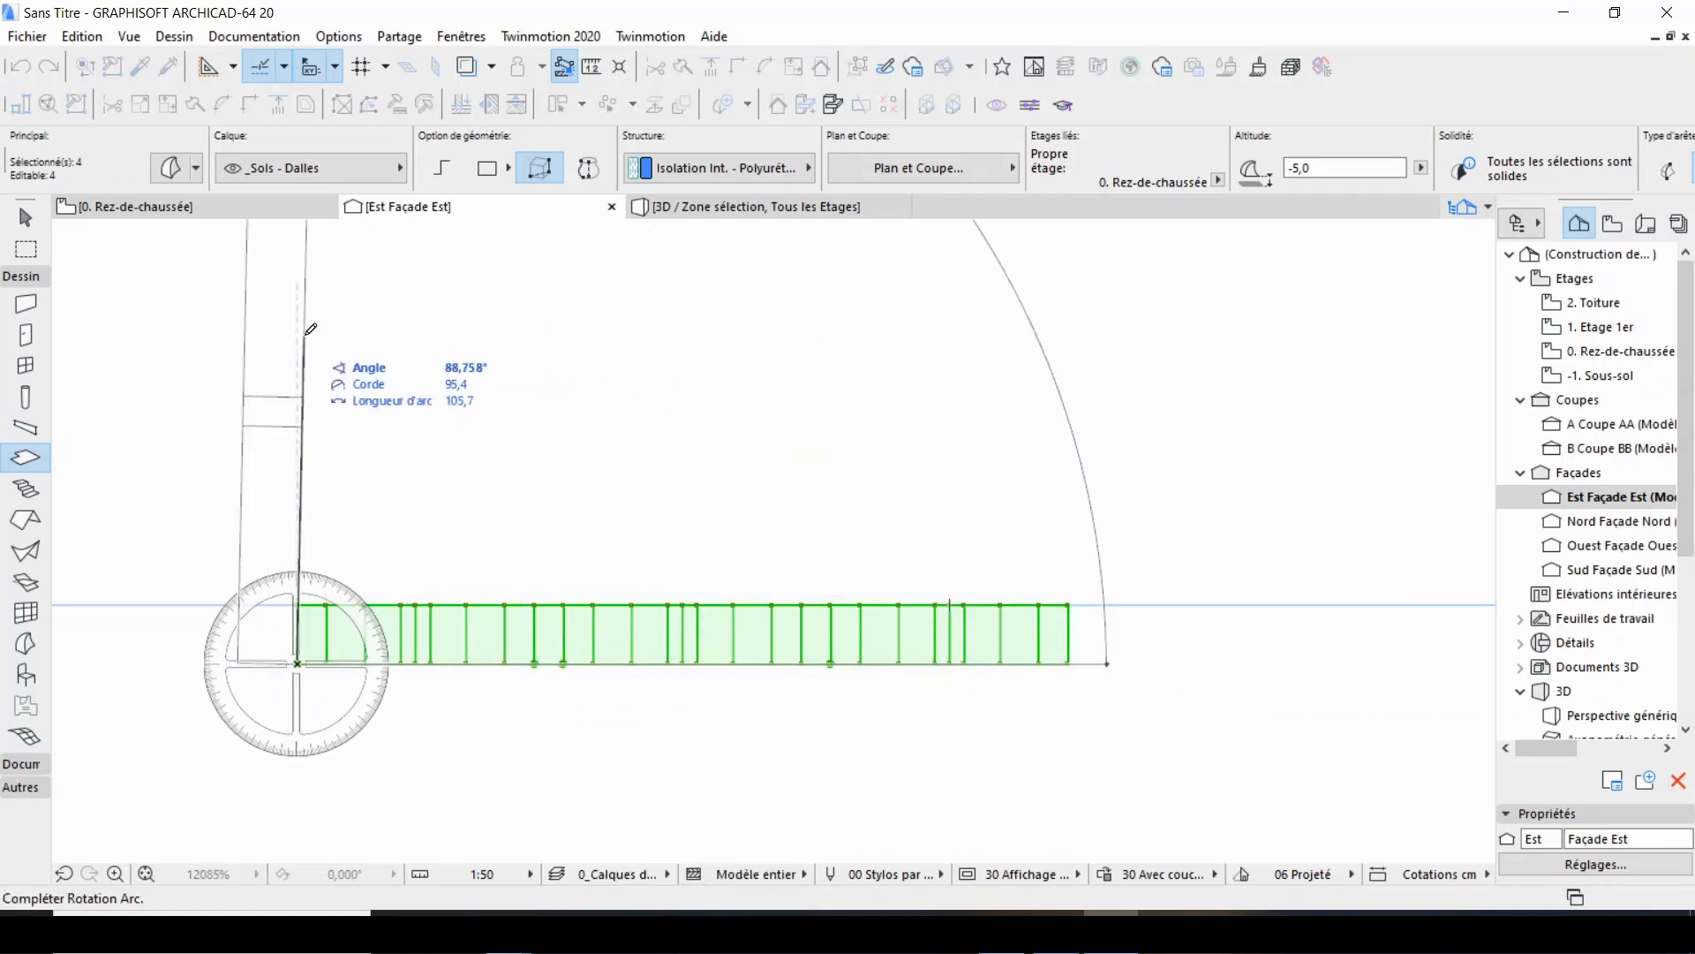
pyautogui.click(300, 330)
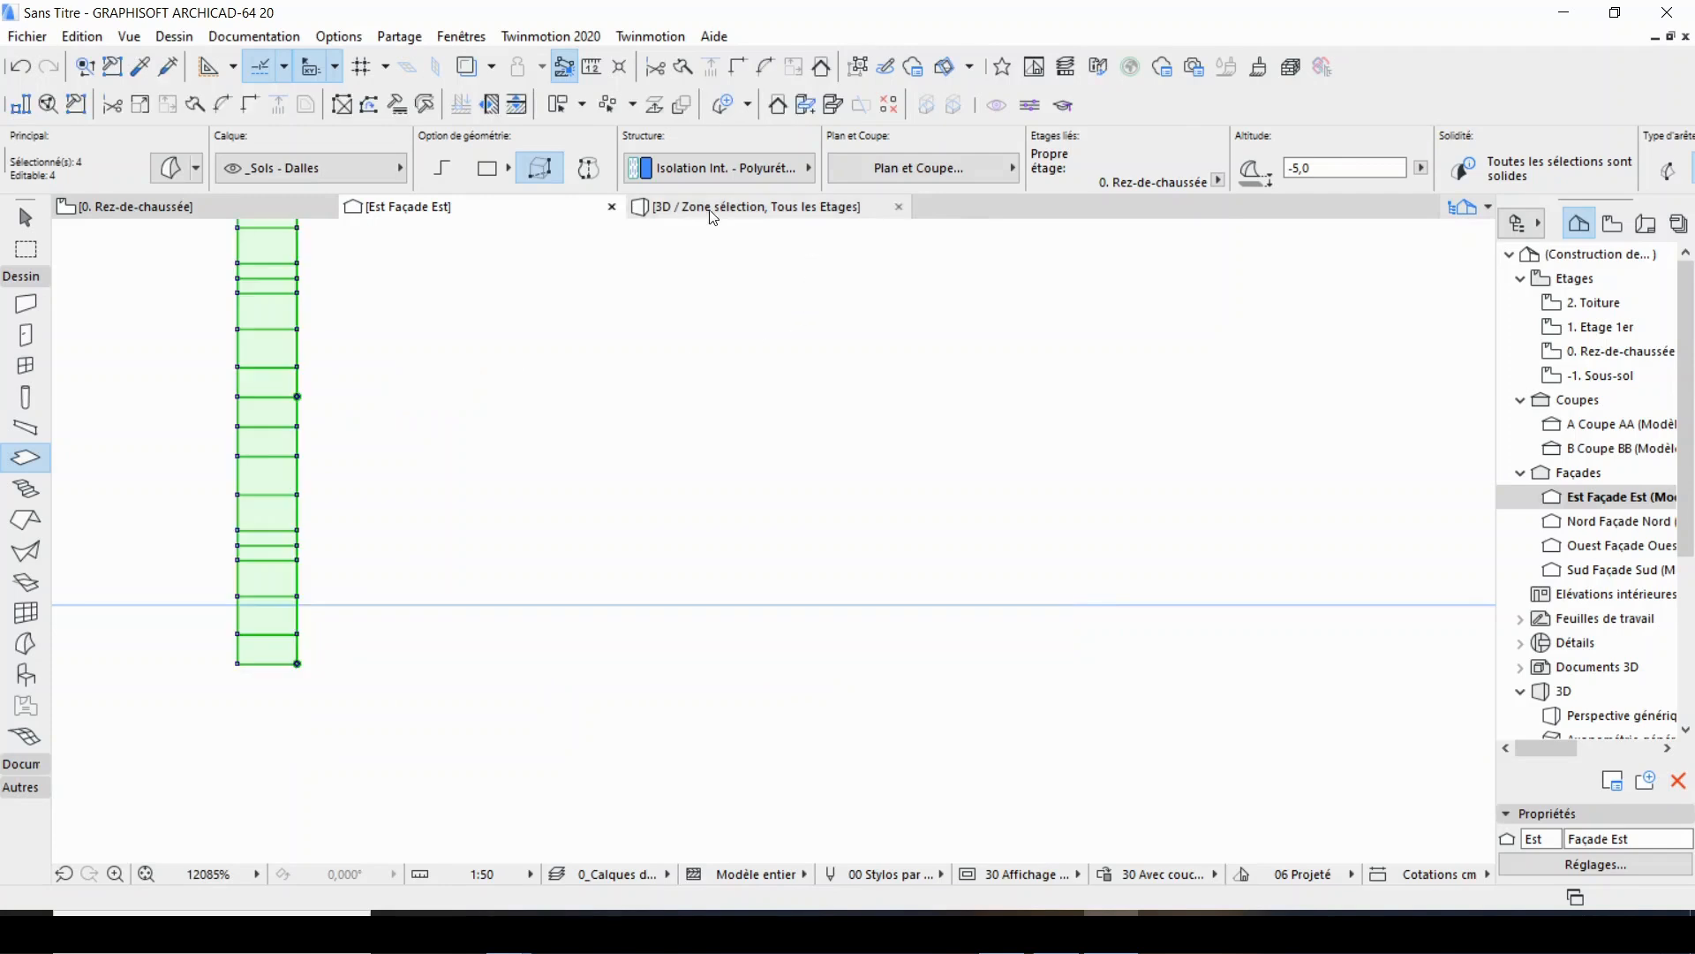
# Examine the rotated brick panel from another angle in the 3D view and return to the ground floor plan.
pyautogui.click(751, 207)
pyautogui.scroll(-2, 796, 638)
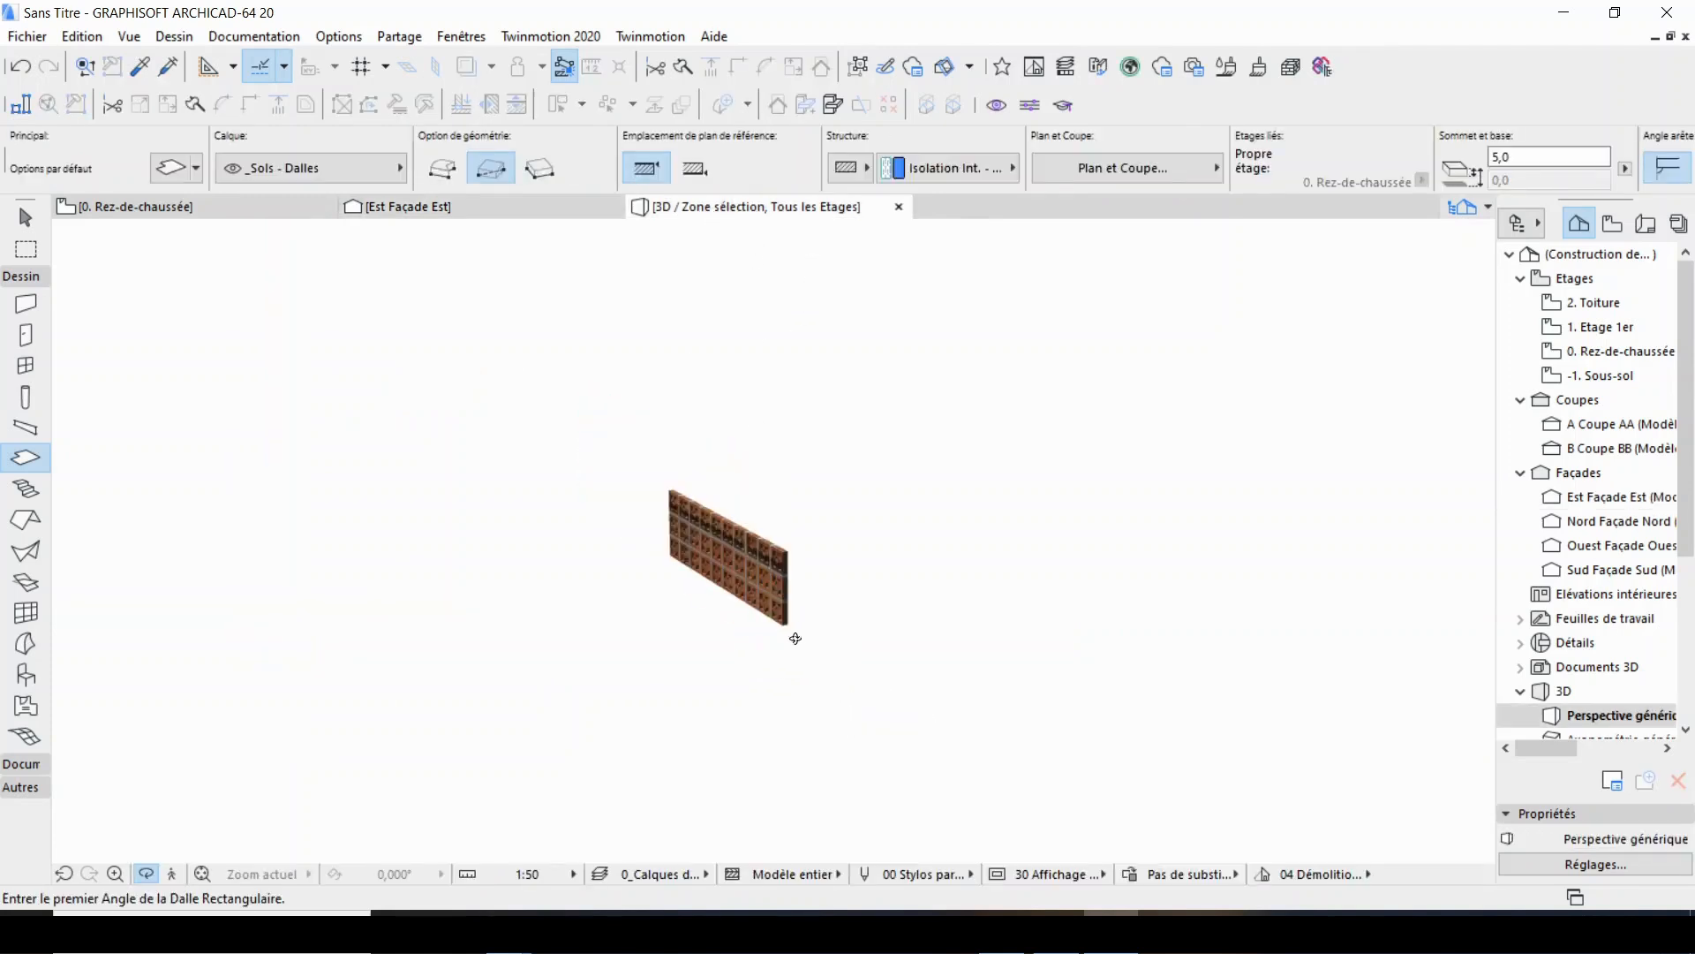
pyautogui.moveTo(777, 638); pyautogui.dragTo(877, 549)
pyautogui.press('F2')
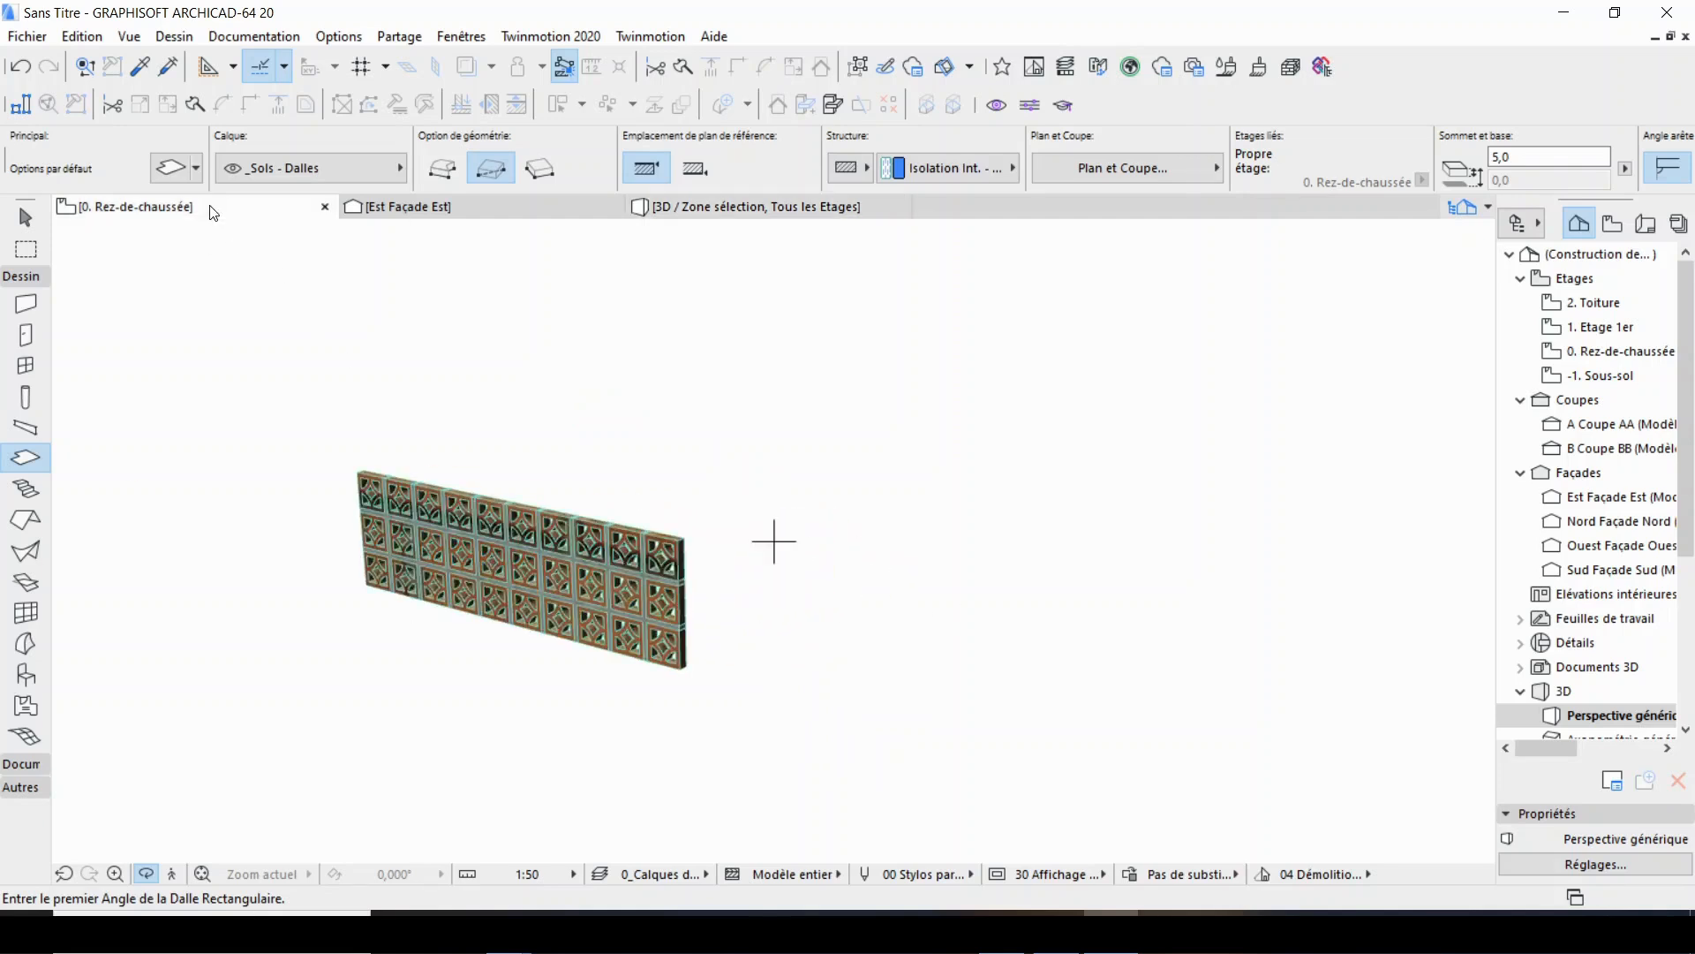
# Select all shapes of the upright brick panel in the ground floor plan.
pyautogui.scroll(5, 850, 662)
pyautogui.scroll(-4, 987, 519)
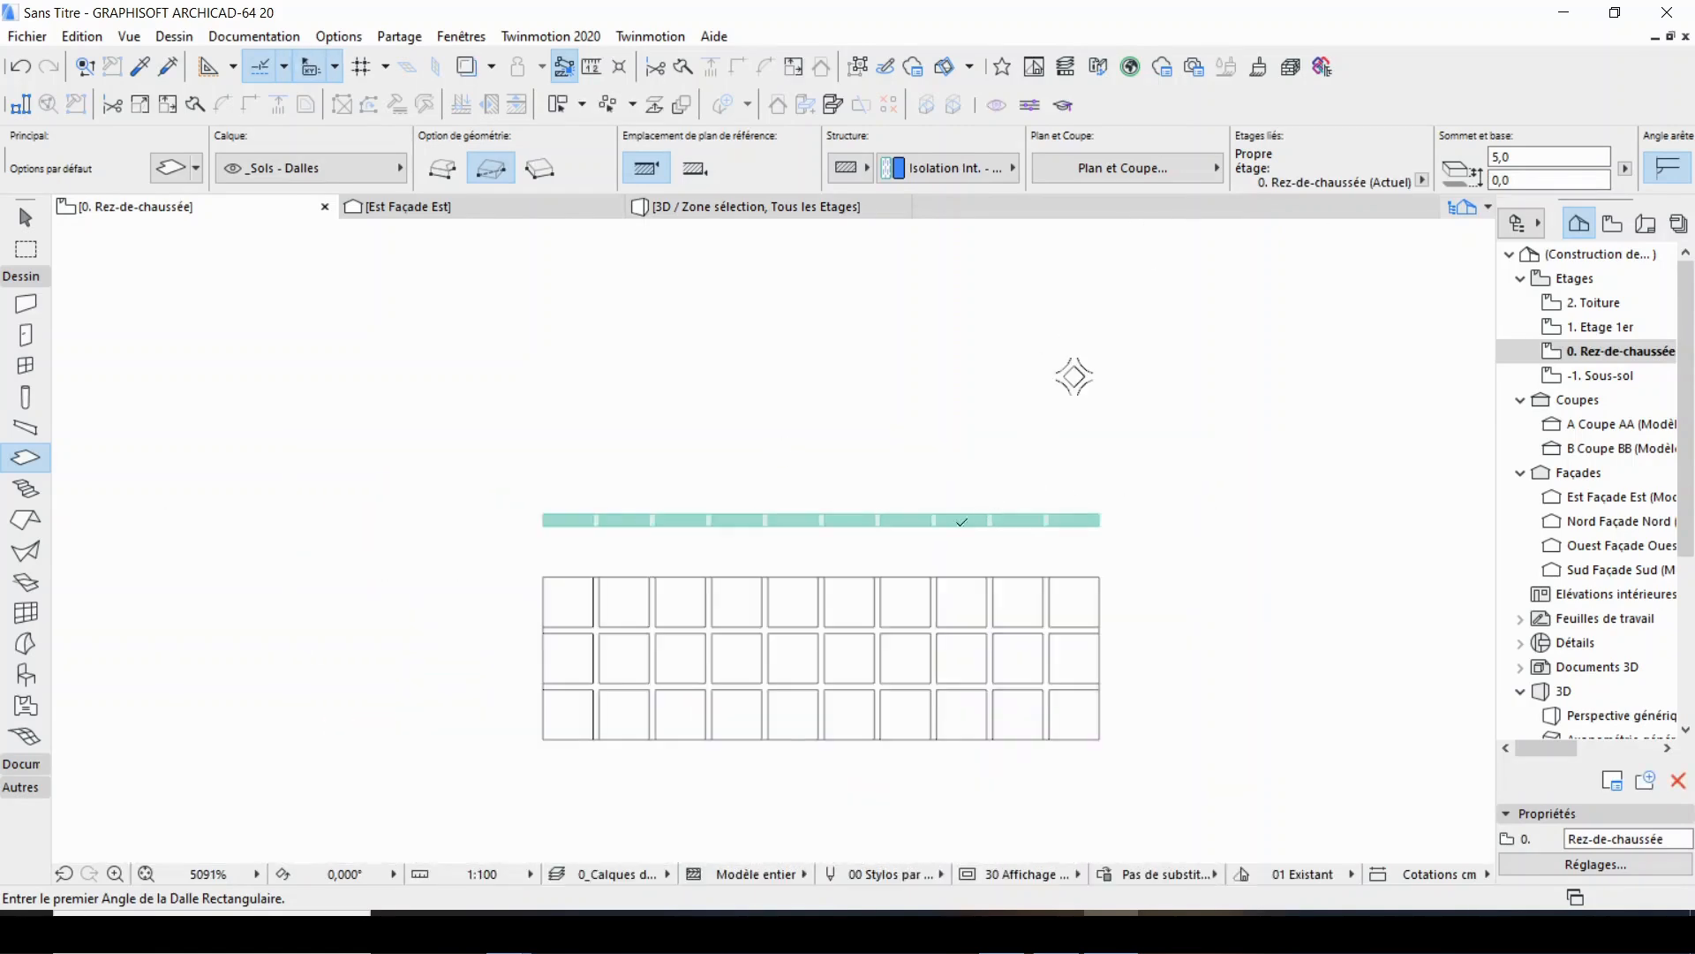
pyautogui.press('Escape')
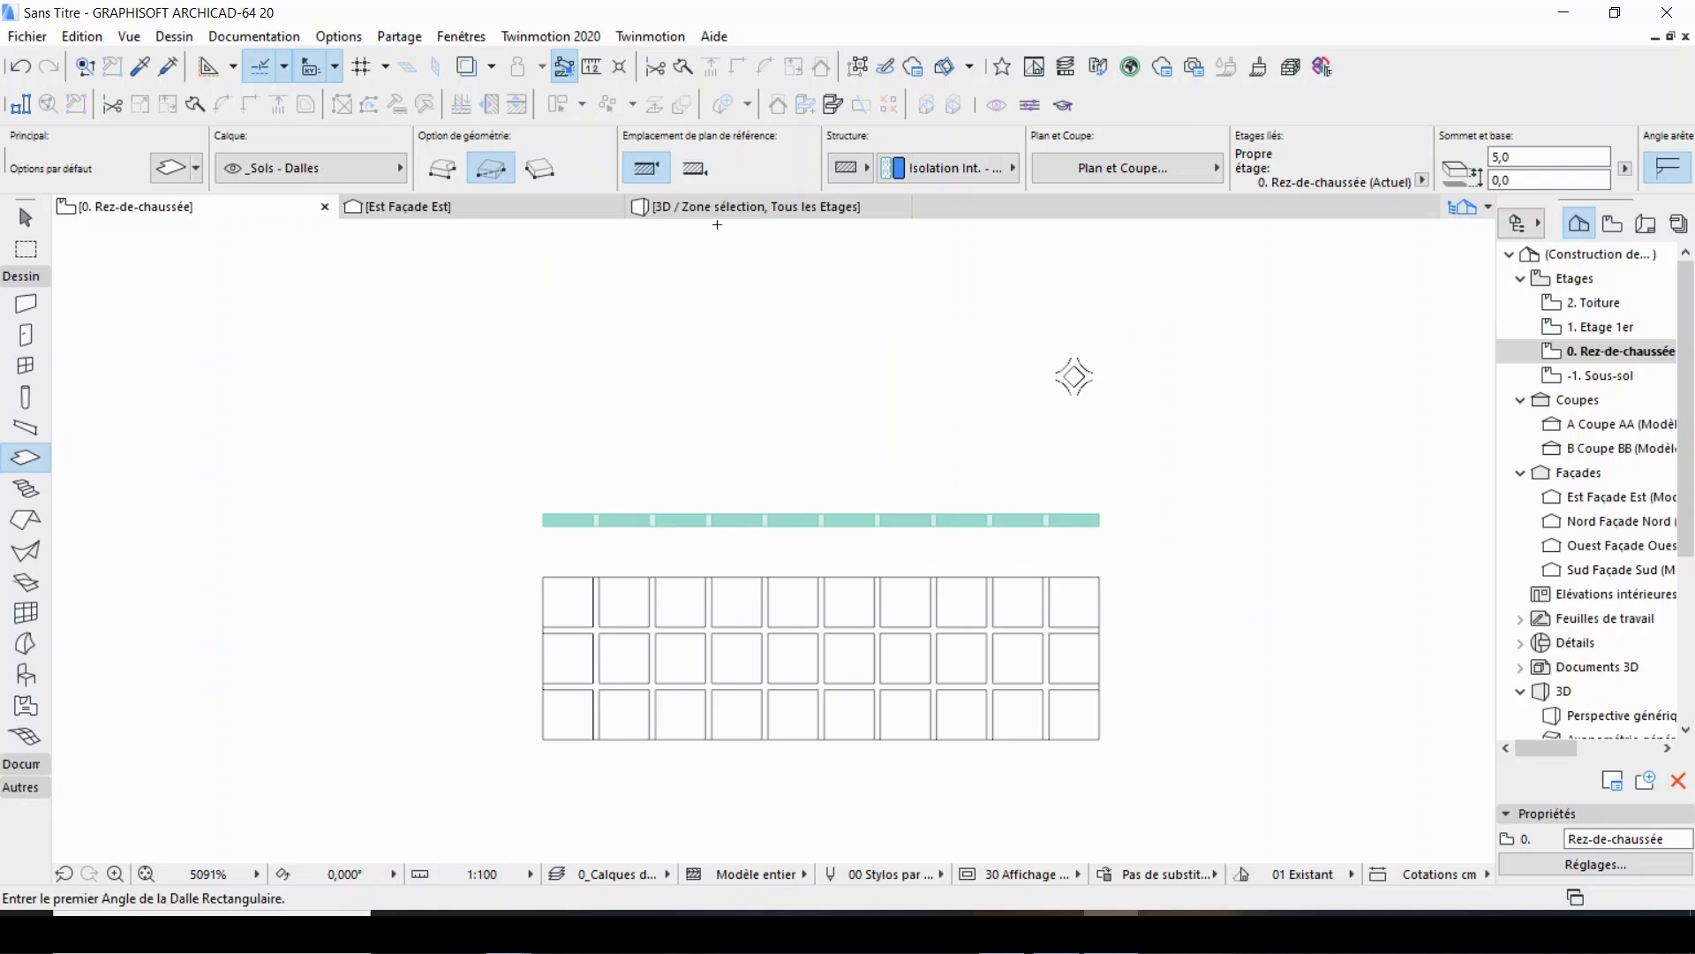
pyautogui.scroll(3, 621, 548)
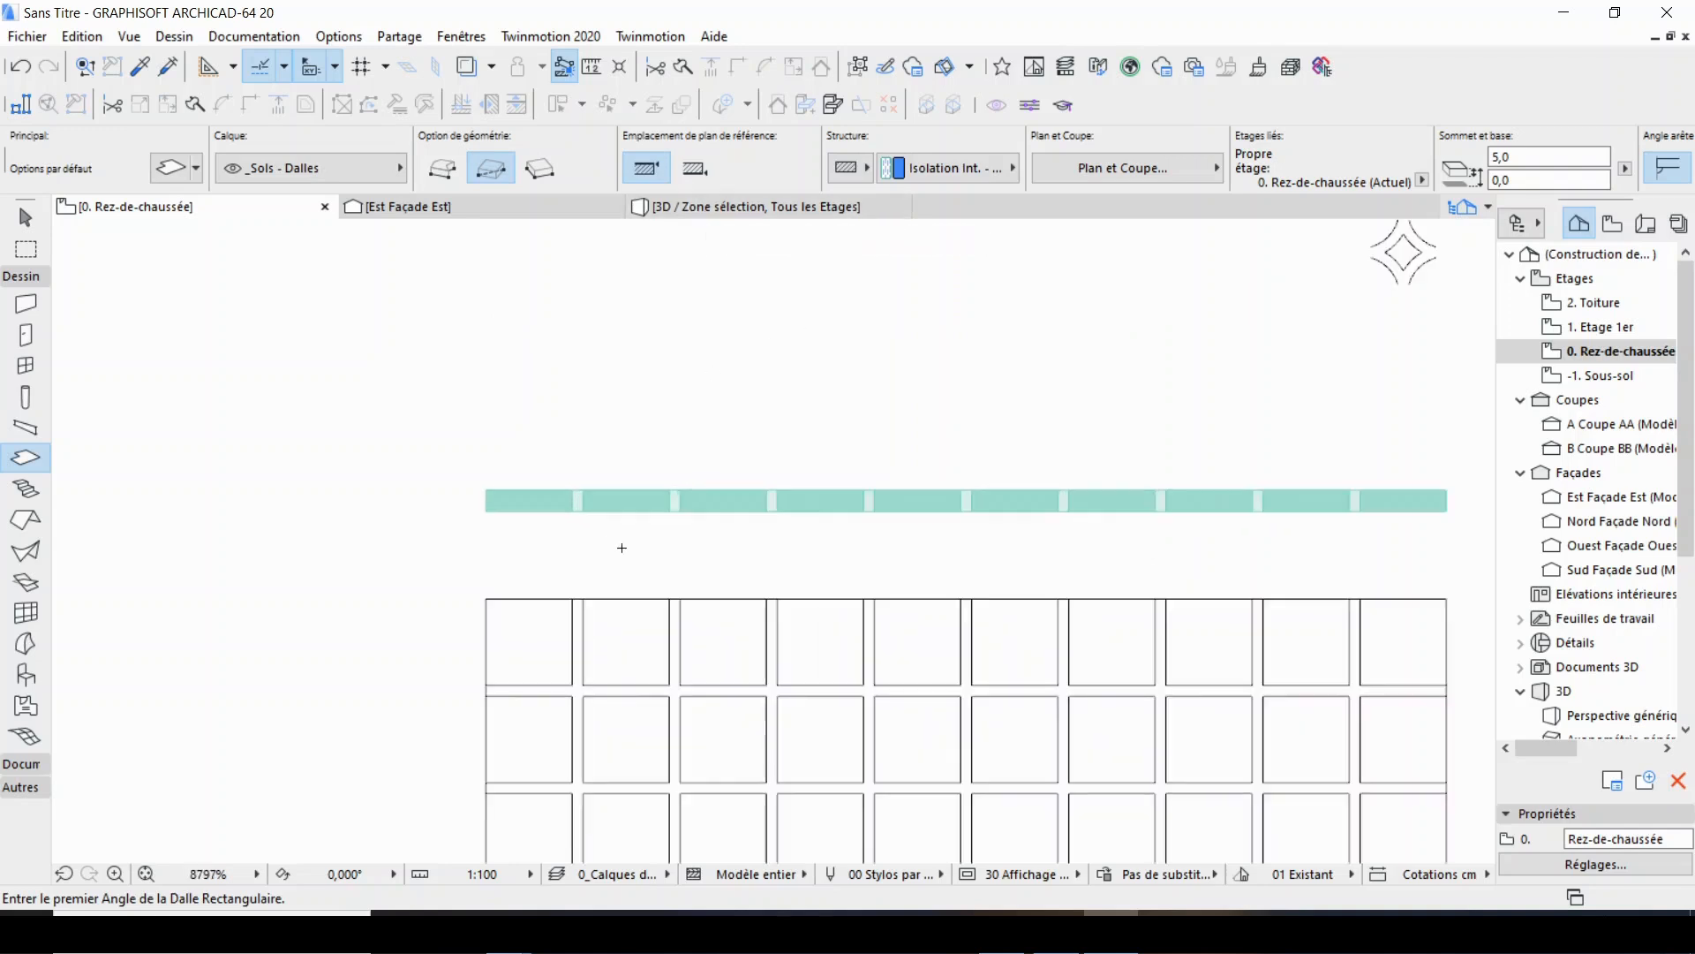
pyautogui.scroll(-3, 622, 547)
pyautogui.scroll(2, 967, 540)
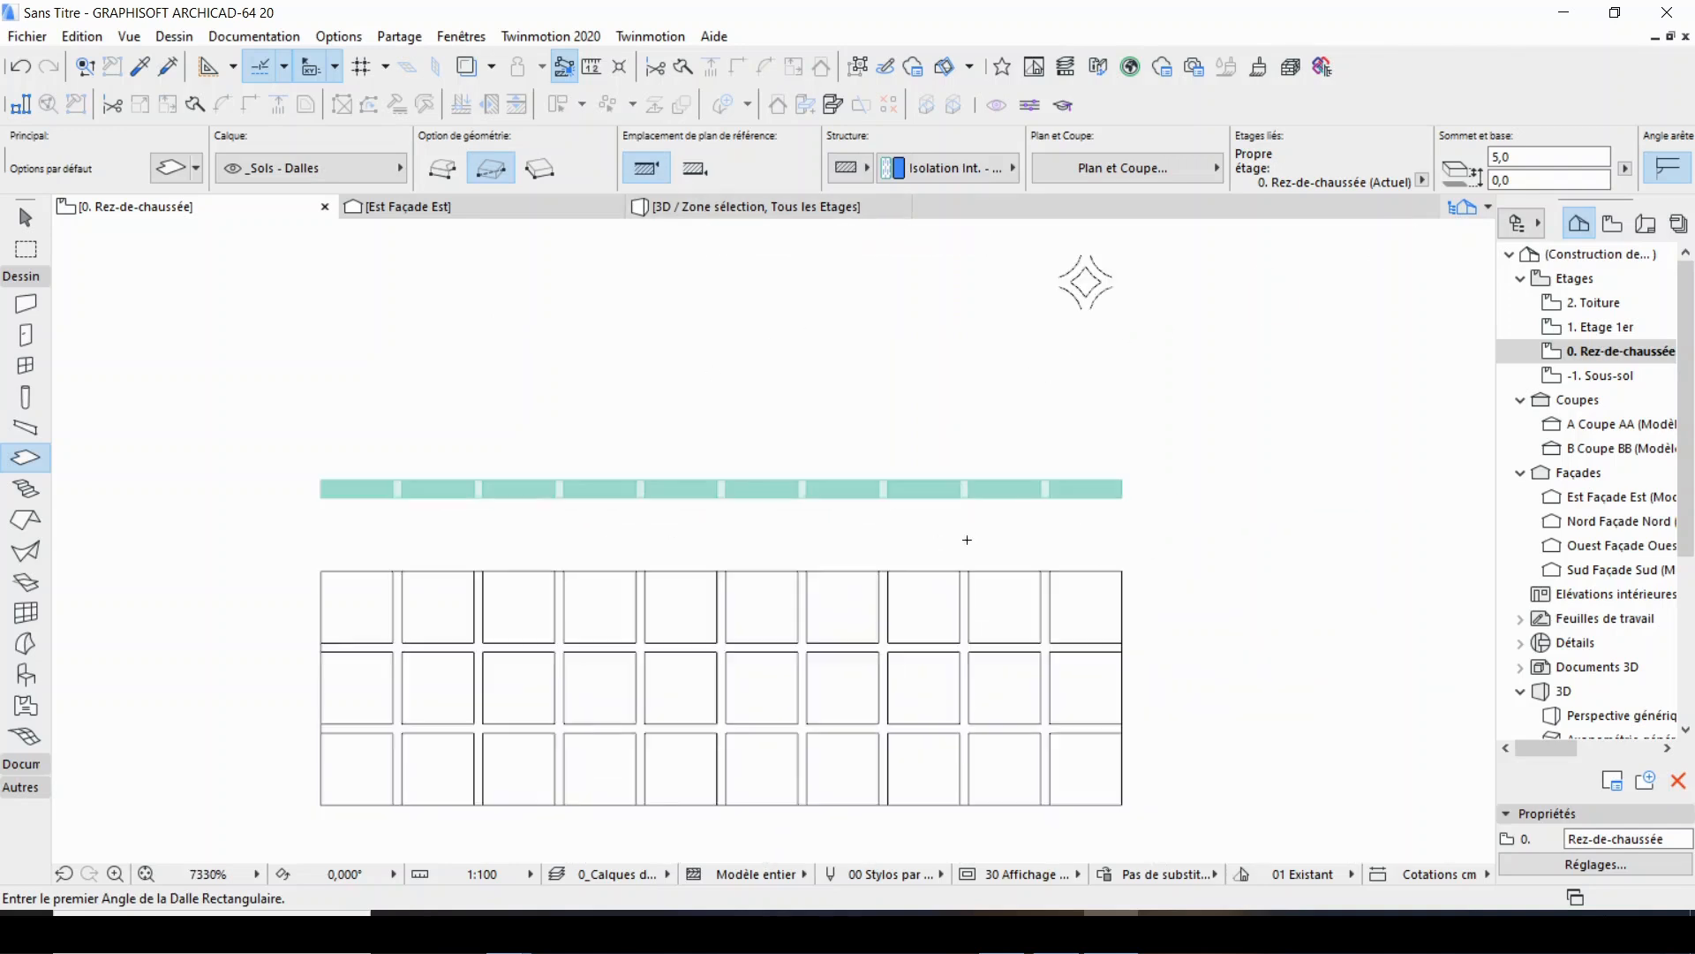
pyautogui.hotkey('ctrl', 'a')
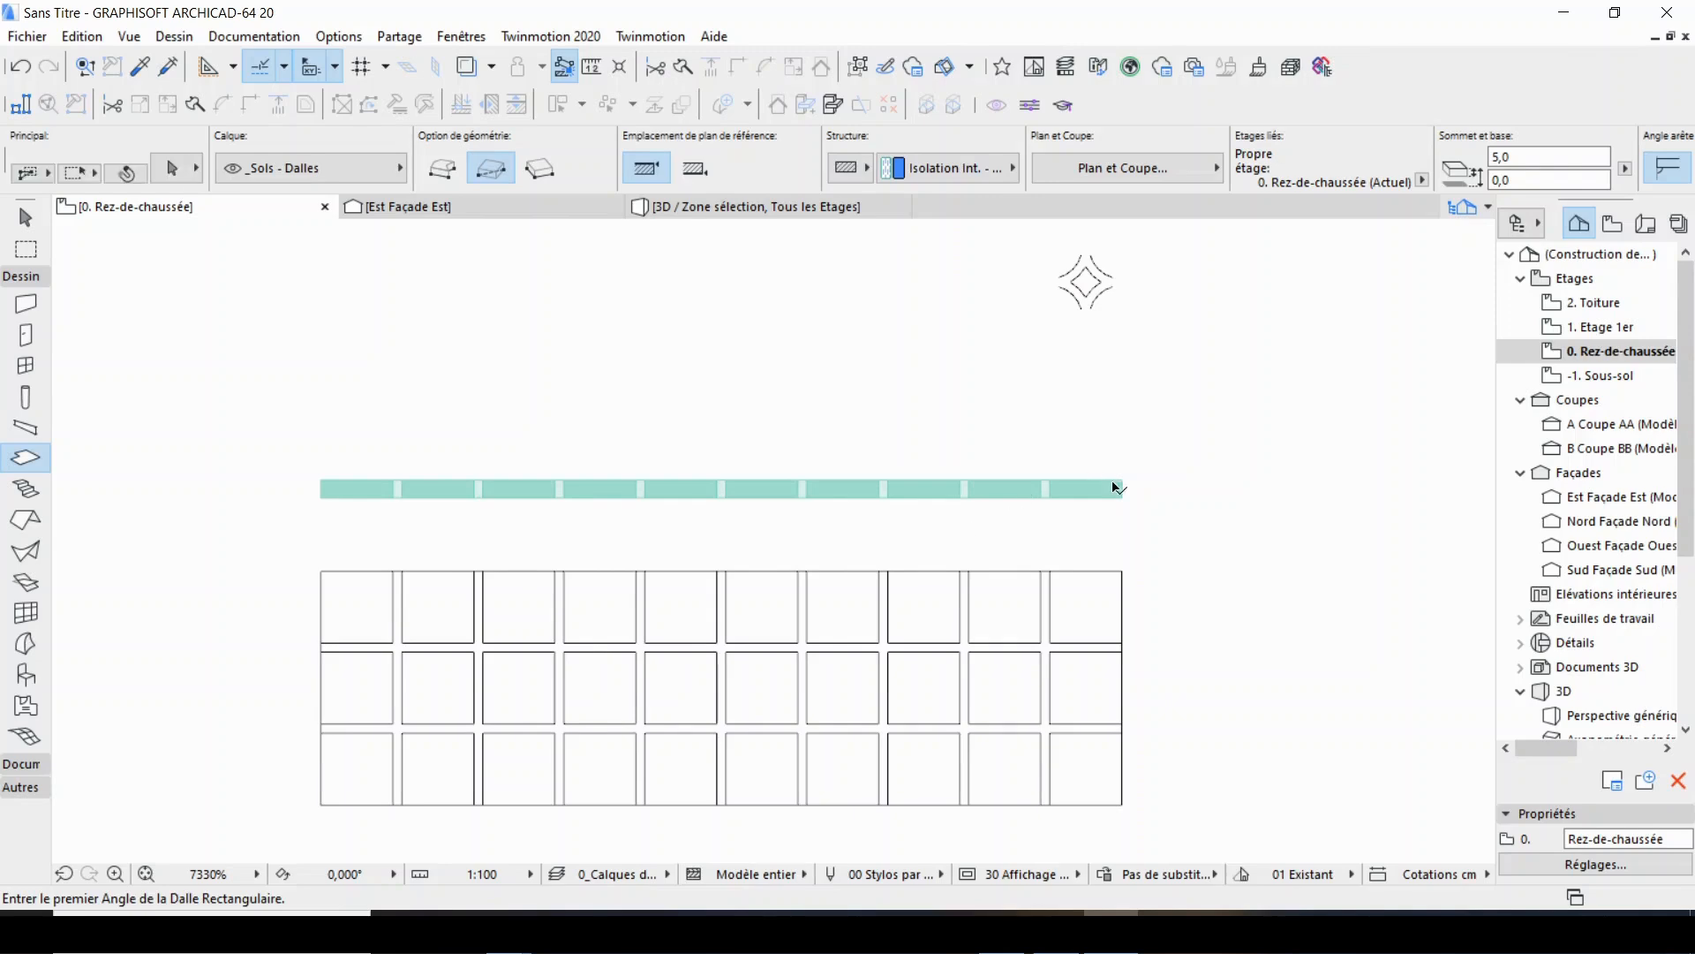
pyautogui.scroll(5, 605, 497)
pyautogui.scroll(-5, 604, 498)
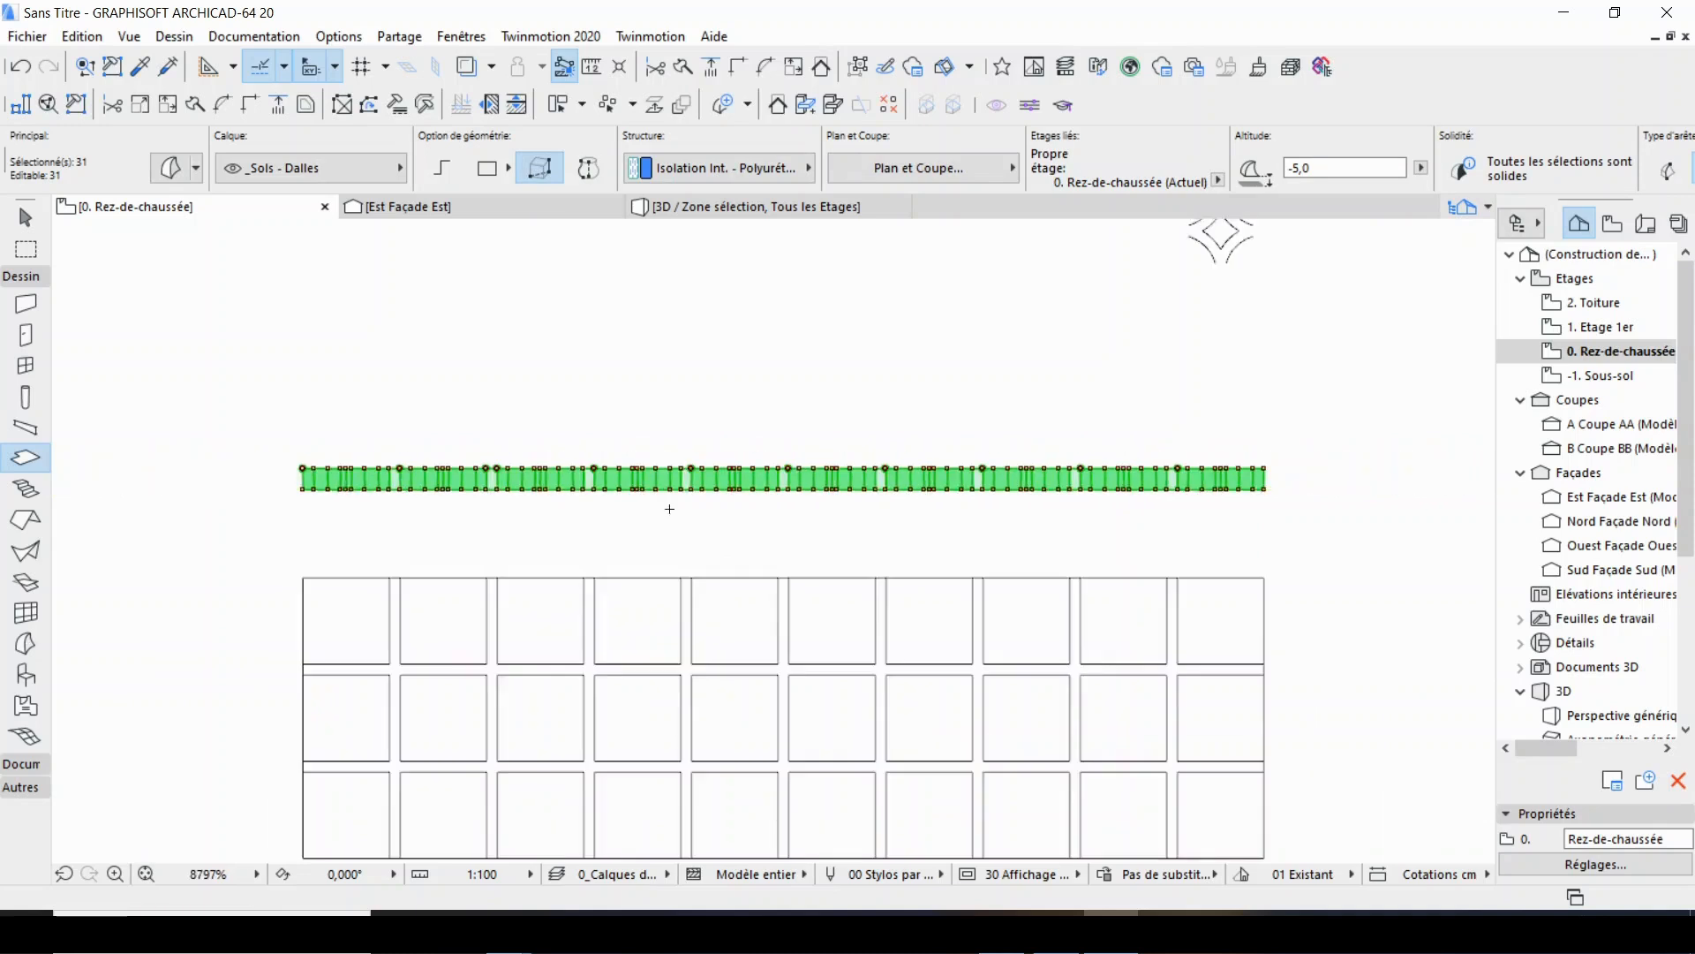
pyautogui.scroll(5, 386, 484)
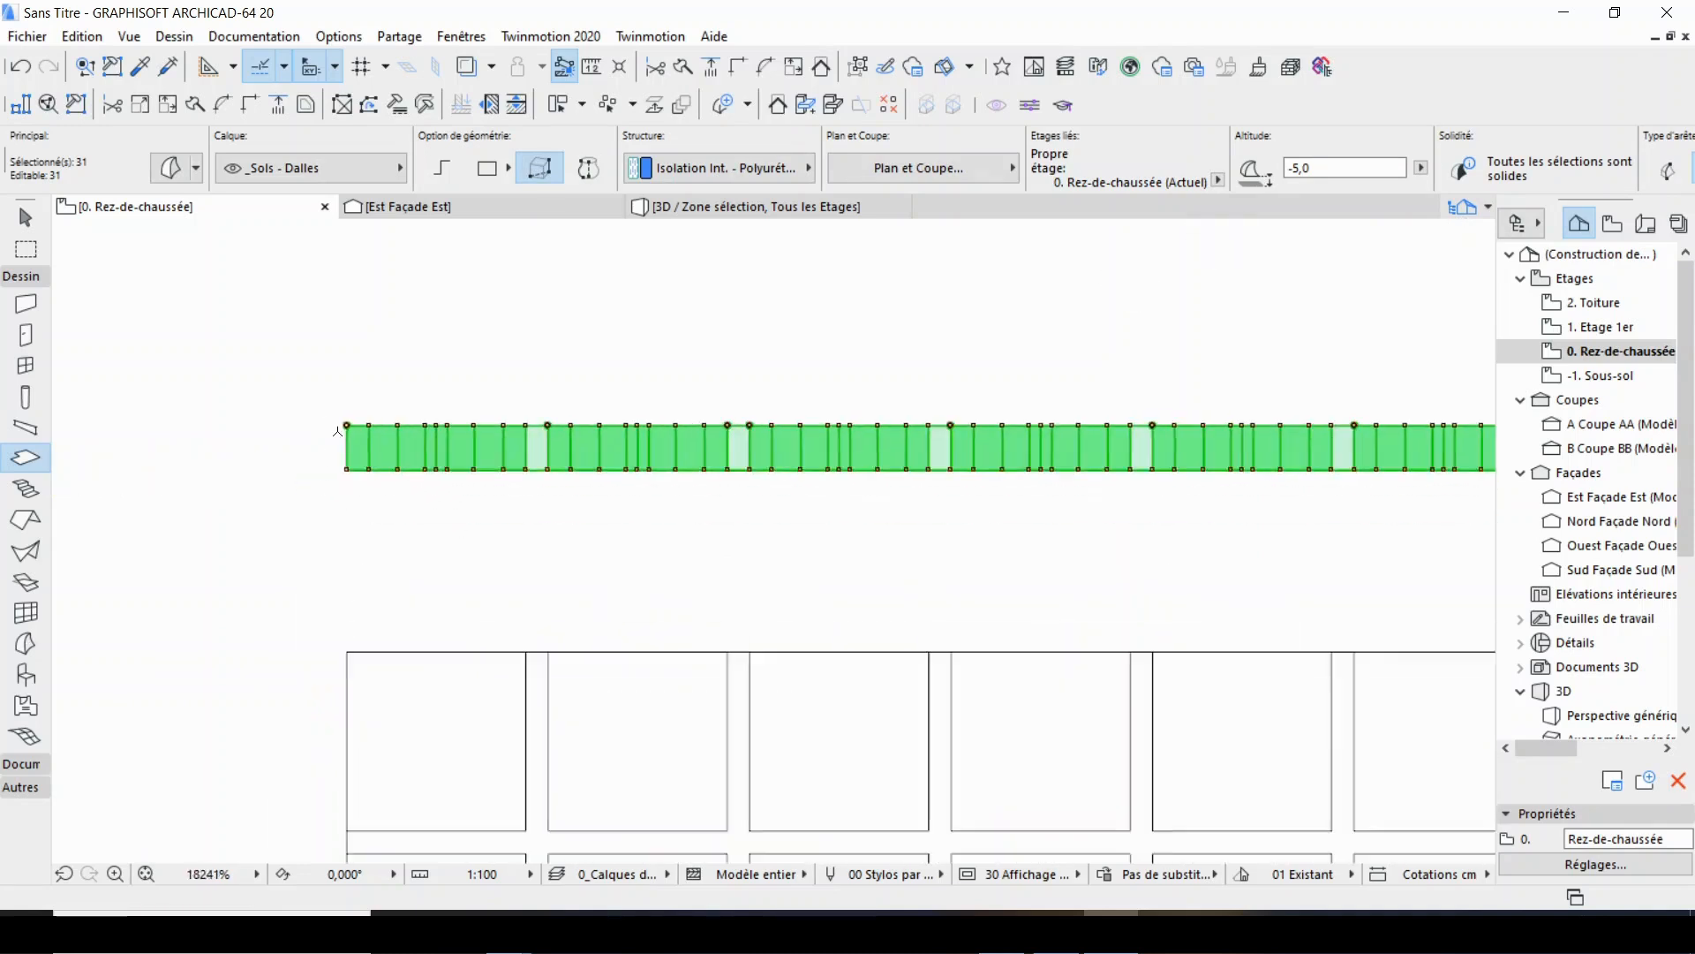
pyautogui.scroll(-3, 751, 571)
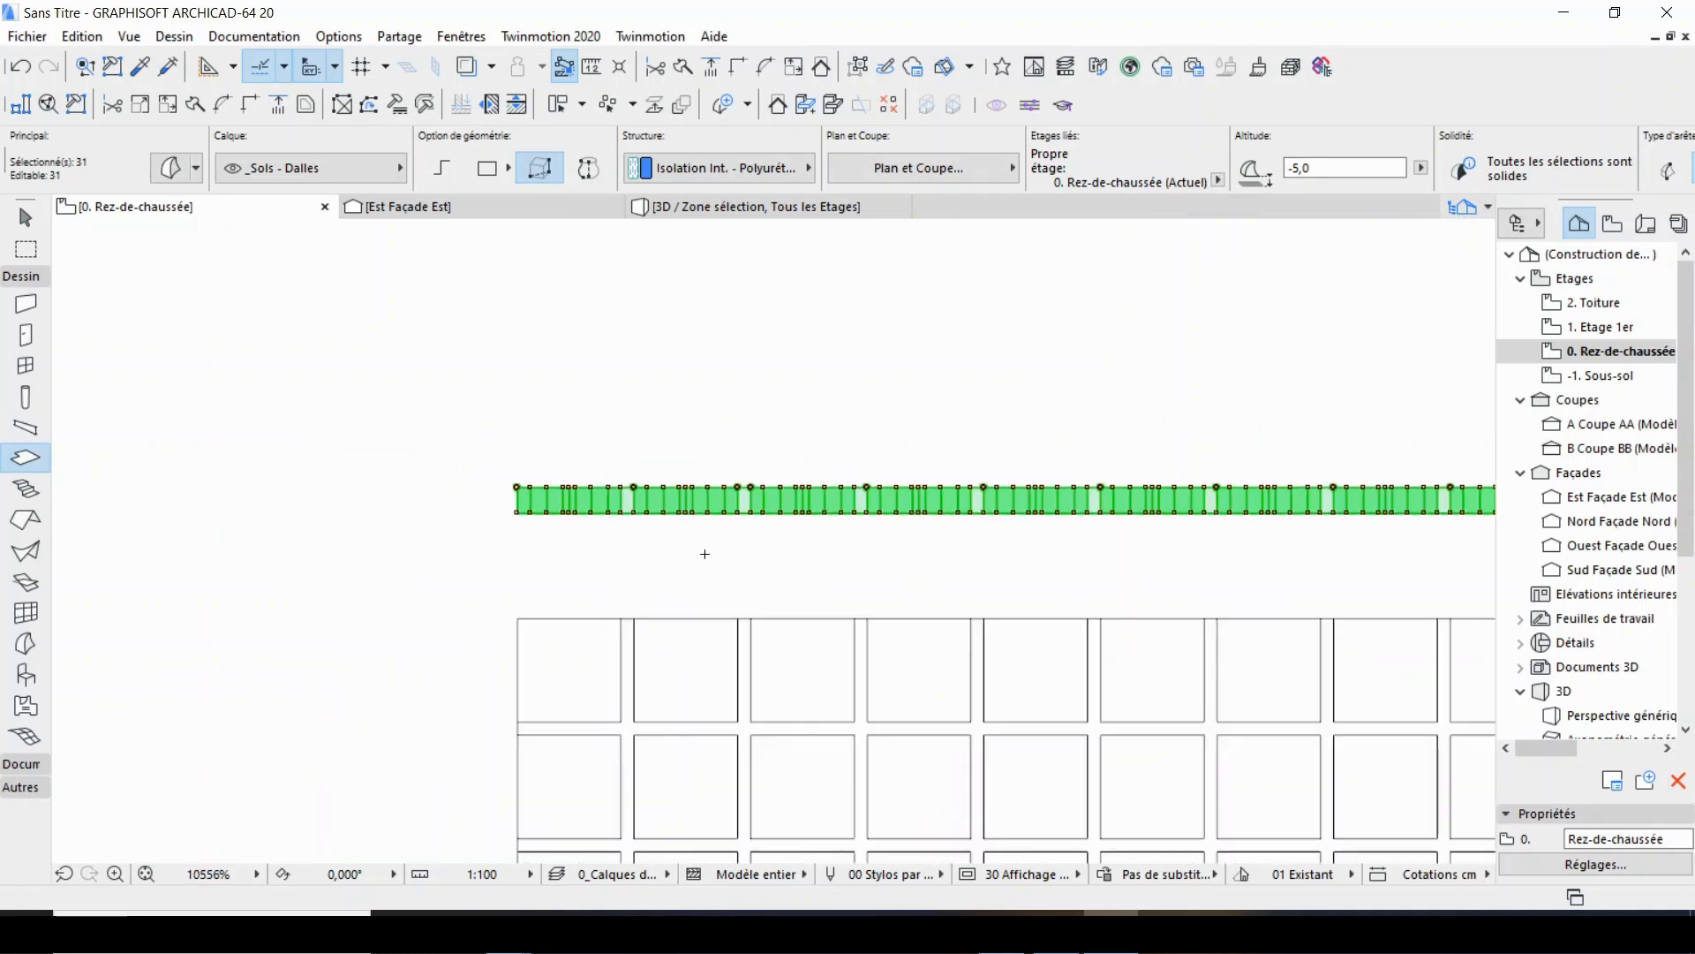
# Save the selected panel shapes as a library object named Nouvel Objet 1 in the embedded library (Bibliothèque emboîtée).
pyautogui.click(82, 36)
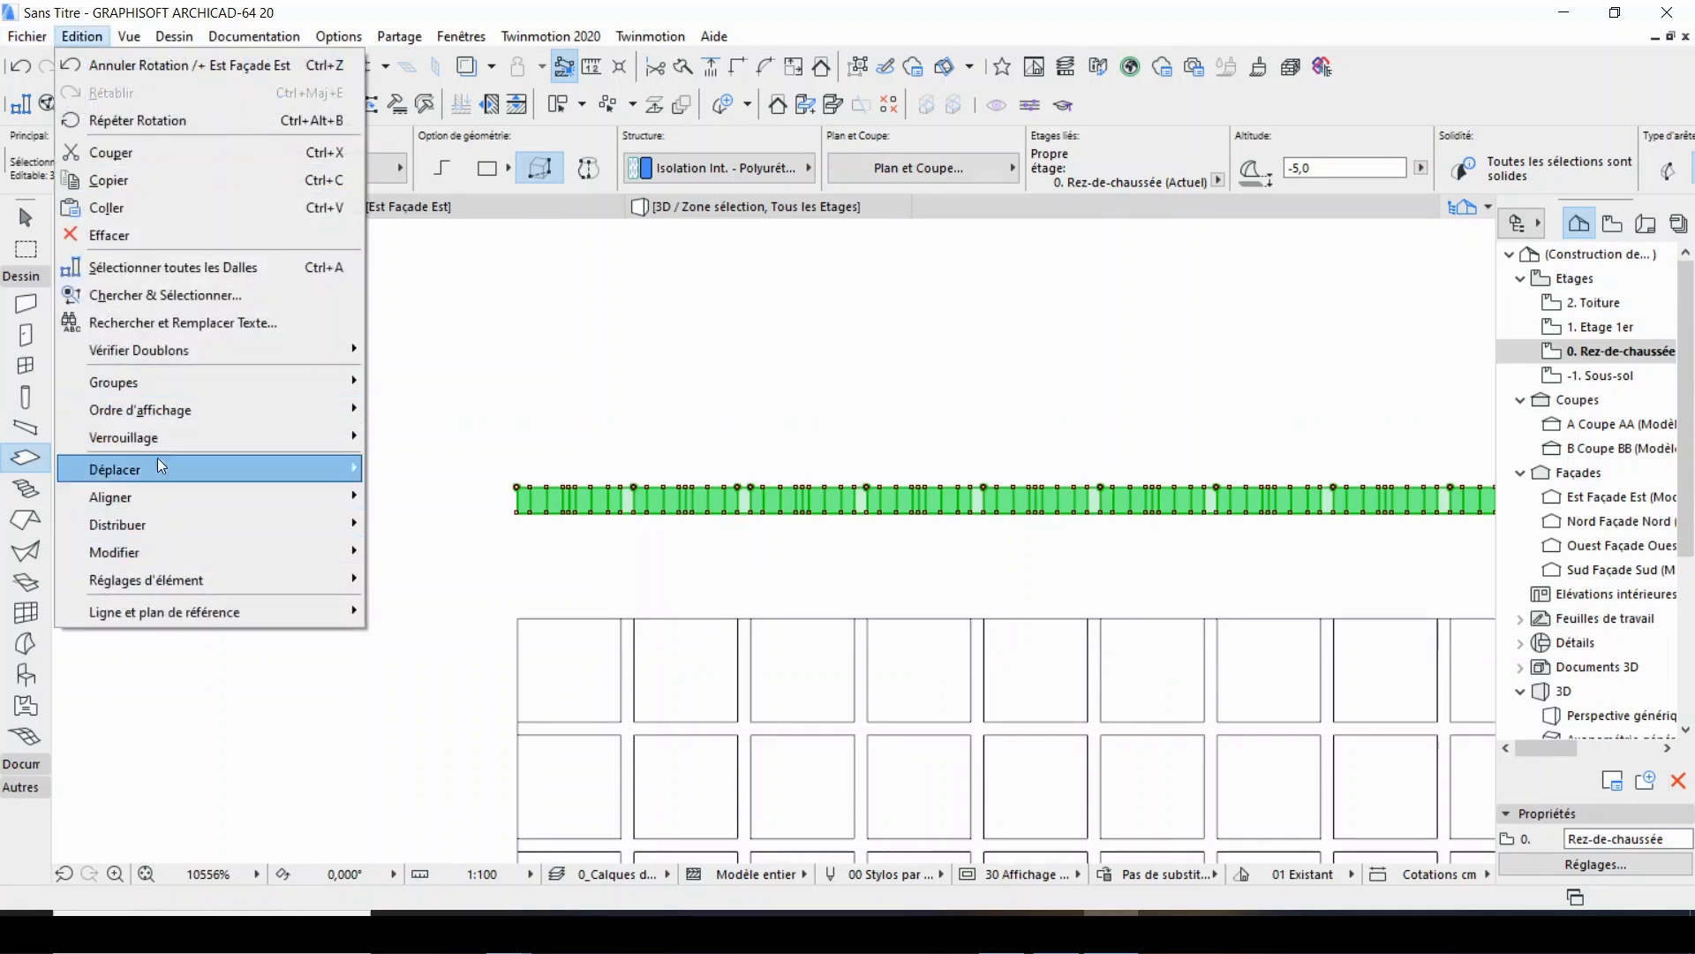
pyautogui.moveTo(157, 610)
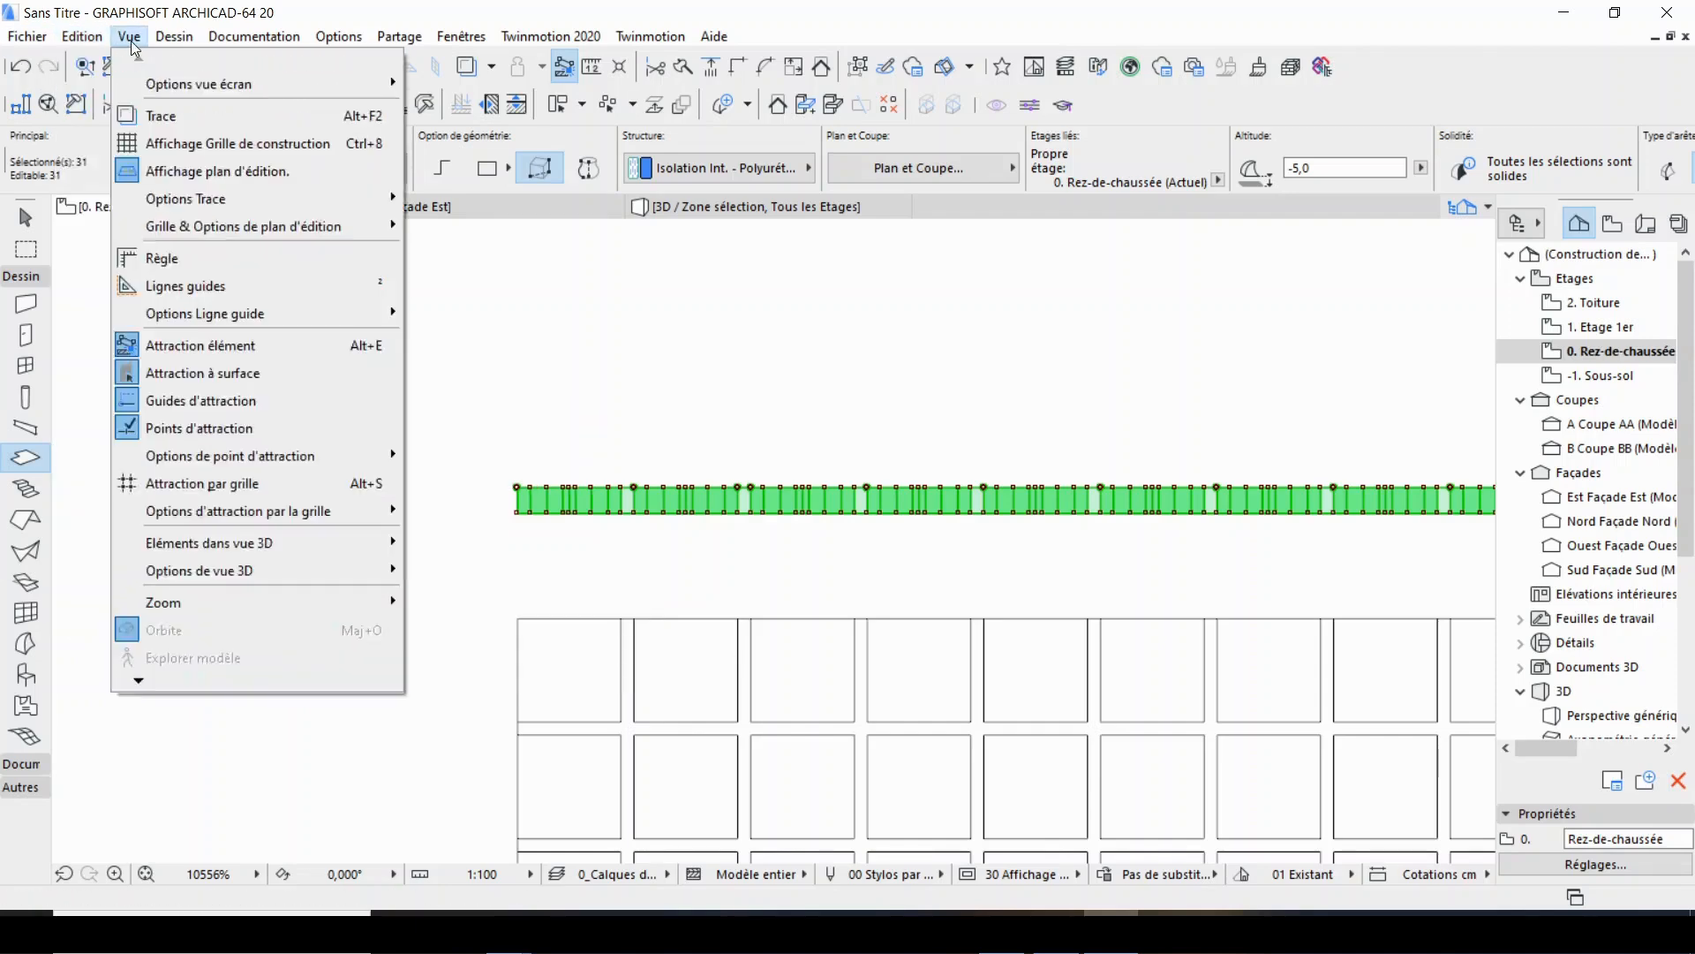
pyautogui.moveTo(170, 43)
pyautogui.moveTo(31, 37)
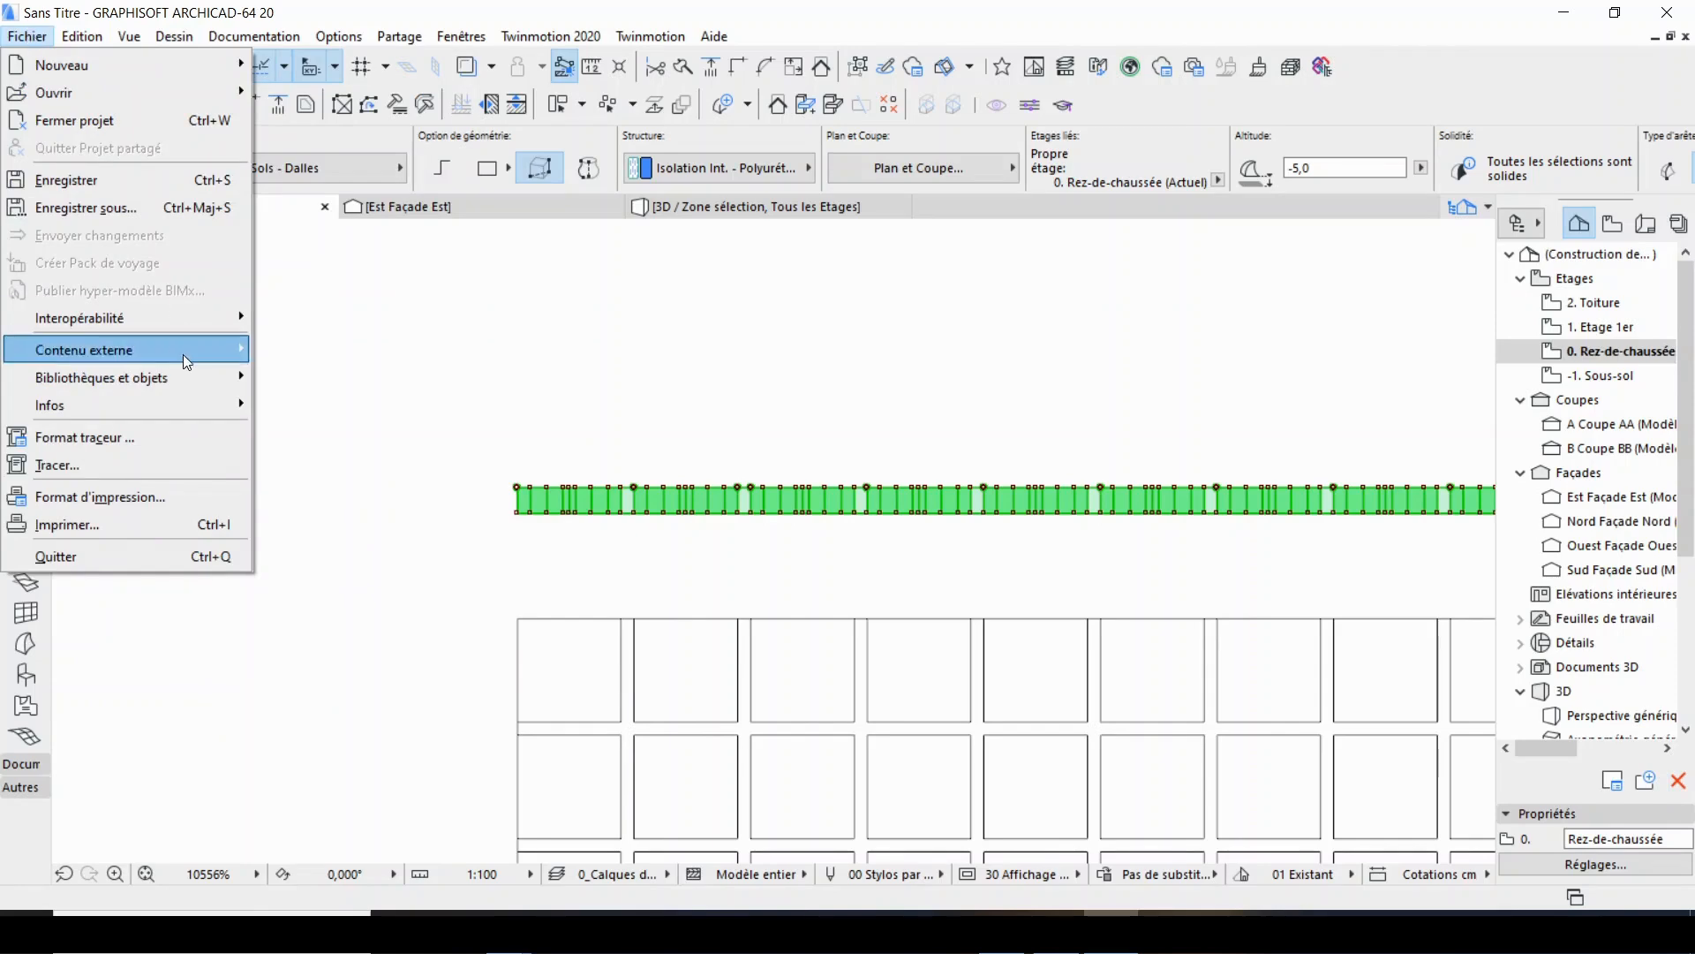
pyautogui.moveTo(132, 387)
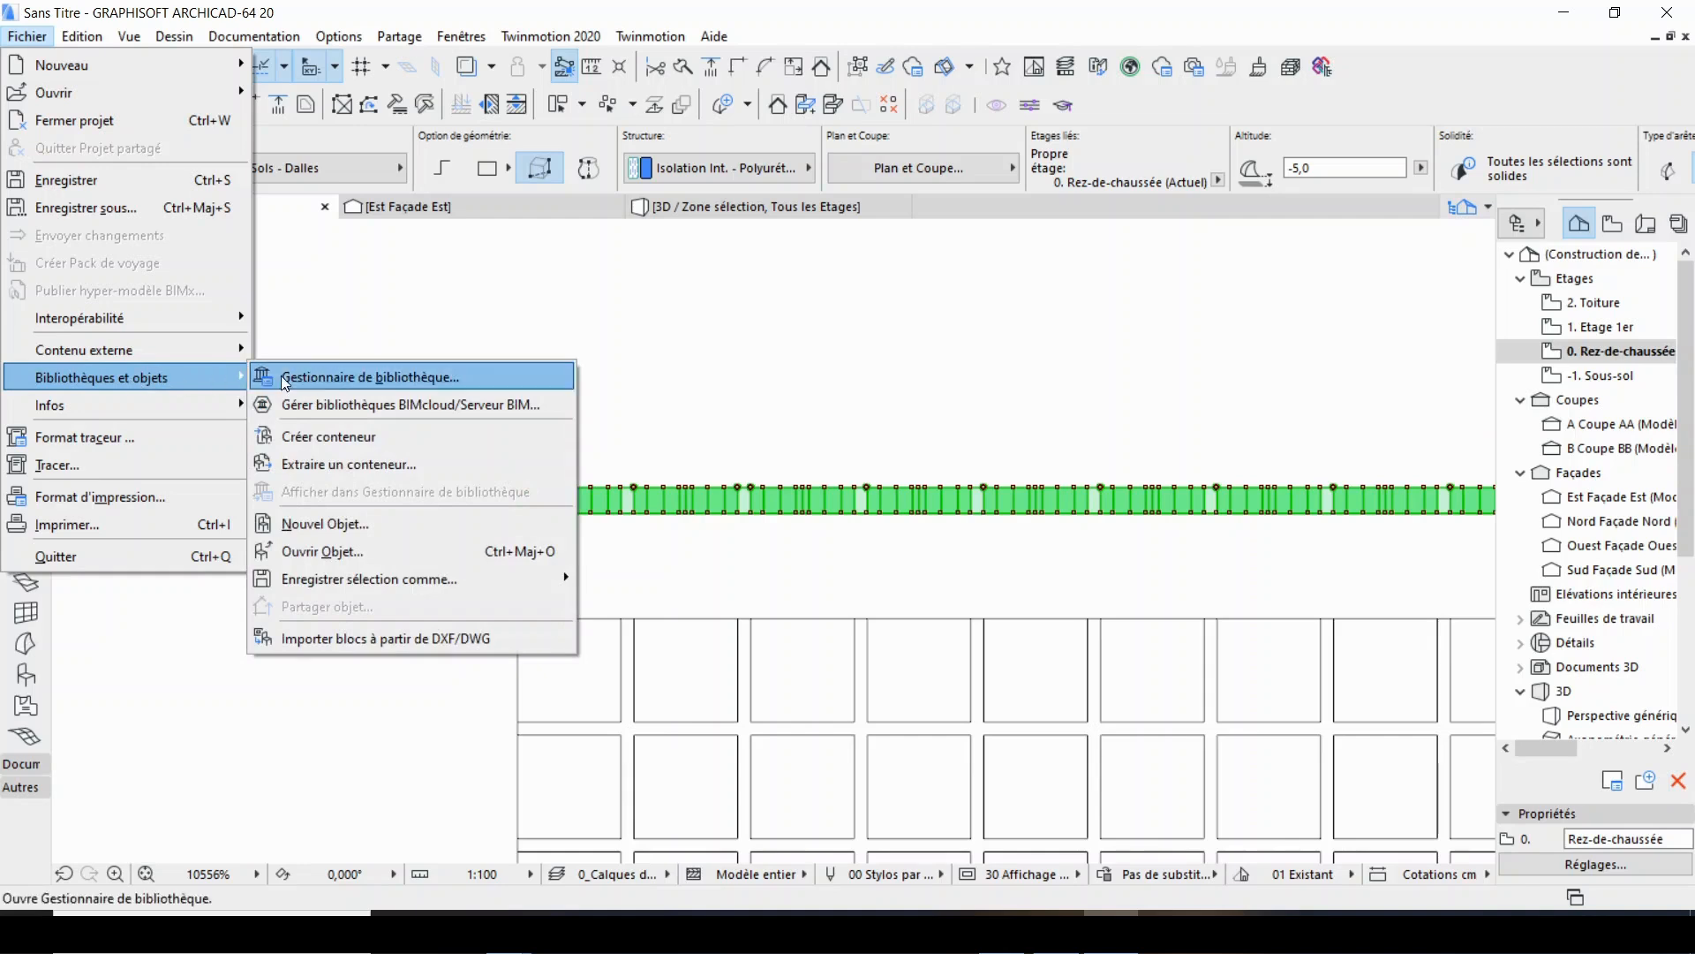
pyautogui.moveTo(489, 579)
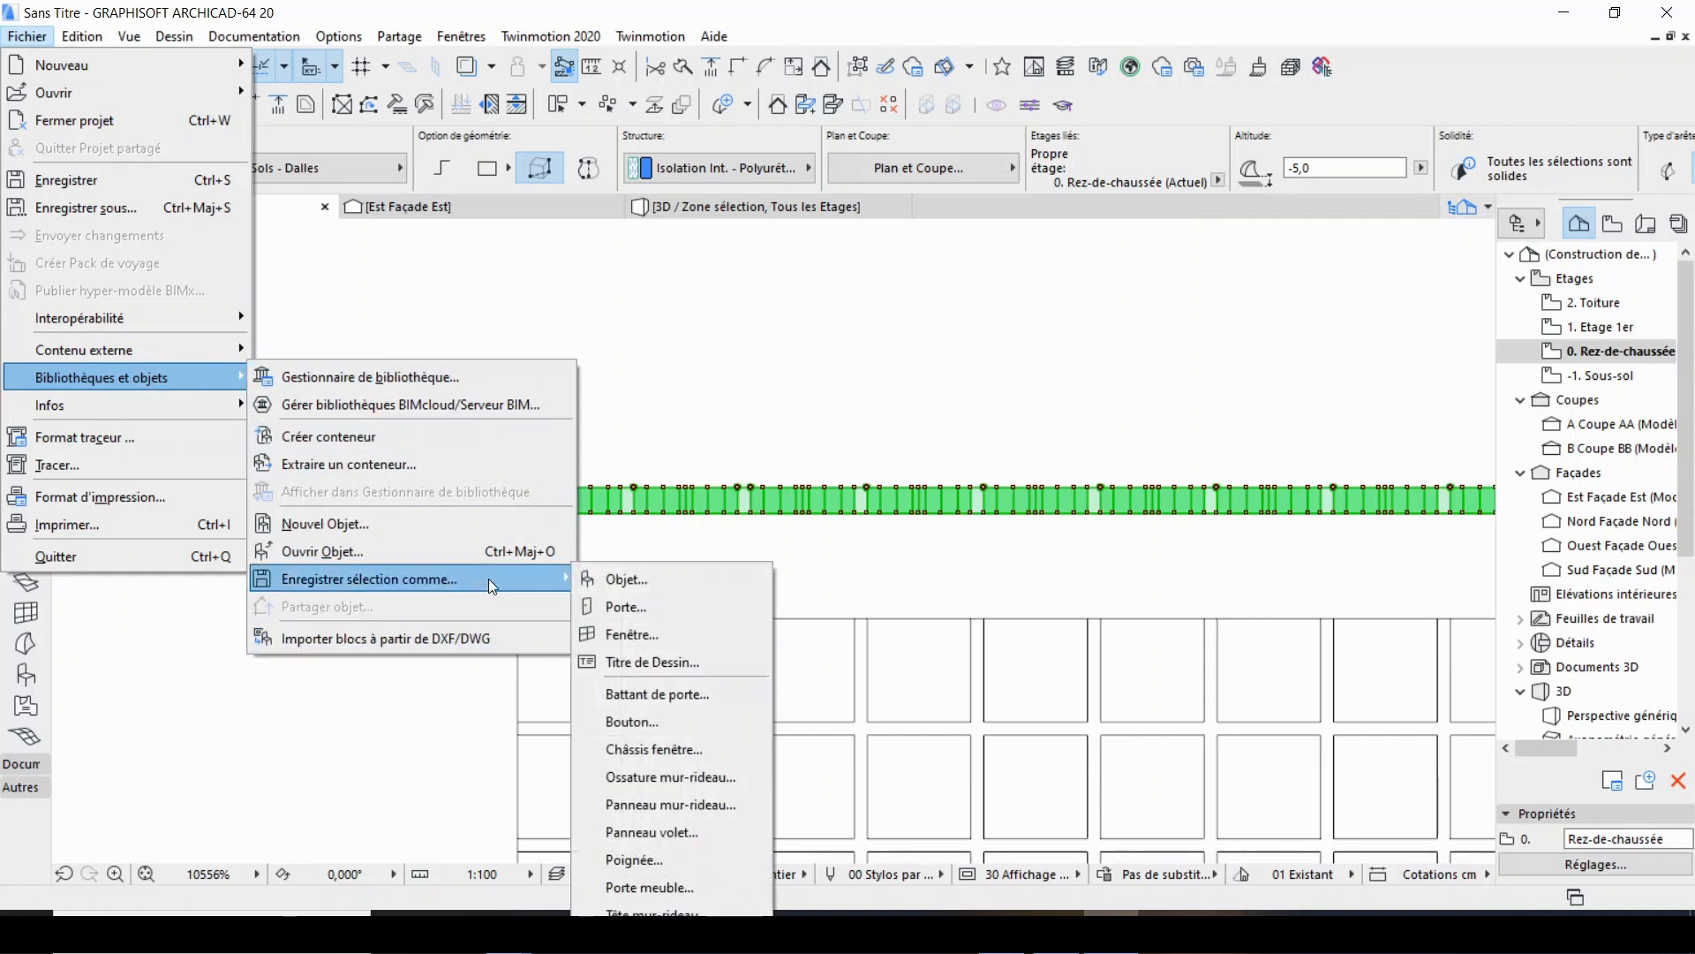
pyautogui.click(665, 579)
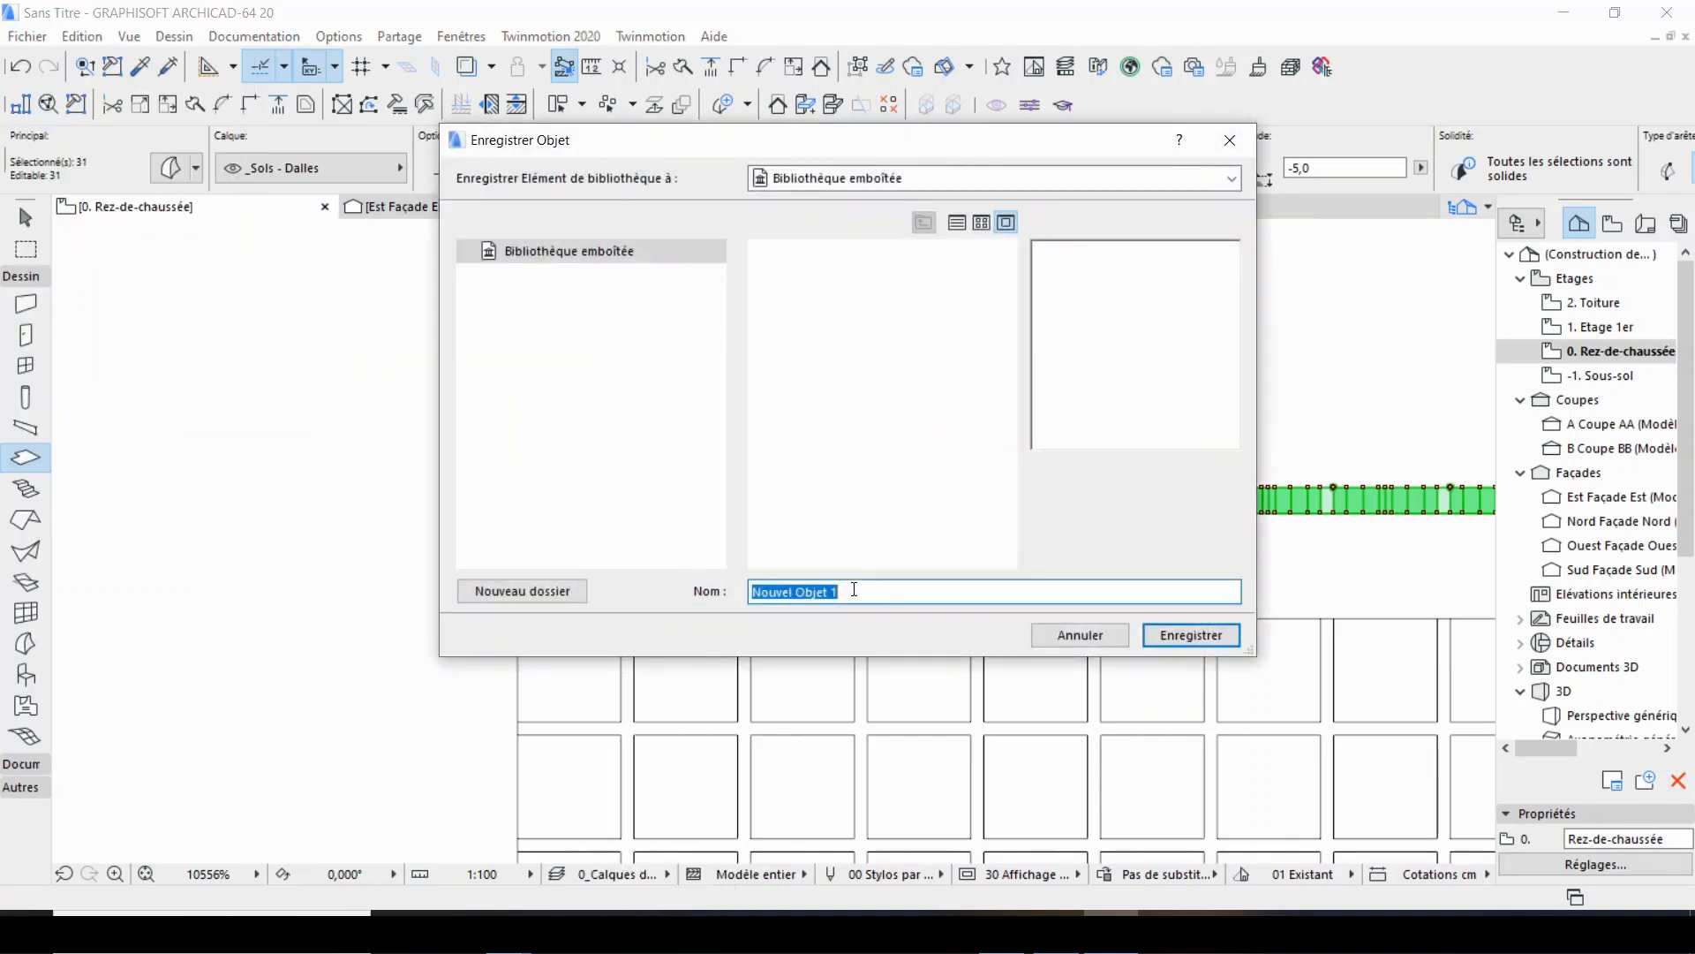
pyautogui.click(1187, 636)
pyautogui.click(1070, 595)
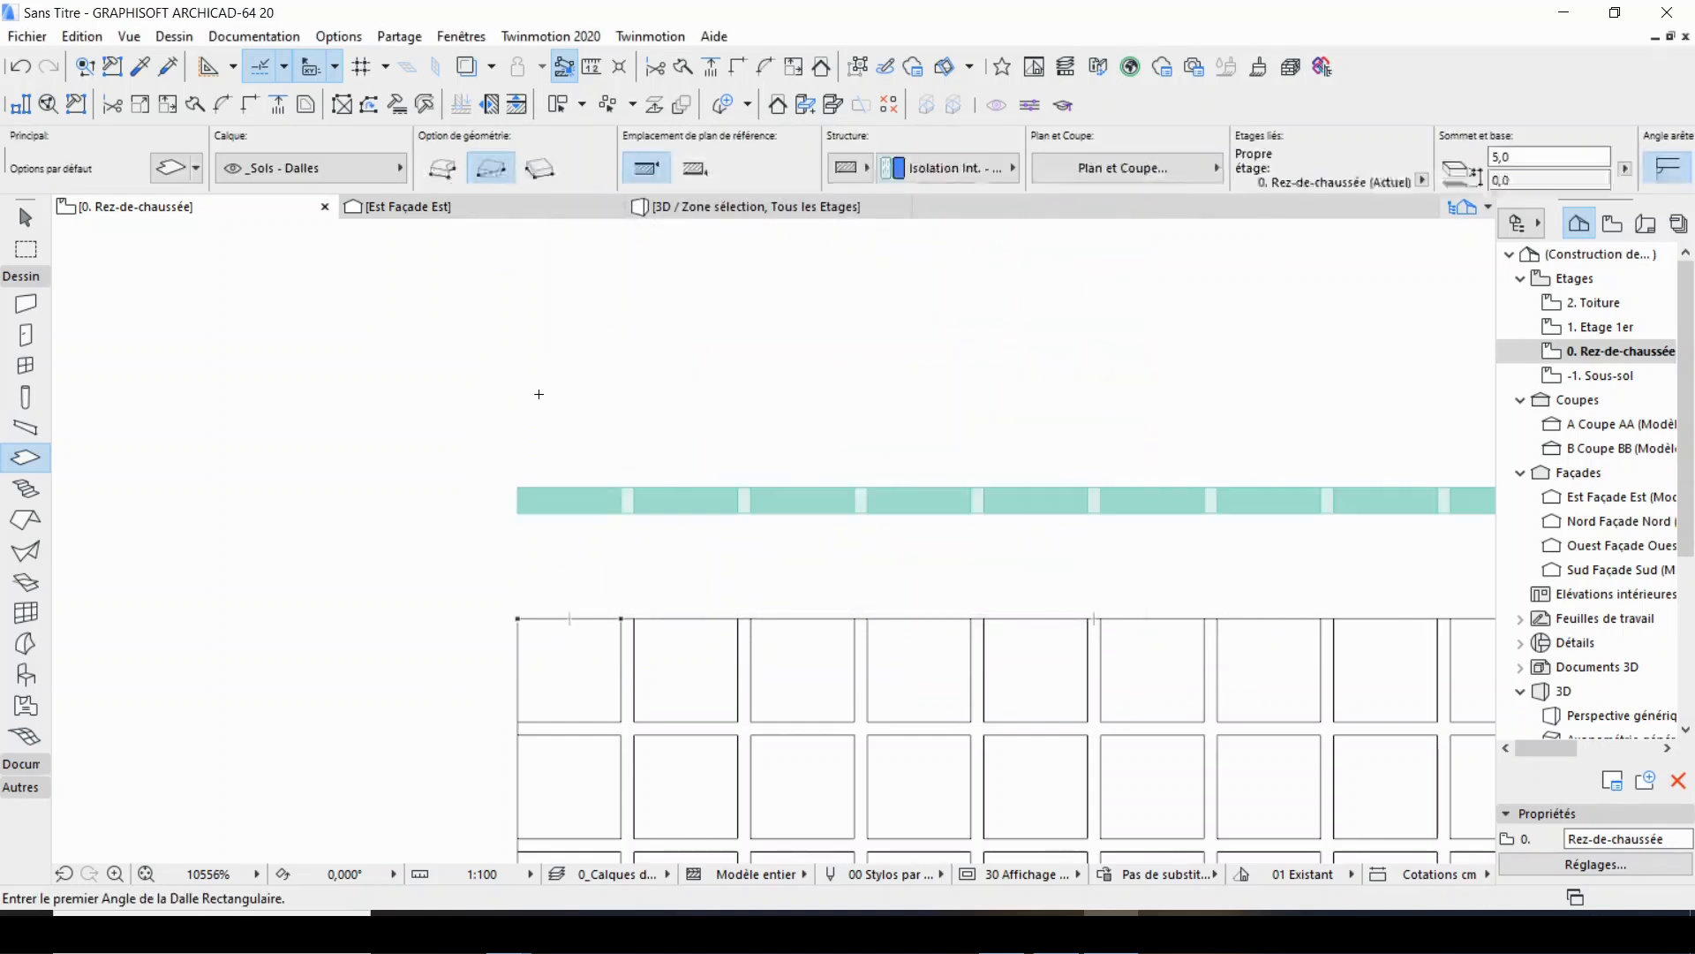
# Place the Nouvel Objet 1 object horizontally in the ground floor plan, starting beside the joint grid and partly overlapping it.
pyautogui.scroll(-3, 537, 394)
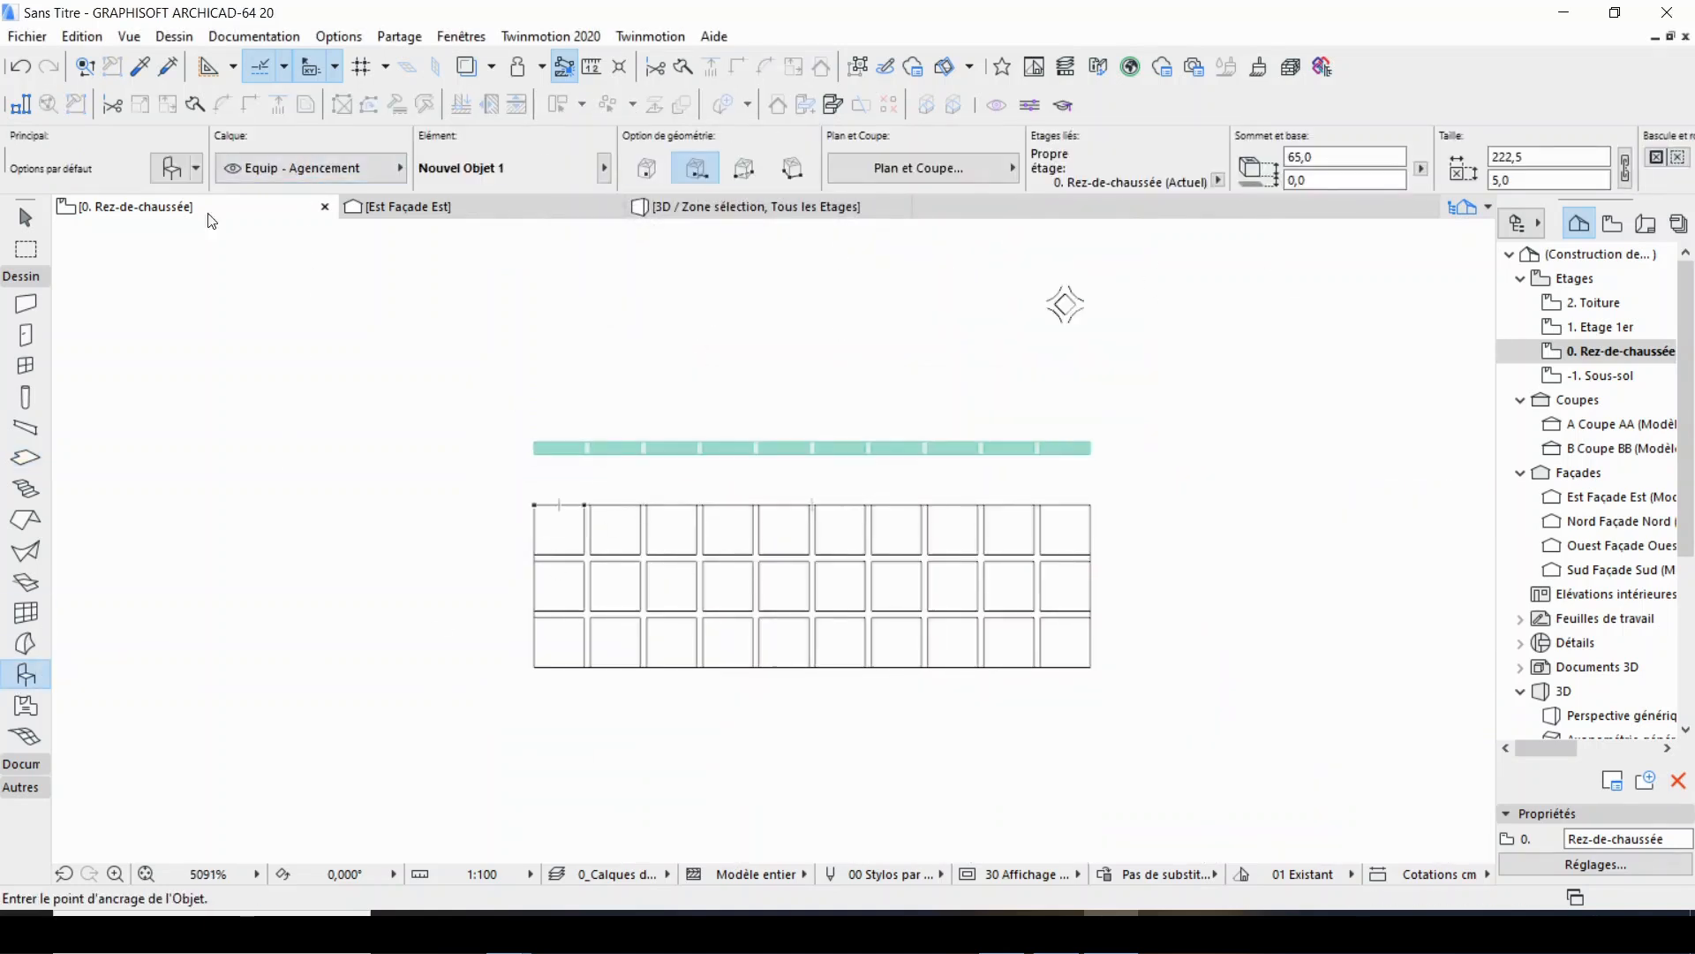
pyautogui.click(219, 560)
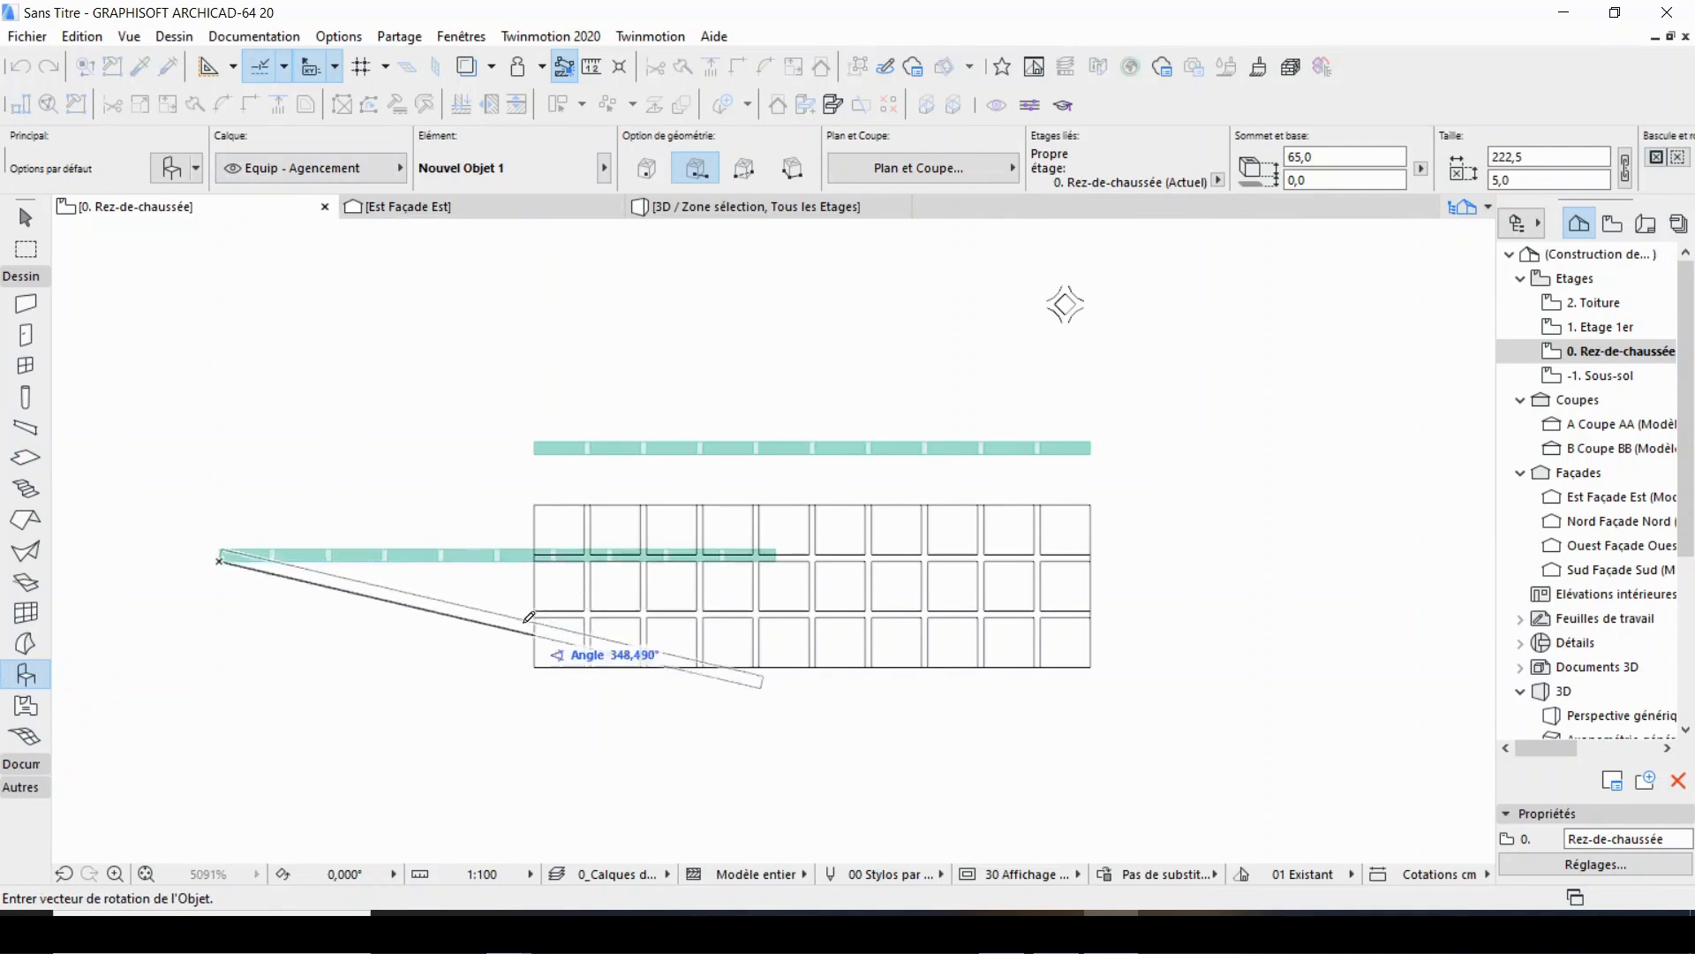
pyautogui.click(459, 559)
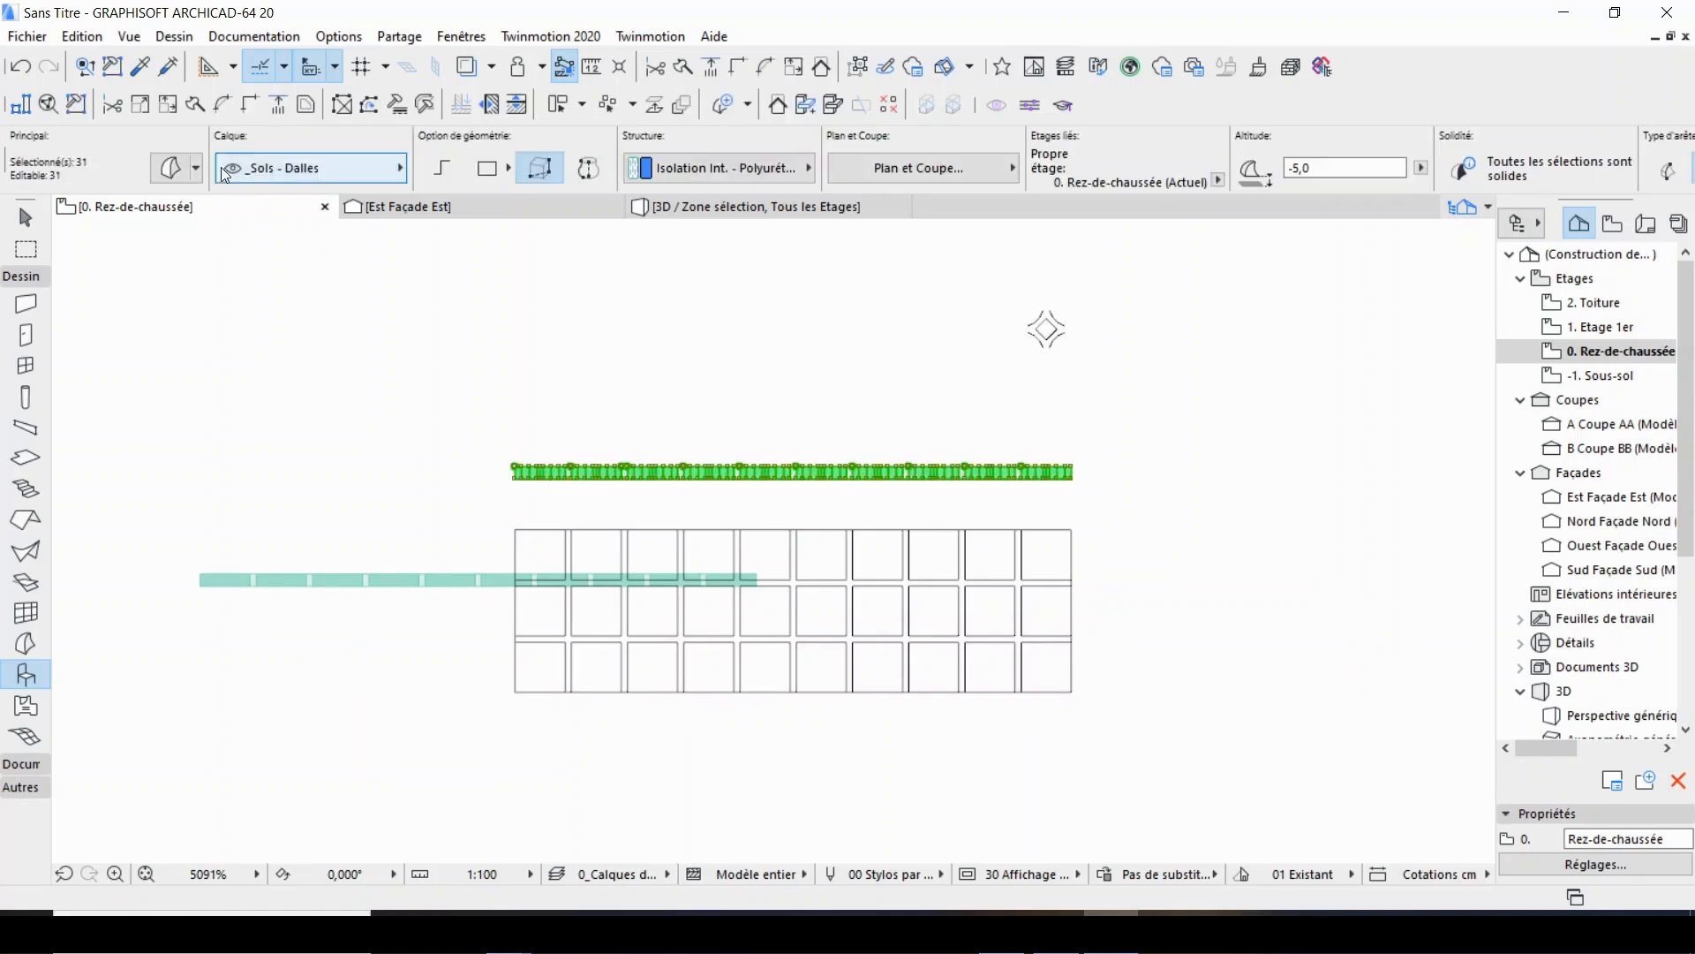
# Check the placed panel object by selecting it in the plan, and clear the selection.
pyautogui.keyDown('shift'); pyautogui.click(203, 581); pyautogui.keyUp('shift')
pyautogui.keyDown('shift'); pyautogui.click(203, 580); pyautogui.keyUp('shift')
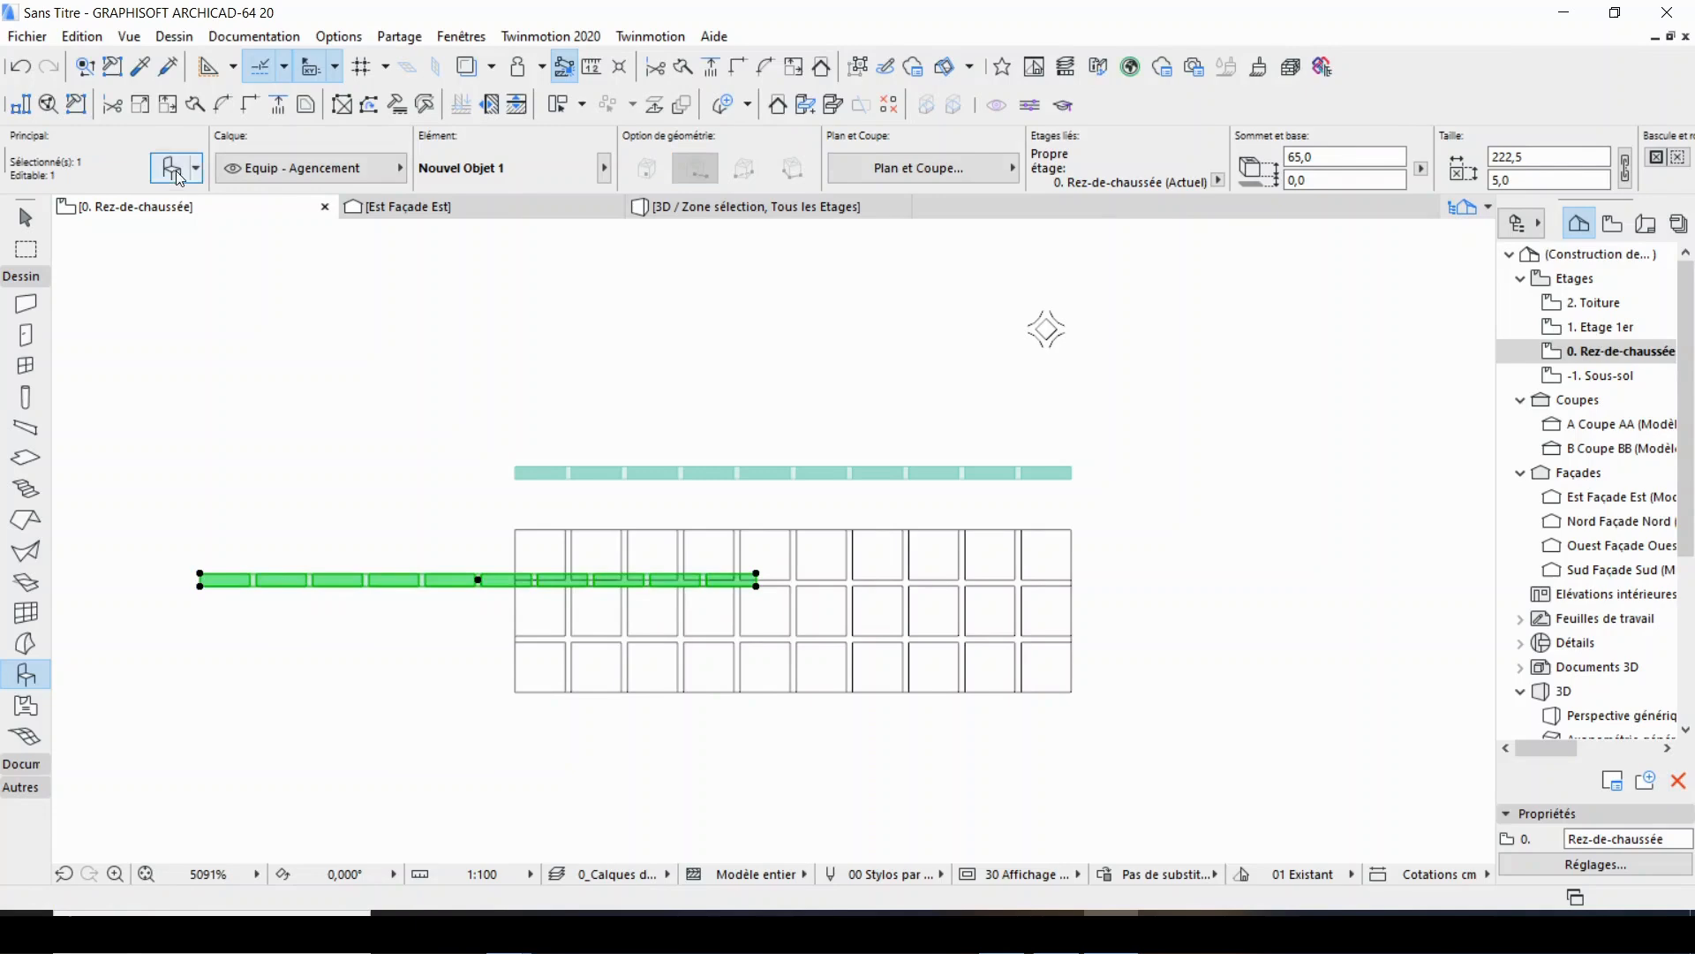
pyautogui.press('Escape')
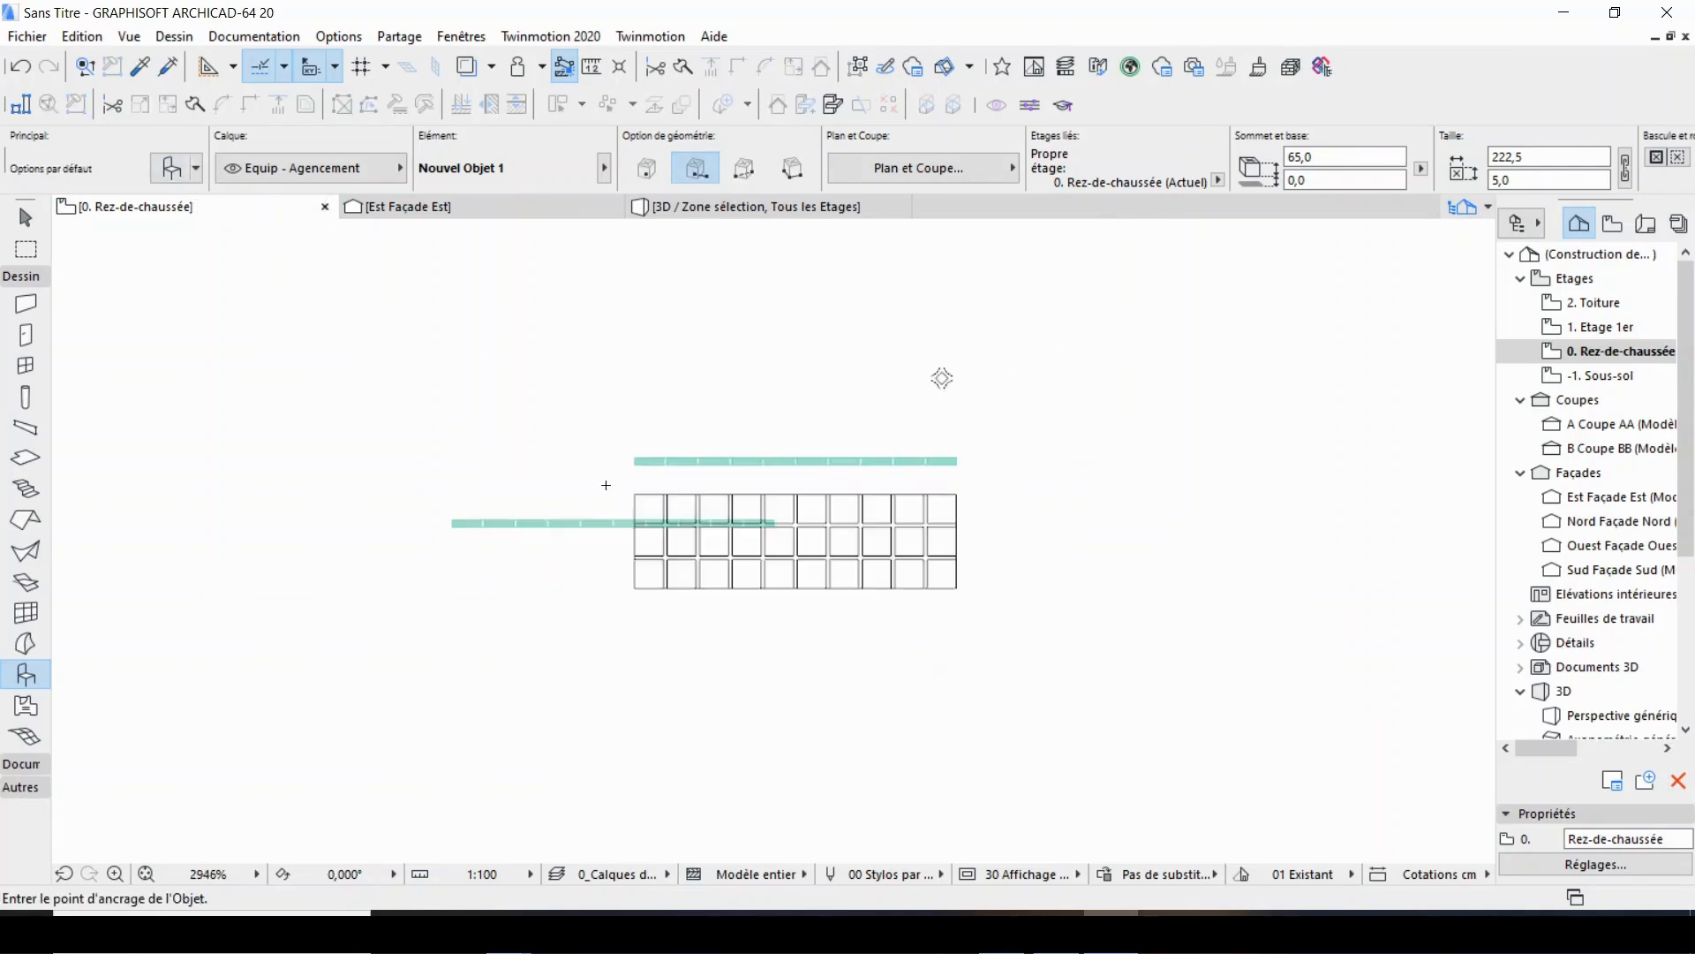
pyautogui.scroll(2, 606, 485)
pyautogui.keyDown('shift'); pyautogui.click(697, 426); pyautogui.keyUp('shift')
pyautogui.press('Escape')
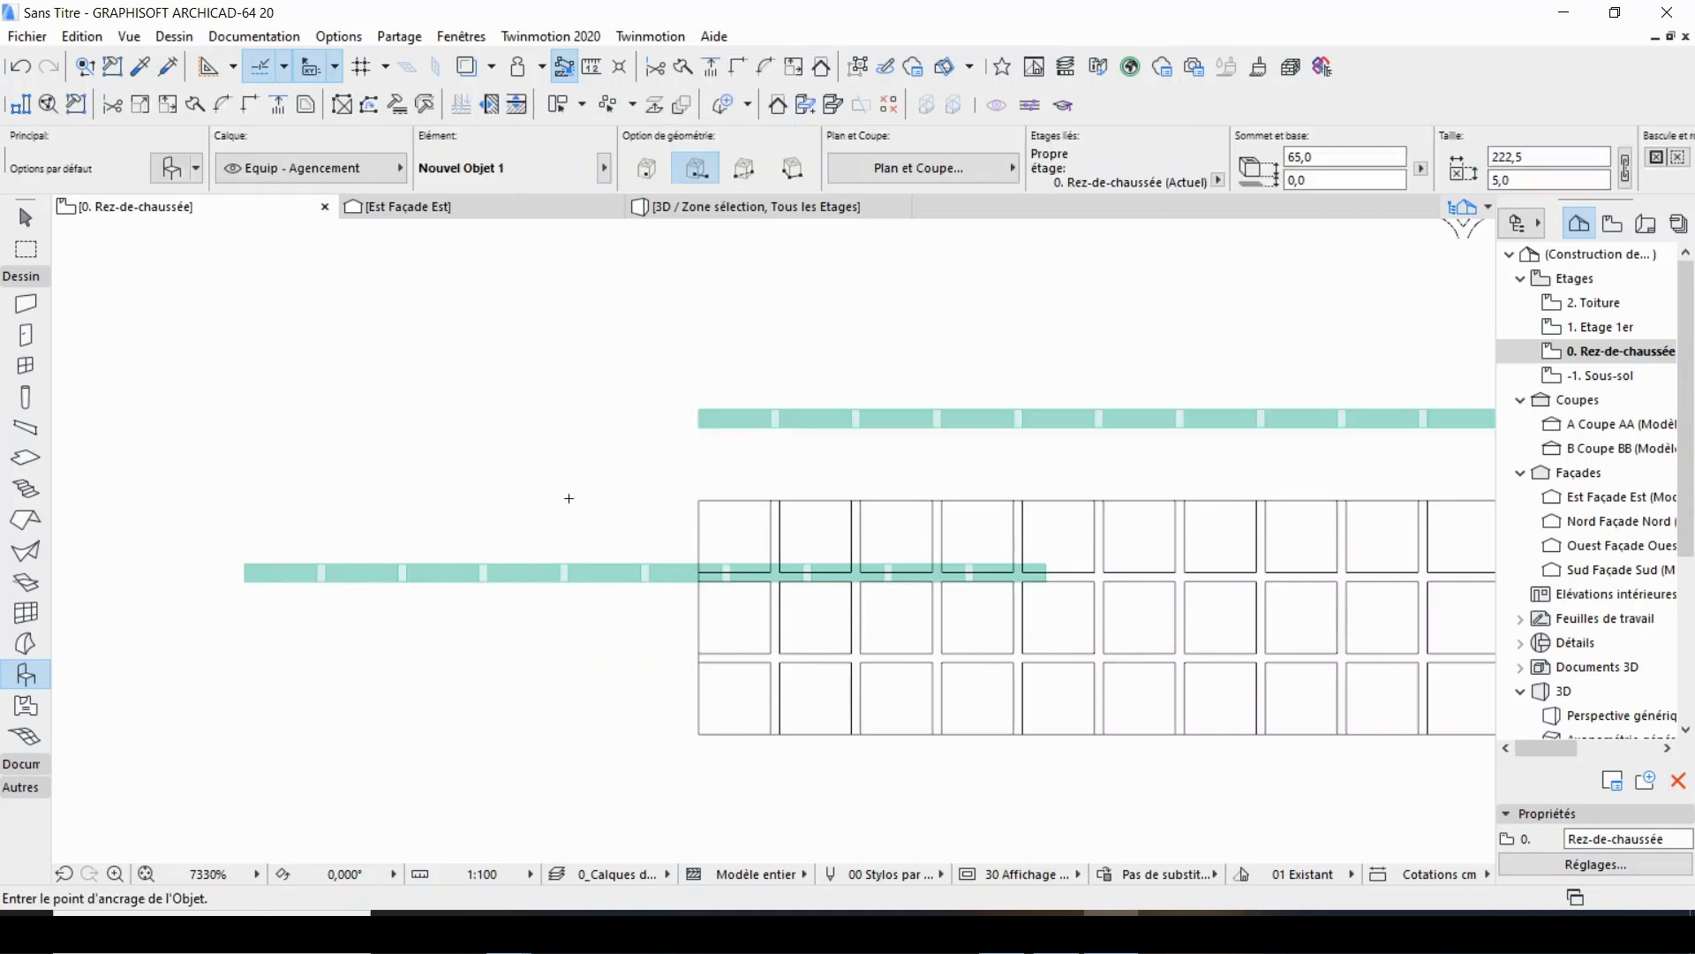
pyautogui.scroll(-4, 569, 496)
pyautogui.scroll(5, 696, 445)
pyautogui.scroll(-4, 643, 573)
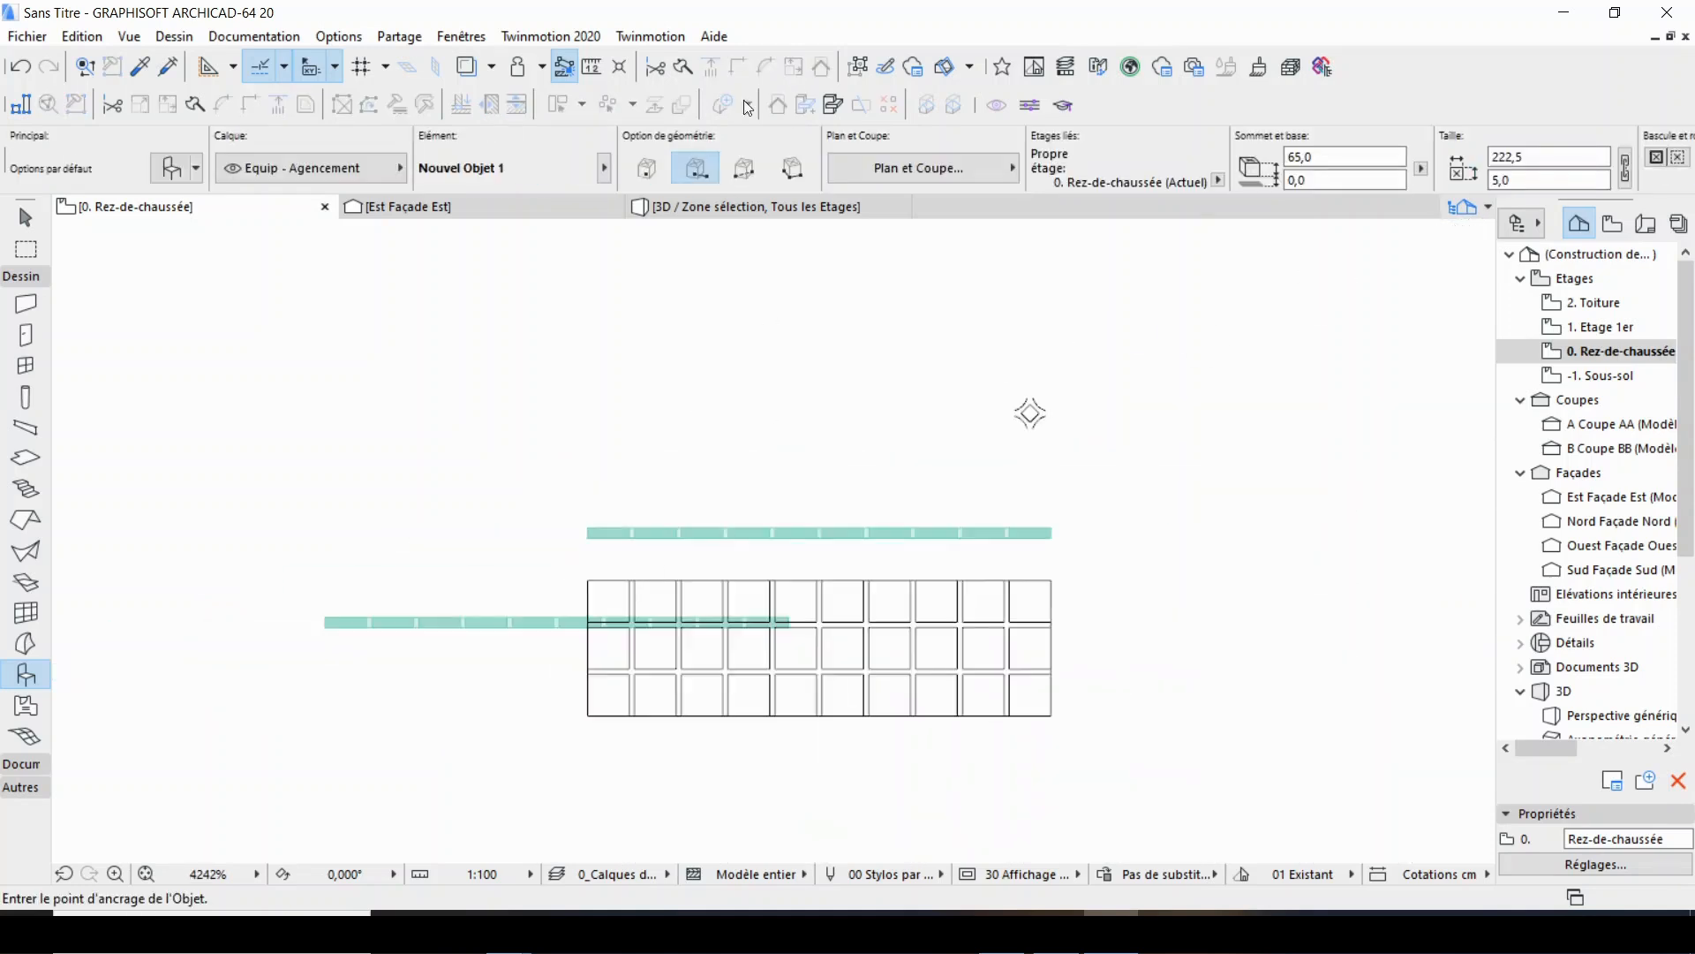
pyautogui.scroll(3, 559, 559)
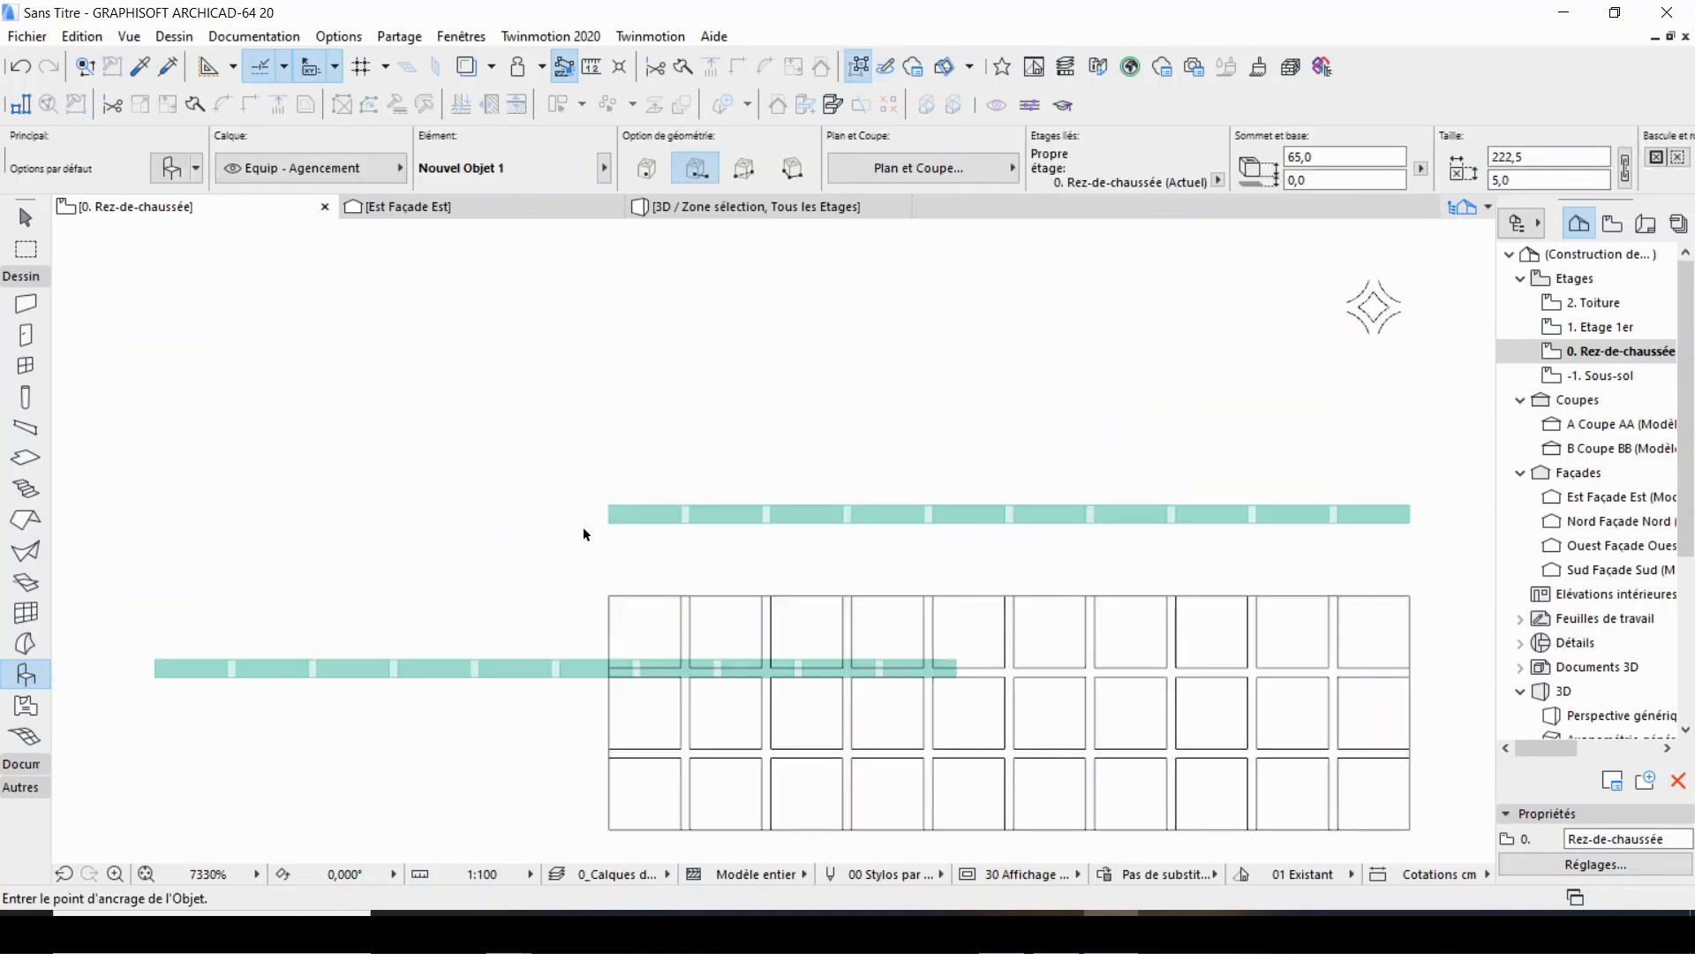
# Try moving the original upright panel's joint morph away from its bricks in the plan, and undo the move.
pyautogui.keyDown('shift'); pyautogui.click(616, 521); pyautogui.keyUp('shift')
pyautogui.scroll(3, 1147, 481)
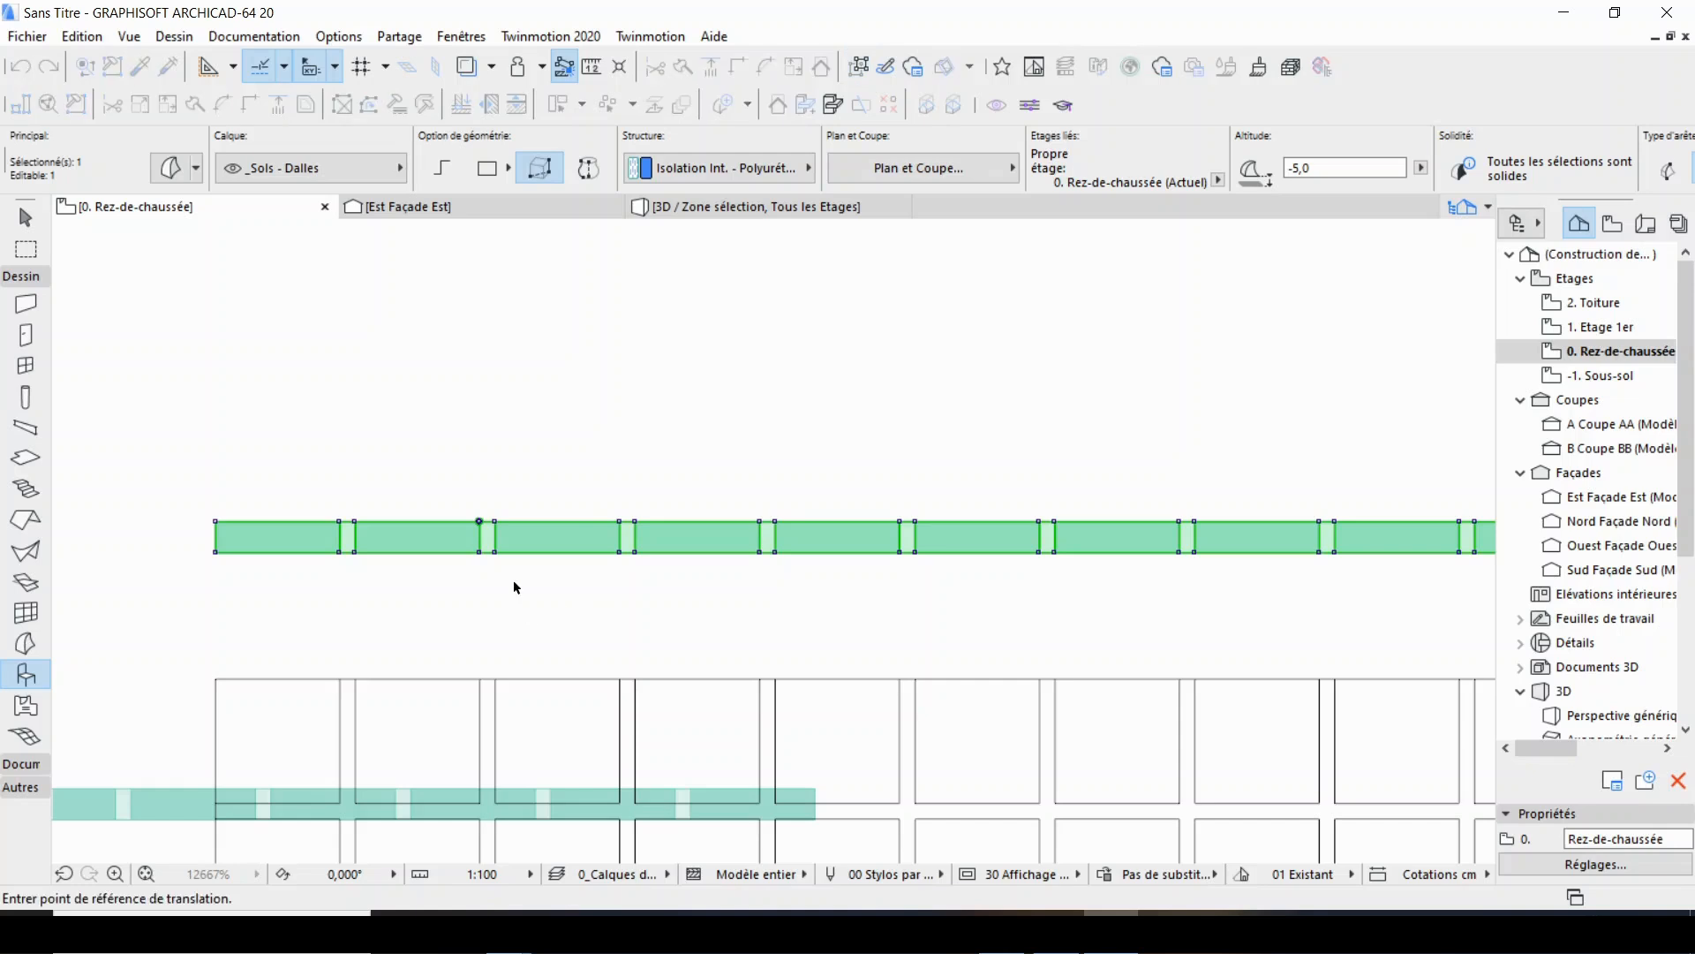
pyautogui.keyDown('ctrl'); pyautogui.moveTo(519, 582); pyautogui.dragTo(522, 462); pyautogui.keyUp('ctrl')
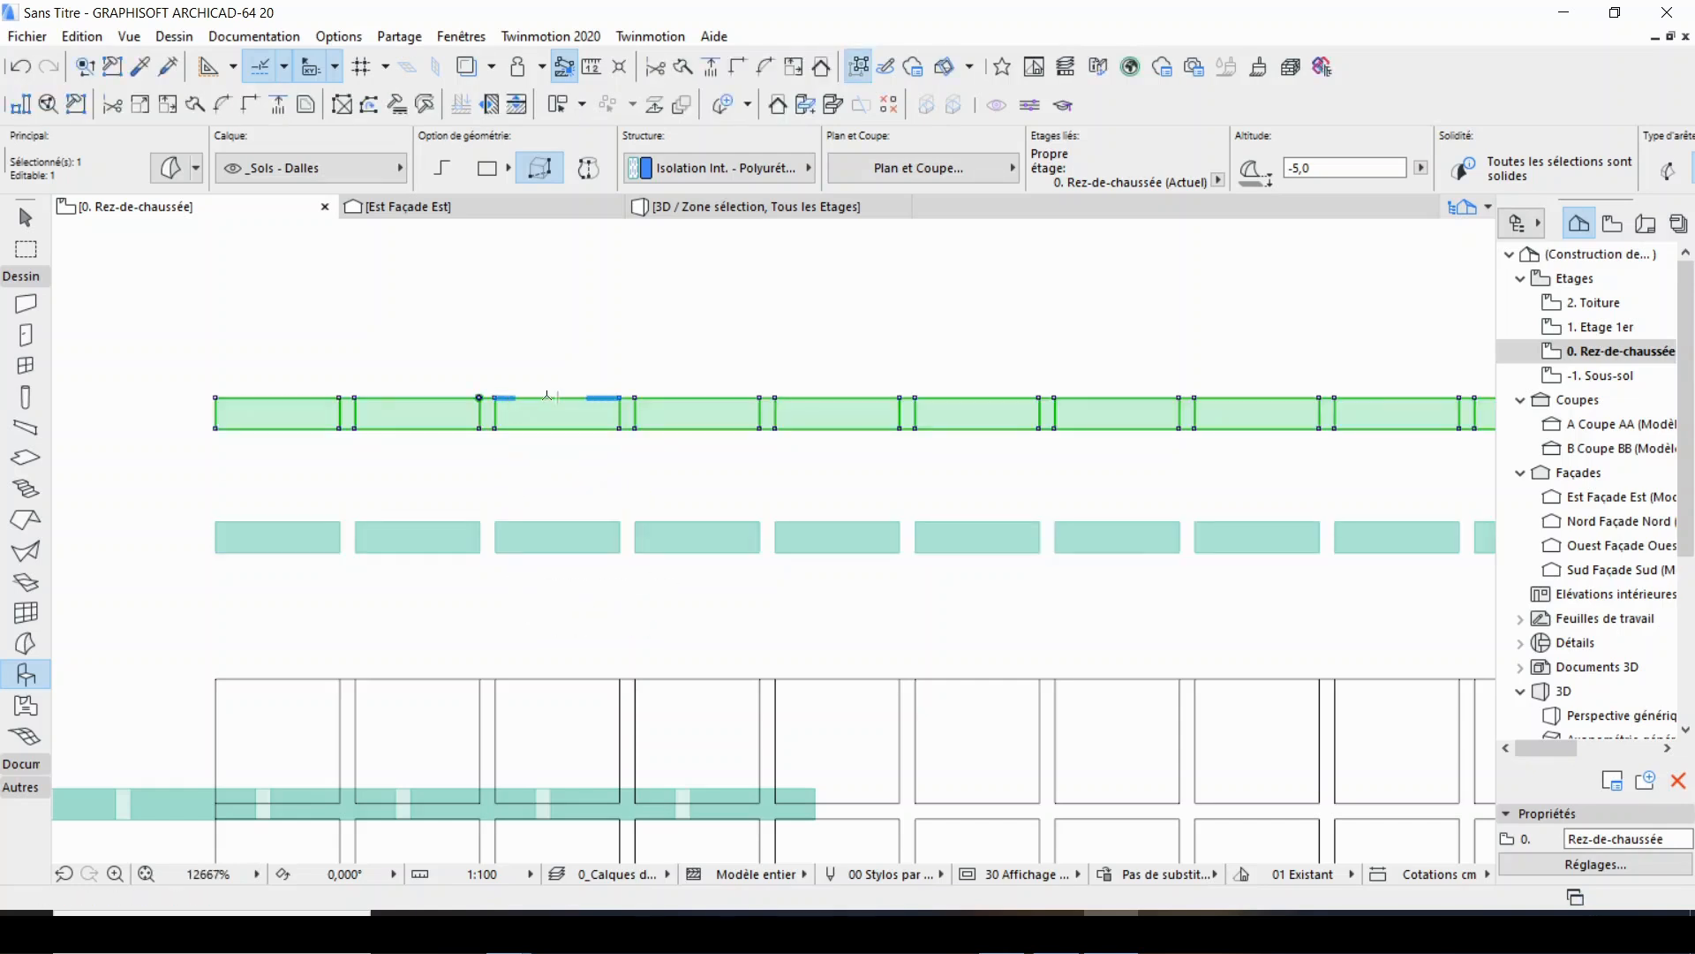
pyautogui.hotkey('ctrl', 'z')
pyautogui.press('Escape')
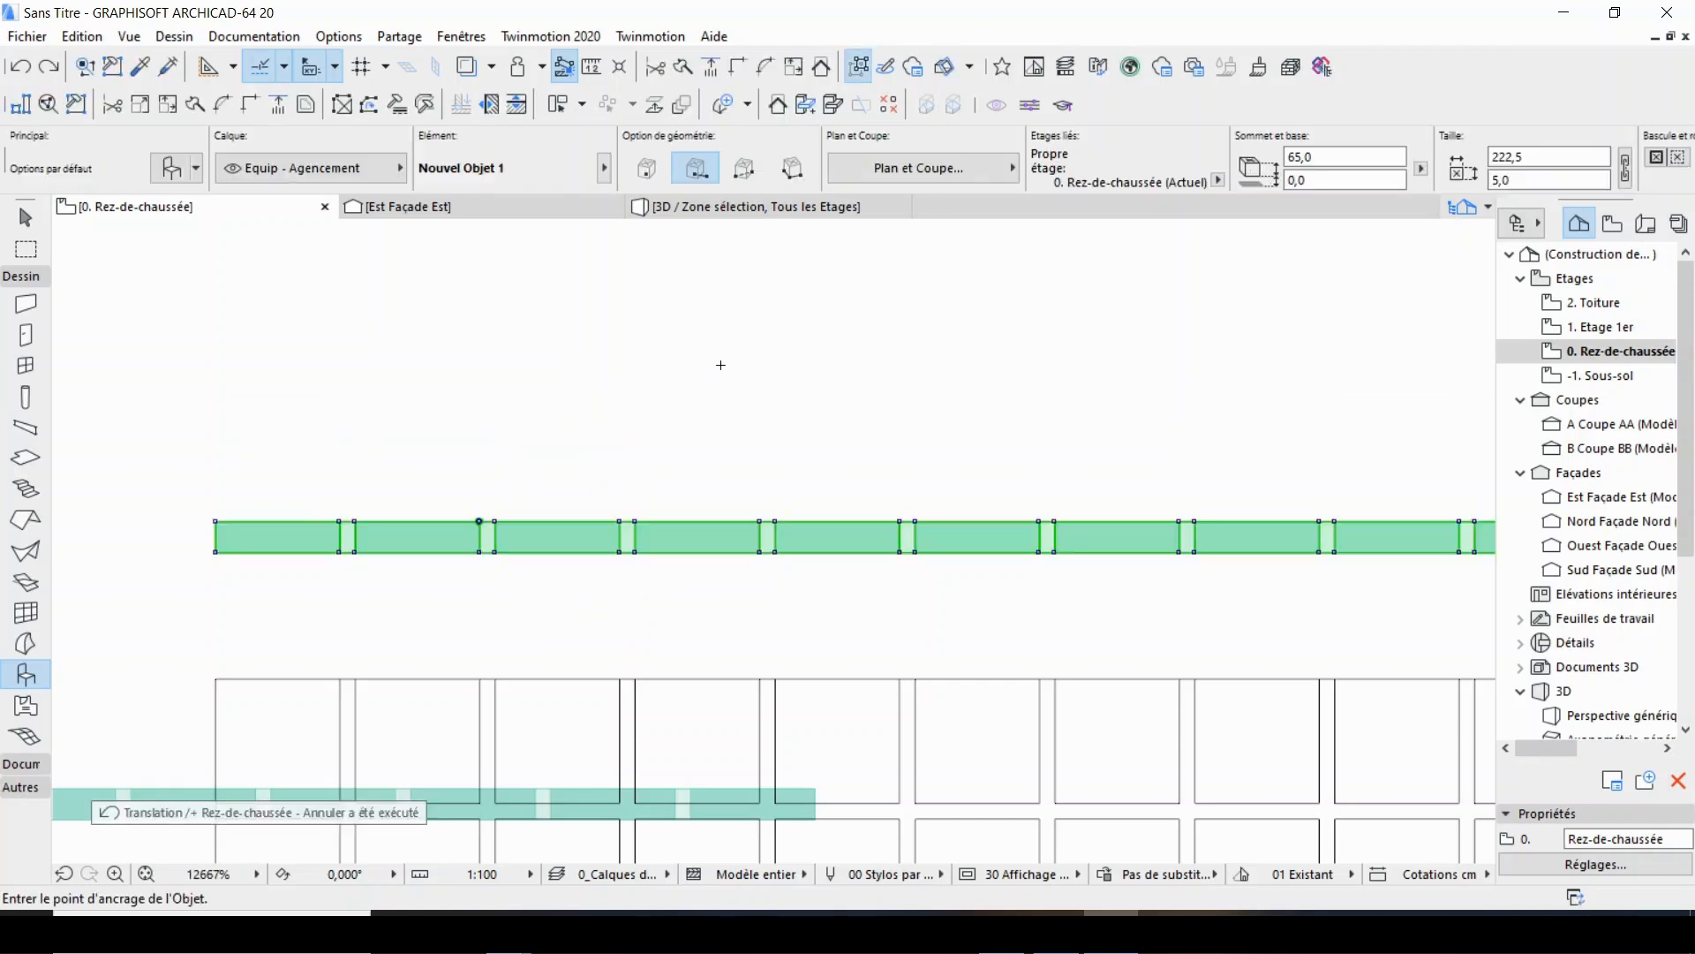
# Move the placed Nouvel Objet 1 object straight up in the plan so it crosses the joint grid's top row.
pyautogui.scroll(-3, 1049, 287)
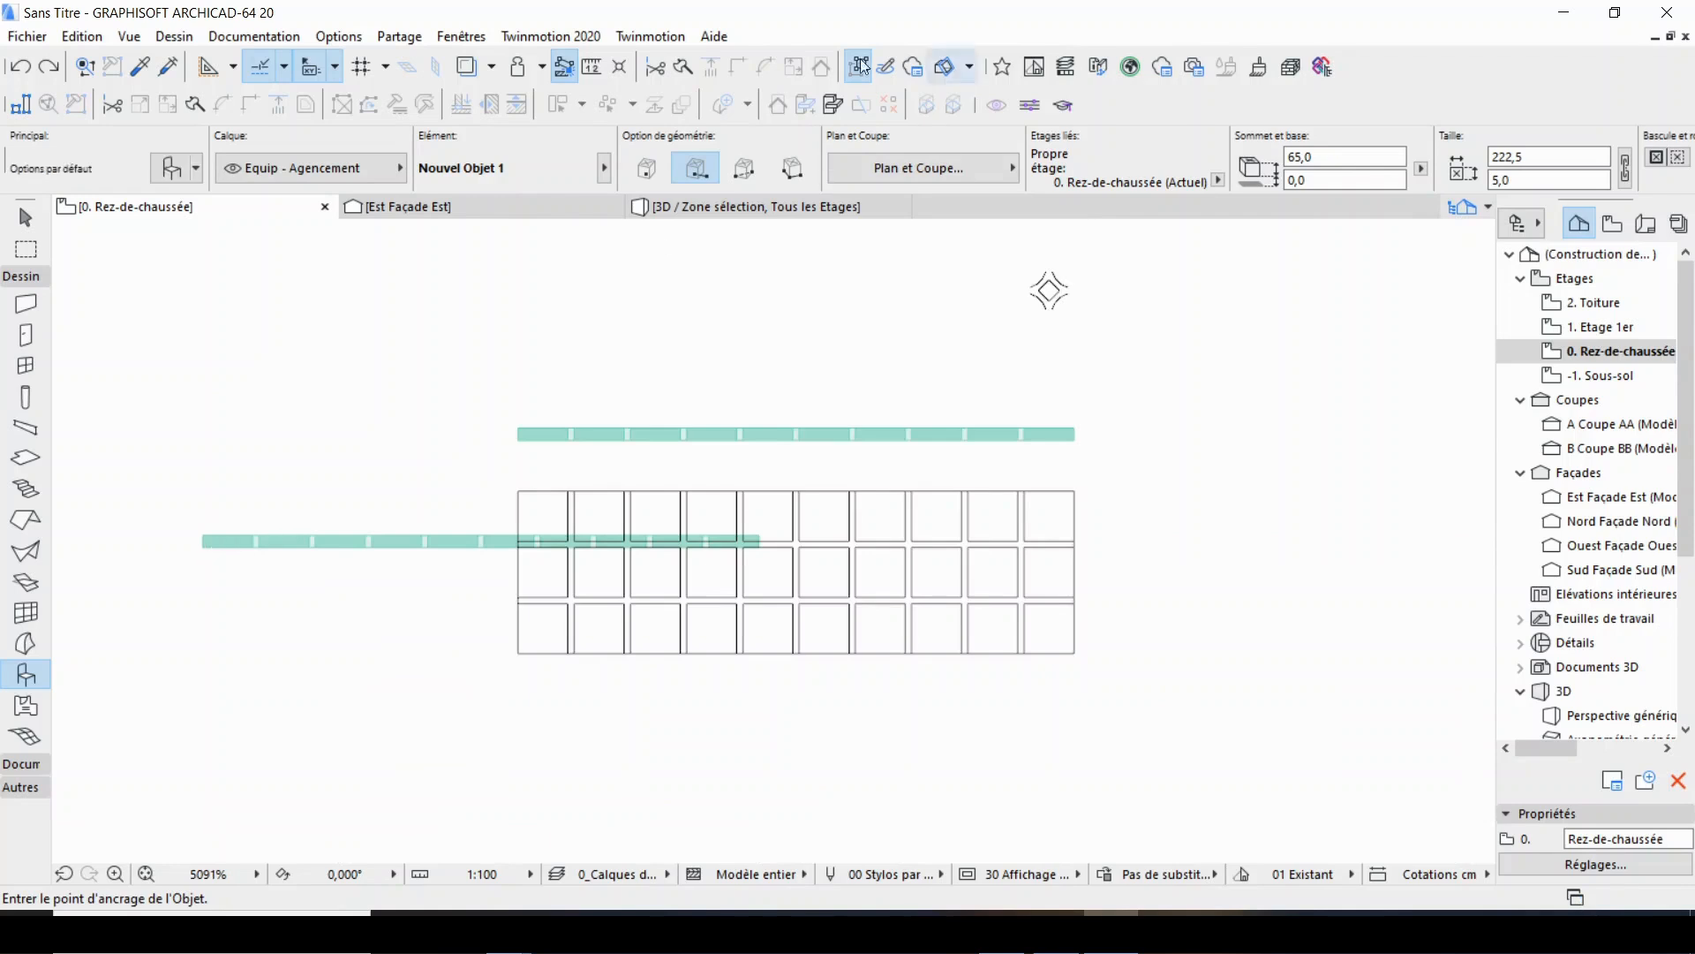
pyautogui.keyDown('shift'); pyautogui.click(209, 545); pyautogui.keyUp('shift')
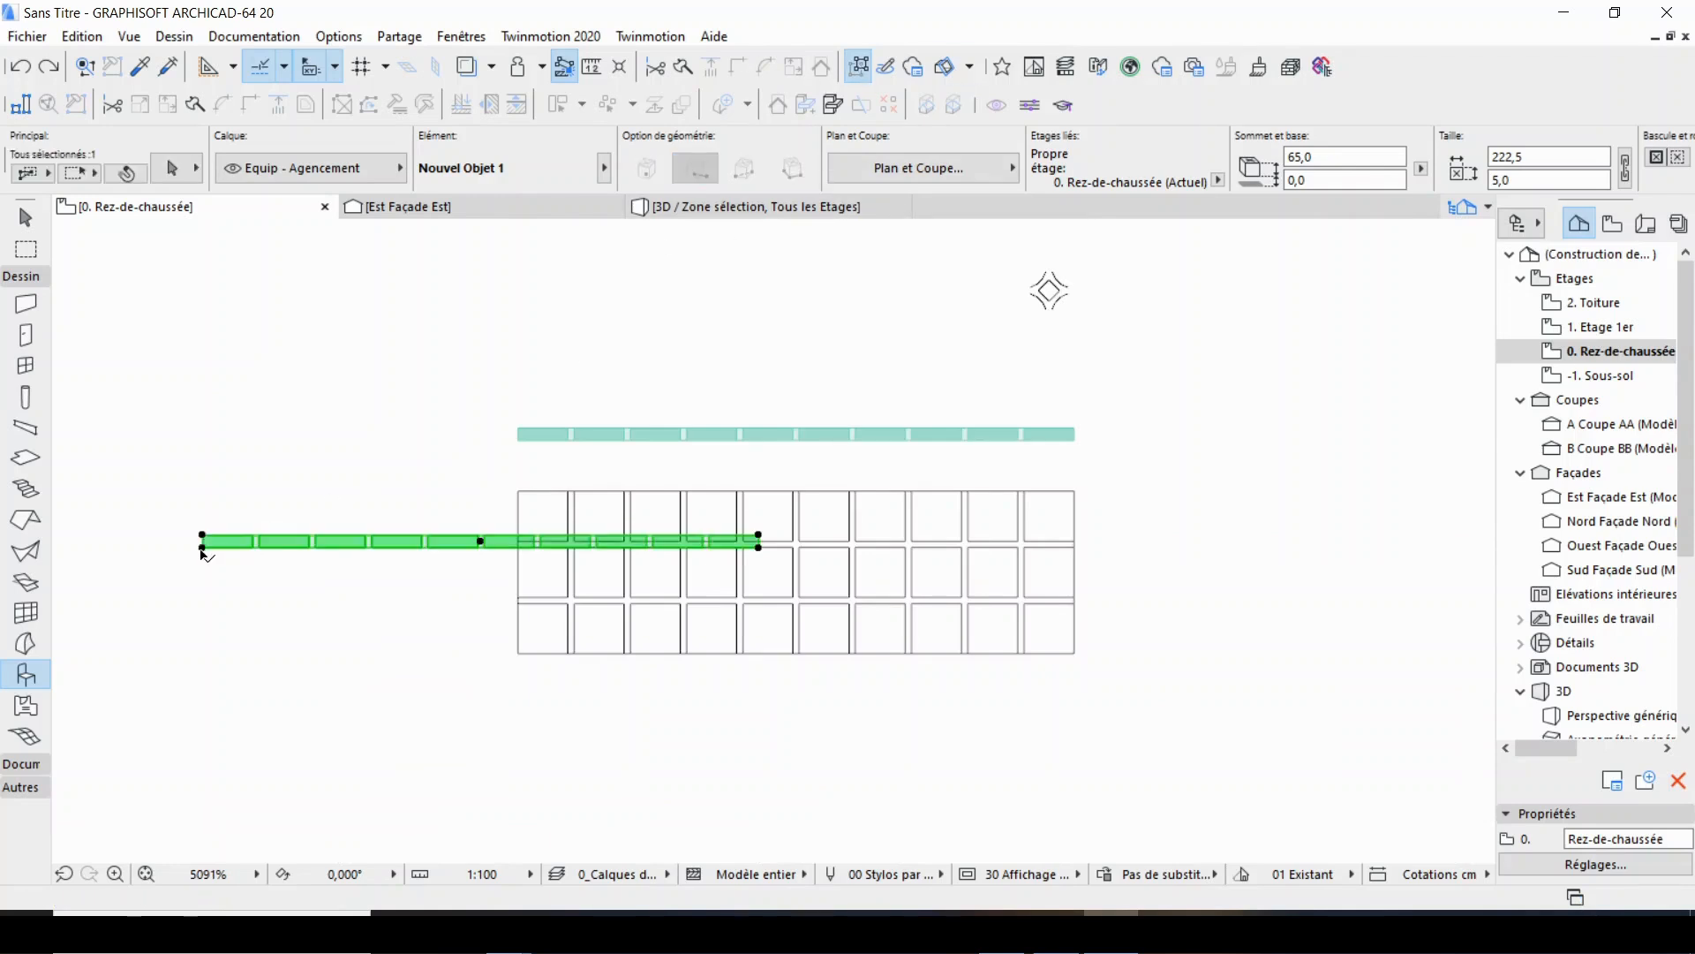
pyautogui.scroll(2, 338, 515)
pyautogui.hotkey('ctrl', 'd')
pyautogui.click(367, 582)
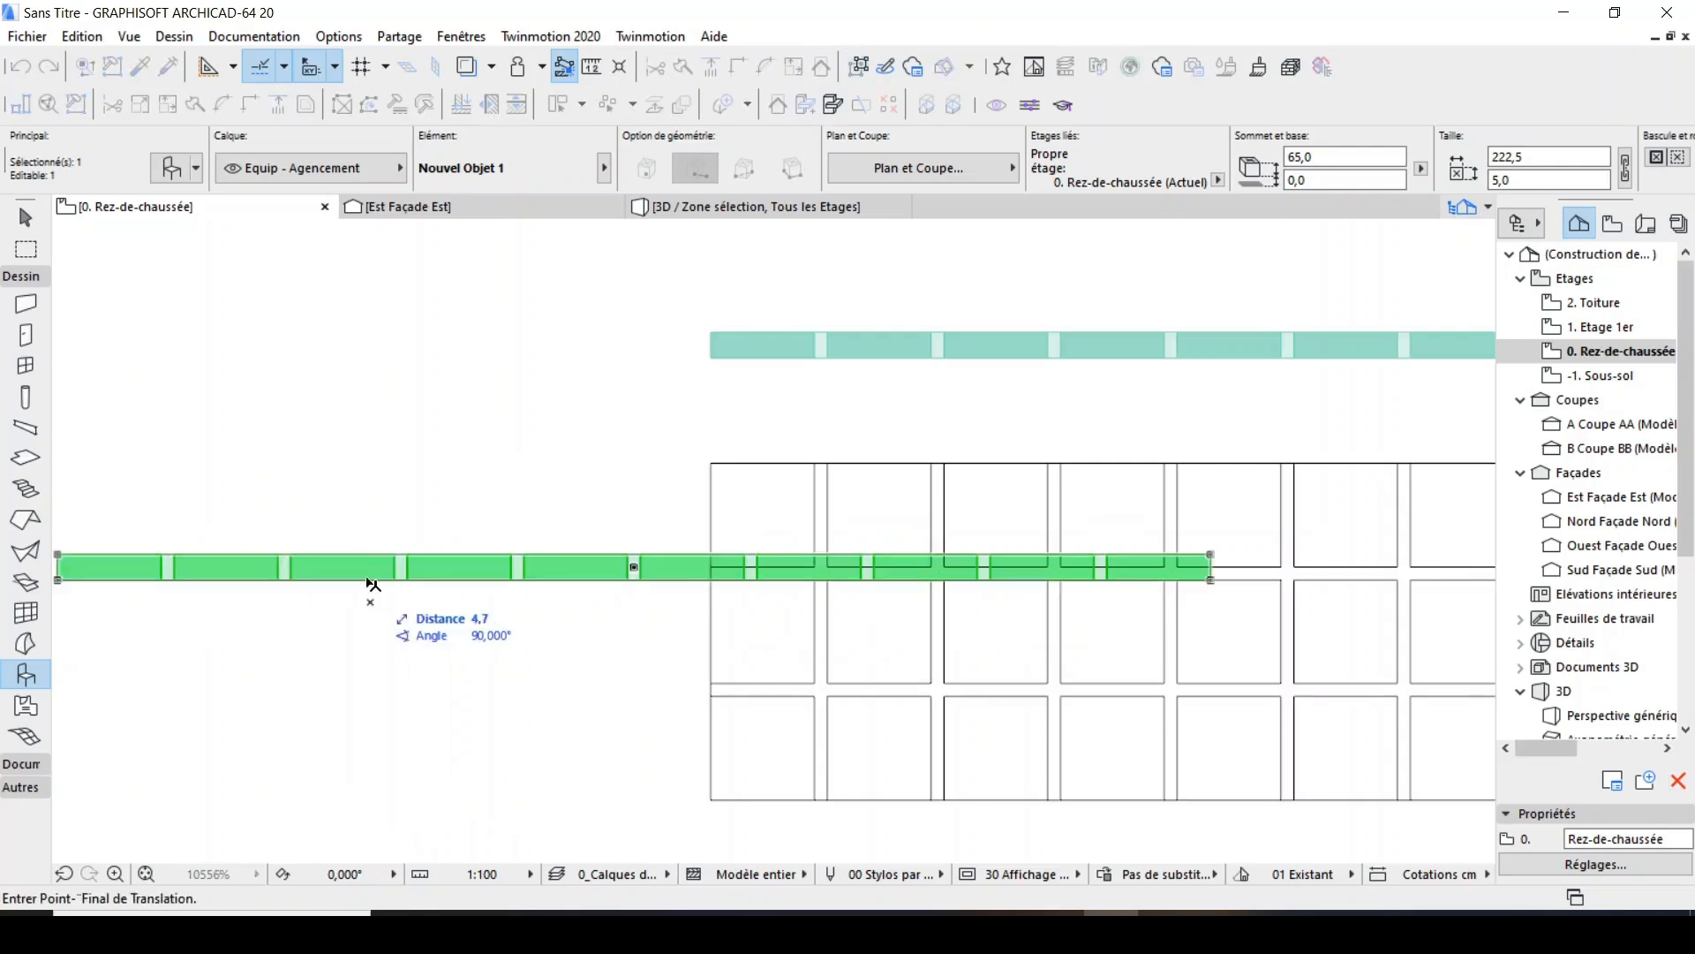
pyautogui.keyDown('shift'); pyautogui.click(404, 507); pyautogui.keyUp('shift')
pyautogui.scroll(-5, 984, 474)
pyautogui.press('Escape')
pyautogui.scroll(5, 1081, 439)
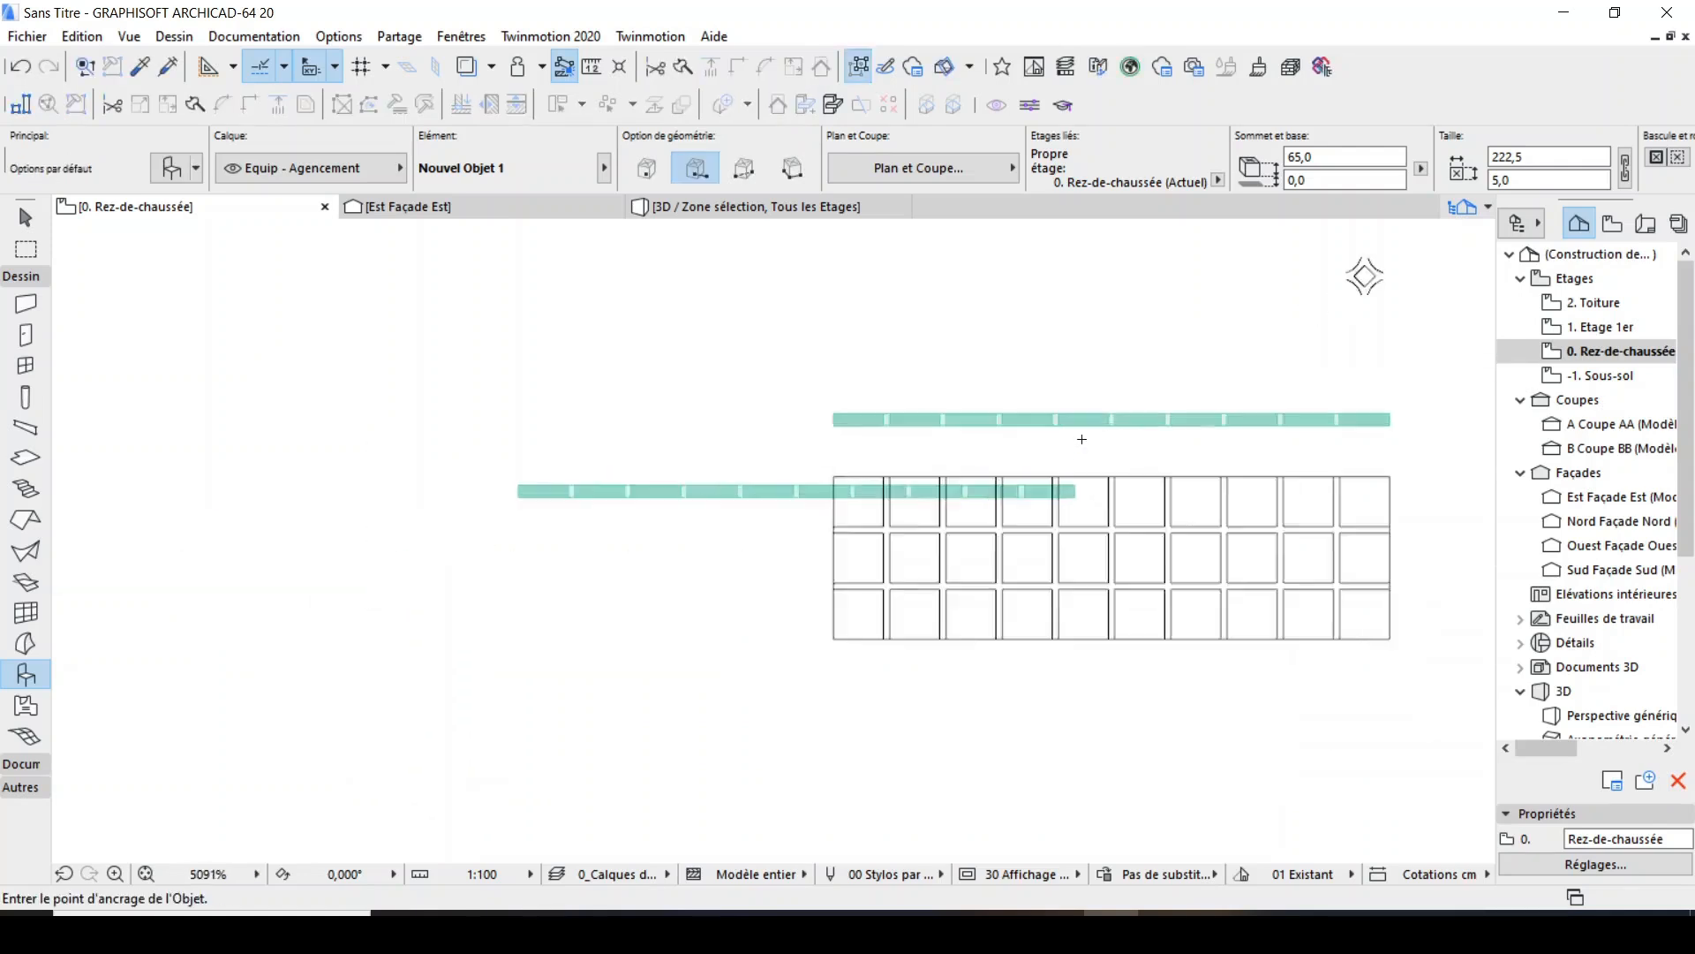
# Configure the default wall with a basic structure and a thickness of 15.
pyautogui.scroll(-4, 1063, 455)
pyautogui.scroll(2, 672, 506)
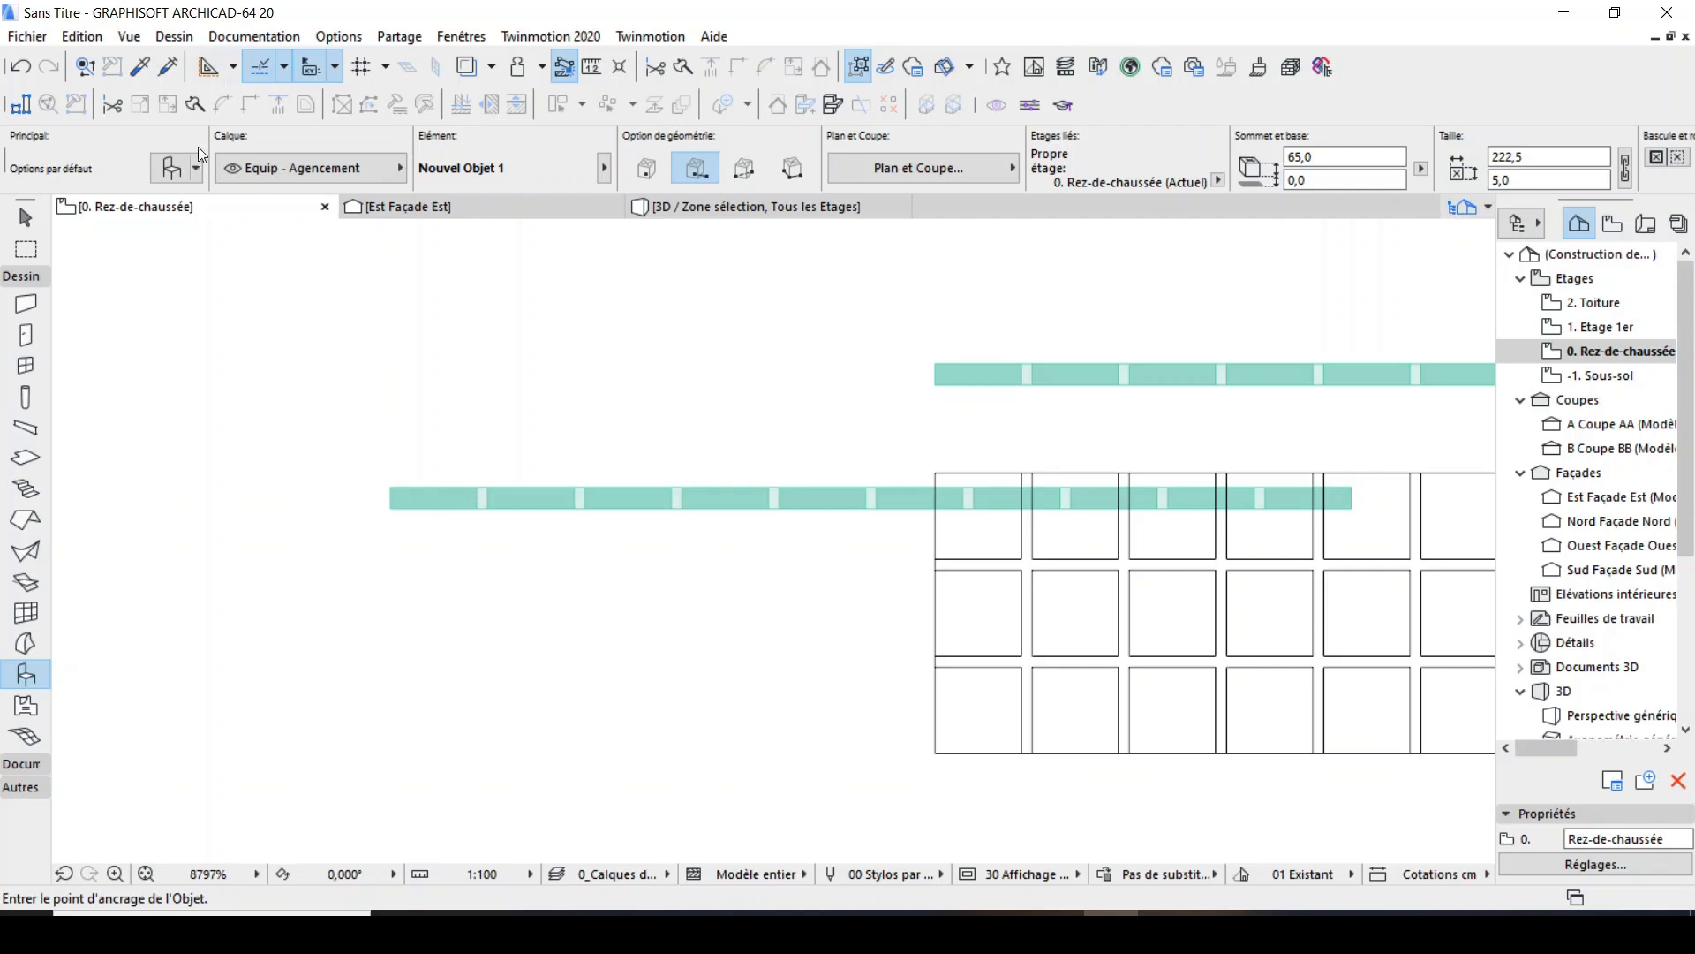
pyautogui.scroll(-3, 517, 565)
pyautogui.scroll(3, 678, 531)
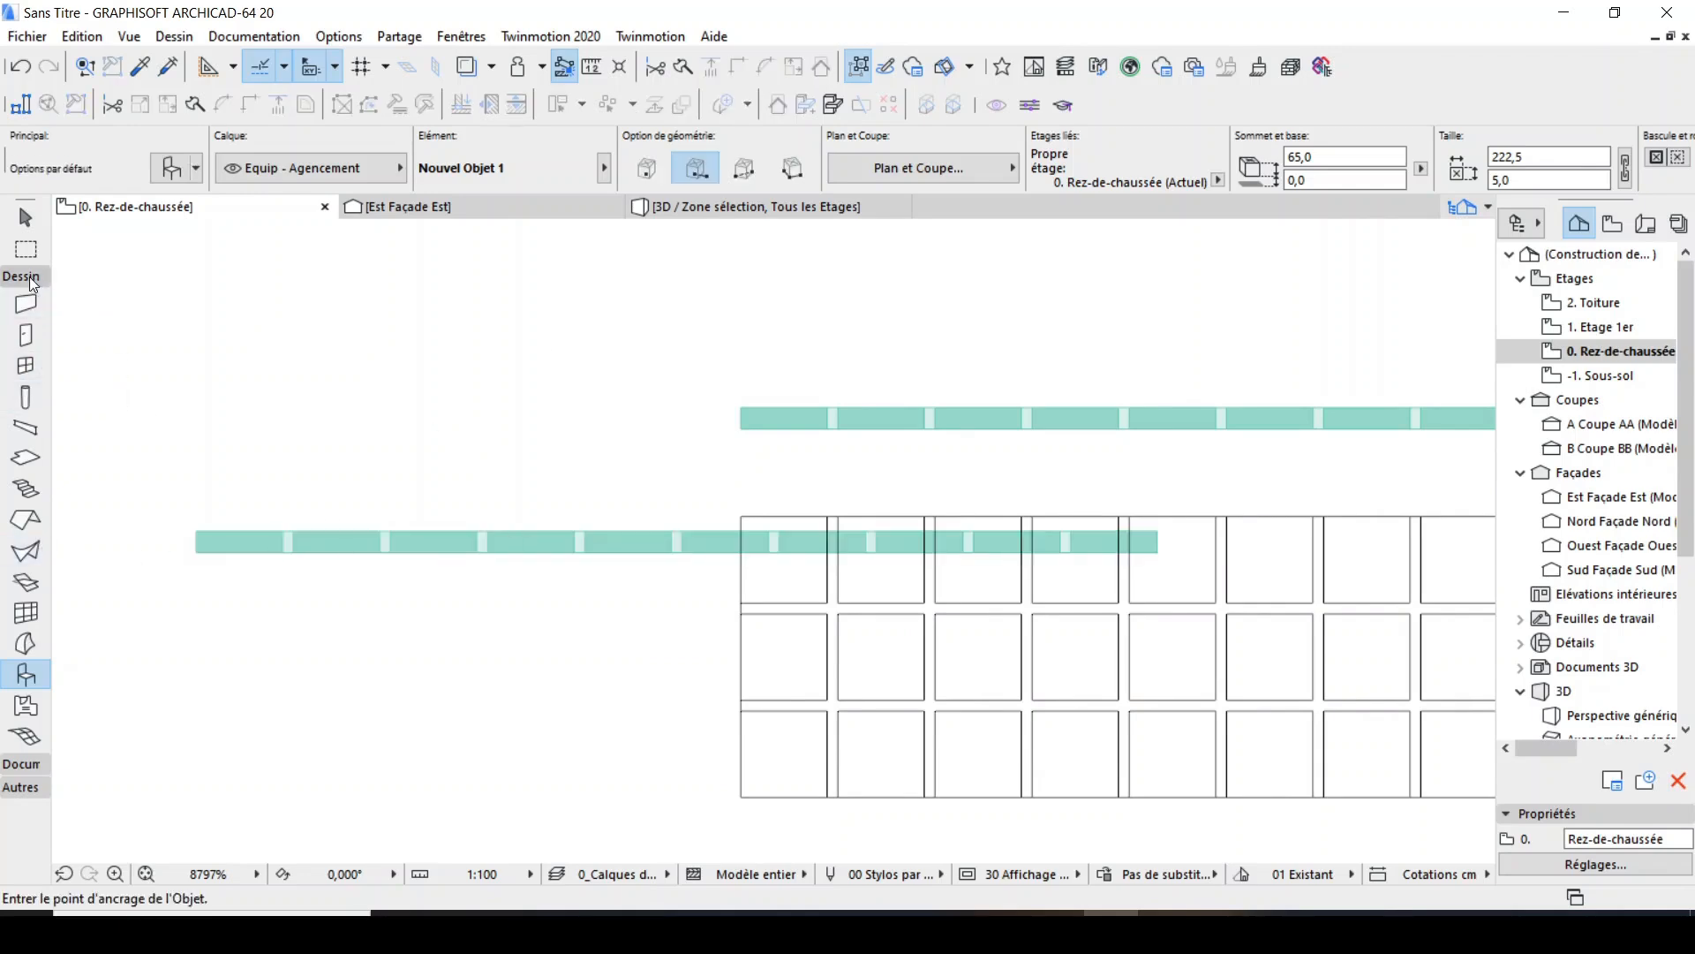
pyautogui.click(25, 304)
pyautogui.click(171, 167)
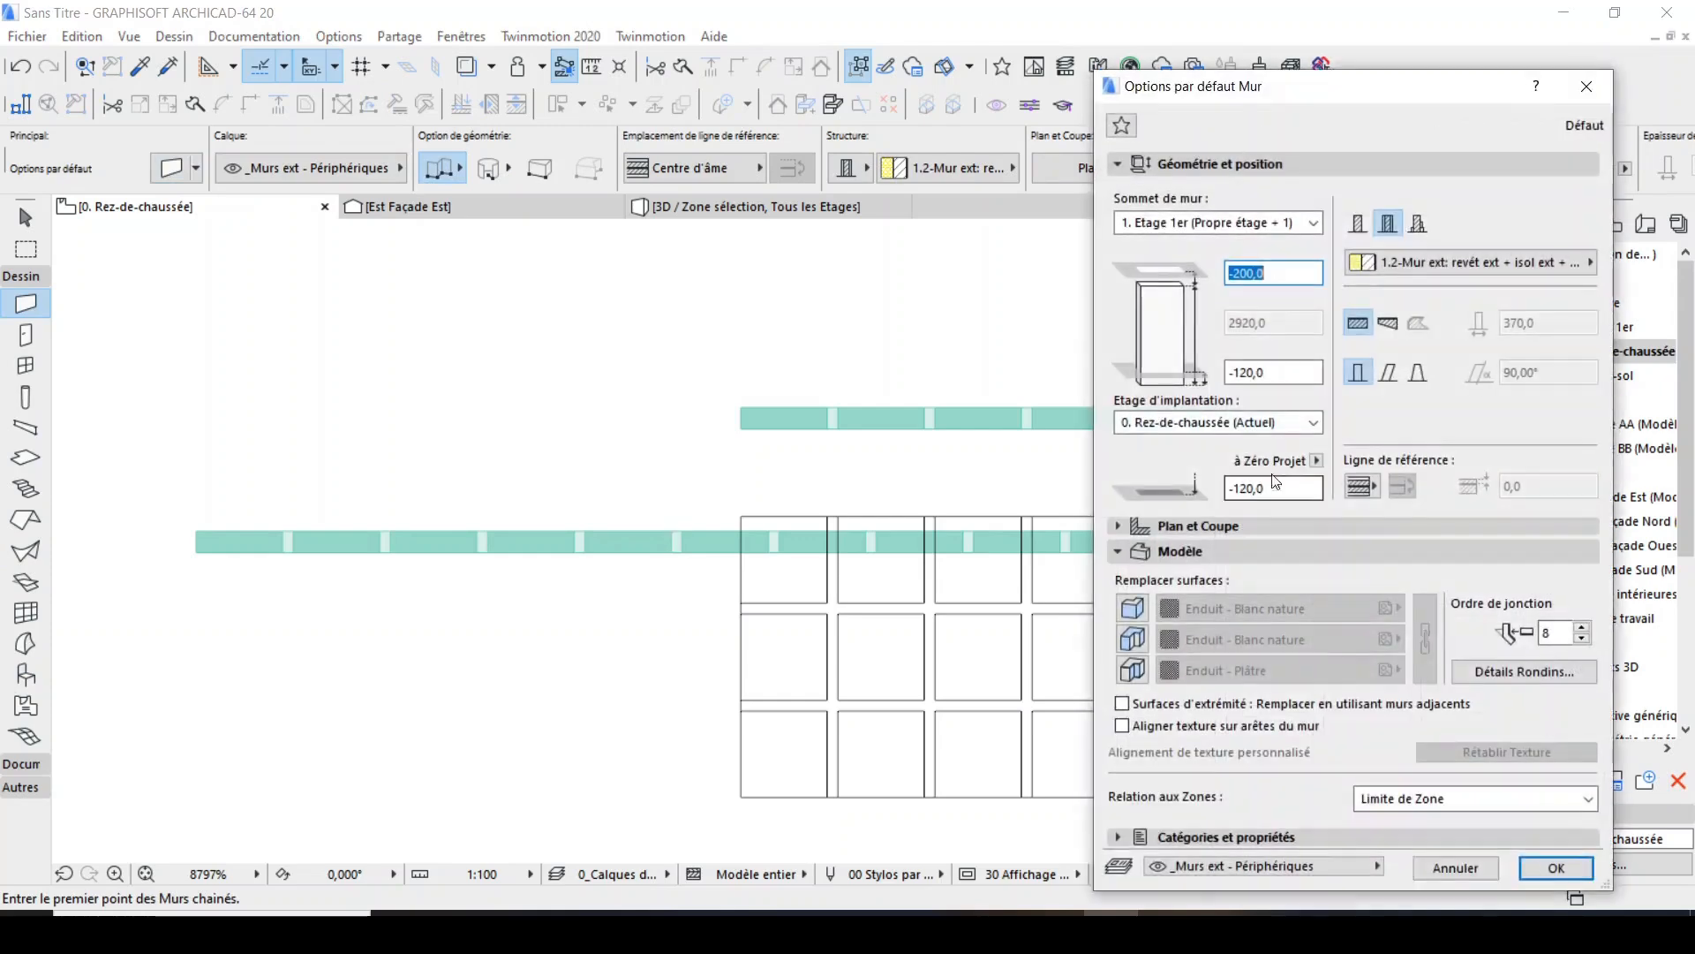
pyautogui.click(1358, 223)
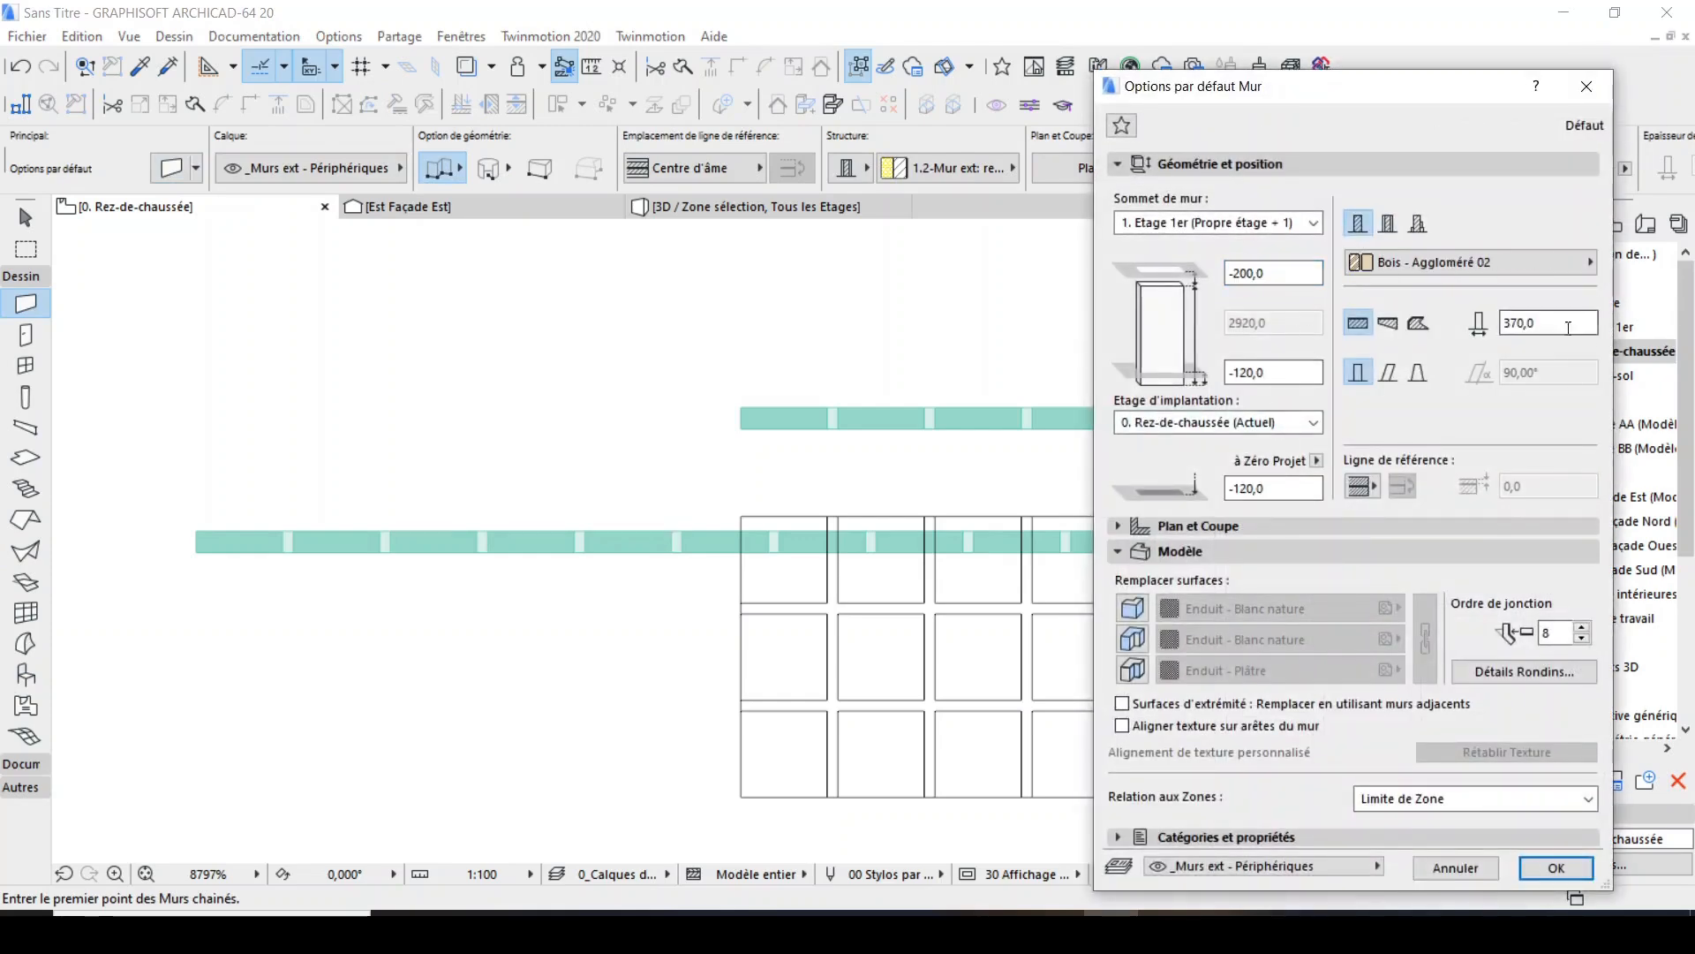
pyautogui.doubleClick(1568, 325)
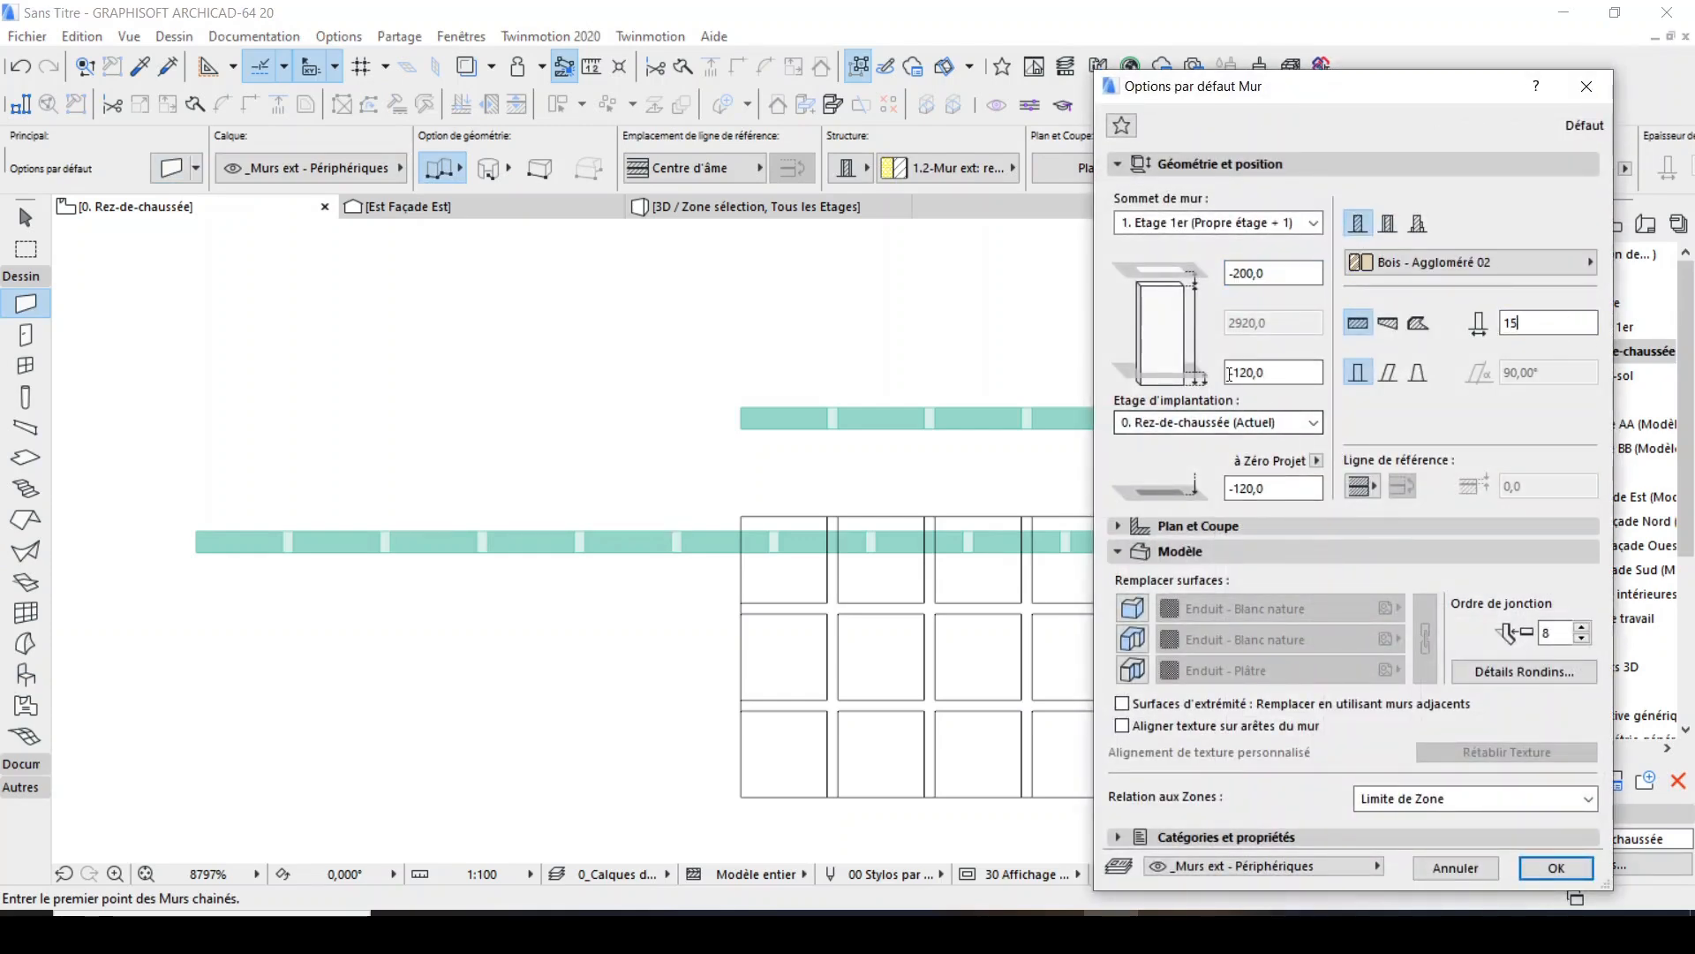
# Set the default wall's top to Non lié, its height to 200 and its base offset to 0.
pyautogui.doubleClick(1282, 273)
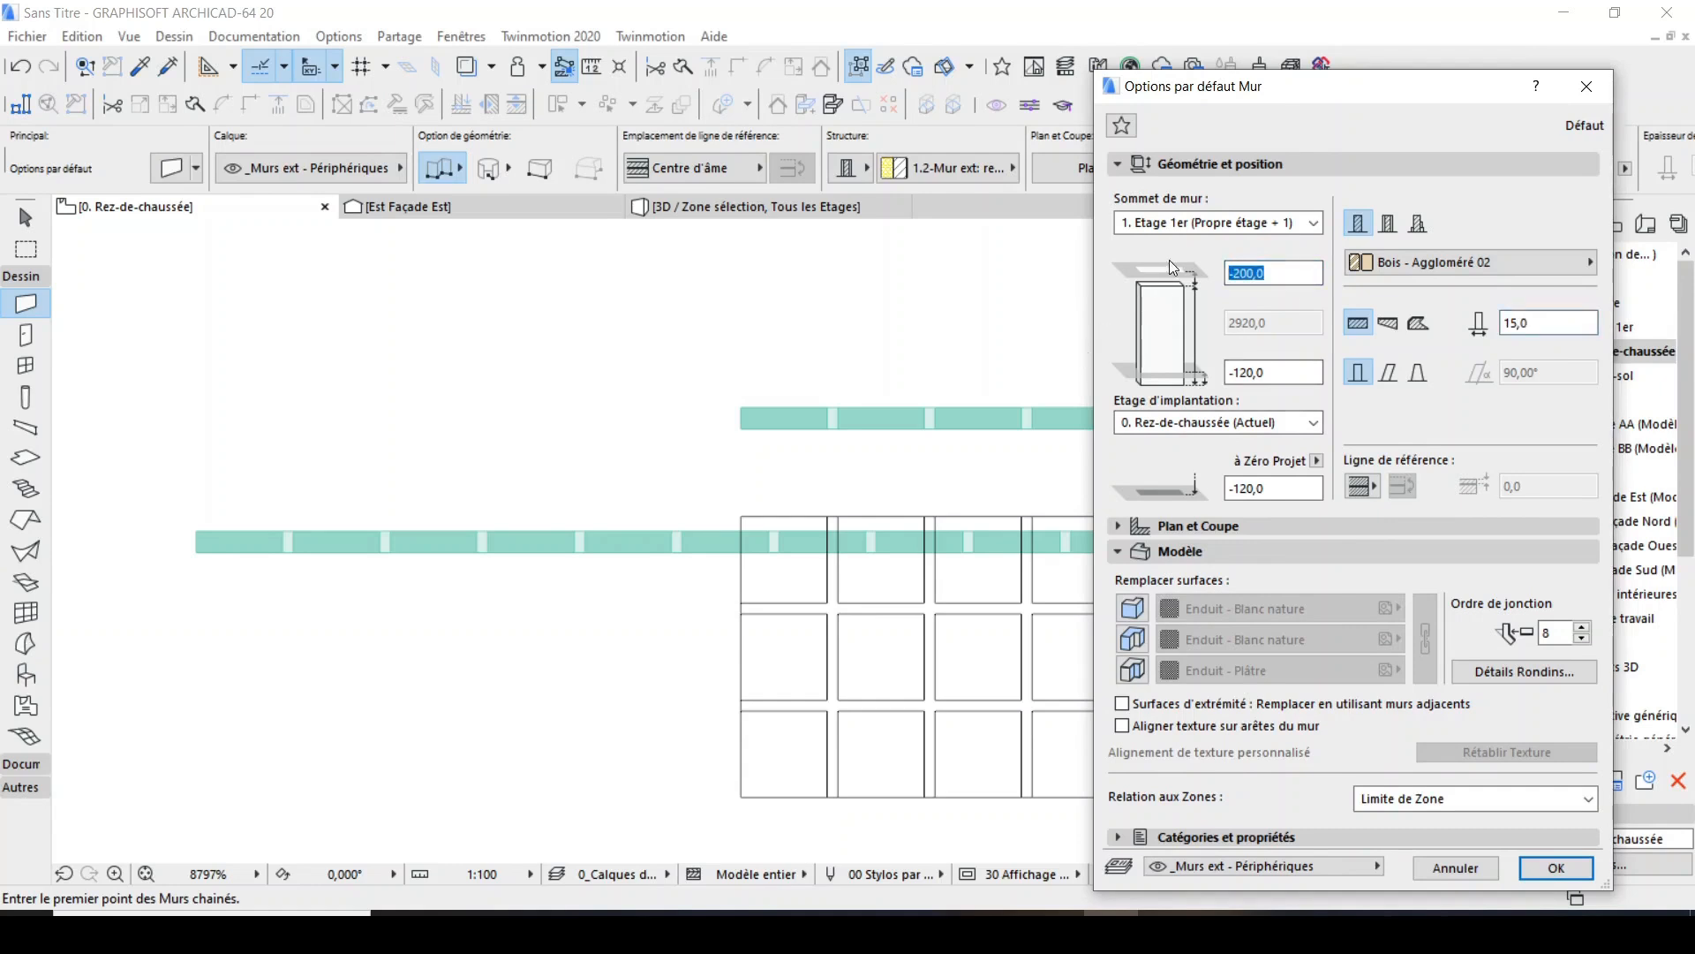
pyautogui.click(1314, 222)
pyautogui.click(1272, 305)
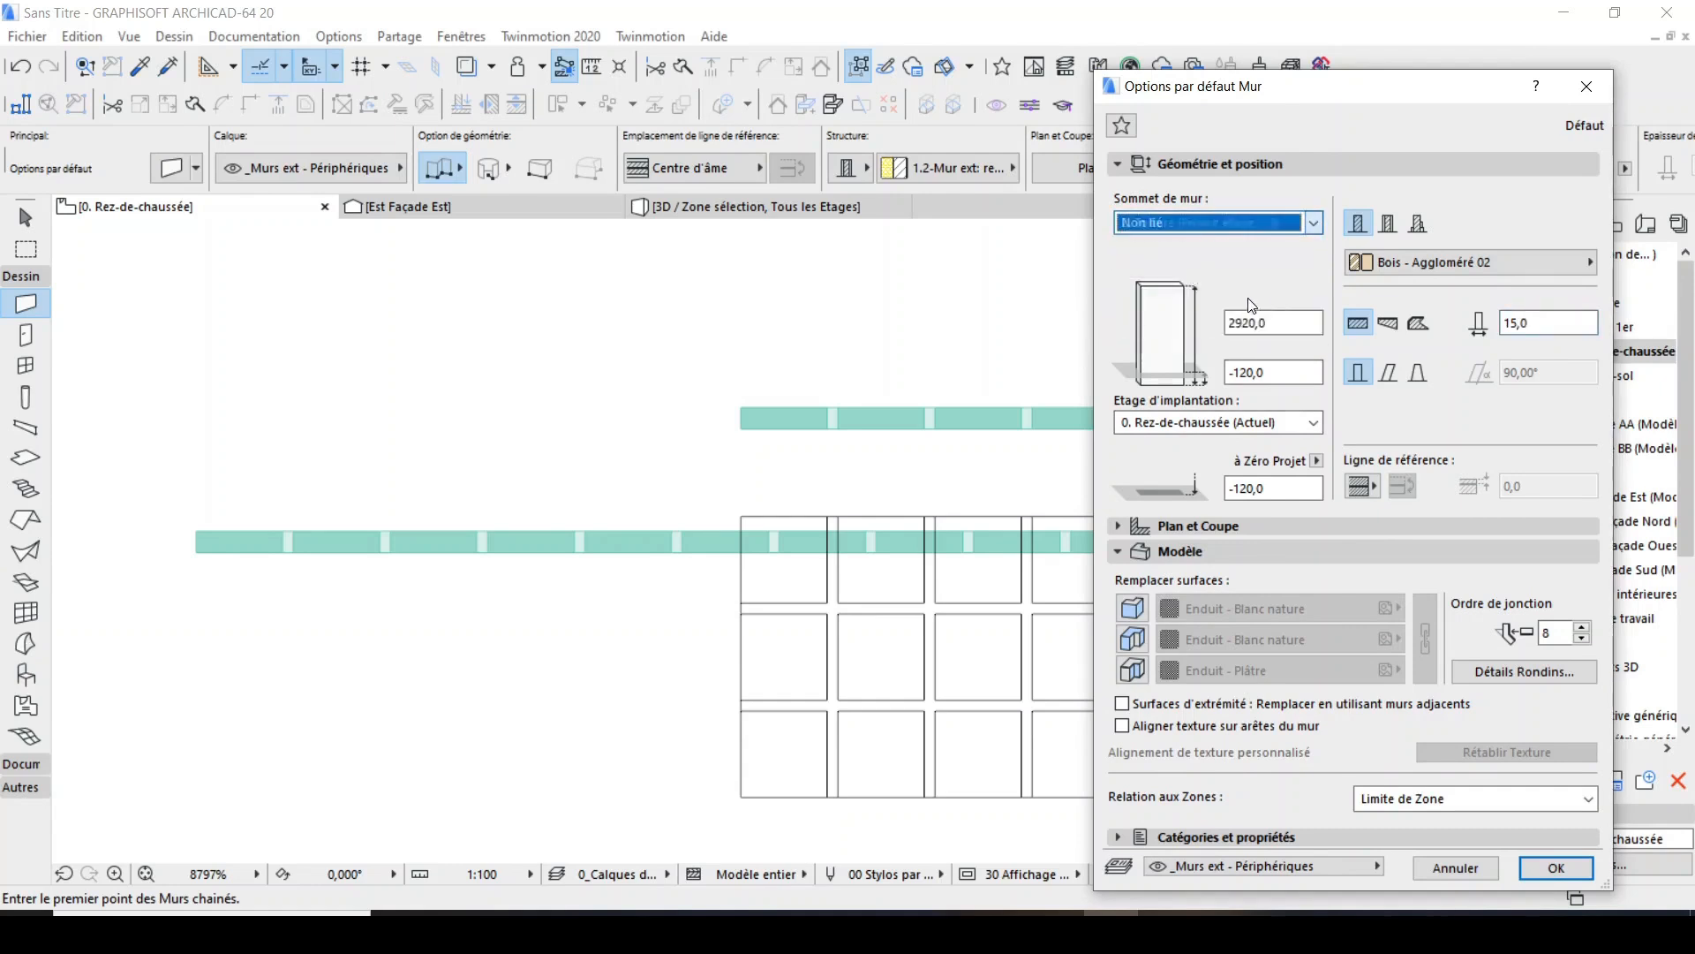
pyautogui.doubleClick(1286, 320)
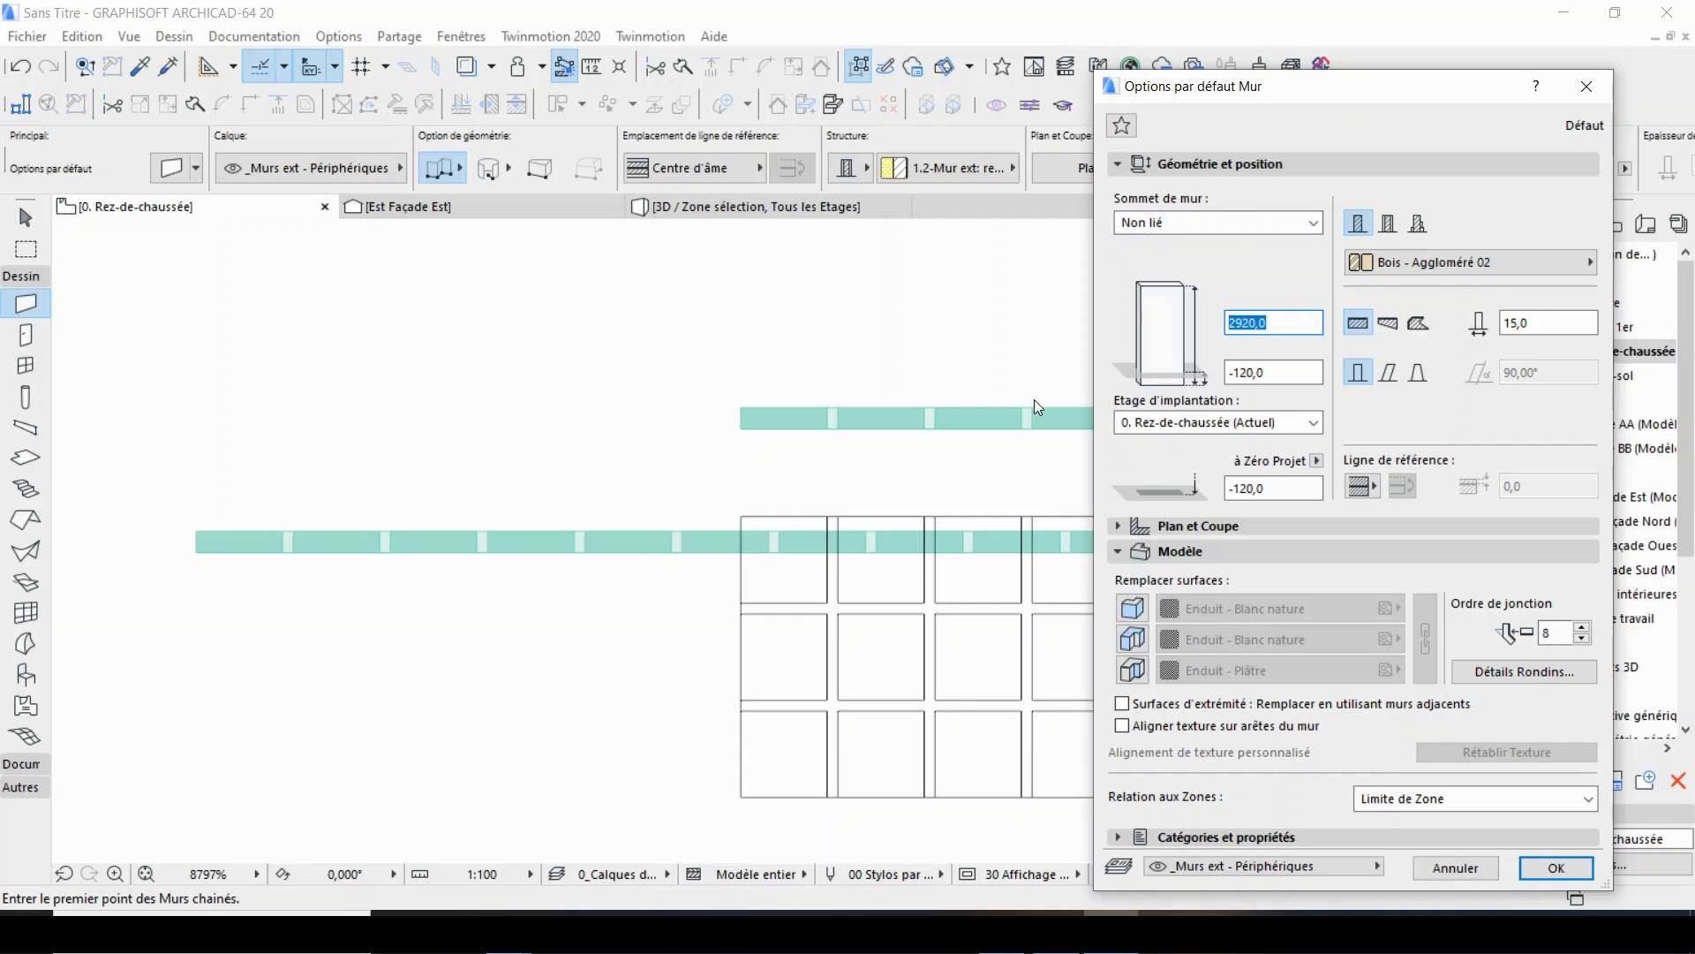
pyautogui.write('200')
pyautogui.doubleClick(1276, 370)
pyautogui.write('0')
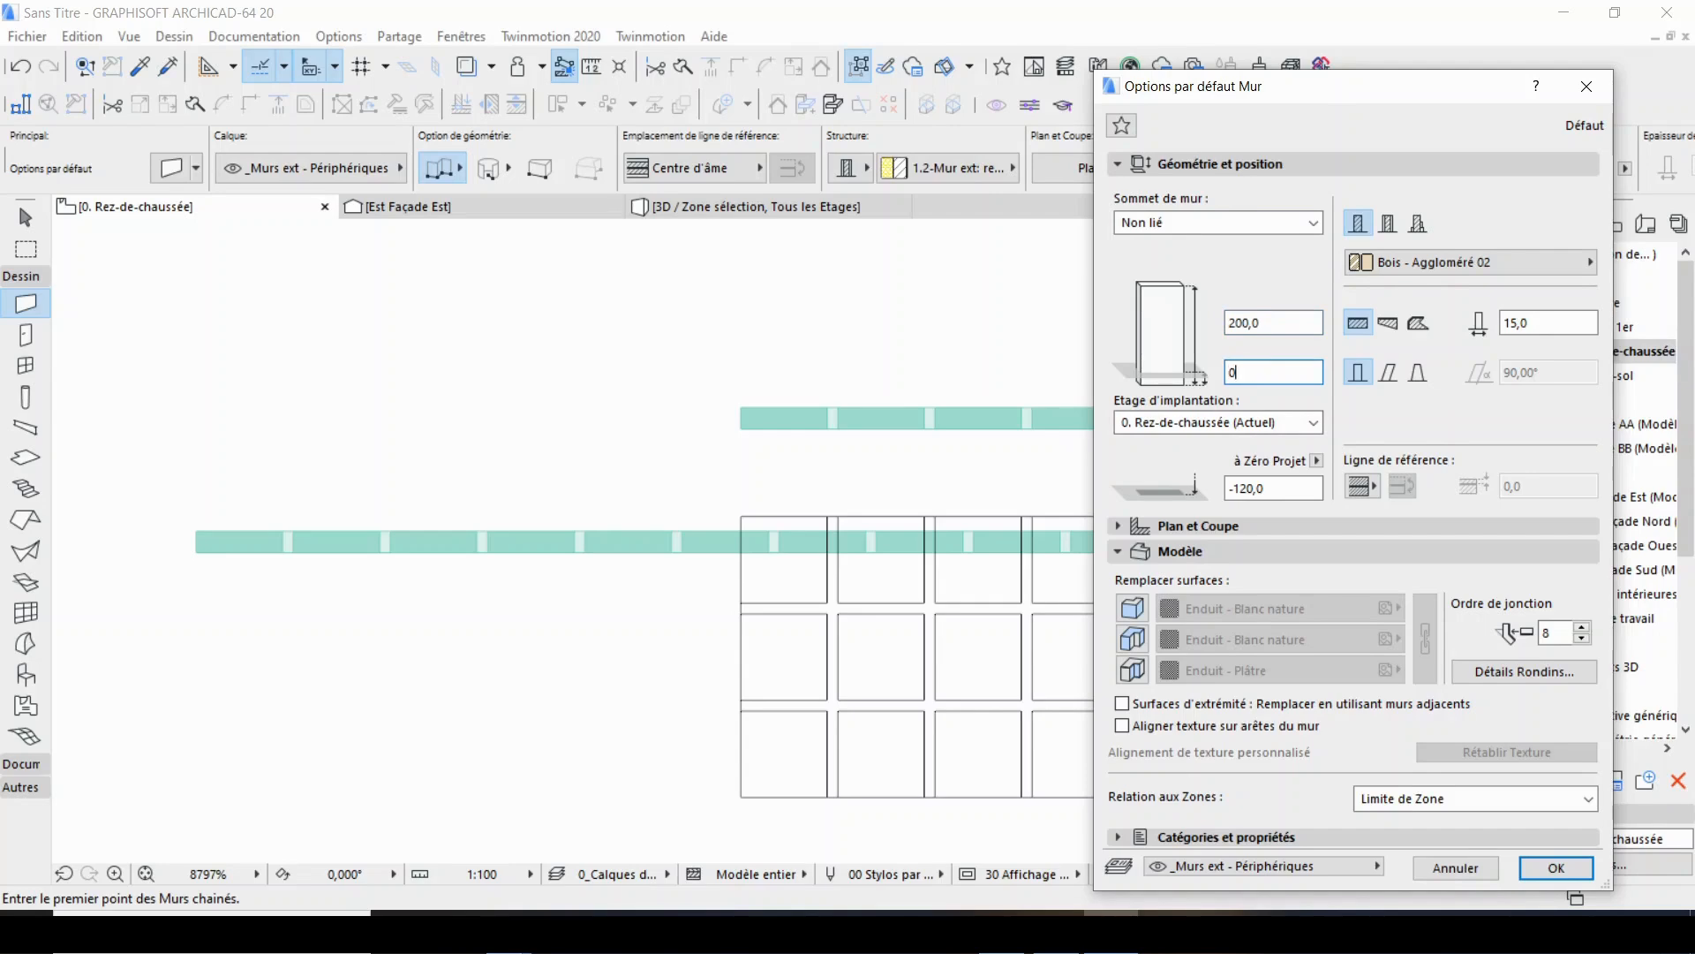
# Override all three default wall surfaces with linked Enduit - Blanc nature and accept the wall settings.
pyautogui.click(1143, 615)
pyautogui.click(1133, 638)
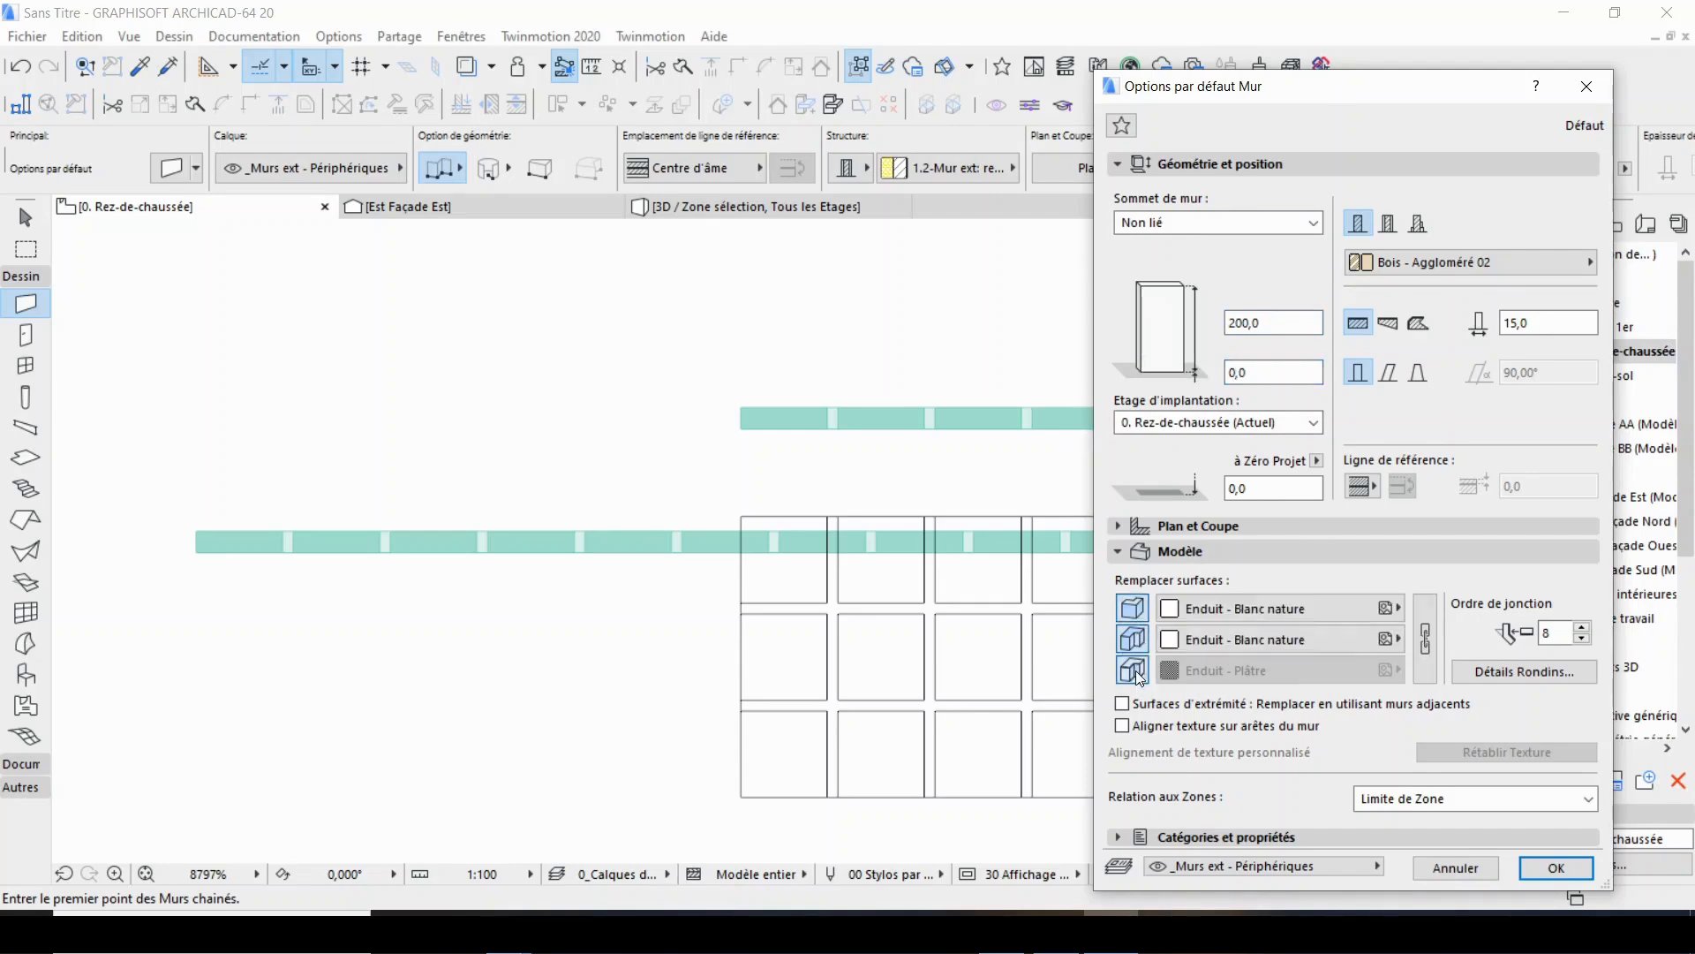
pyautogui.click(1134, 669)
pyautogui.click(1425, 638)
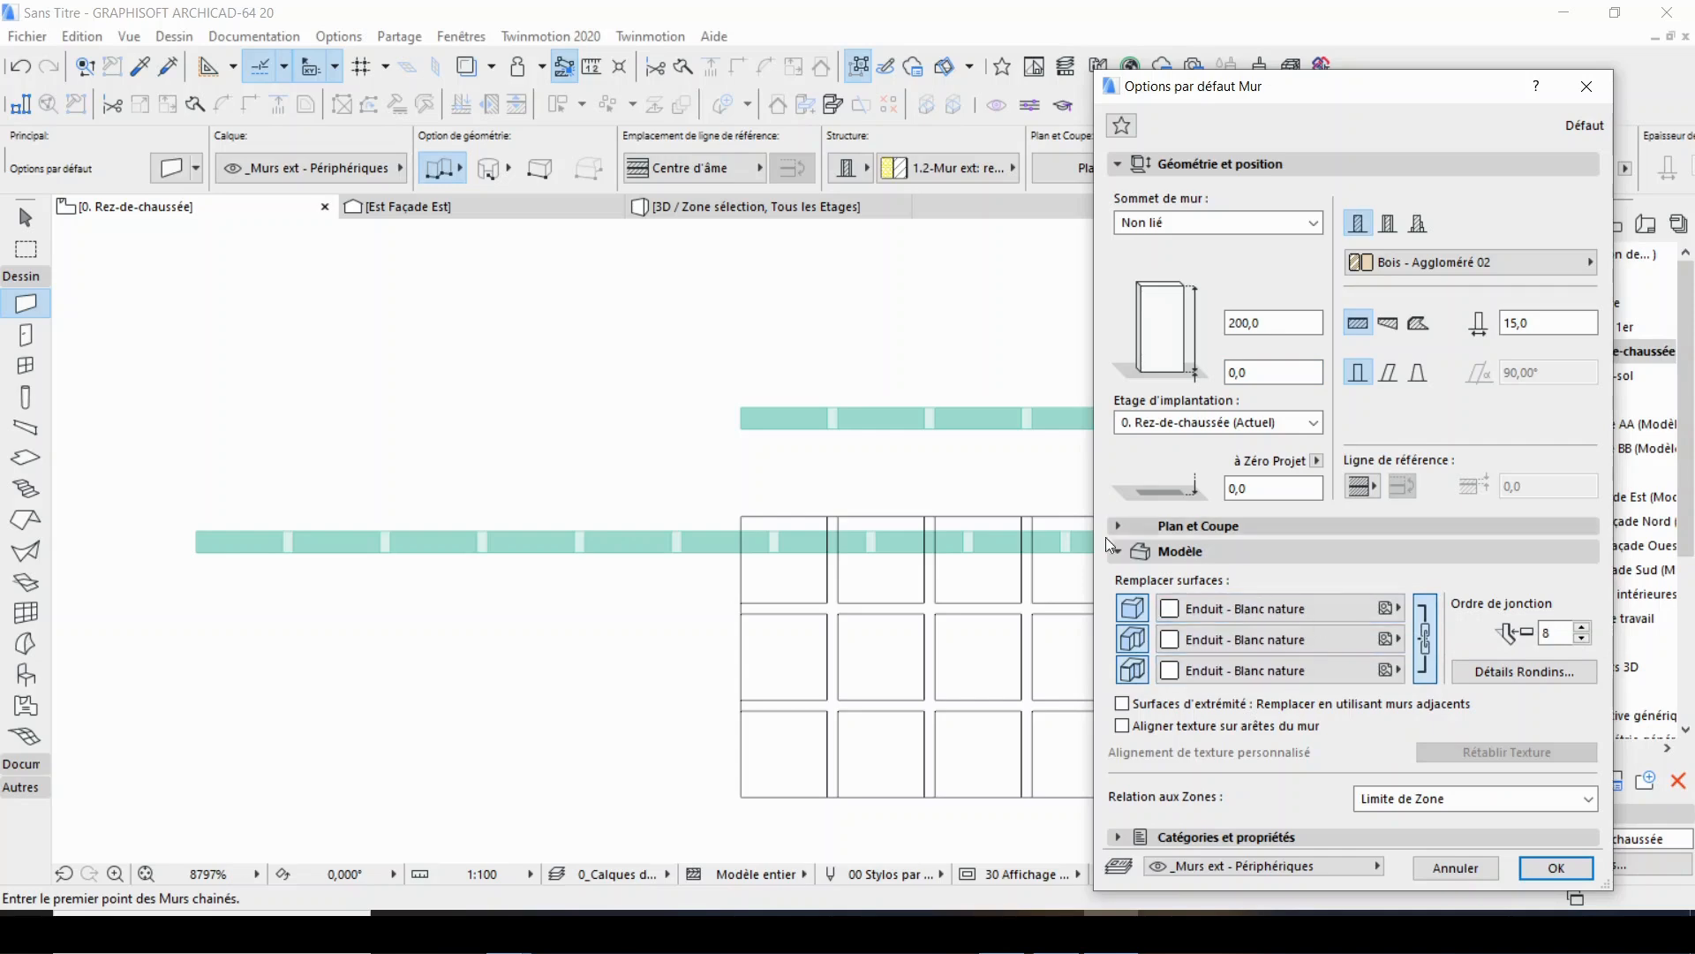
pyautogui.click(1555, 870)
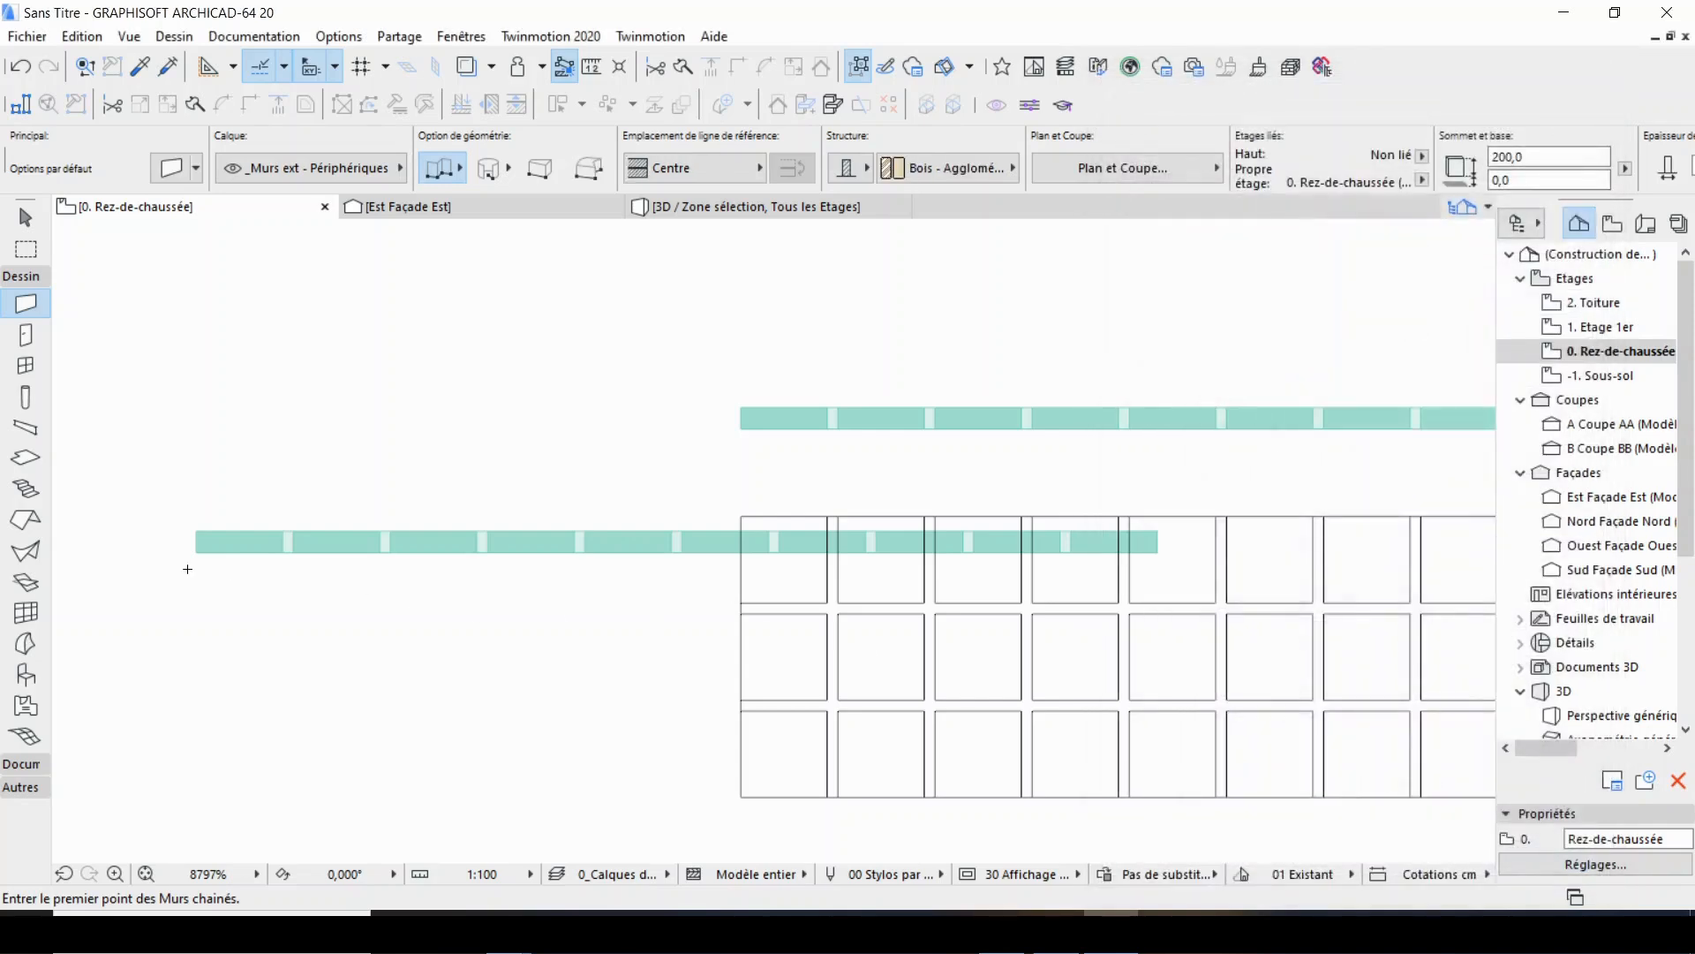
# Draw a horizontal wall from the placed object's lower-left corner to beyond the joint grid, with the reference line on Face intérieure.
pyautogui.scroll(3, 181, 539)
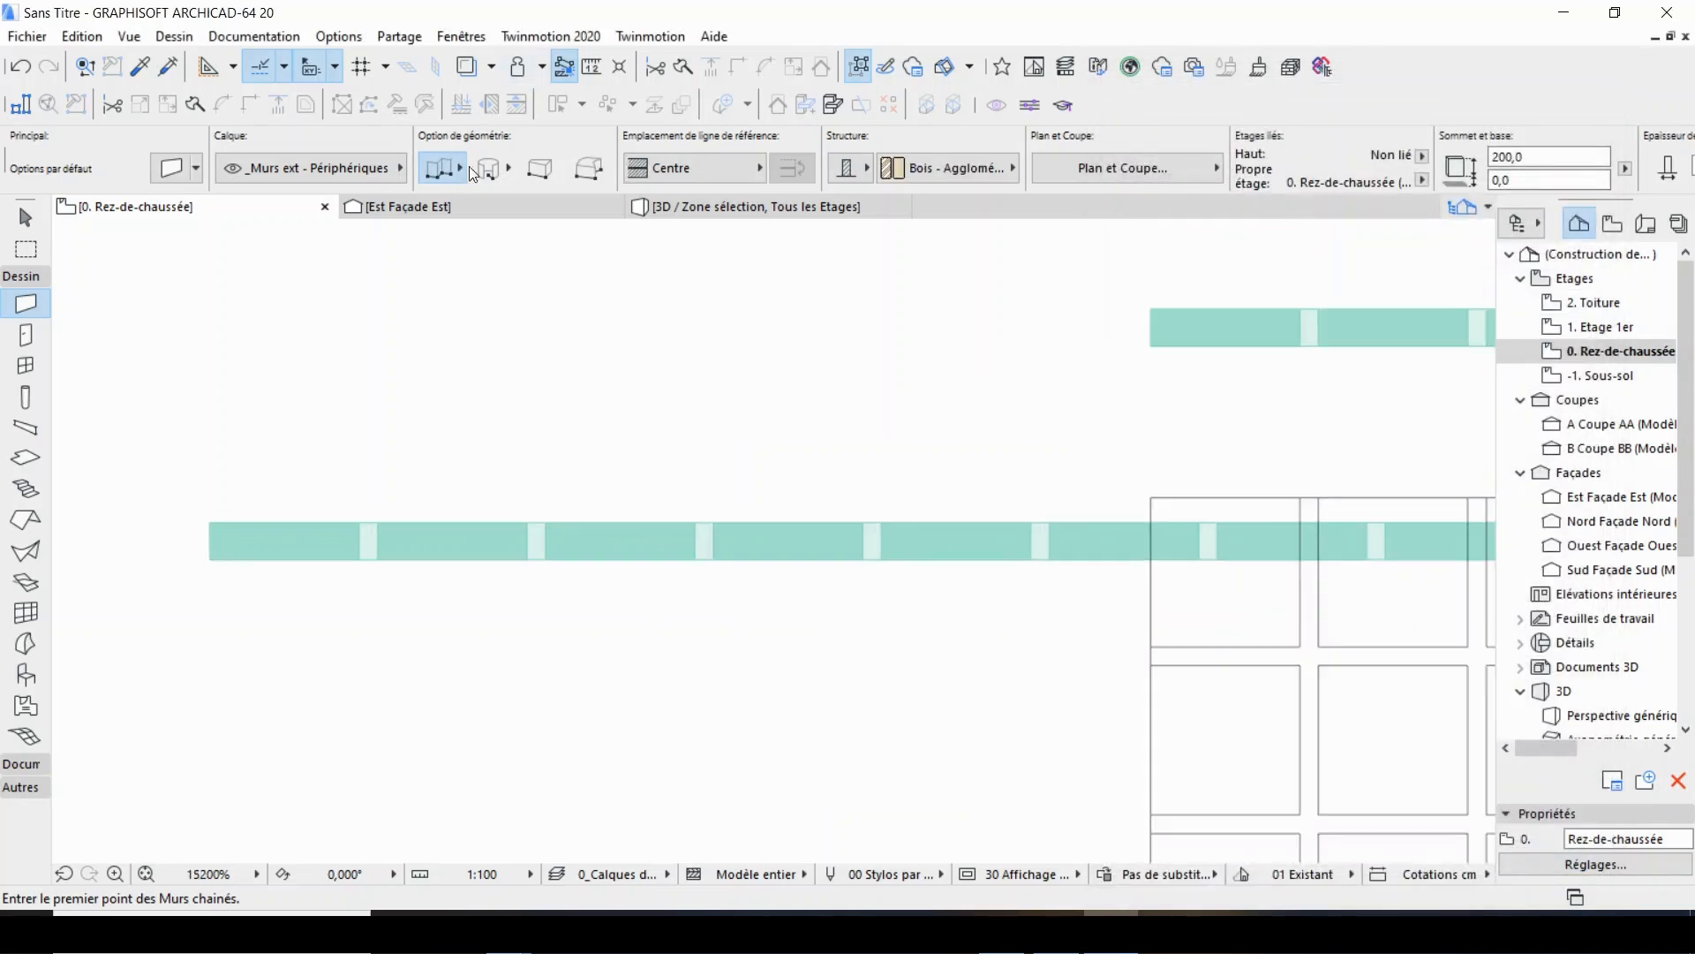
pyautogui.click(755, 168)
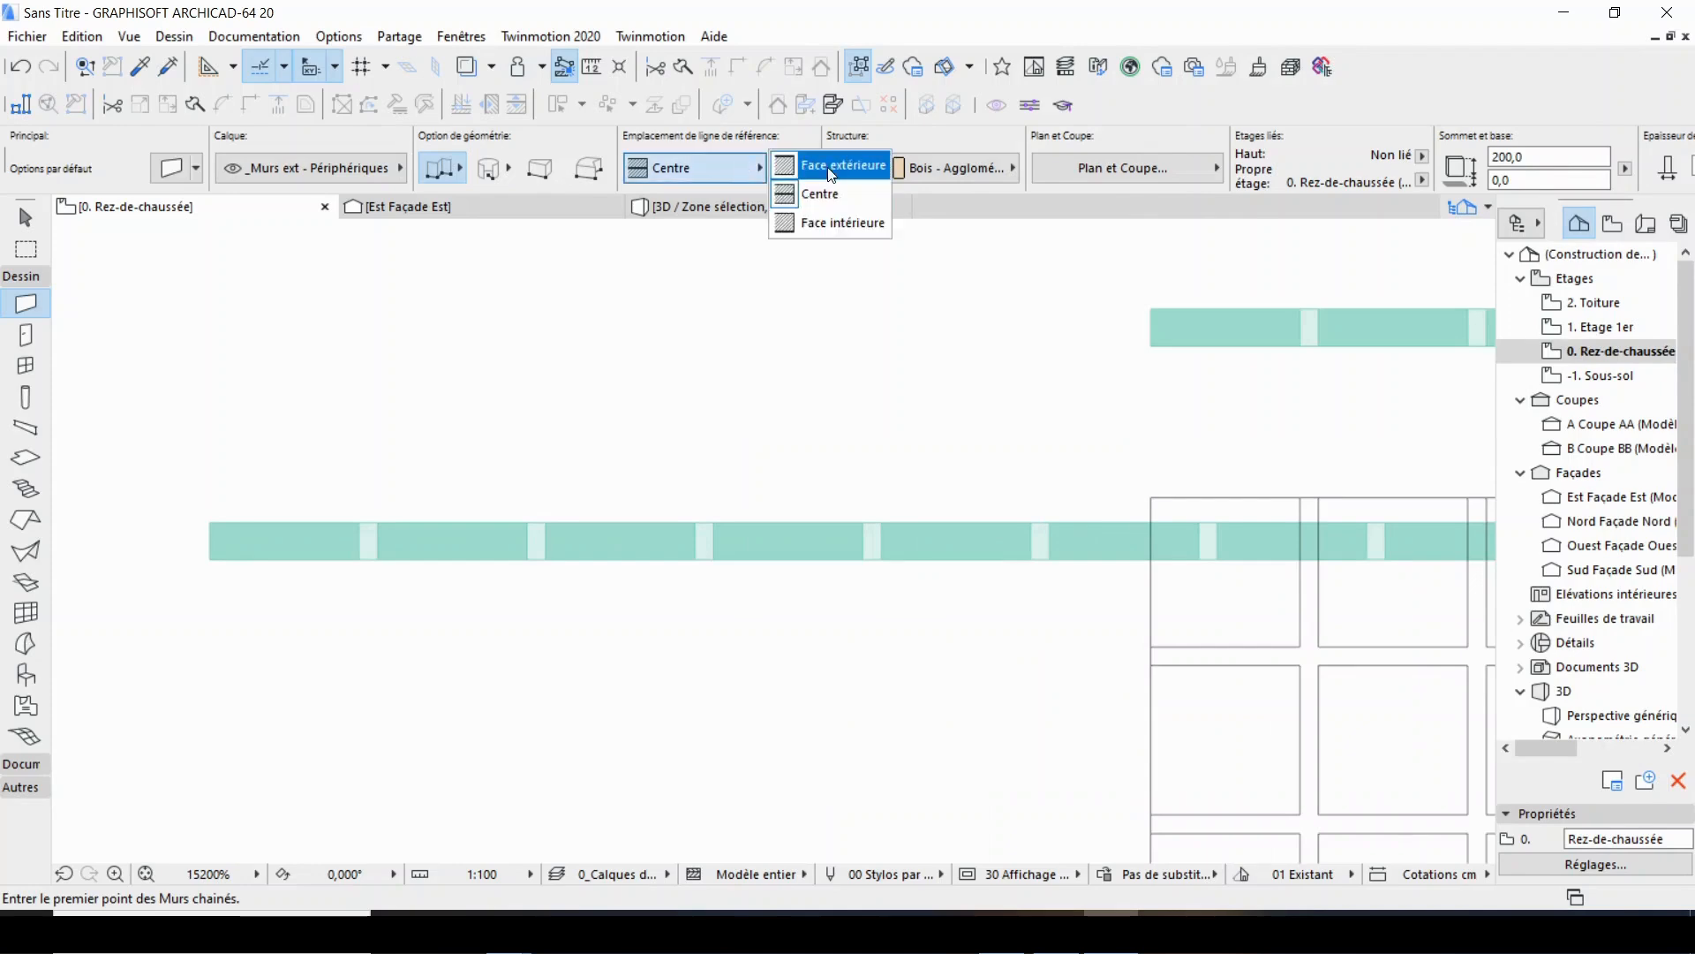
pyautogui.click(823, 196)
pyautogui.click(210, 559)
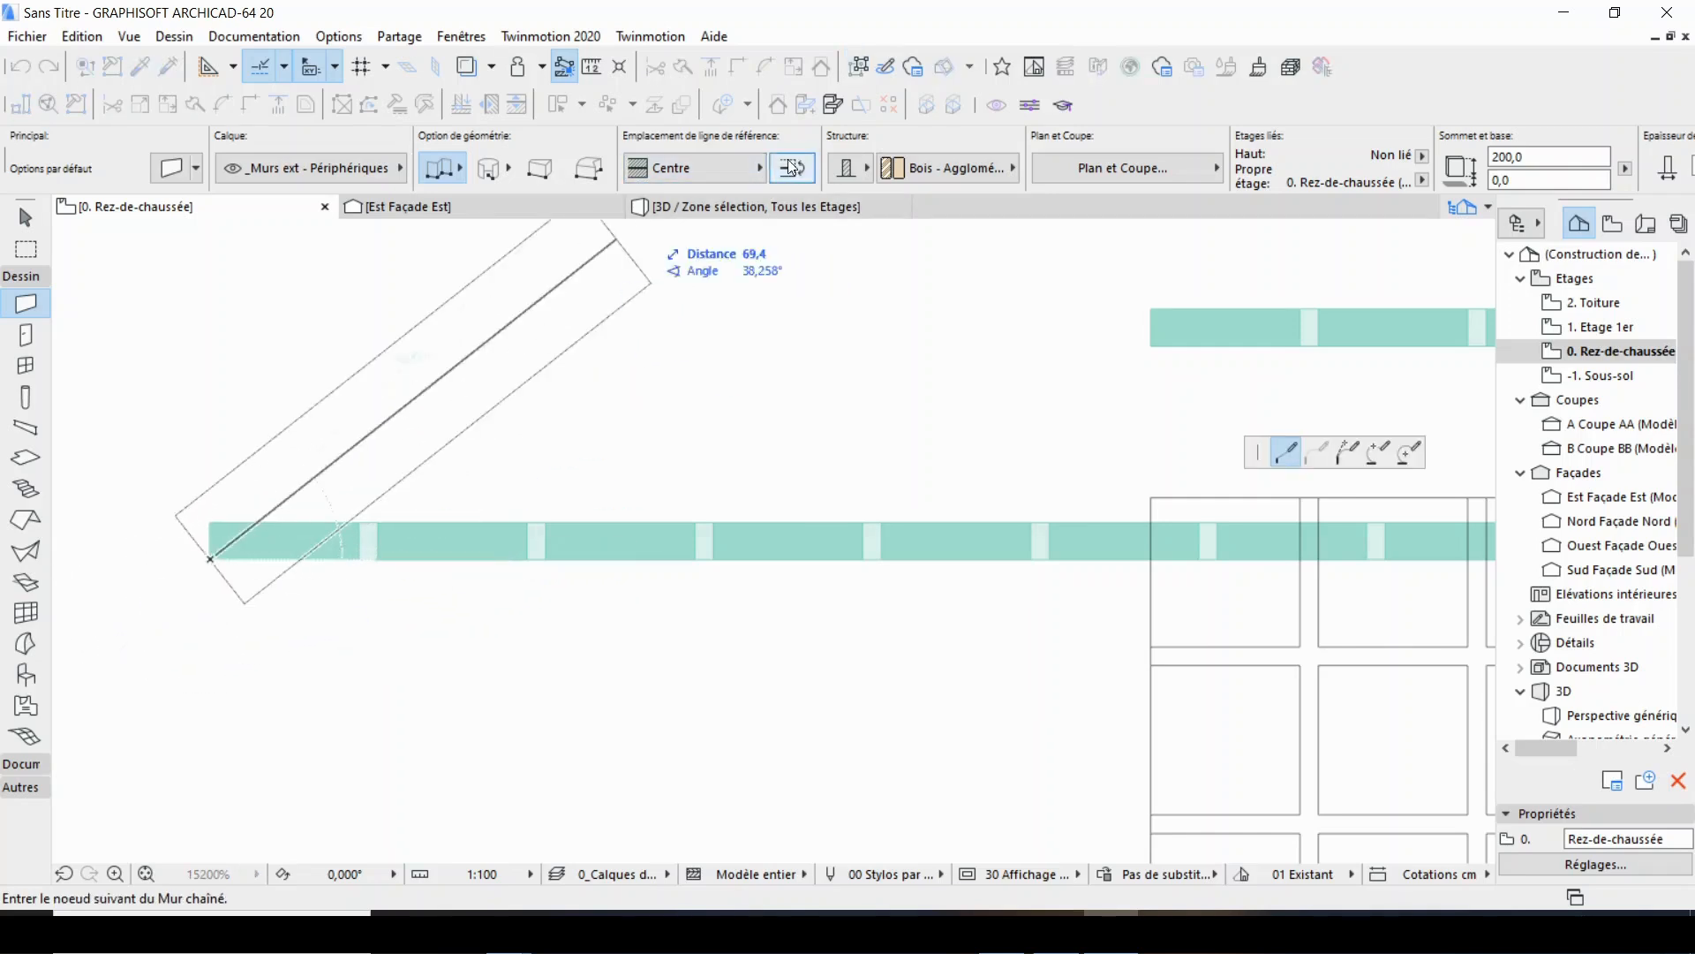
pyautogui.click(754, 167)
pyautogui.click(821, 162)
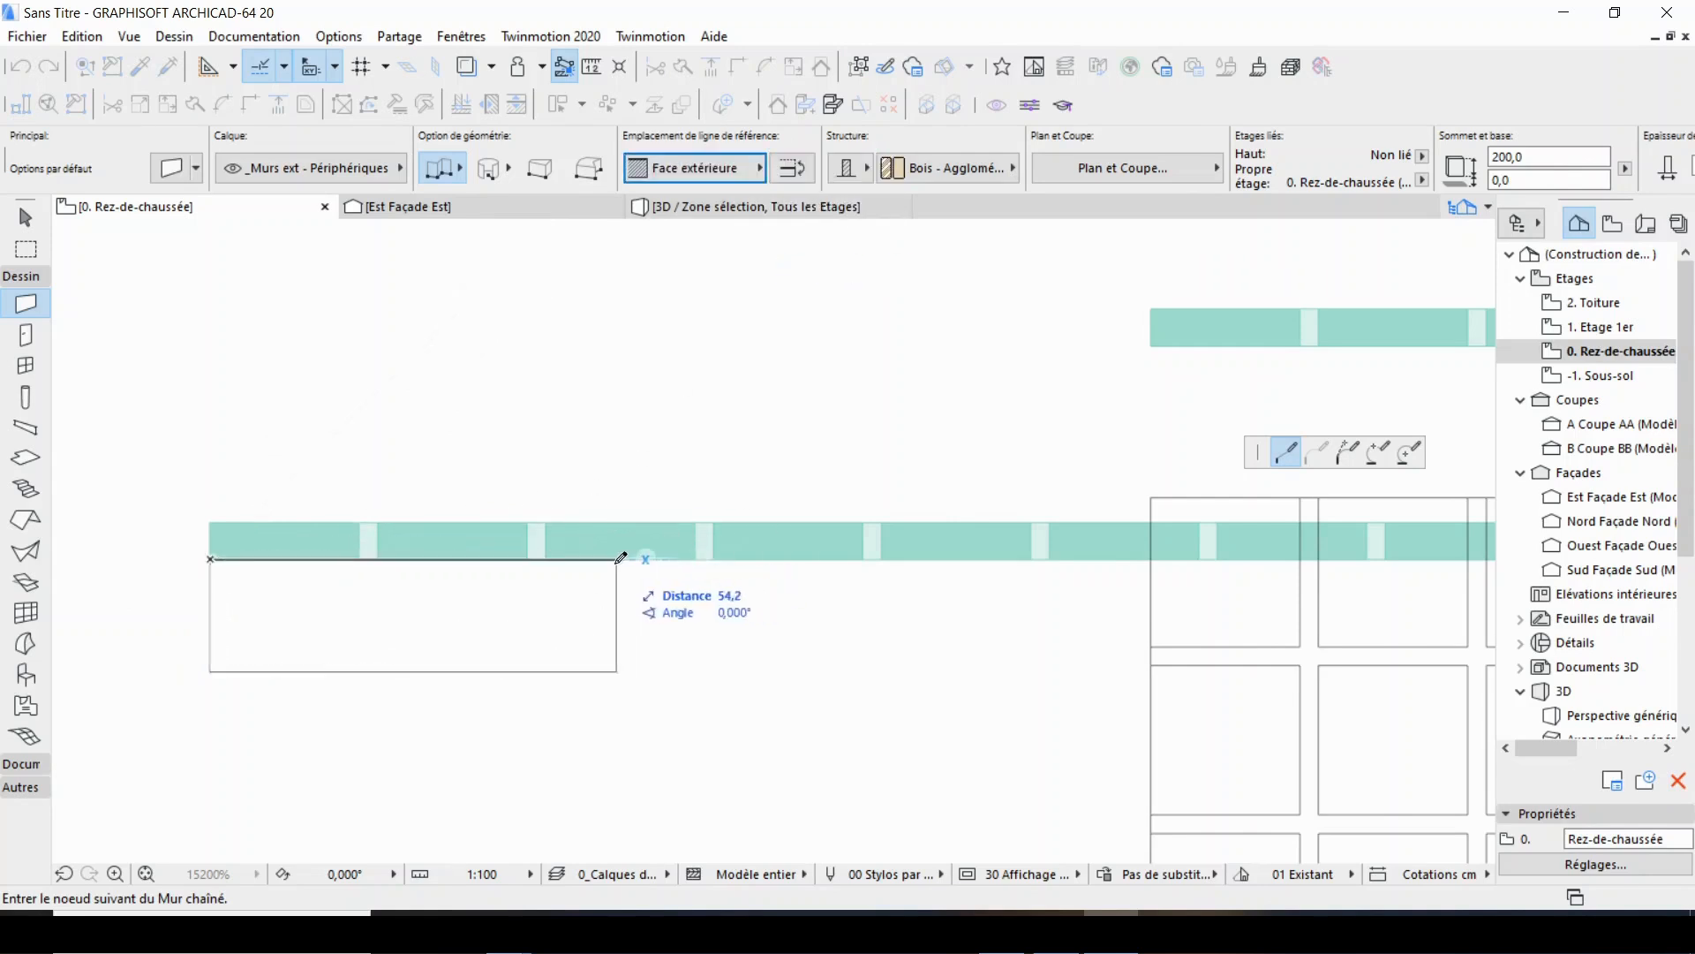
pyautogui.click(759, 168)
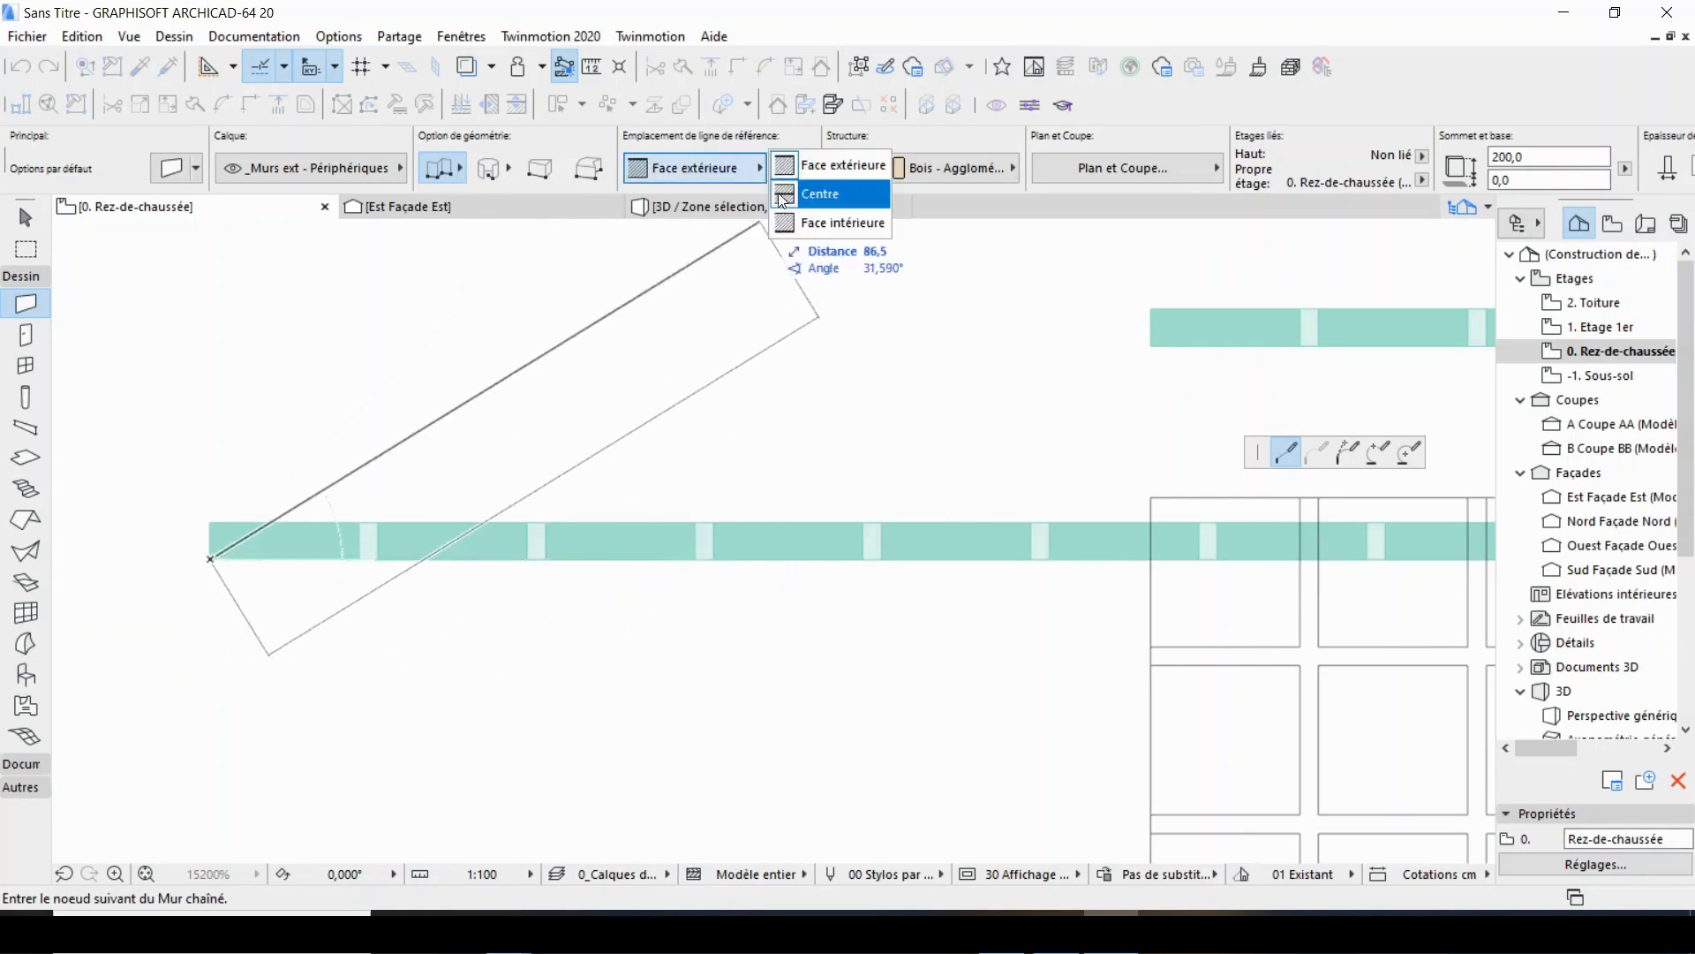
pyautogui.click(828, 223)
pyautogui.scroll(-3, 439, 577)
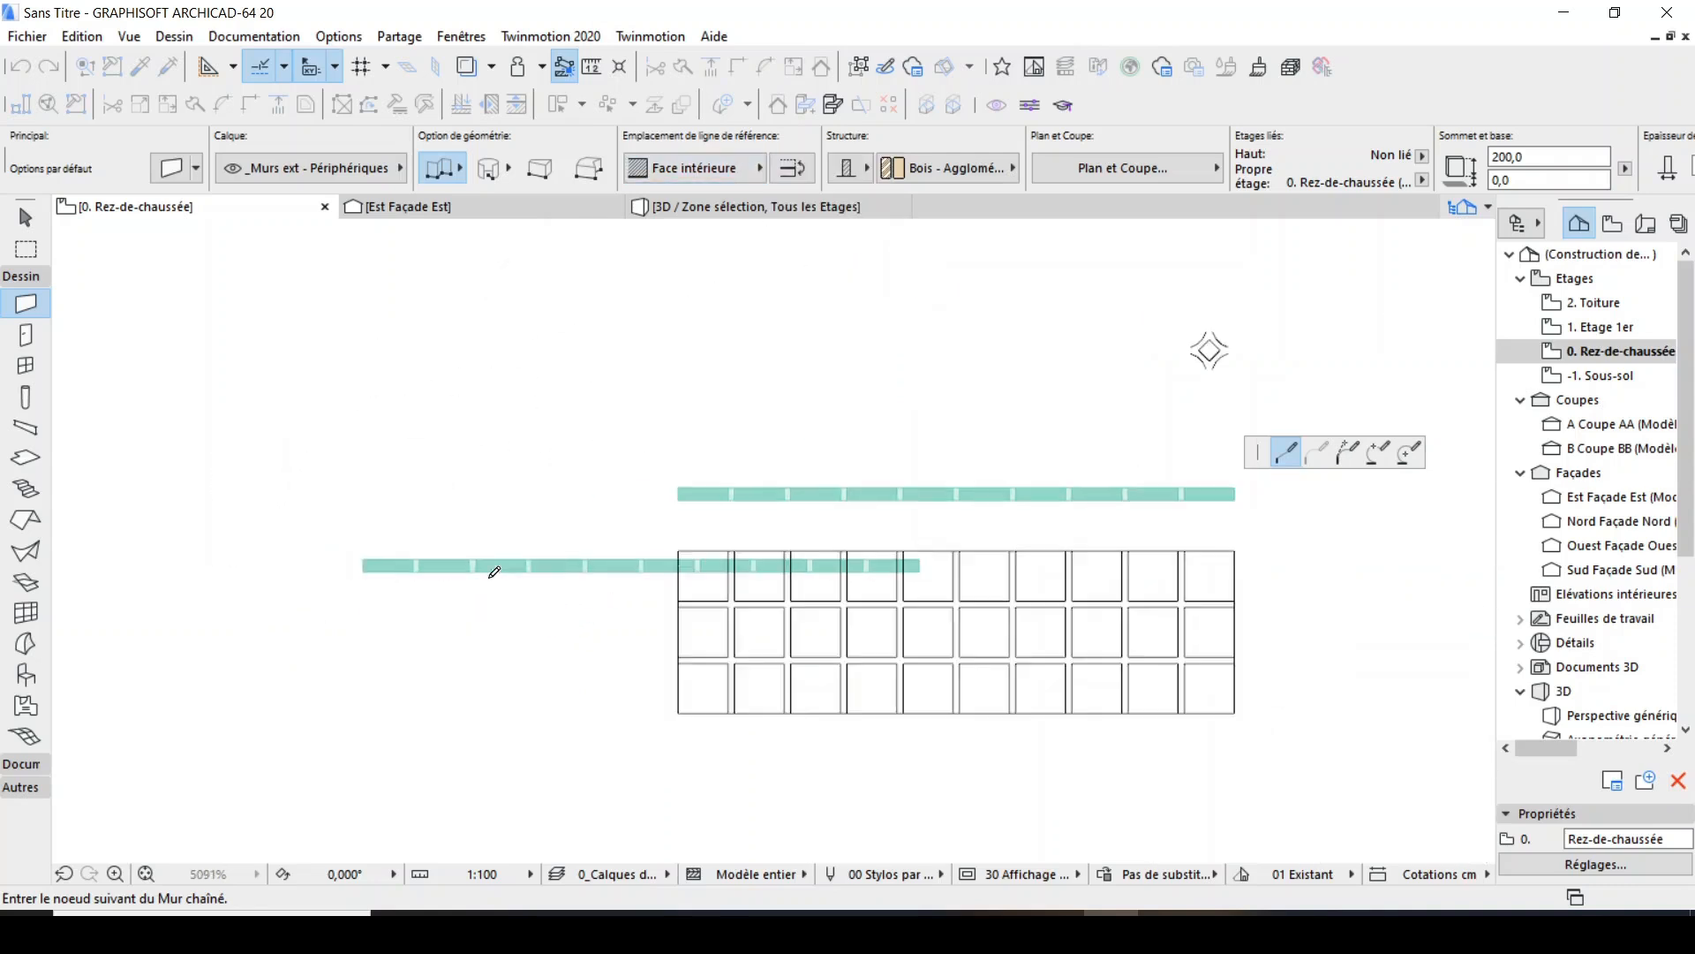
pyautogui.click(1439, 570)
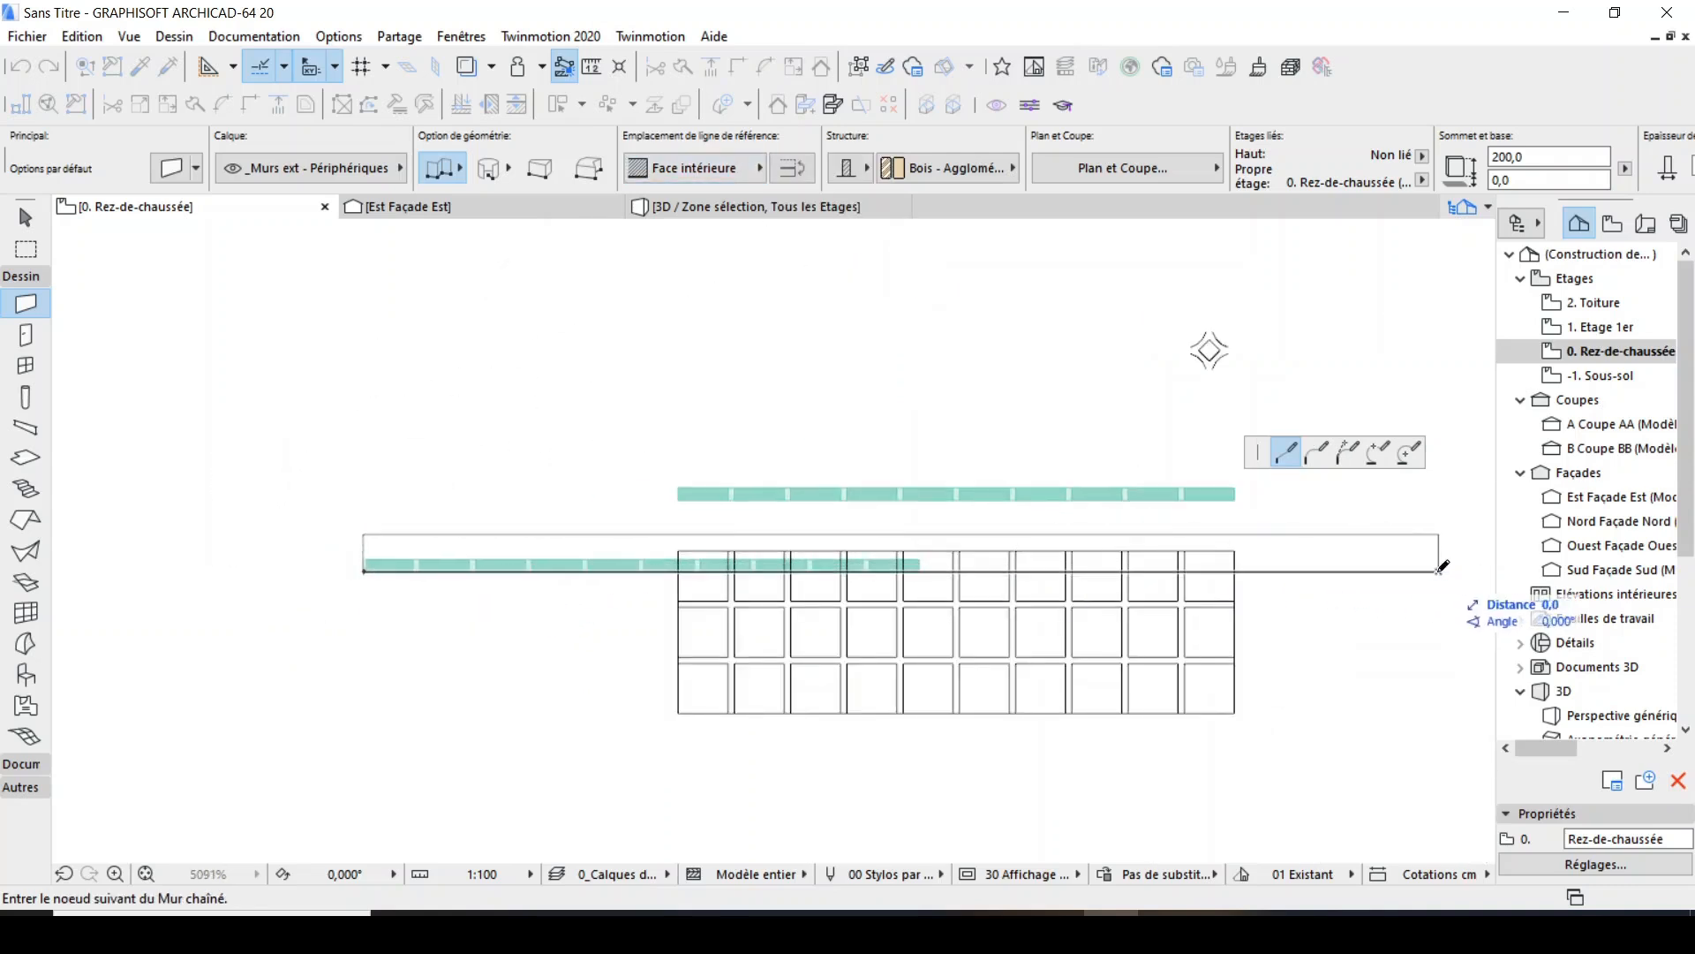
pyautogui.click(1441, 567)
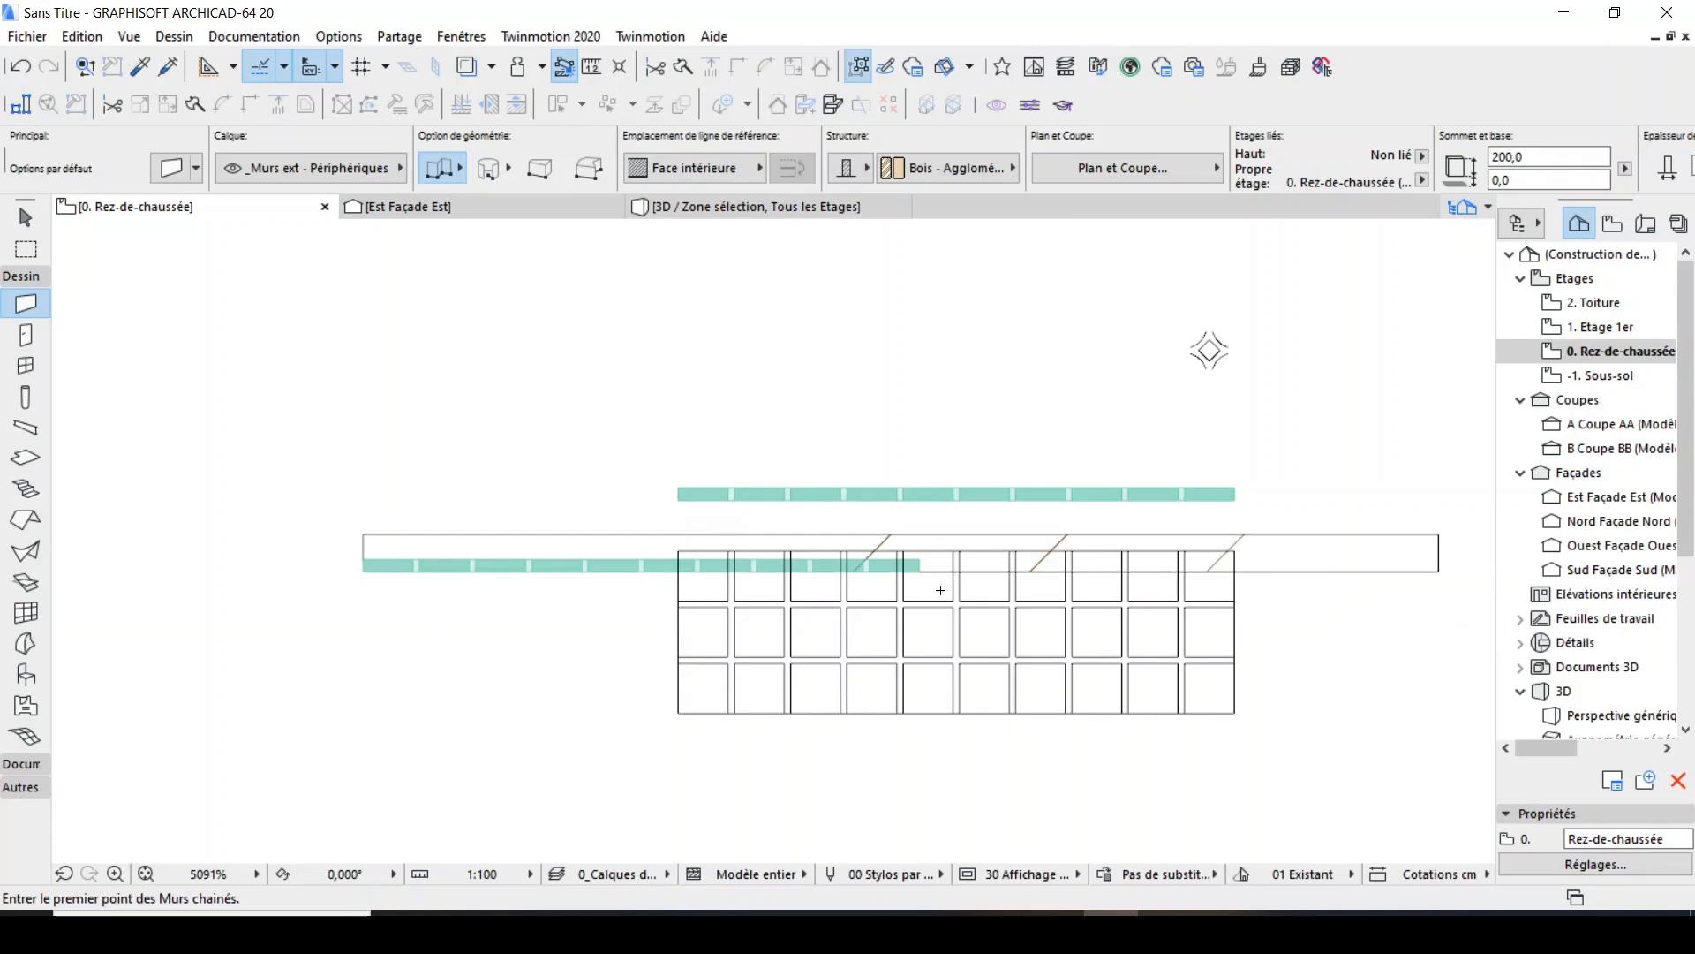
# Select the placed Nouvel Objet 1 object on the wall and set its base elevation to 200.
pyautogui.keyDown('shift'); pyautogui.click(1108, 541); pyautogui.keyUp('shift')
pyautogui.scroll(5, 916, 575)
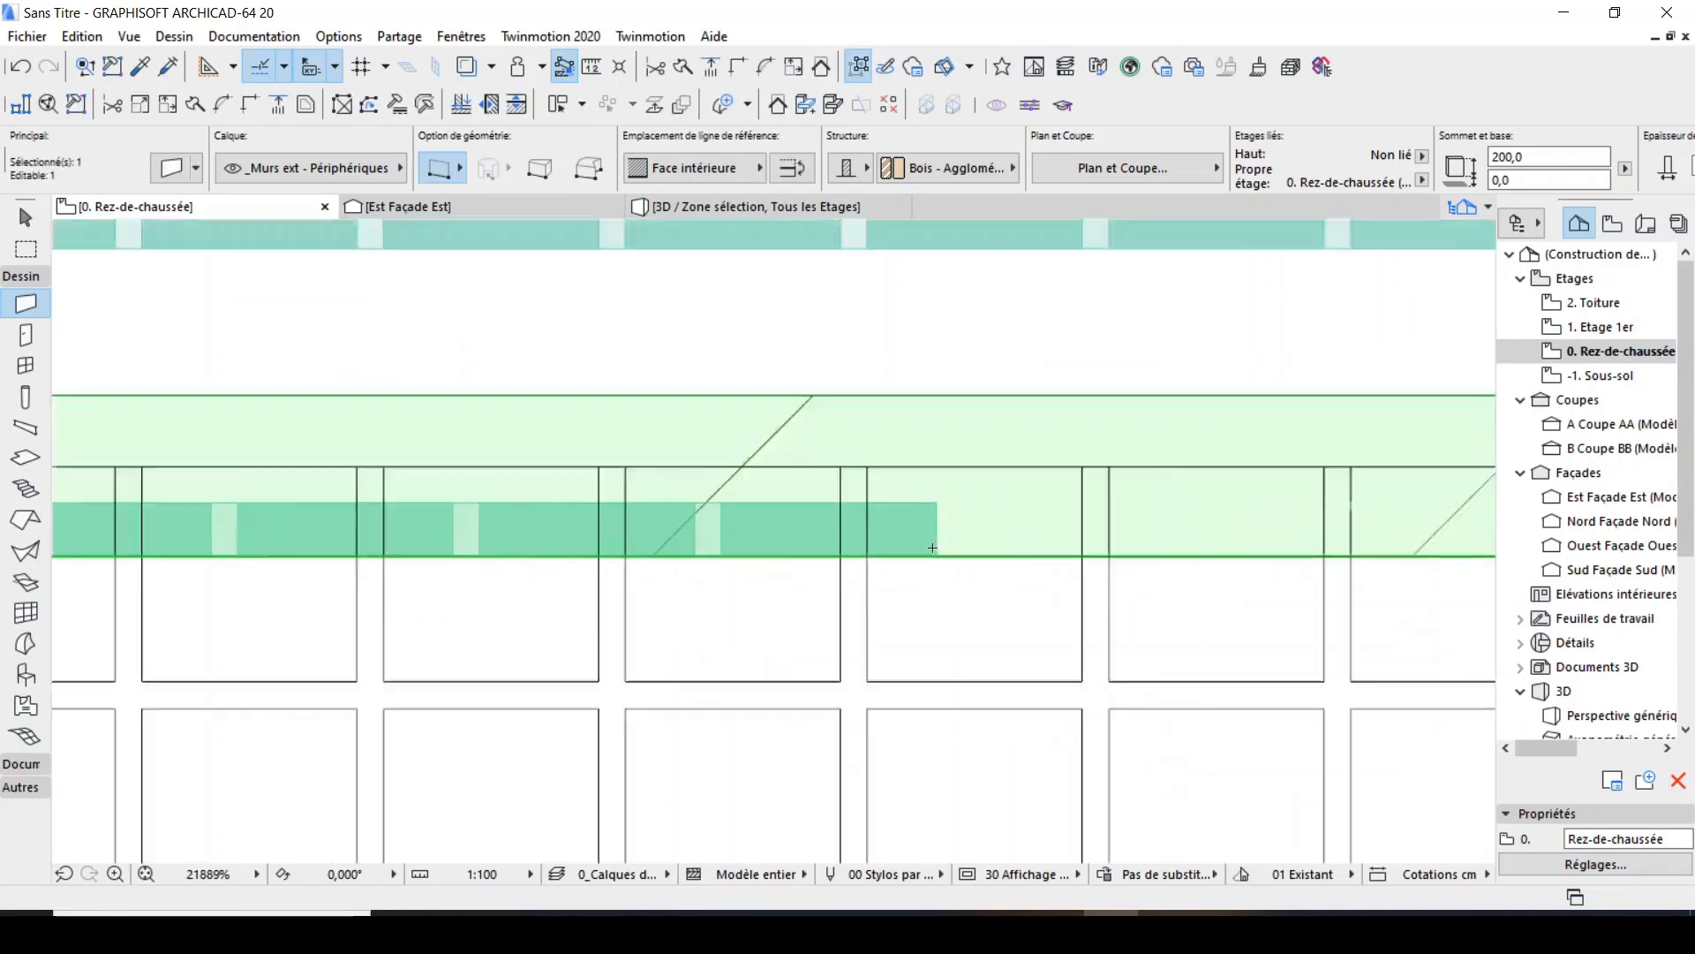
pyautogui.scroll(-4, 883, 556)
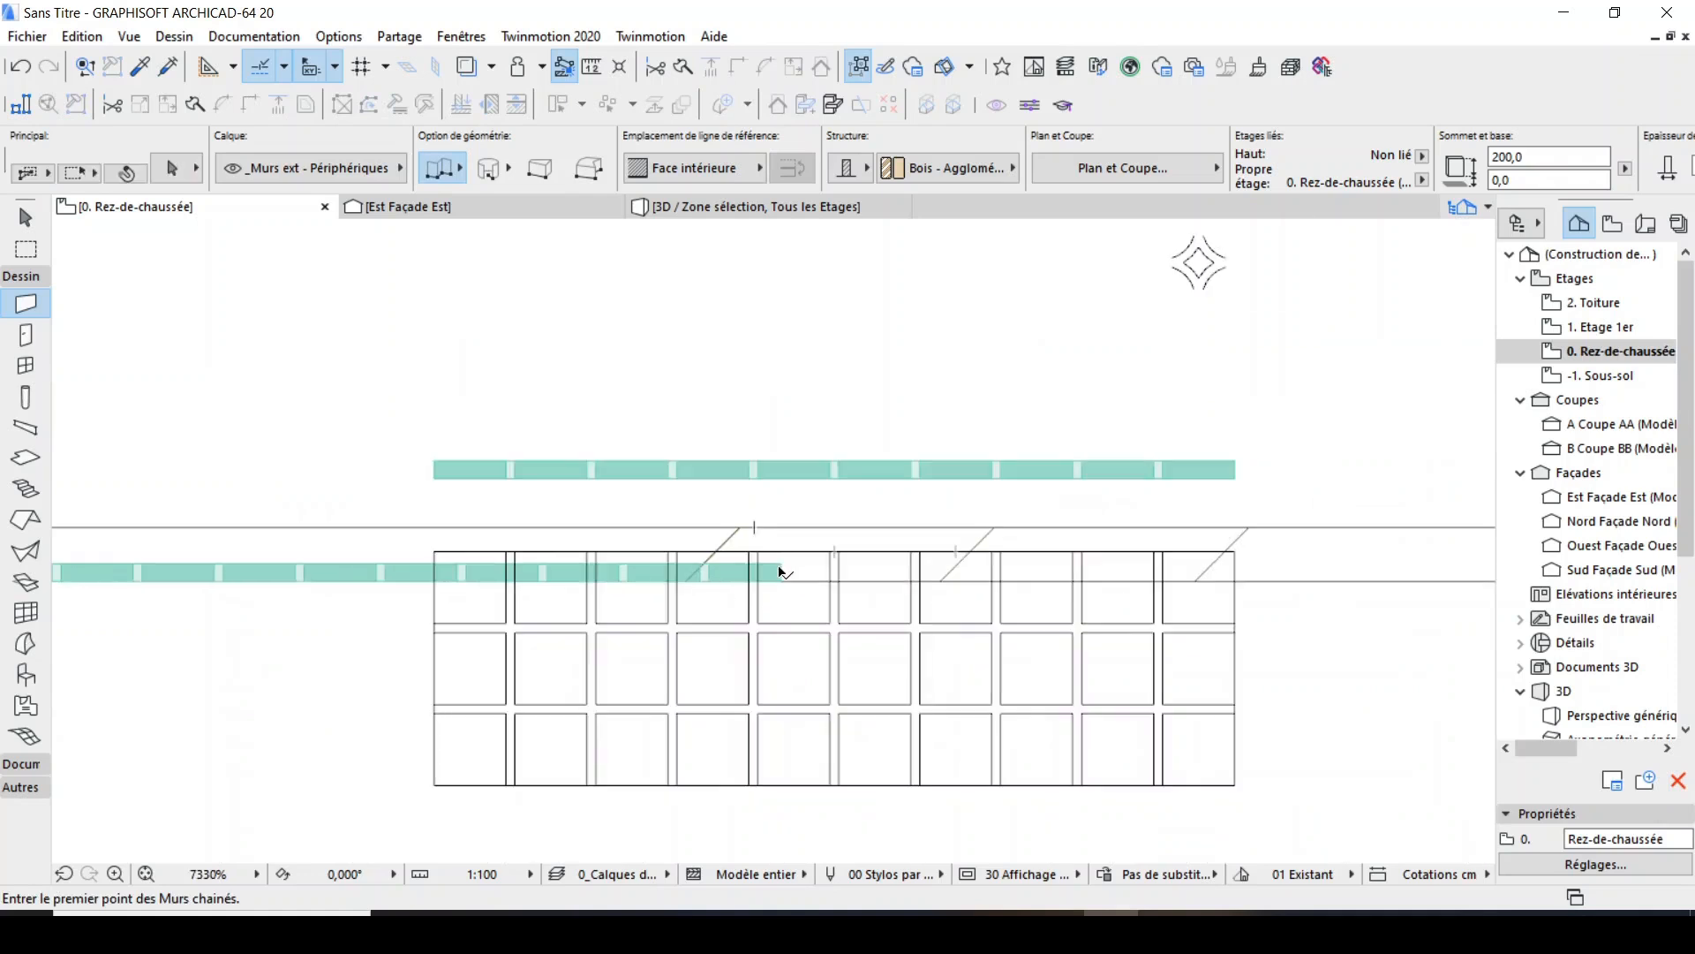
pyautogui.click(828, 562)
pyautogui.scroll(-1, 920, 595)
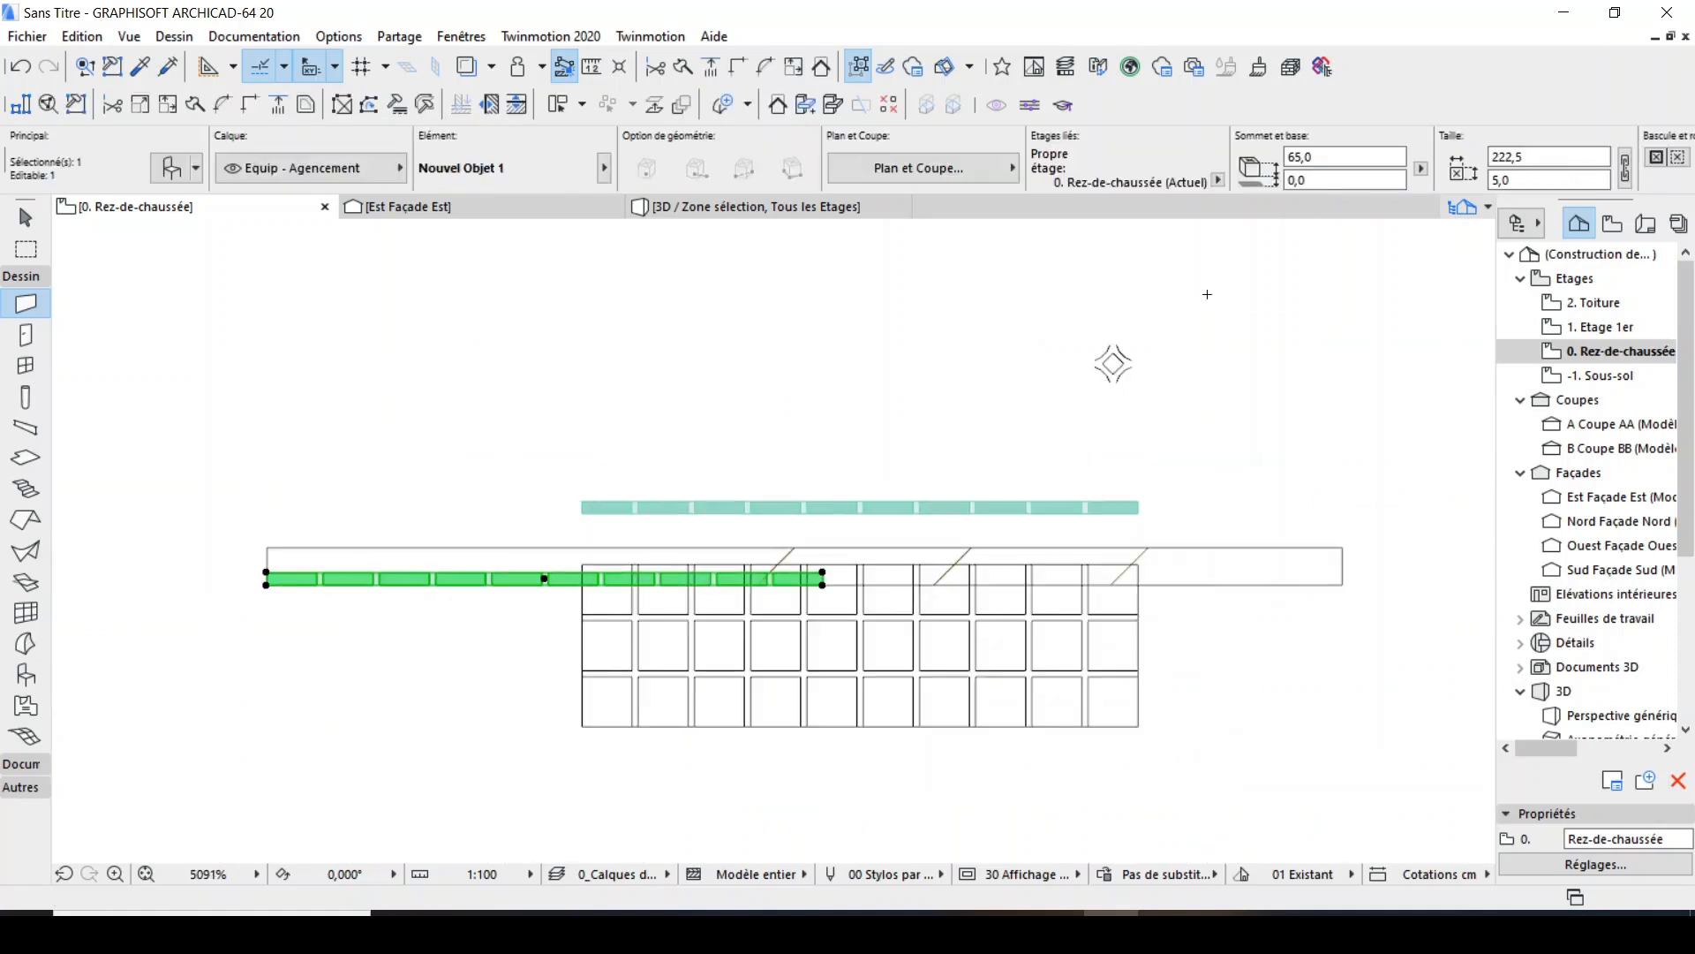
pyautogui.write('200')
pyautogui.press('Escape')
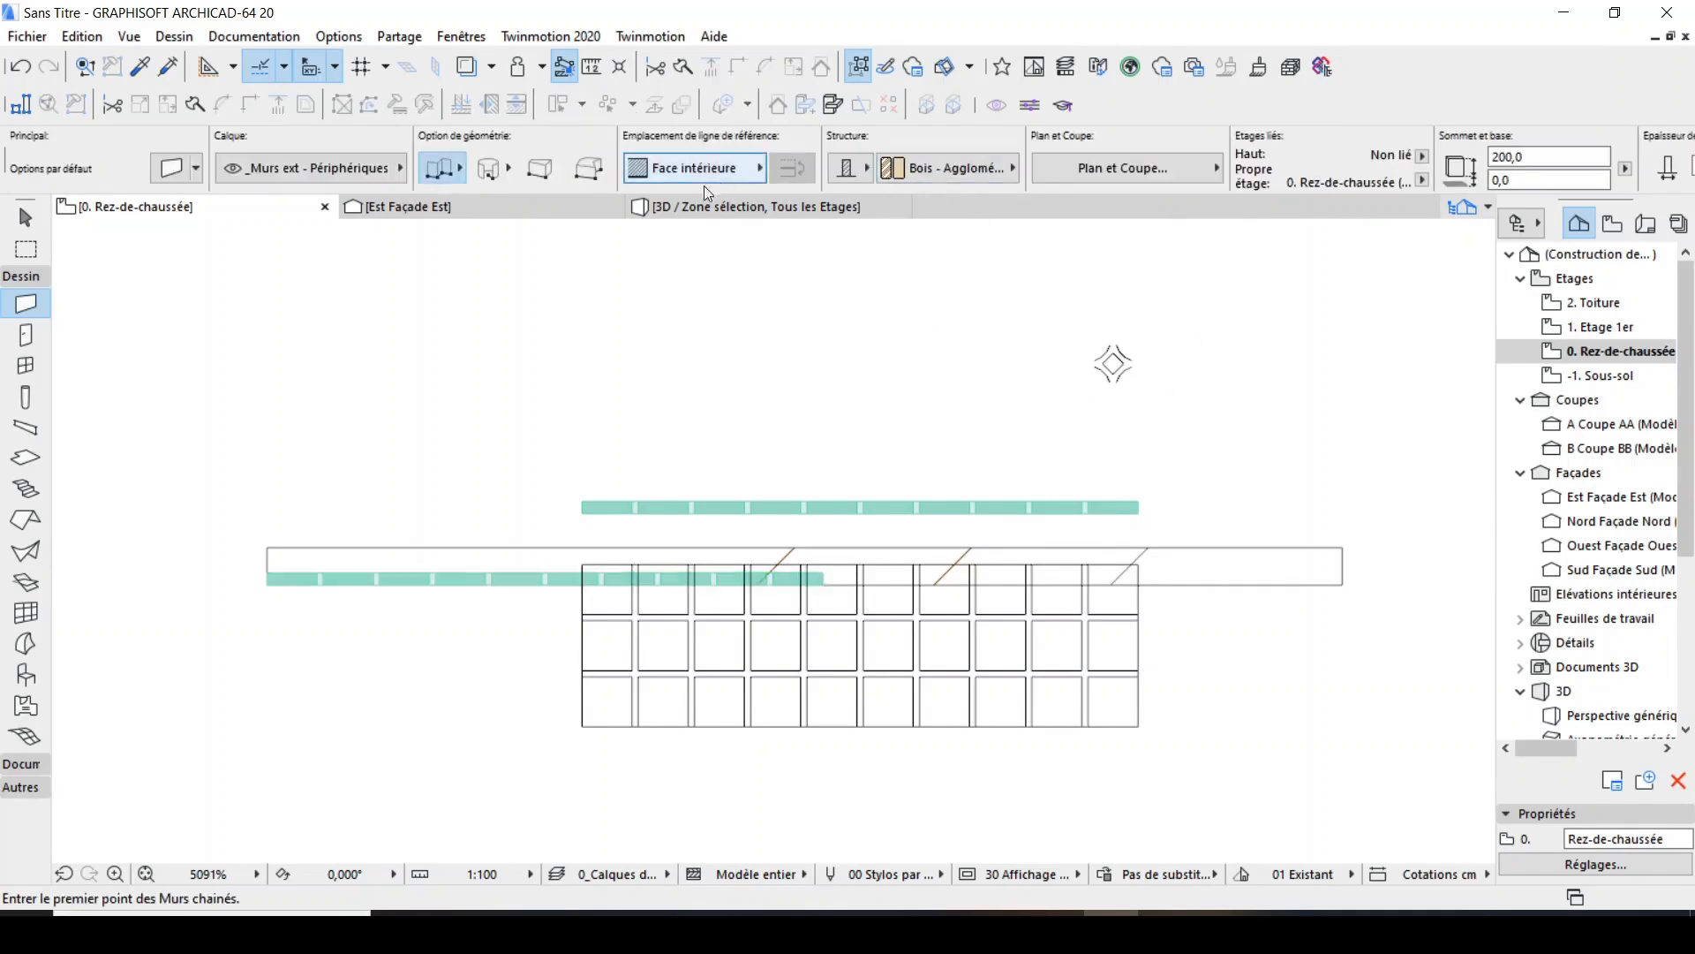
# Reselect the placed panel object on the wall to check its base elevation.
pyautogui.scroll(2, 762, 560)
pyautogui.click(876, 598)
pyautogui.scroll(-2, 866, 500)
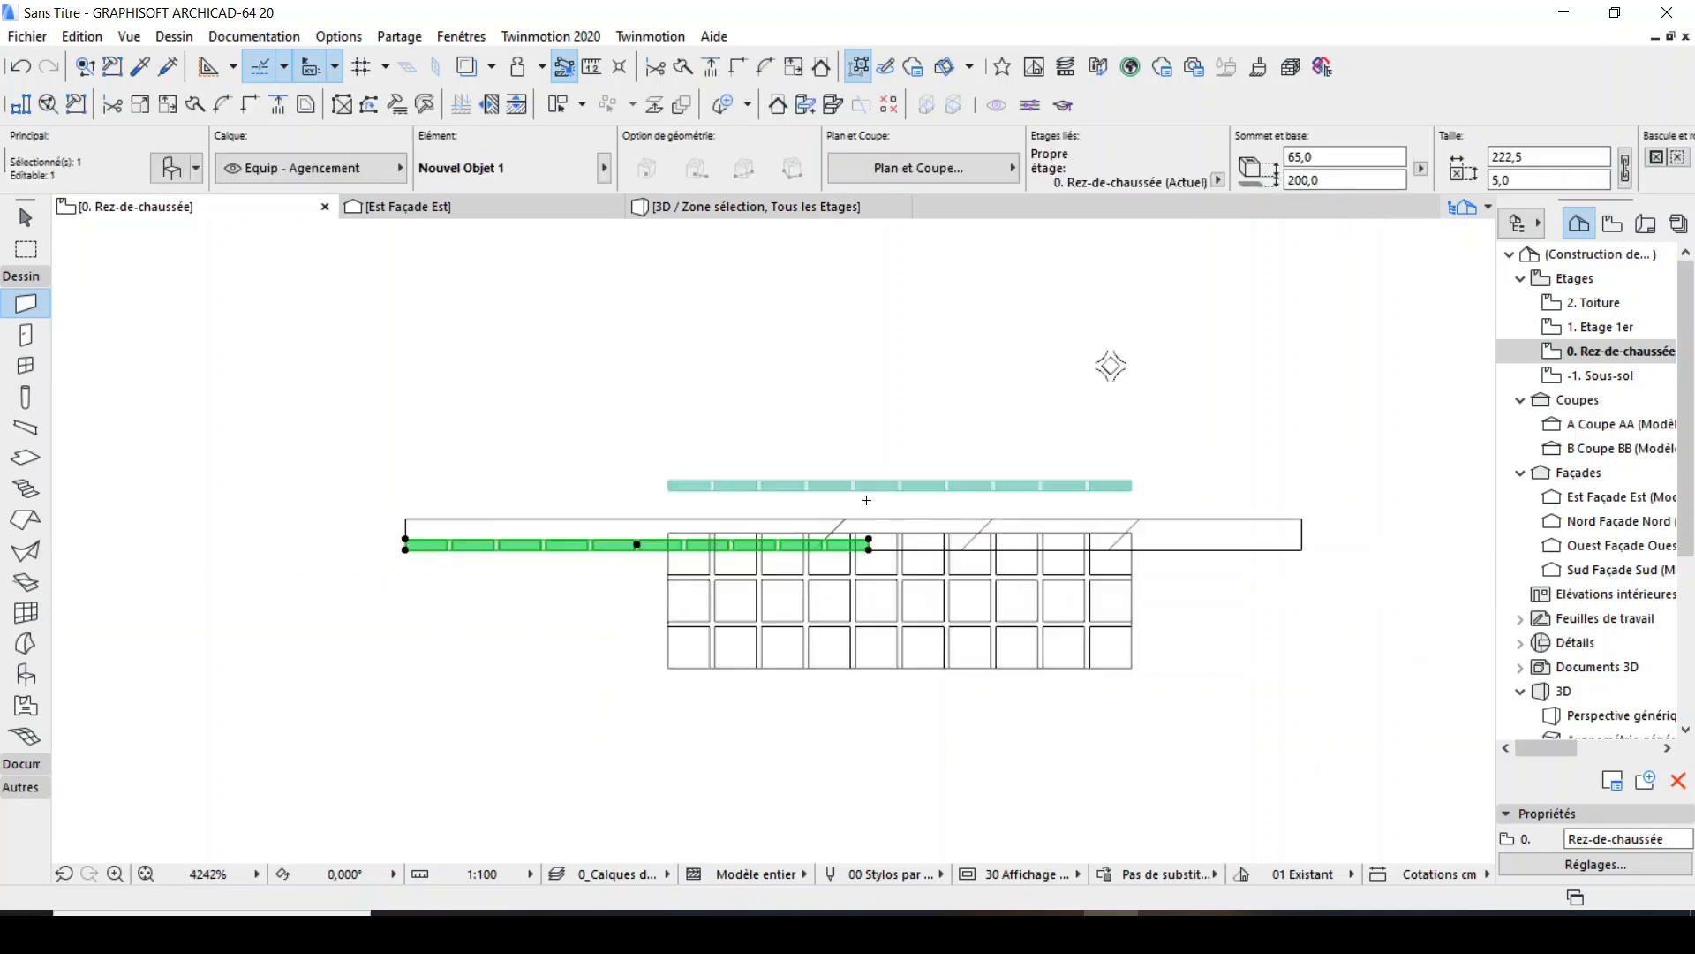
# Copy the placed panel object along the wall so the copy starts at the original panel's right end.
pyautogui.hotkey('ctrl', 'shift', 'd')
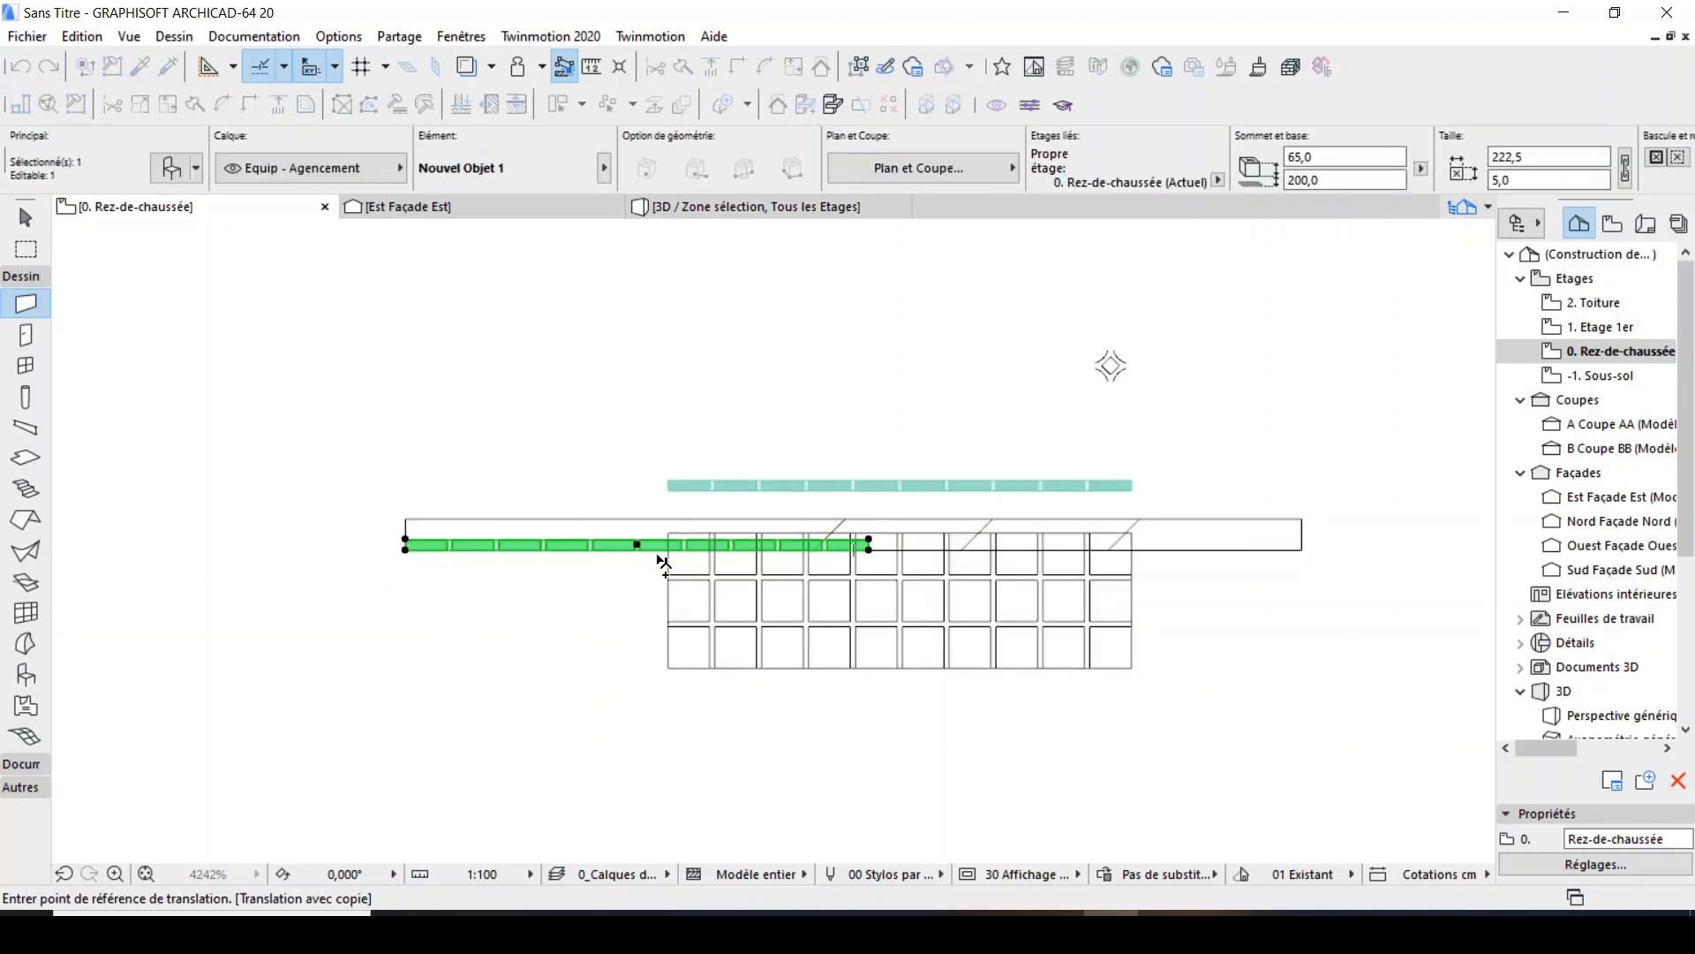
pyautogui.scroll(2, 489, 565)
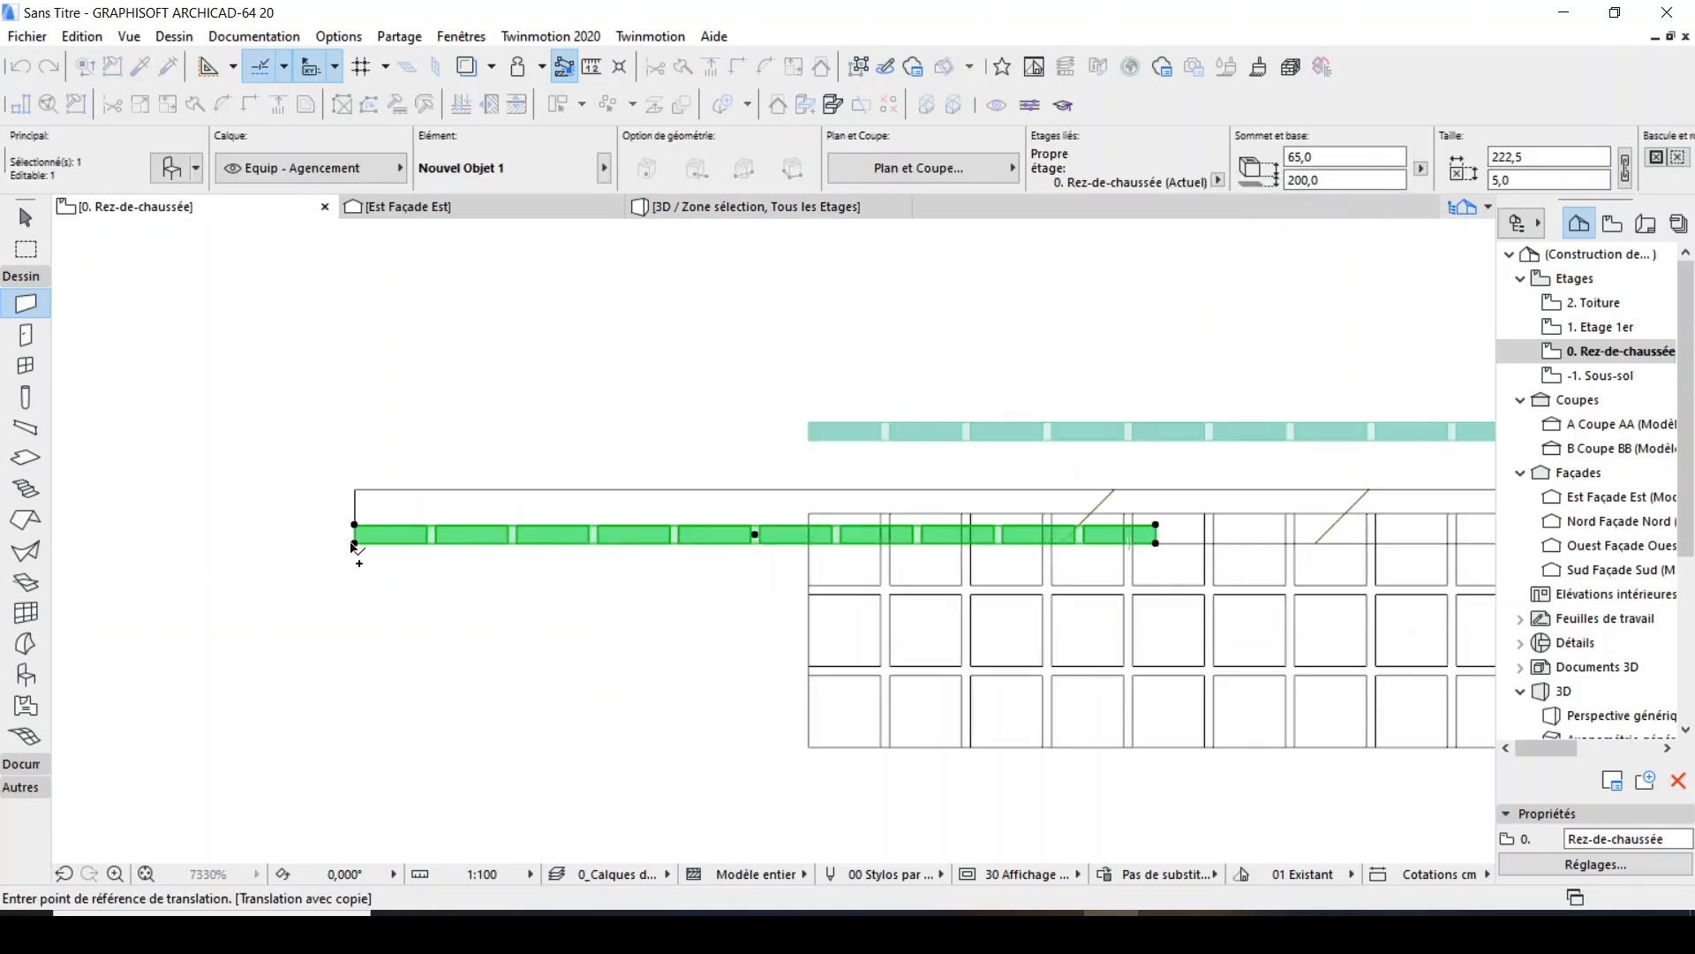
pyautogui.click(355, 545)
pyautogui.scroll(-2, 355, 545)
pyautogui.scroll(2, 786, 544)
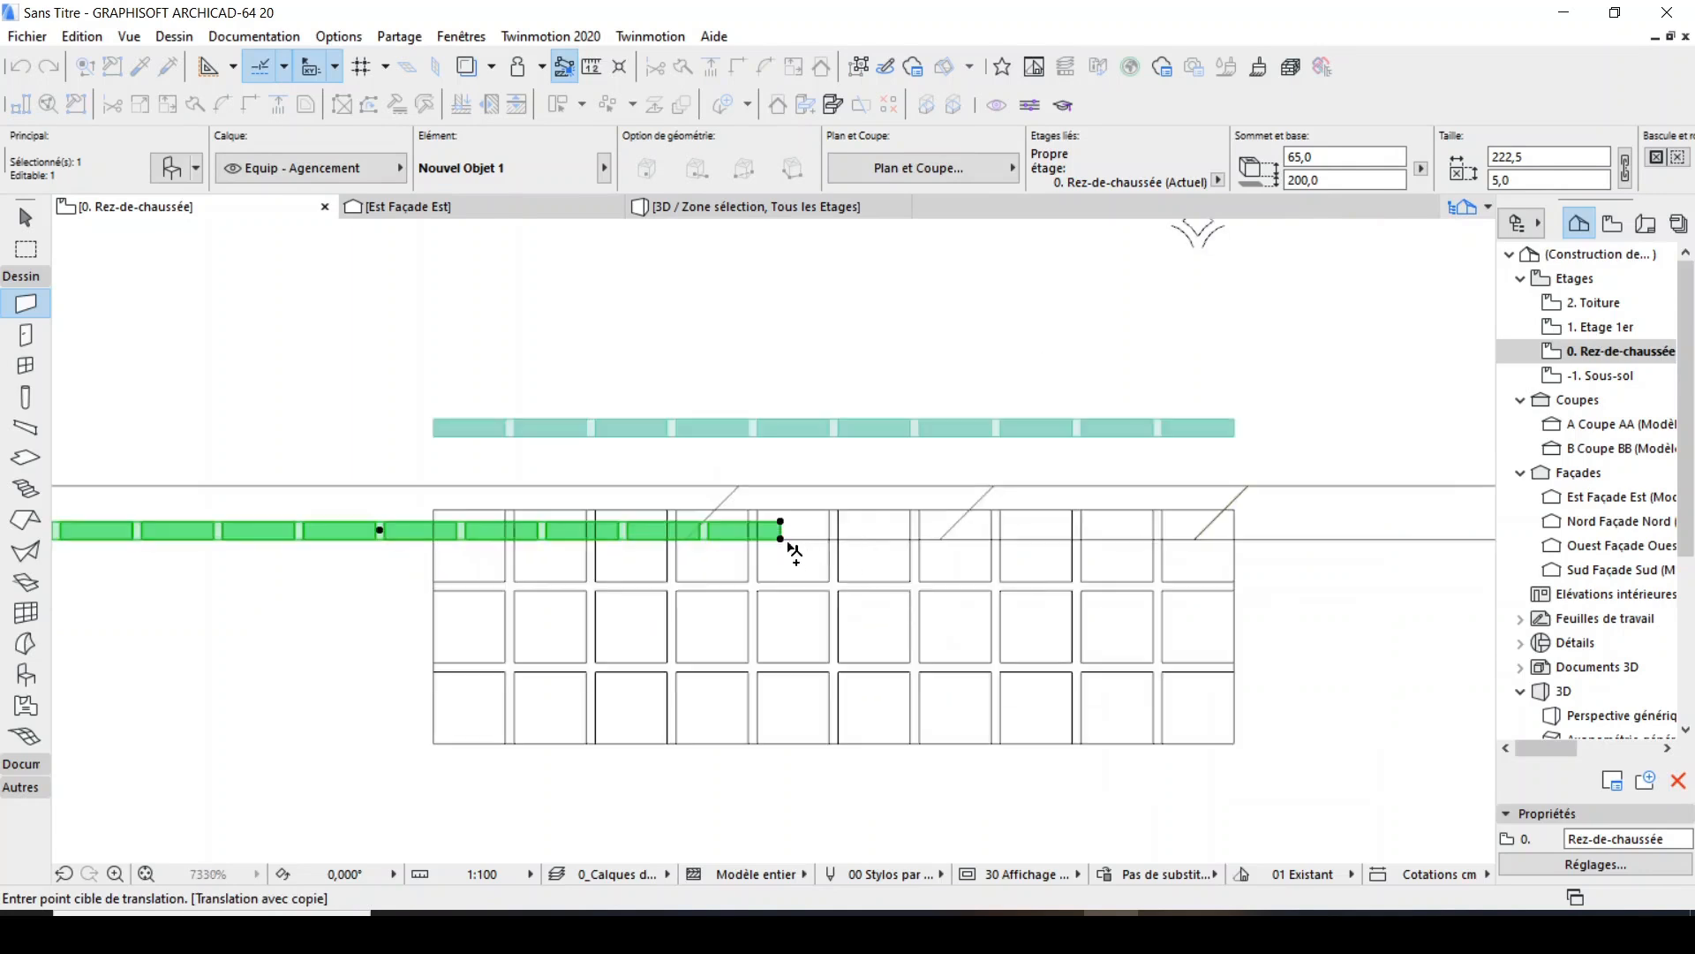
pyautogui.click(782, 538)
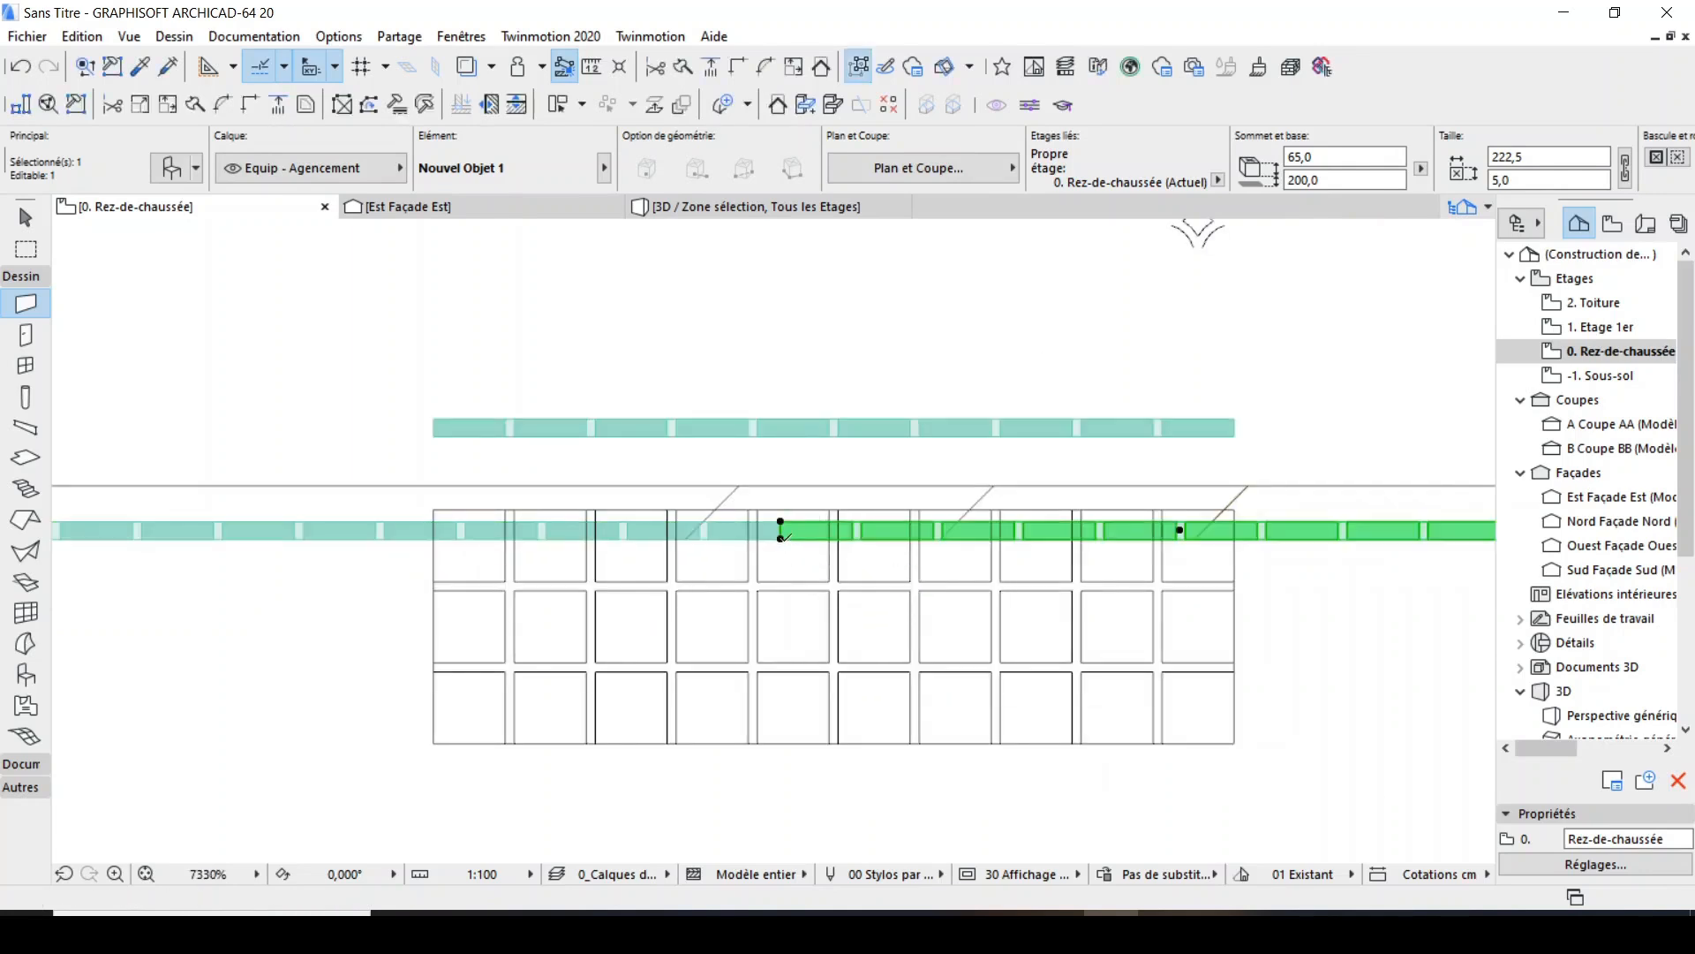
# Move the copied panel 20 cm horizontally to the right, away from the first panel.
pyautogui.hotkey('ctrl', 'alt', 'd')
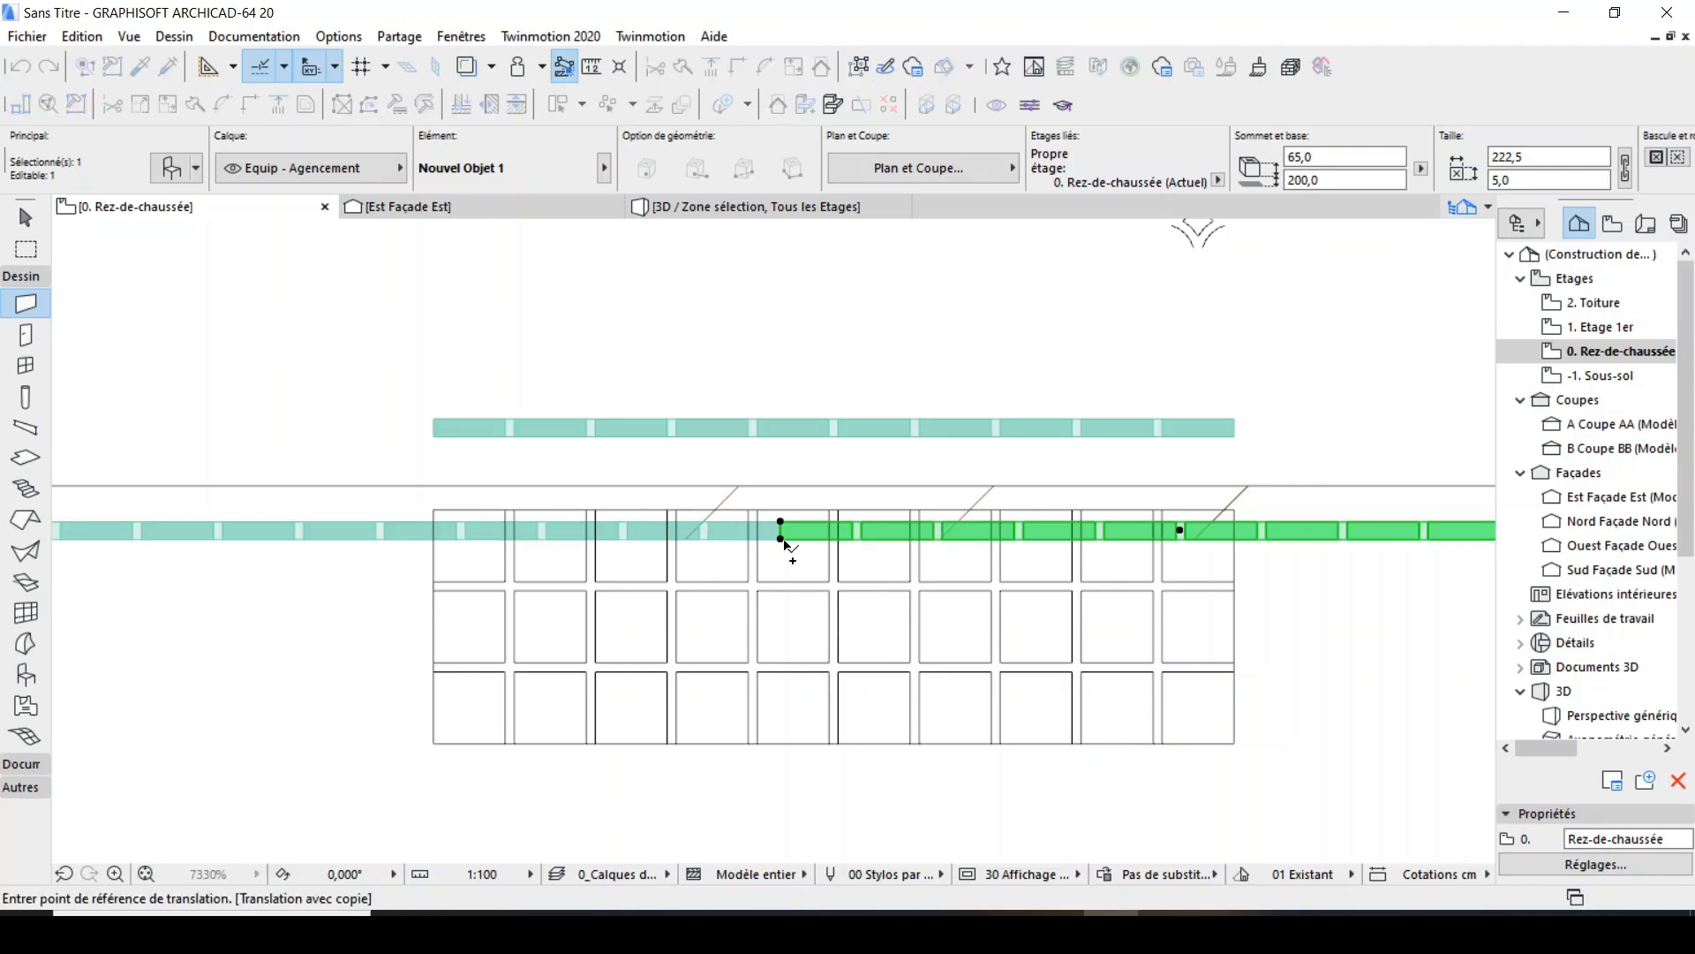
pyautogui.press('Escape')
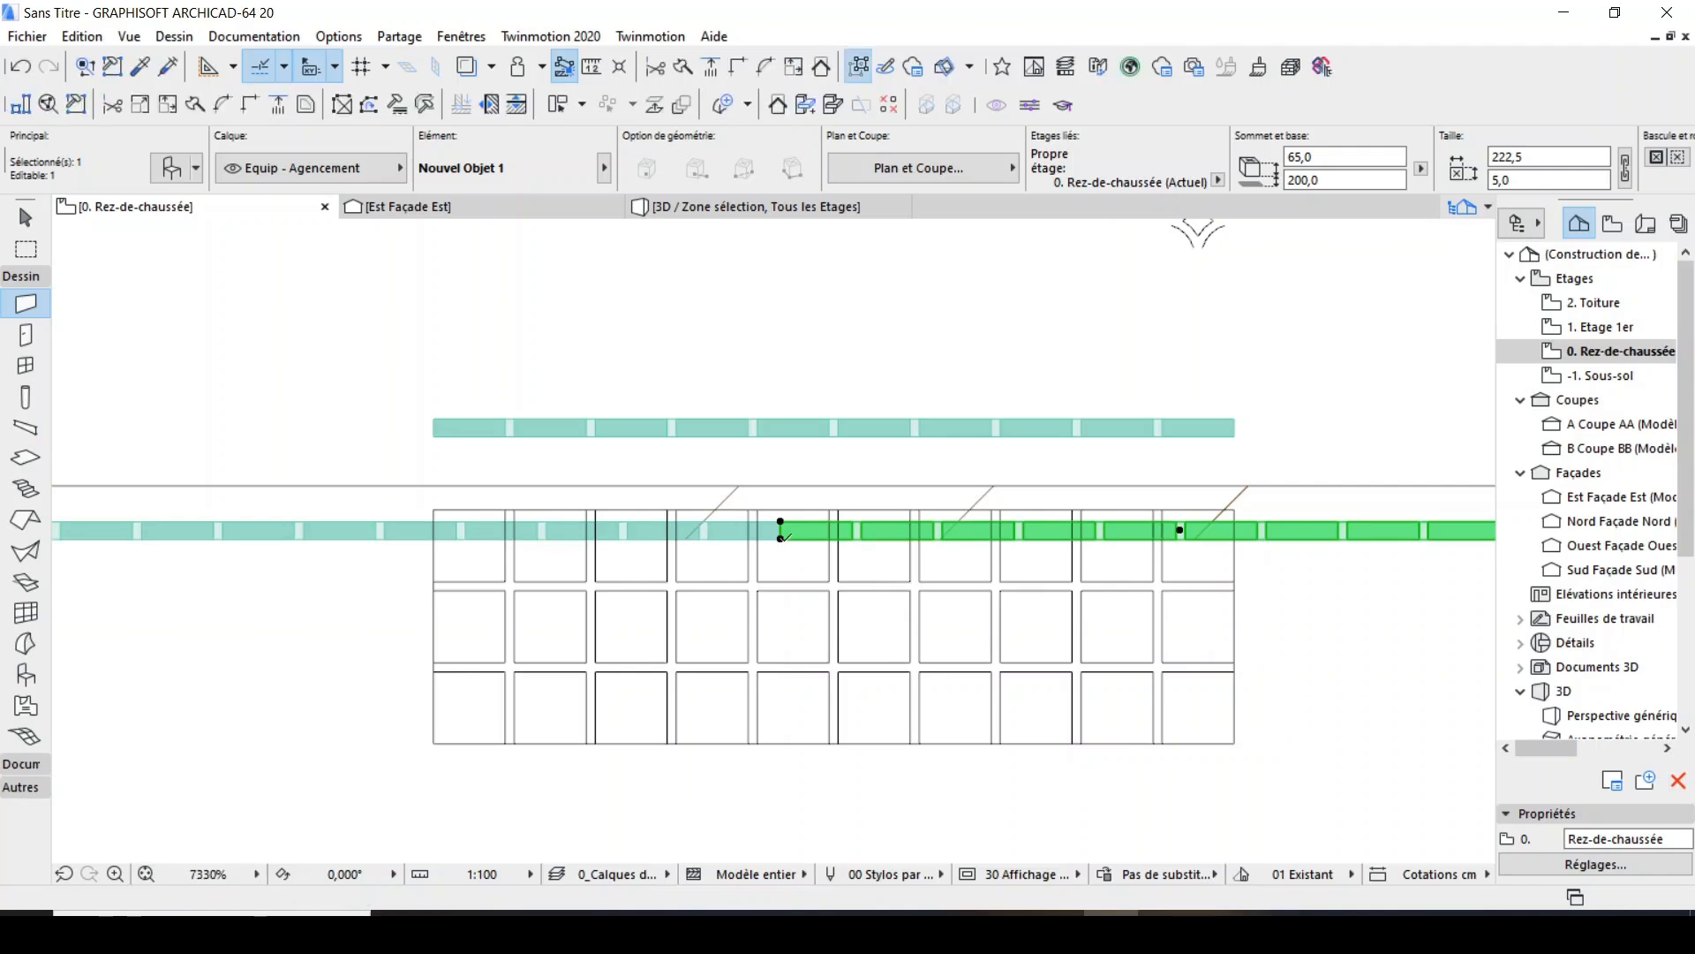
pyautogui.hotkey('ctrl', 'd')
pyautogui.scroll(3, 782, 536)
pyautogui.click(777, 539)
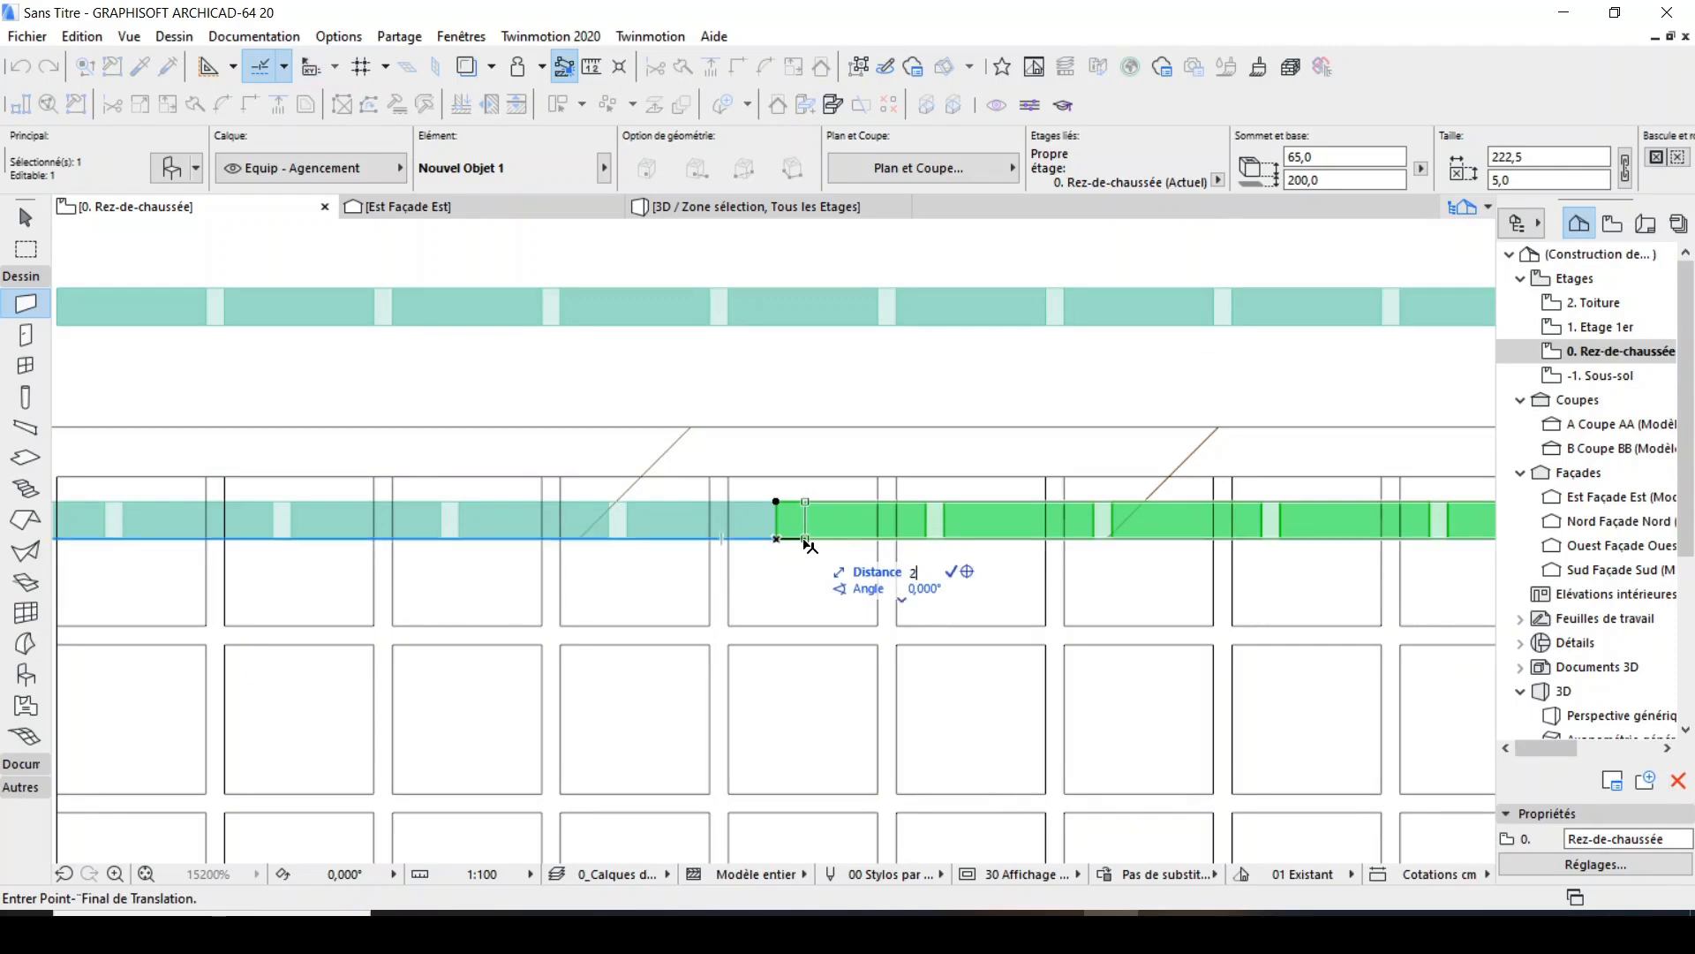
pyautogui.press('Return')
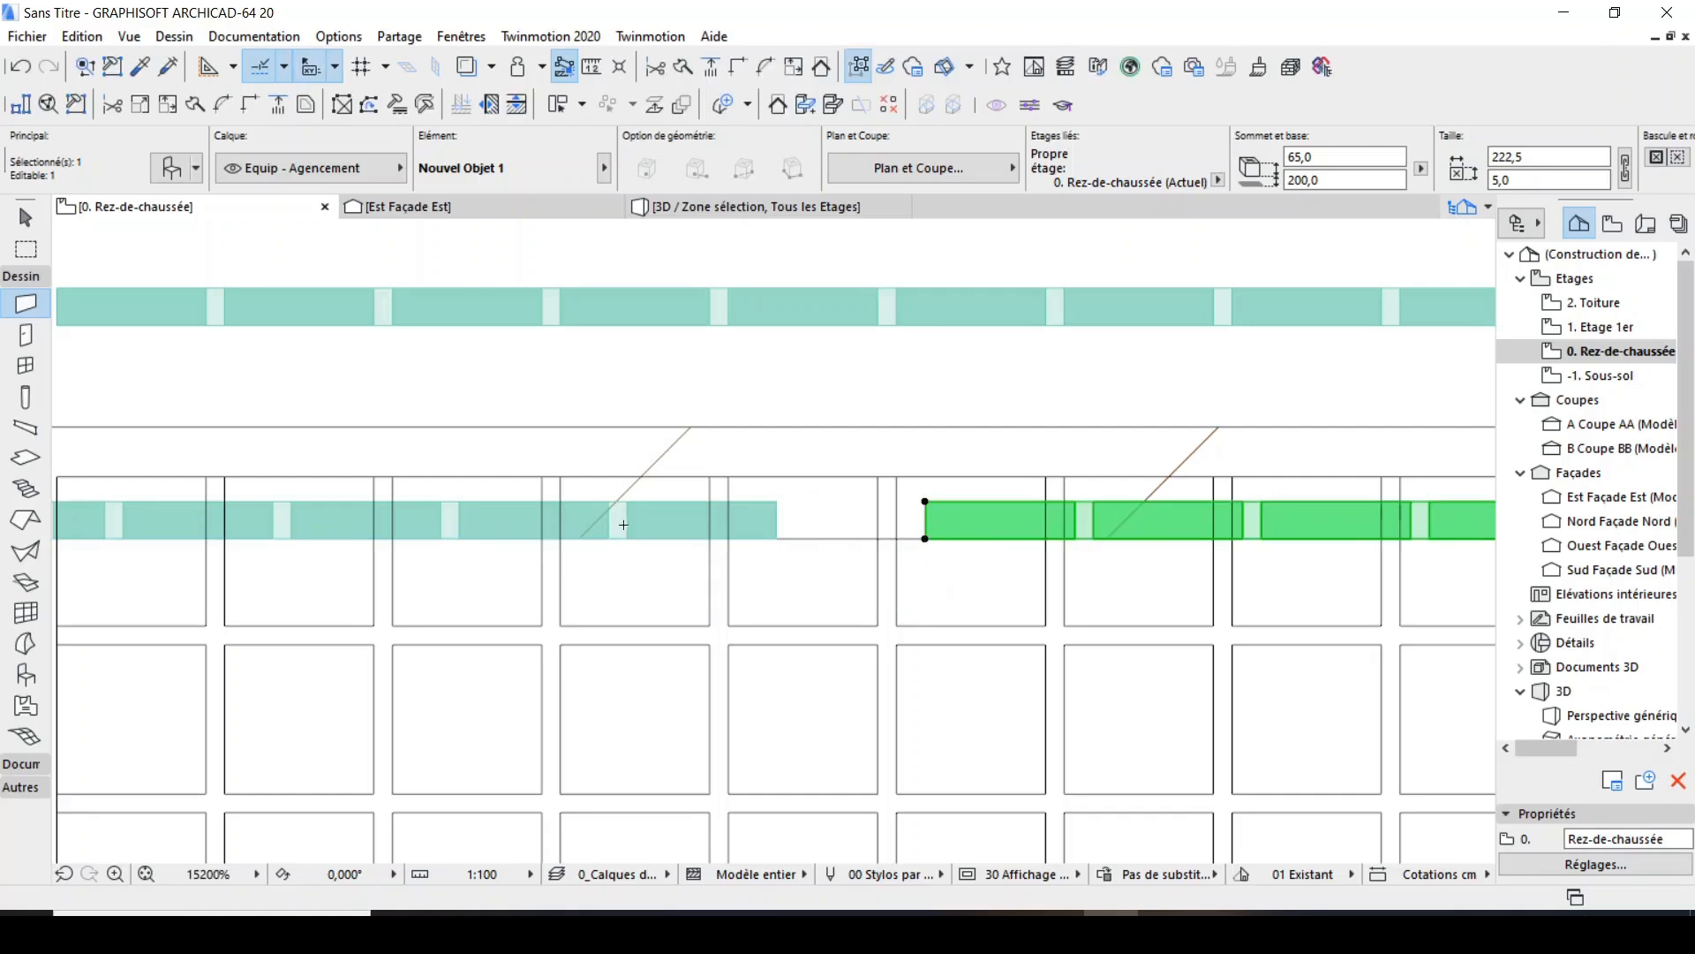
# Copy the second panel along the wall, using the first panel's right end as reference and the second panel's right end as target.
pyautogui.scroll(-3, 623, 524)
pyautogui.hotkey('ctrl', 'shift', 'd')
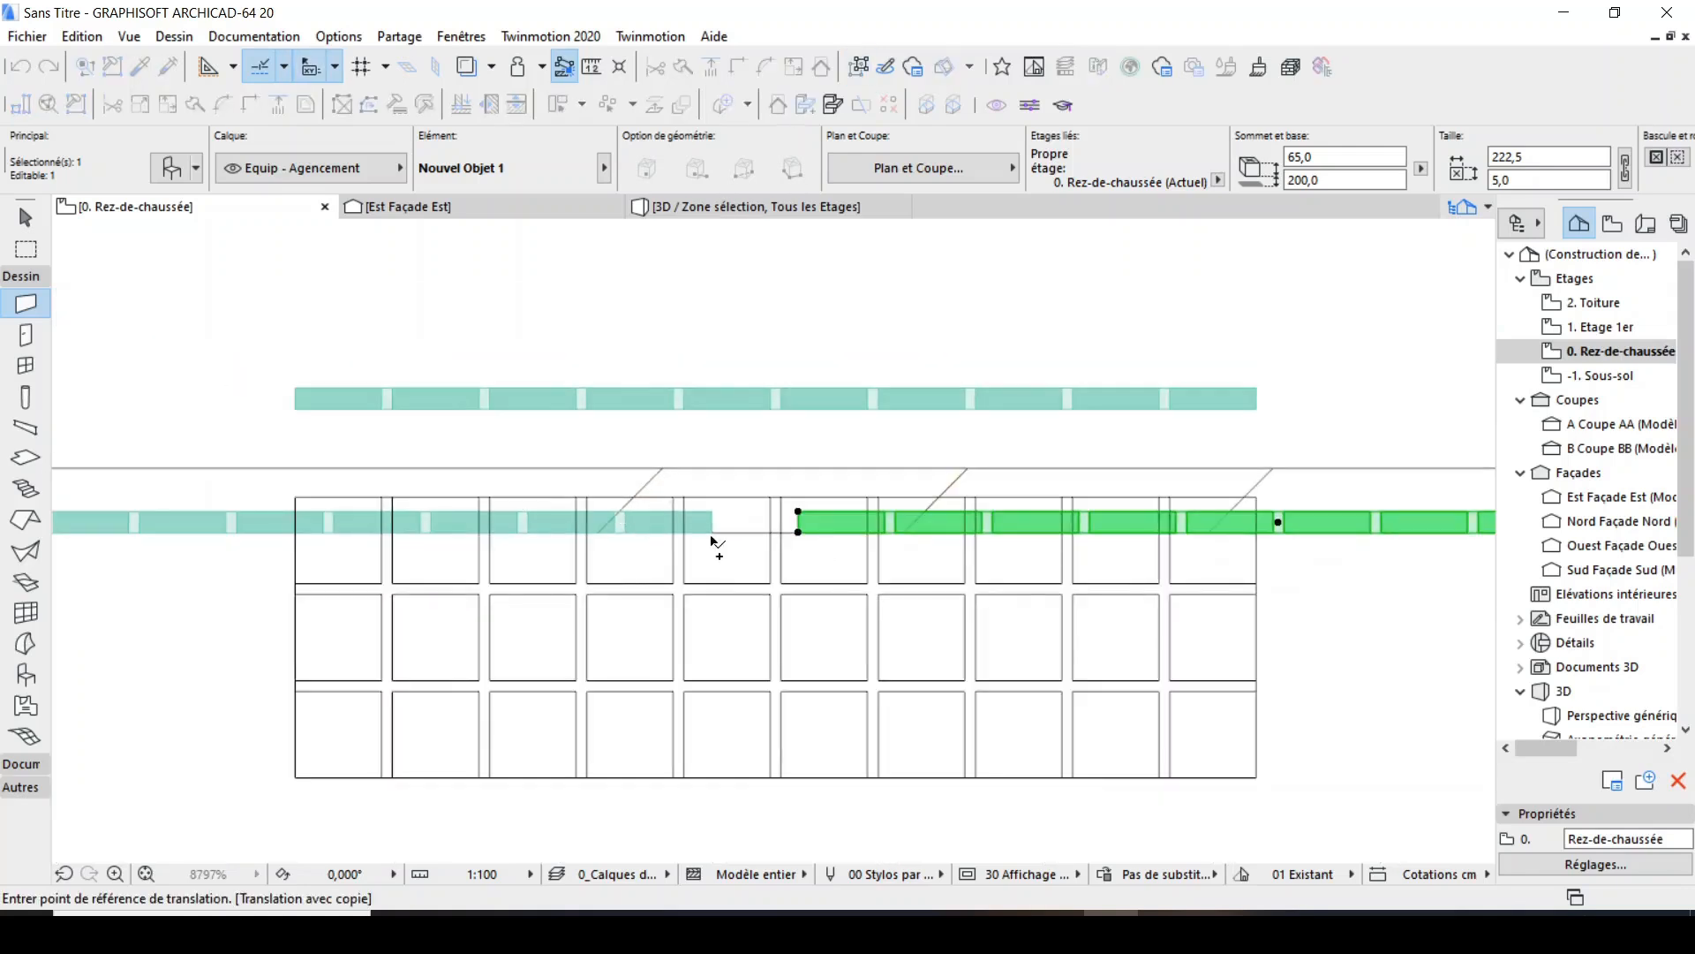
pyautogui.click(714, 538)
pyautogui.scroll(-2, 618, 579)
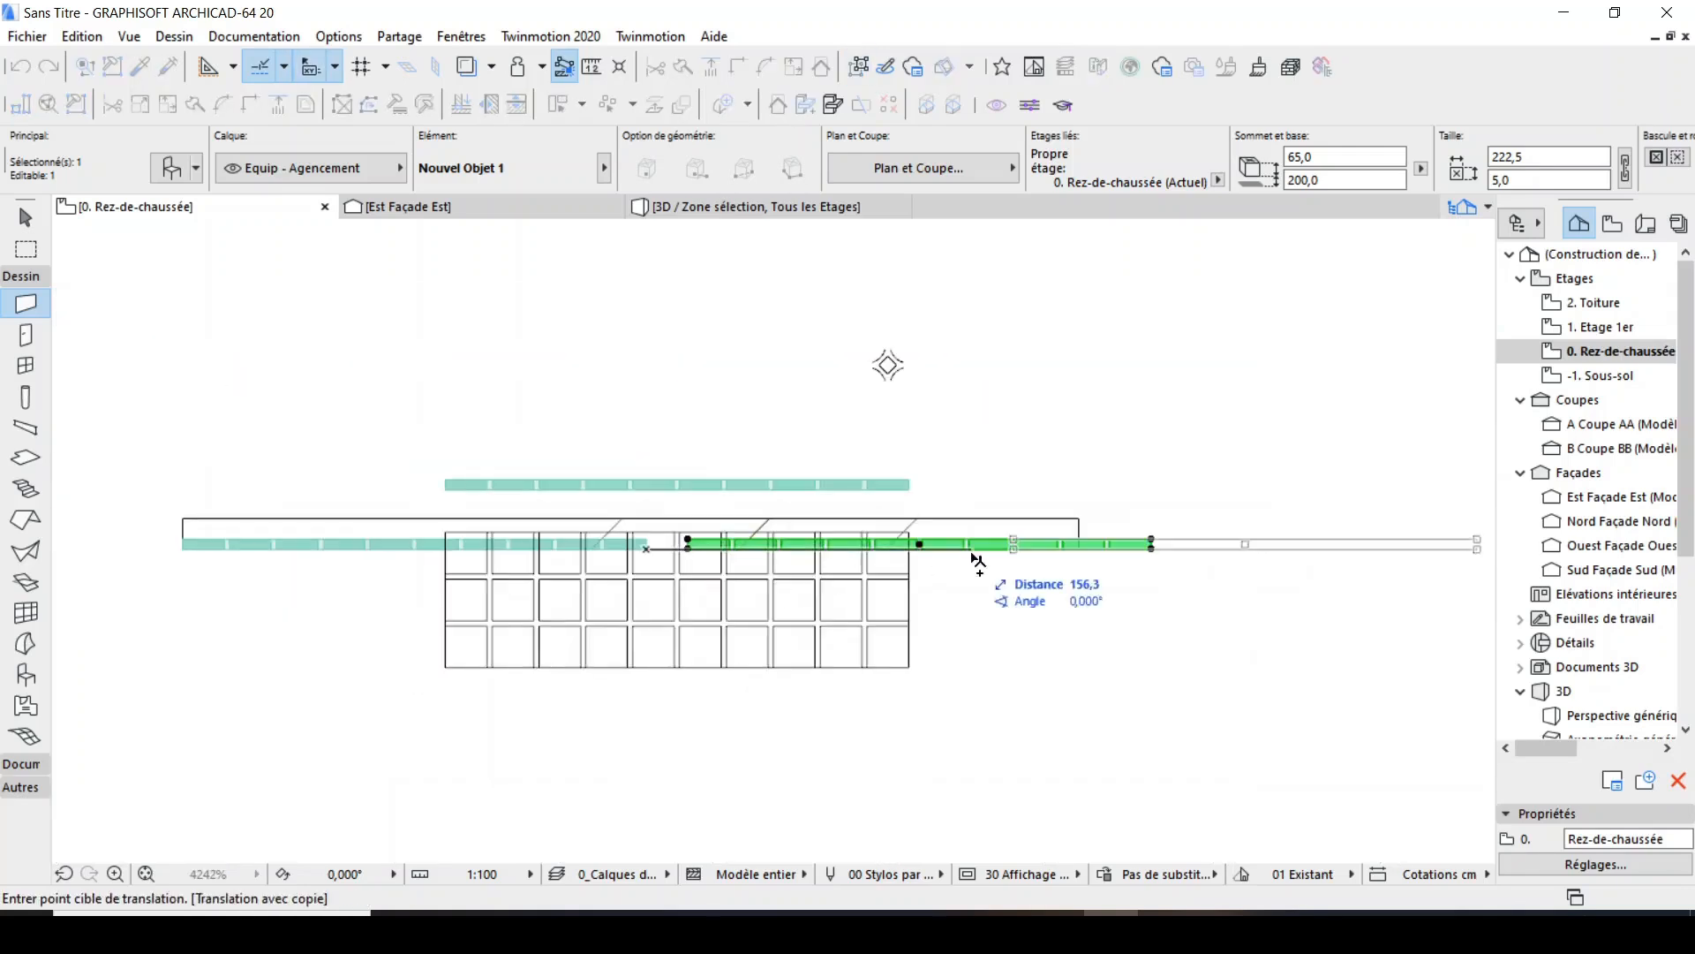
pyautogui.scroll(1, 1157, 558)
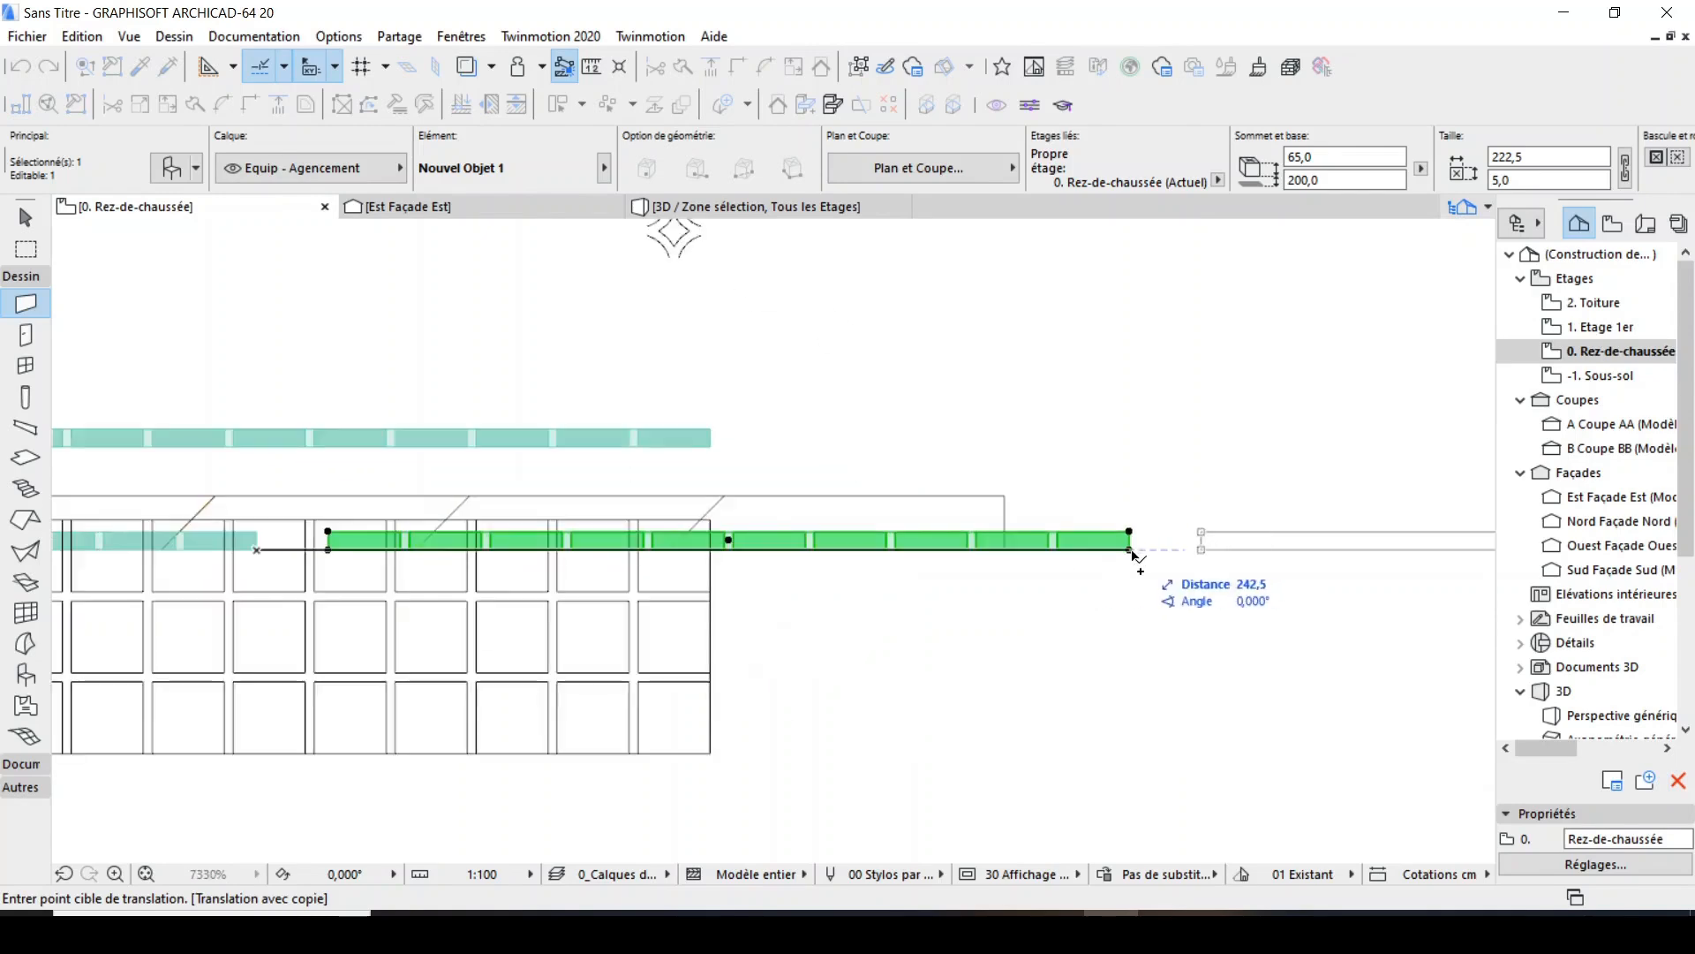
pyautogui.click(1130, 550)
pyautogui.press('Escape')
# Select the original brick elements drawn above the wall in plan and delete them.
pyautogui.keyDown('shift'); pyautogui.click(711, 446); pyautogui.keyUp('shift')
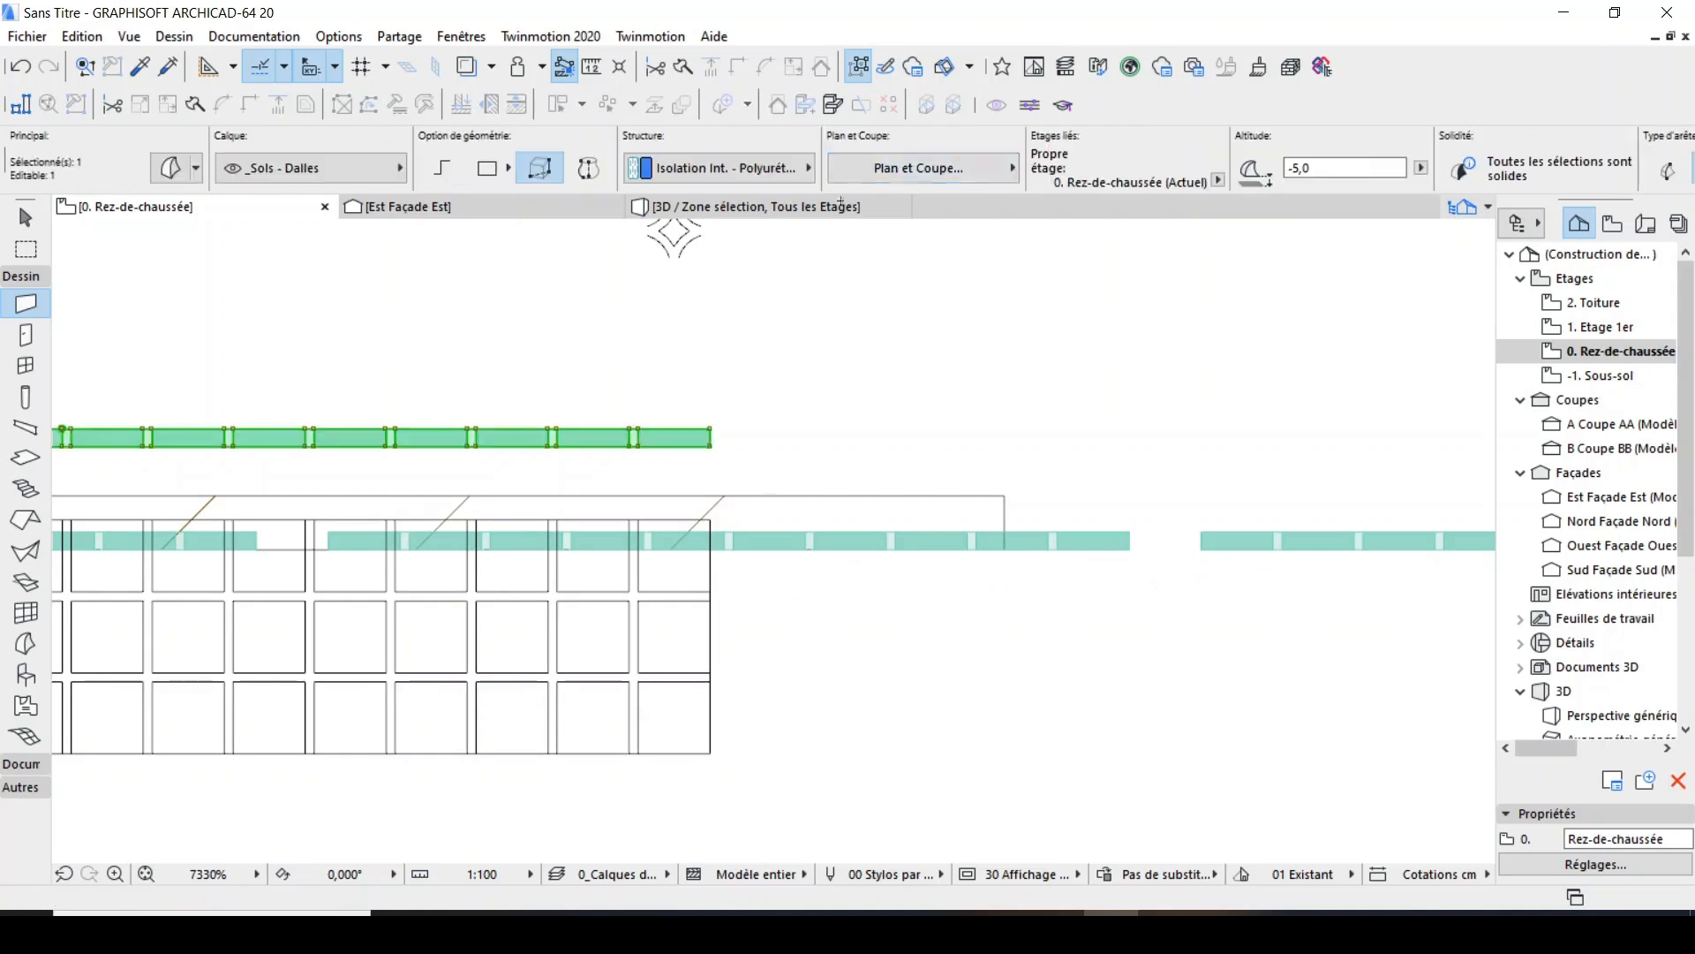
pyautogui.click(857, 64)
pyautogui.press('Delete')
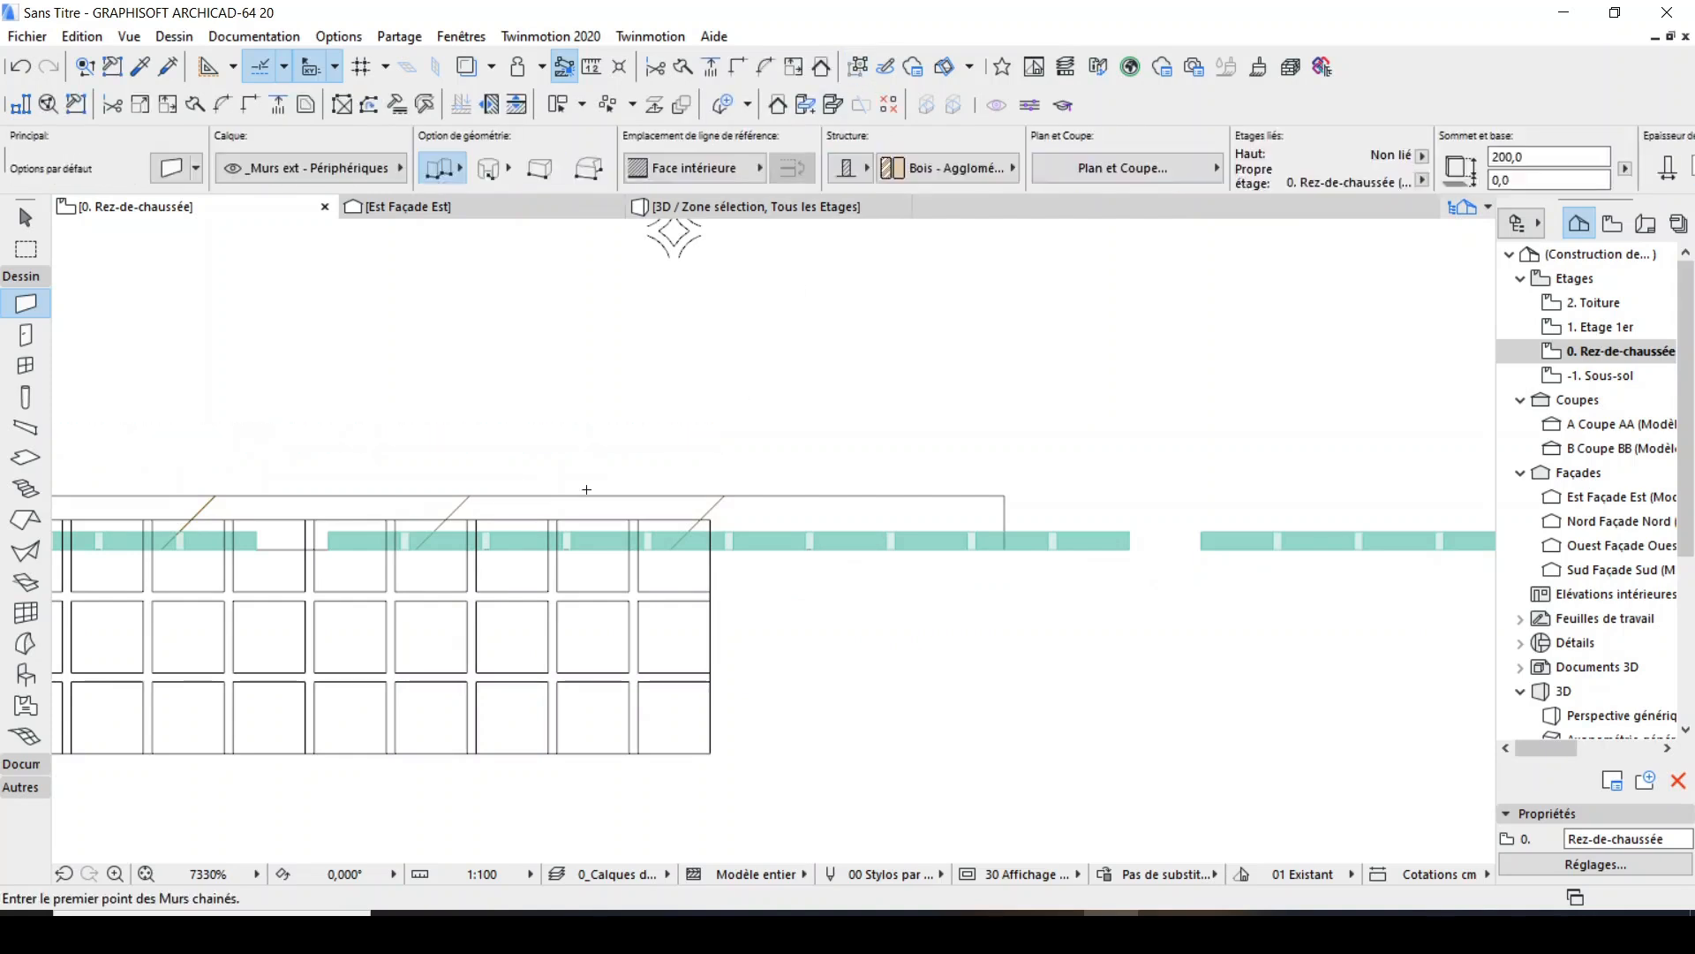
# Stretch the wall's right end horizontally to the far end of the third panel.
pyautogui.scroll(-3, 586, 489)
pyautogui.keyDown('shift'); pyautogui.click(829, 522); pyautogui.keyUp('shift')
pyautogui.click(829, 523)
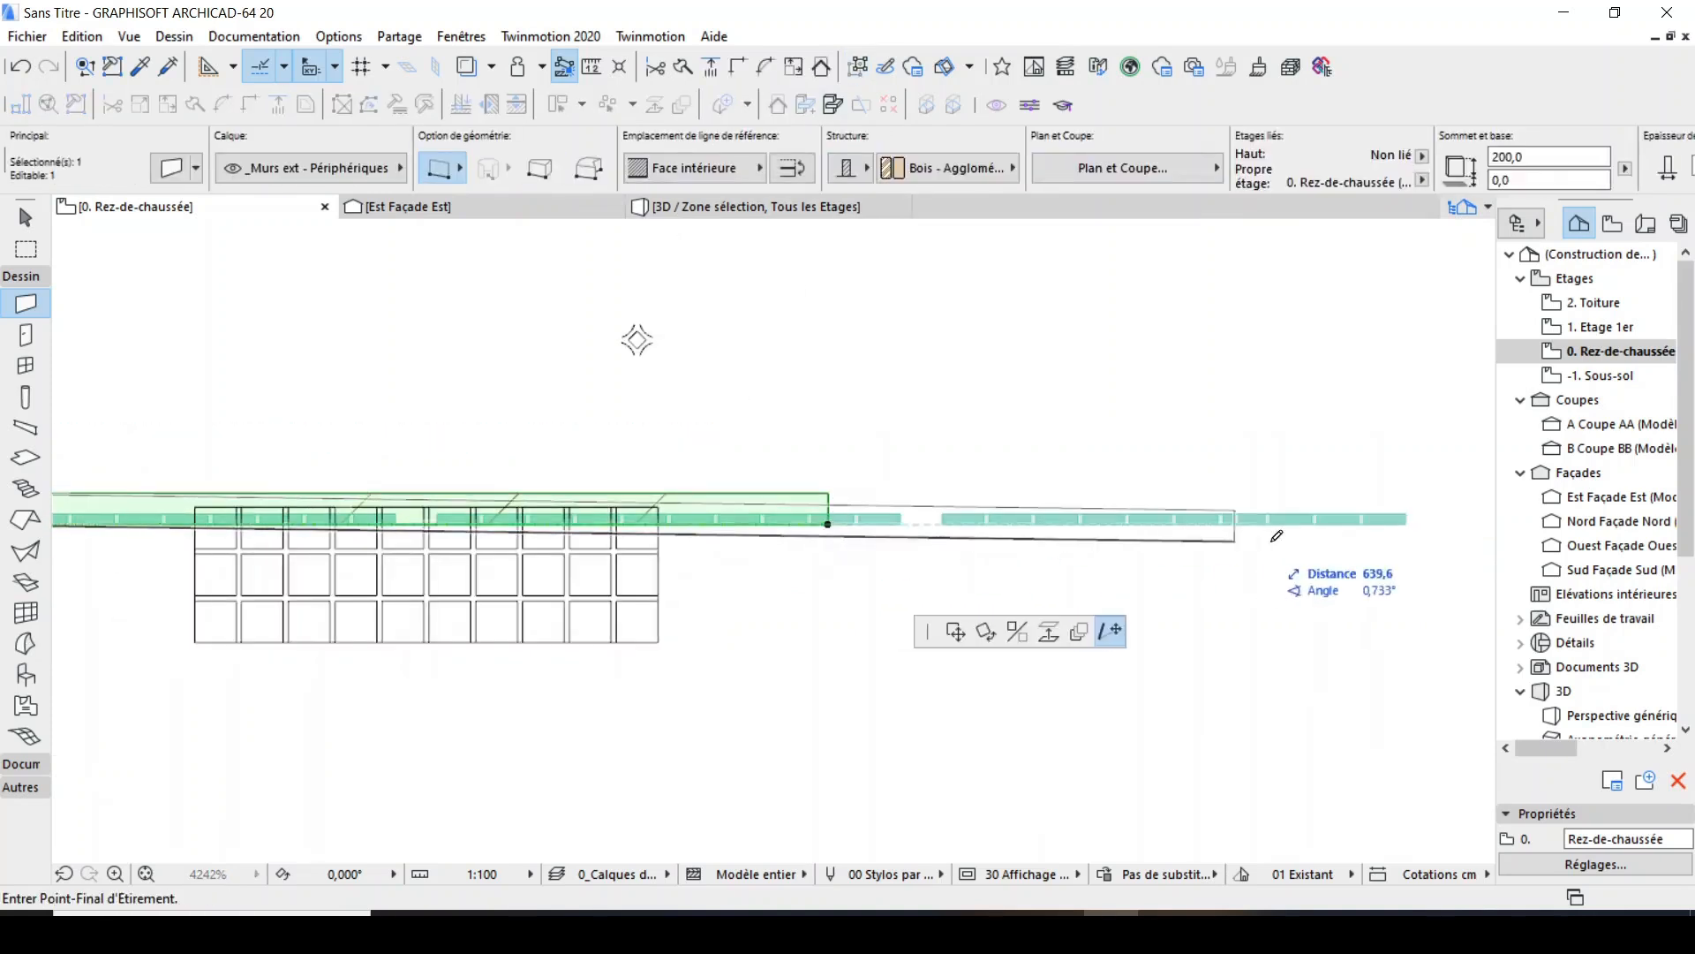
pyautogui.click(1408, 521)
pyautogui.scroll(-3, 950, 510)
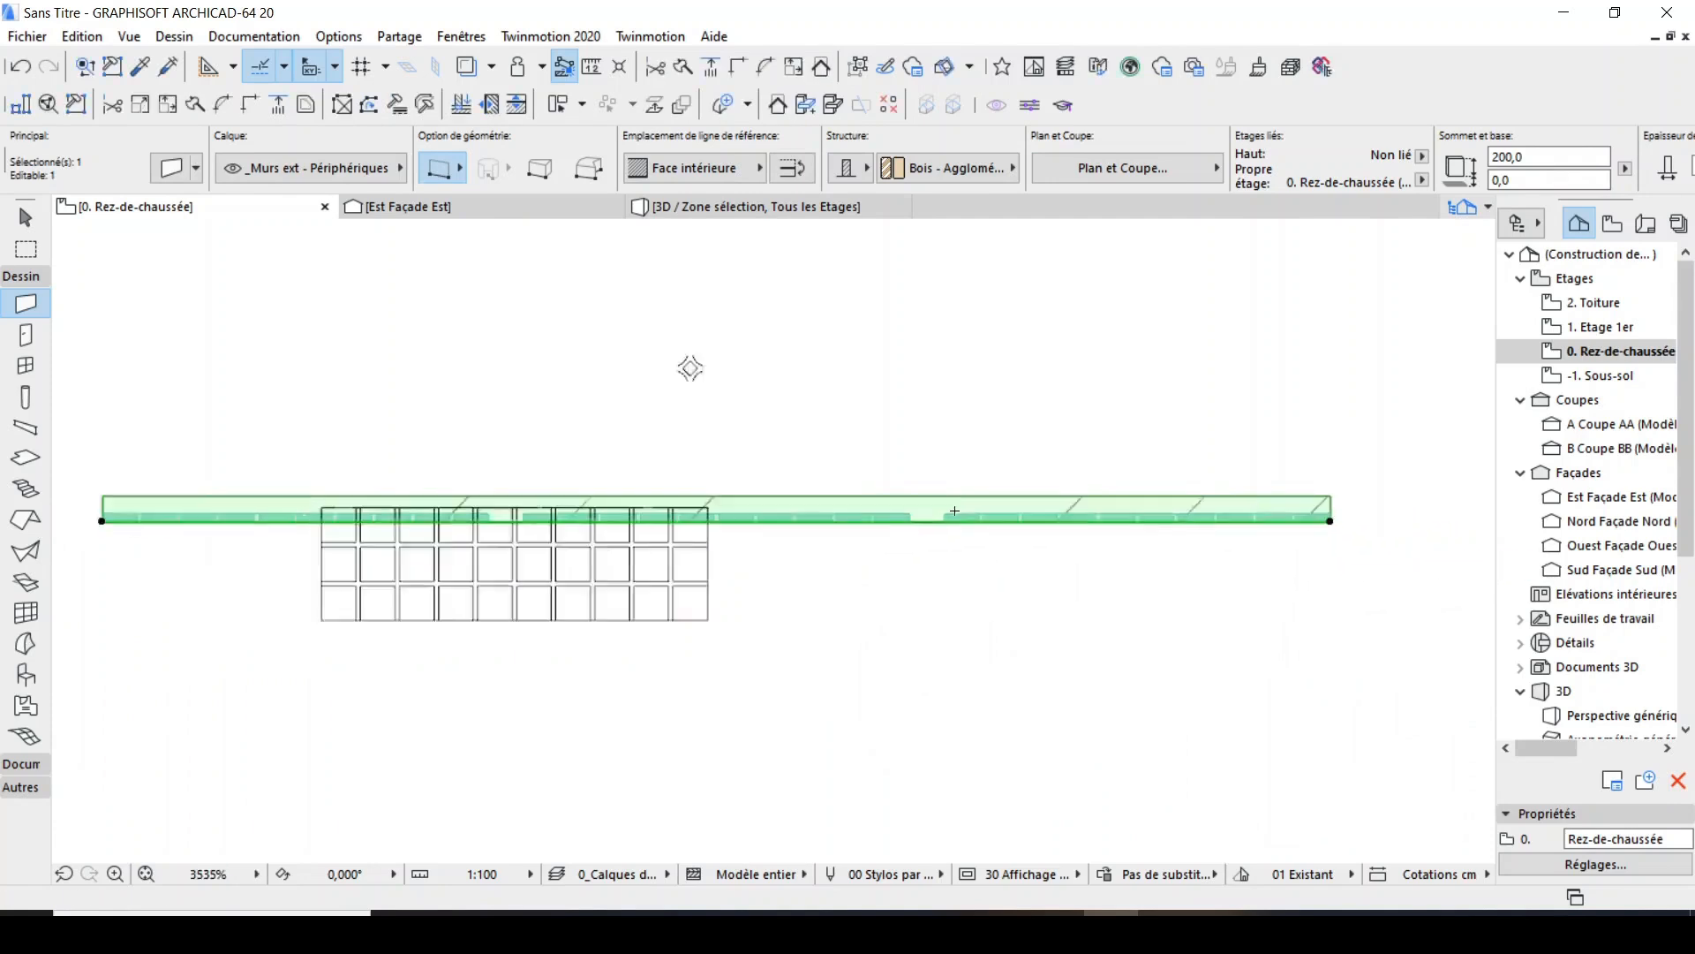
pyautogui.scroll(4, 324, 501)
pyautogui.press('Escape')
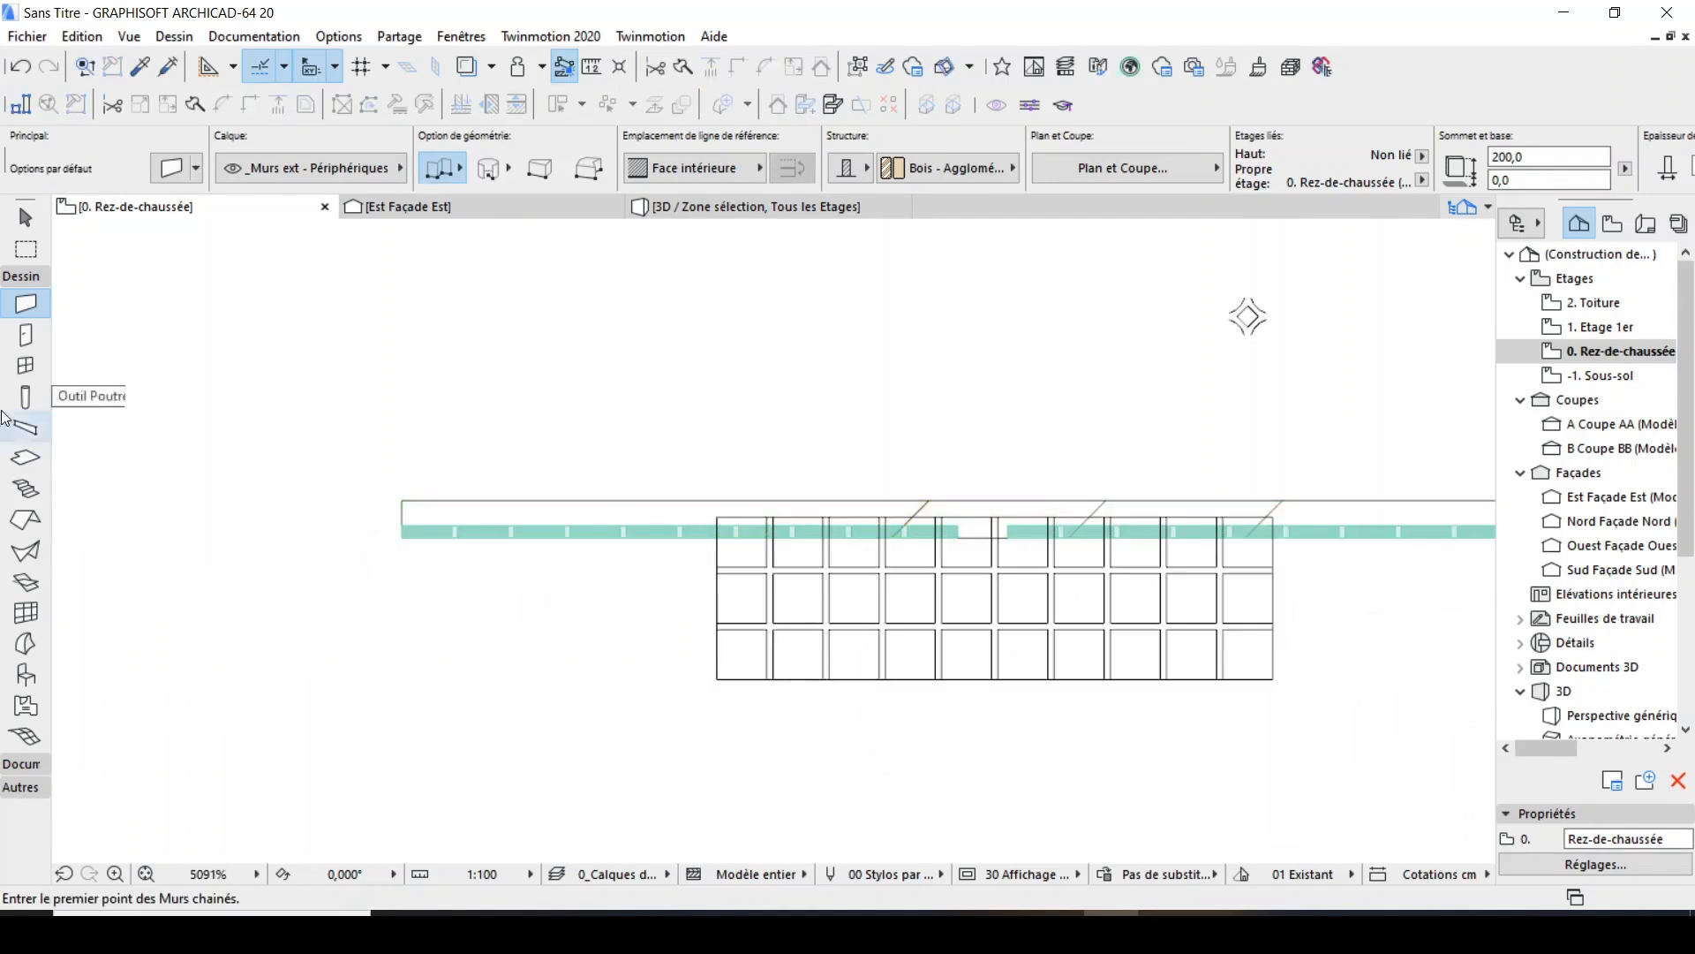
# Set the default column to a 20 by 20 cm section with its top Non lié and a height of 260 cm.
pyautogui.click(25, 397)
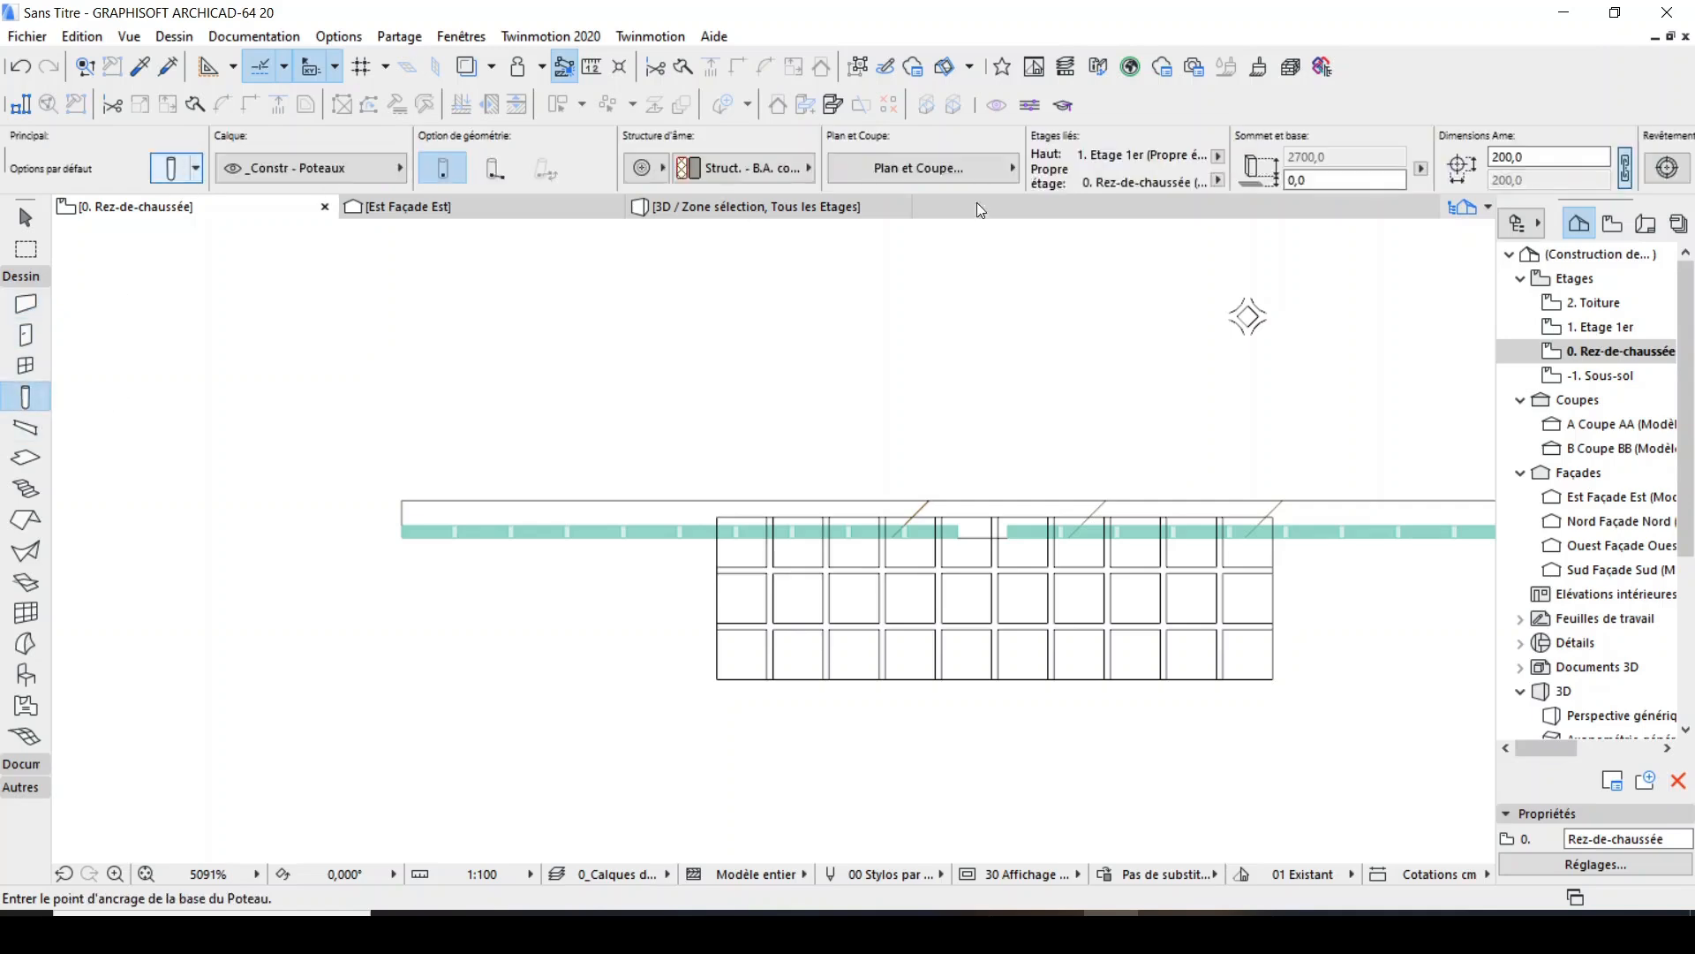
pyautogui.hotkey('ctrl', 't')
pyautogui.click(1209, 159)
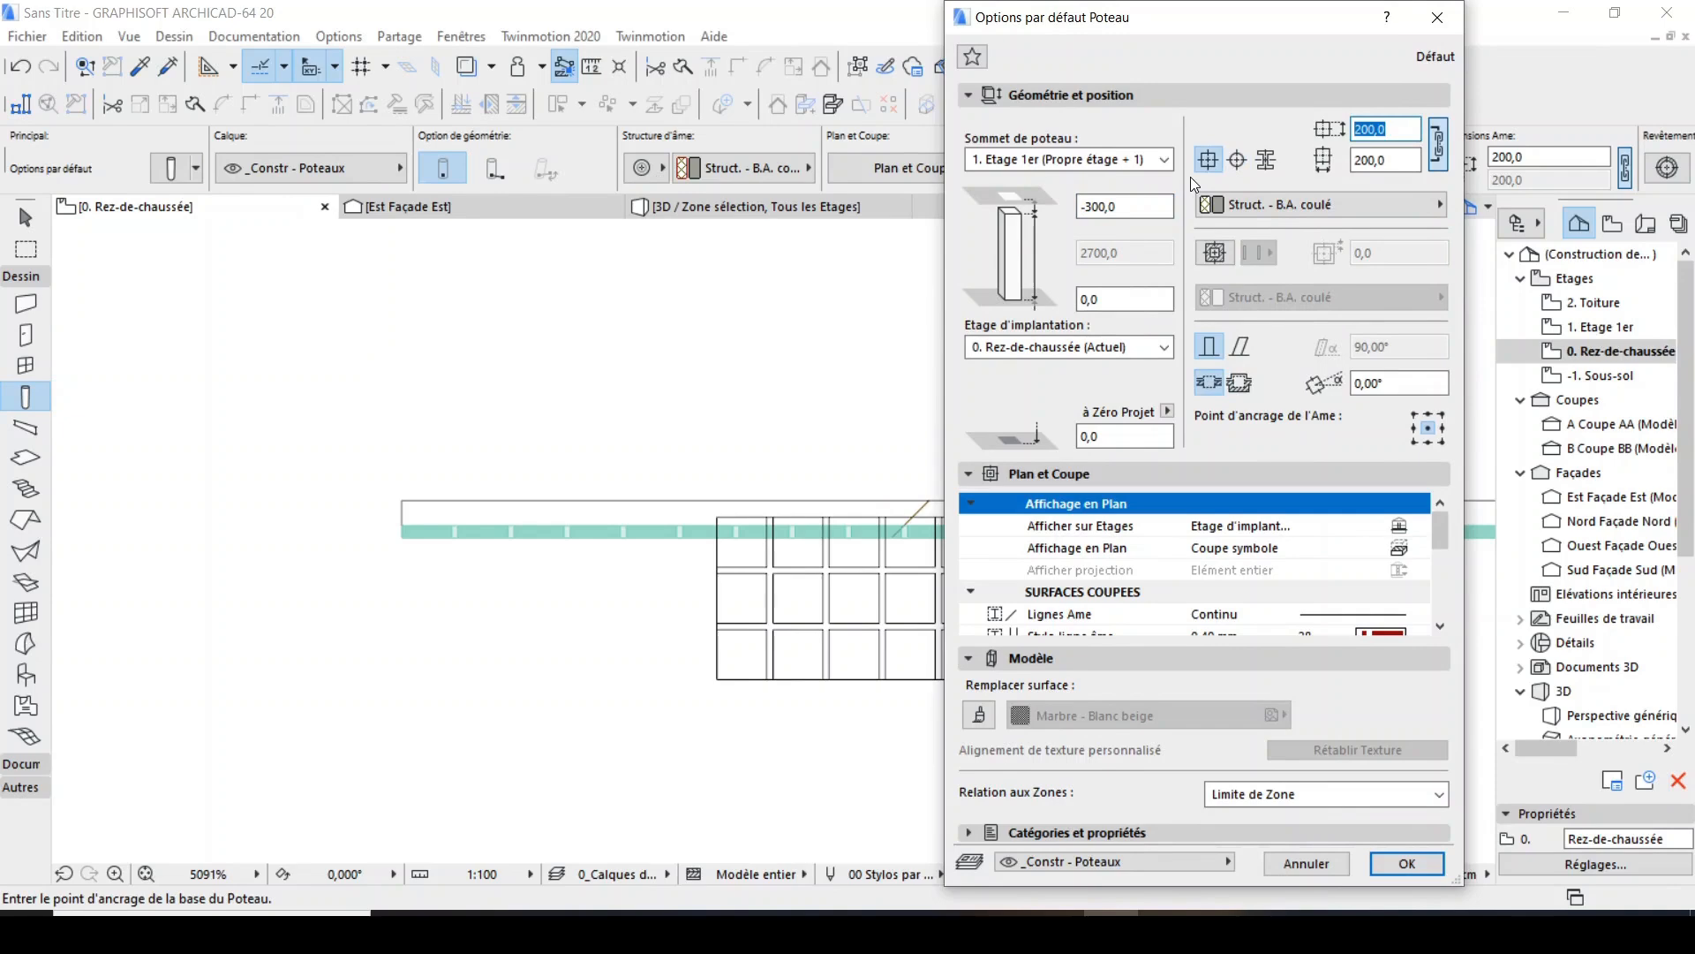
pyautogui.write('20')
pyautogui.click(1171, 165)
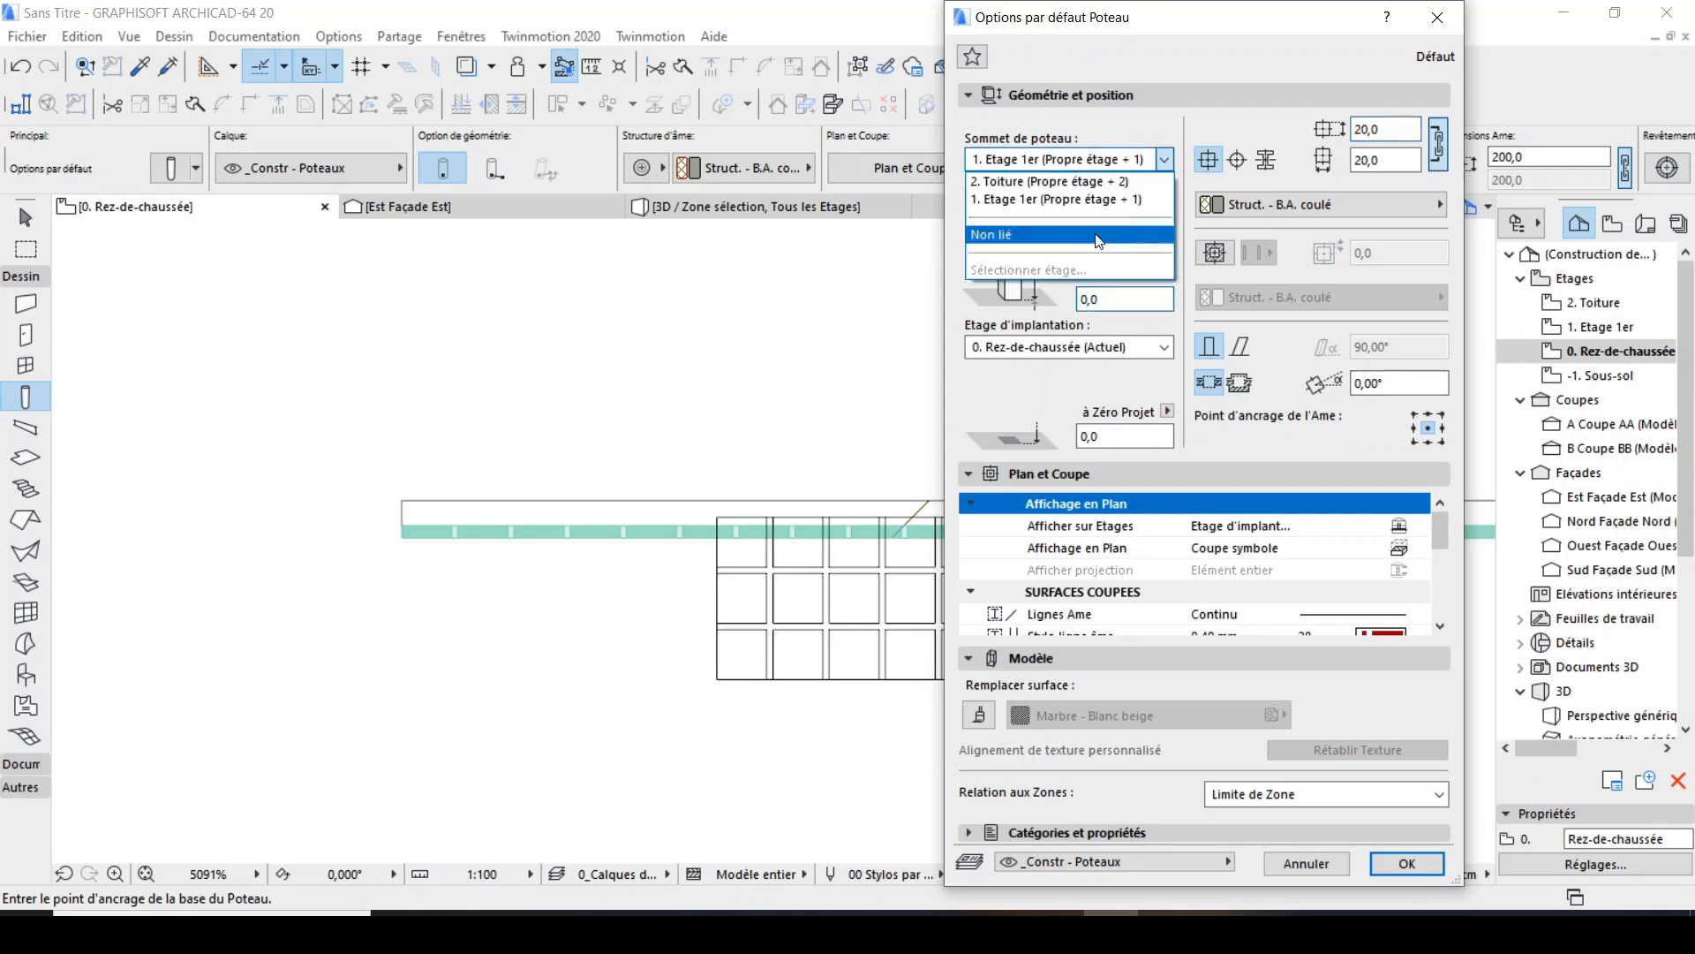
pyautogui.click(1136, 250)
pyautogui.click(1136, 252)
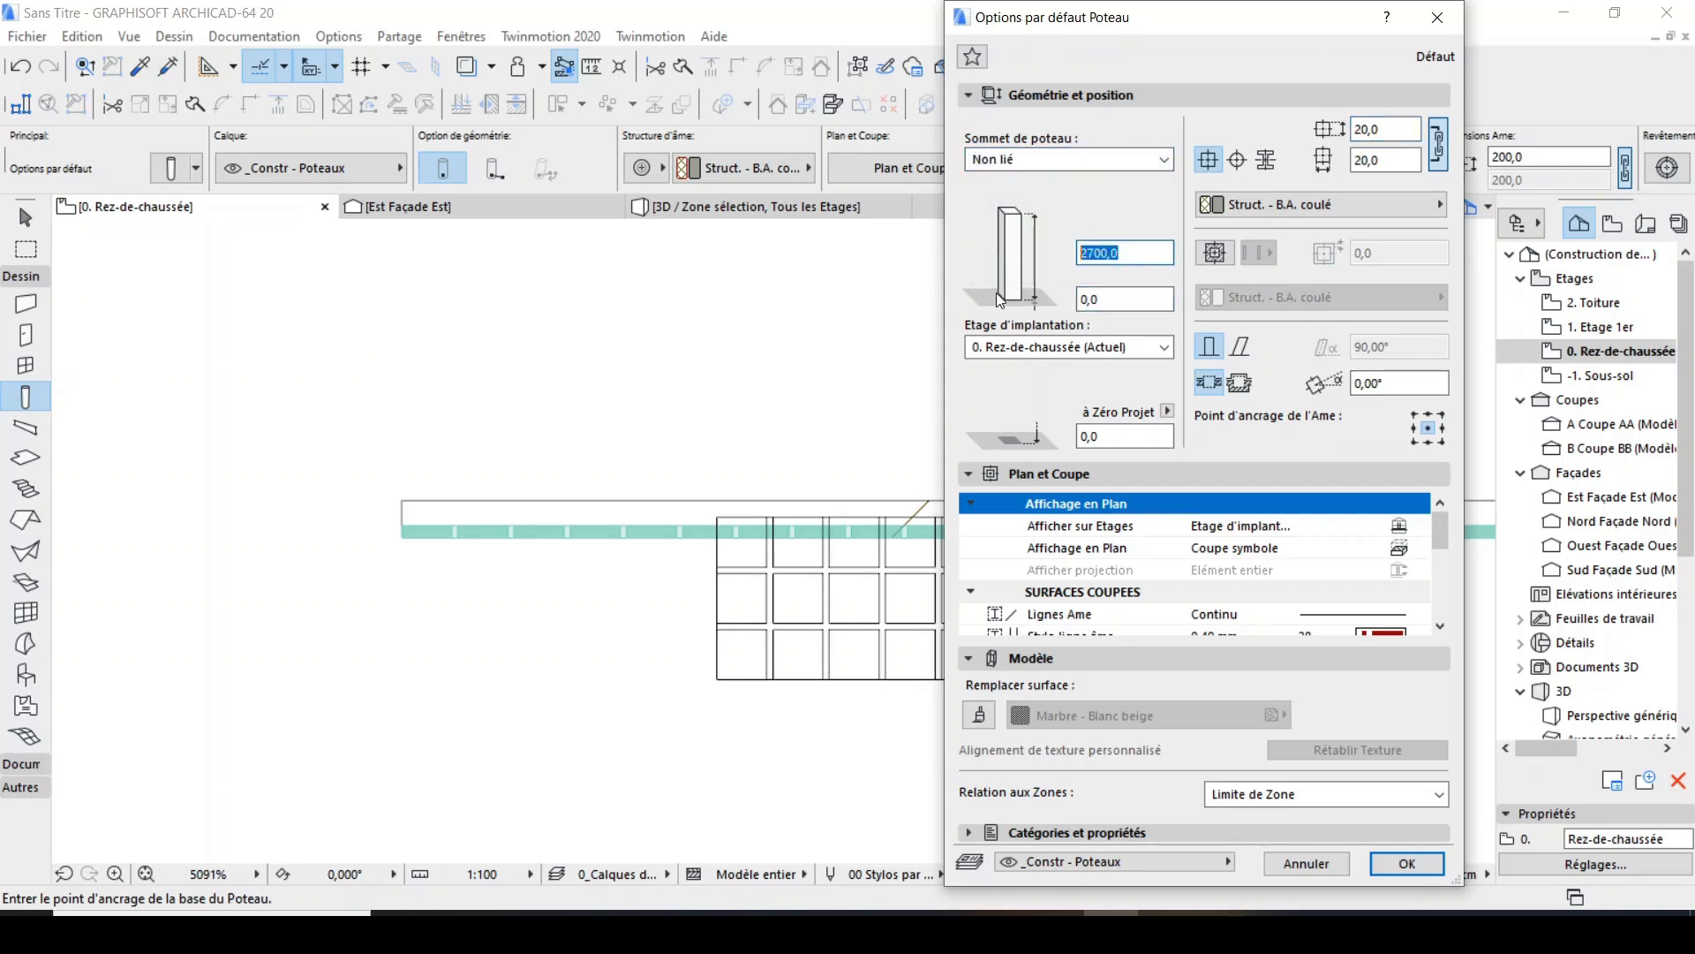
pyautogui.write('260')
# Override the column surface with Enduit - Blanc nature, anchor the column at its middle-right point, and accept the settings.
pyautogui.click(978, 716)
pyautogui.click(1019, 717)
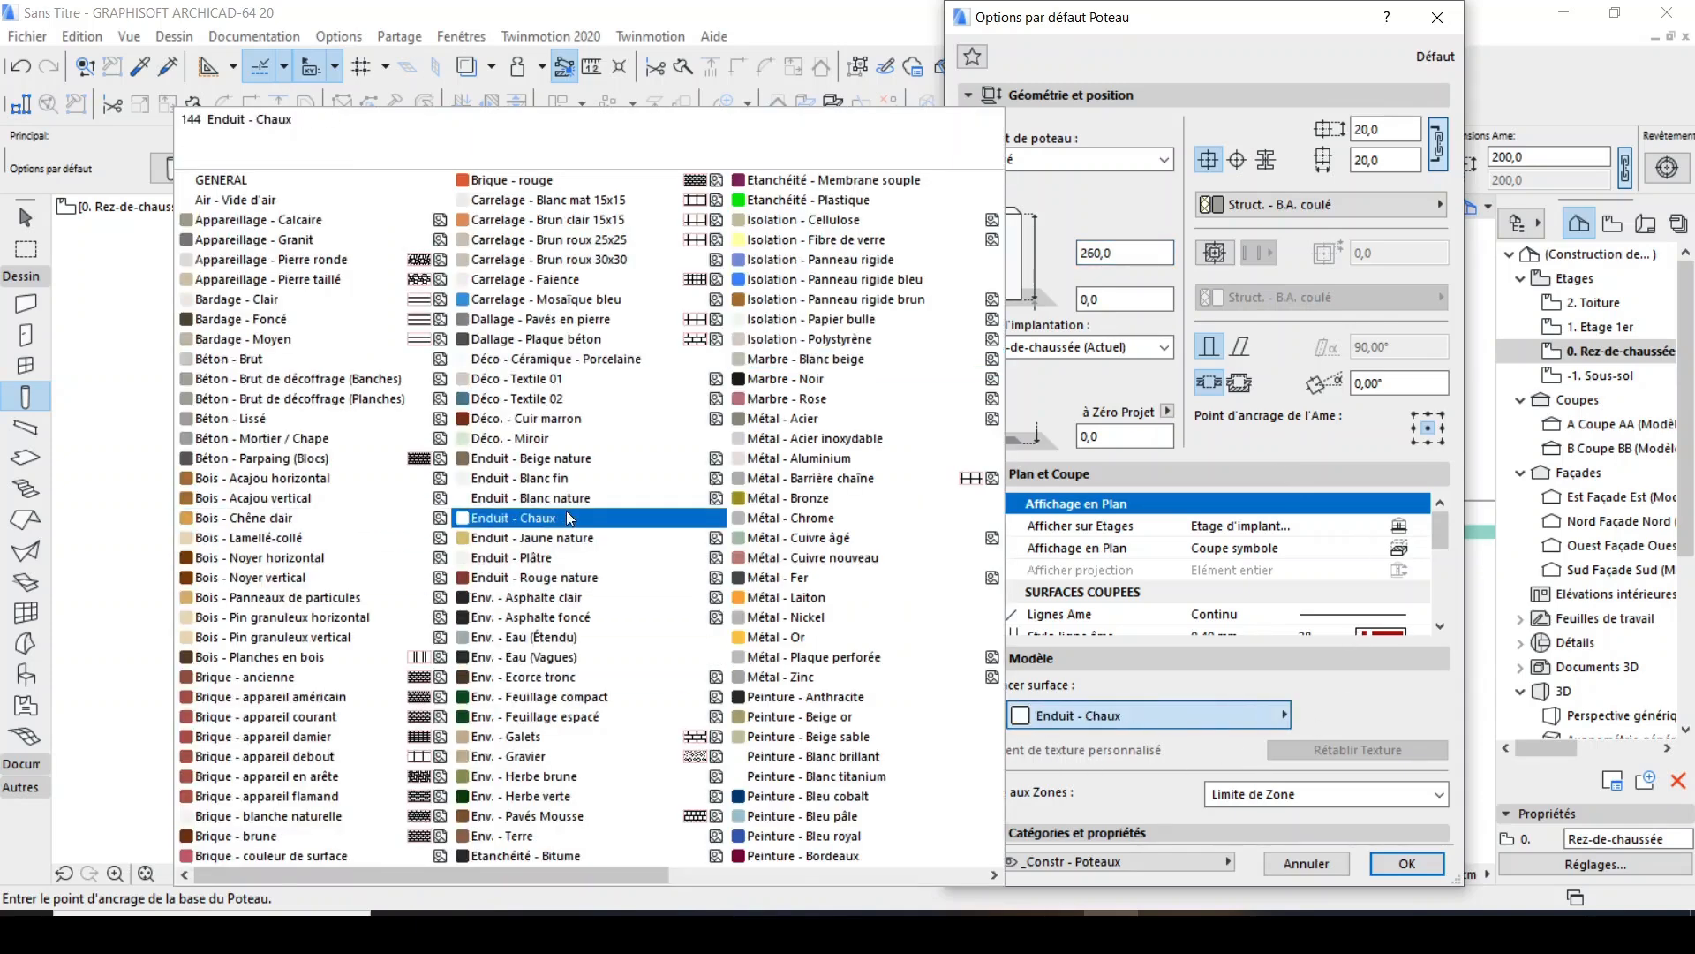
pyautogui.click(530, 498)
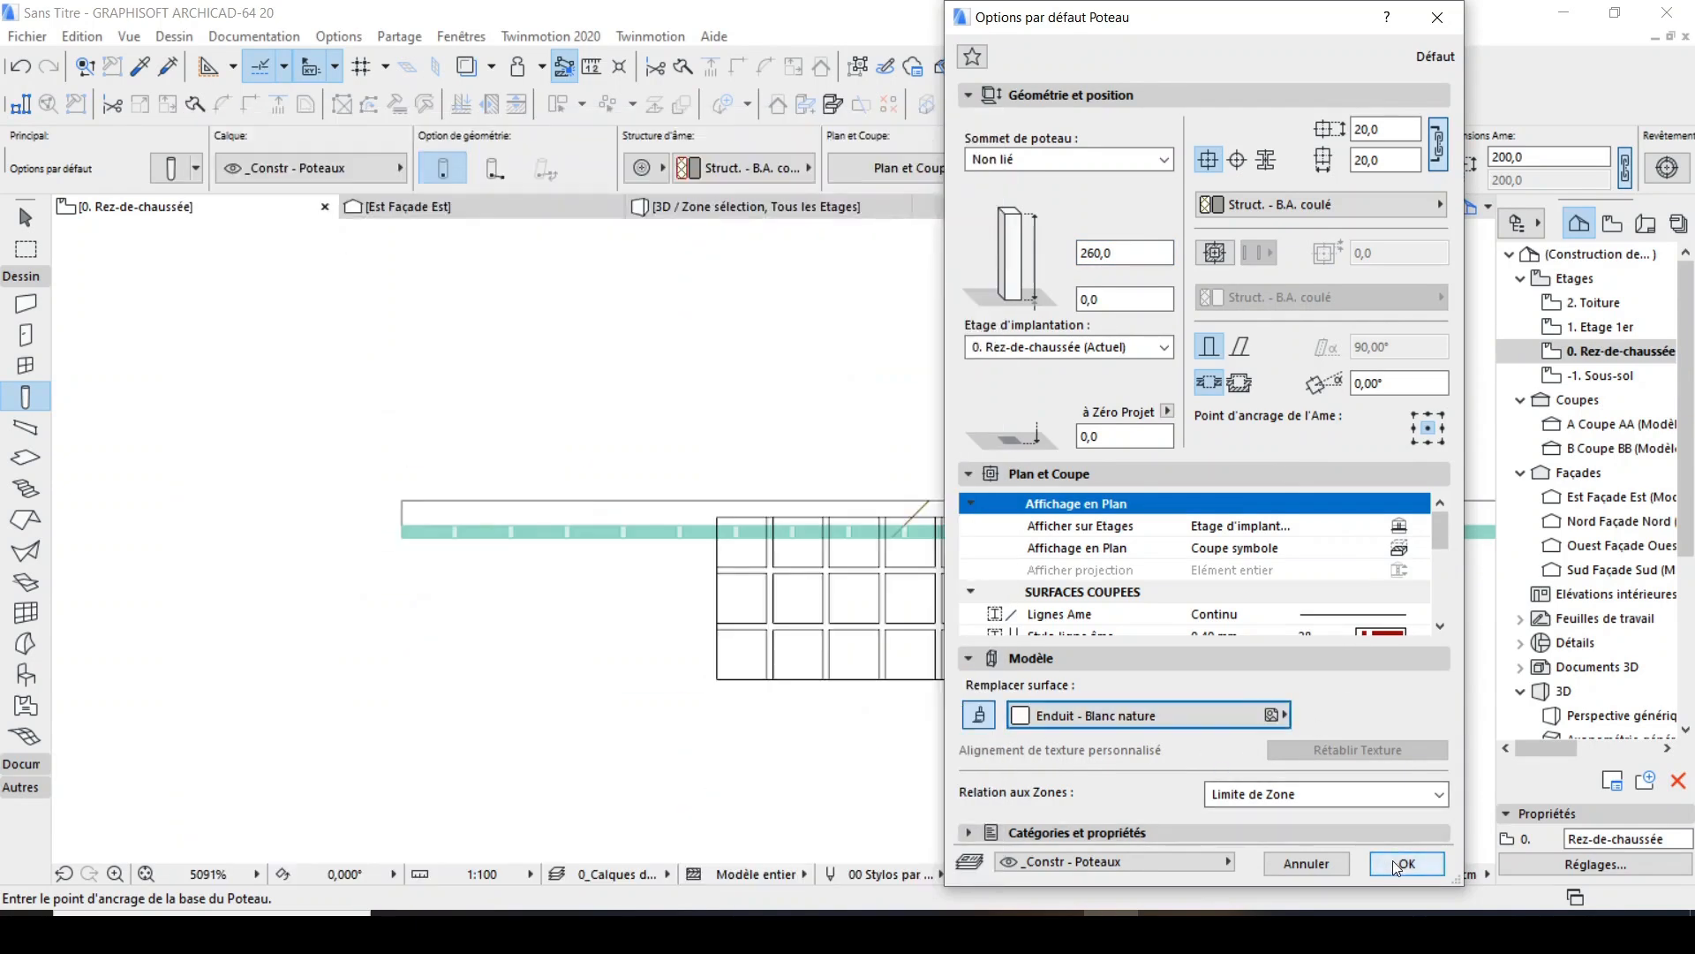
pyautogui.click(1443, 429)
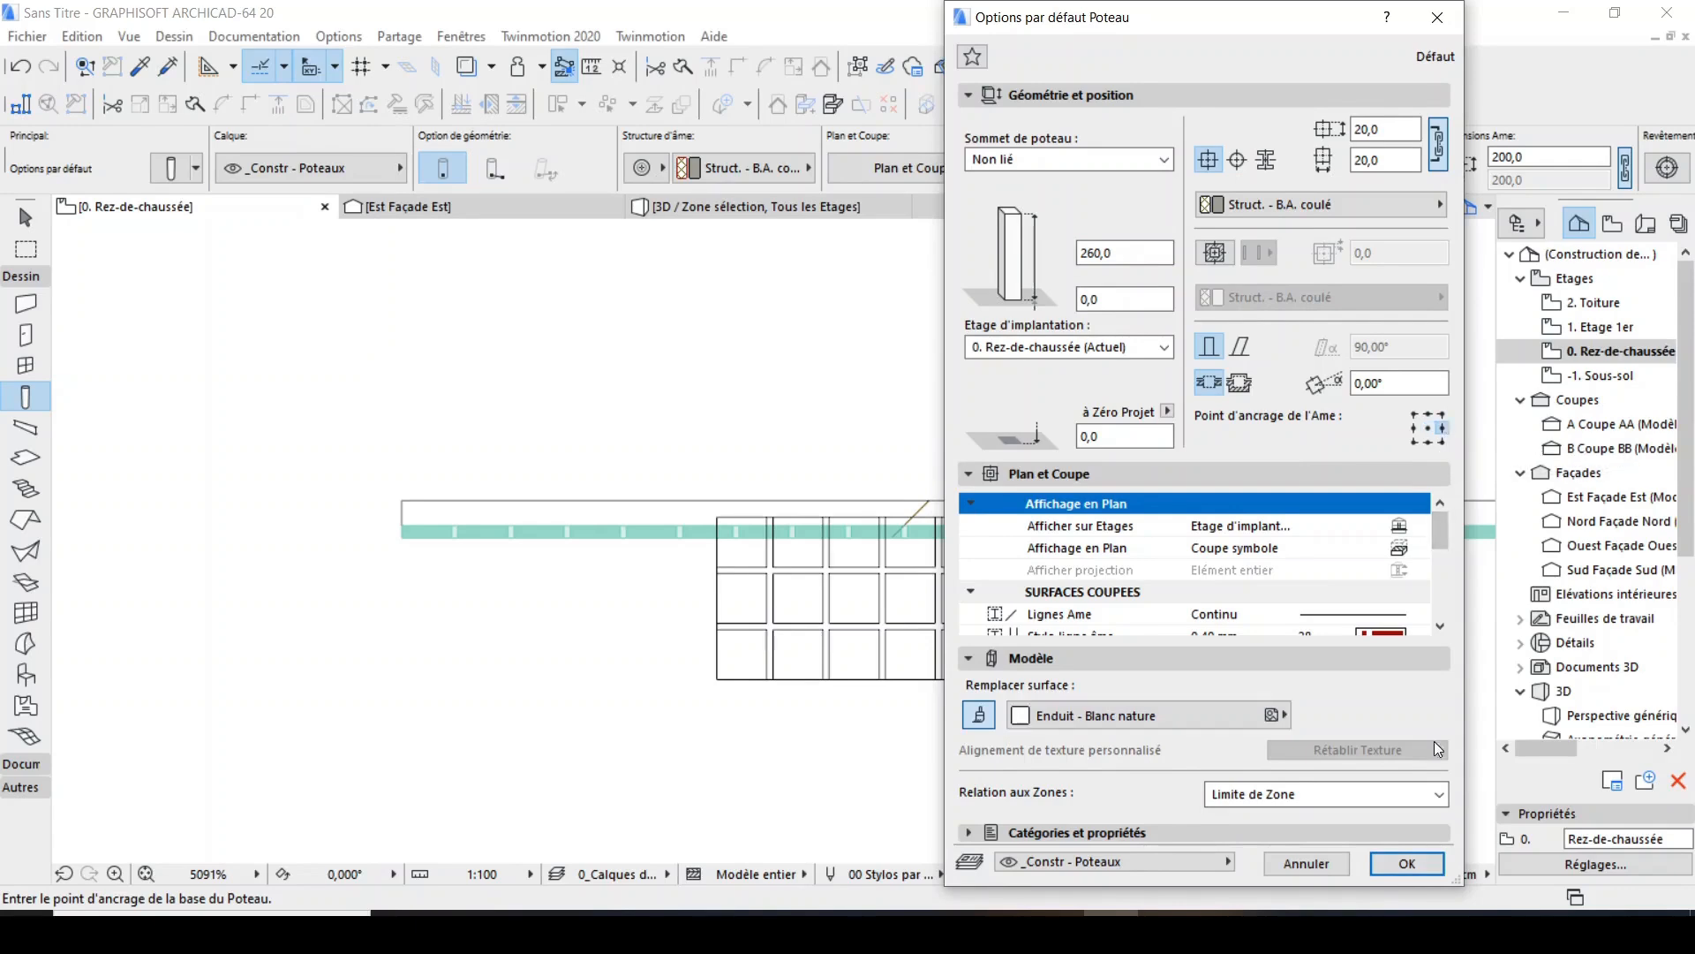
pyautogui.click(1428, 873)
# Place a column against the wall's left end, anchored at the midpoint of the end edge.
pyautogui.scroll(3, 416, 535)
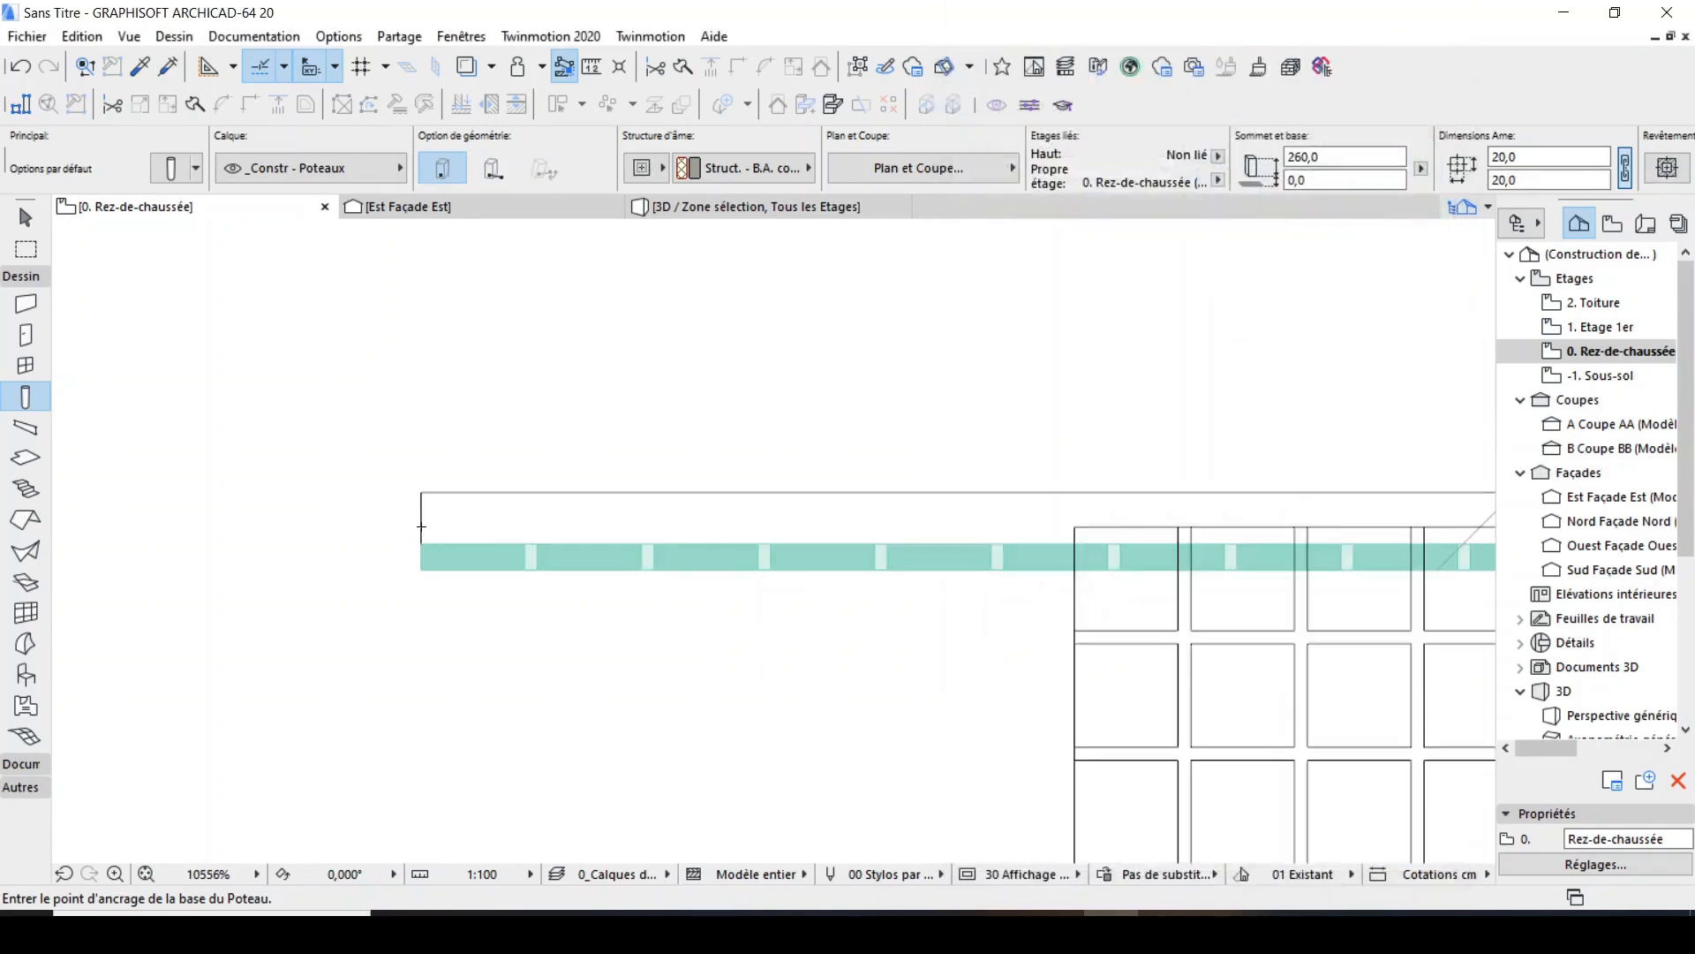
pyautogui.click(421, 528)
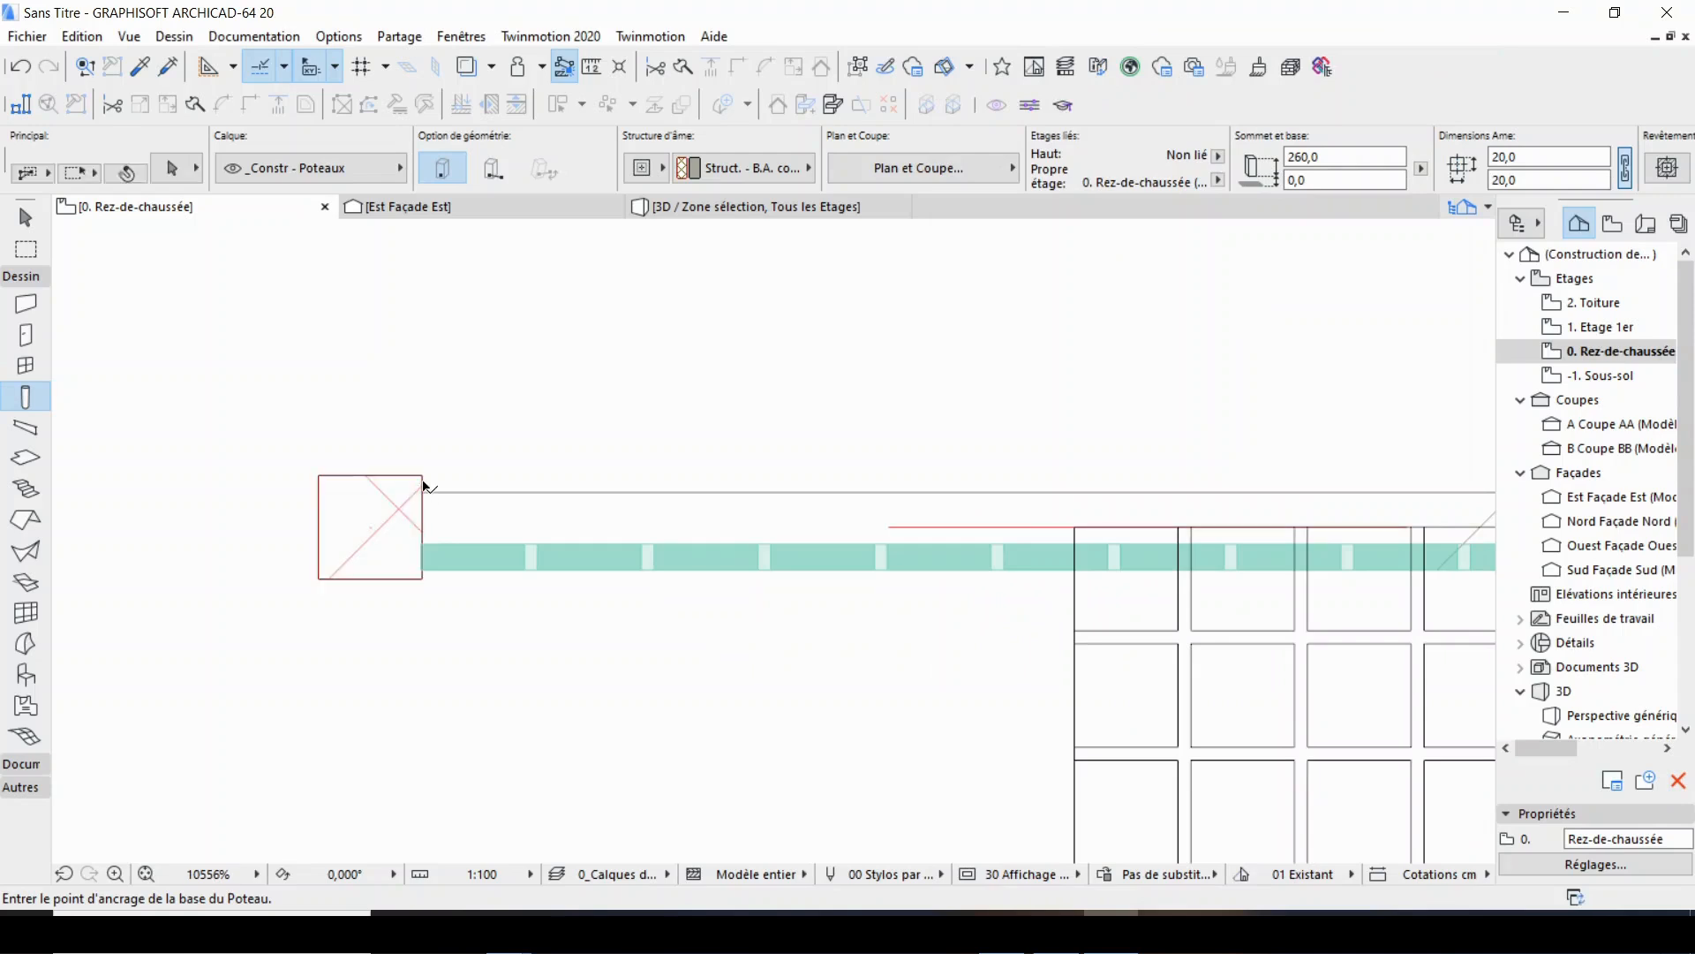
pyautogui.scroll(6, 419, 566)
pyautogui.scroll(-3, 449, 424)
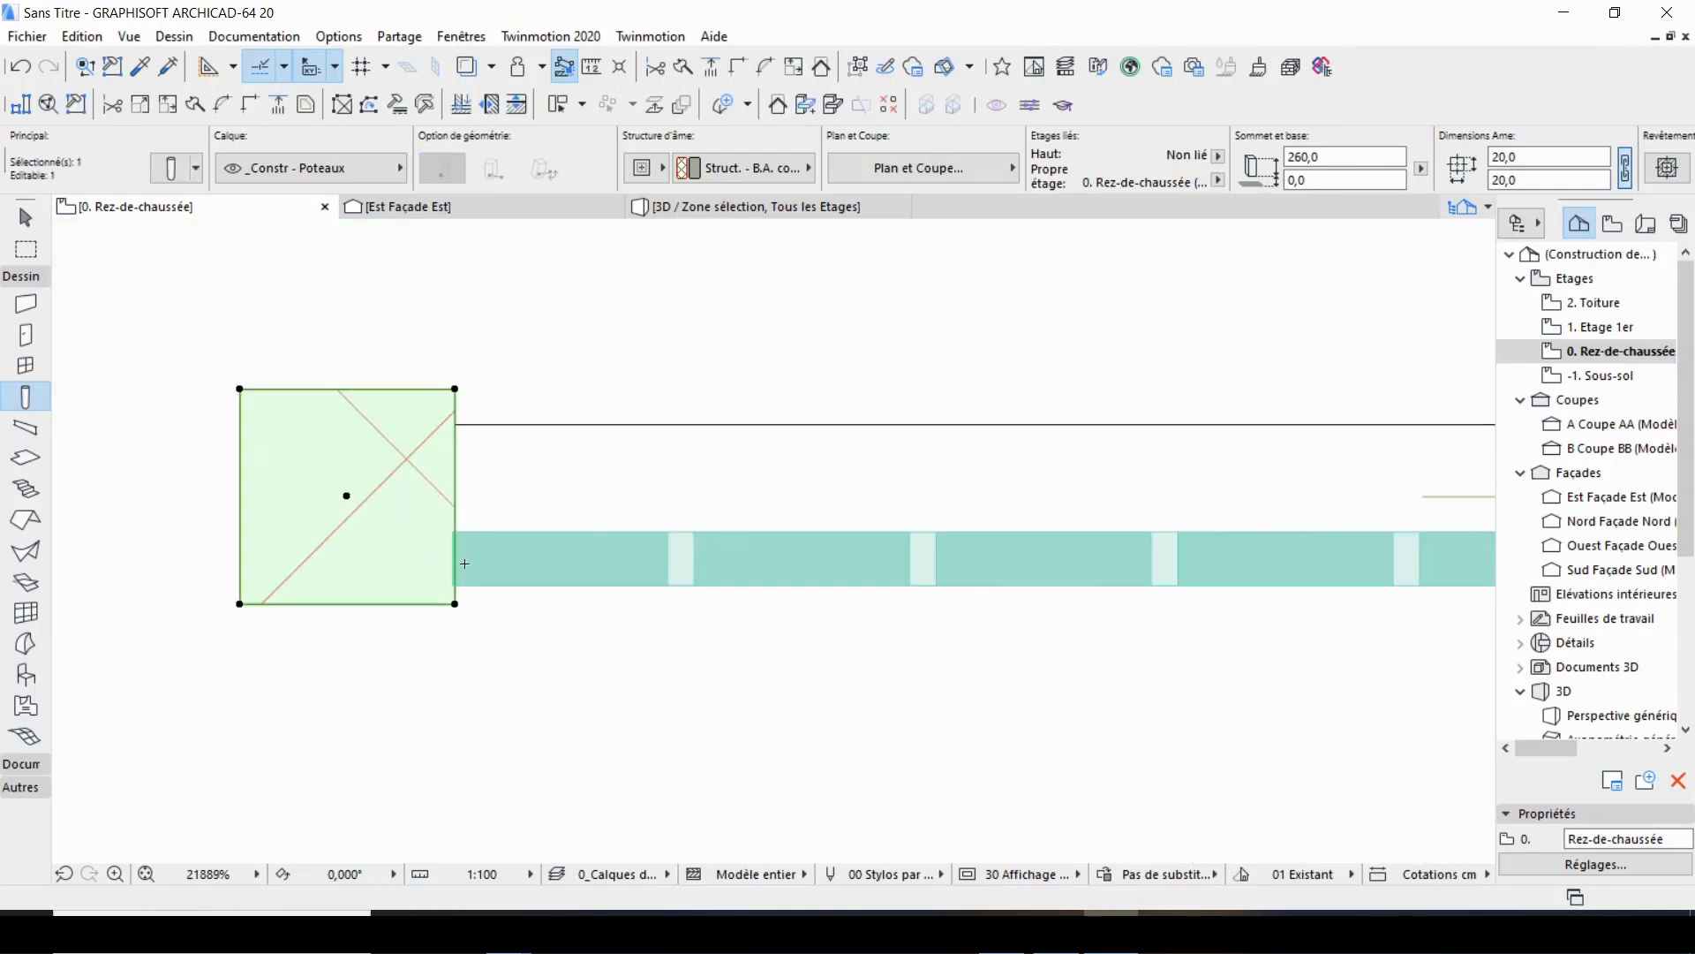
pyautogui.press('Escape')
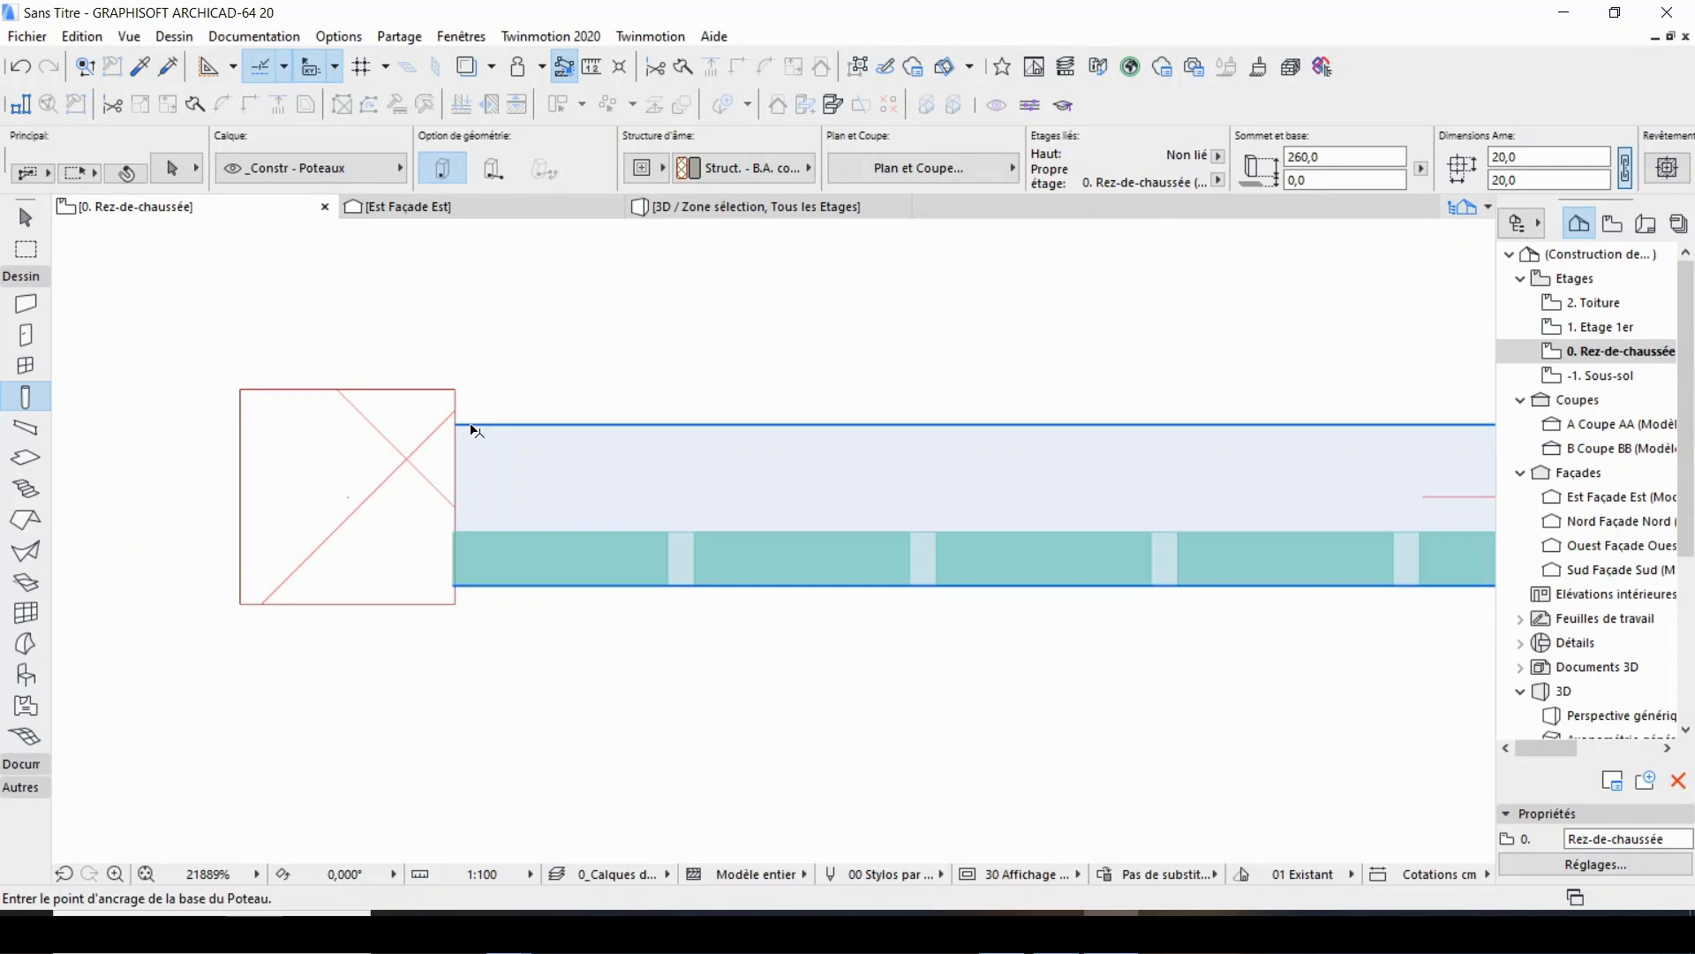
# Move the first panel 0.2 cm to the right so its left end meets the column's face.
pyautogui.keyDown('shift'); pyautogui.click(452, 536); pyautogui.keyUp('shift')
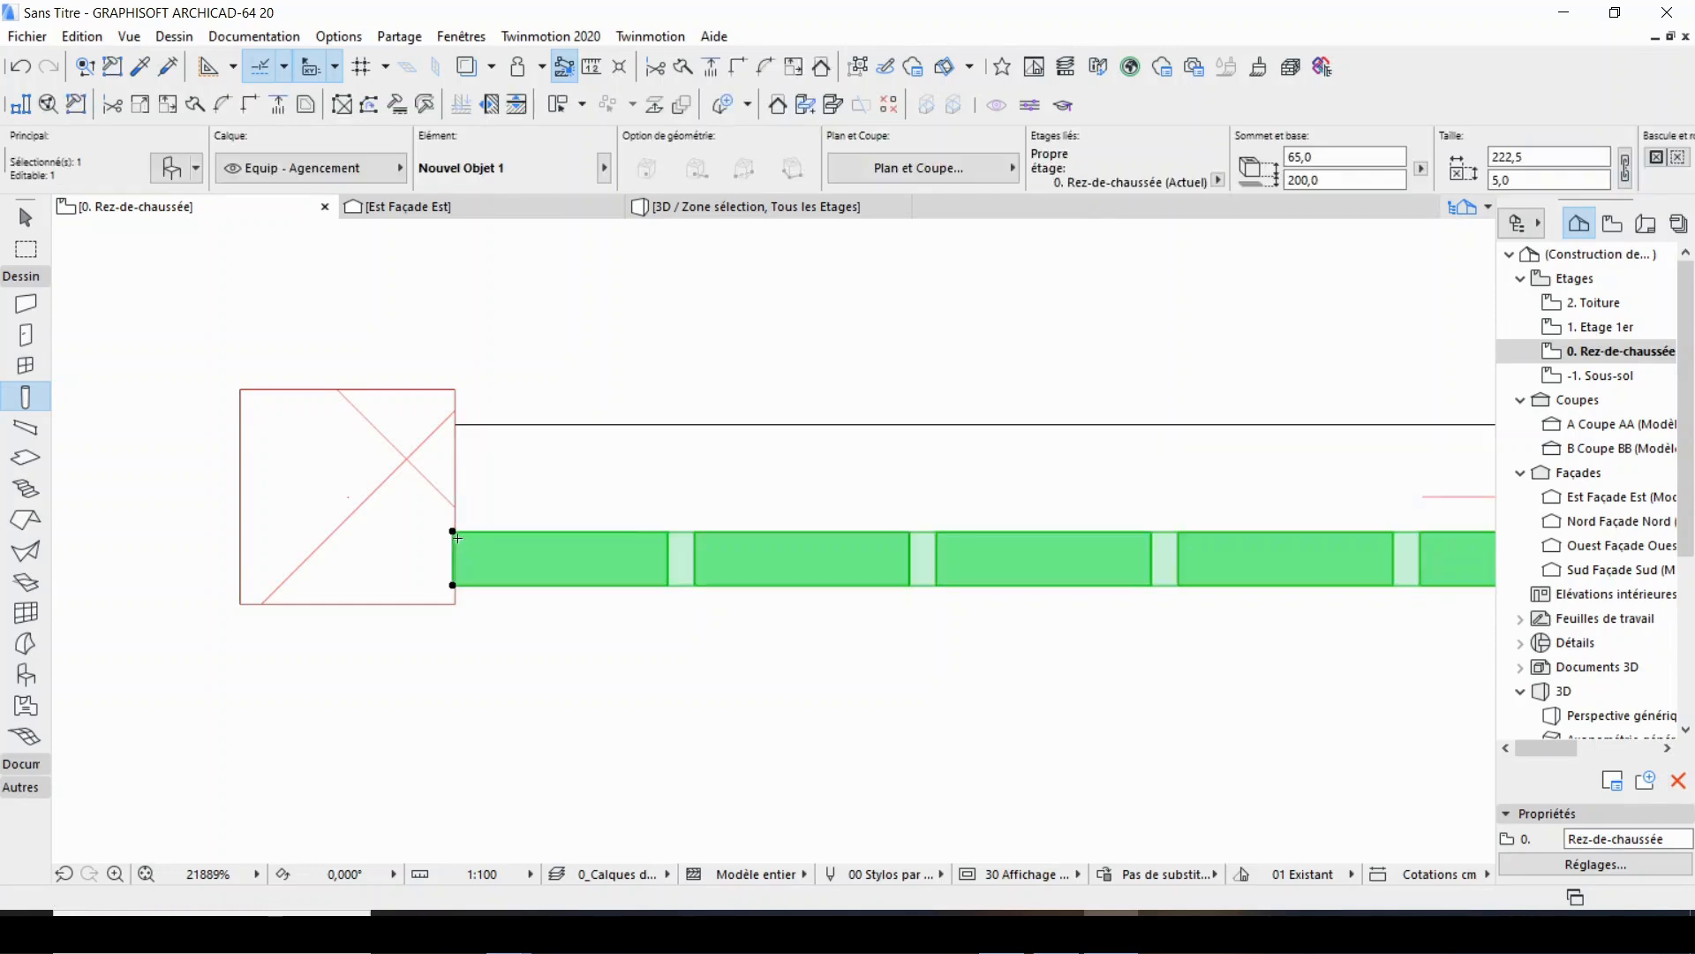
pyautogui.hotkey('ctrl', 'd')
pyautogui.scroll(3, 452, 589)
pyautogui.click(452, 582)
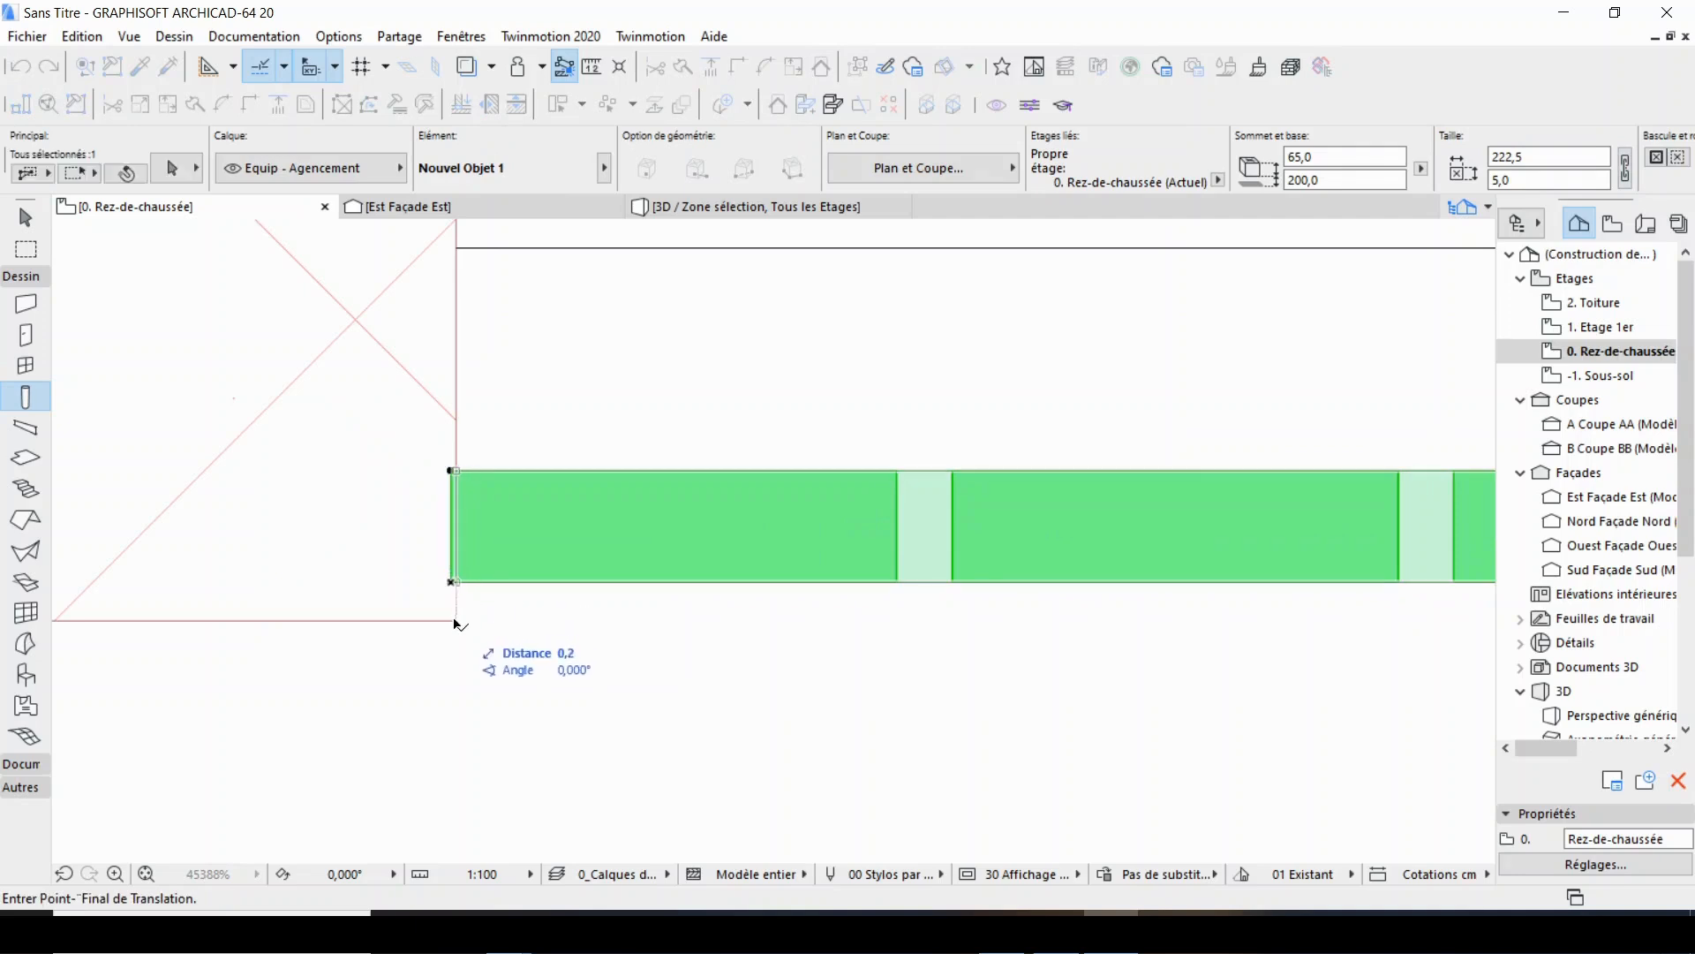
pyautogui.click(459, 627)
pyautogui.scroll(-8, 480, 617)
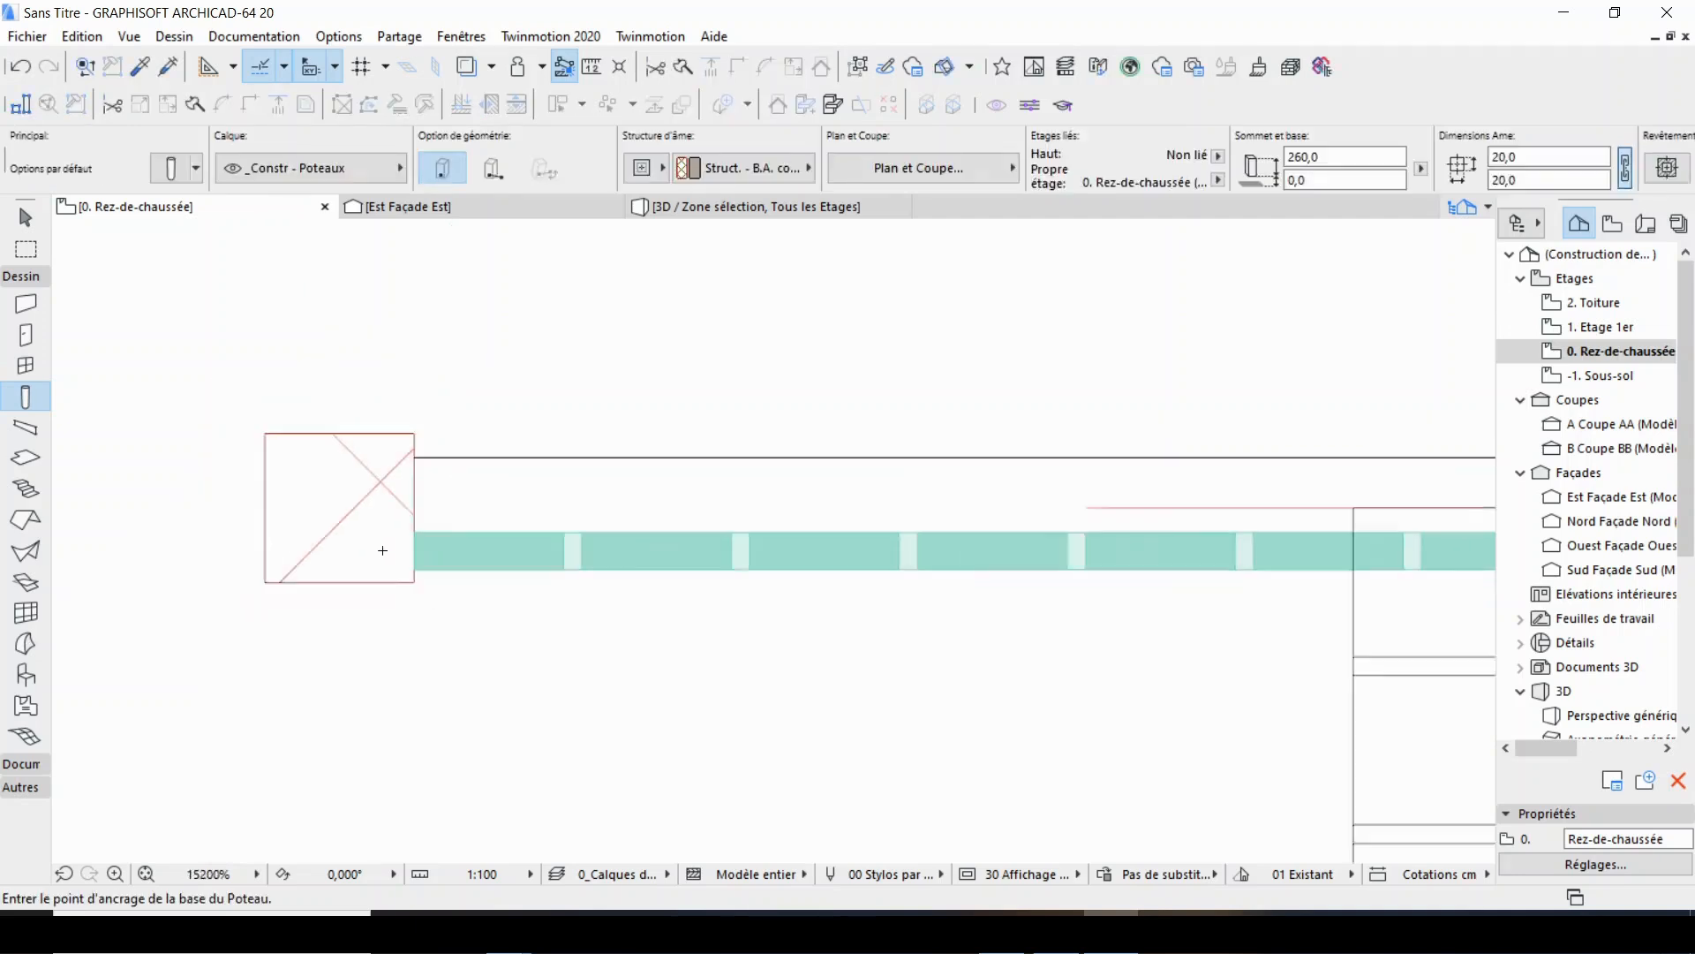
# Copy the column by its centre horizontally along the wall to the first panel's right end.
pyautogui.keyDown('shift'); pyautogui.click(405, 489); pyautogui.keyUp('shift')
pyautogui.scroll(-3, 357, 472)
pyautogui.scroll(2, 876, 494)
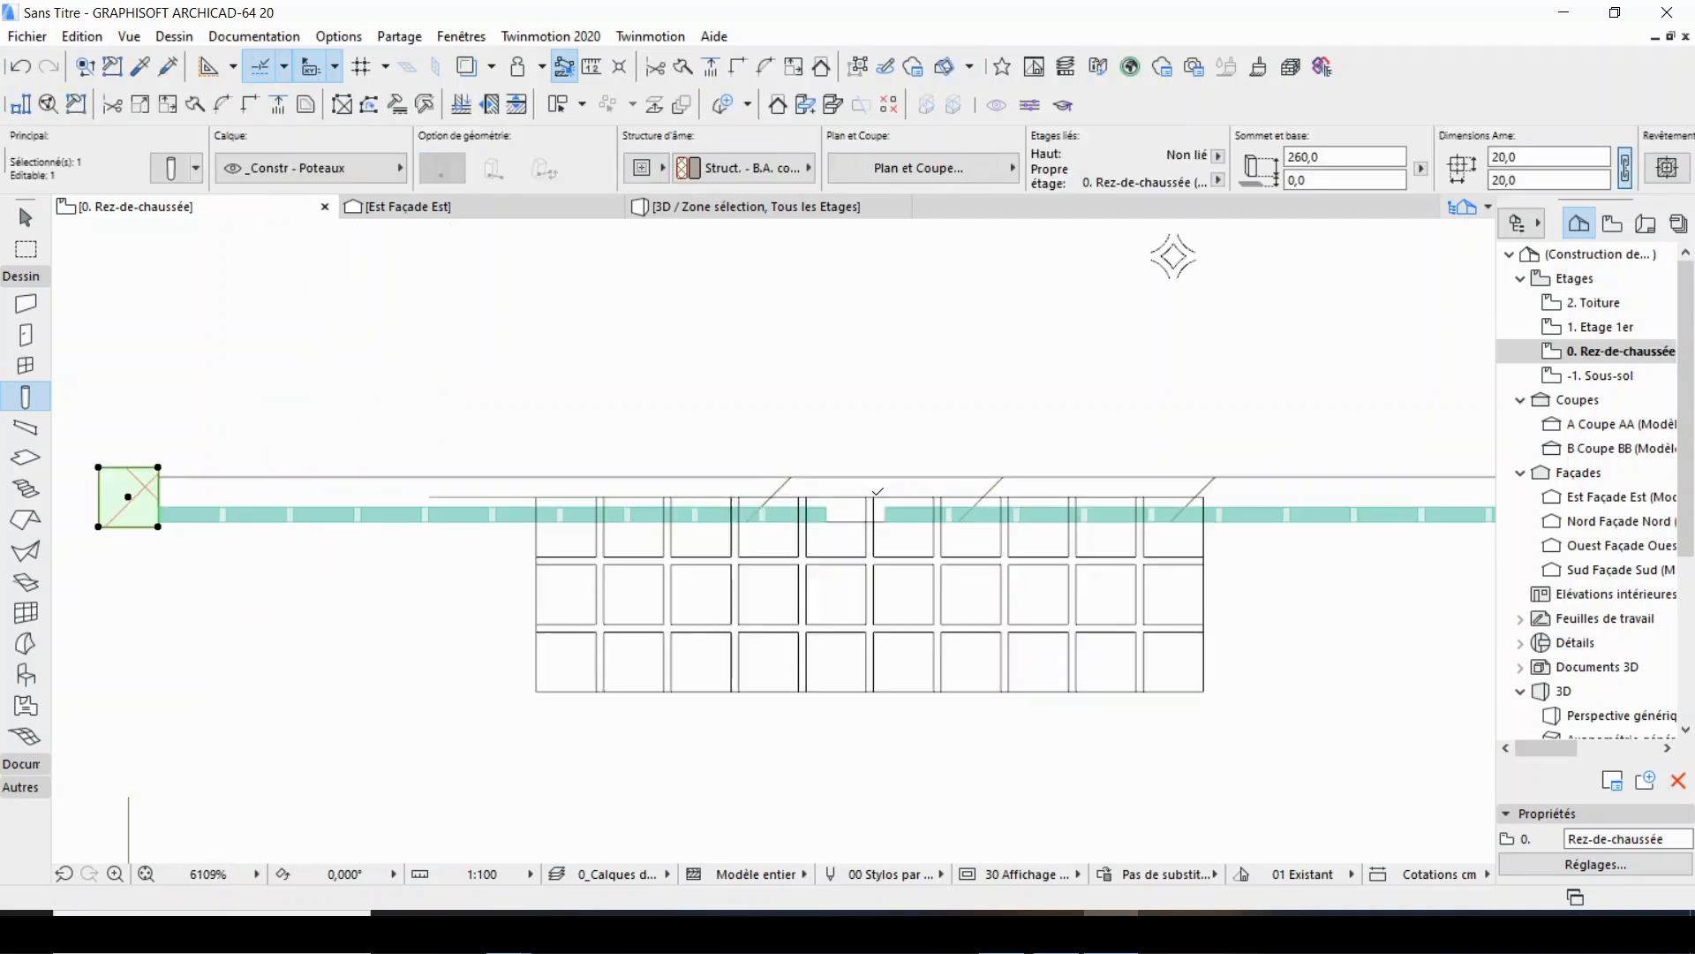
pyautogui.hotkey('ctrl', 'shift', 'd')
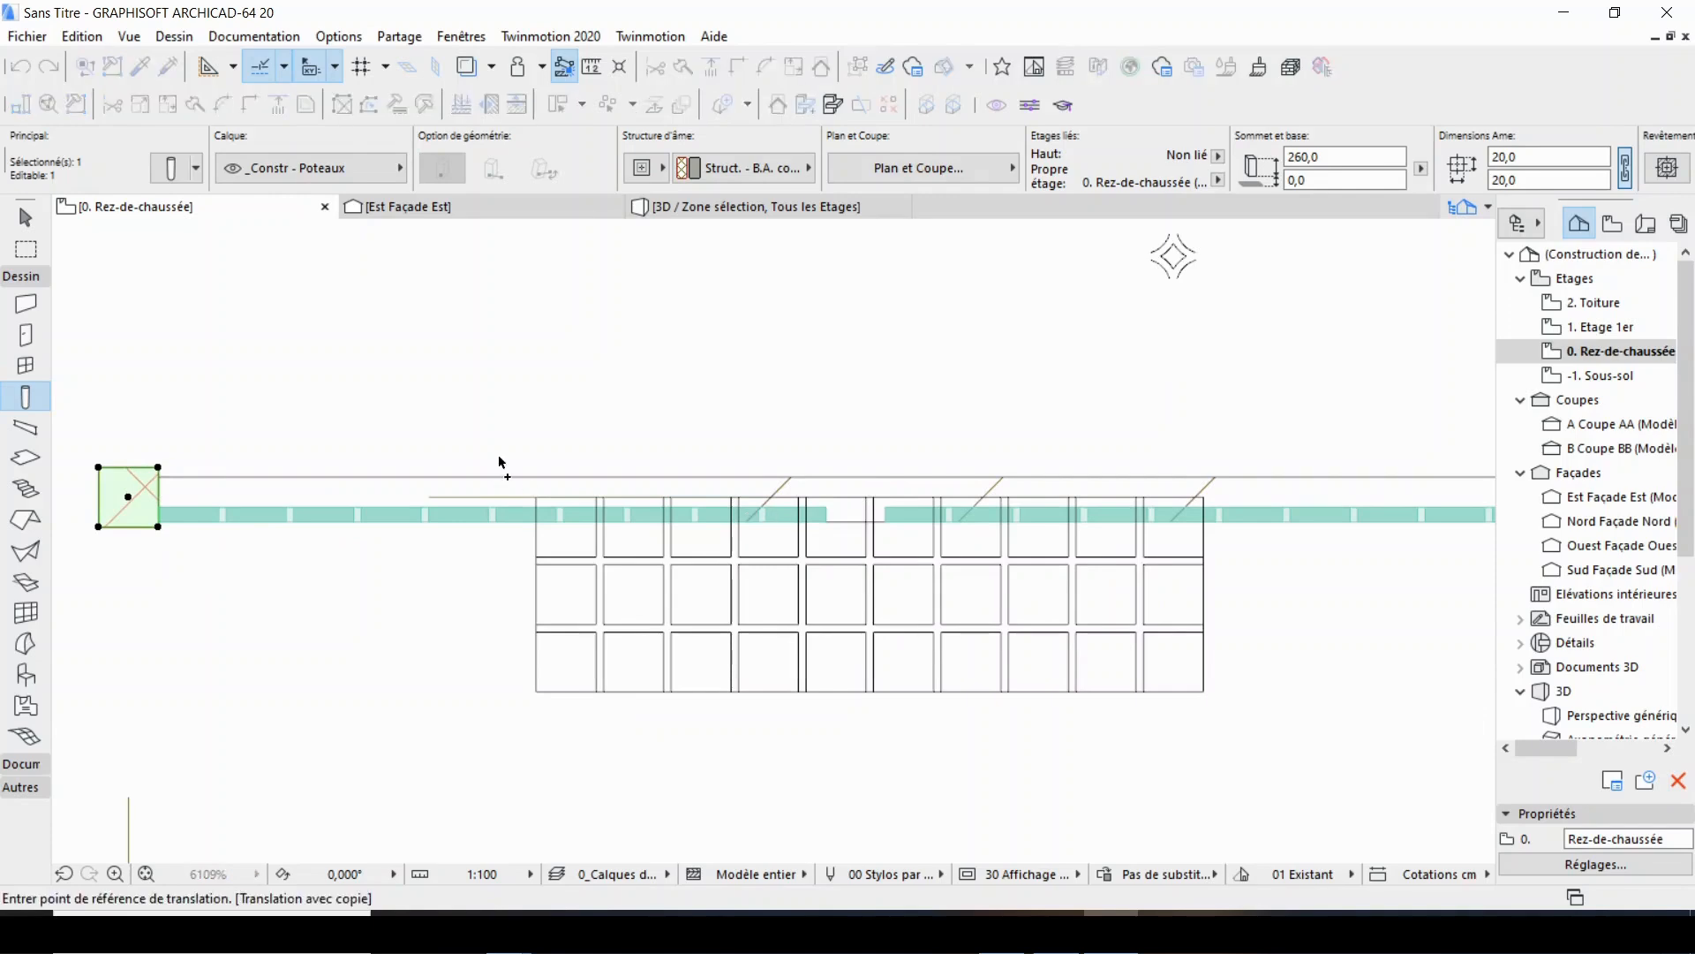
pyautogui.click(130, 500)
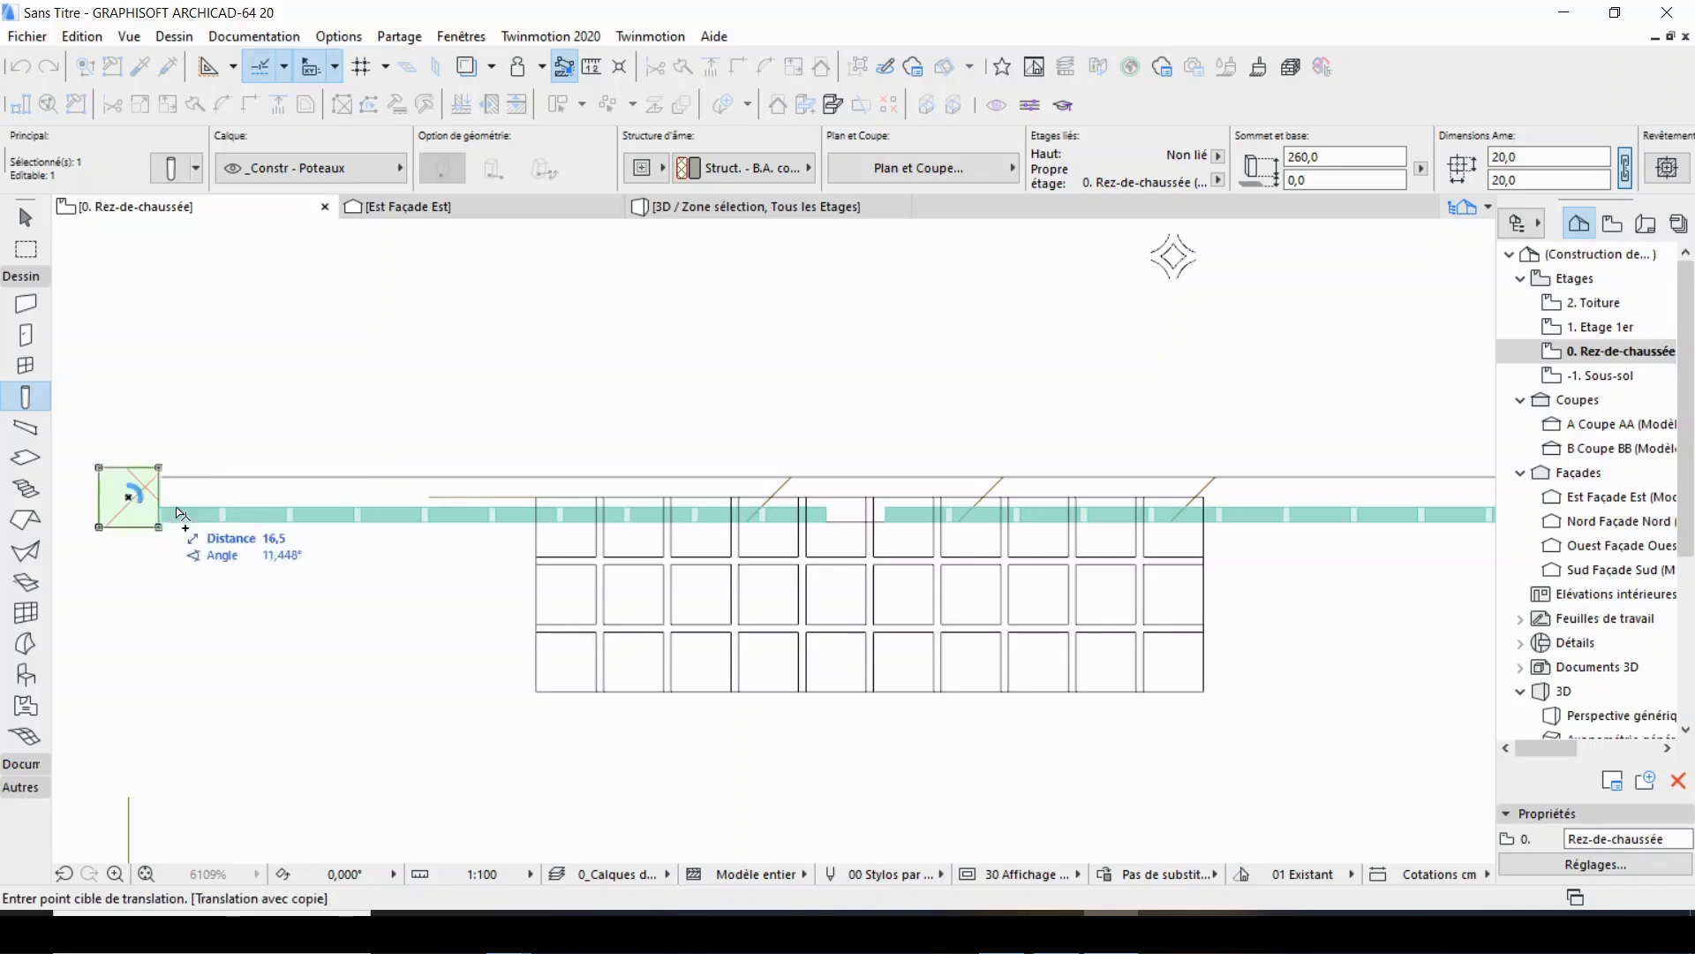
pyautogui.scroll(3, 847, 500)
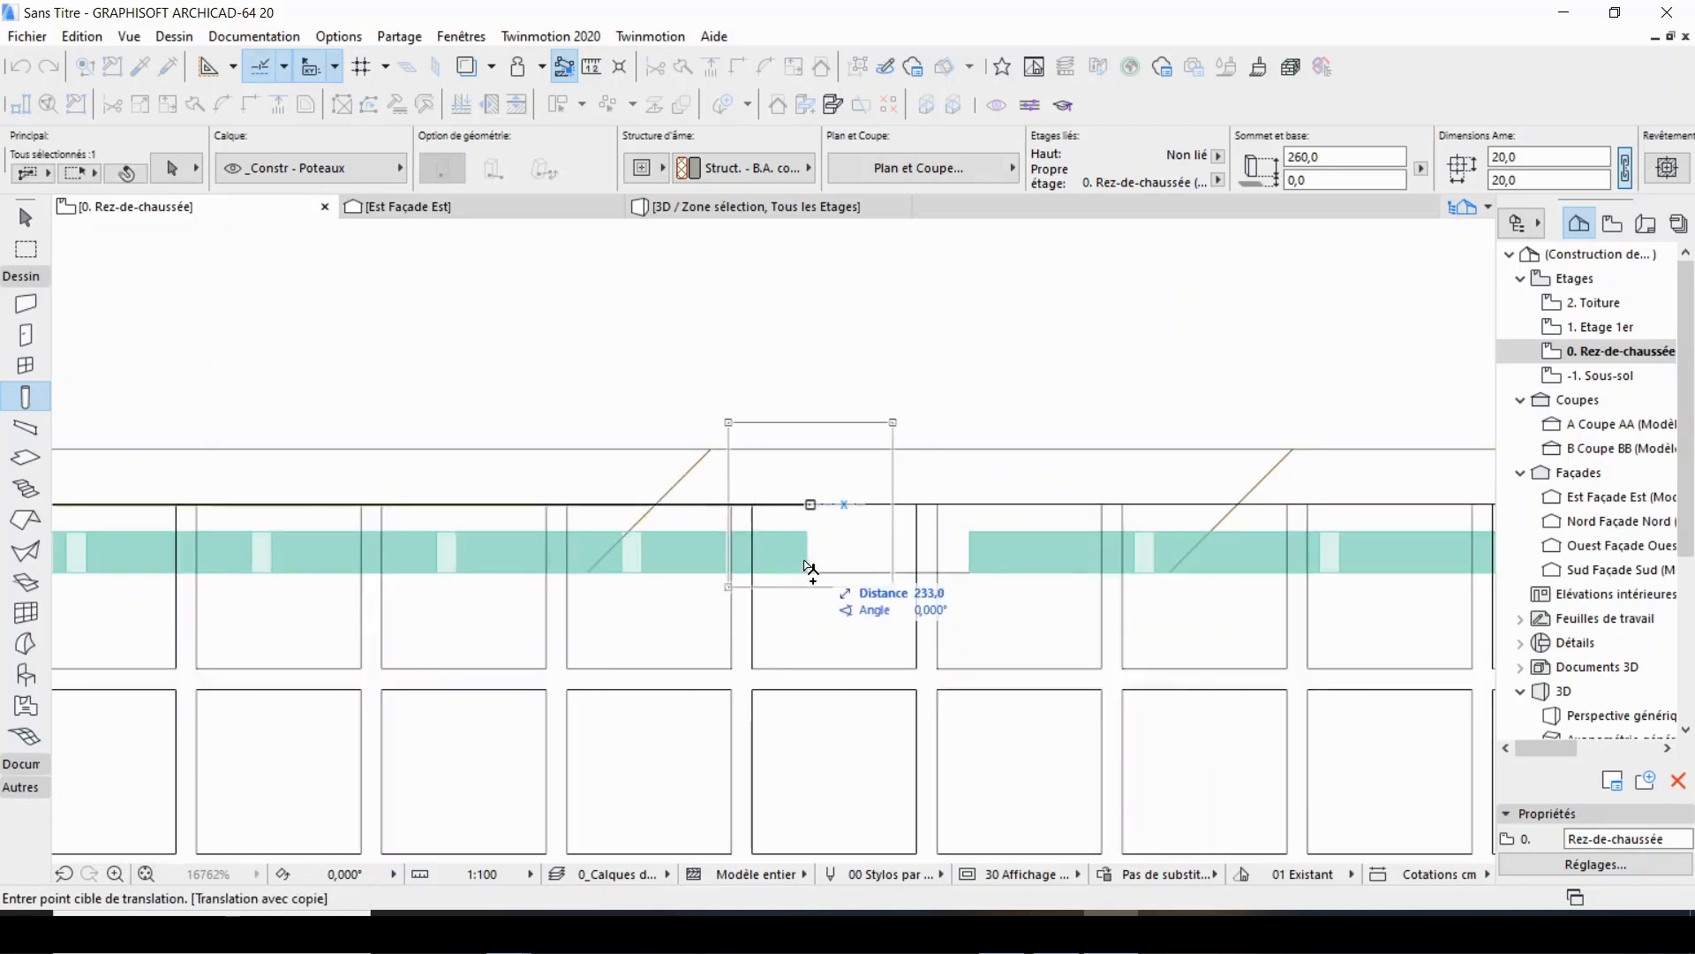
pyautogui.click(807, 528)
# Move the copied column 10 cm right from its centre to fill the gap between the first and second panels.
pyautogui.hotkey('ctrl', 'd')
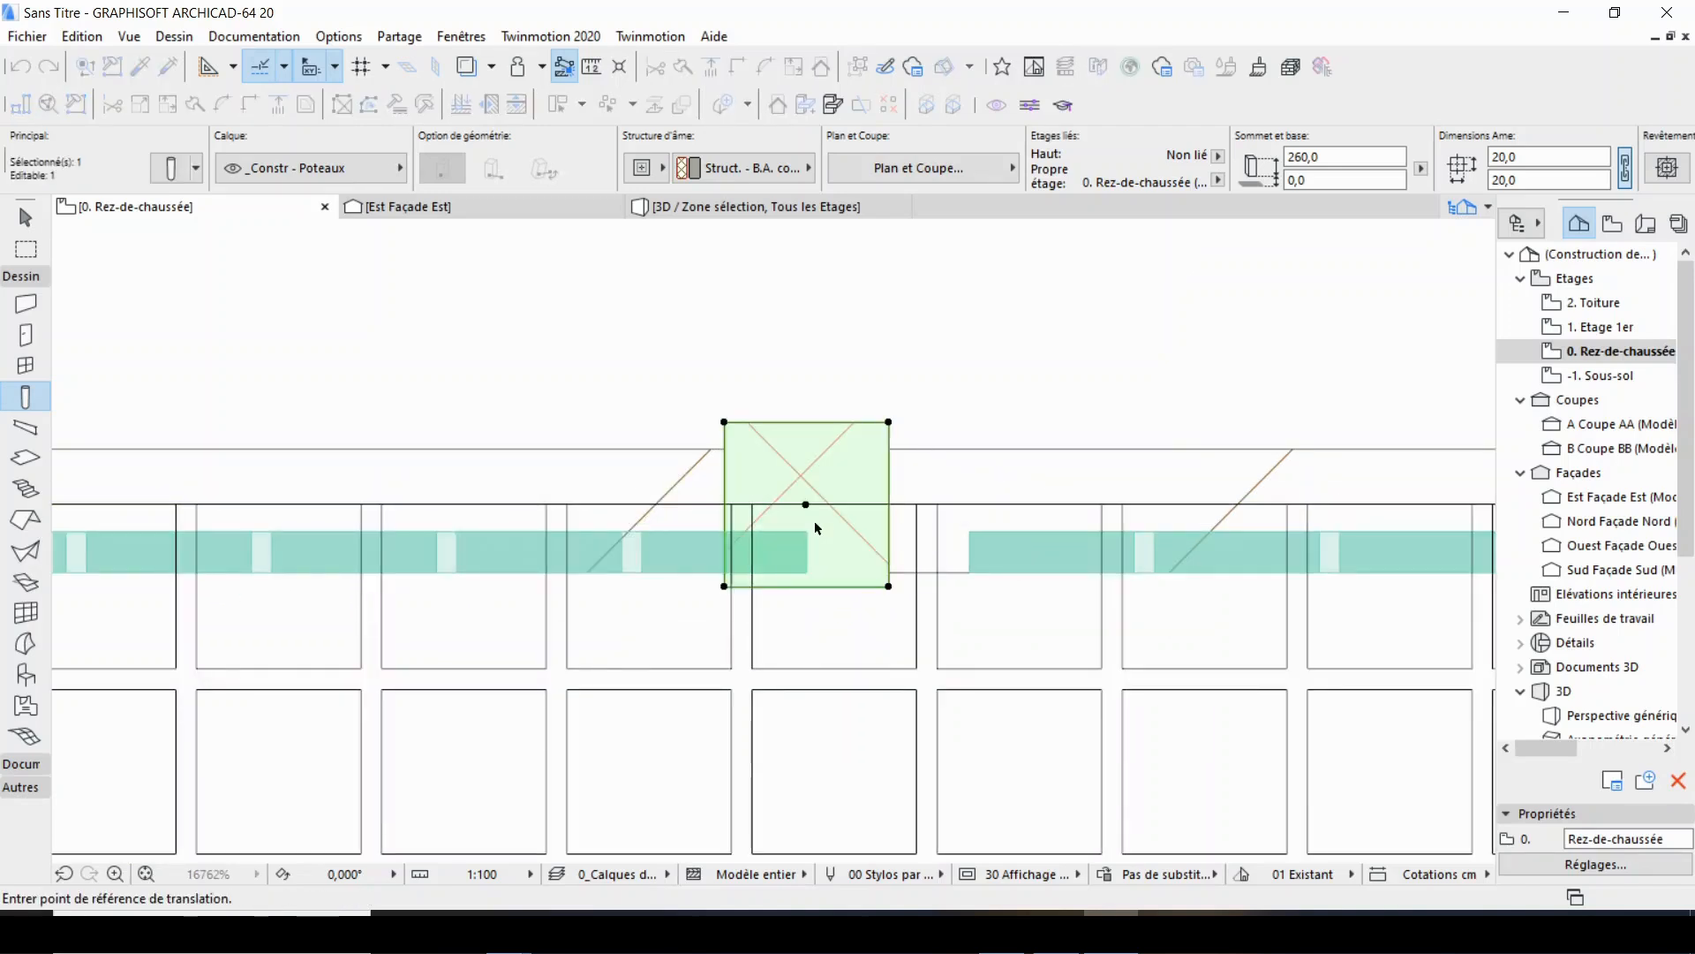
pyautogui.click(806, 505)
pyautogui.click(888, 504)
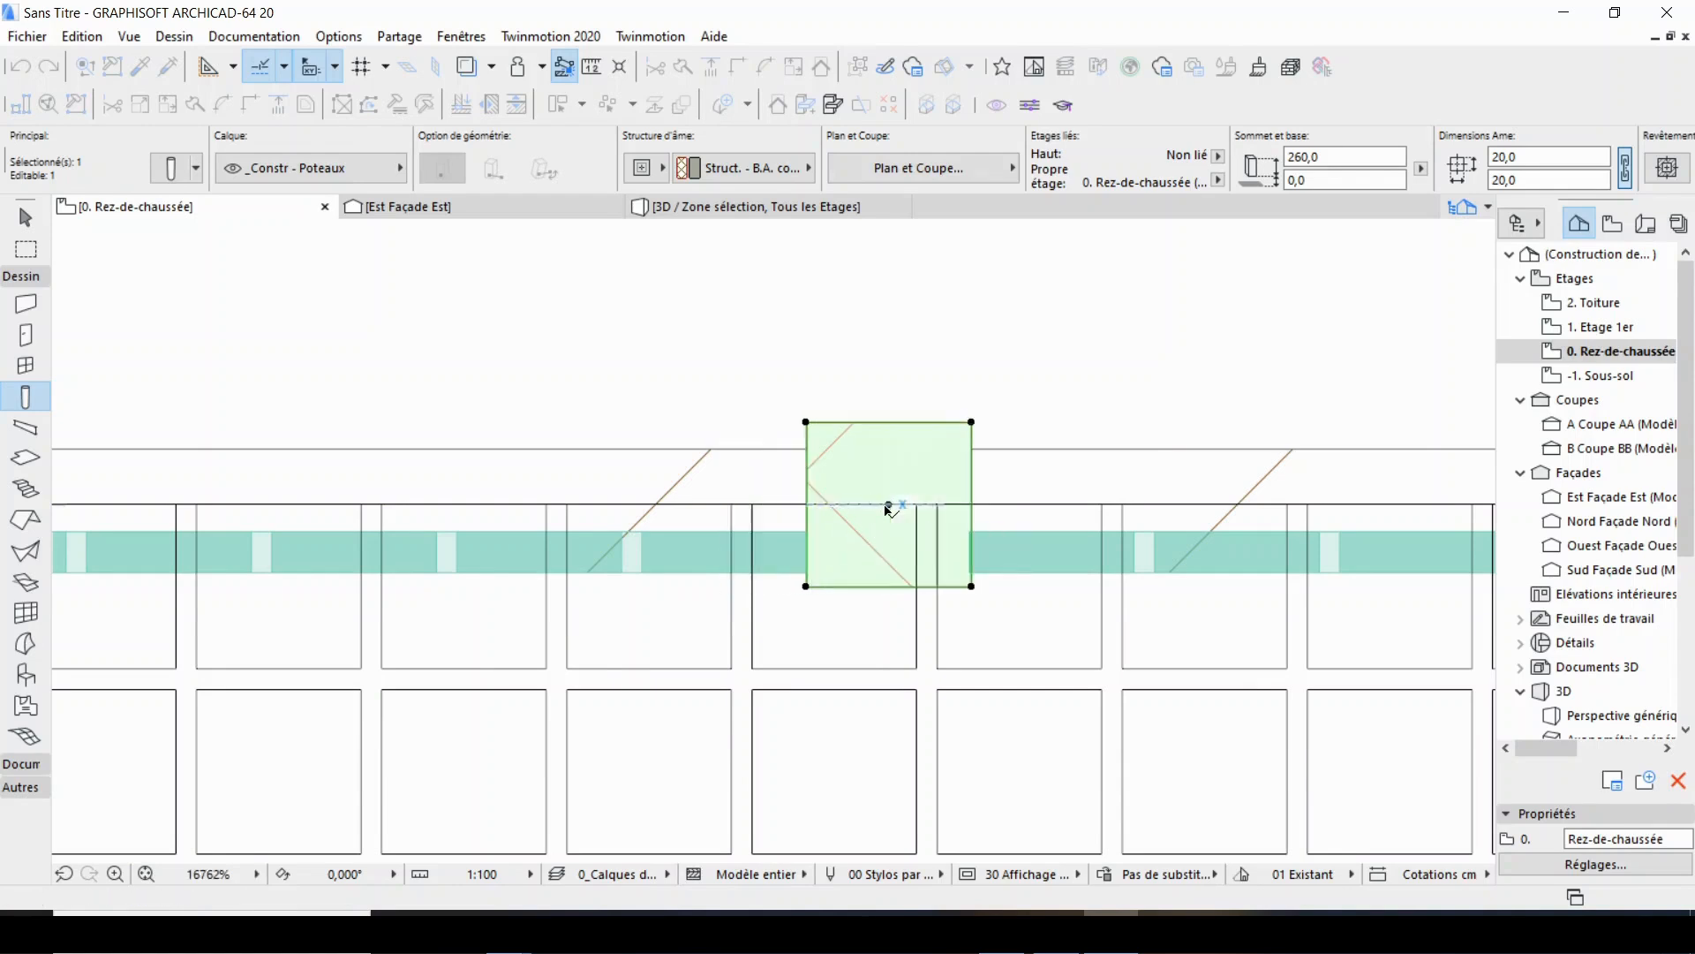
pyautogui.scroll(2, 971, 539)
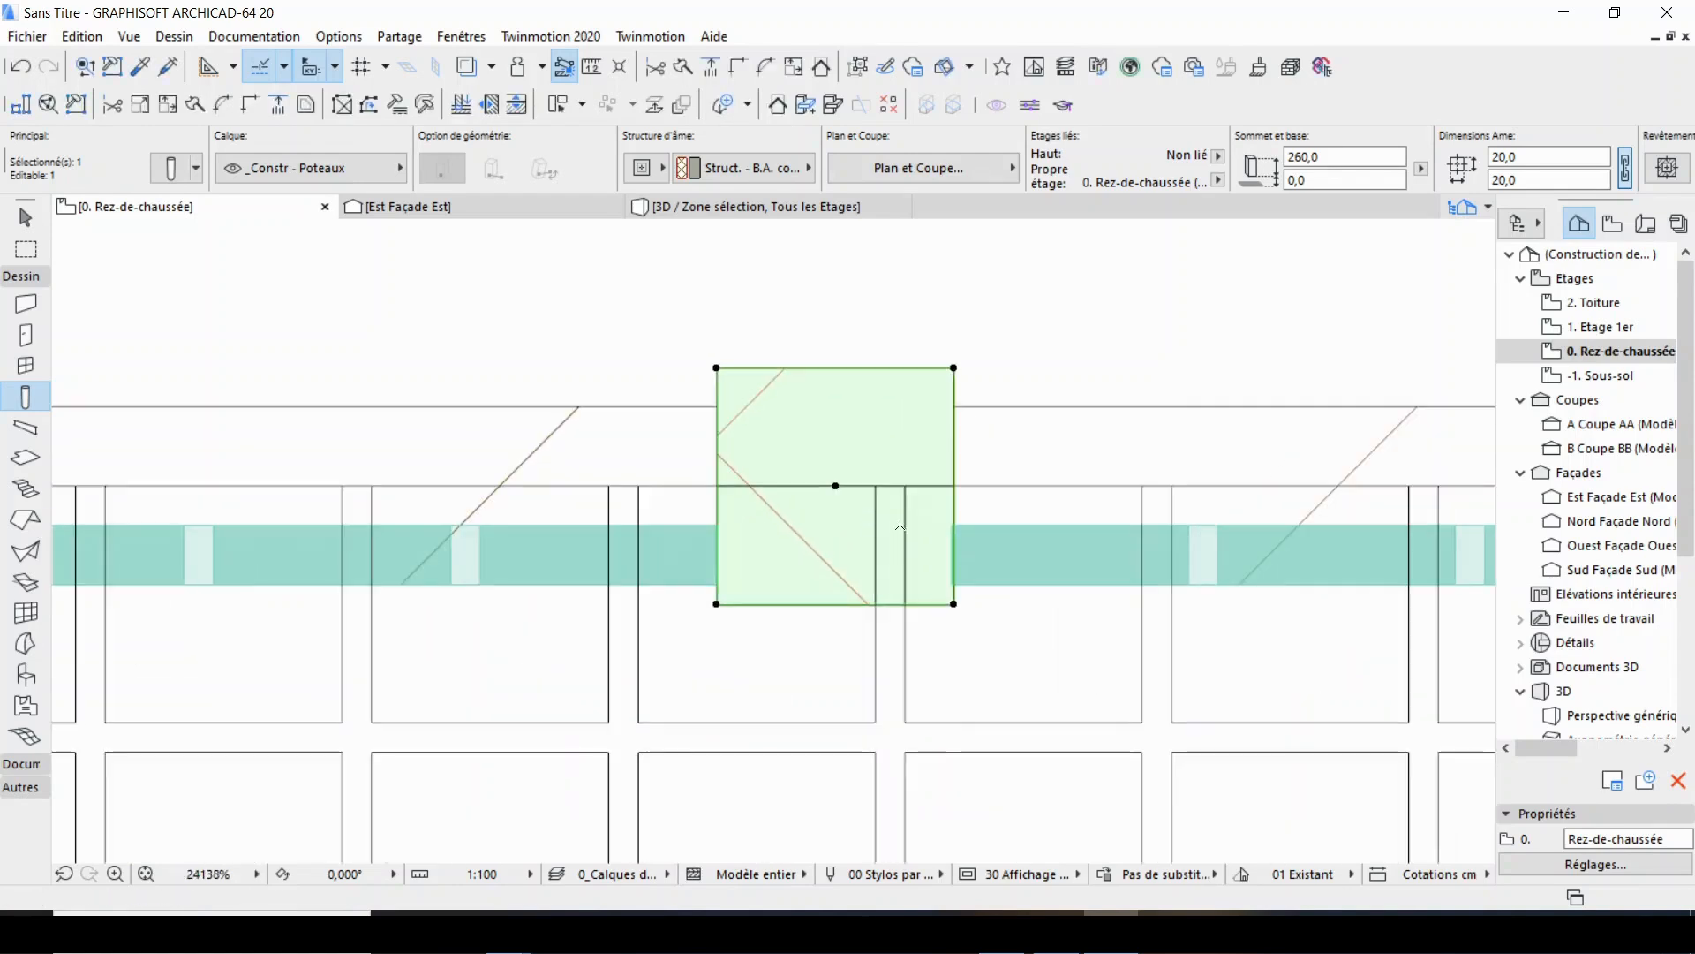
pyautogui.press('Escape')
# Move the second panel 0.2 cm to the right so its left end meets the column's face.
pyautogui.click(960, 531)
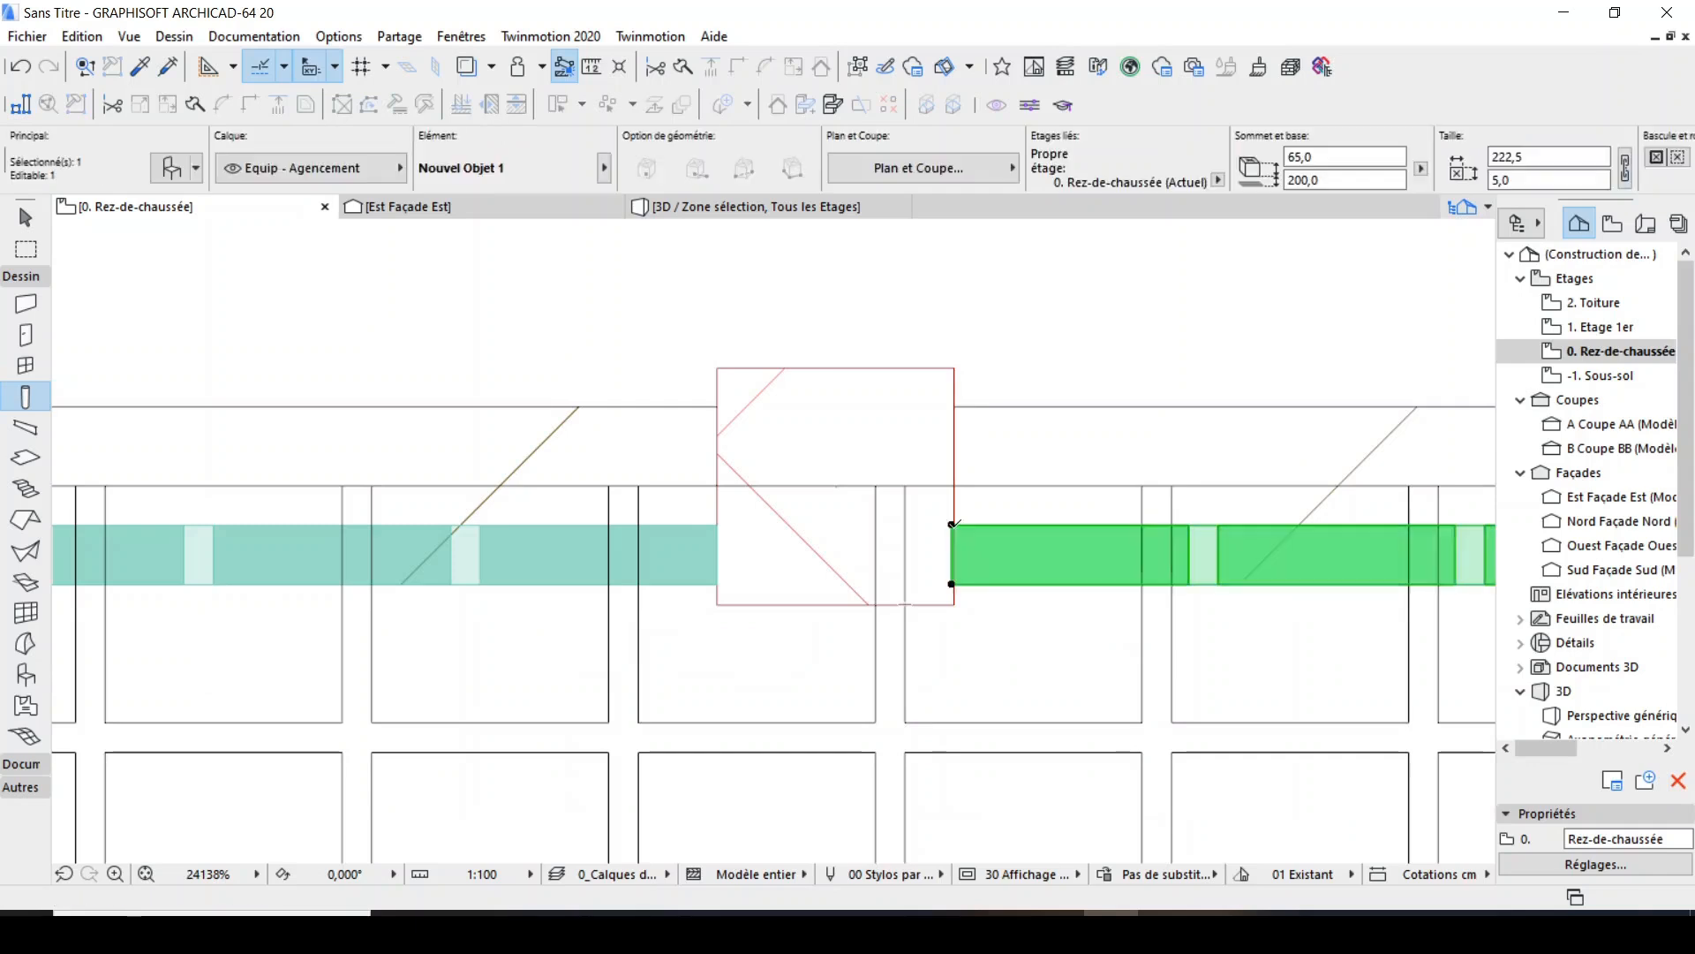
pyautogui.scroll(3, 953, 608)
pyautogui.hotkey('ctrl', 'd')
pyautogui.click(945, 588)
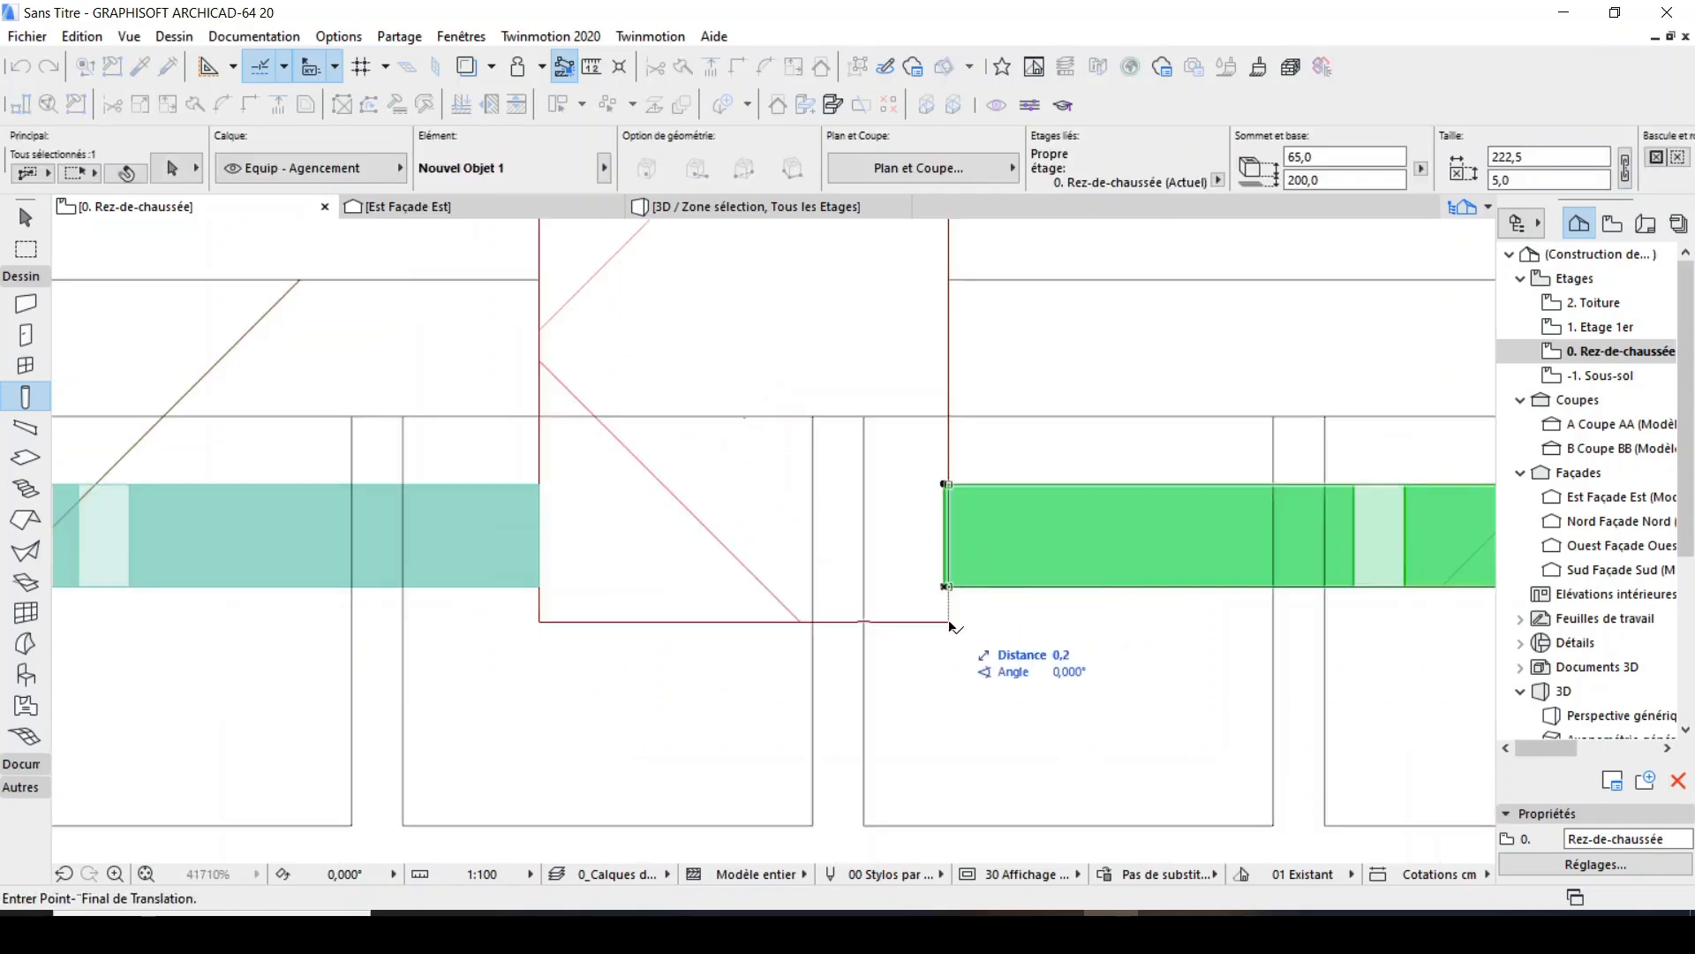
pyautogui.click(949, 588)
pyautogui.scroll(-3, 770, 600)
pyautogui.scroll(-3, 770, 600)
pyautogui.press('Escape')
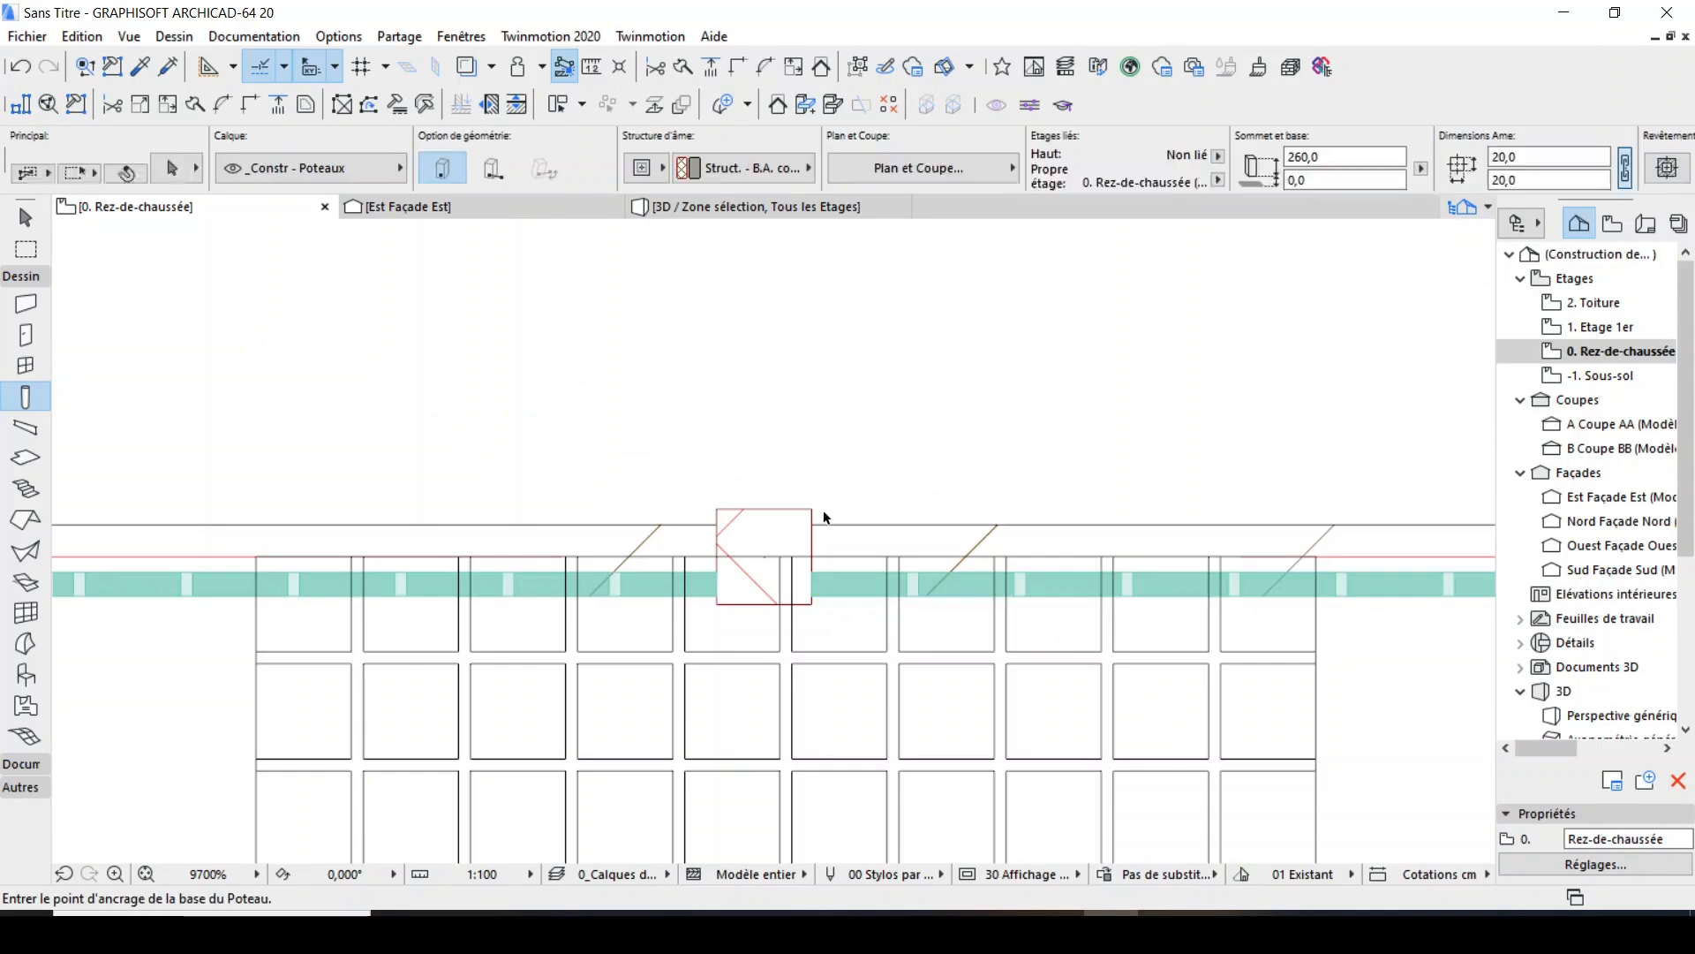
# Copy the column between the first two panels by its centre horizontally to the second panel's right end.
pyautogui.click(809, 507)
pyautogui.hotkey('ctrl', 'shift', 'd')
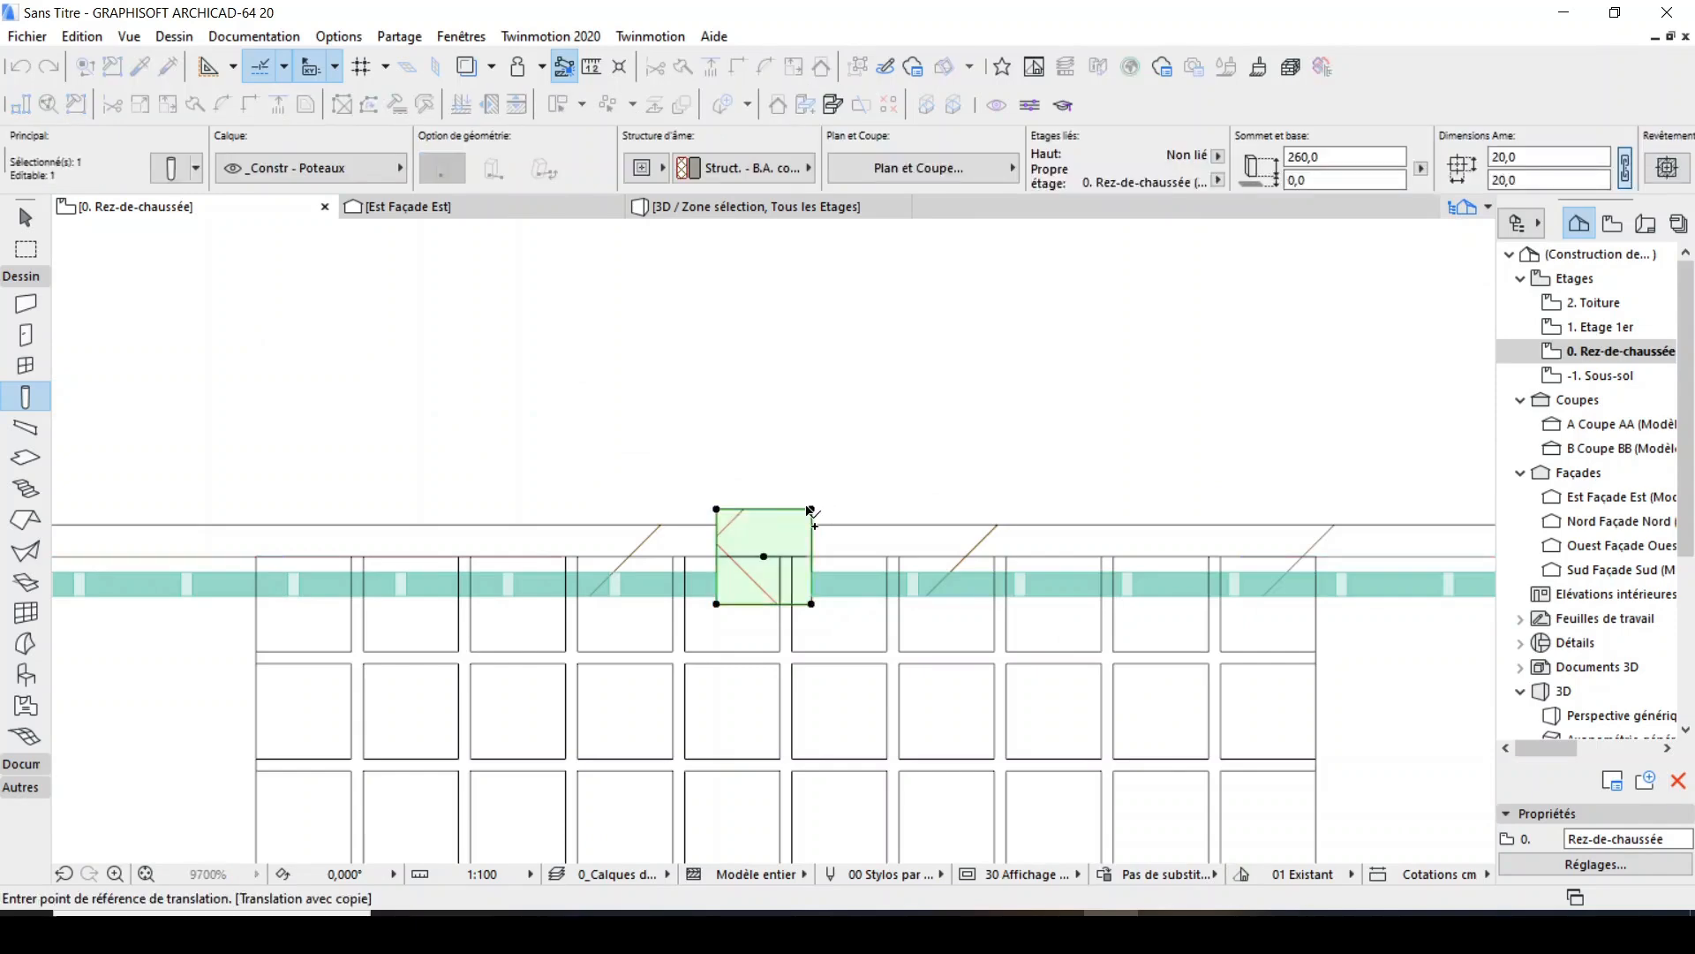
pyautogui.click(763, 556)
pyautogui.scroll(-4, 965, 598)
pyautogui.scroll(2, 1148, 603)
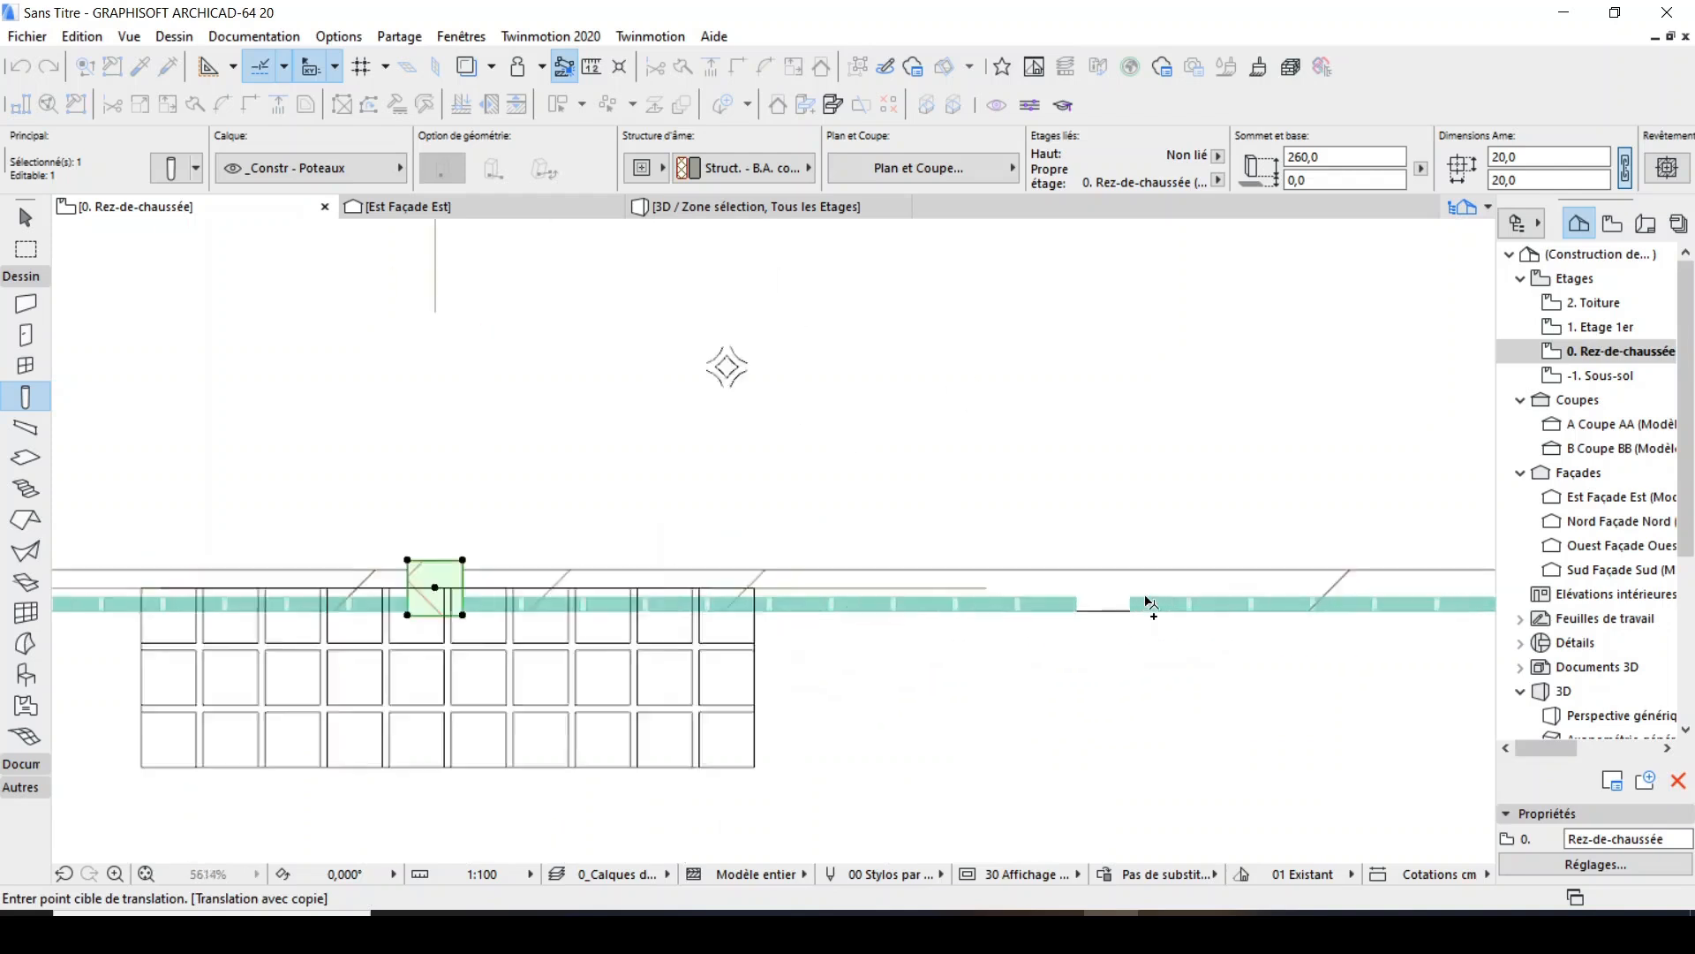
pyautogui.scroll(2, 1148, 603)
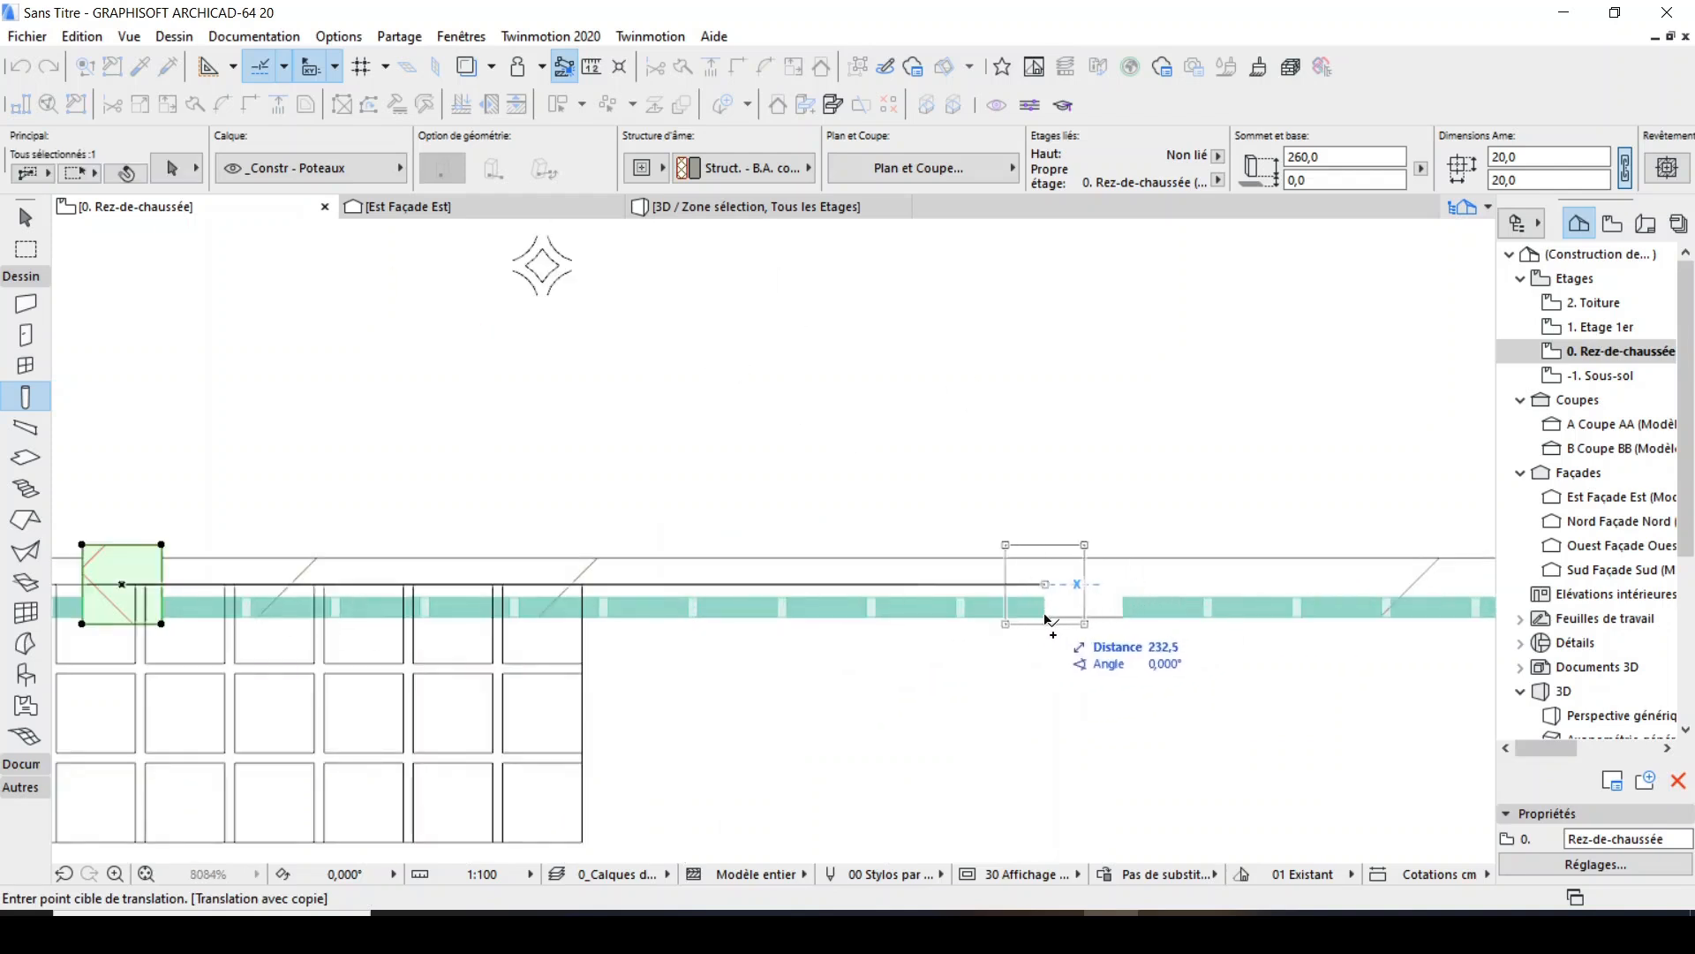
pyautogui.click(1047, 618)
# Move the new column 10 cm right from its centre to fill the gap between the second and third panels.
pyautogui.hotkey('ctrl', 'd')
pyautogui.scroll(4, 1025, 570)
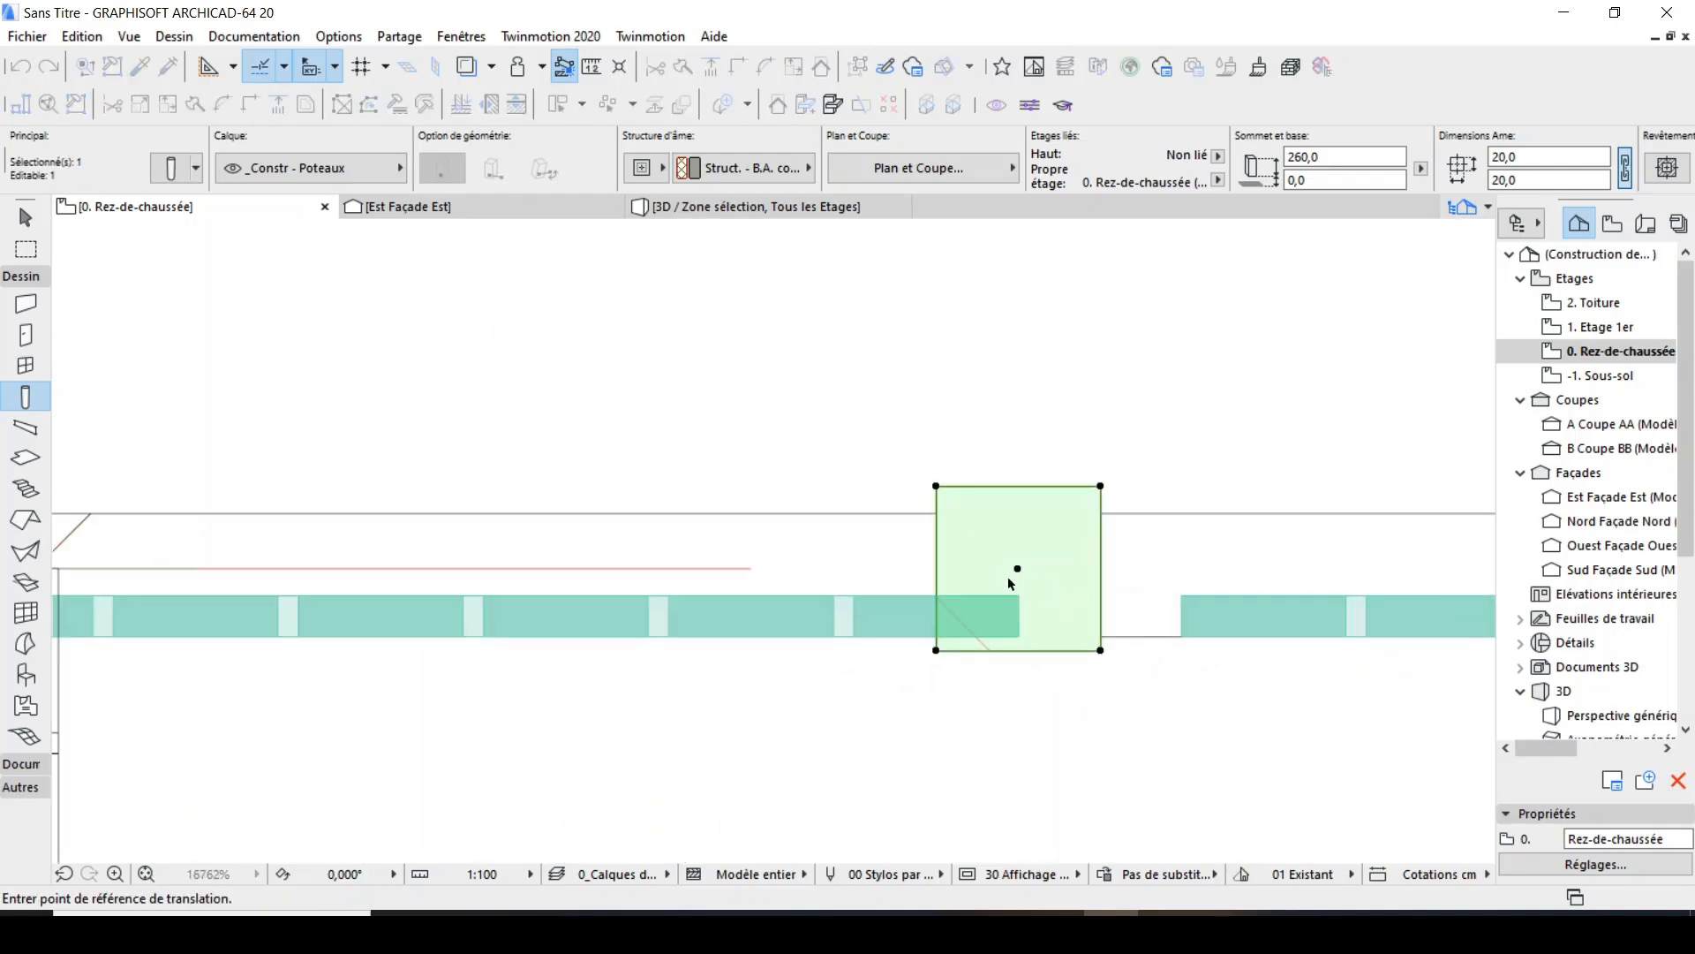
pyautogui.click(1018, 570)
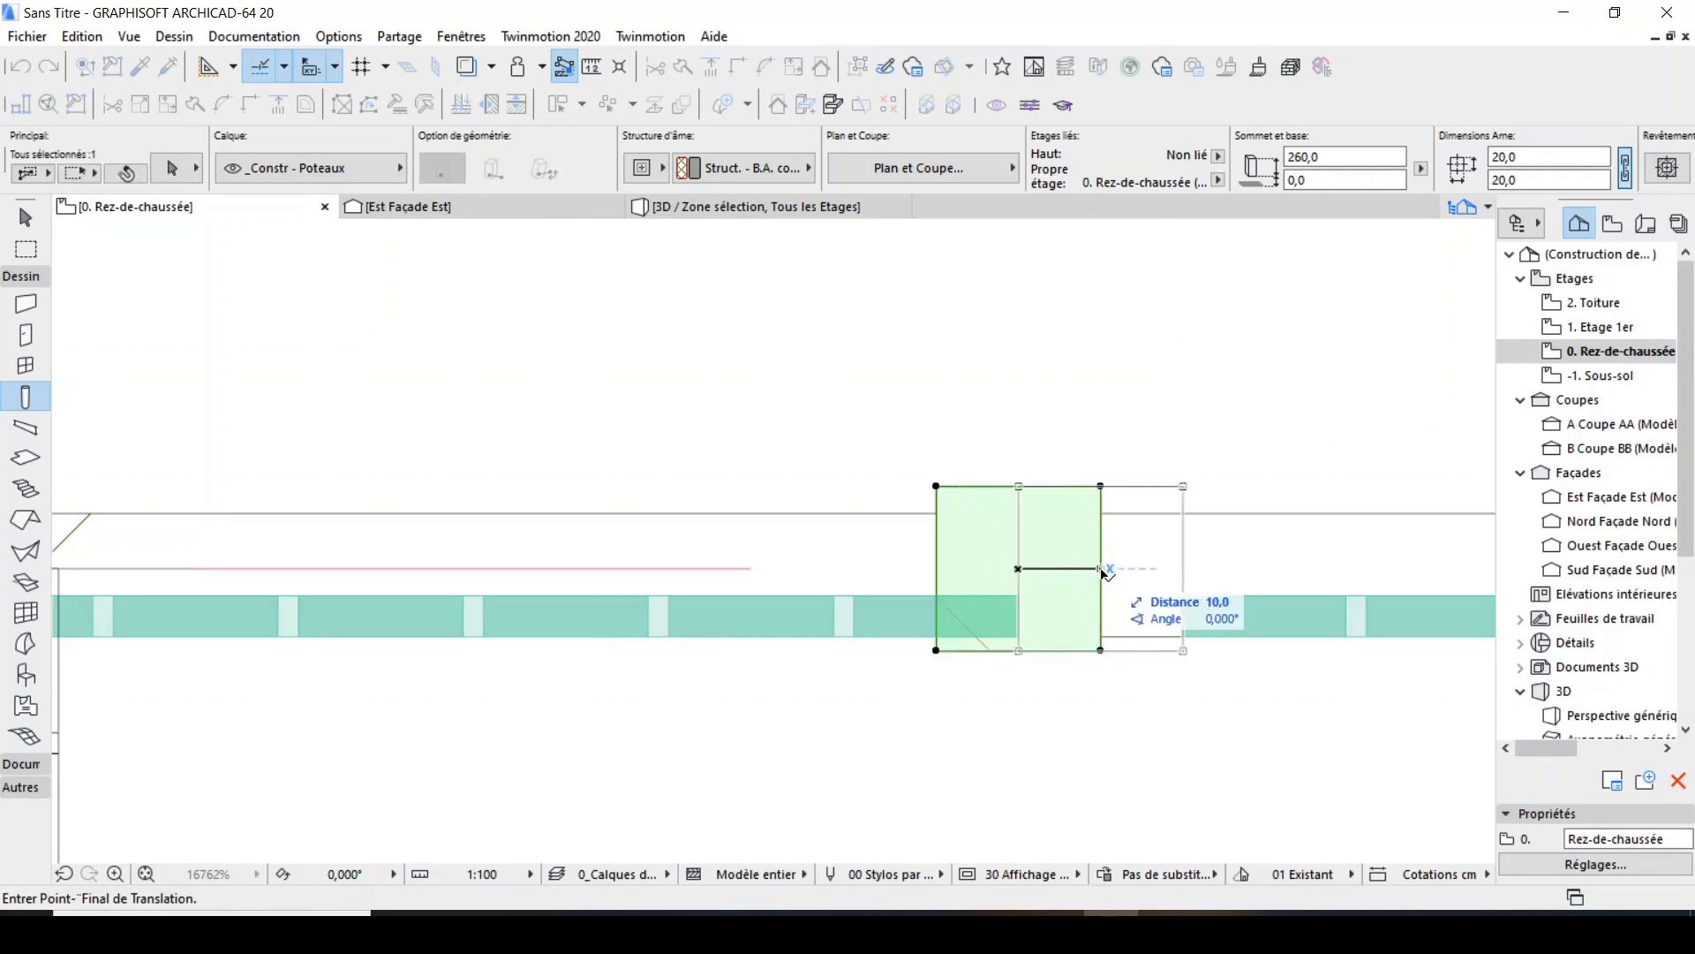
pyautogui.click(1107, 572)
# Shift the third panel 0.2 cm right until its left end touches the adjacent column's face.
pyautogui.keyDown('shift'); pyautogui.click(1181, 597); pyautogui.keyUp('shift')
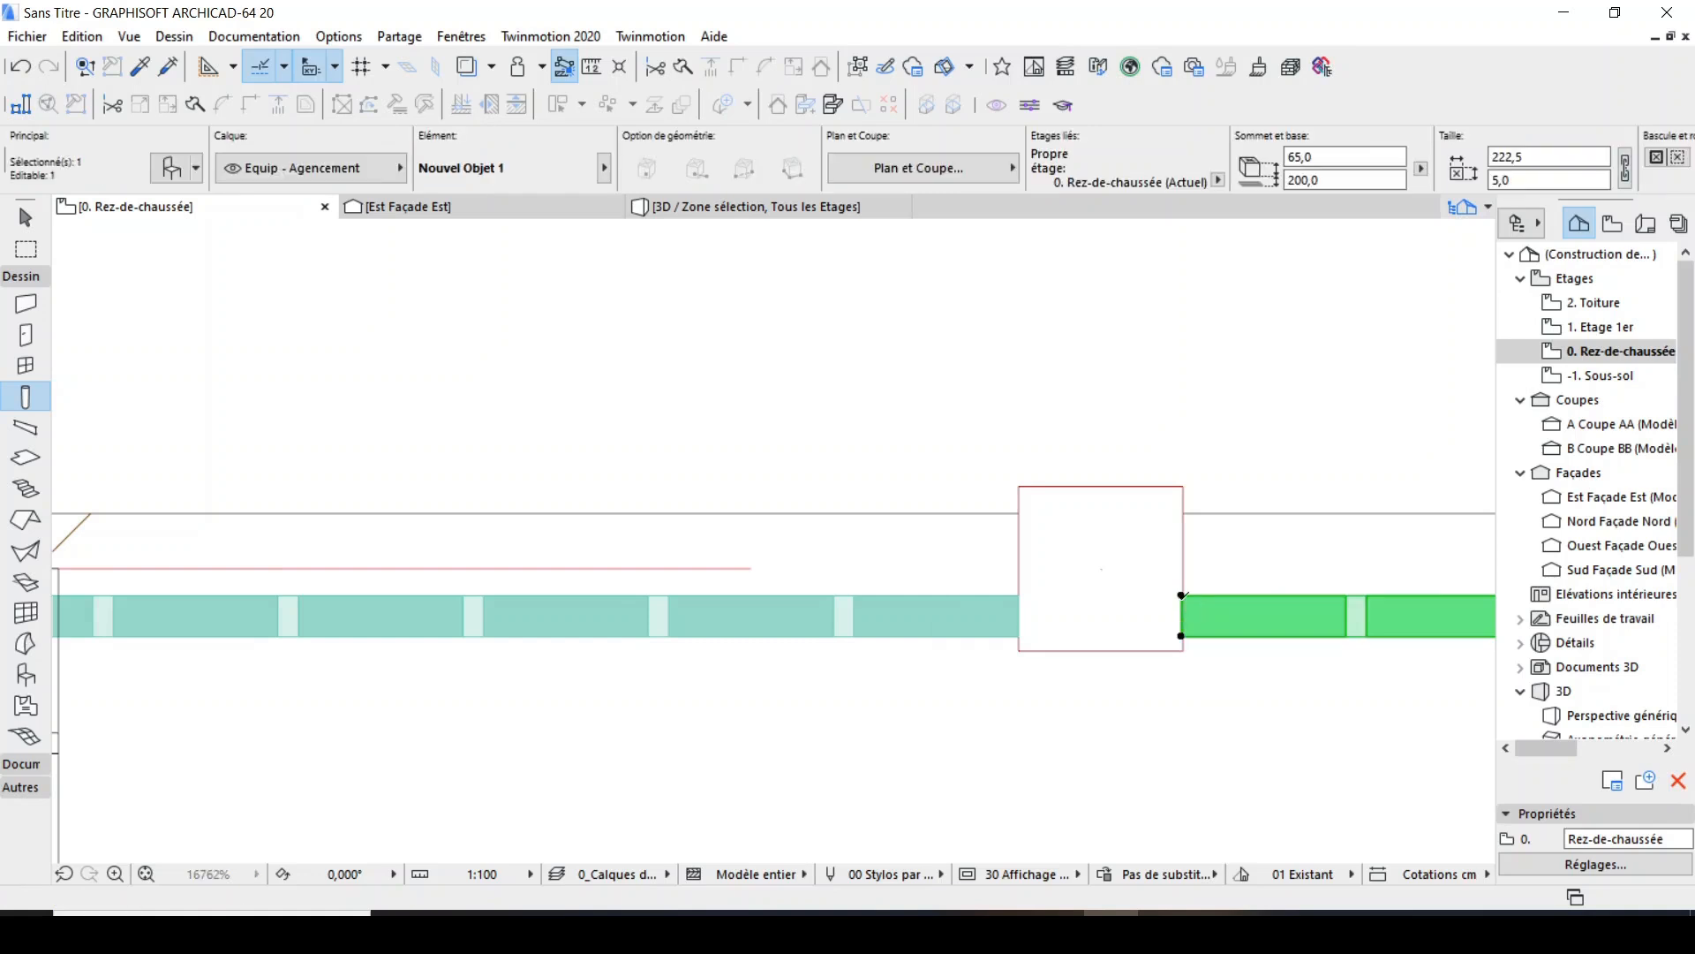
pyautogui.hotkey('ctrl', 'd')
pyautogui.scroll(4, 1183, 600)
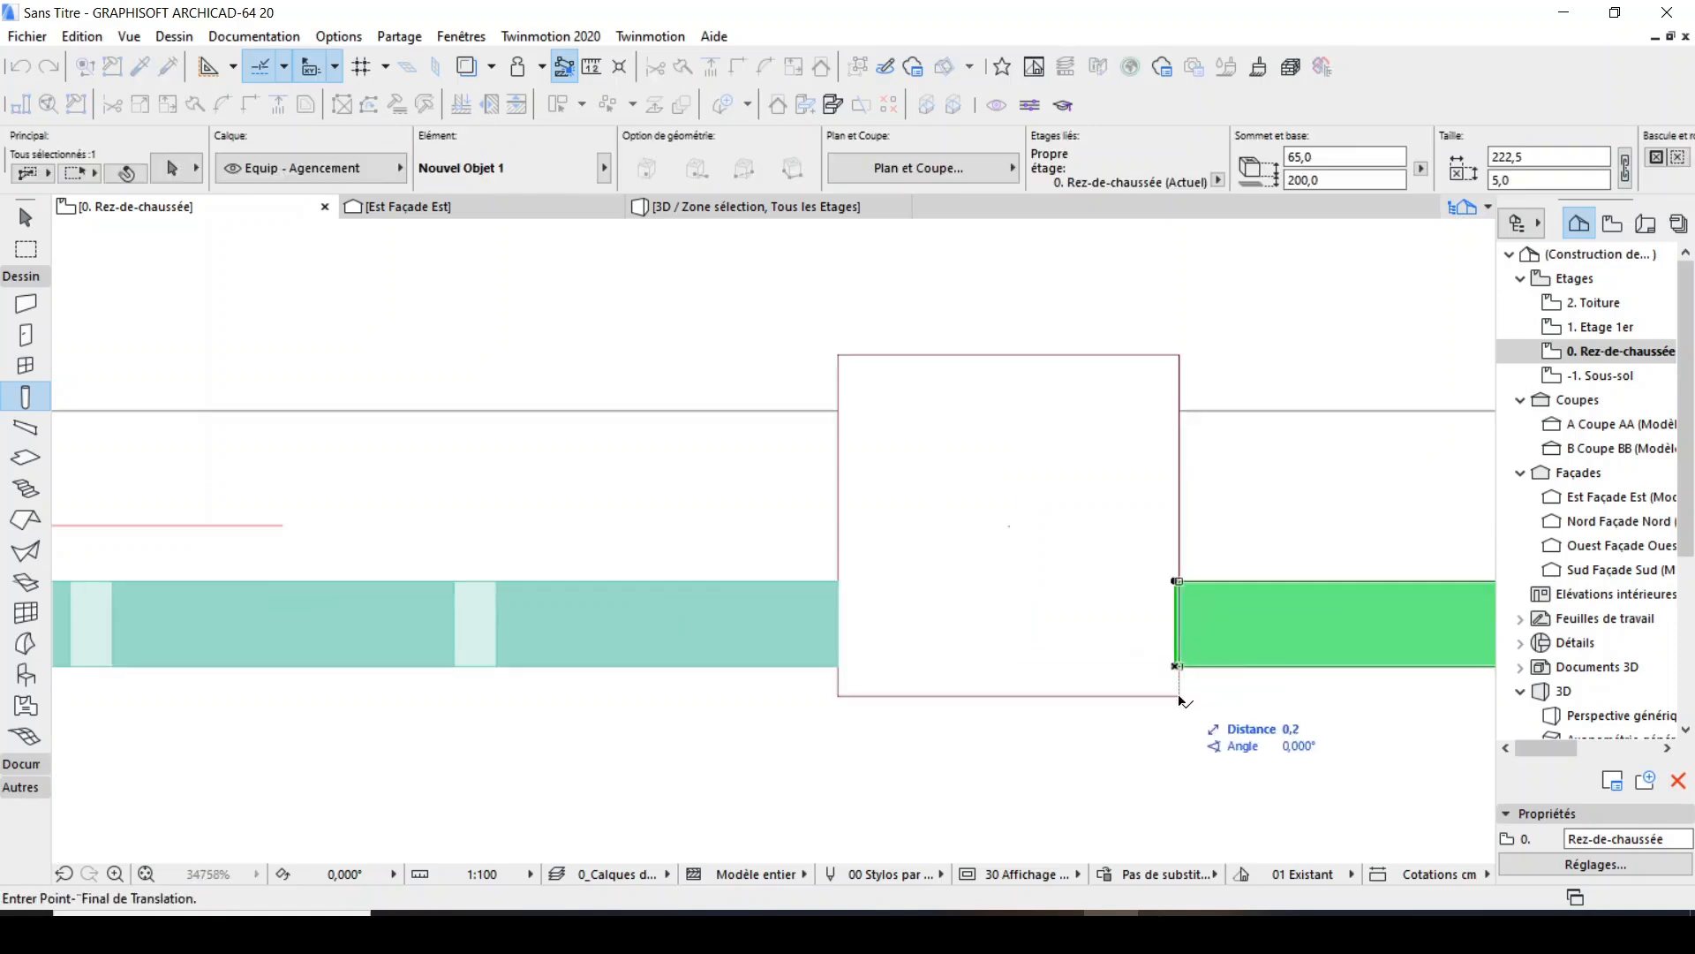
pyautogui.click(1180, 669)
pyautogui.press('Escape')
pyautogui.scroll(-3, 755, 596)
pyautogui.scroll(-4, 755, 595)
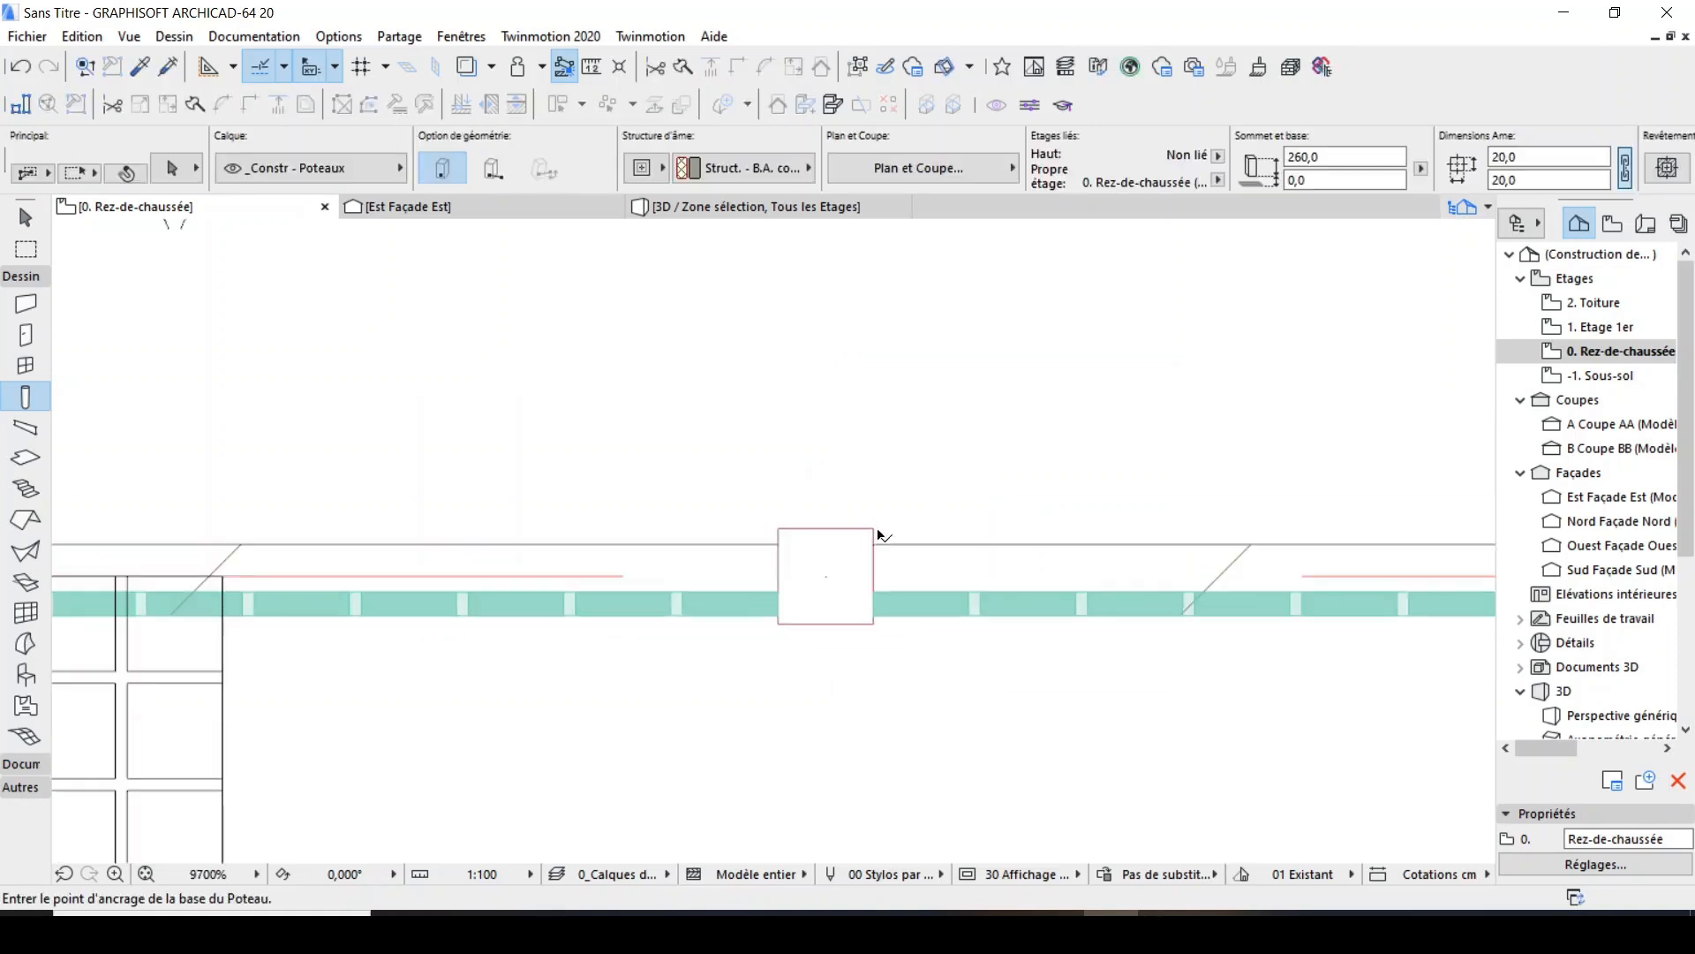
# Copy the column by its upper-left corner horizontally along the wall to the wall's right end.
pyautogui.keyDown('shift'); pyautogui.click(874, 528); pyautogui.keyUp('shift')
pyautogui.hotkey('ctrl', 'shift', 'd')
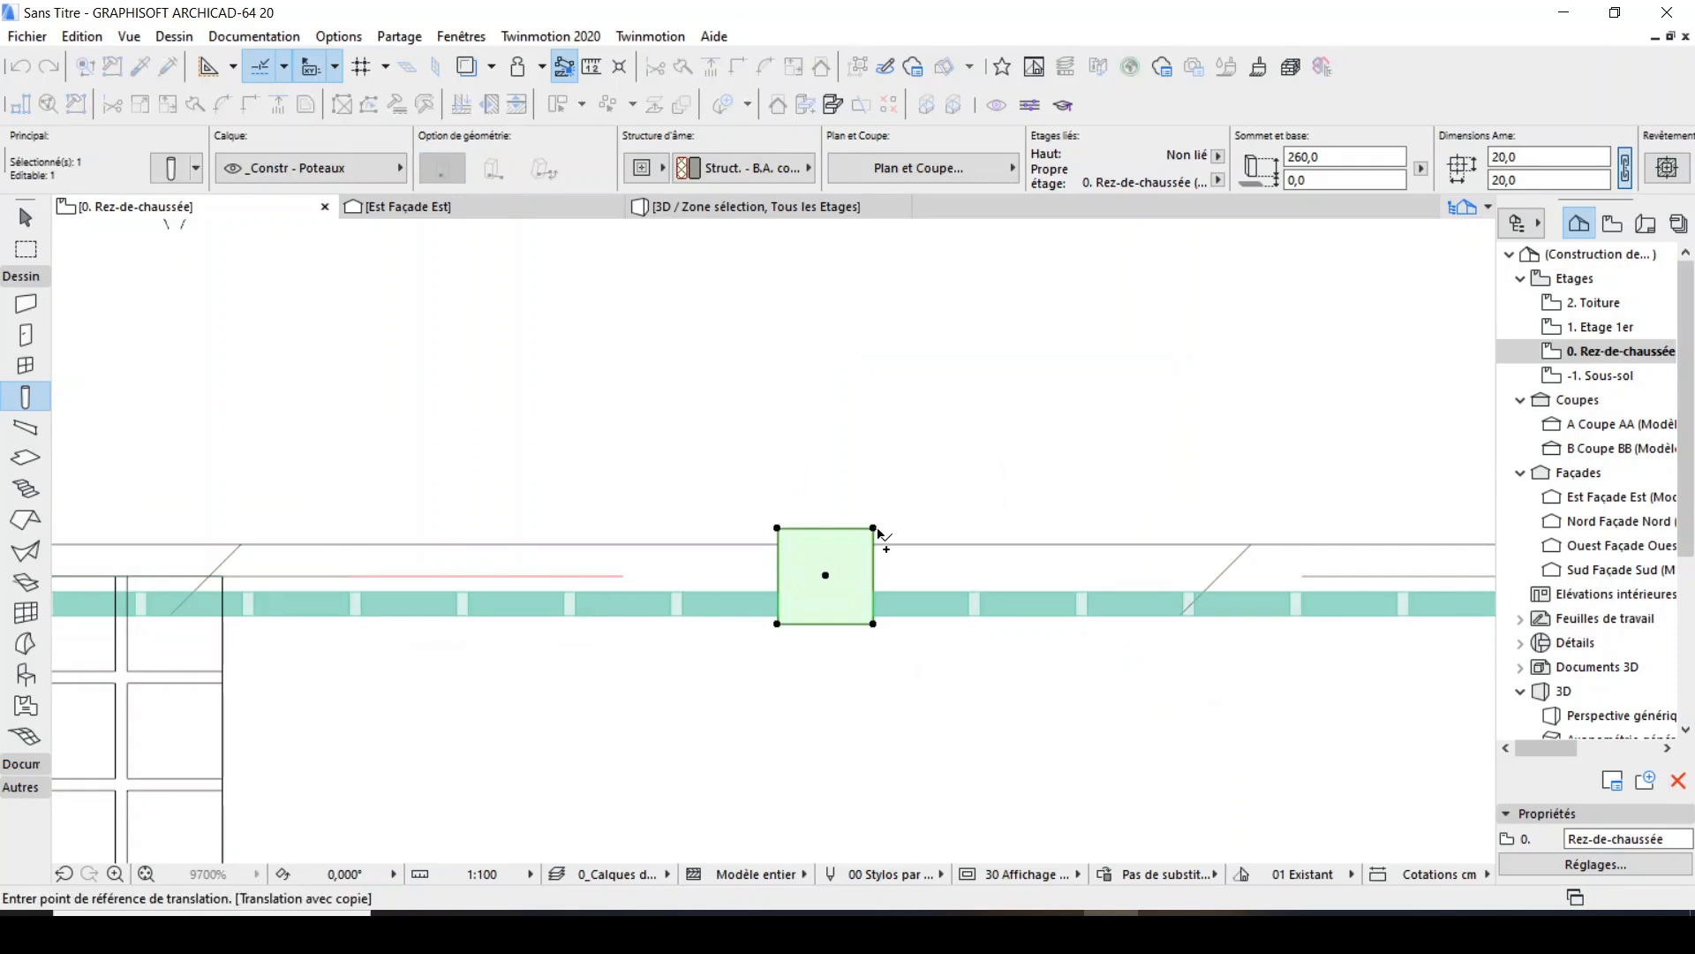
pyautogui.click(778, 529)
pyautogui.scroll(-6, 640, 583)
pyautogui.scroll(7, 1105, 575)
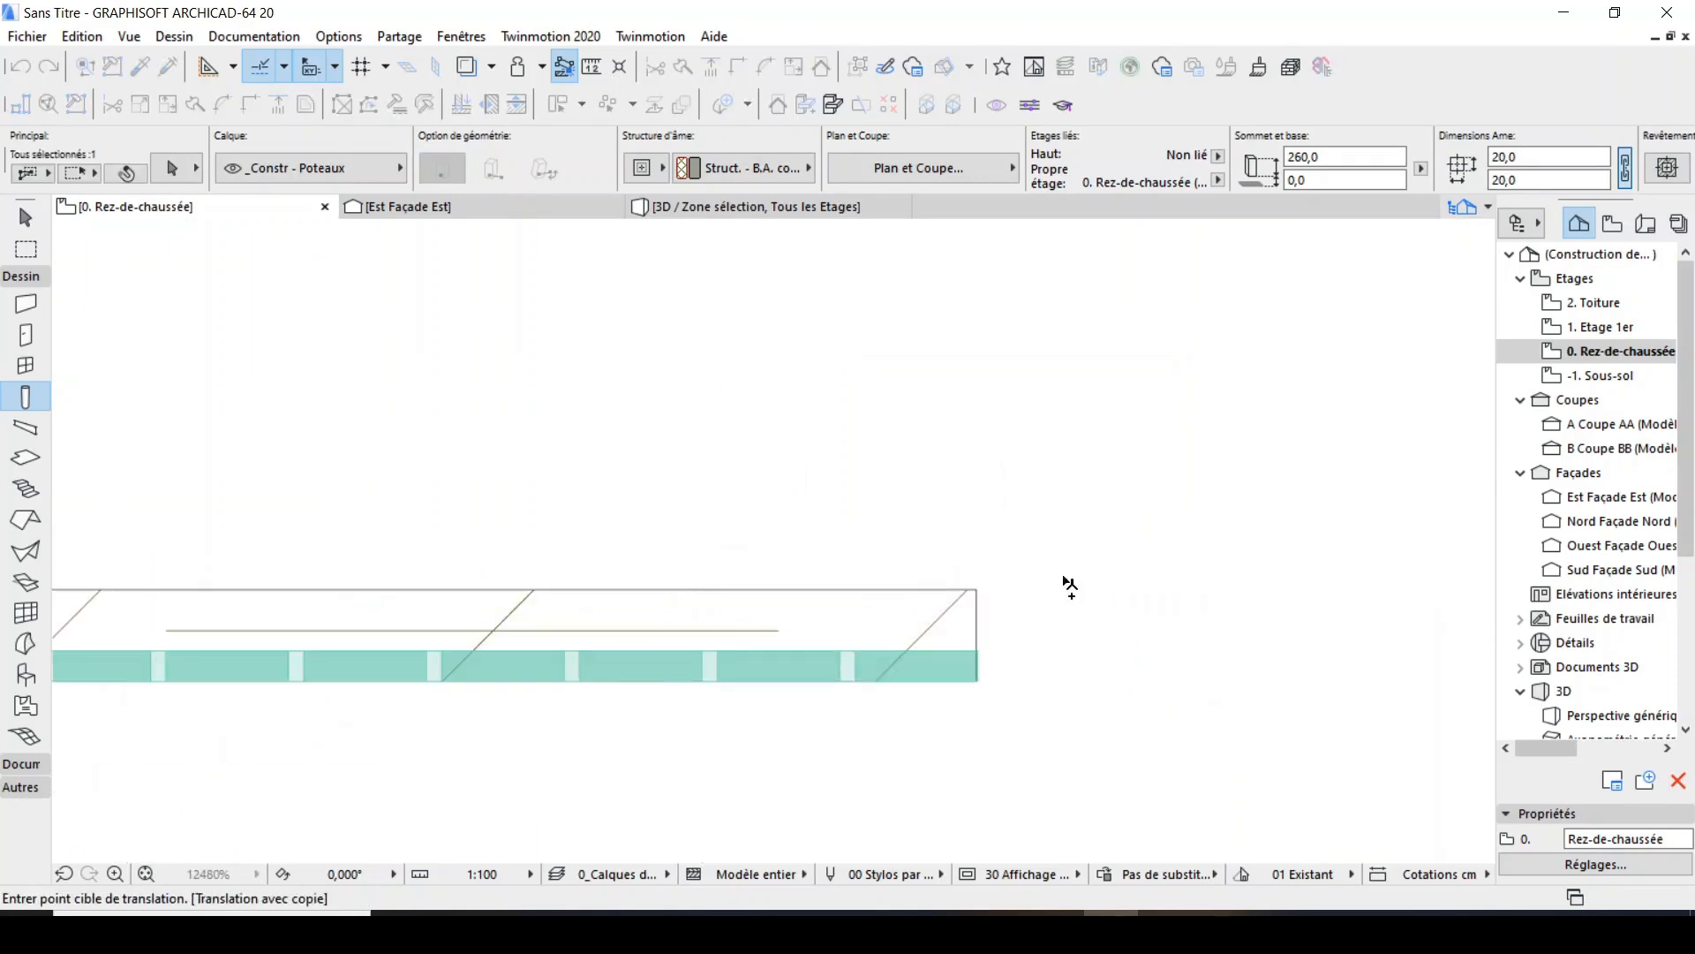
pyautogui.click(969, 600)
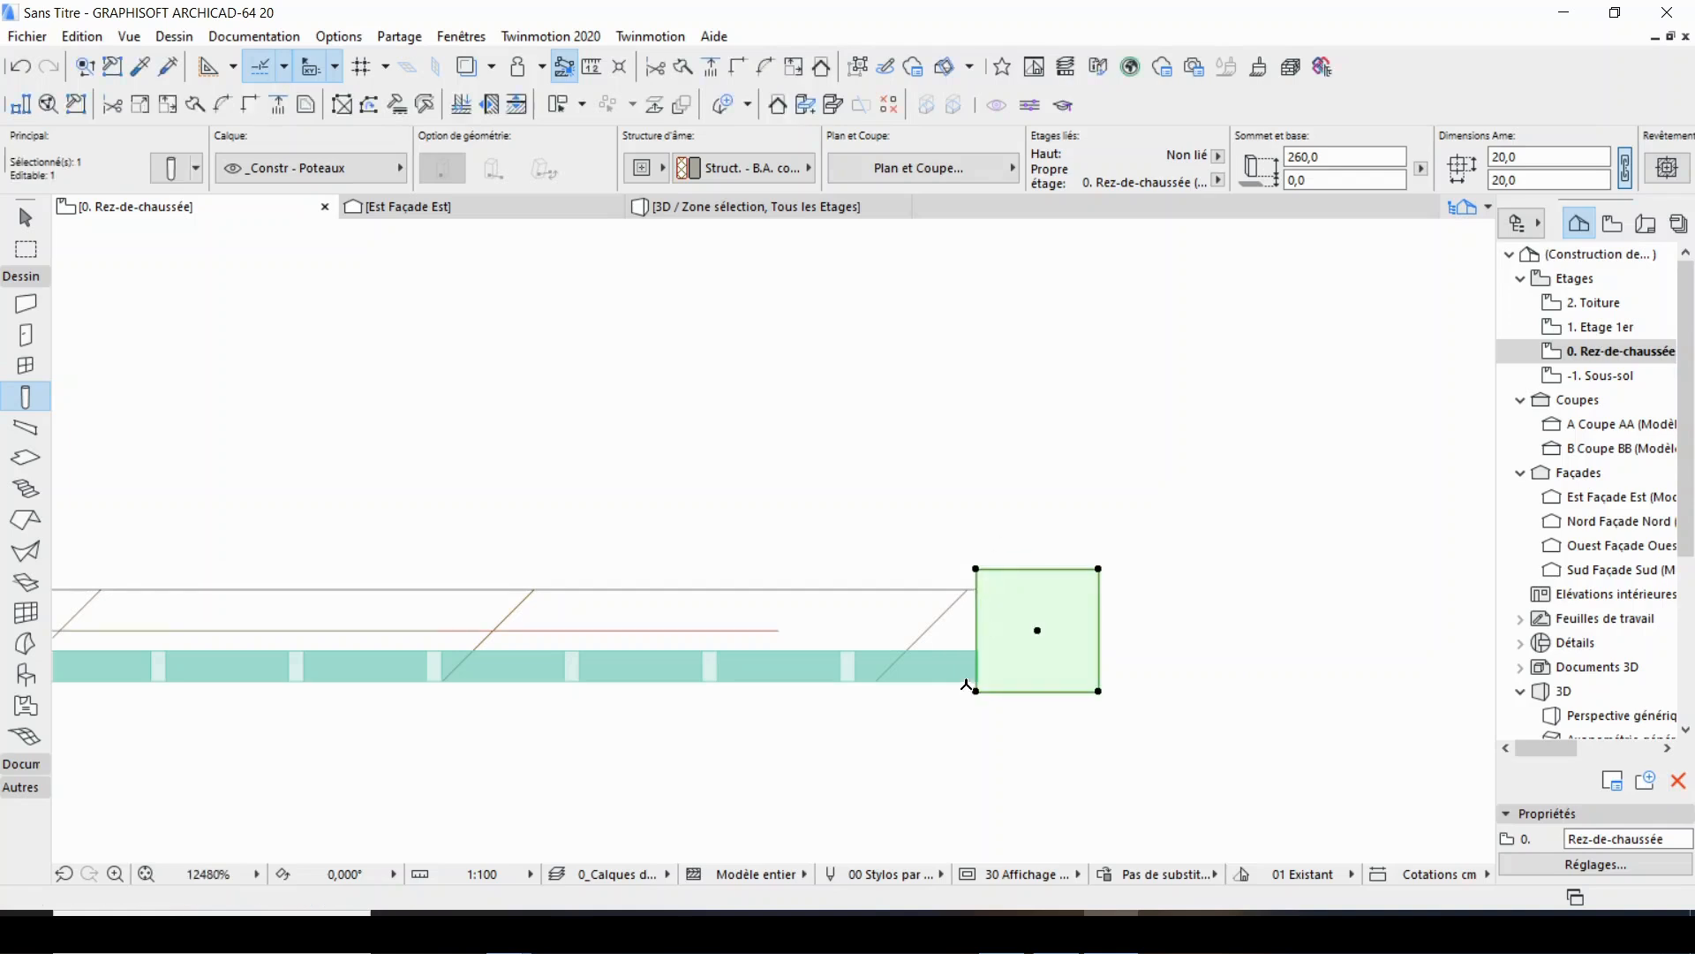
# Move the end column horizontally by its lower-left corner until its face aligns with the third panel's right end.
pyautogui.scroll(4, 1024, 631)
pyautogui.hotkey('ctrl', 'd')
pyautogui.scroll(2, 993, 703)
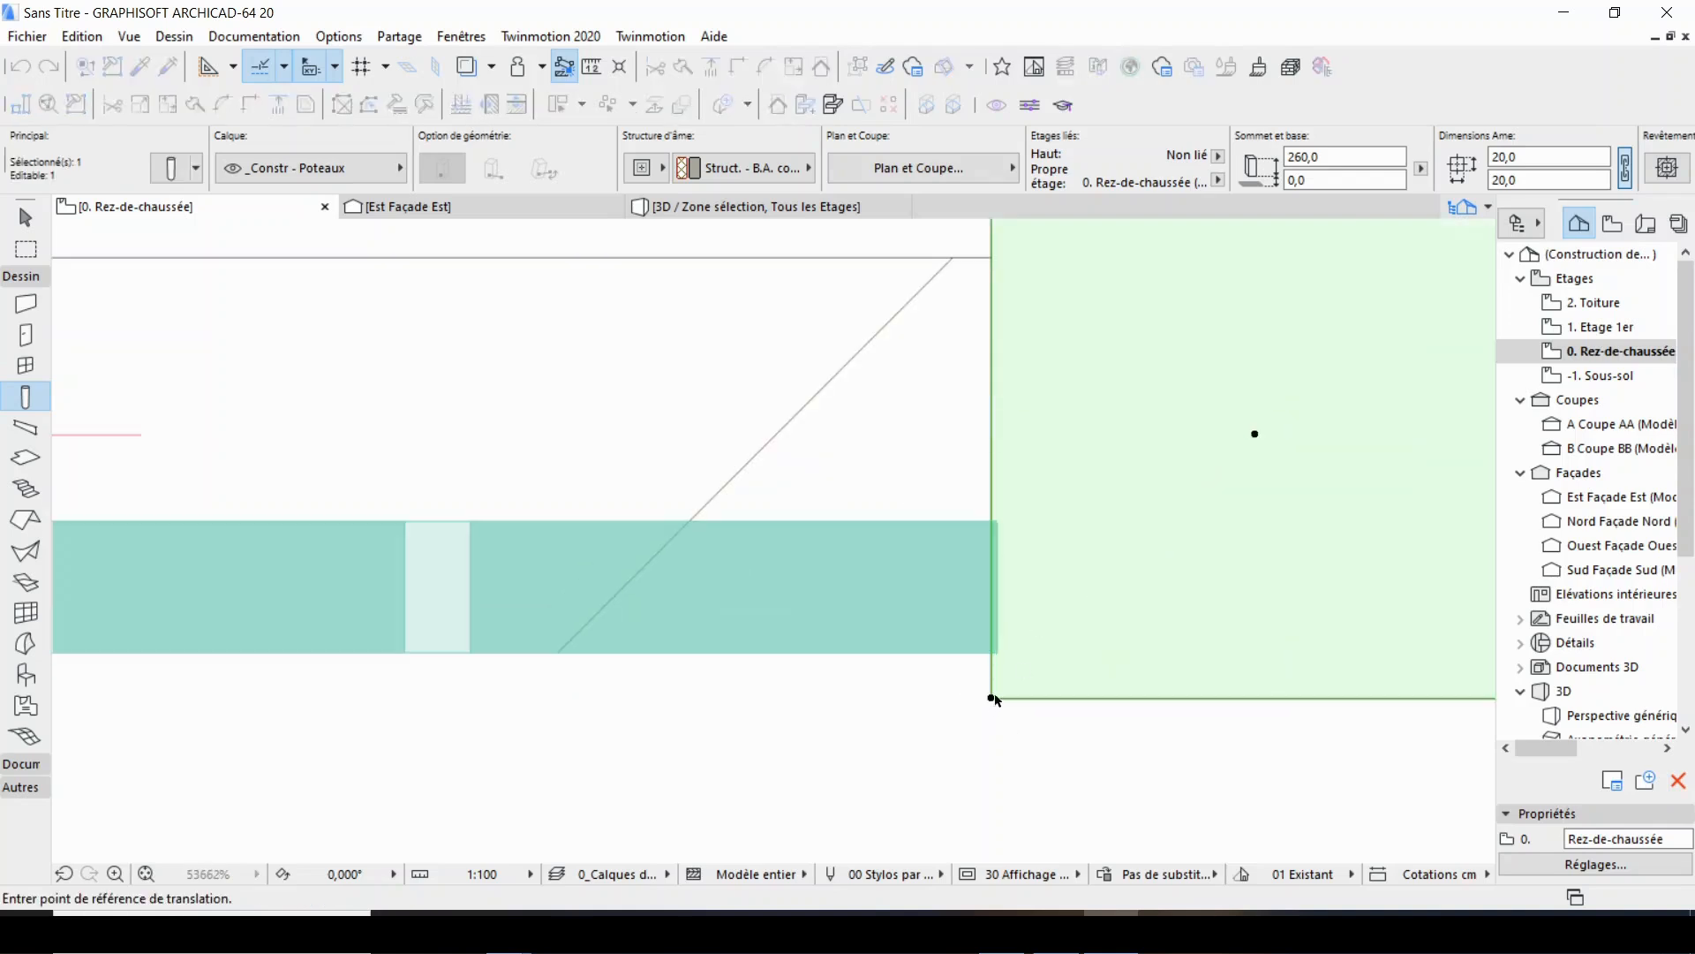
pyautogui.click(991, 702)
pyautogui.click(1001, 698)
pyautogui.scroll(-2, 992, 707)
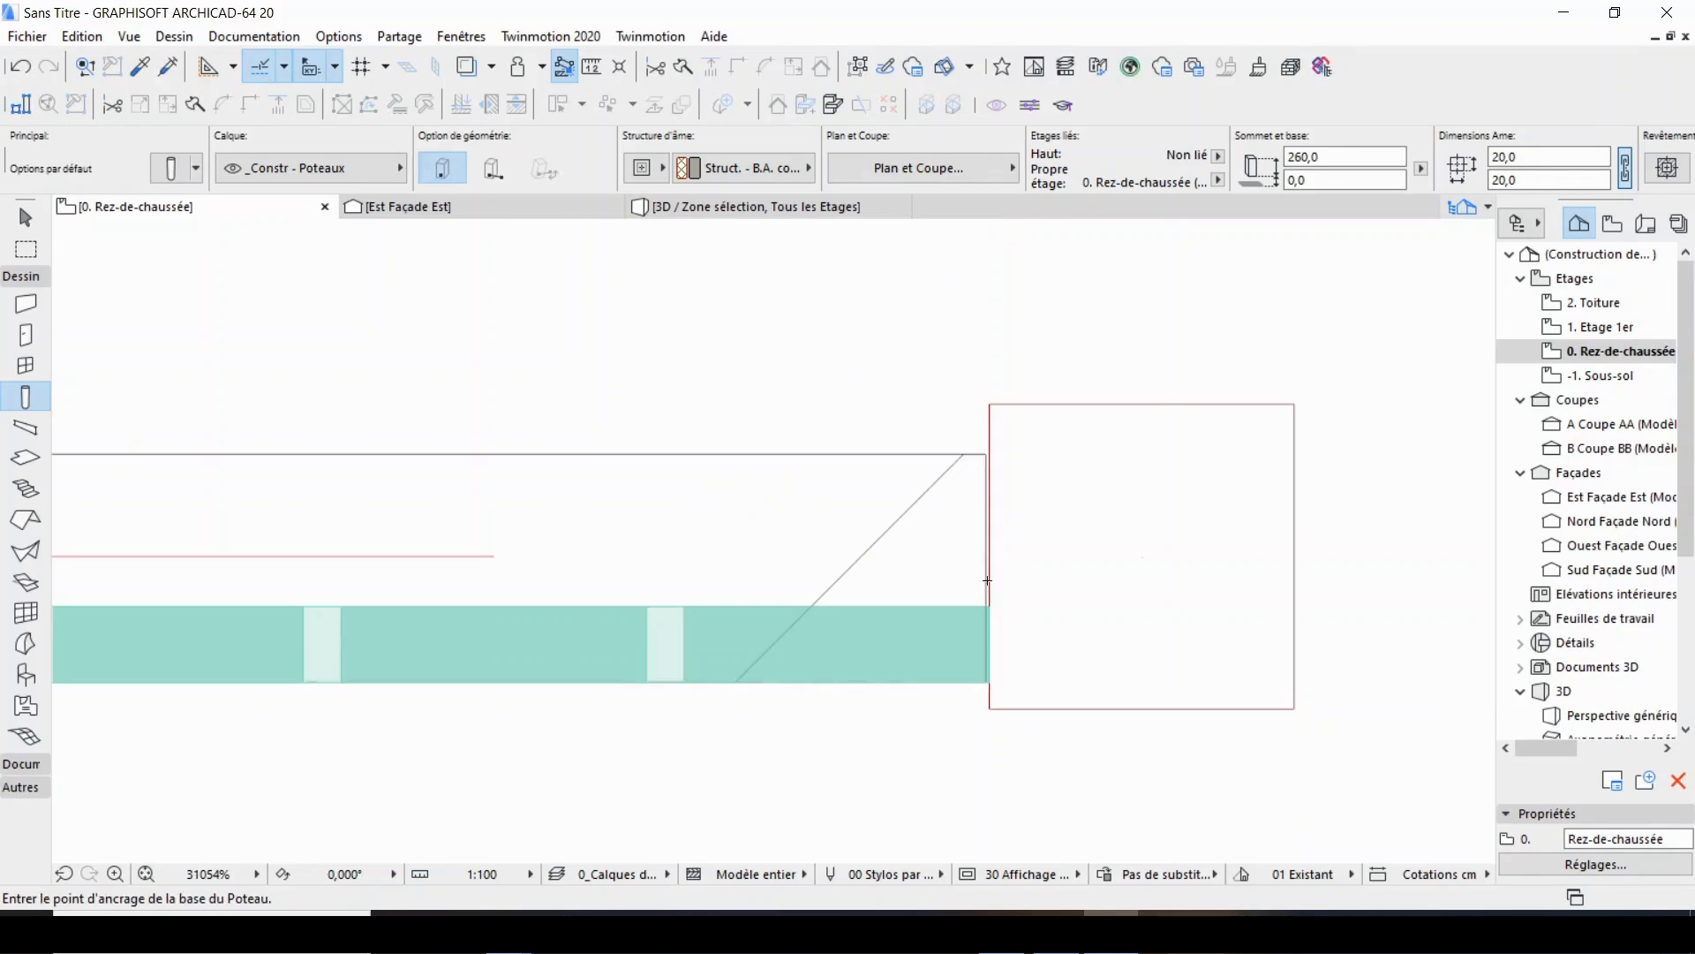
# Stretch the wall's right end 0.2 cm horizontally to the end column's face.
pyautogui.click(986, 526)
pyautogui.scroll(2, 984, 678)
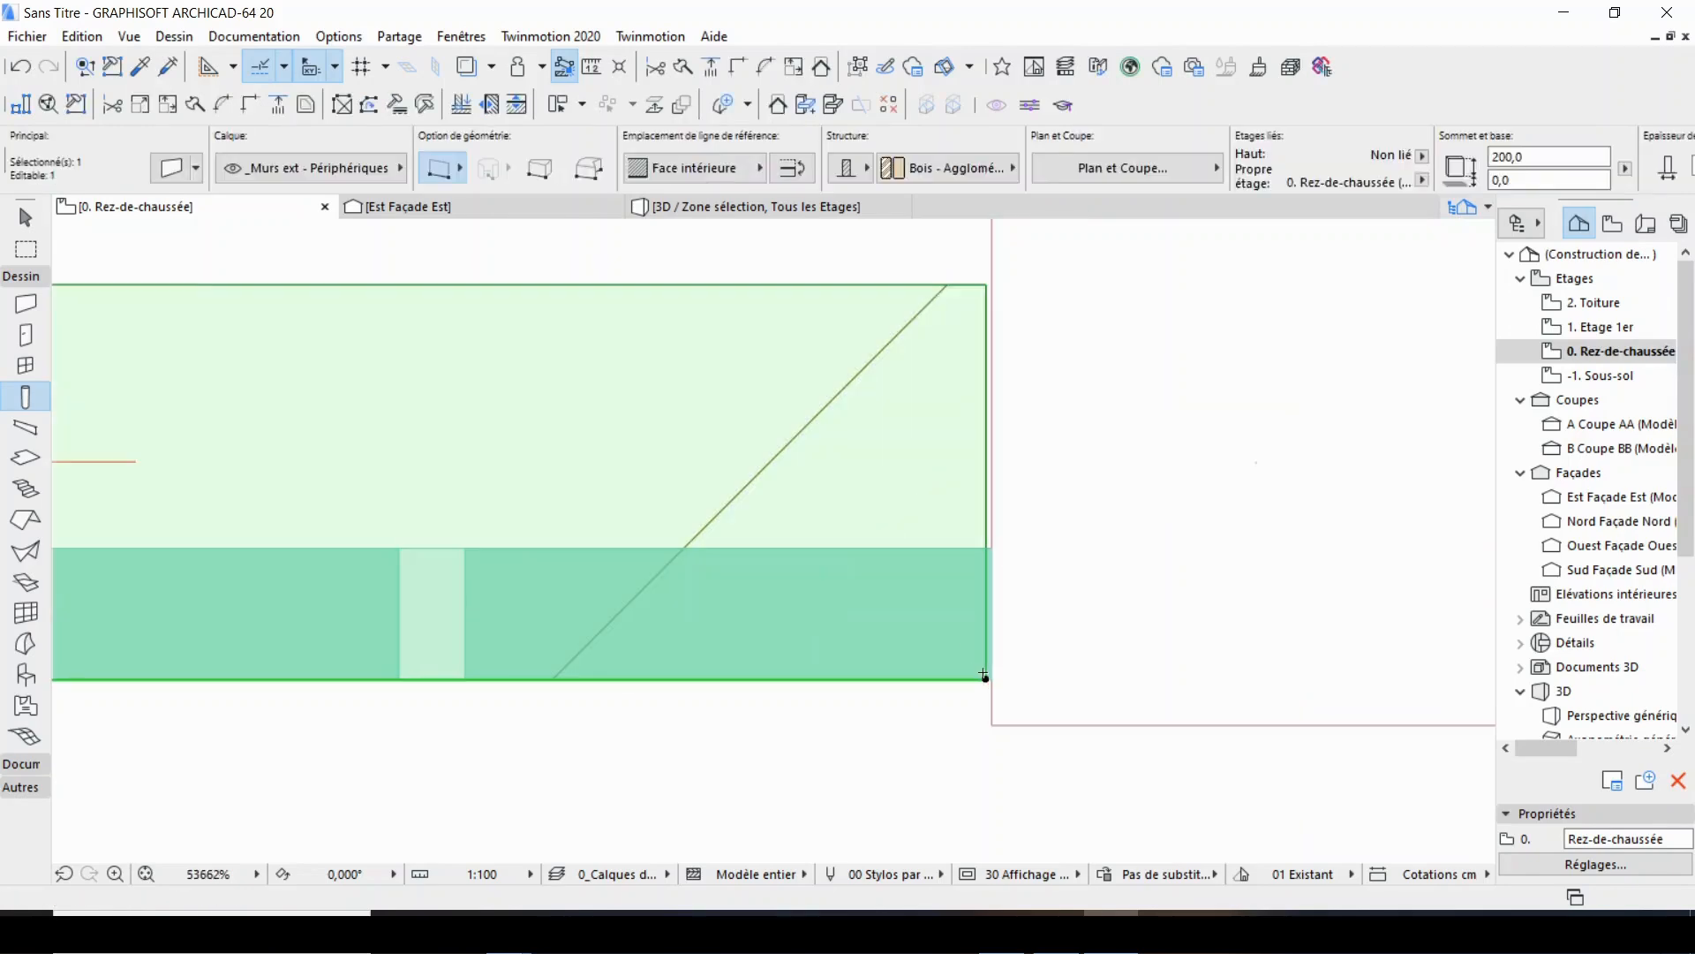
pyautogui.click(988, 676)
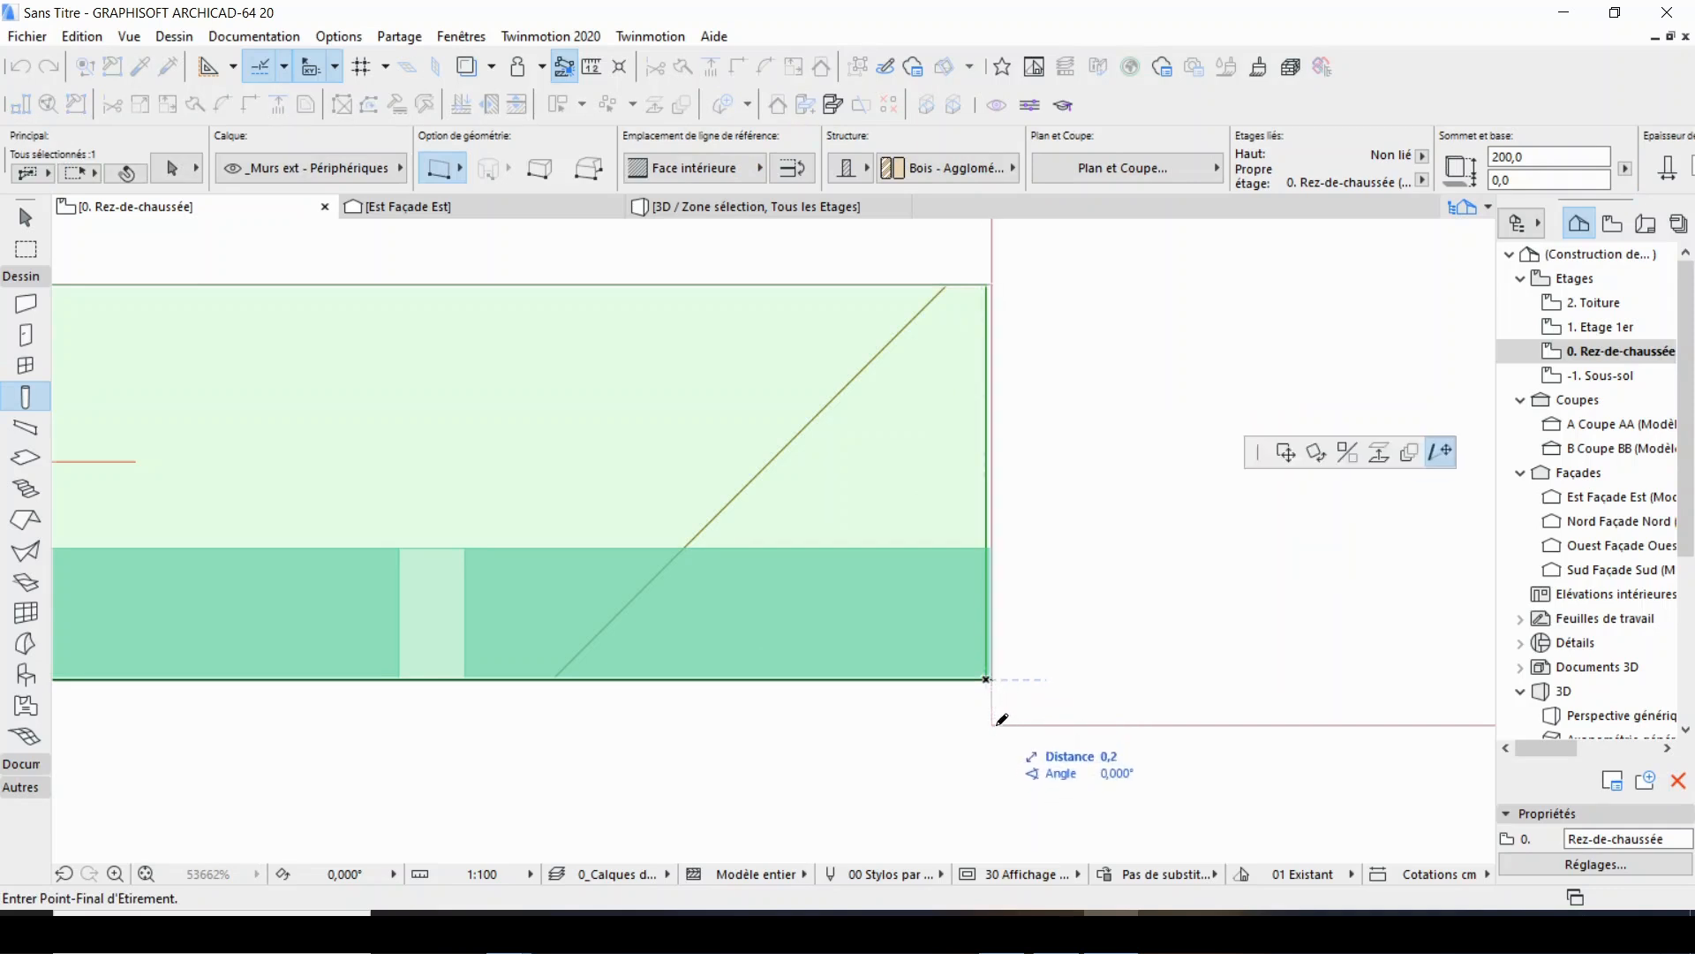
pyautogui.press('Escape')
pyautogui.scroll(-2, 909, 387)
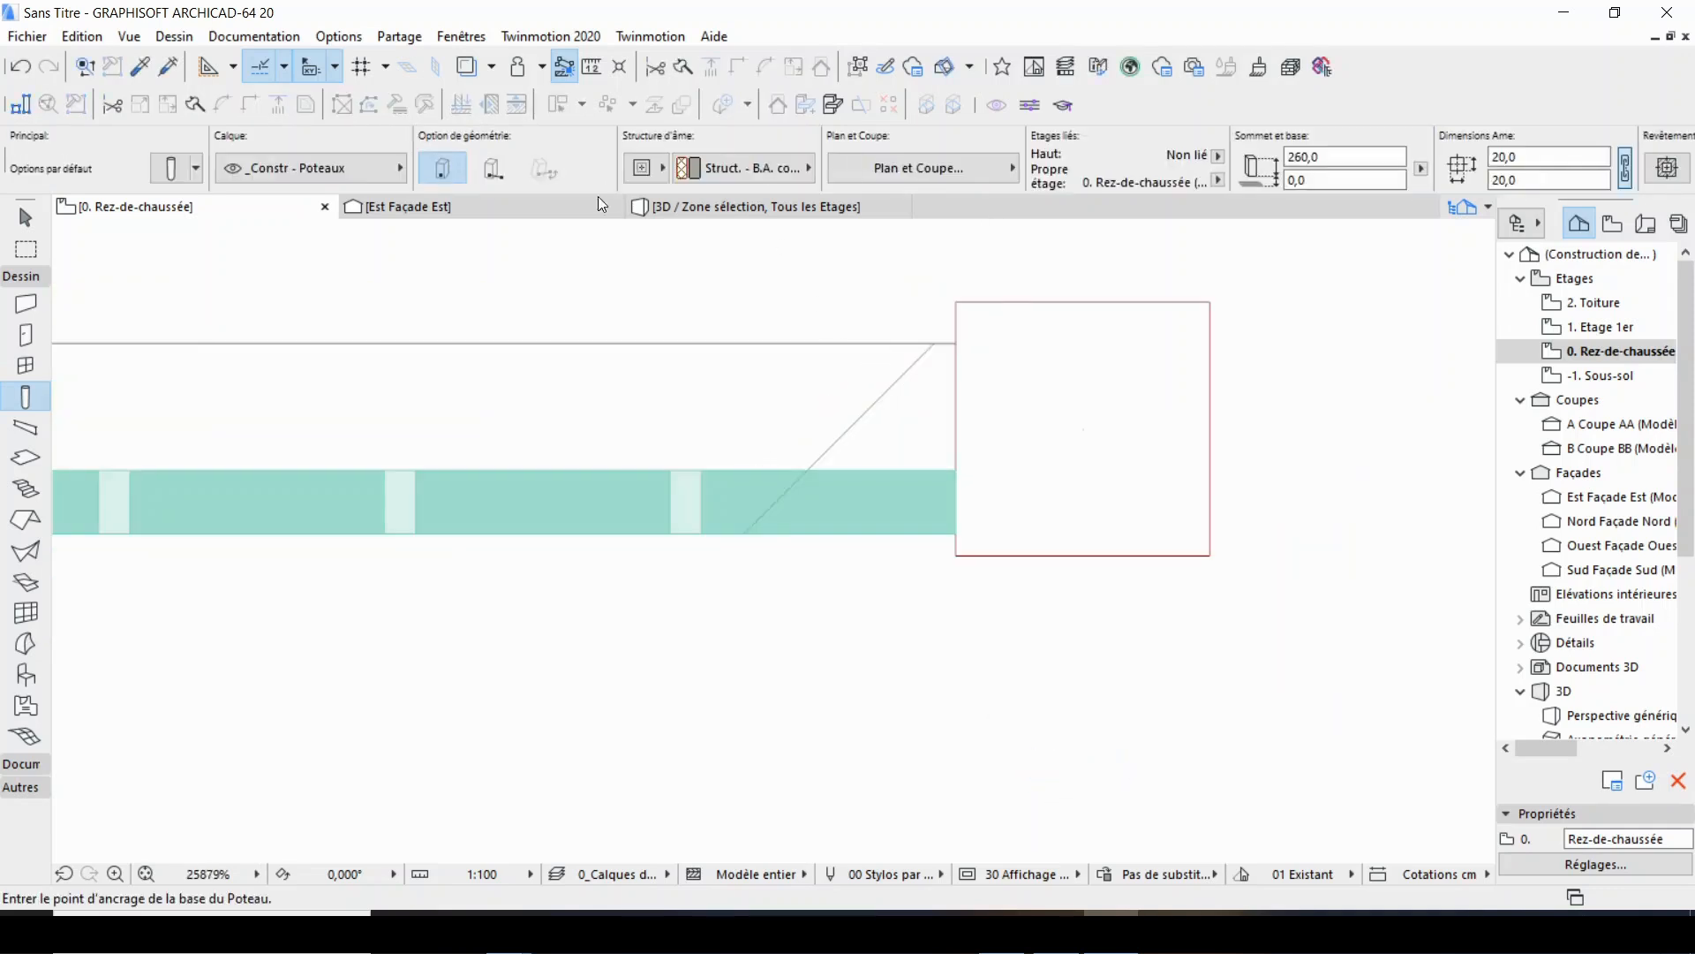
# Check the wall in the 3D view, return to the ground floor plan and leave the column tool.
pyautogui.click(750, 207)
pyautogui.scroll(-3, 832, 492)
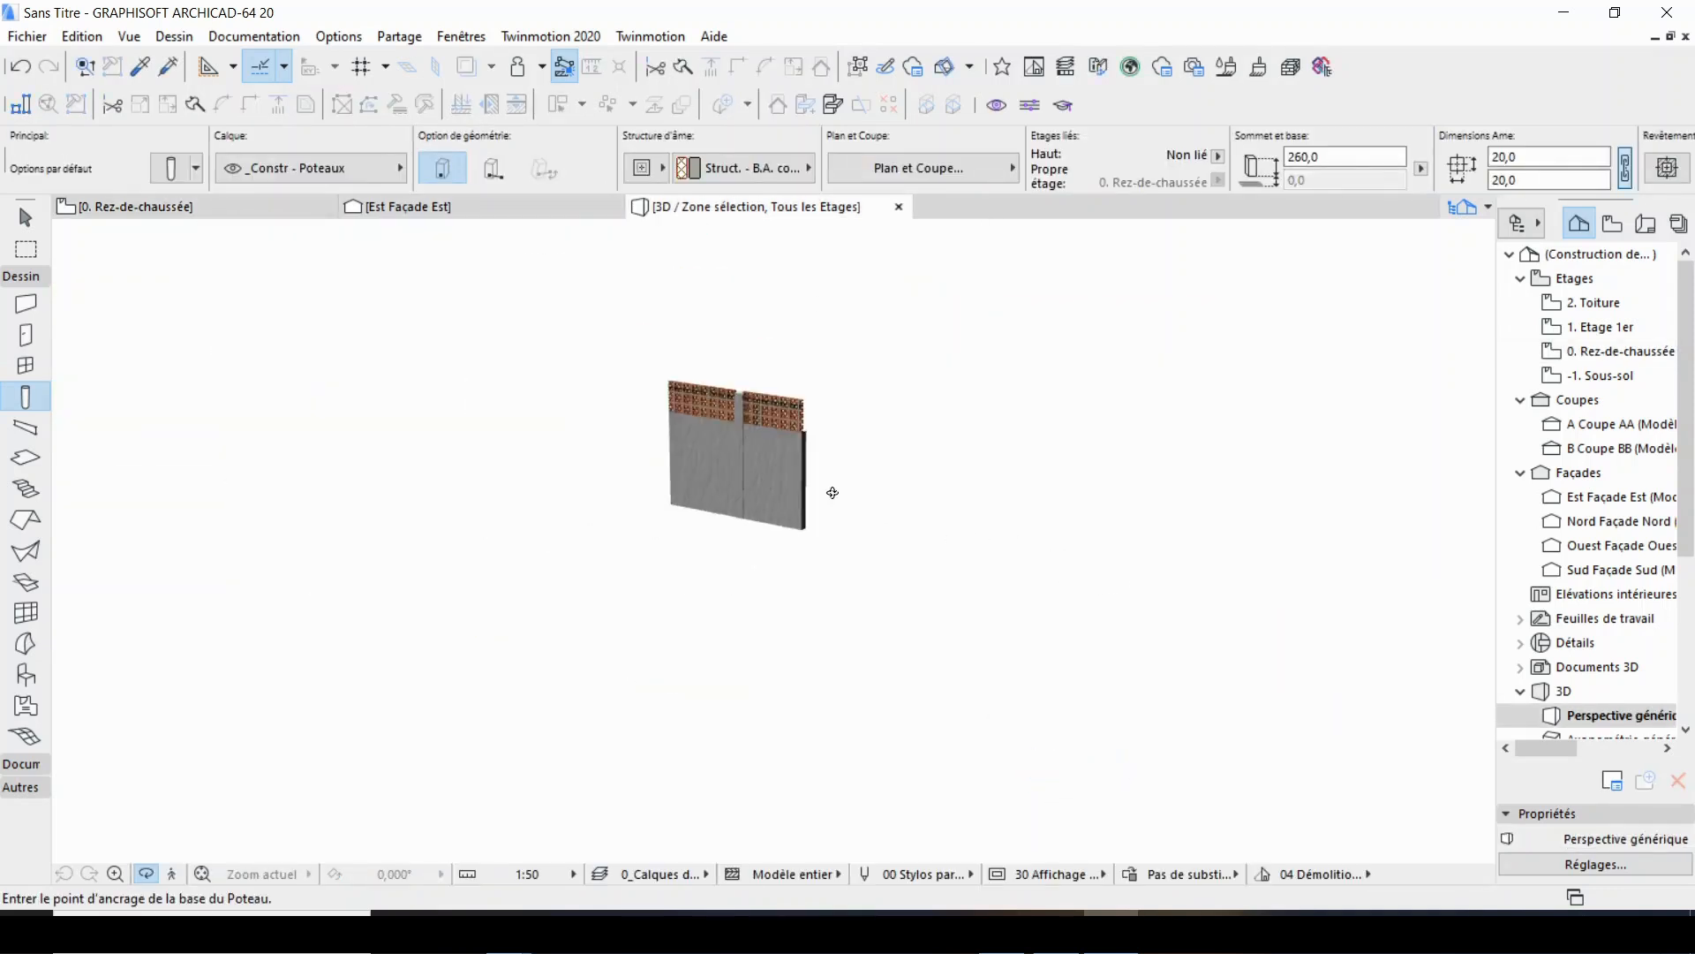
pyautogui.scroll(8, 714, 453)
pyautogui.scroll(-8, 843, 488)
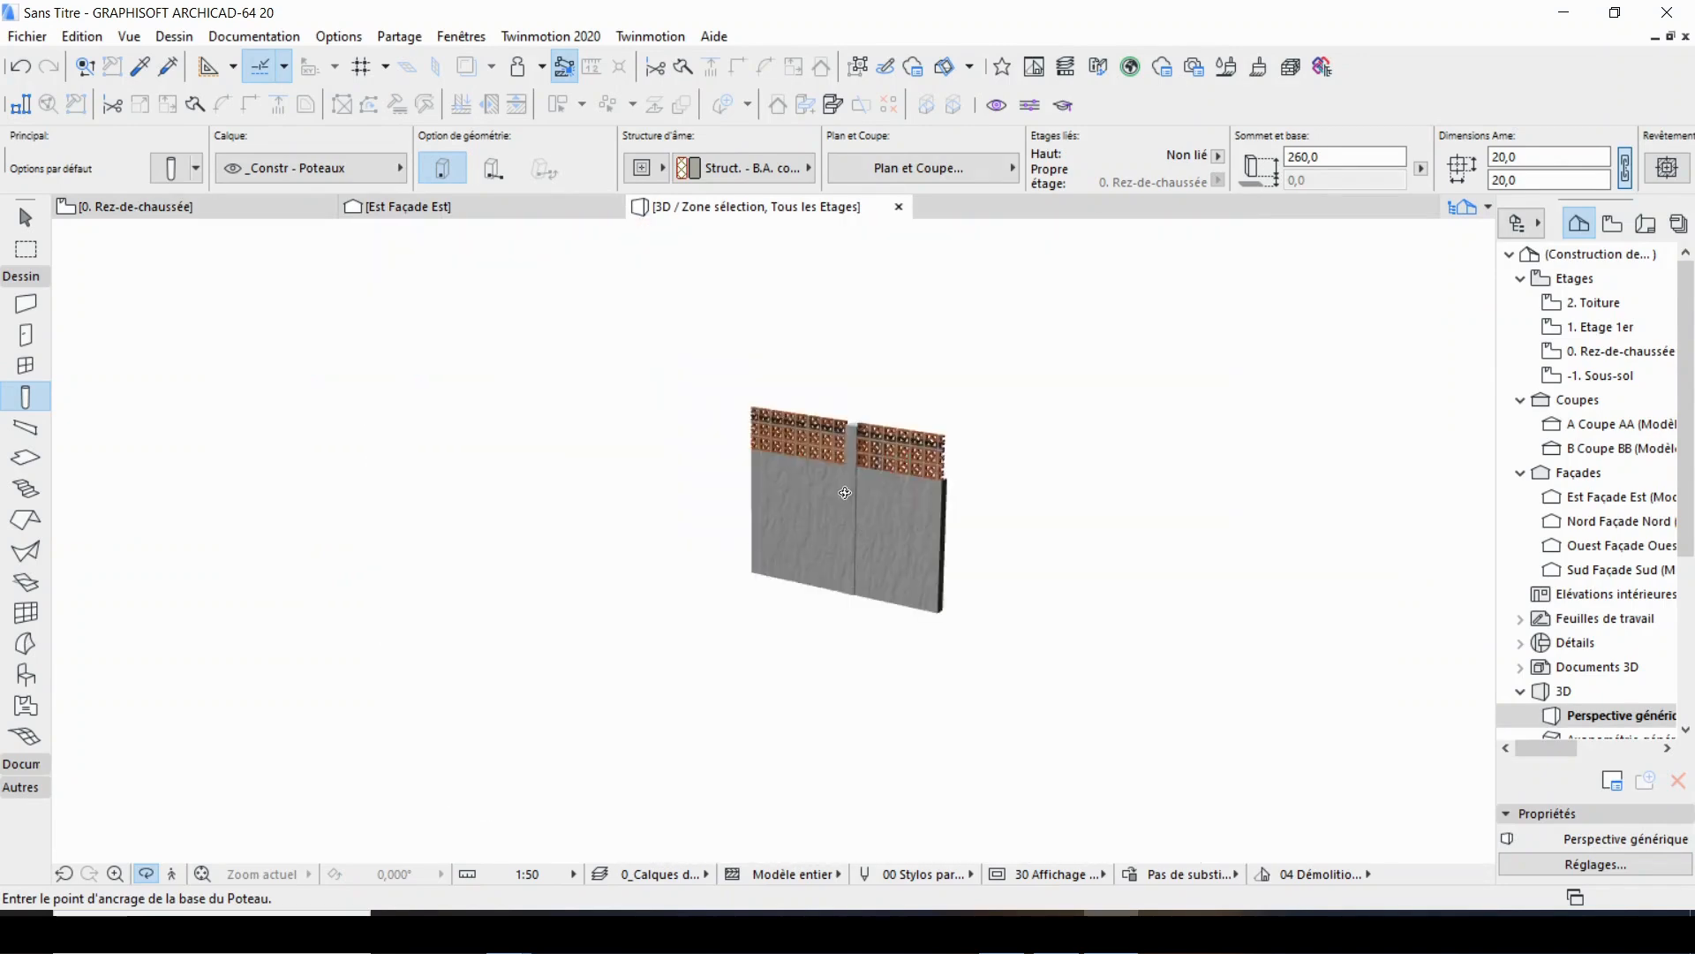
pyautogui.click(128, 211)
pyautogui.press('Escape')
pyautogui.scroll(-2, 952, 512)
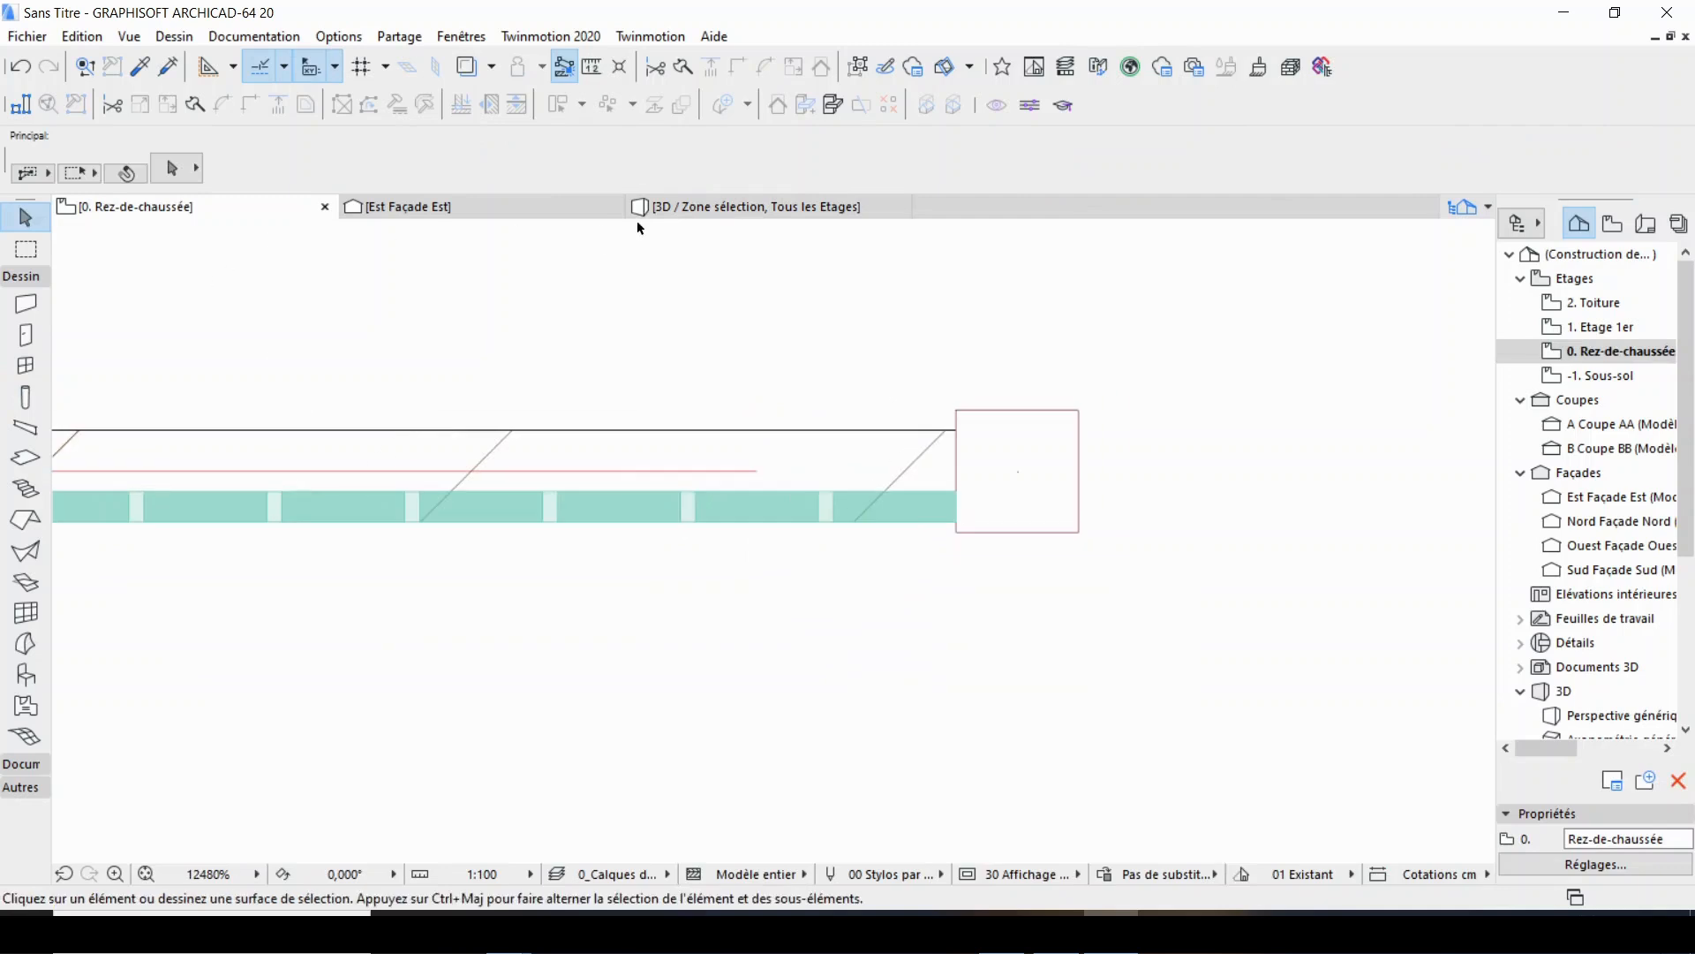
pyautogui.rightClick(553, 294)
pyautogui.press('Escape')
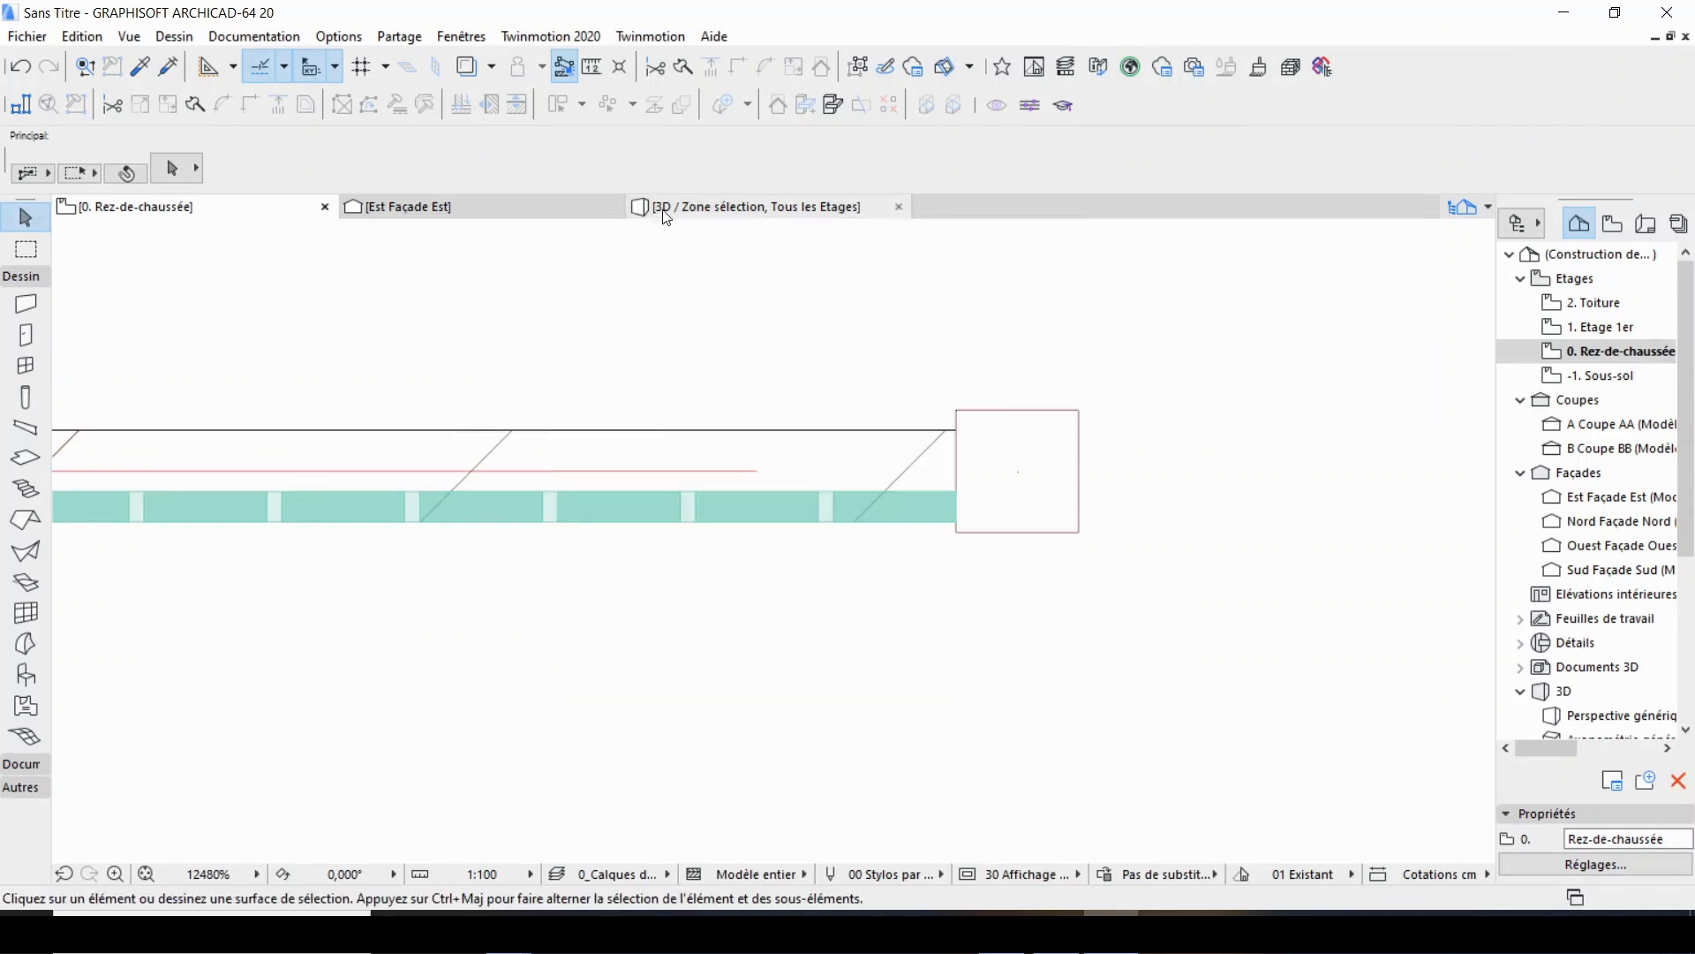
# Display all model elements in 3D and inspect the panels and columns from both sides of the wall.
pyautogui.click(667, 212)
pyautogui.rightClick(982, 374)
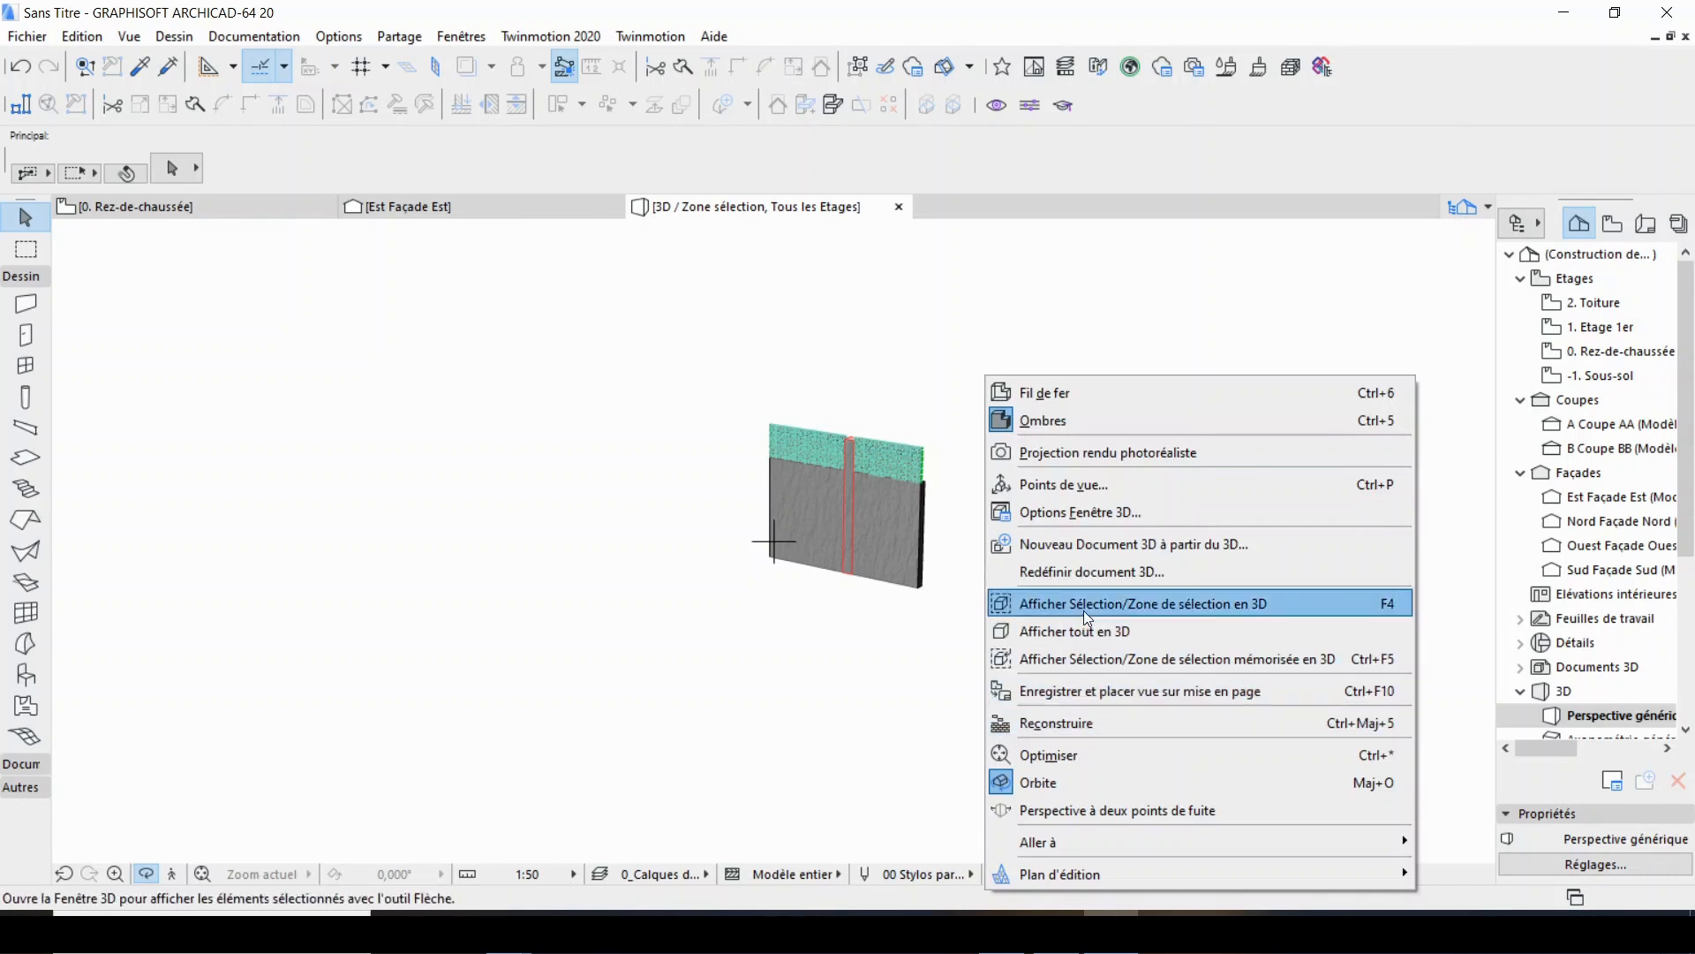
pyautogui.click(1097, 631)
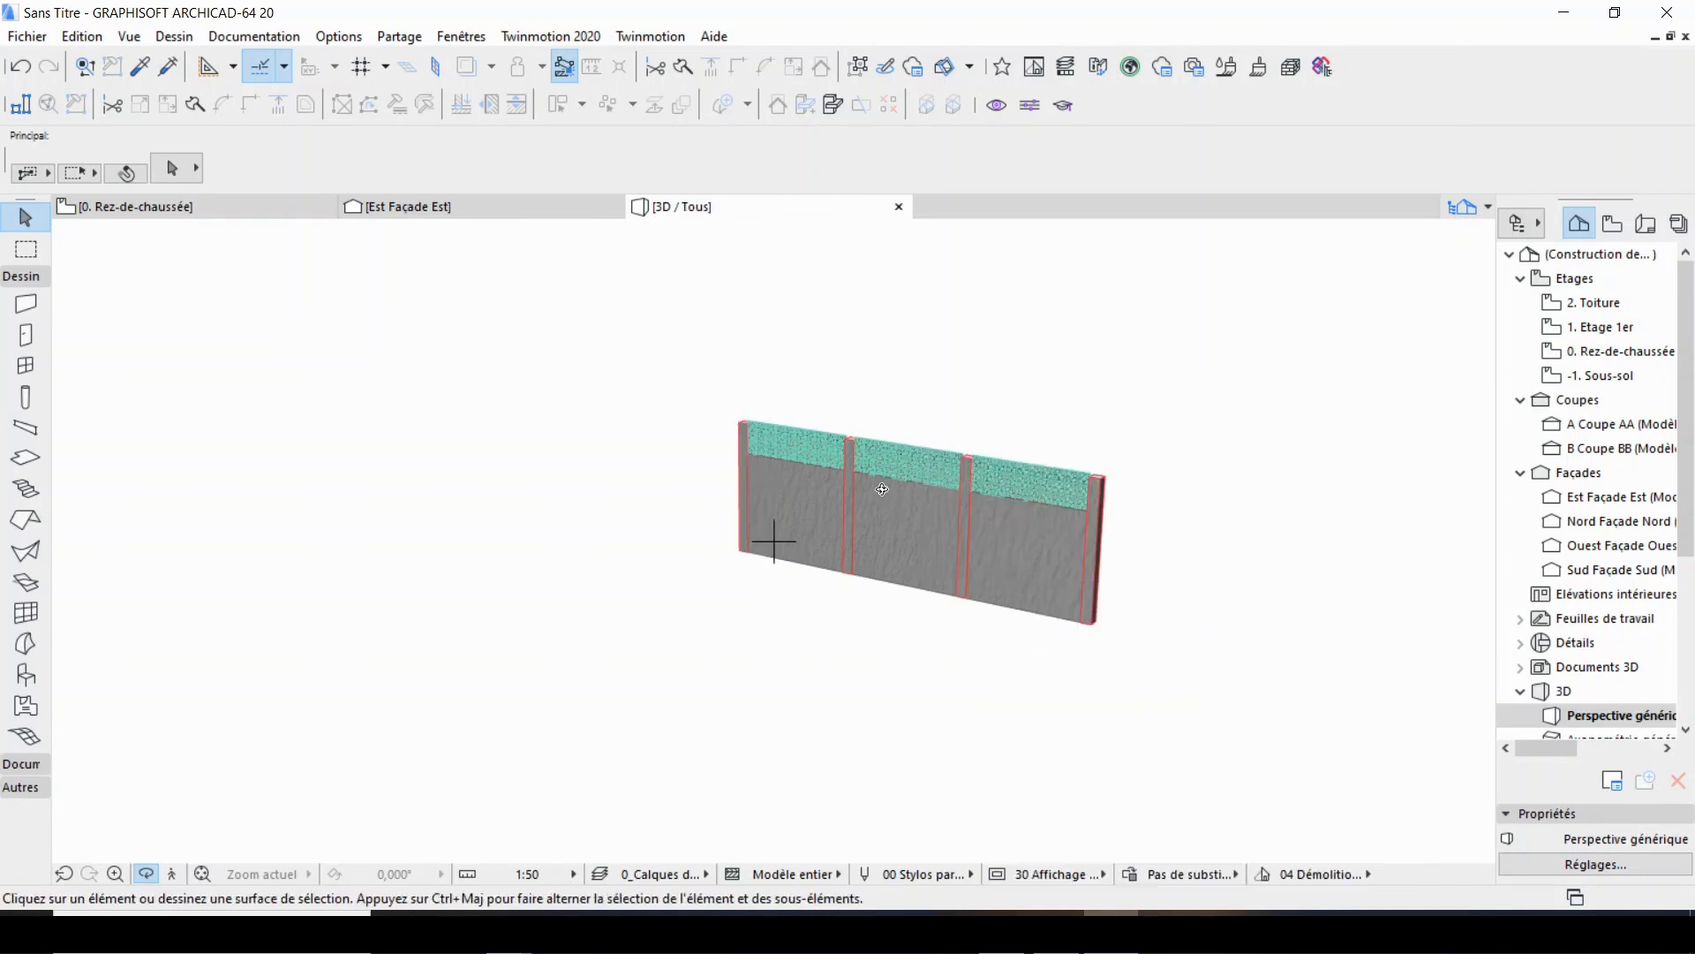
pyautogui.scroll(4, 897, 492)
pyautogui.moveTo(995, 554); pyautogui.dragTo(379, 525)
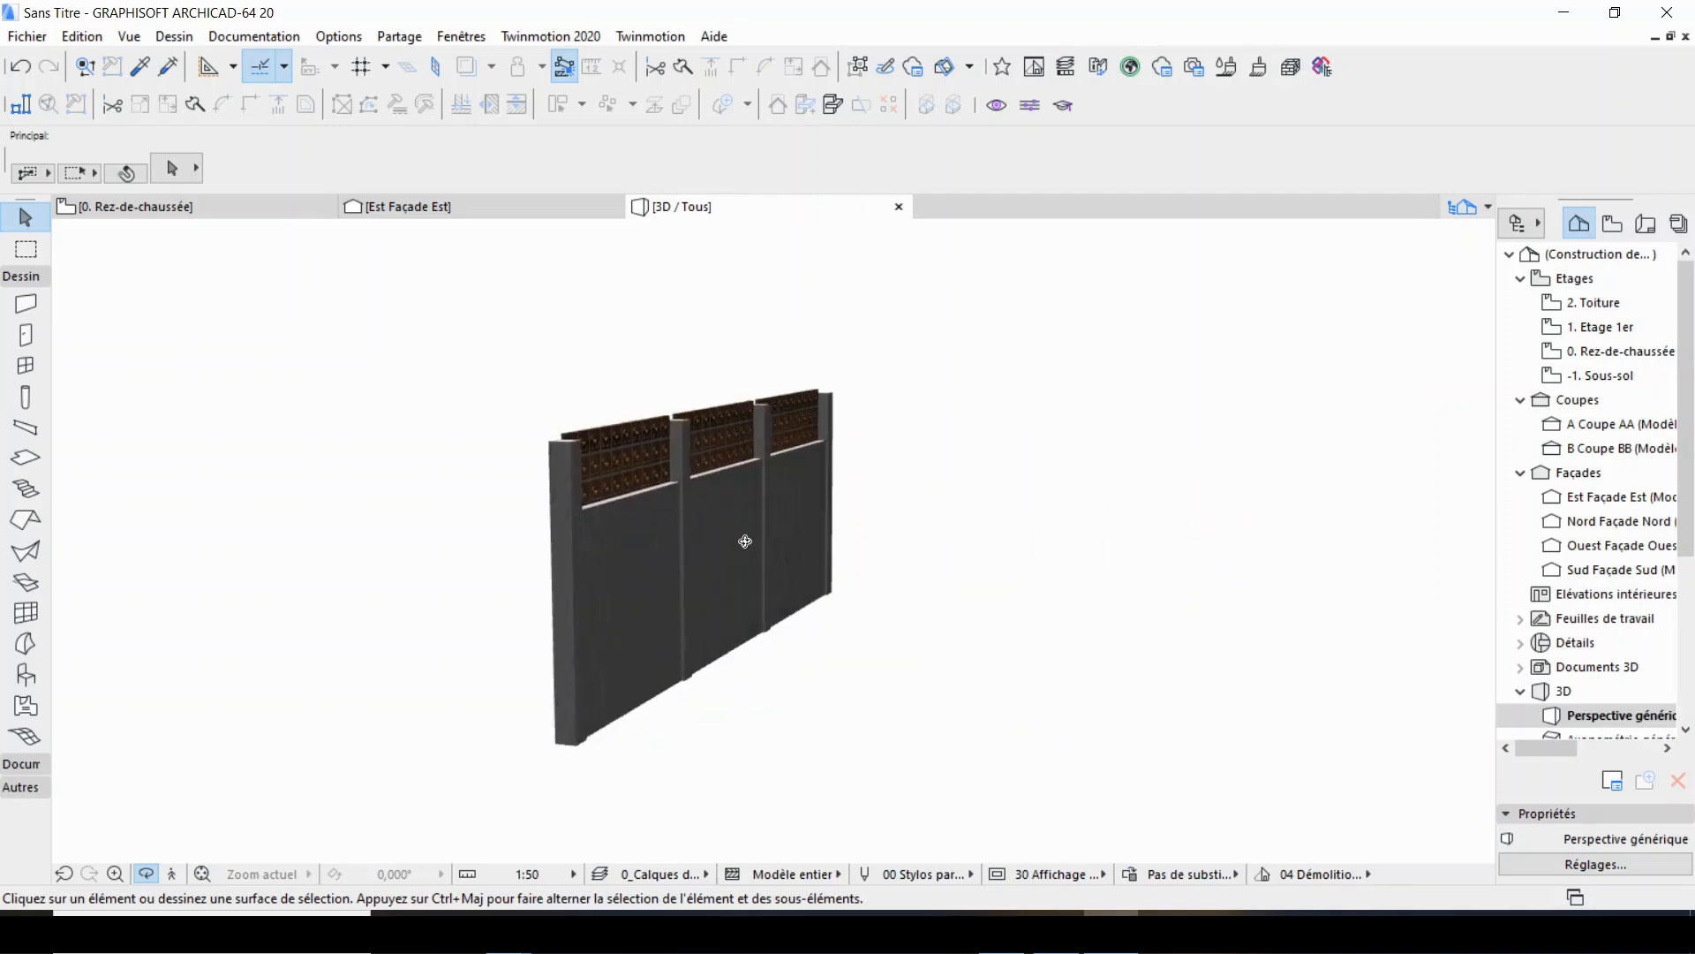
pyautogui.moveTo(745, 542)
pyautogui.mouseDown()
pyautogui.moveTo(421, 532)
pyautogui.moveTo(500, 480)
pyautogui.moveTo(304, 516)
pyautogui.moveTo(329, 548)
pyautogui.moveTo(654, 538)
pyautogui.moveTo(946, 486)
pyautogui.moveTo(1086, 496)
pyautogui.moveTo(810, 503)
pyautogui.moveTo(721, 559)
pyautogui.mouseUp()
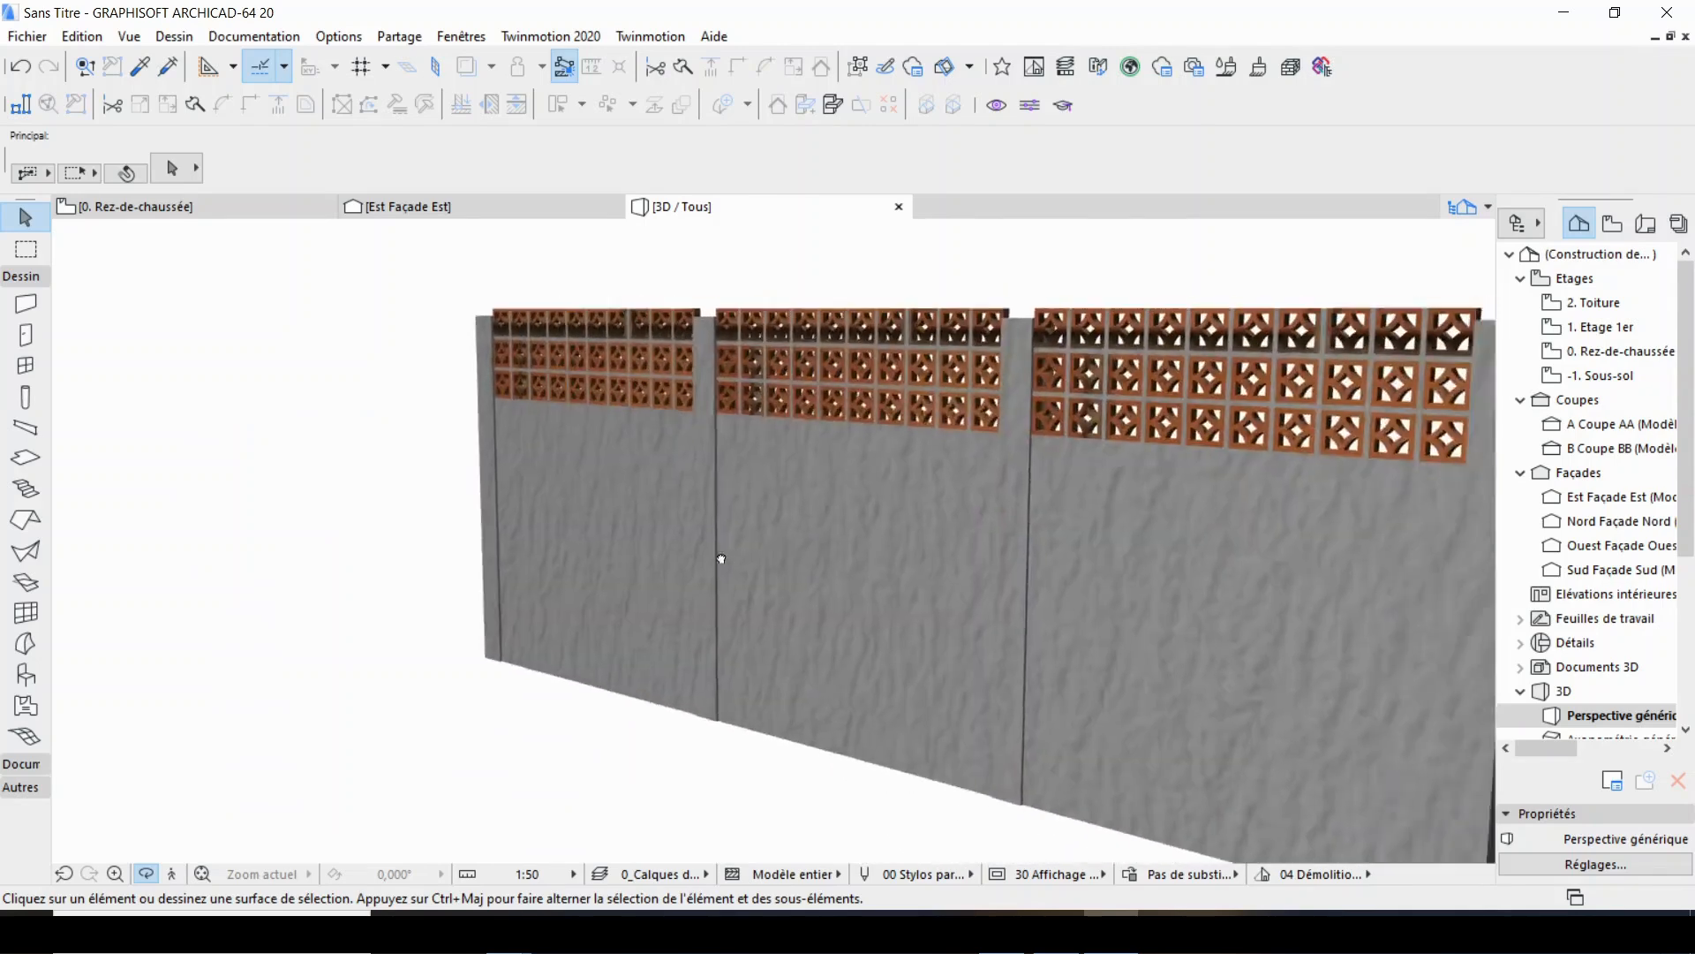
pyautogui.keyDown('shift'); pyautogui.moveTo(721, 559); pyautogui.dragTo(689, 524, button='middle'); pyautogui.keyUp('shift')
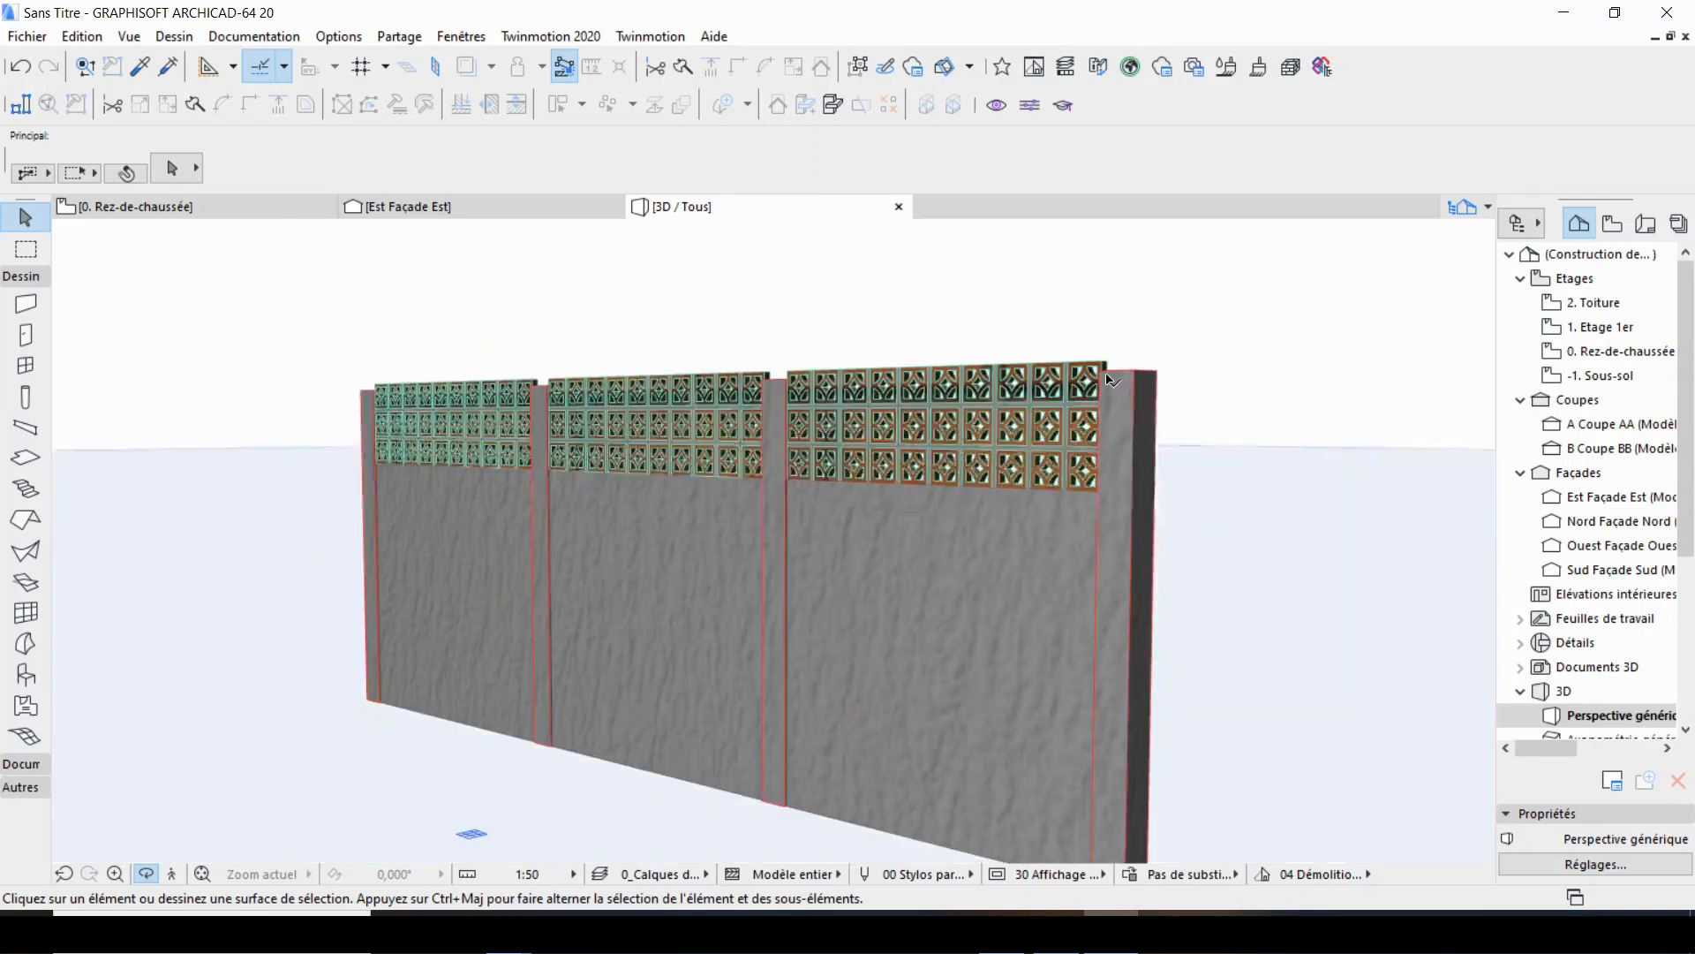
# Select all four columns in 3D and set their top height to 265 cm.
pyautogui.click(1114, 384)
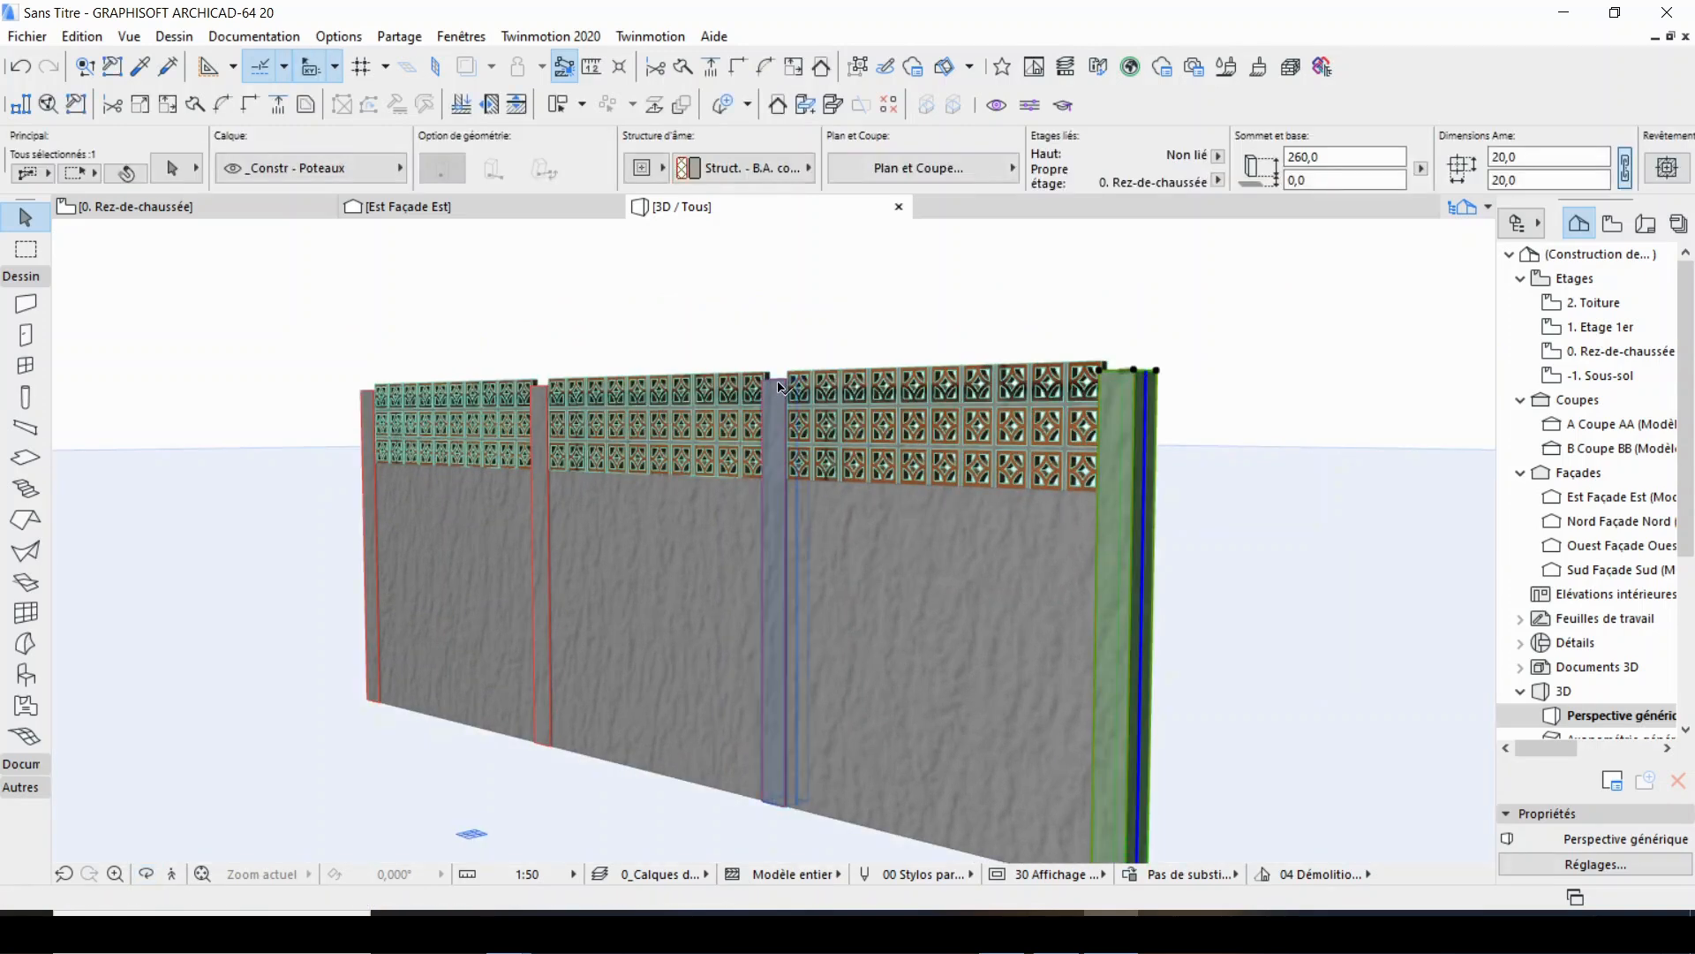
pyautogui.keyDown('shift'); pyautogui.click(780, 387); pyautogui.keyUp('shift')
pyautogui.keyDown('shift'); pyautogui.click(545, 392); pyautogui.keyUp('shift')
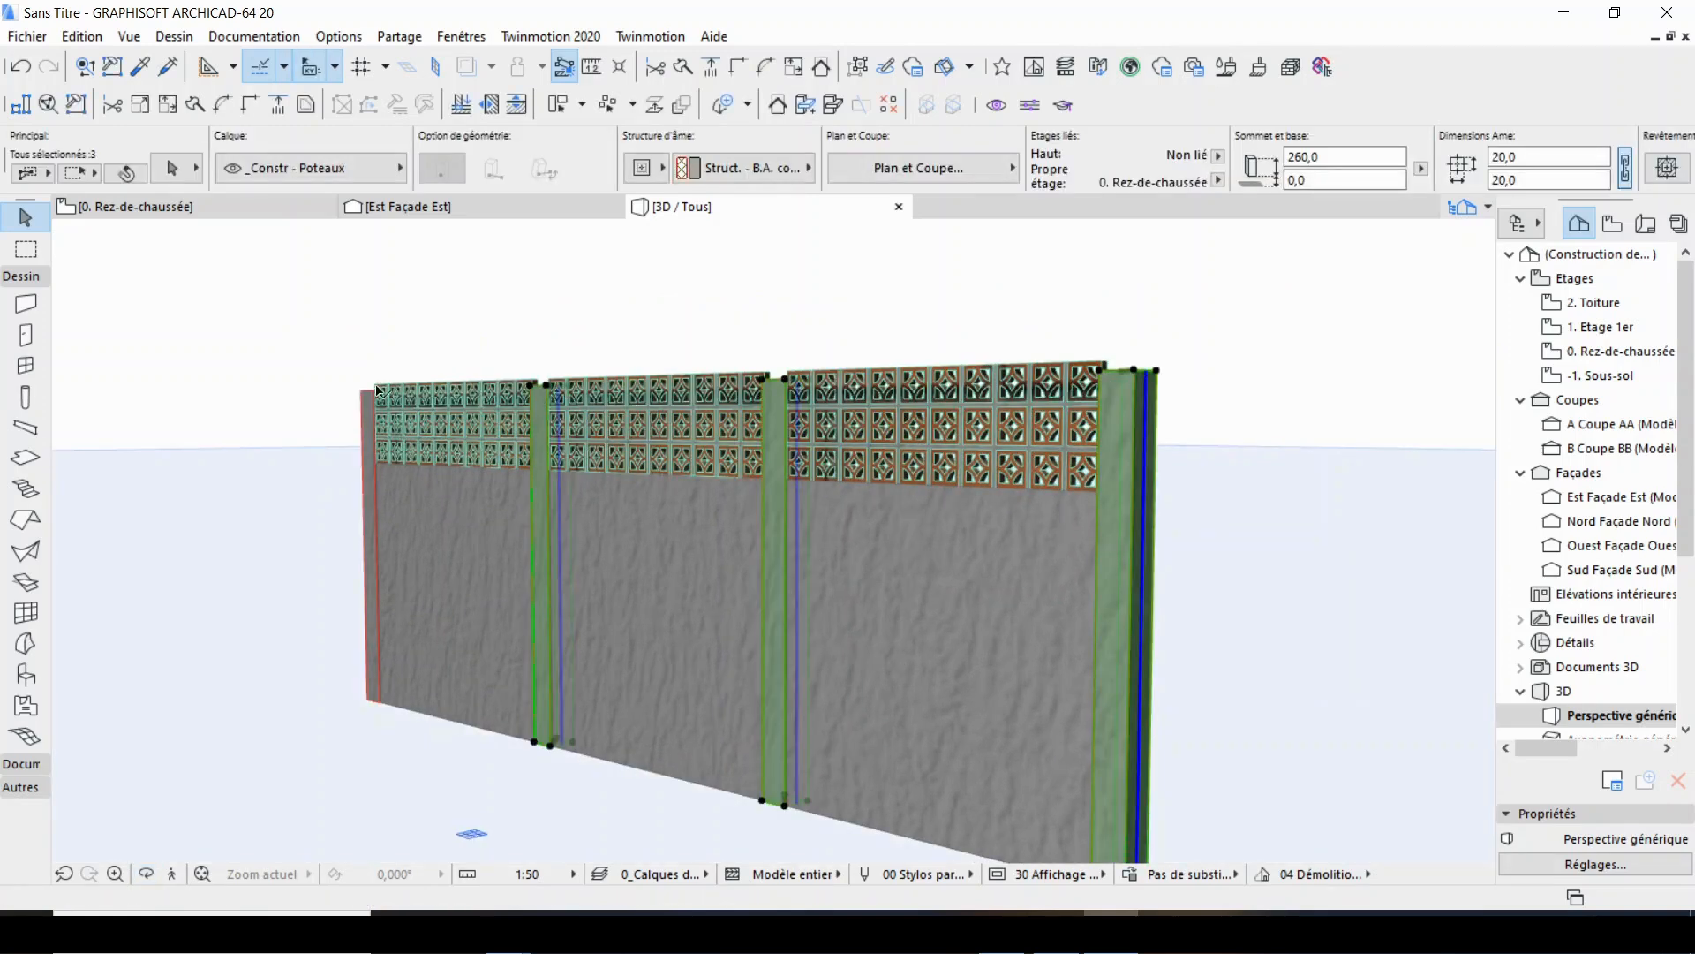
pyautogui.keyDown('shift'); pyautogui.click(380, 393); pyautogui.keyUp('shift')
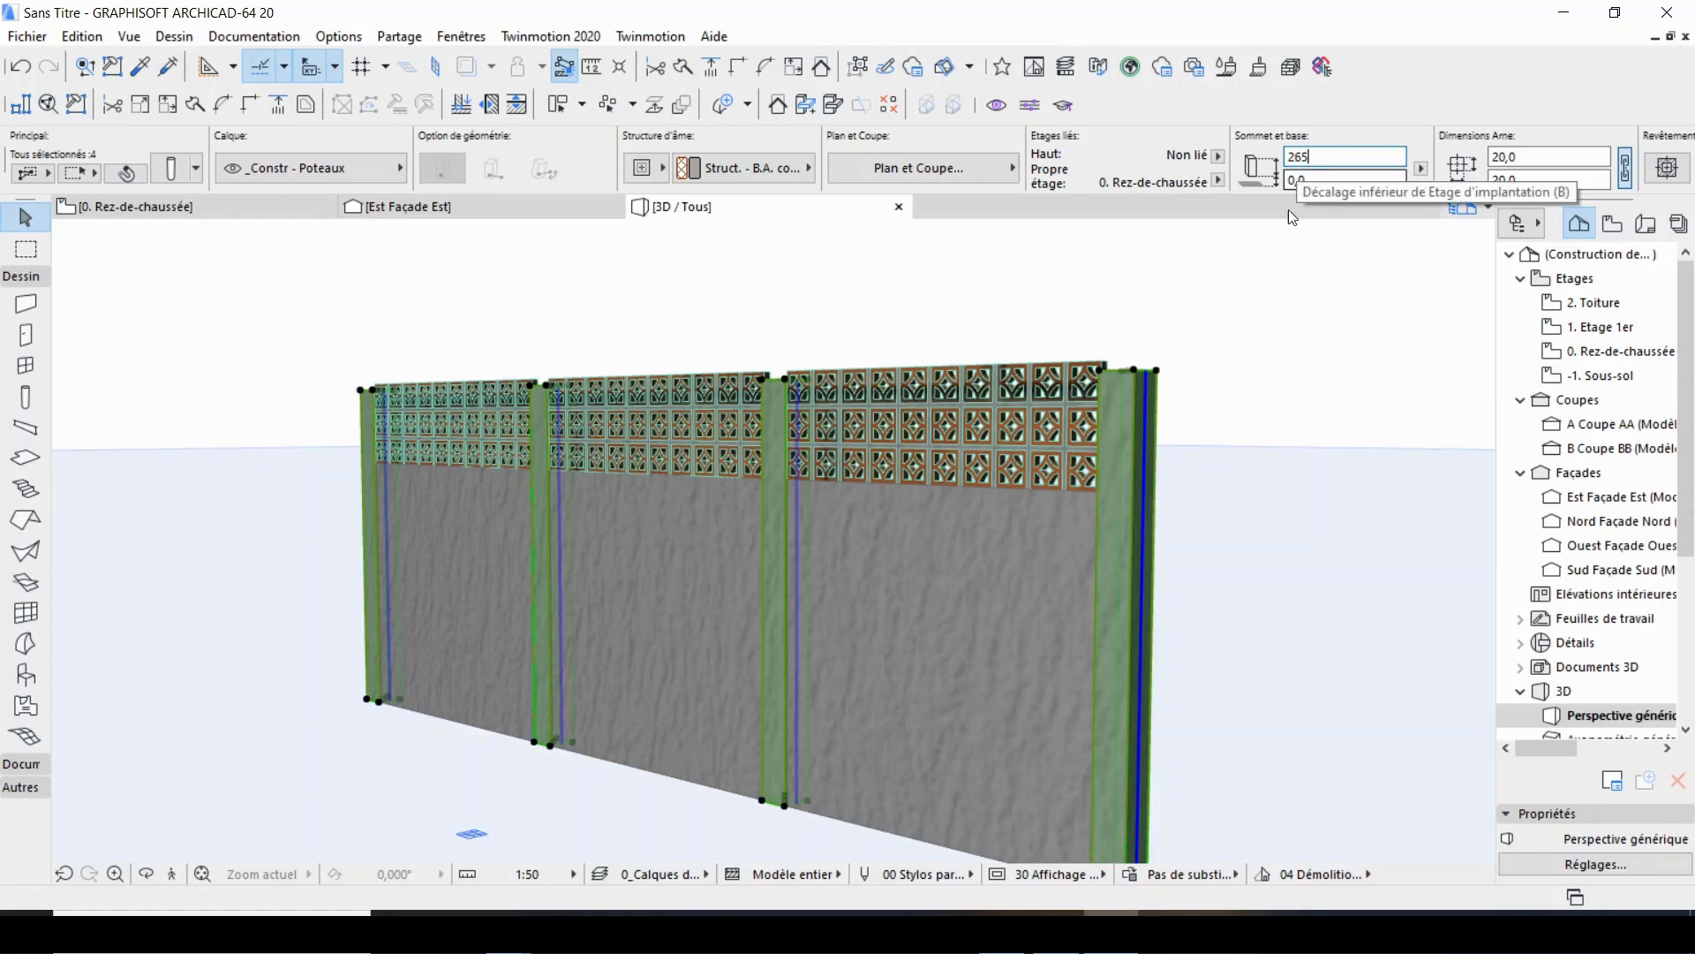
pyautogui.press('Return')
pyautogui.press('Escape')
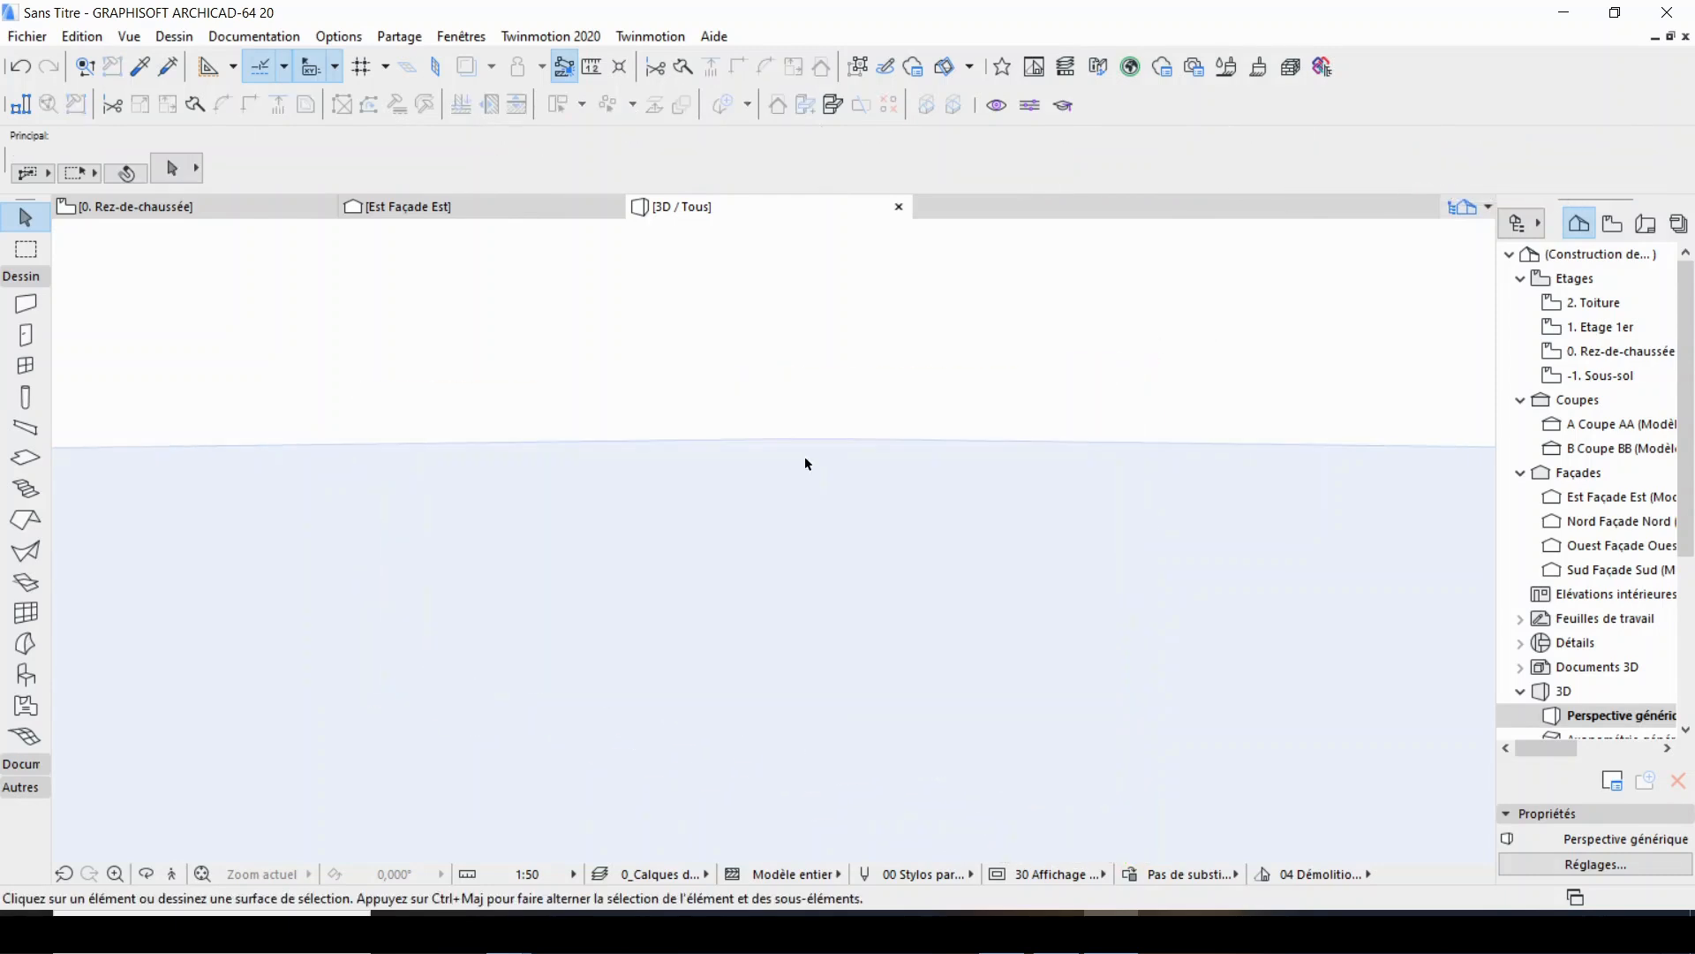
# Select all four columns in 3D and override their surface with Enduit - Rouge nature.
pyautogui.click(805, 565)
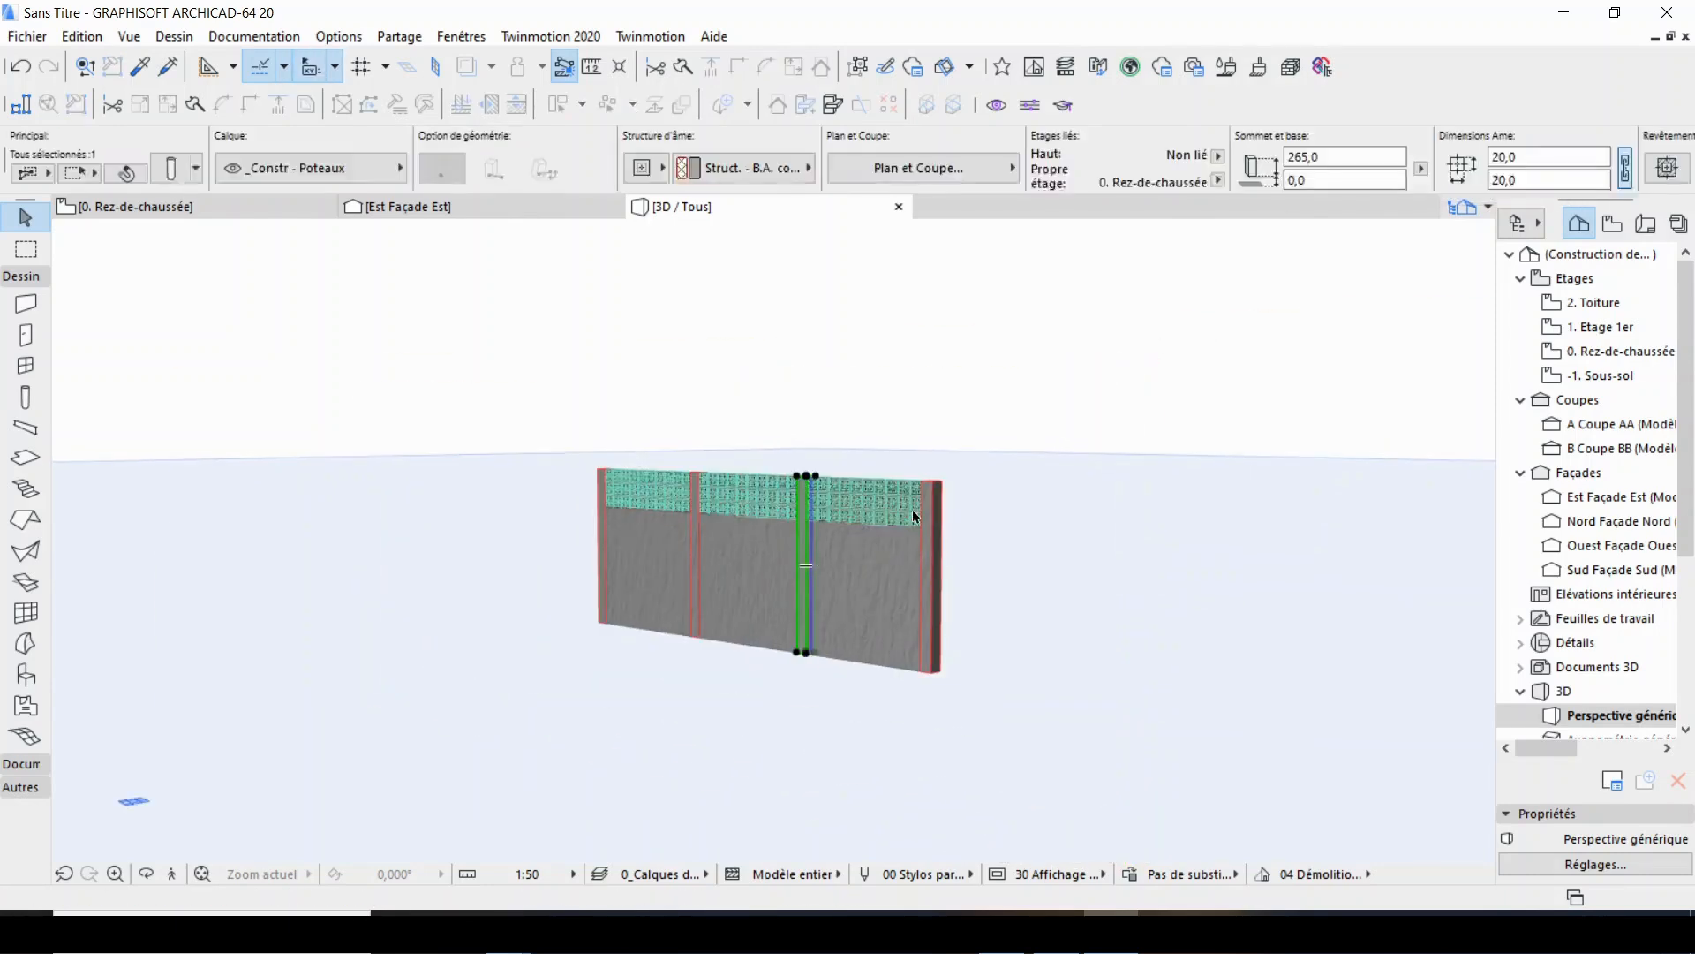
pyautogui.keyDown('shift'); pyautogui.click(942, 483); pyautogui.keyUp('shift')
pyautogui.scroll(4, 732, 548)
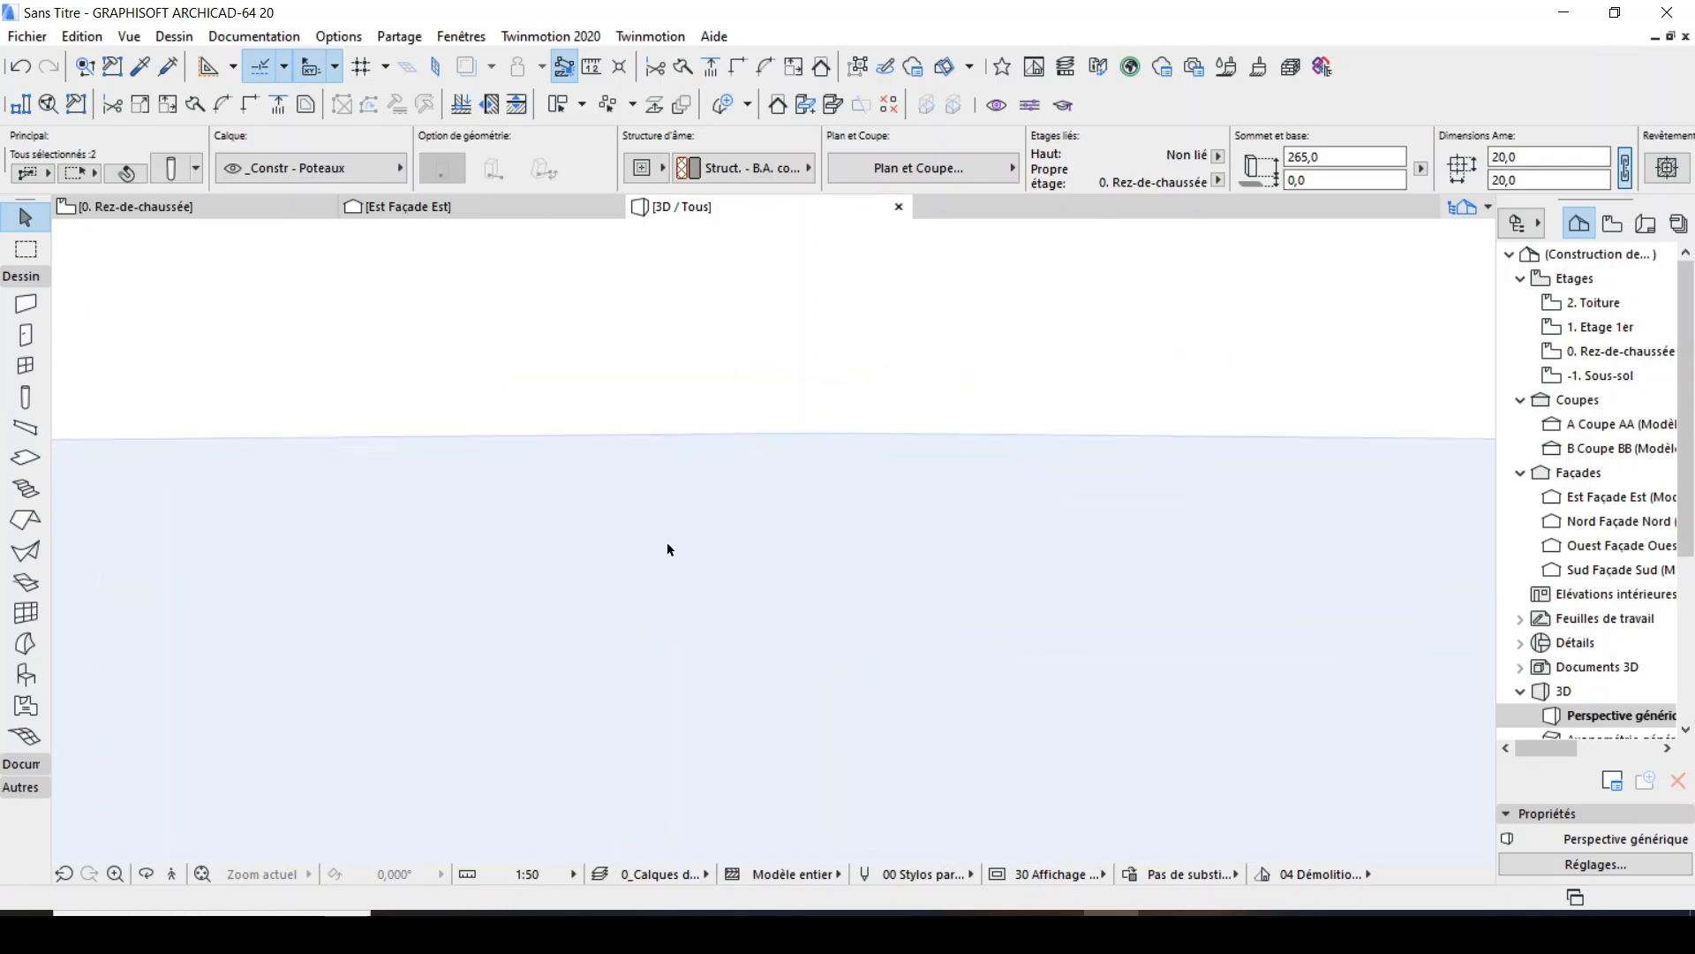
pyautogui.keyDown('shift'); pyautogui.click(598, 548); pyautogui.keyUp('shift')
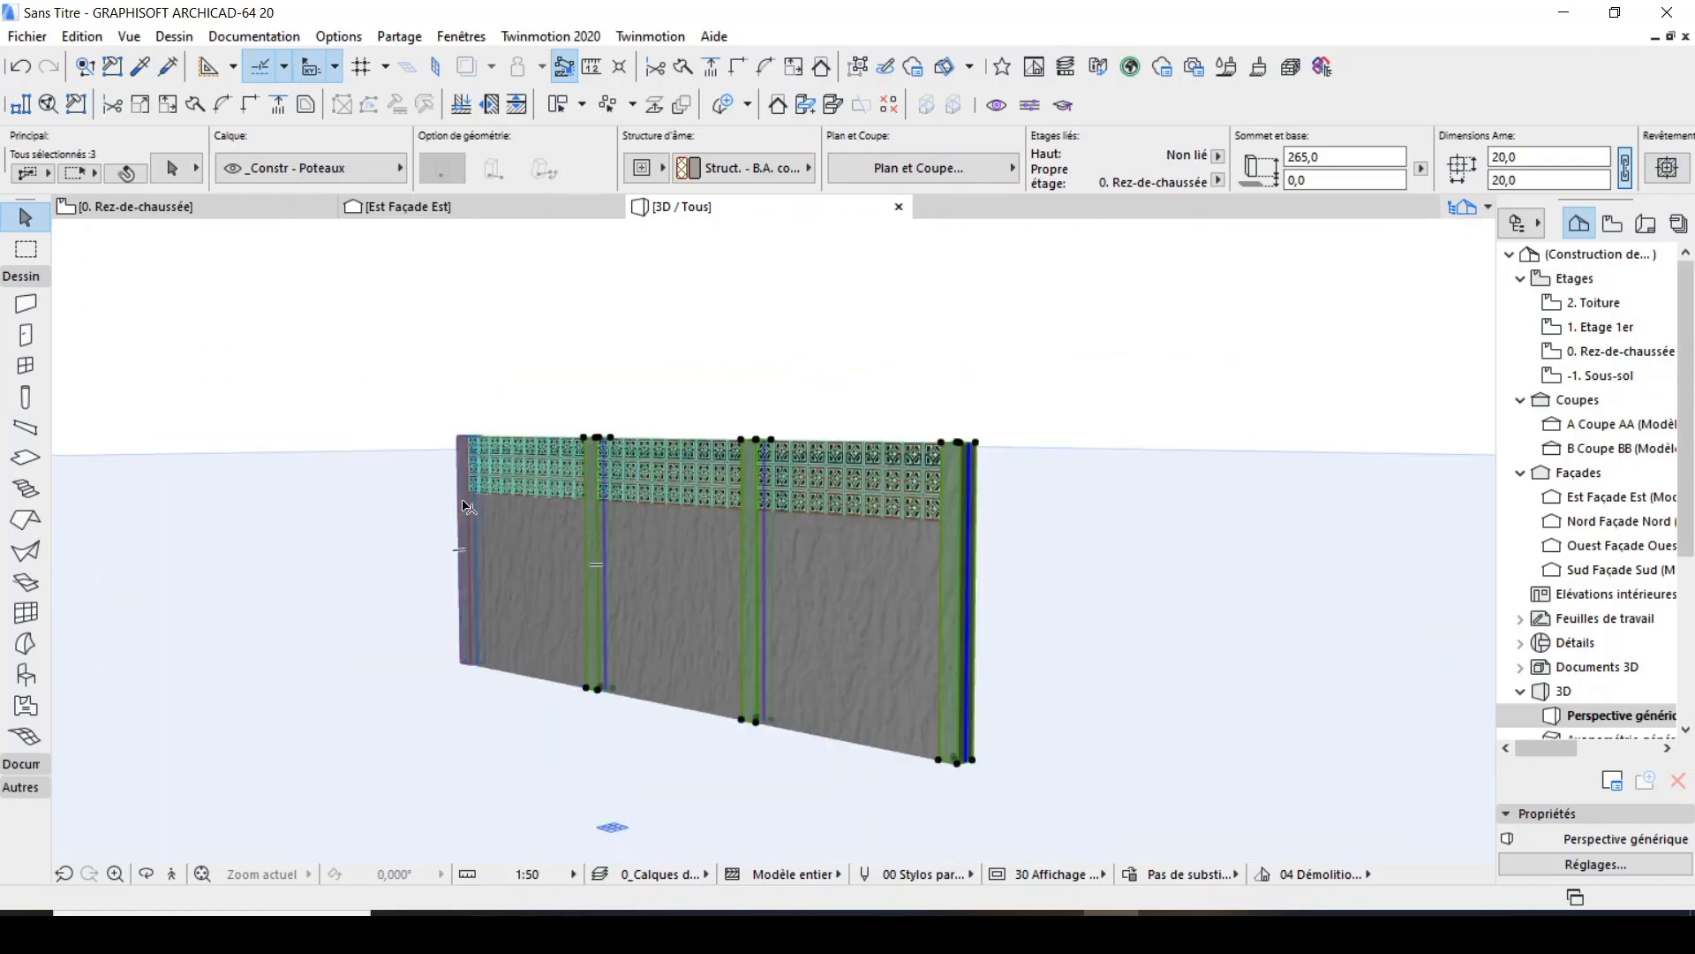
pyautogui.keyDown('shift'); pyautogui.click(468, 506); pyautogui.keyUp('shift')
pyautogui.click(175, 172)
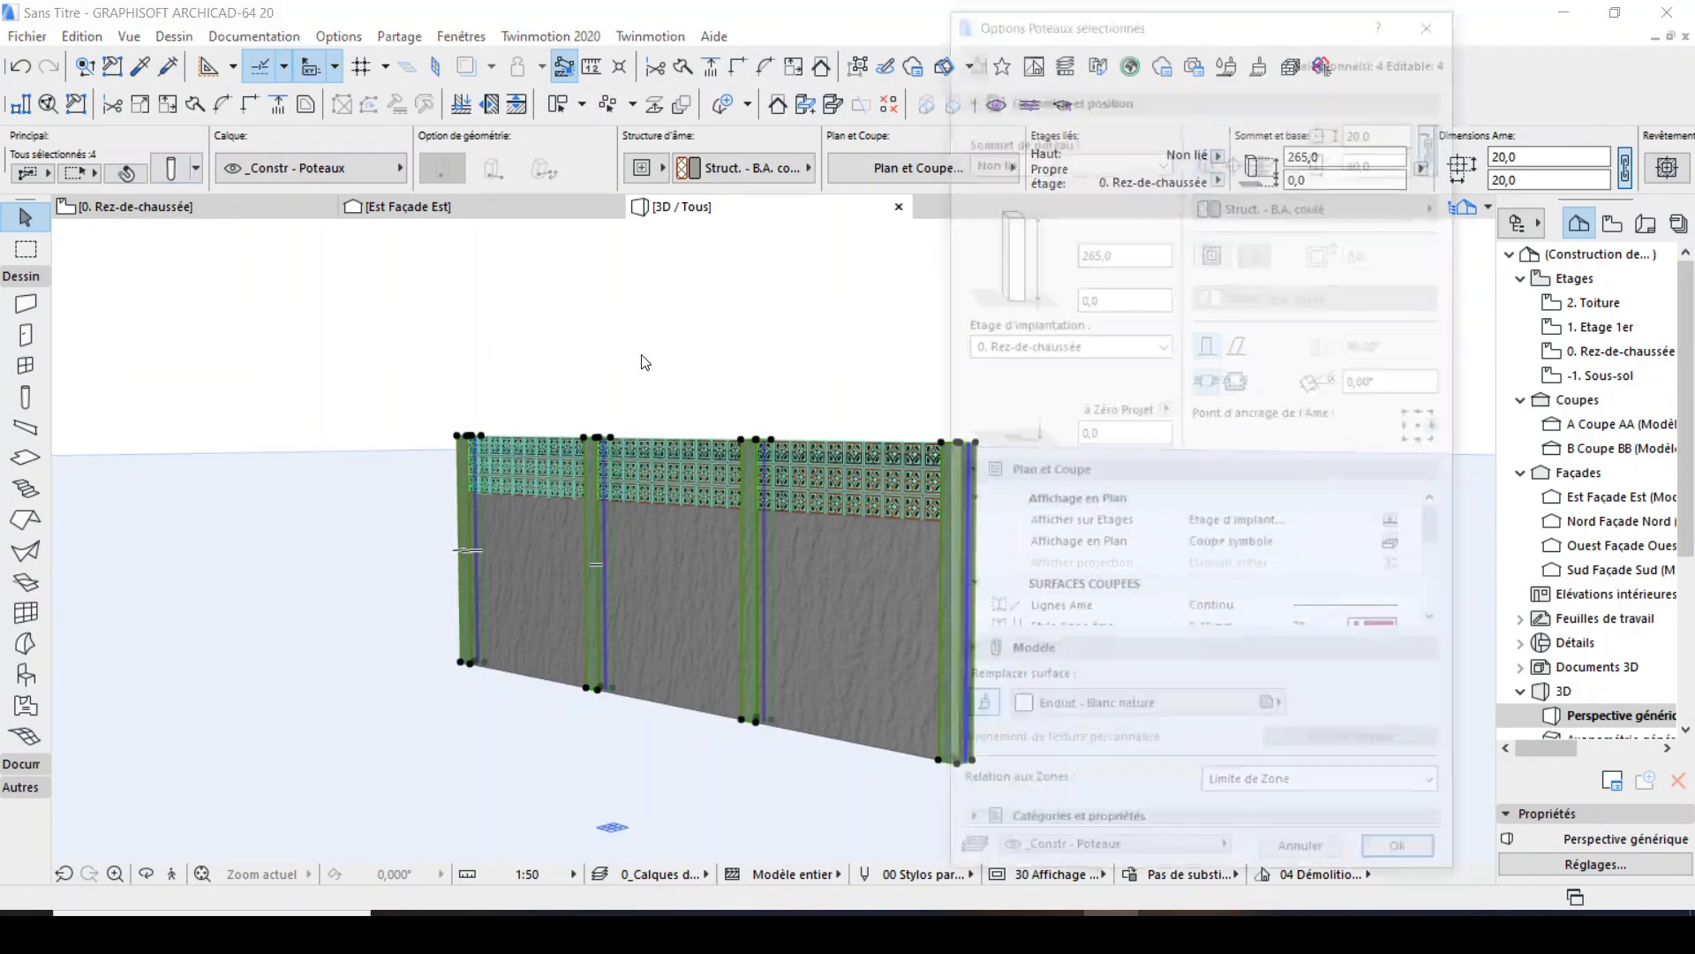
pyautogui.click(1091, 722)
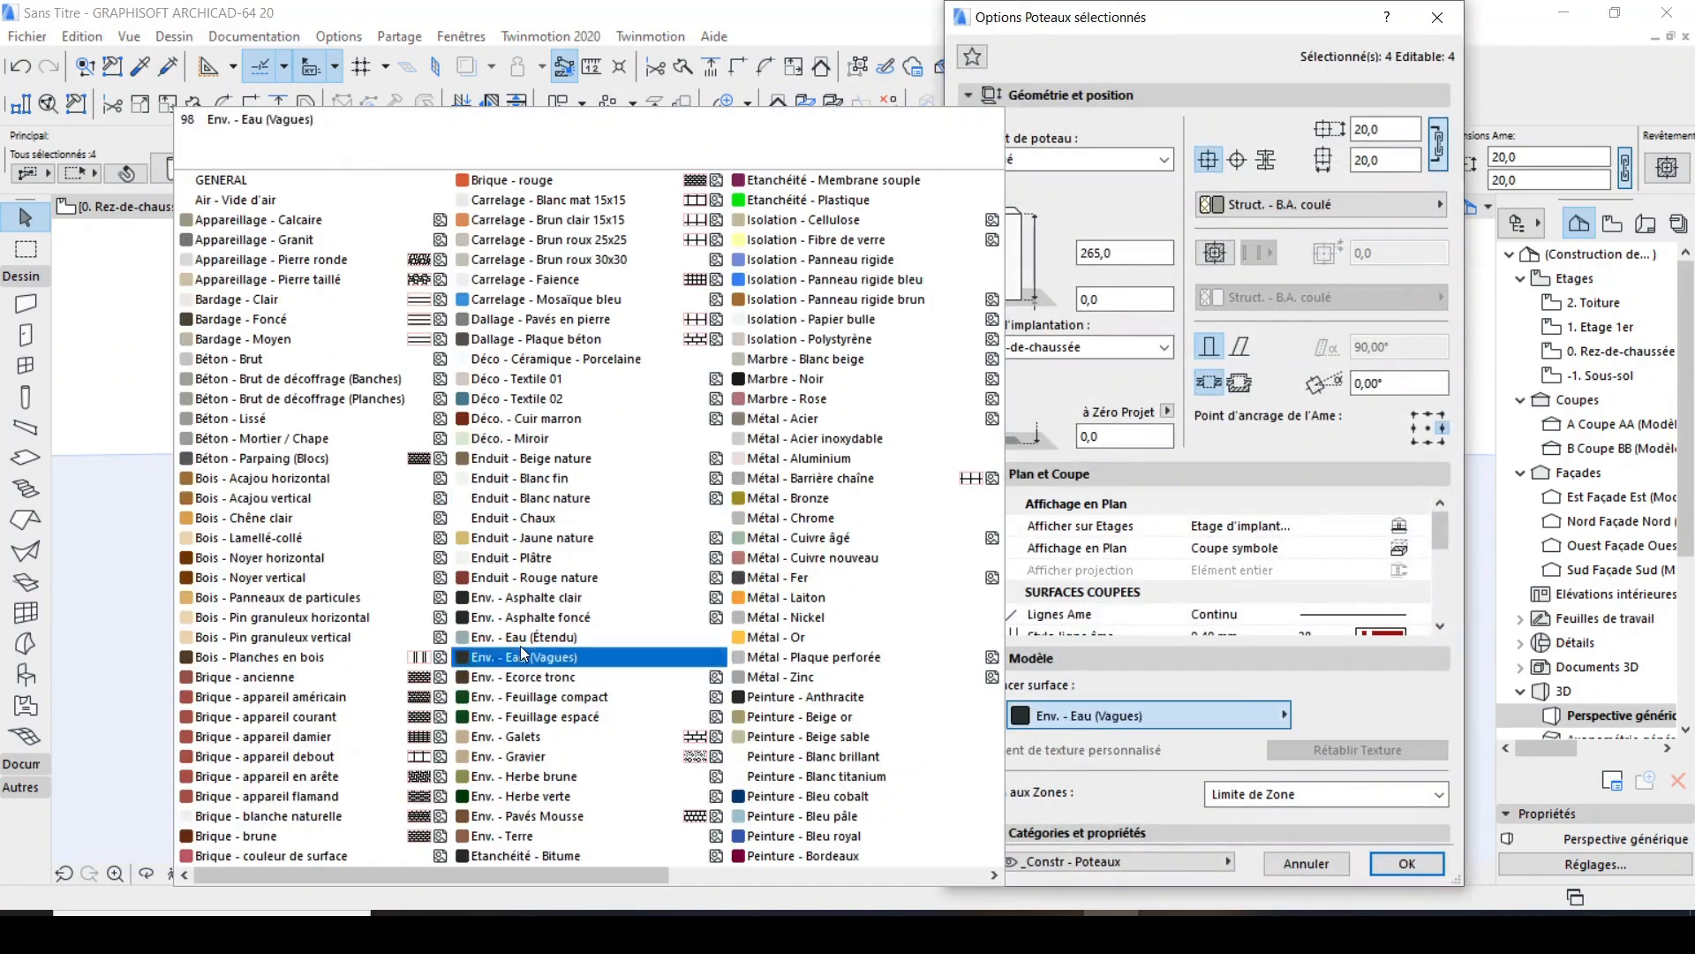
pyautogui.click(550, 588)
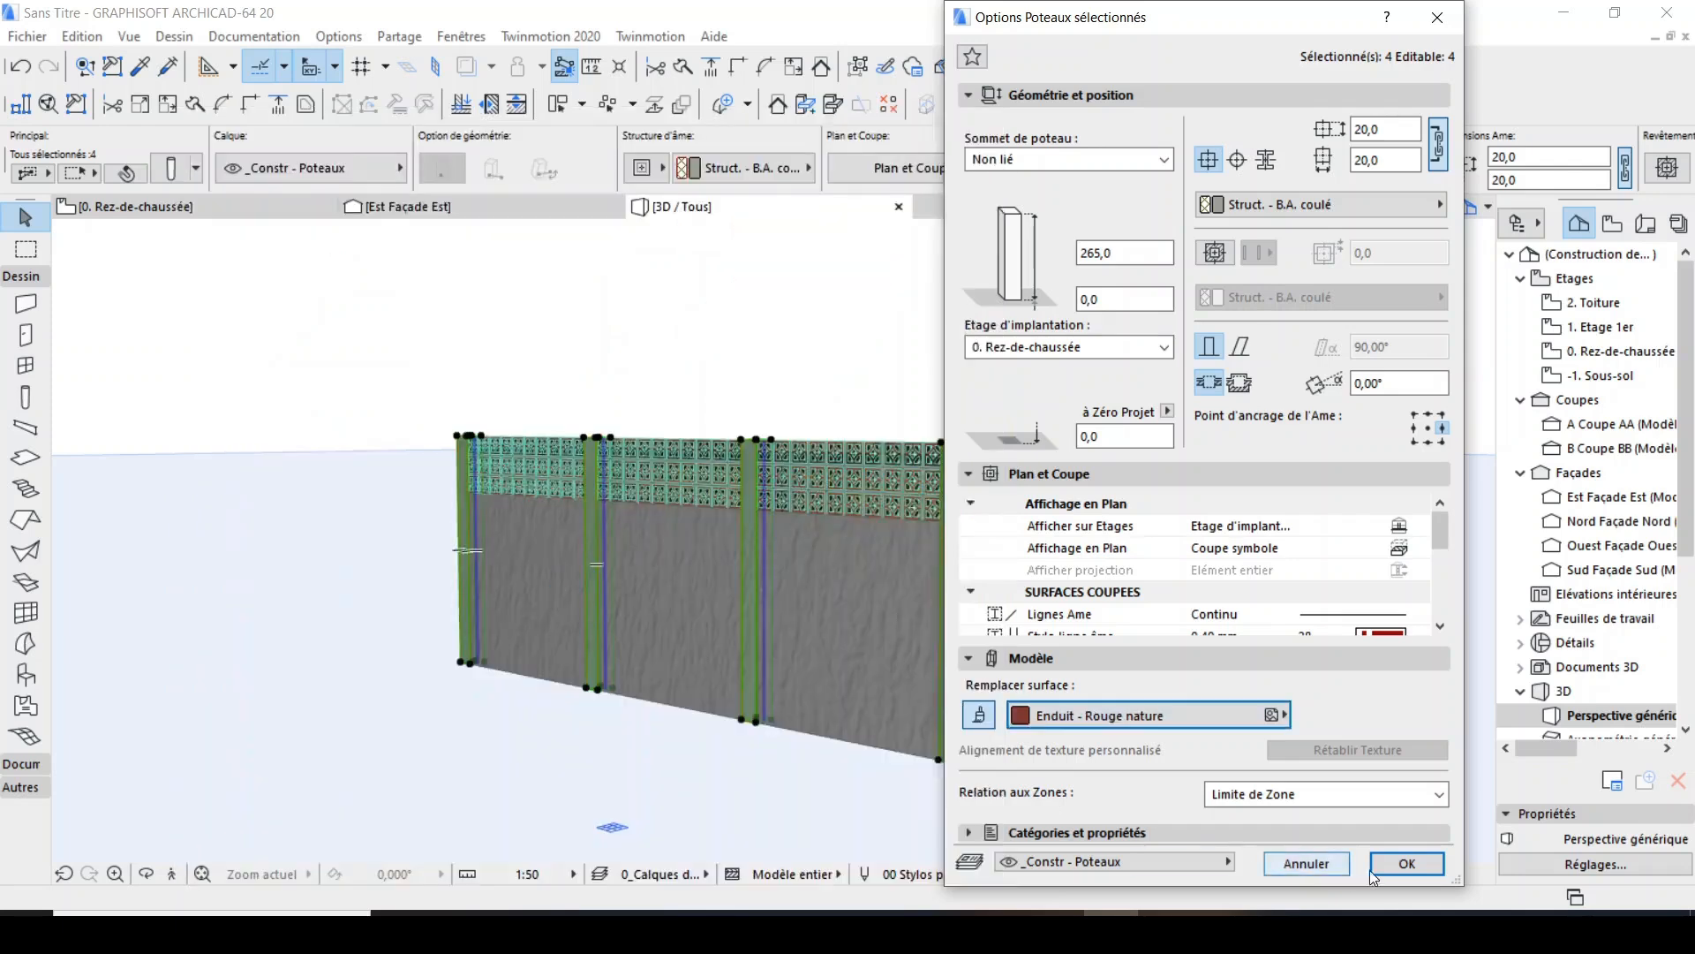
pyautogui.click(1407, 863)
pyautogui.click(759, 395)
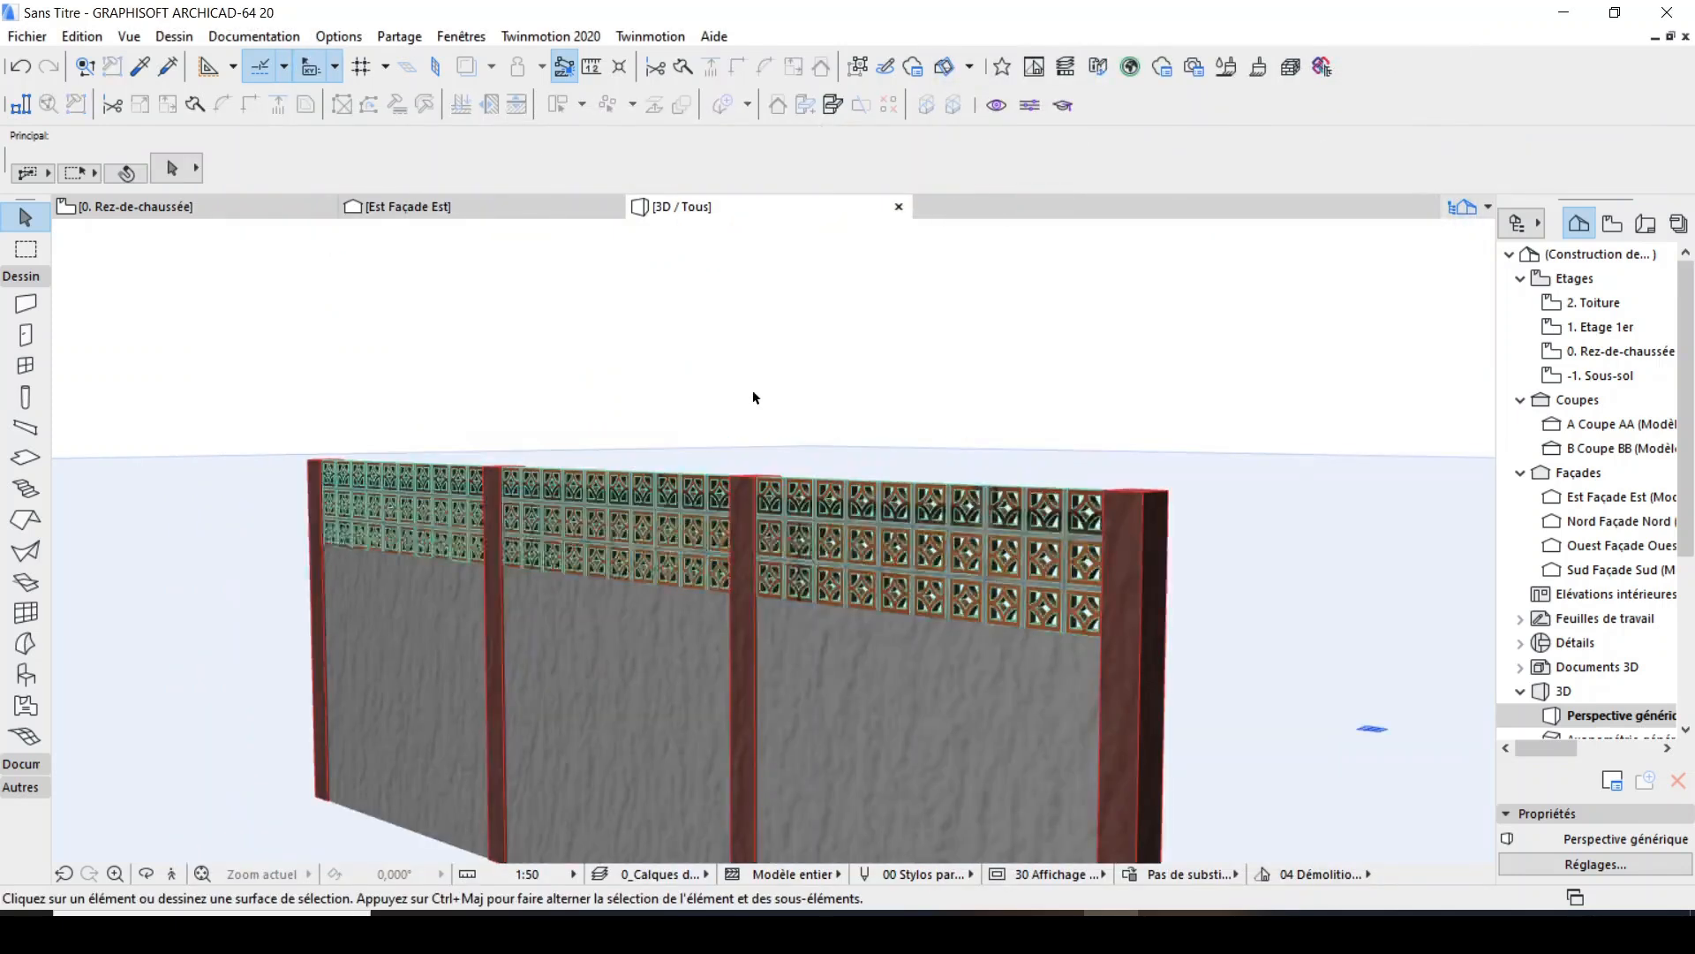
# Return to the ground floor plan and override all five default beam surfaces with linked Enduit - Rouge nature.
pyautogui.press('F2')
pyautogui.scroll(-8, 750, 574)
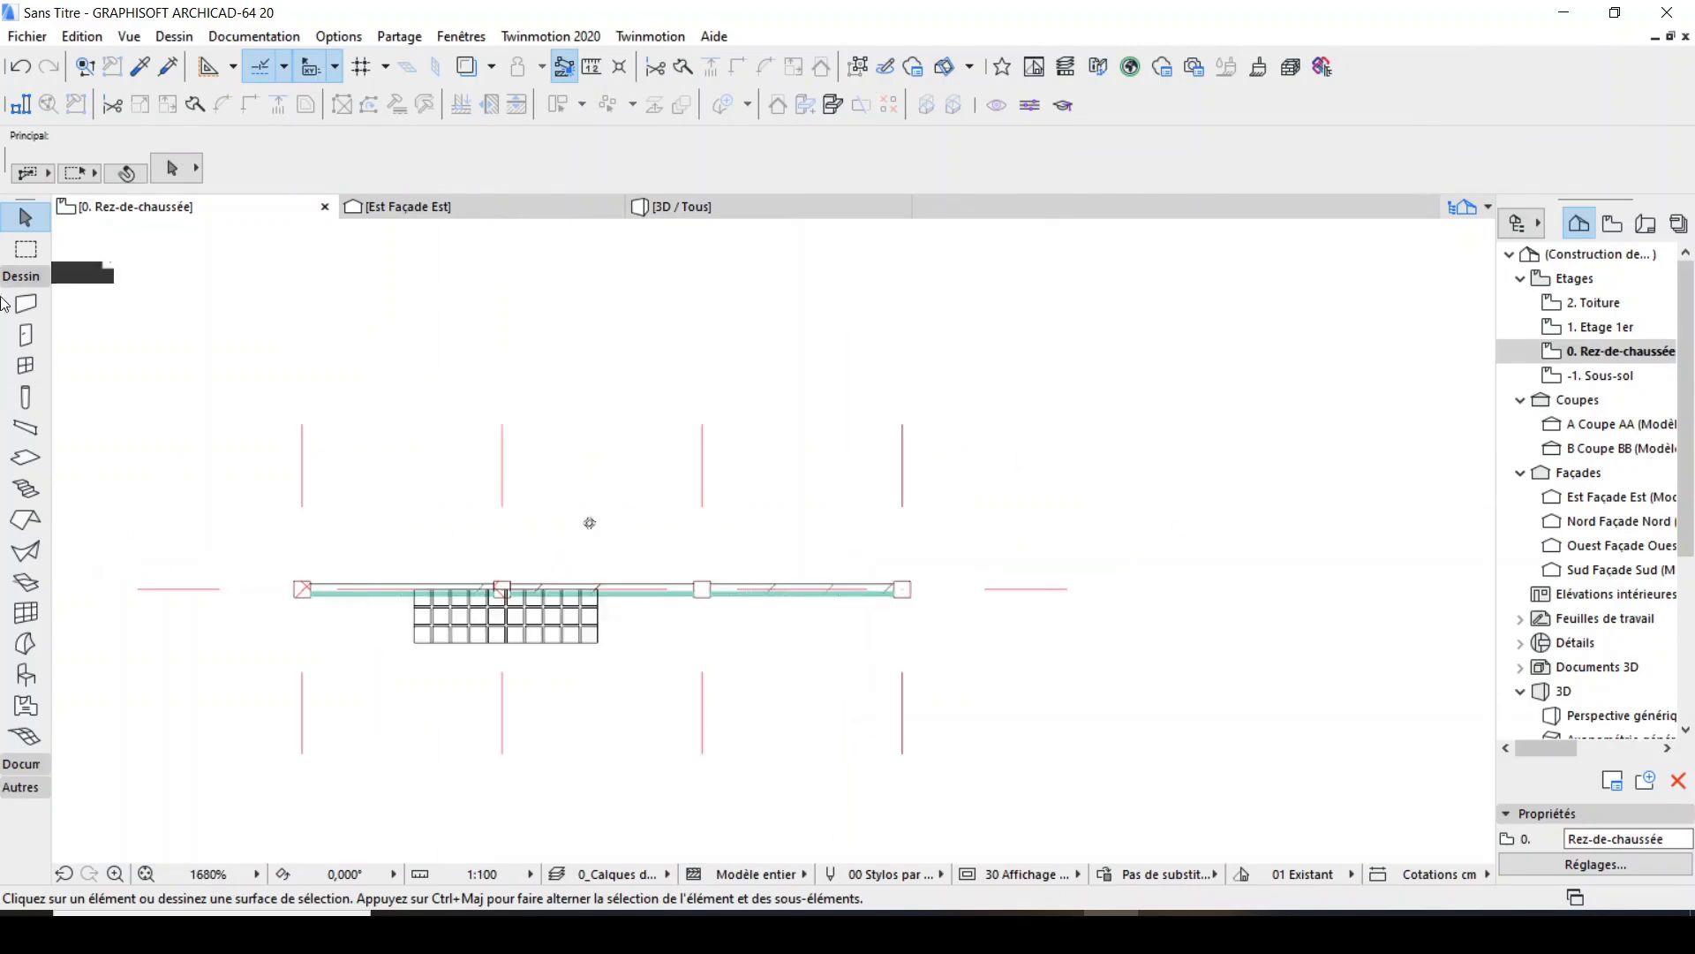
pyautogui.click(25, 426)
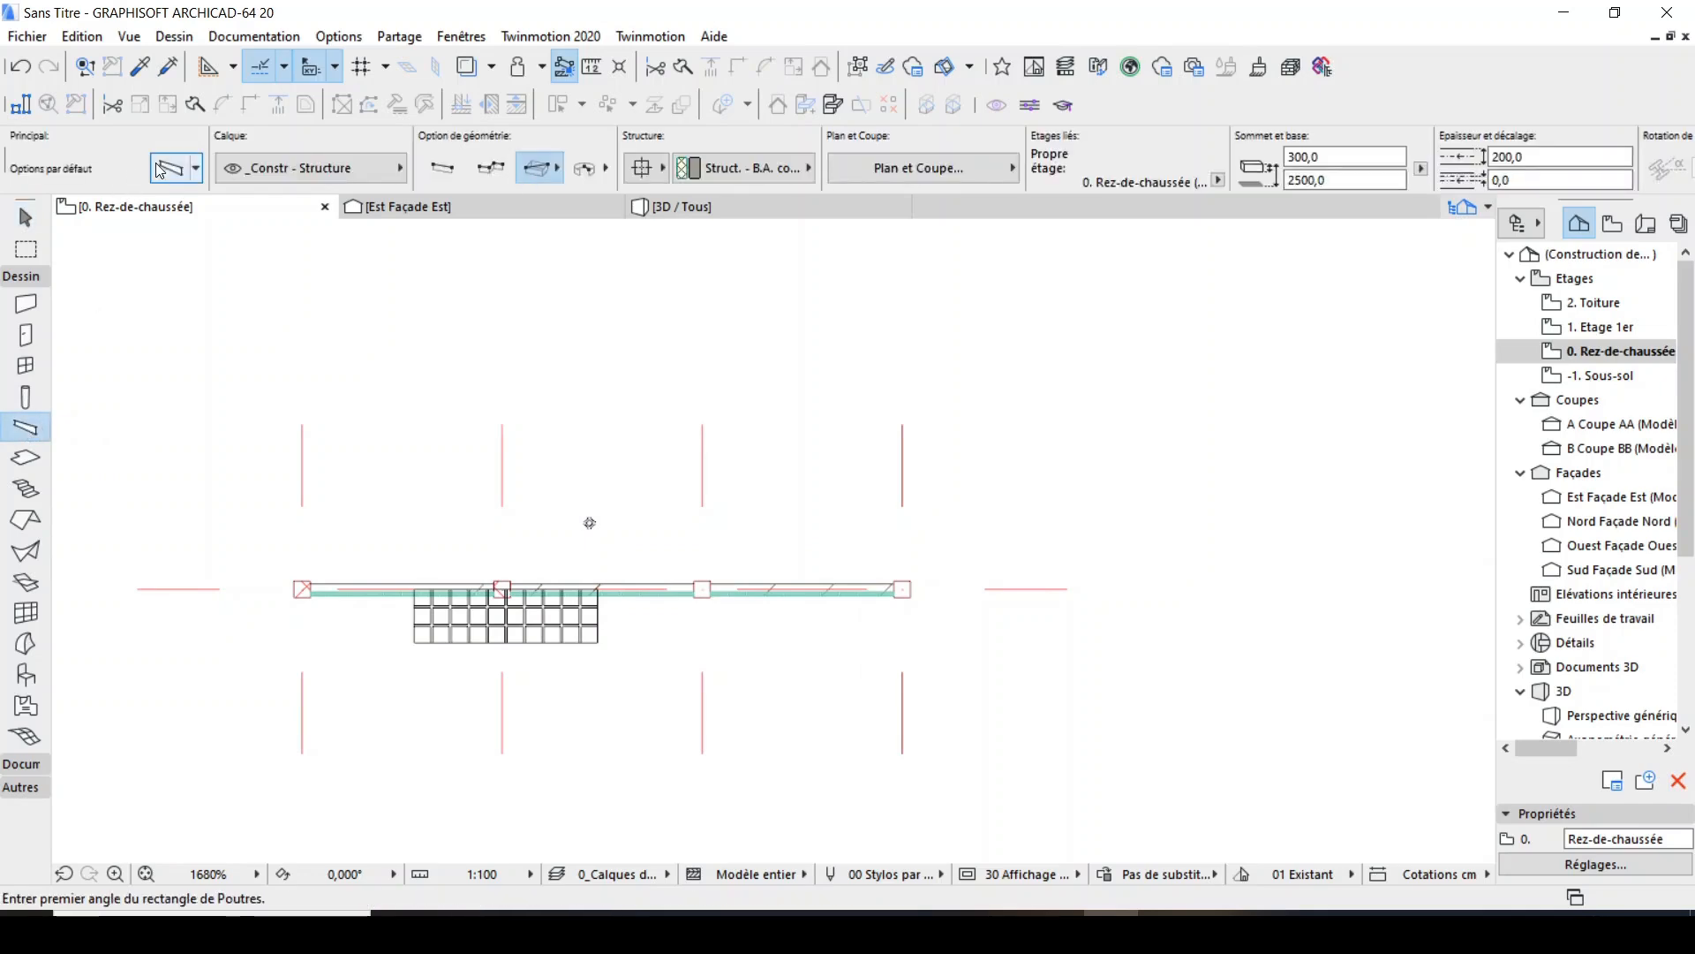
pyautogui.hotkey('ctrl', 't')
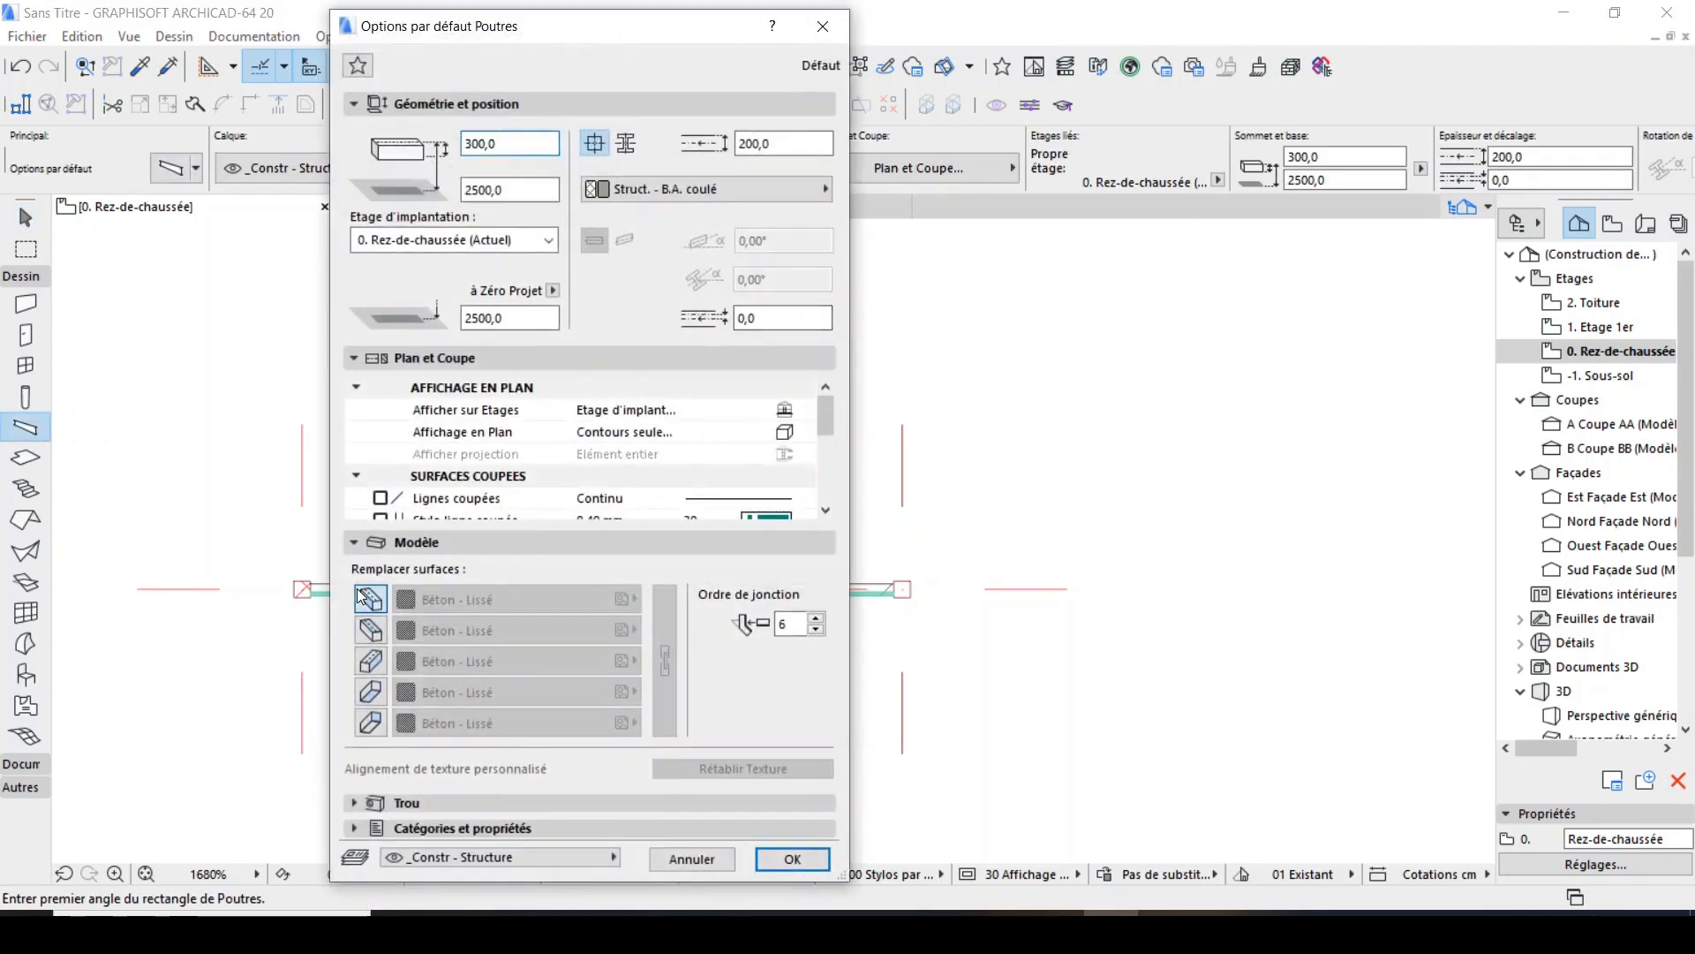
pyautogui.click(364, 597)
pyautogui.click(370, 661)
pyautogui.click(371, 629)
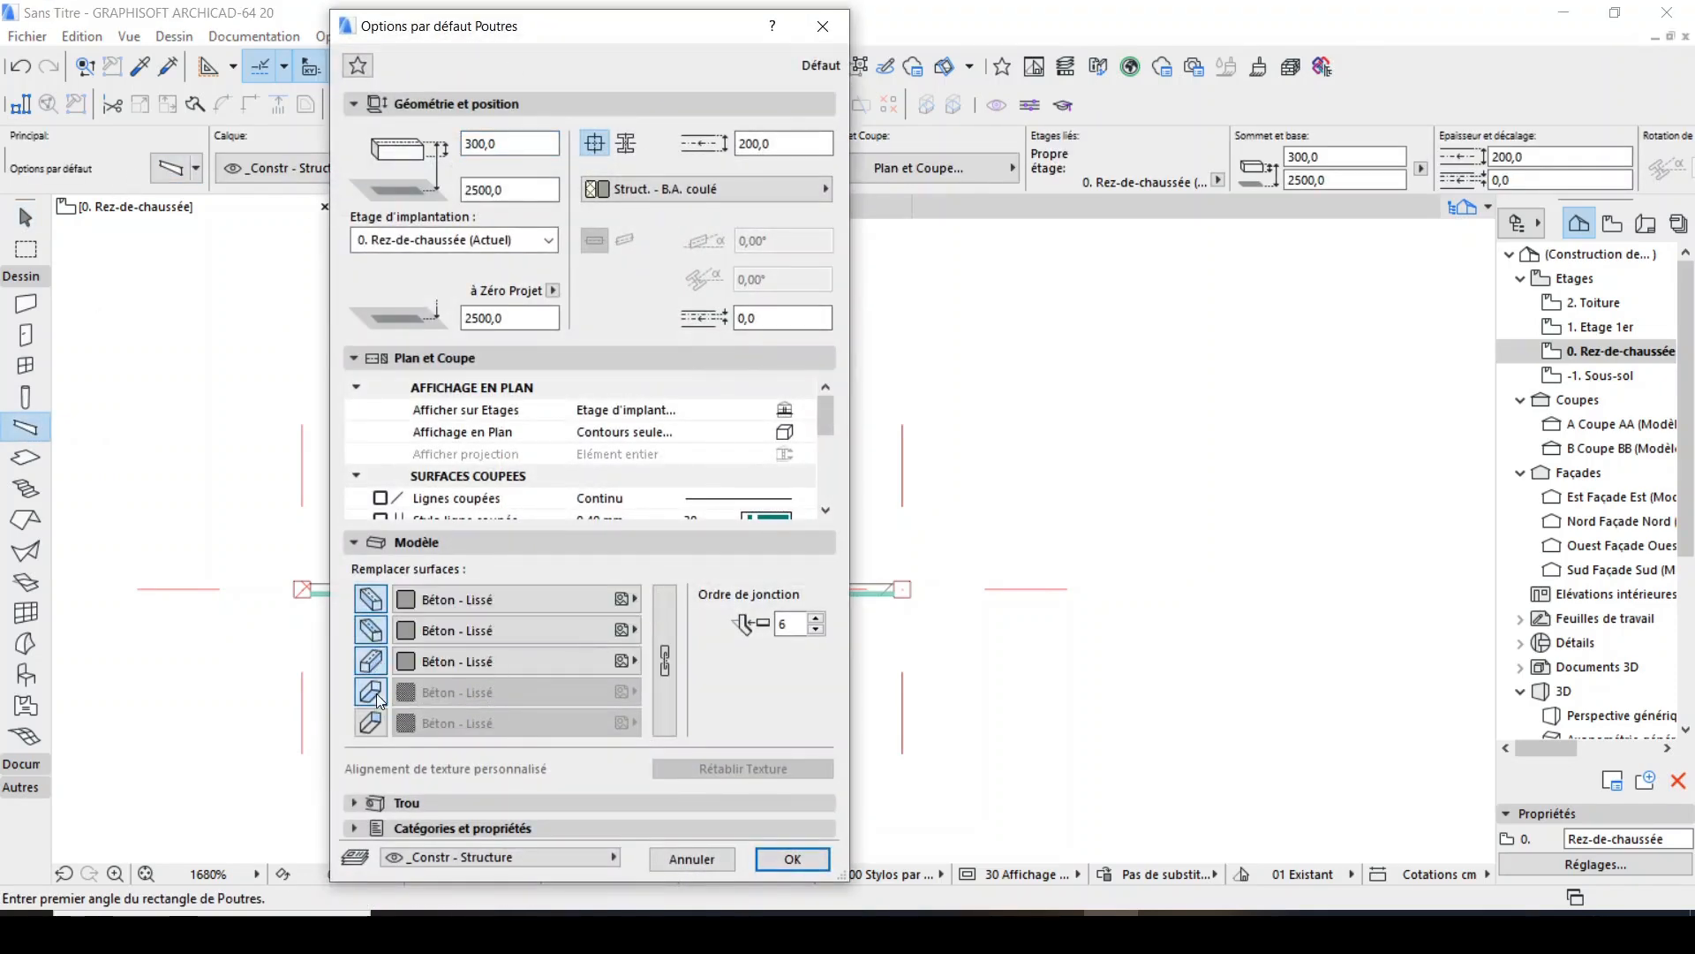
pyautogui.click(371, 691)
pyautogui.click(371, 722)
pyautogui.click(548, 600)
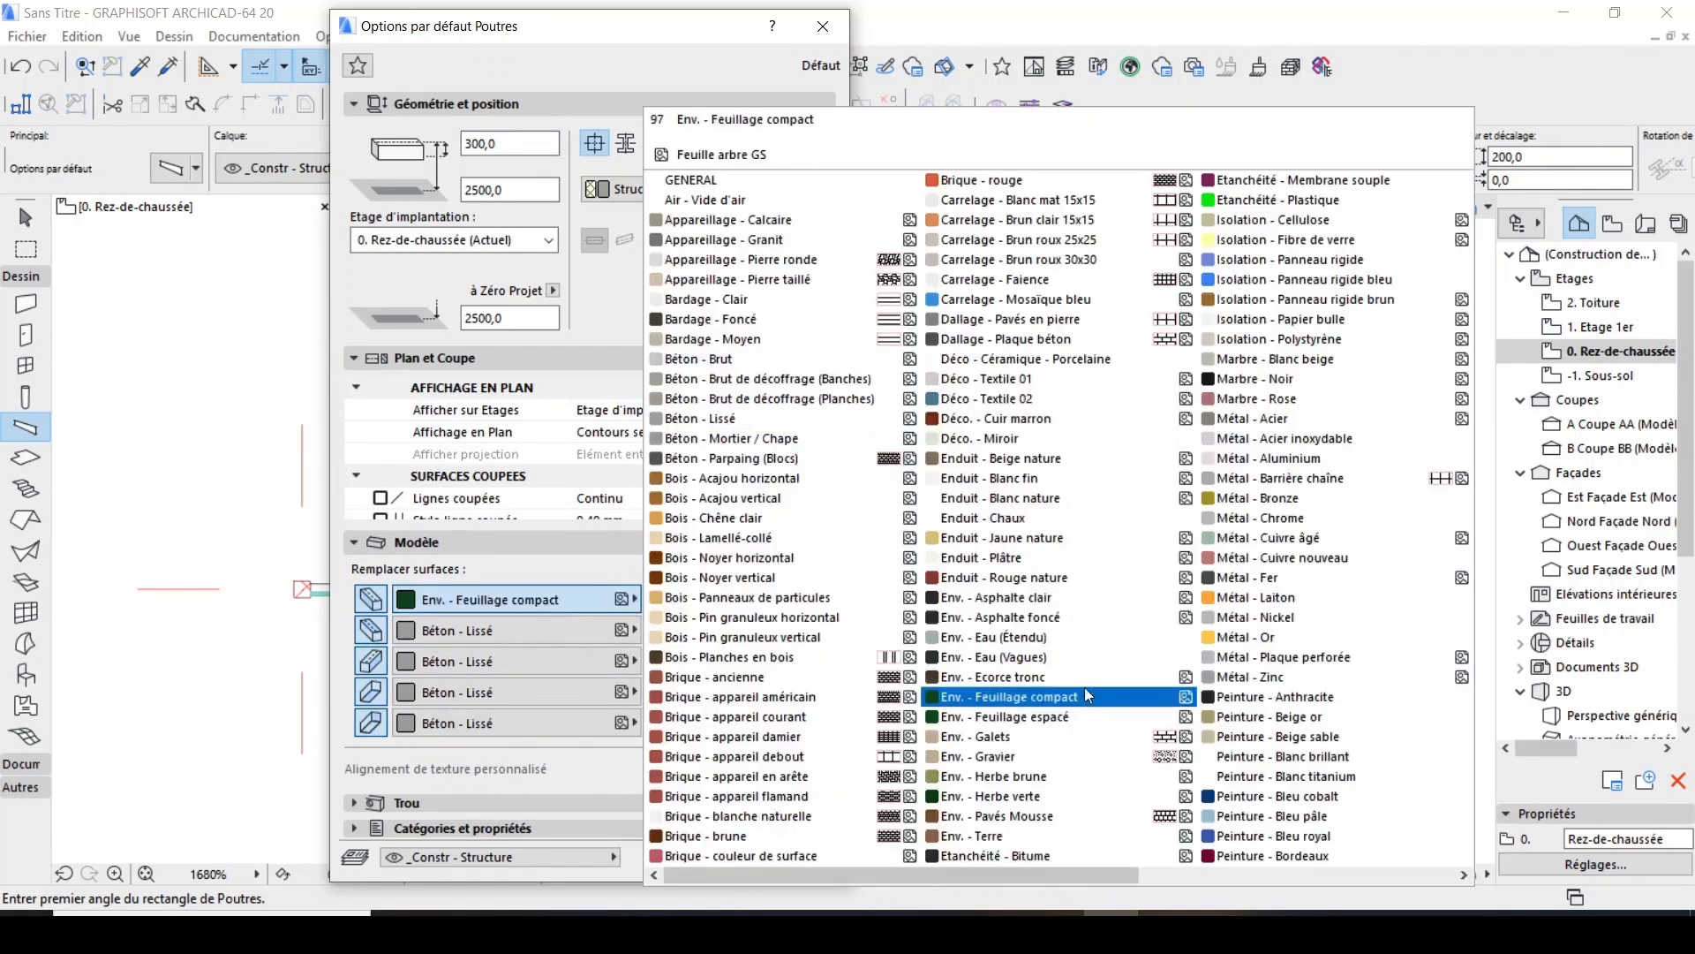
pyautogui.click(1066, 587)
pyautogui.click(665, 659)
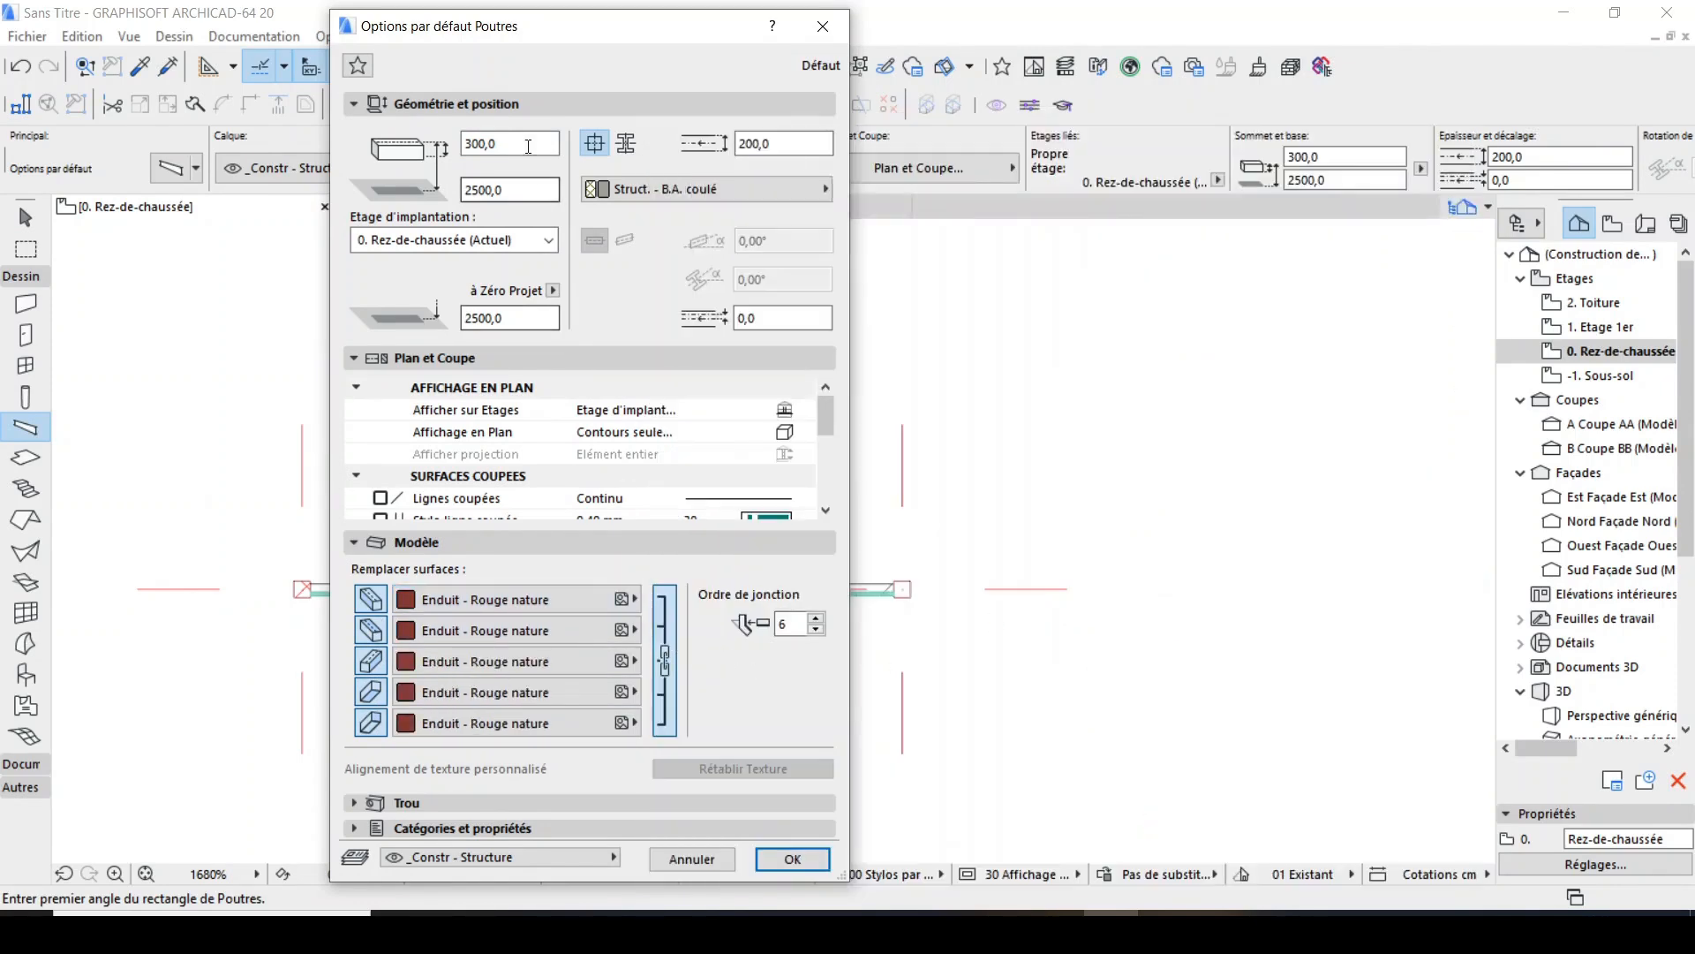
# Set the default beam to 10 cm high and 20 cm wide, at an elevation of 200 cm.
pyautogui.write('10')
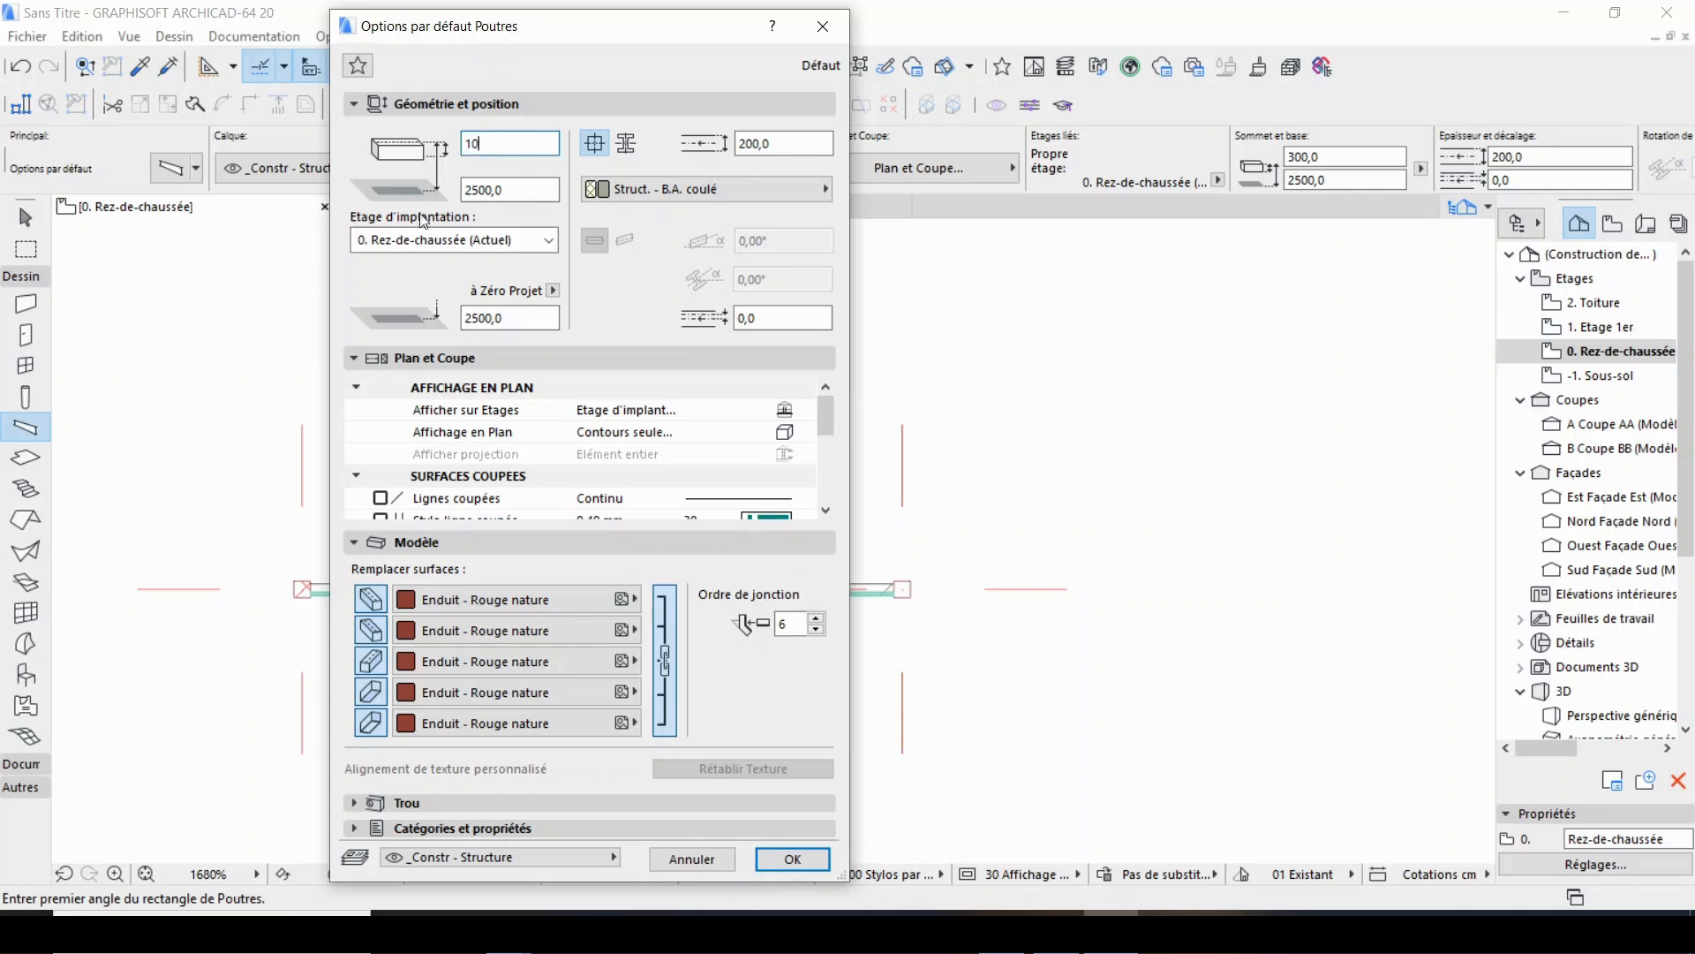
pyautogui.press('Tab')
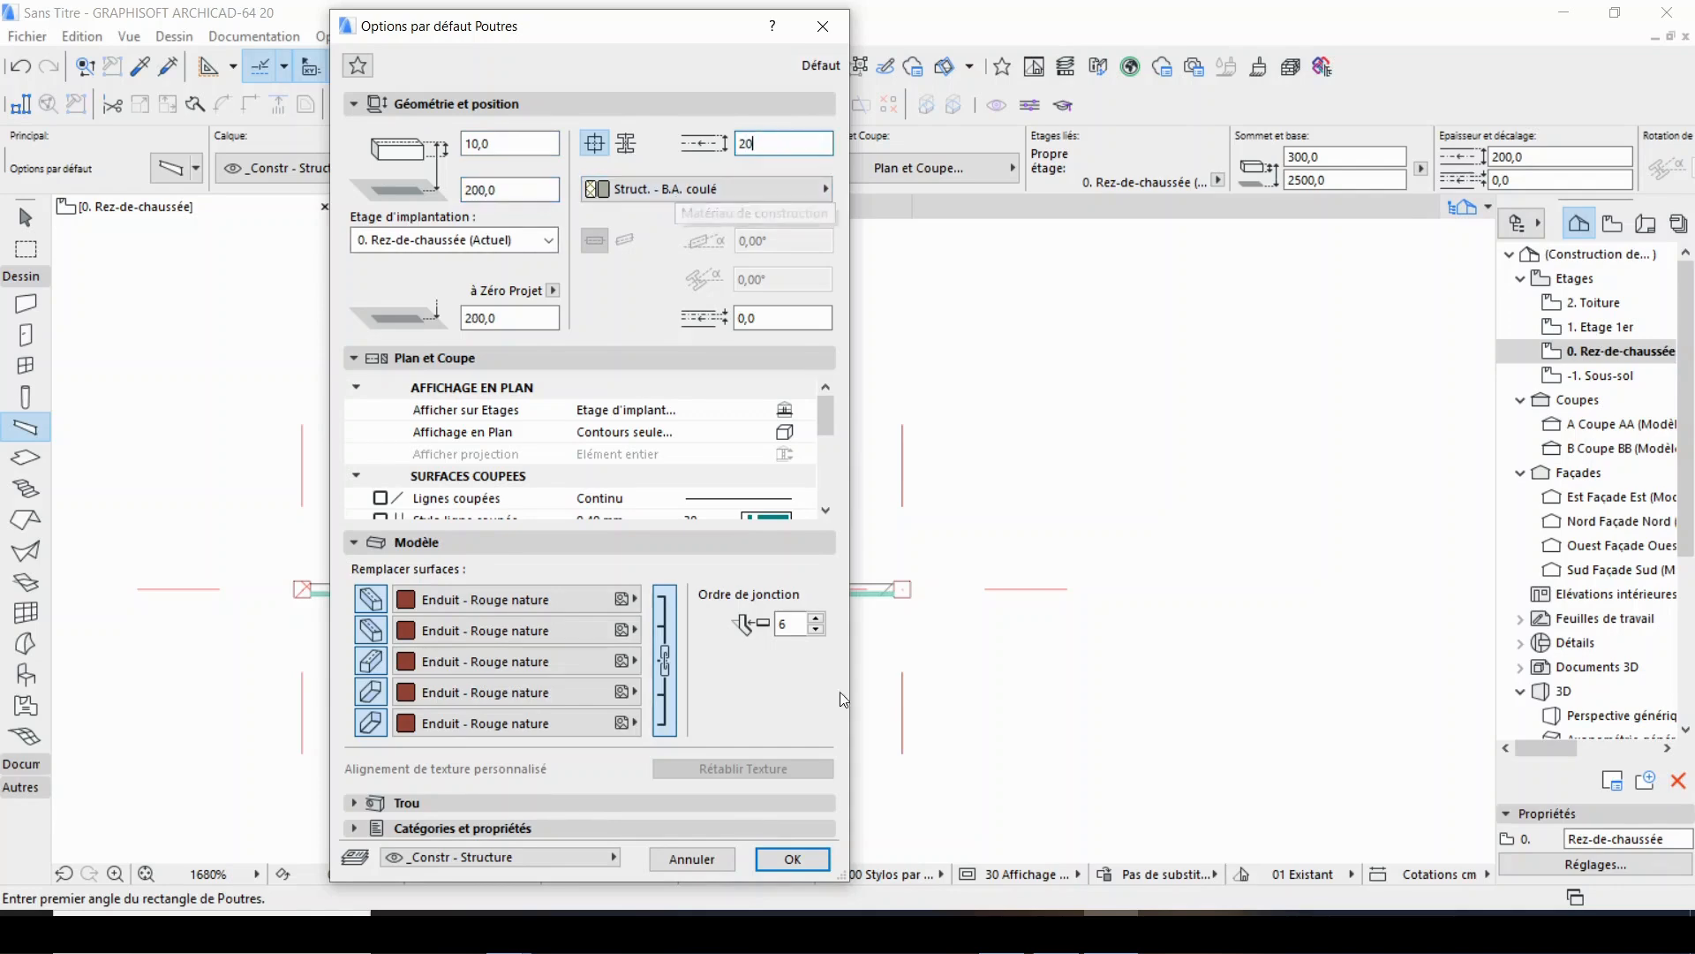
pyautogui.click(792, 874)
# Draw one straight single beam along the wall from the first column's centre to the end column.
pyautogui.scroll(4, 256, 592)
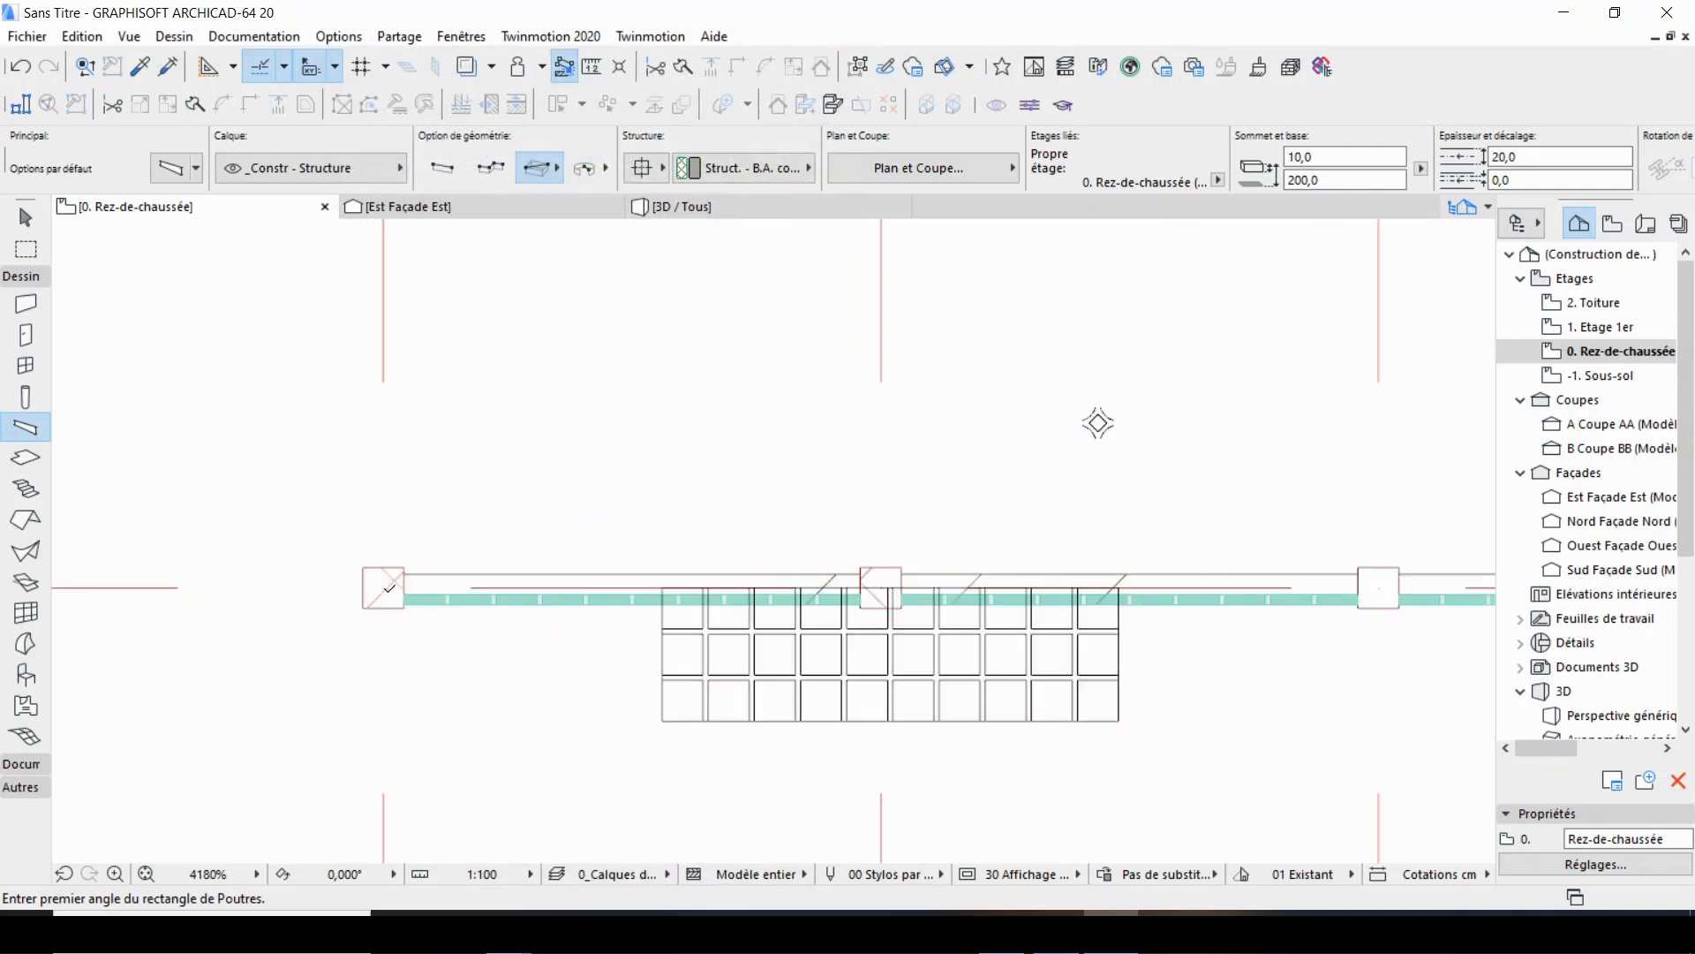
pyautogui.click(387, 587)
pyautogui.scroll(-2, 507, 587)
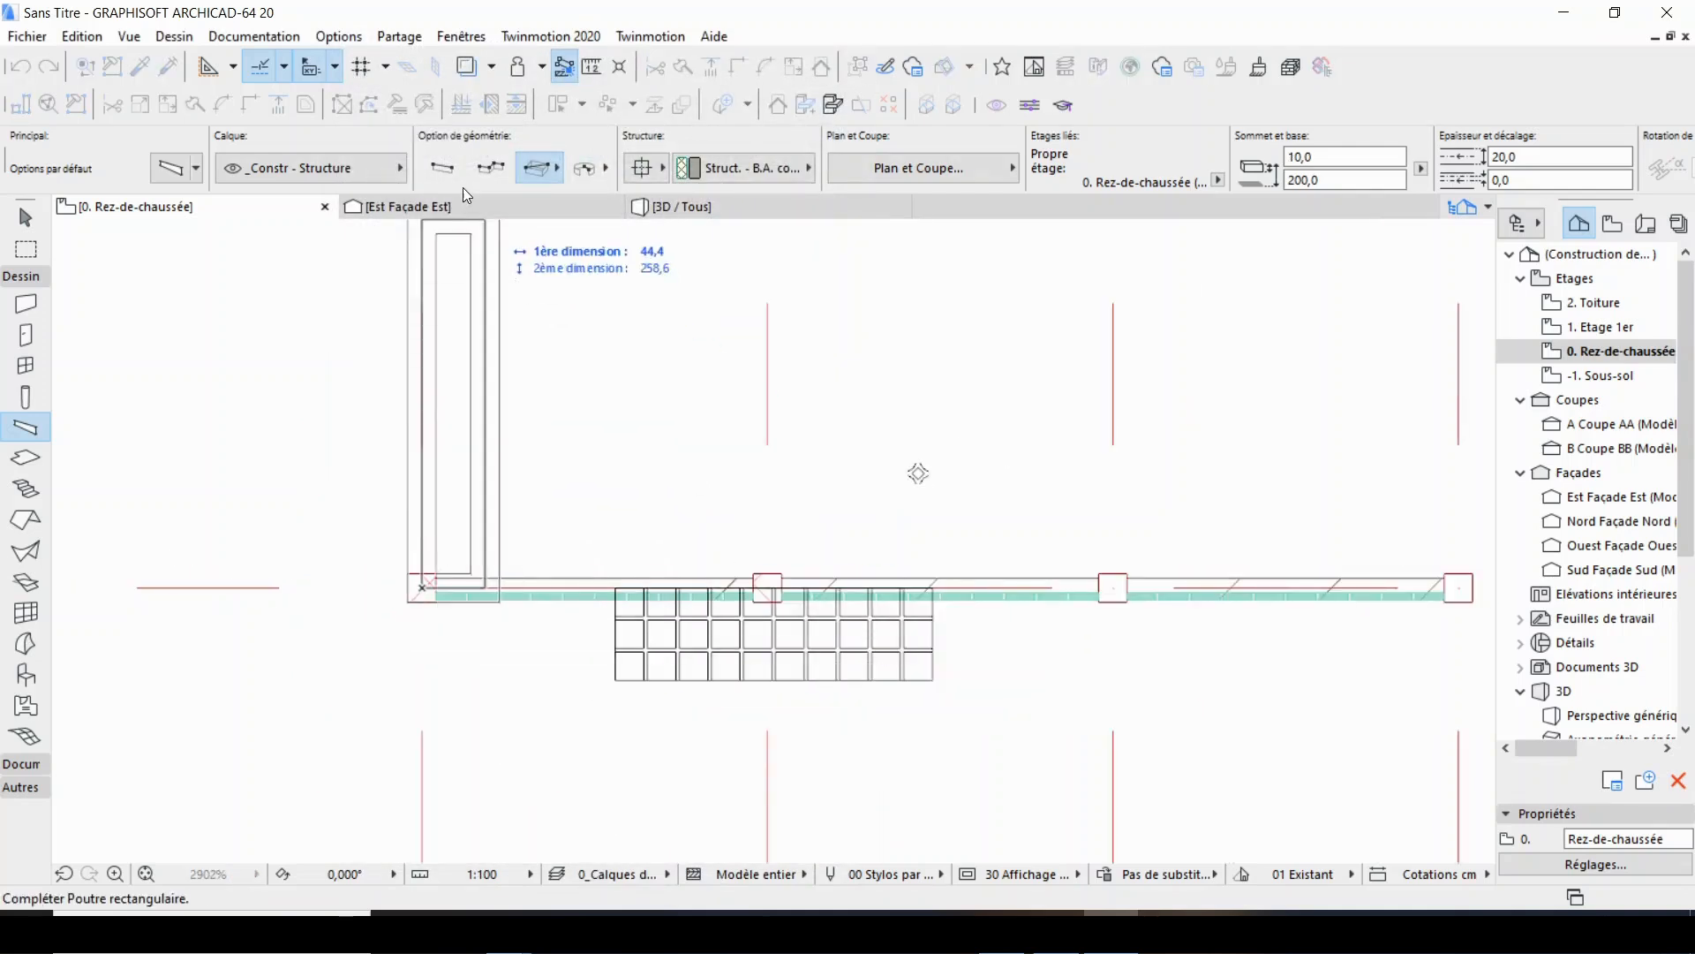
pyautogui.click(441, 168)
pyautogui.scroll(-2, 919, 636)
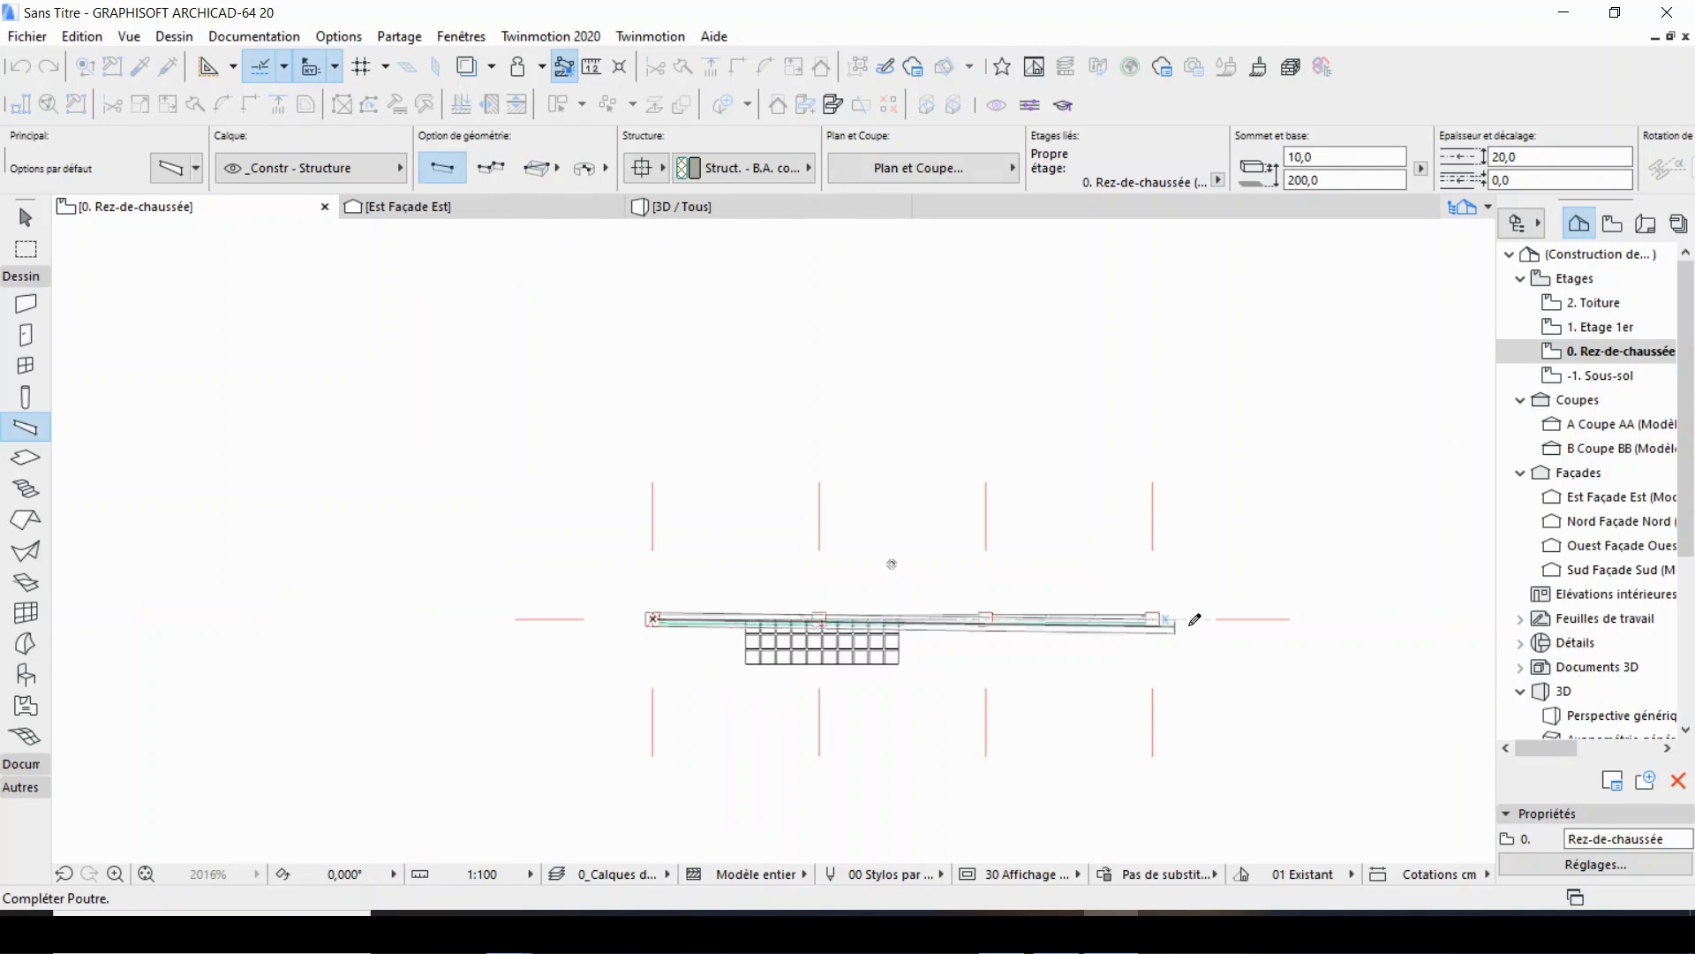
pyautogui.scroll(3, 1195, 619)
pyautogui.click(1123, 608)
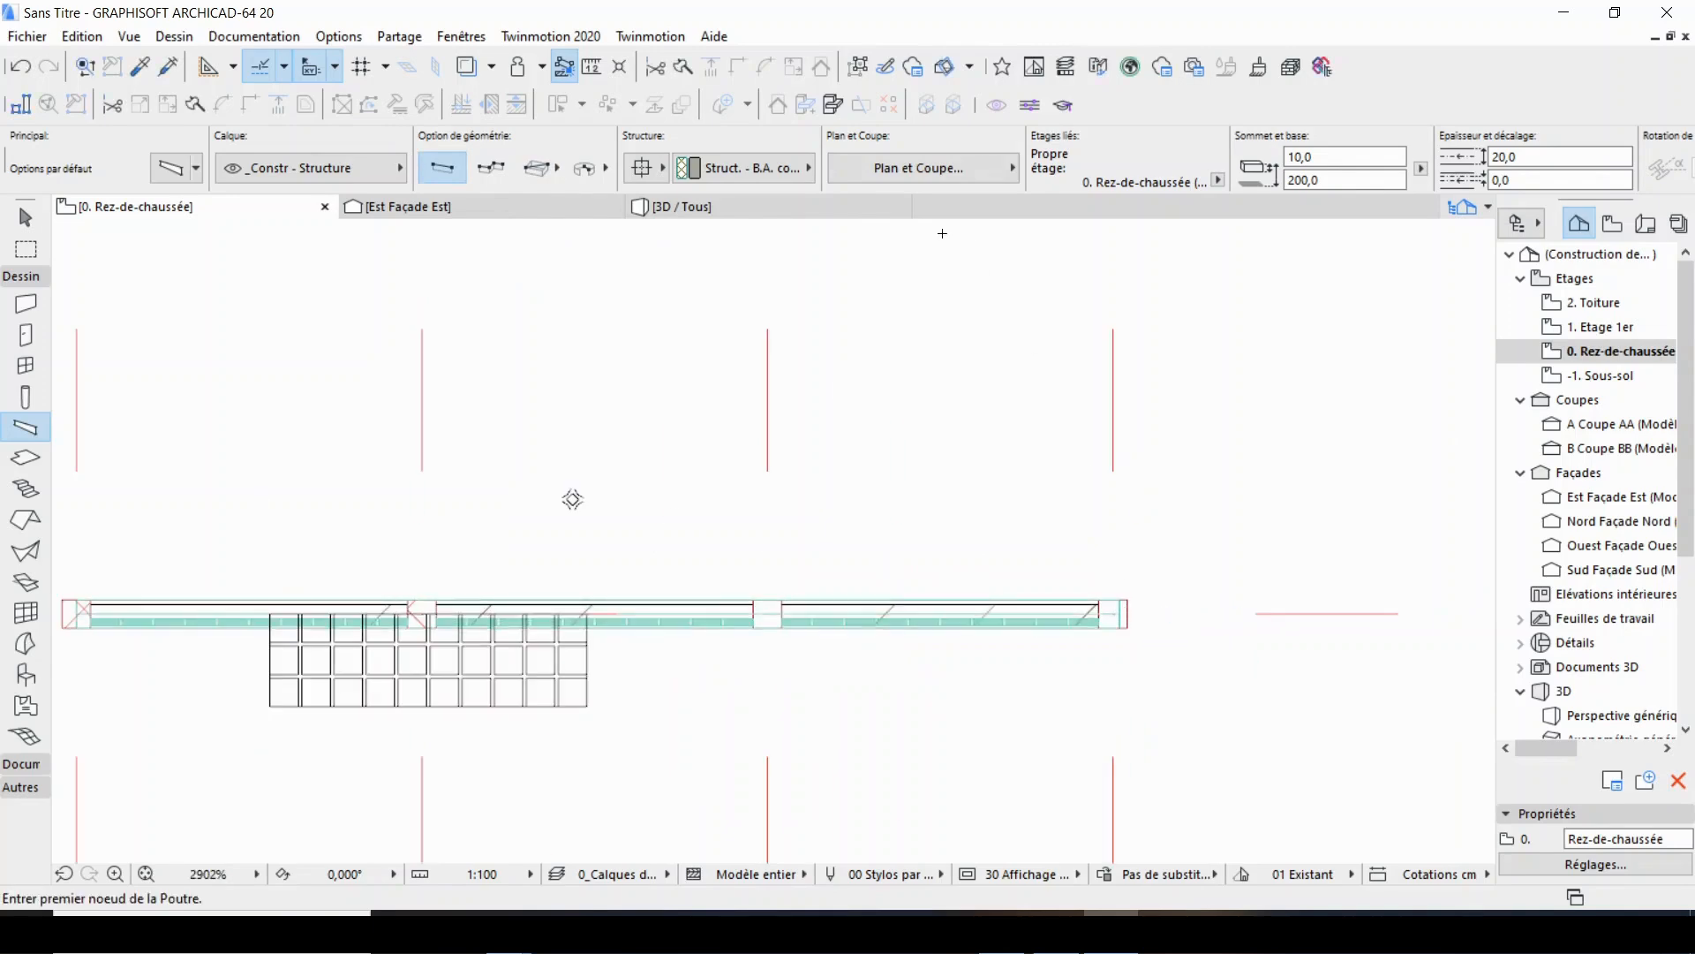
# Inspect the beam between the plastered wall and the brick panels in the 3D view.
pyautogui.press('F3')
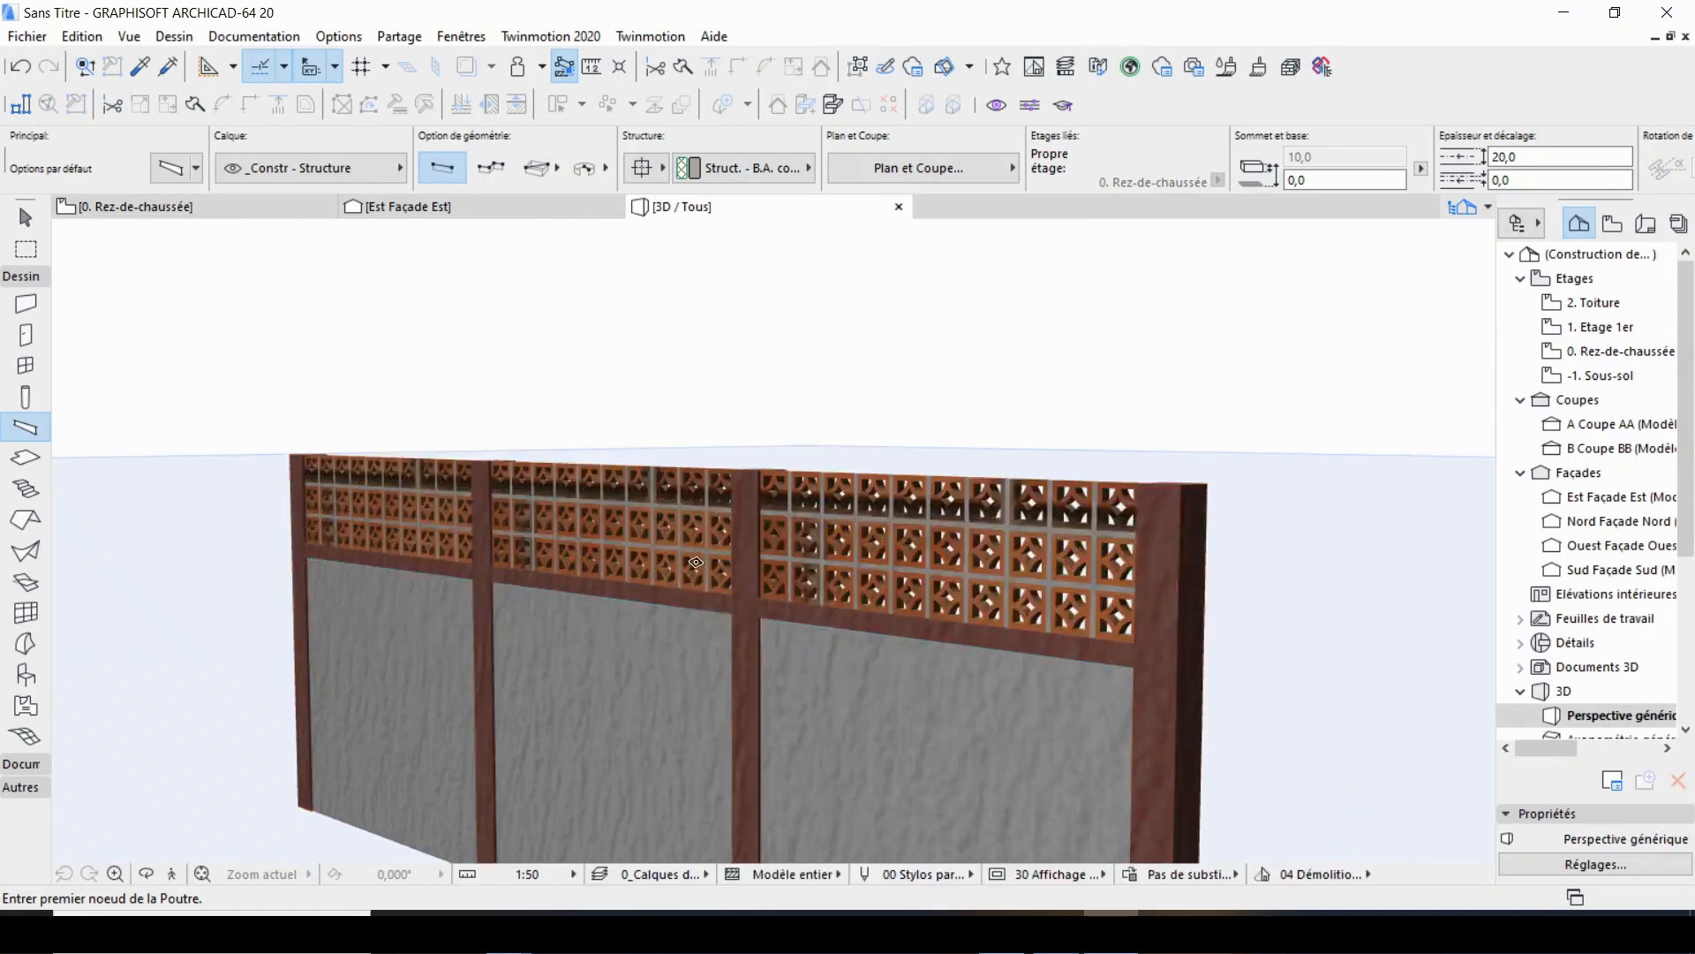
pyautogui.scroll(-2, 695, 562)
pyautogui.moveTo(694, 563); pyautogui.dragTo(671, 489, button='middle')
pyautogui.scroll(-5, 632, 397)
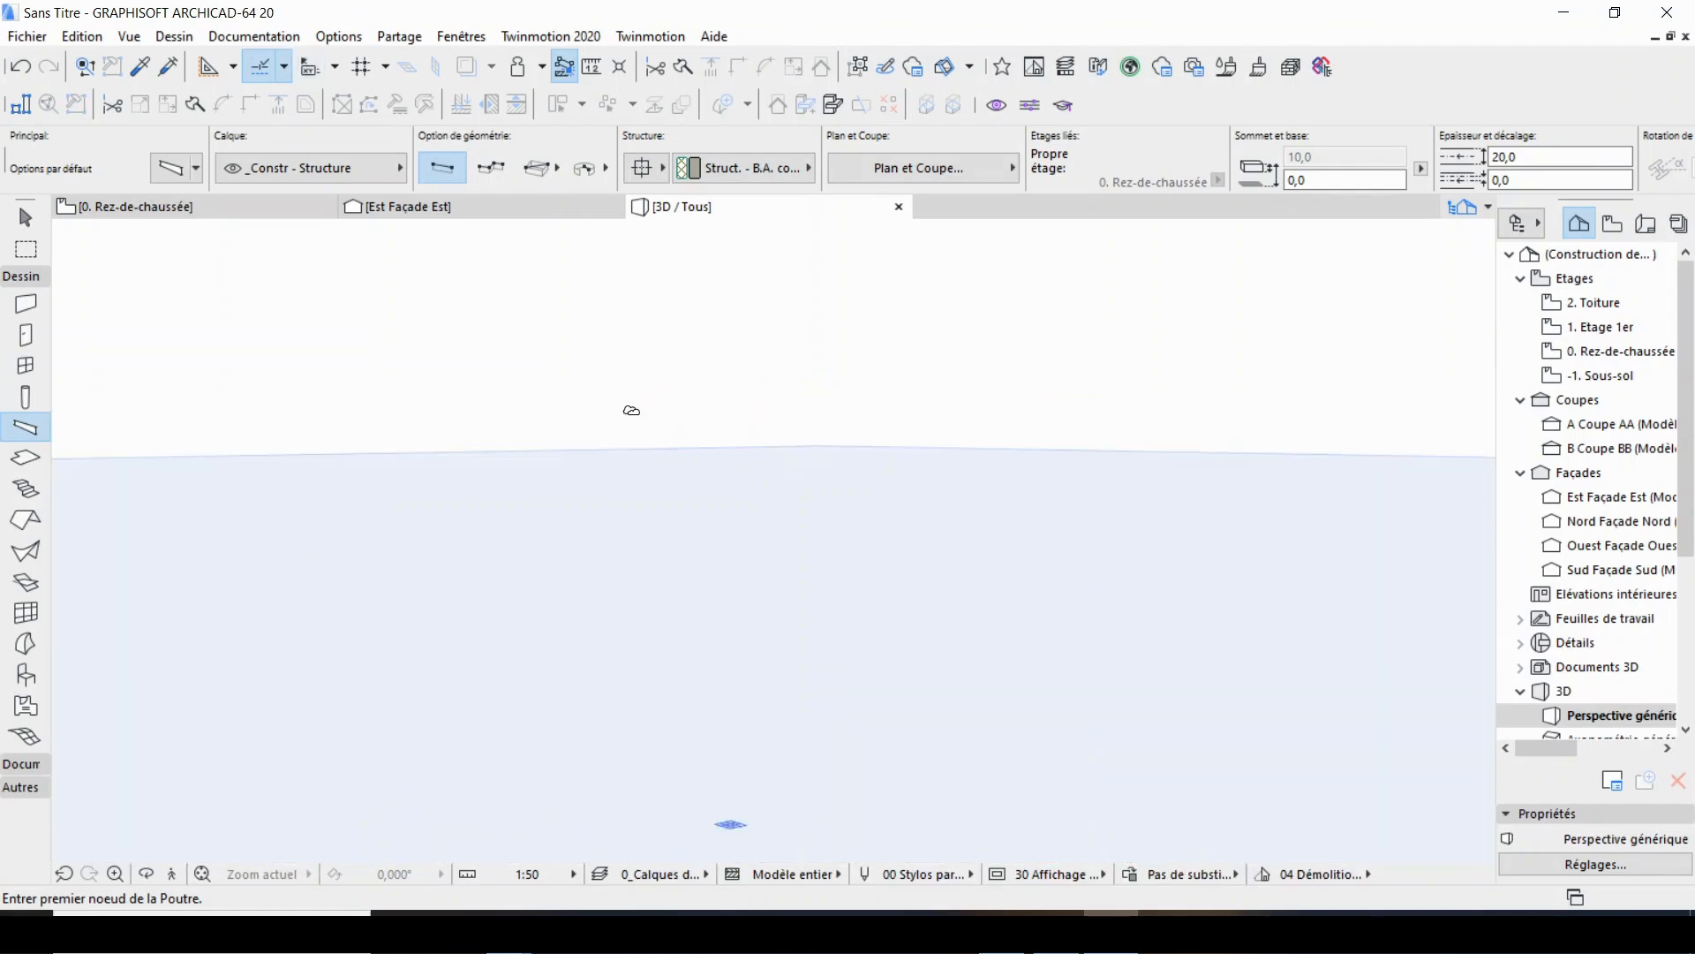
pyautogui.moveTo(632, 410); pyautogui.dragTo(873, 412, button='middle')
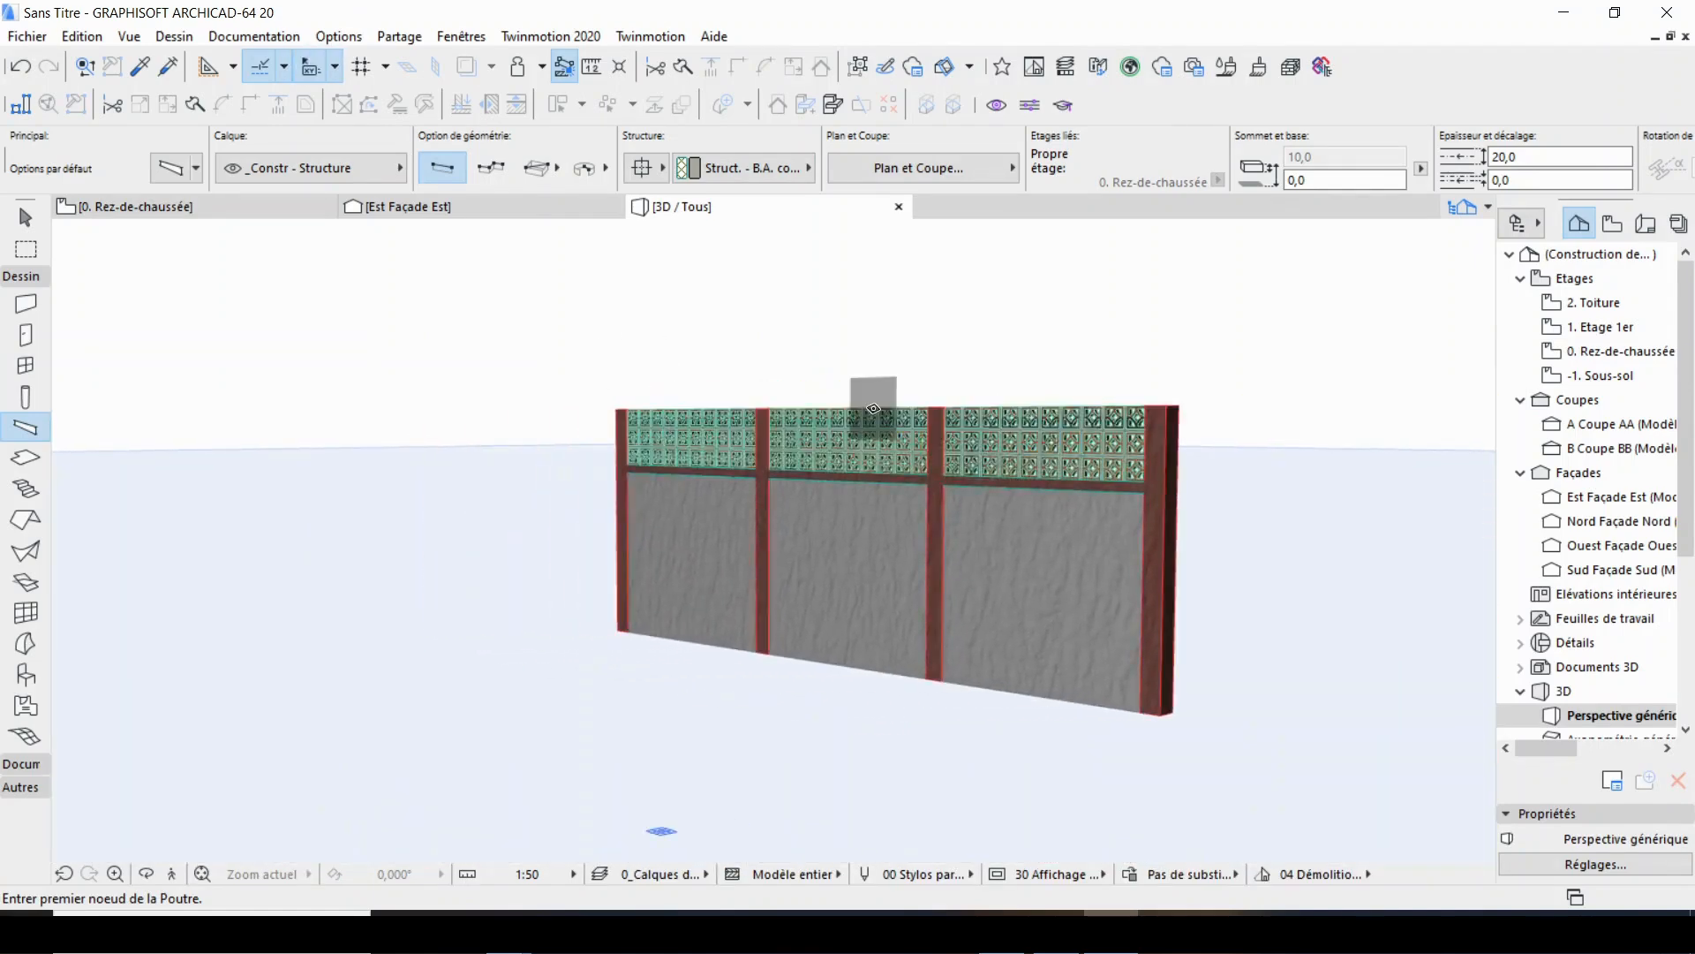
# Draw a marquee around the whole wall in the ground floor plan.
pyautogui.click(252, 208)
pyautogui.scroll(-4, 780, 488)
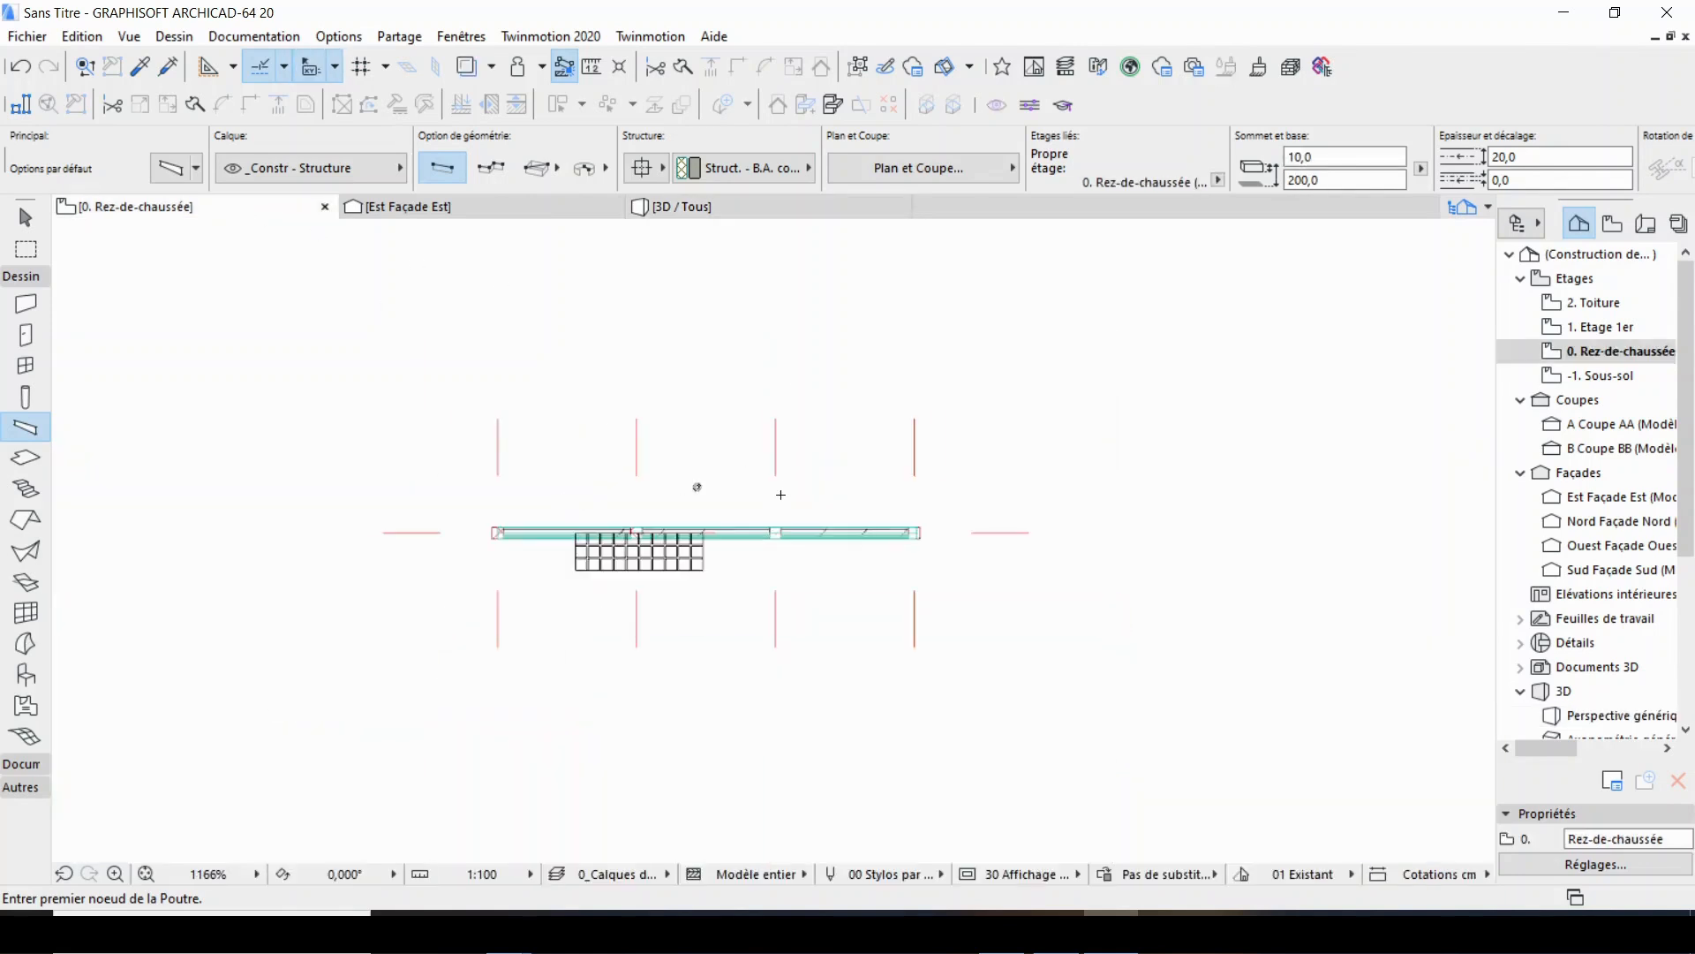
pyautogui.click(26, 251)
pyautogui.click(436, 469)
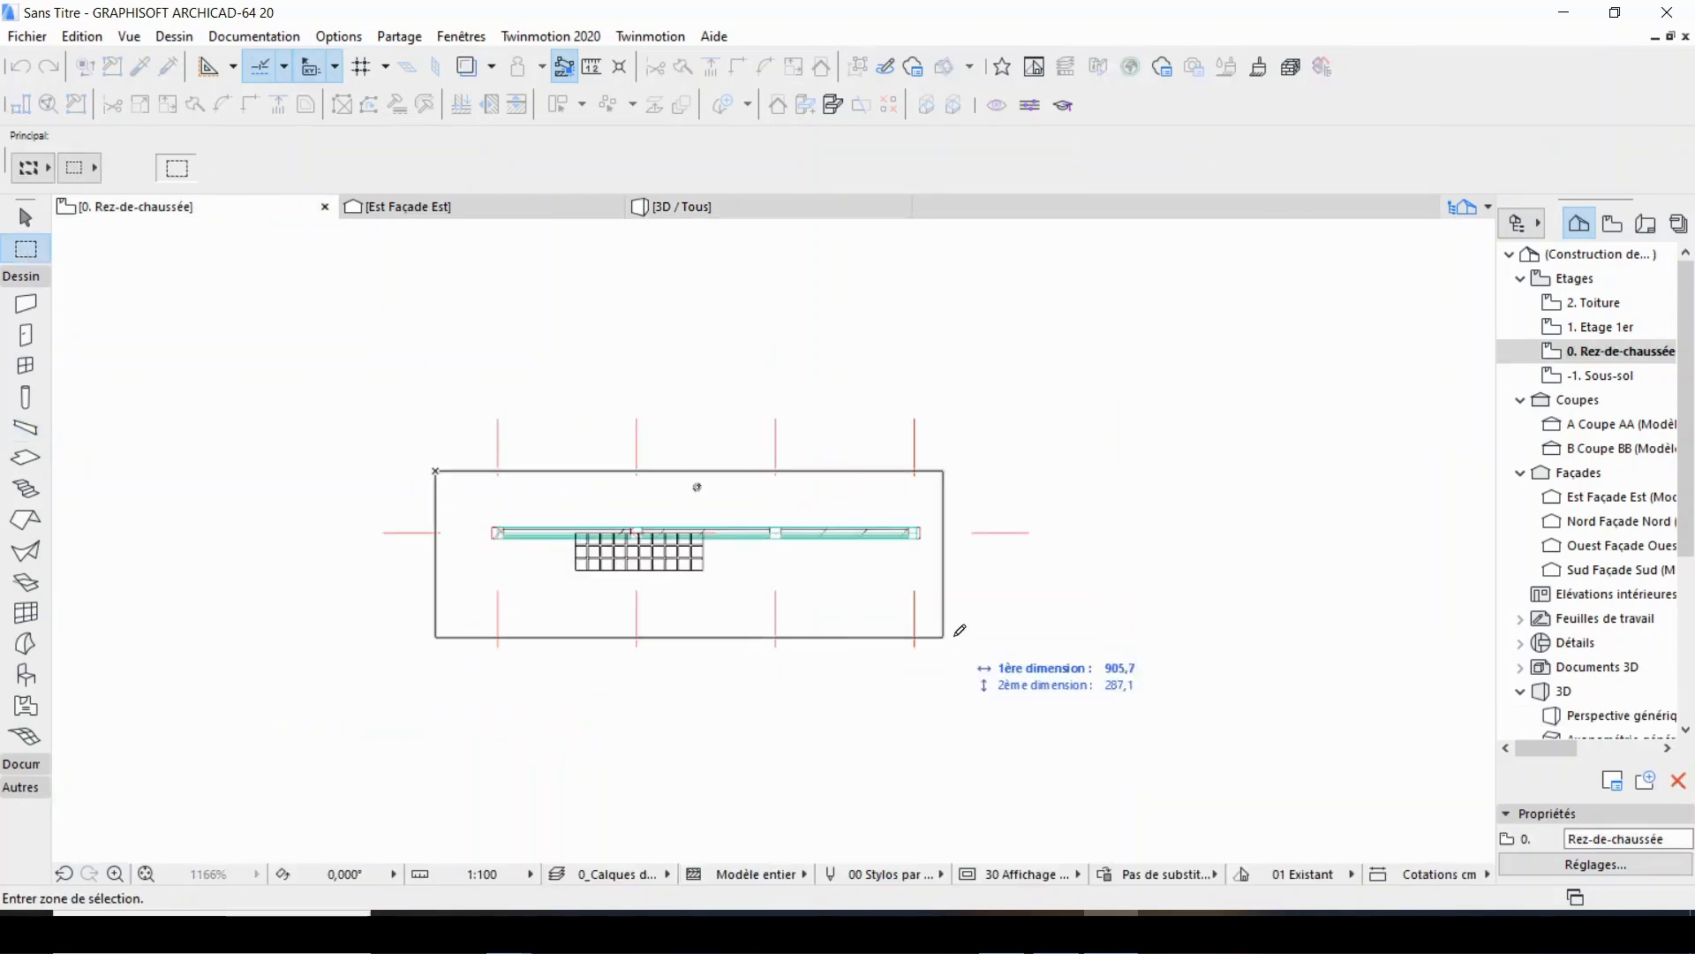
pyautogui.click(930, 575)
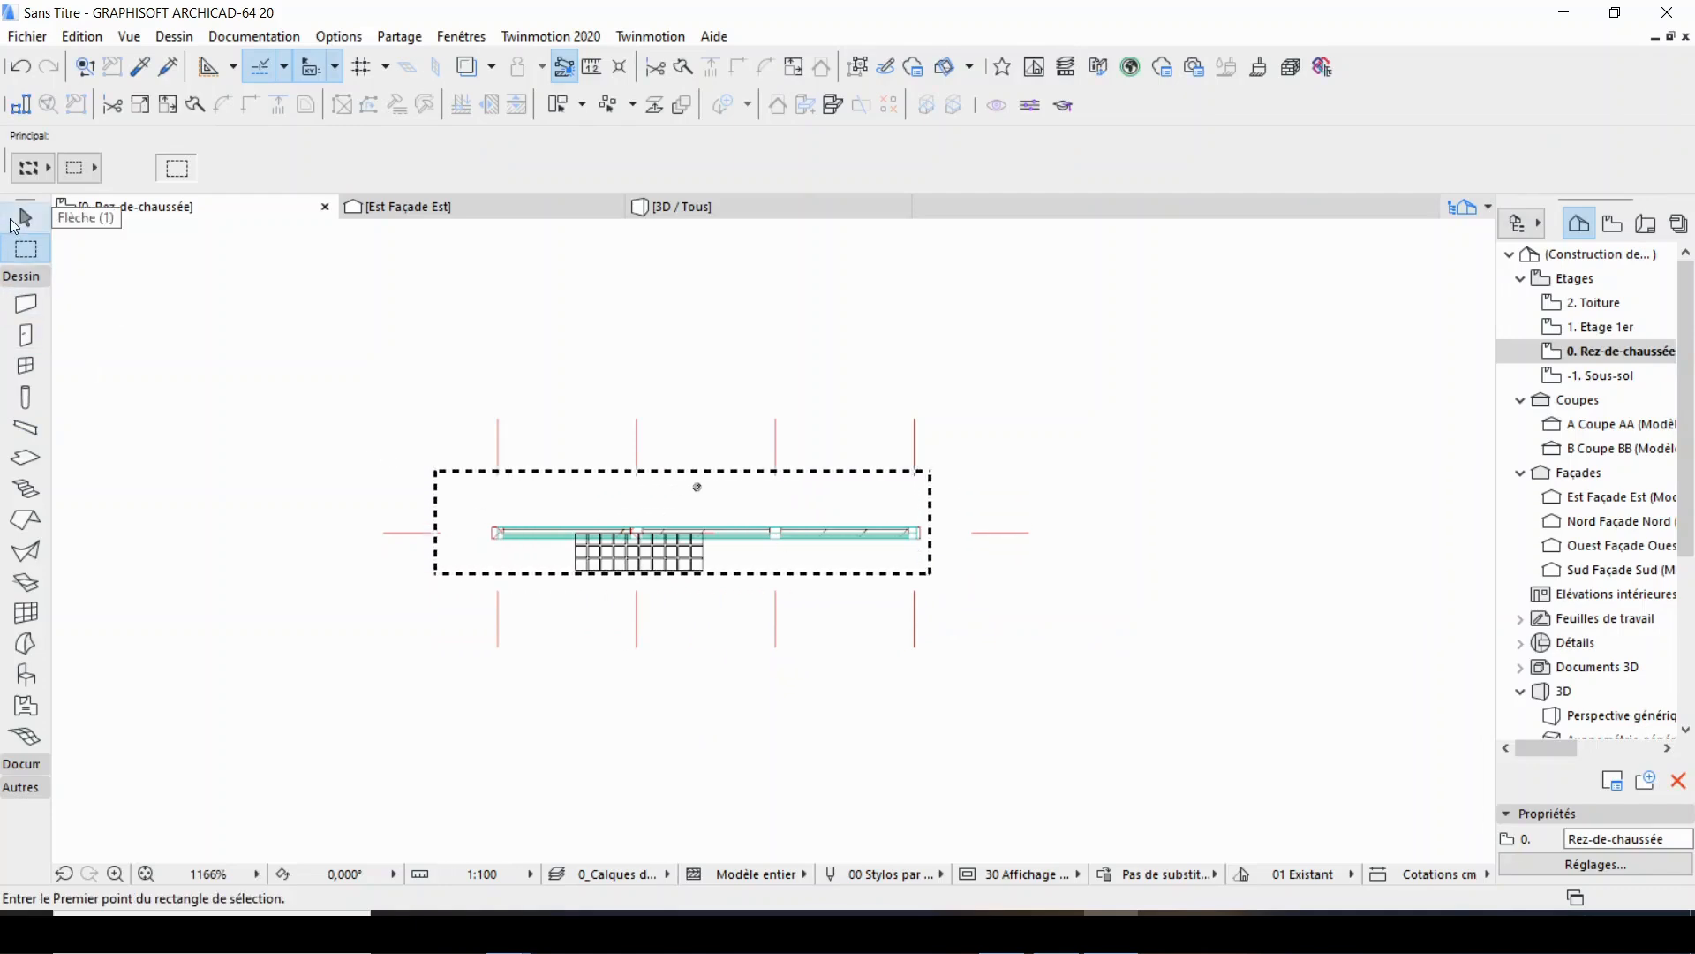
# Select the wall, brick panels and columns except the end column, and multiply them as three translated copies spaced 727.5 cm at 180°.
pyautogui.click(16, 306)
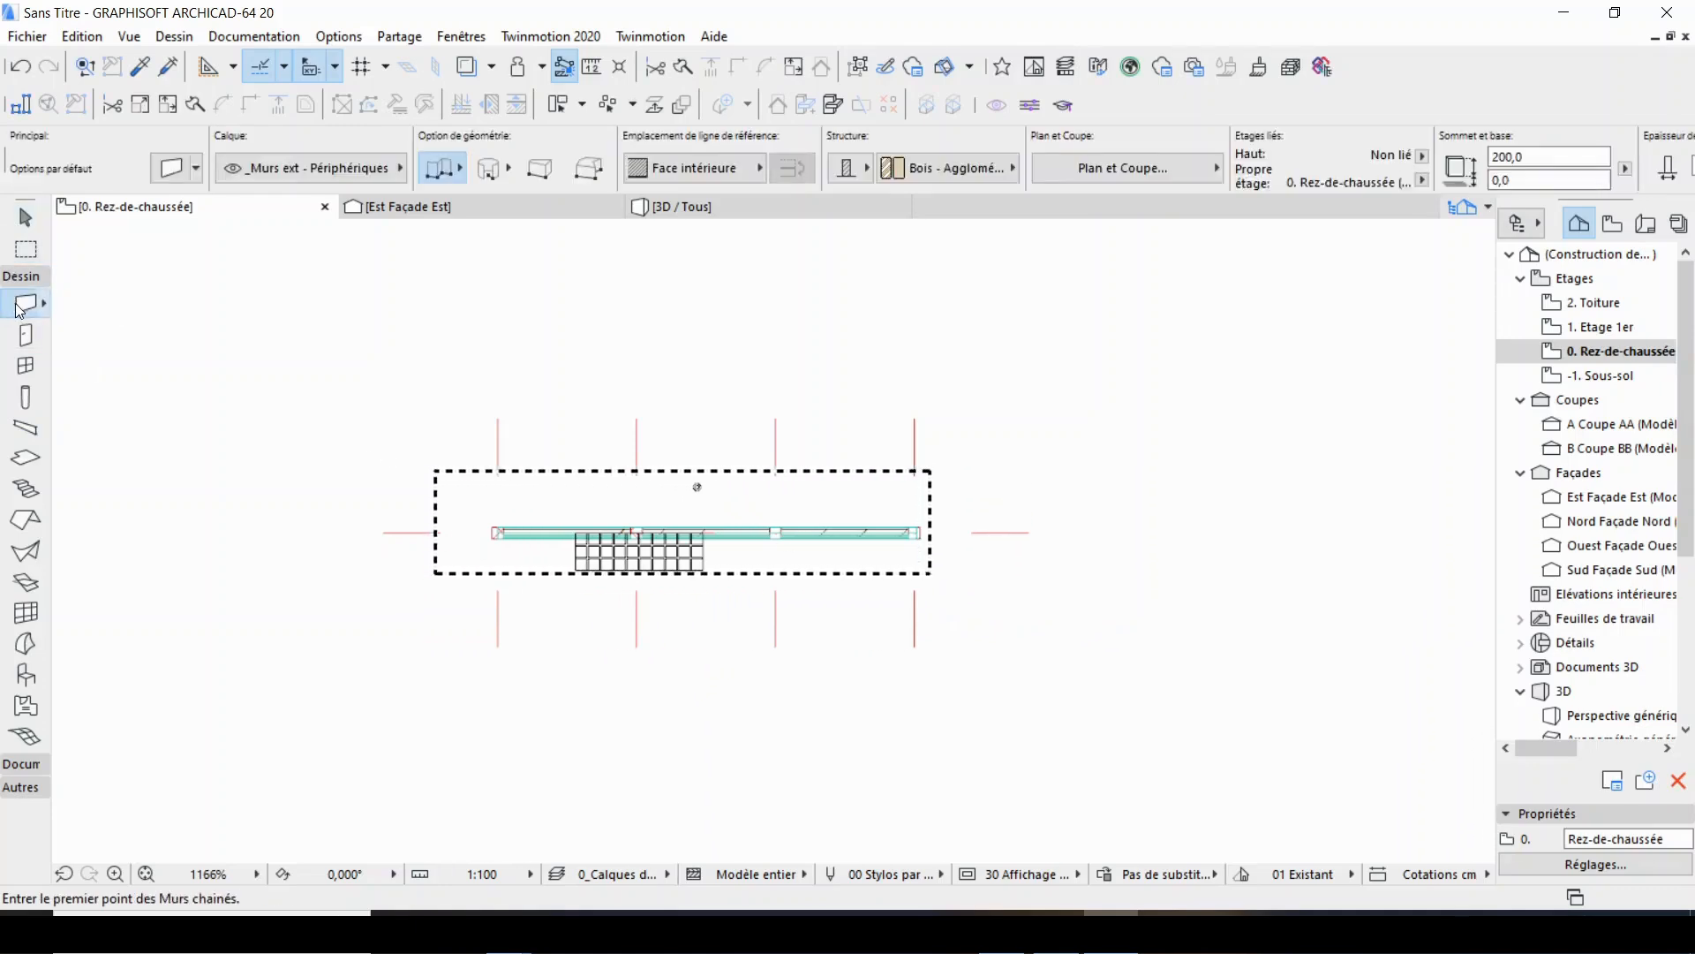
pyautogui.hotkey('ctrl', 'a')
pyautogui.click(23, 406)
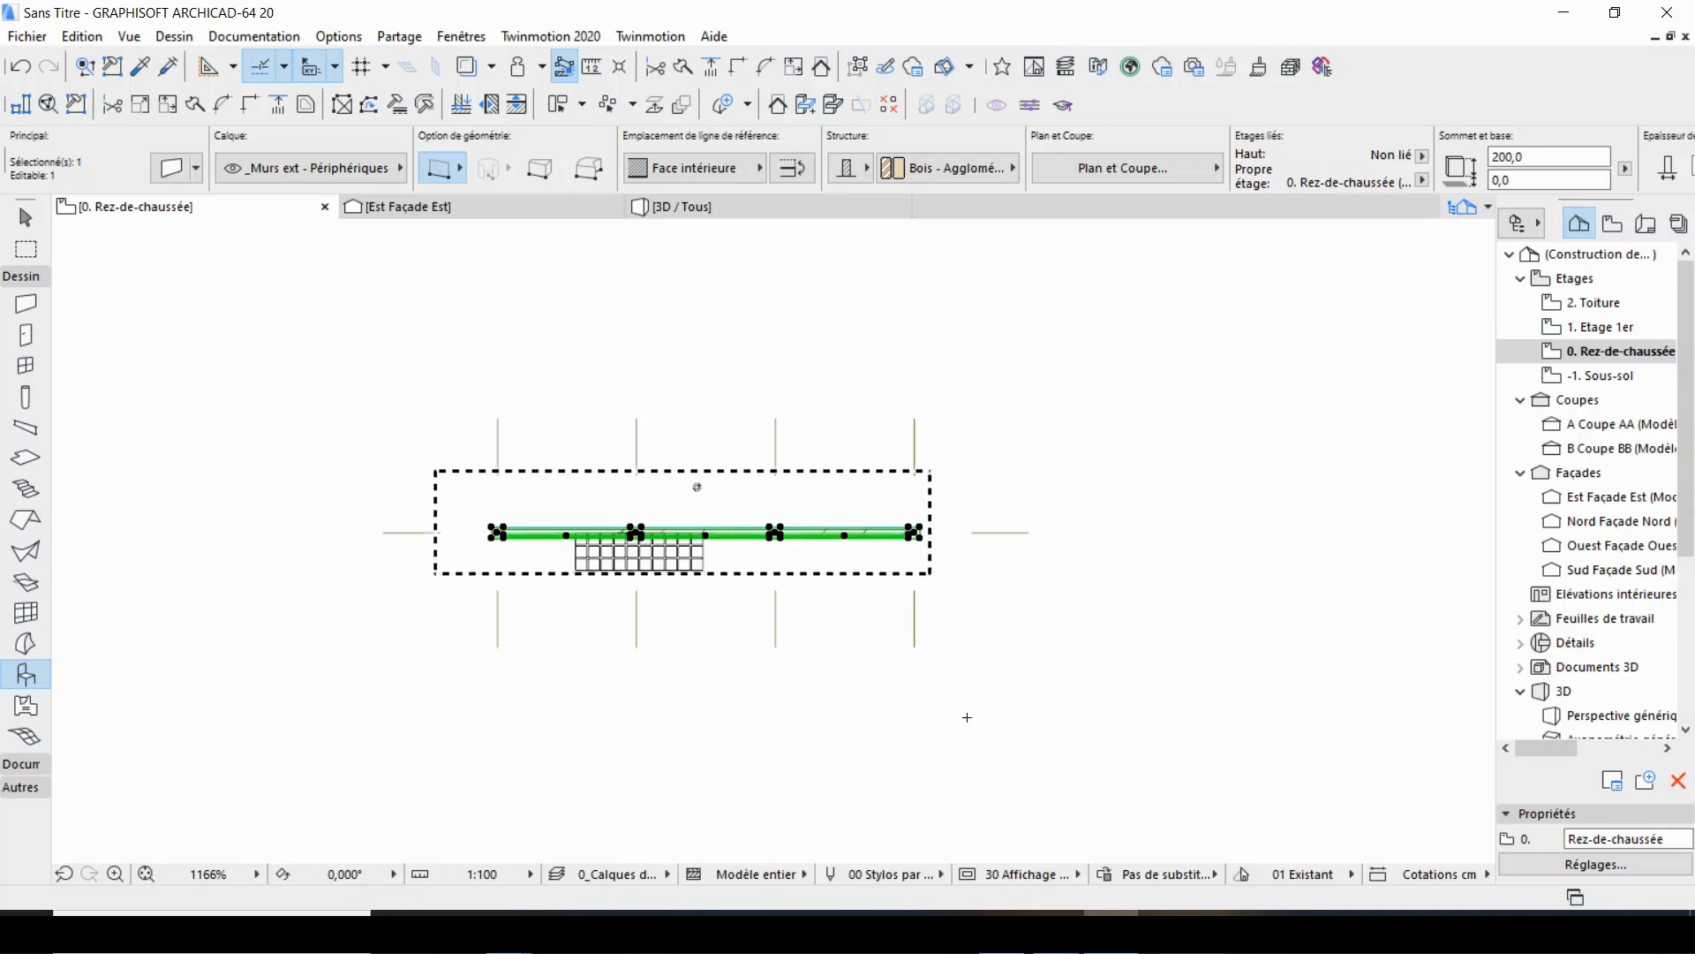
pyautogui.scroll(5, 884, 545)
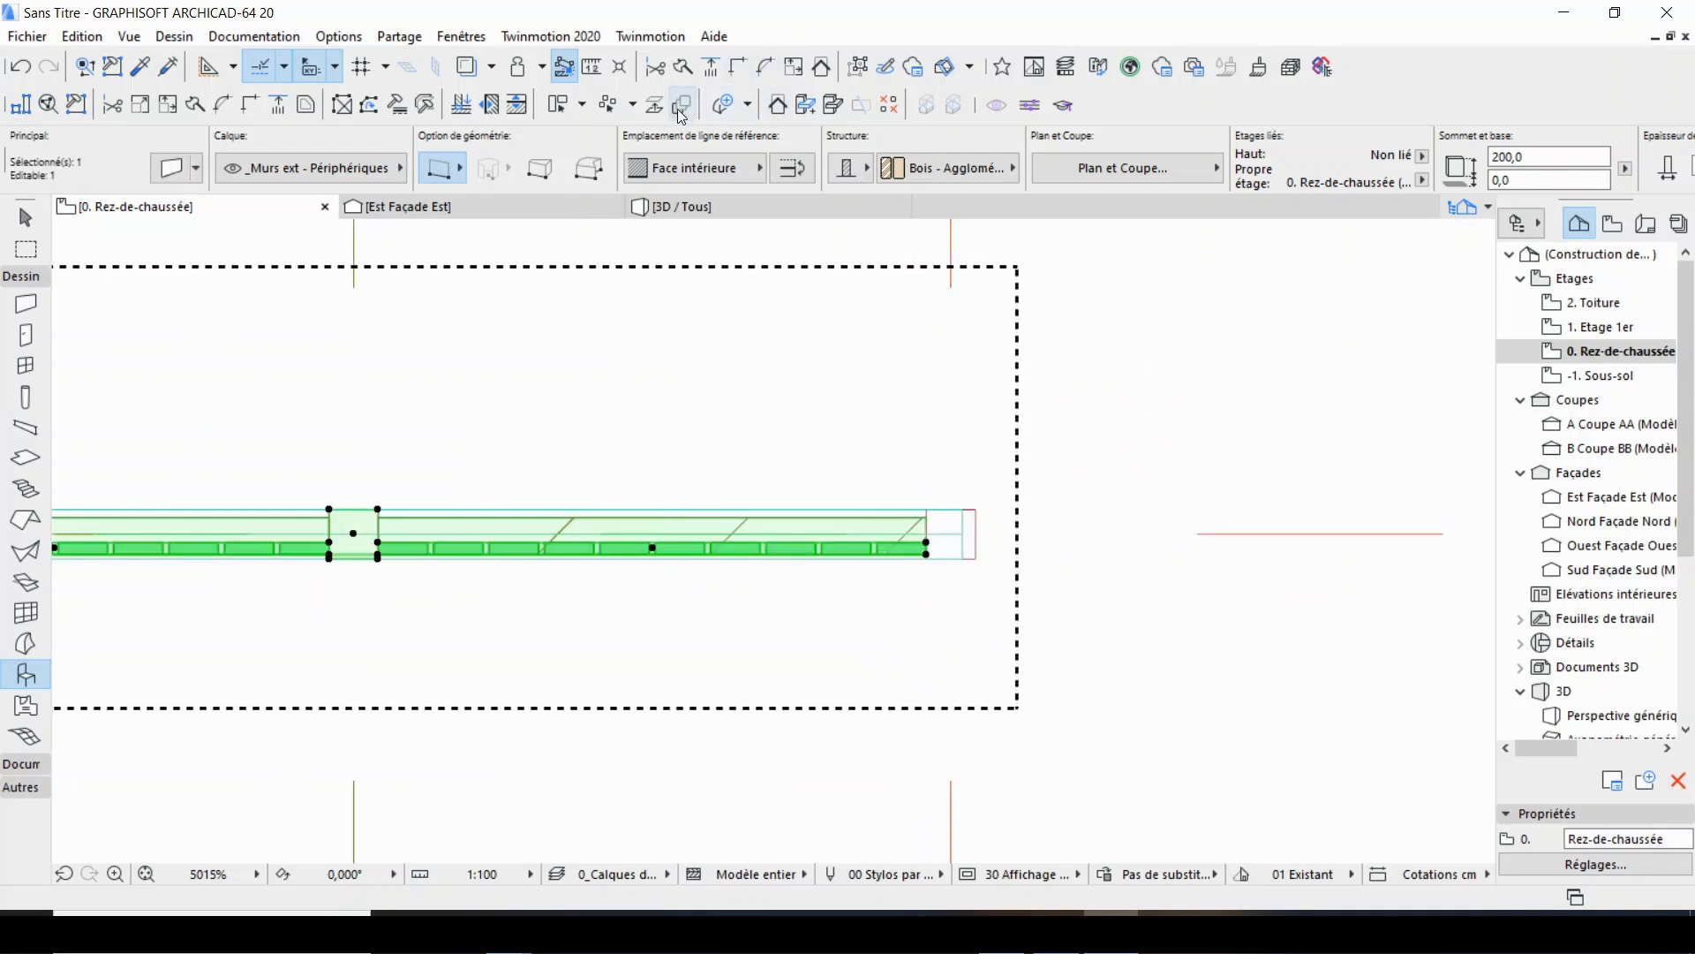
pyautogui.hotkey('ctrl', 'u')
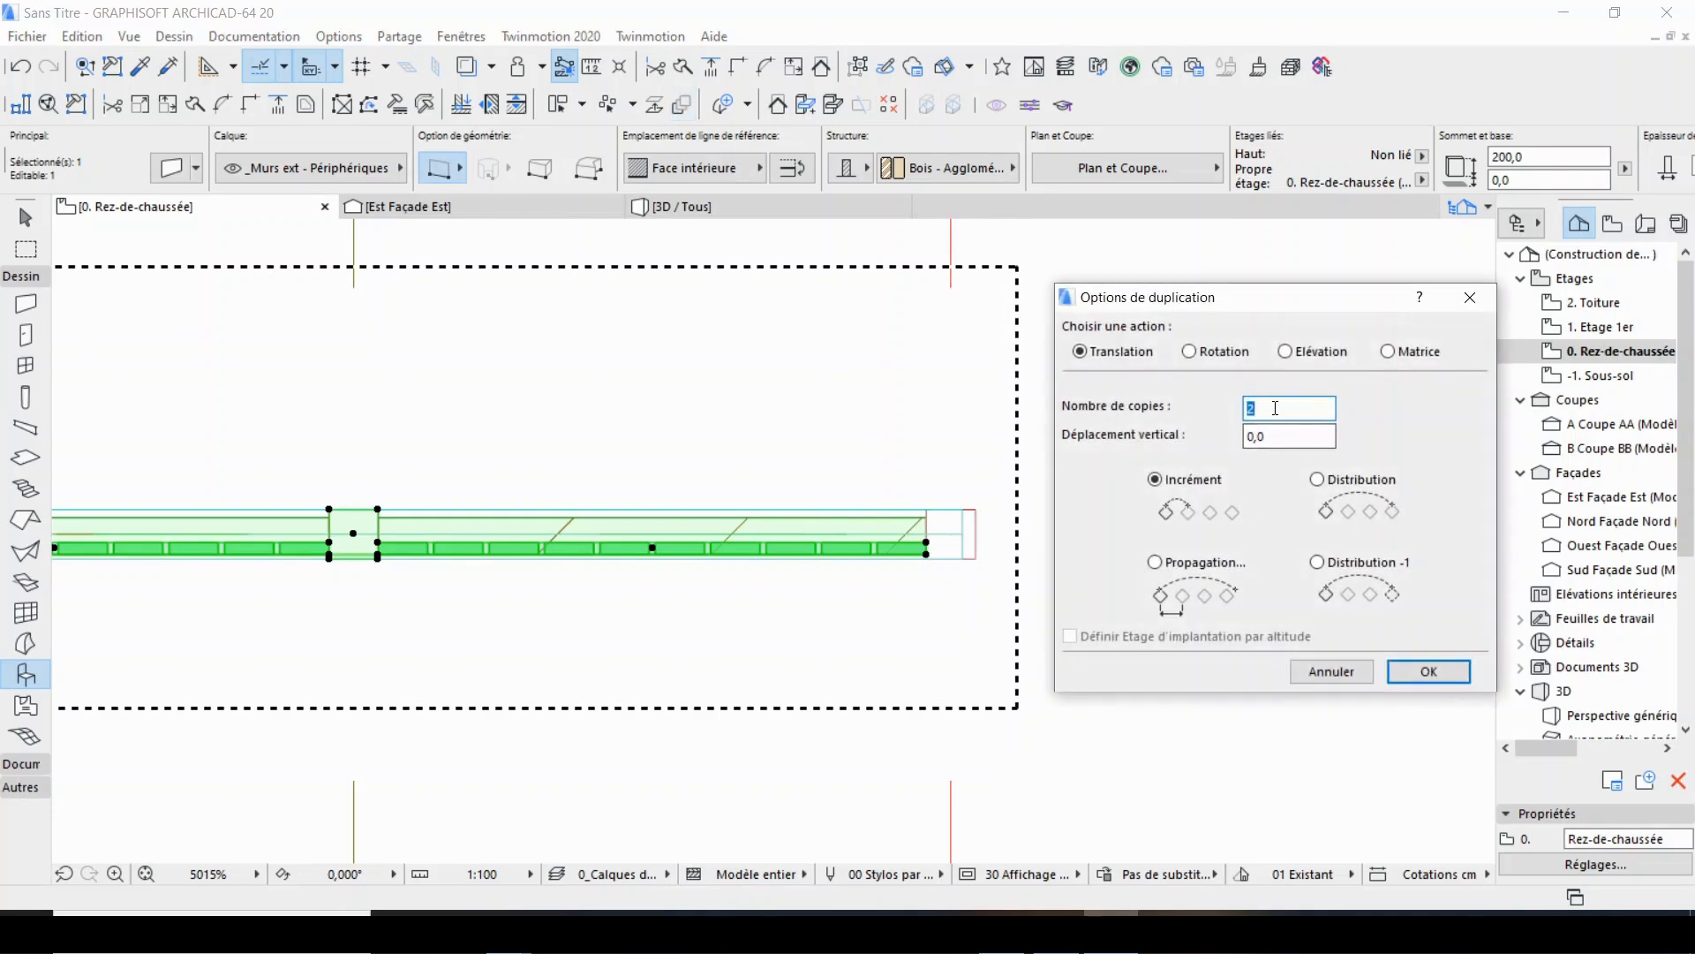
pyautogui.click(1427, 672)
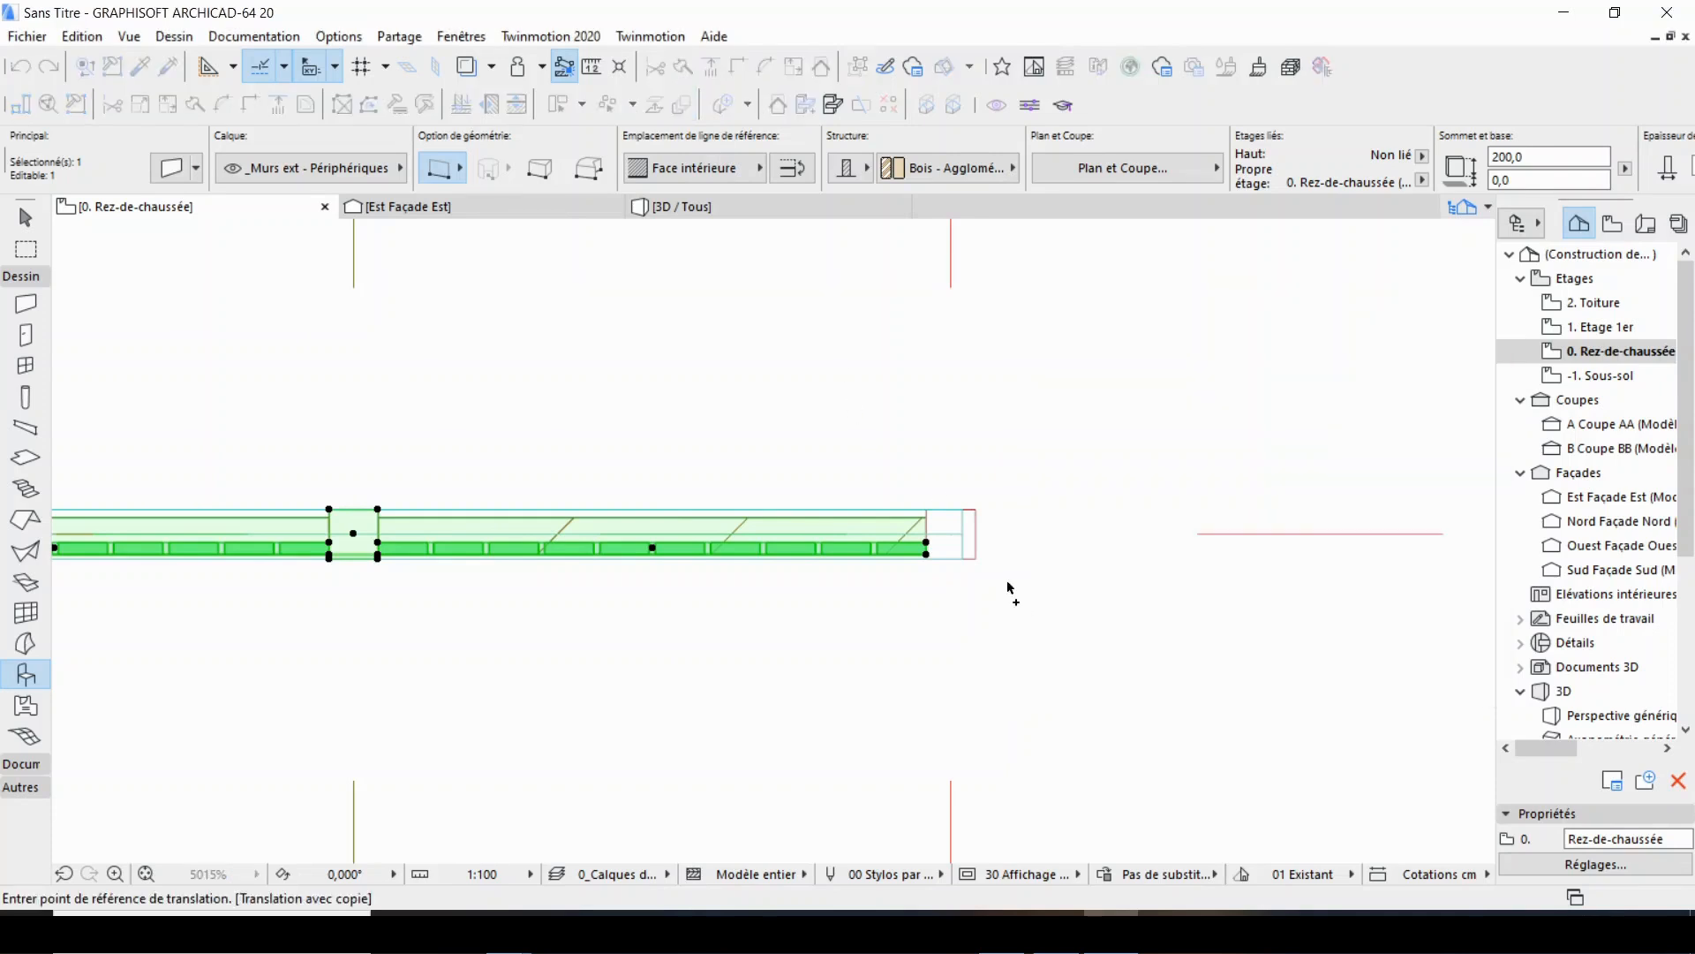
pyautogui.scroll(3, 948, 553)
pyautogui.scroll(-4, 1022, 580)
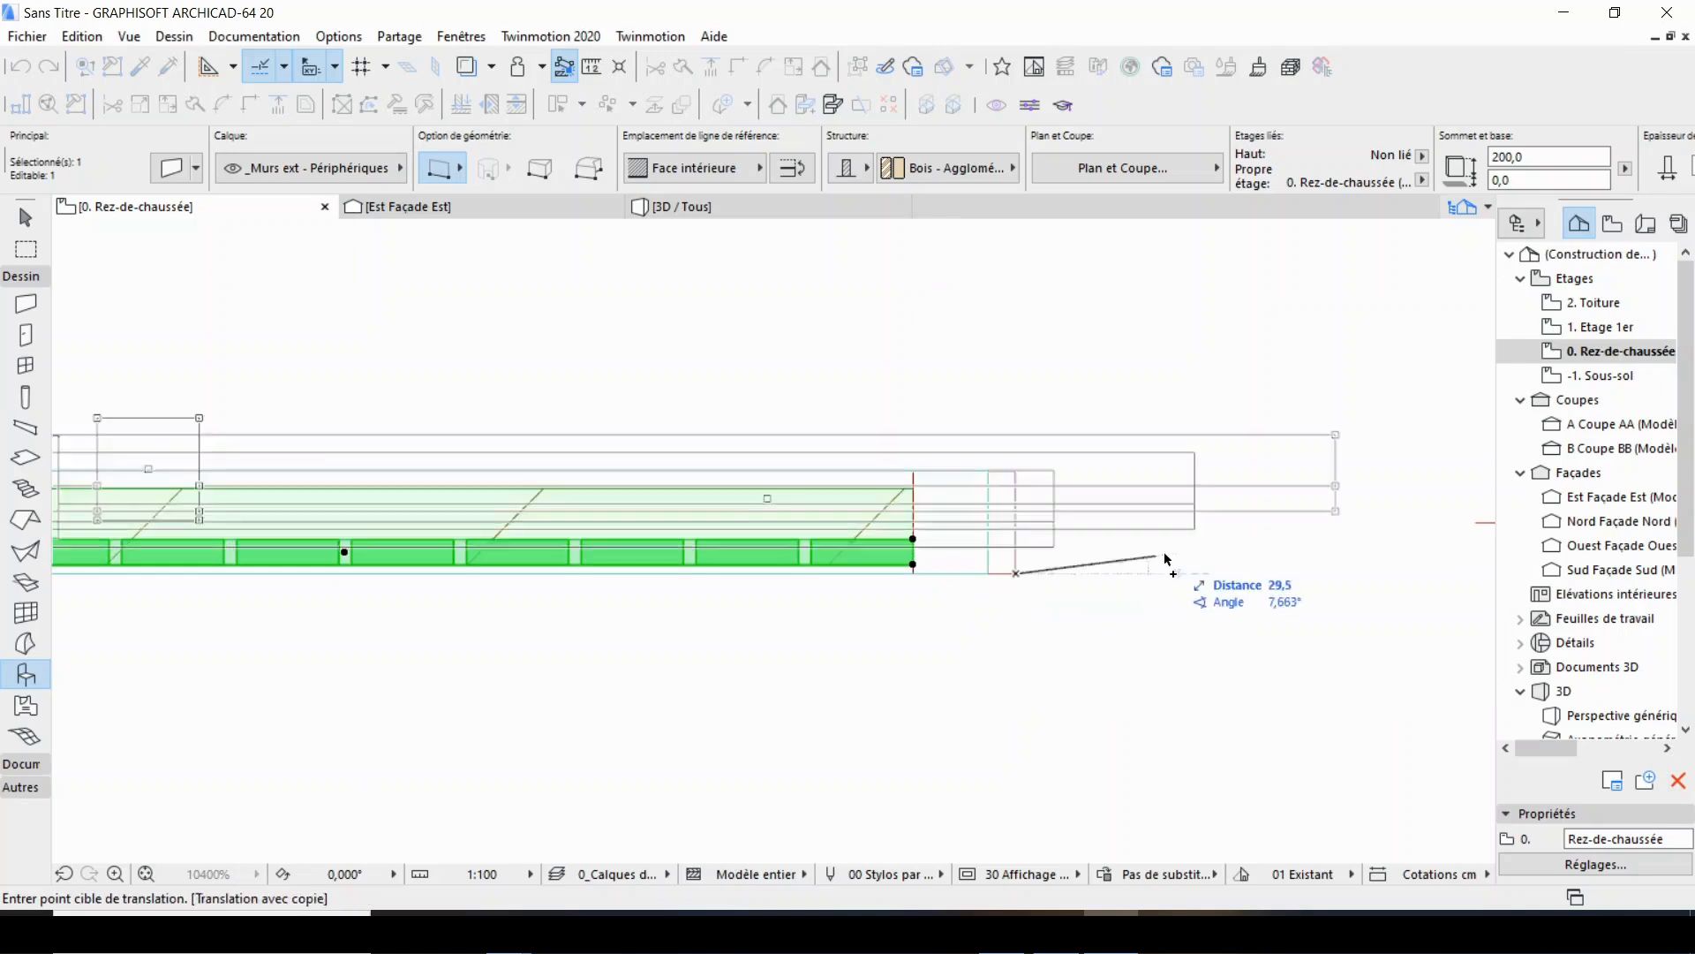
pyautogui.scroll(2, 406, 556)
pyautogui.click(405, 553)
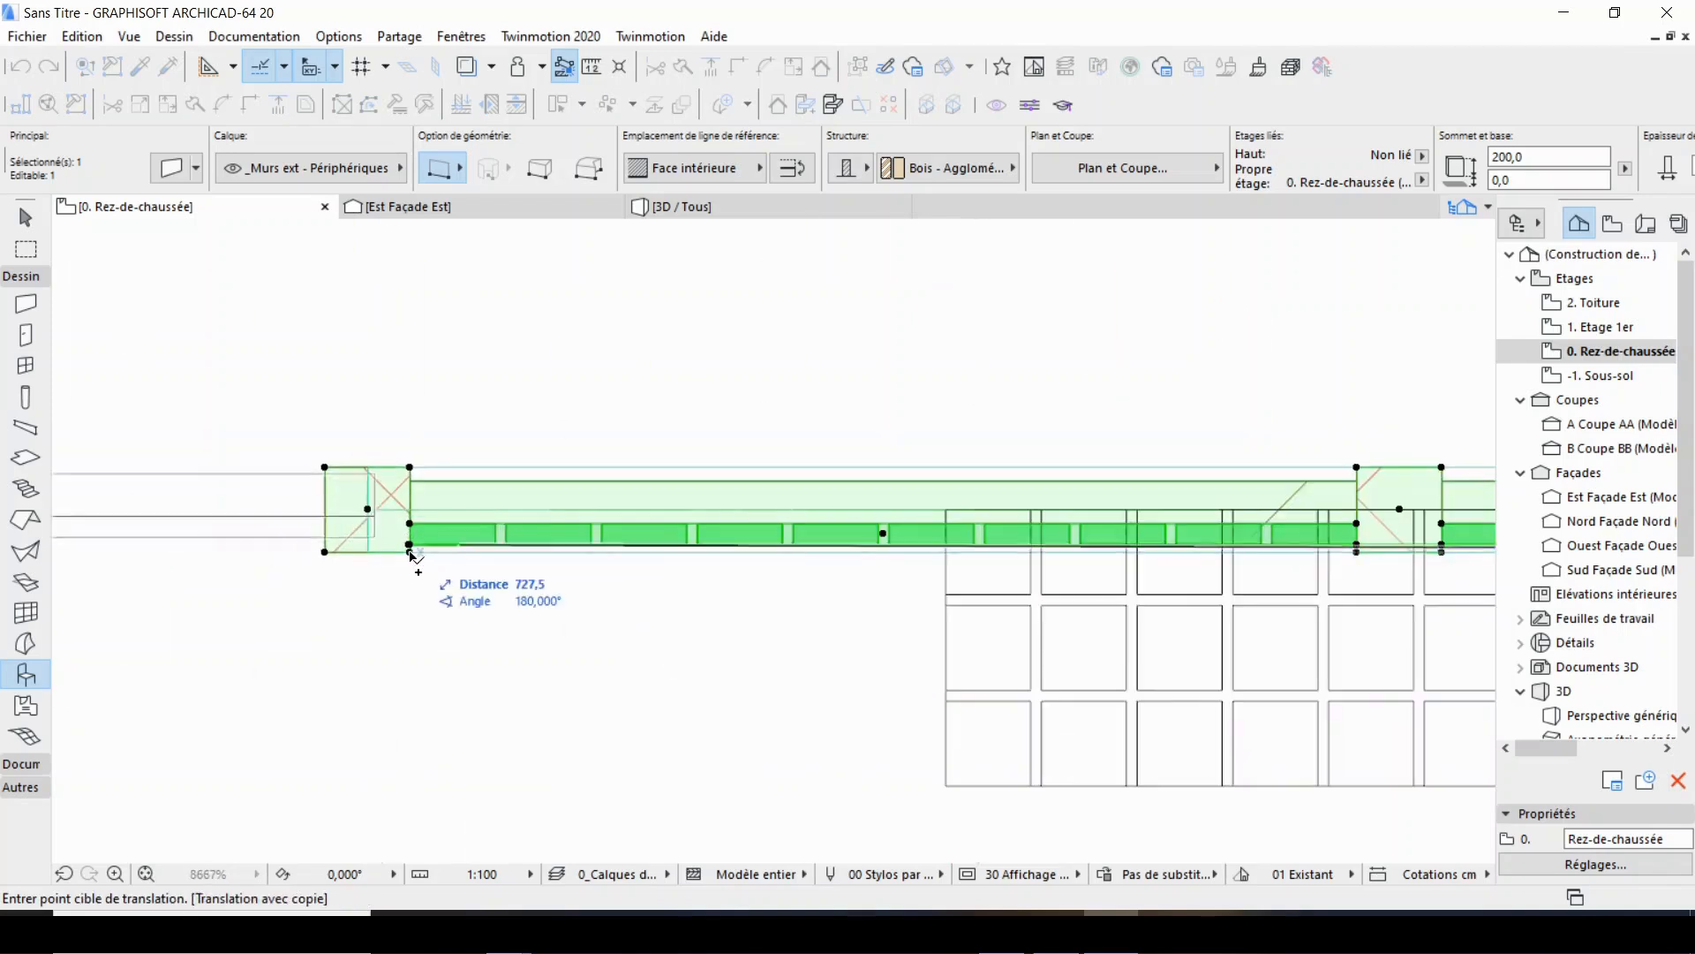
pyautogui.scroll(-4, 443, 567)
pyautogui.click(553, 559)
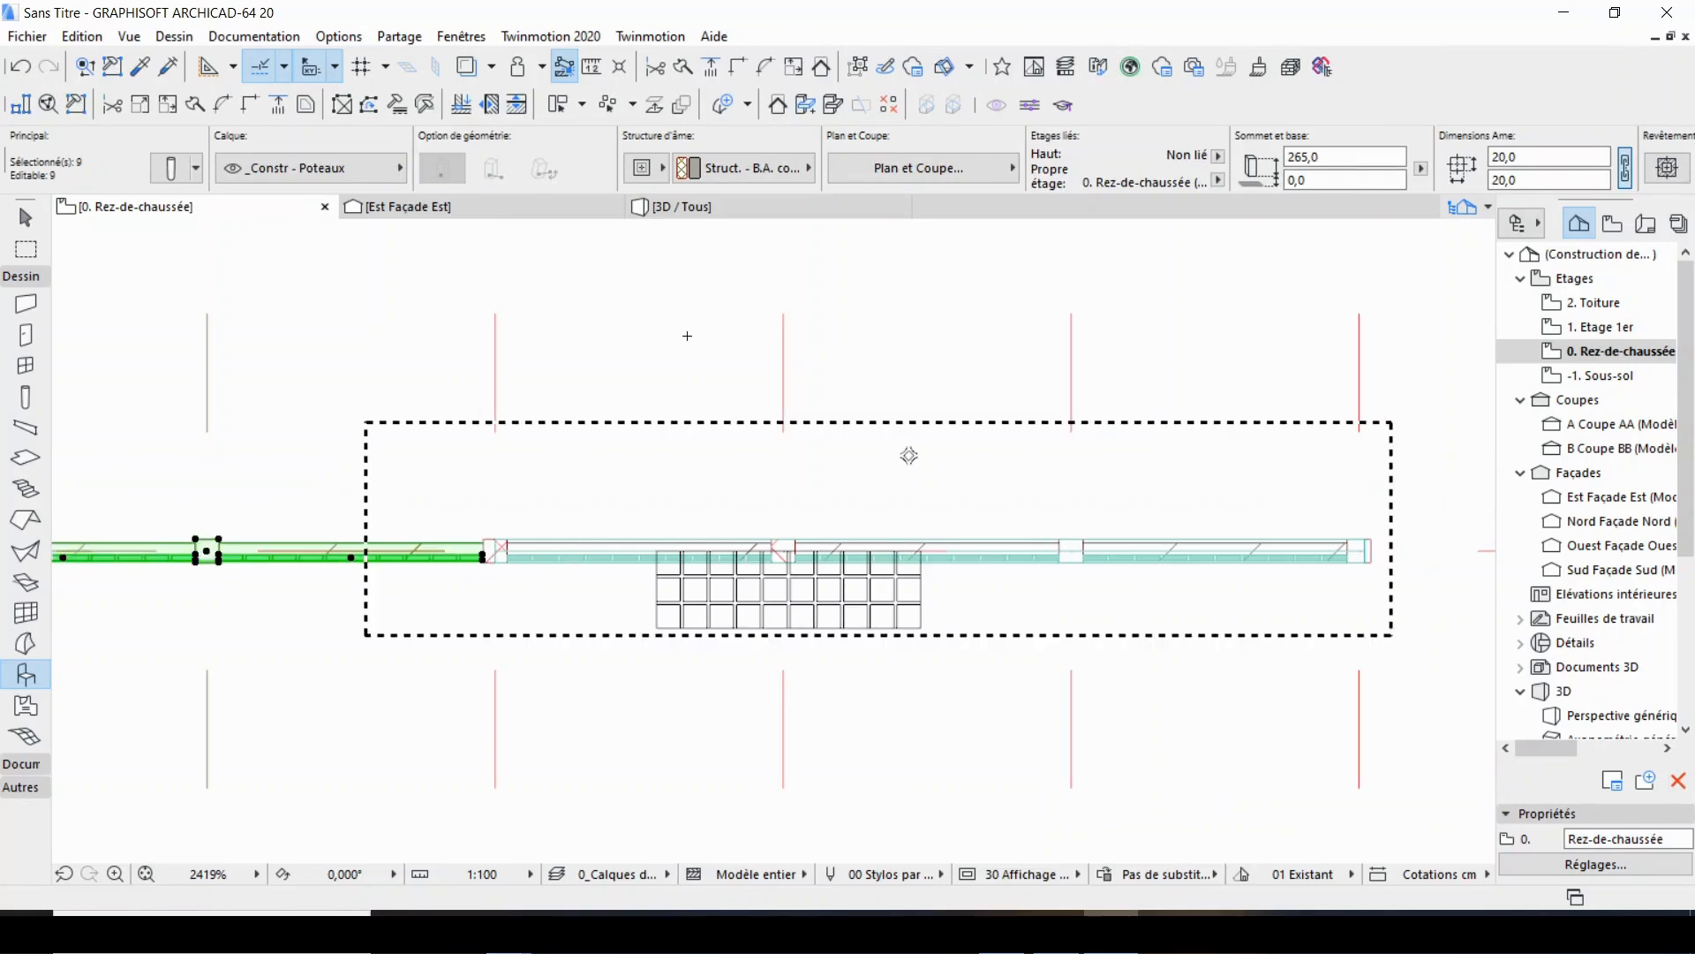
# Deselect the copies, check the extended wall in 3D and return to the ground floor plan.
pyautogui.press('Escape')
pyautogui.press('F3')
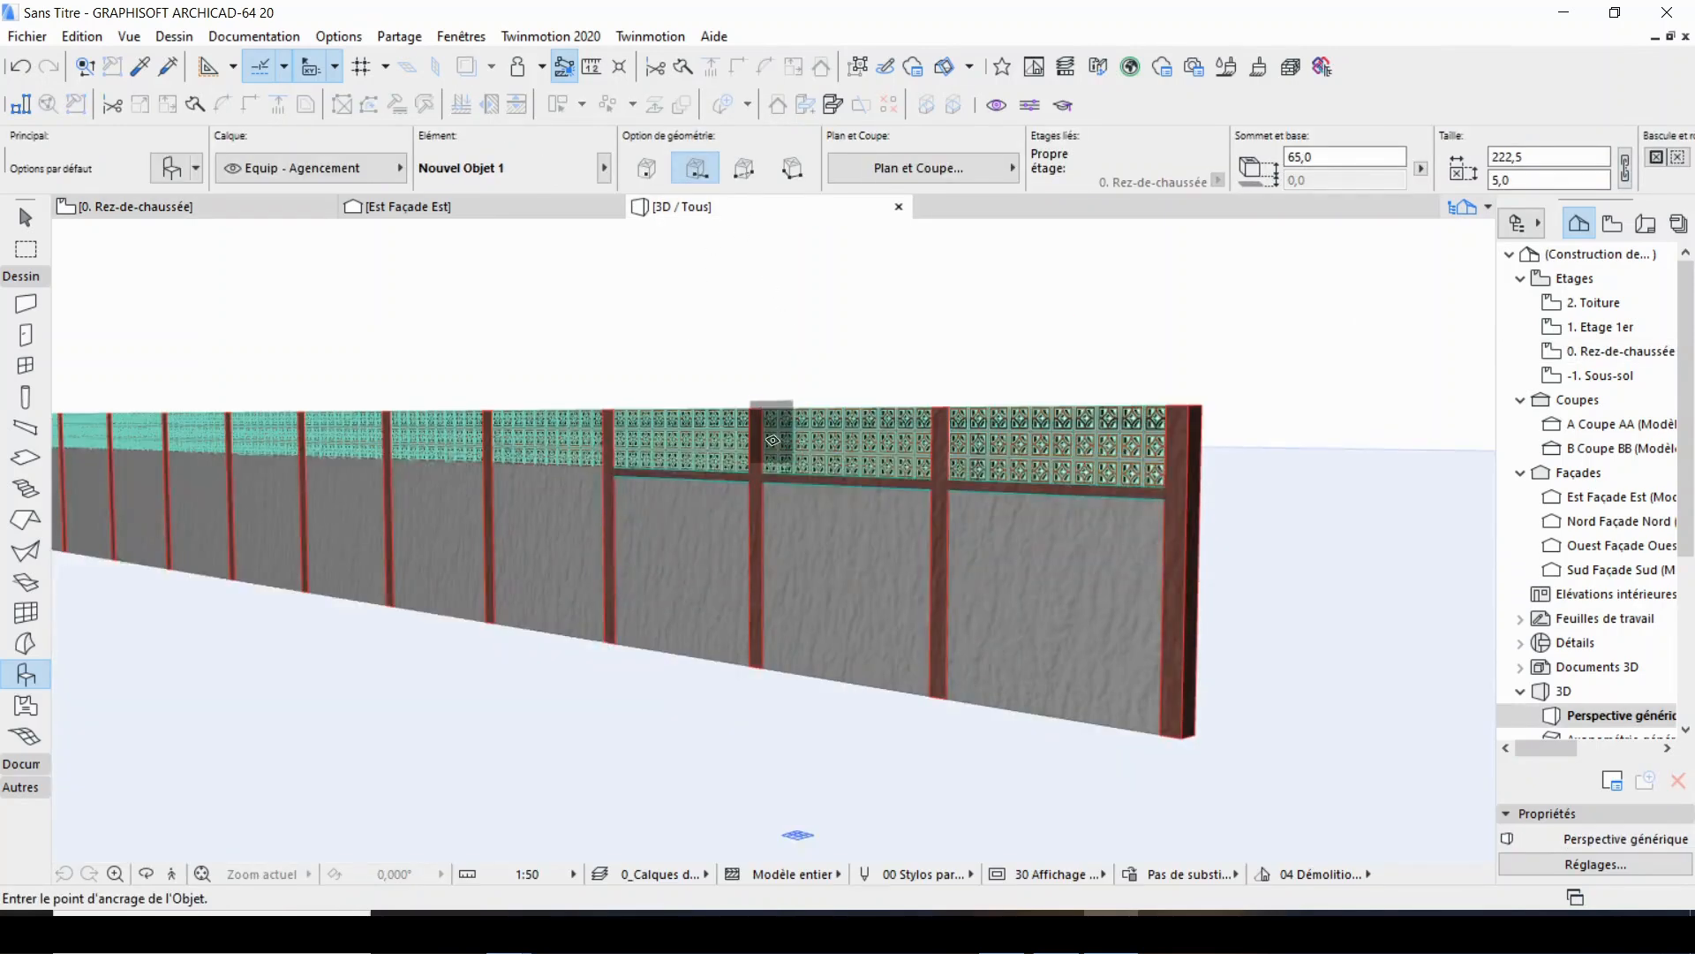
pyautogui.click(137, 206)
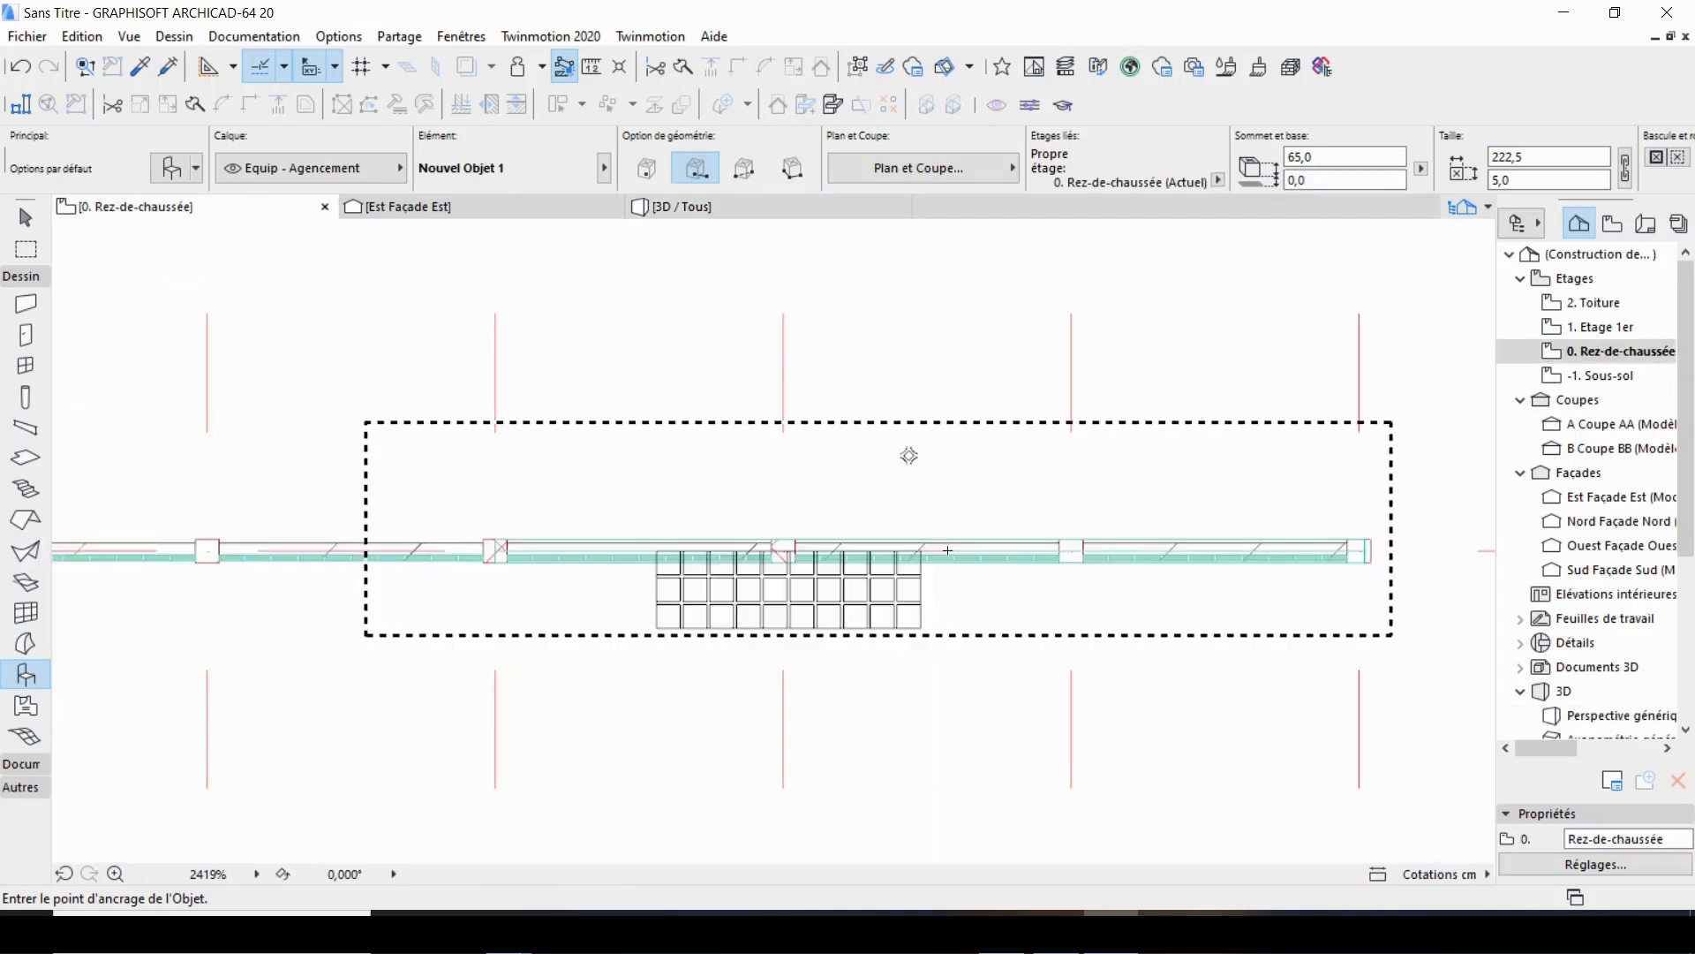
# Stretch the 200 cm high beam from its free end to the centre of the farthest end column in the ground floor plan.
pyautogui.keyDown('shift'); pyautogui.click(528, 547); pyautogui.keyUp('shift')
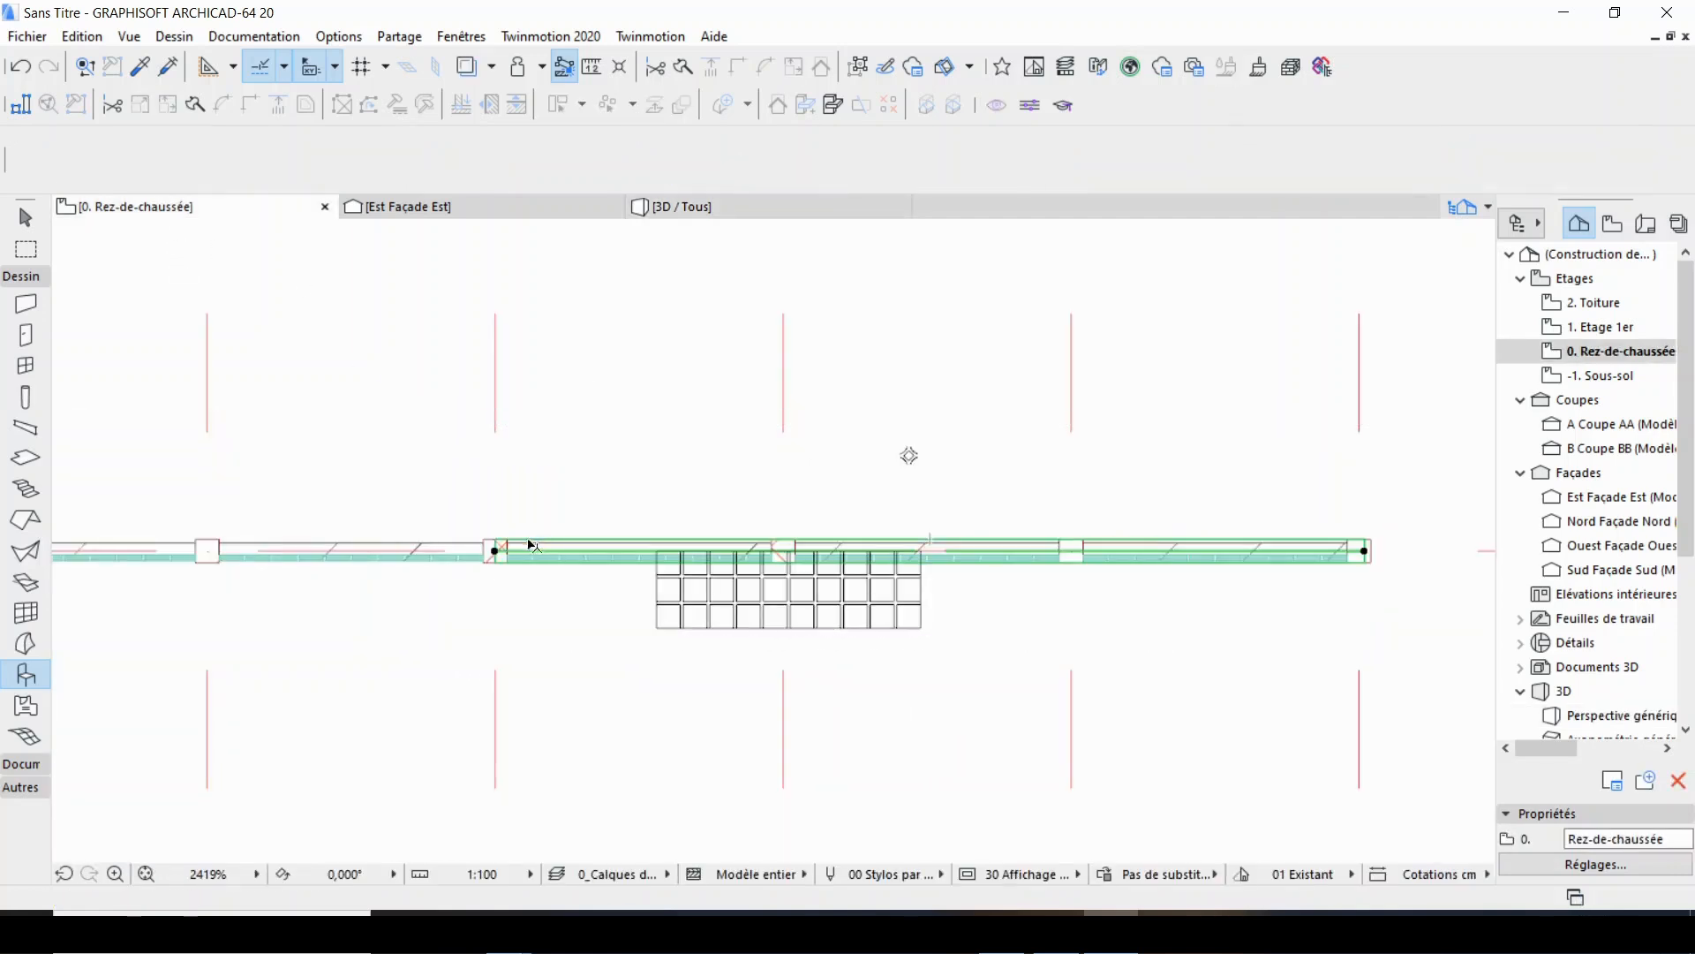
pyautogui.click(495, 551)
pyautogui.scroll(-5, 855, 576)
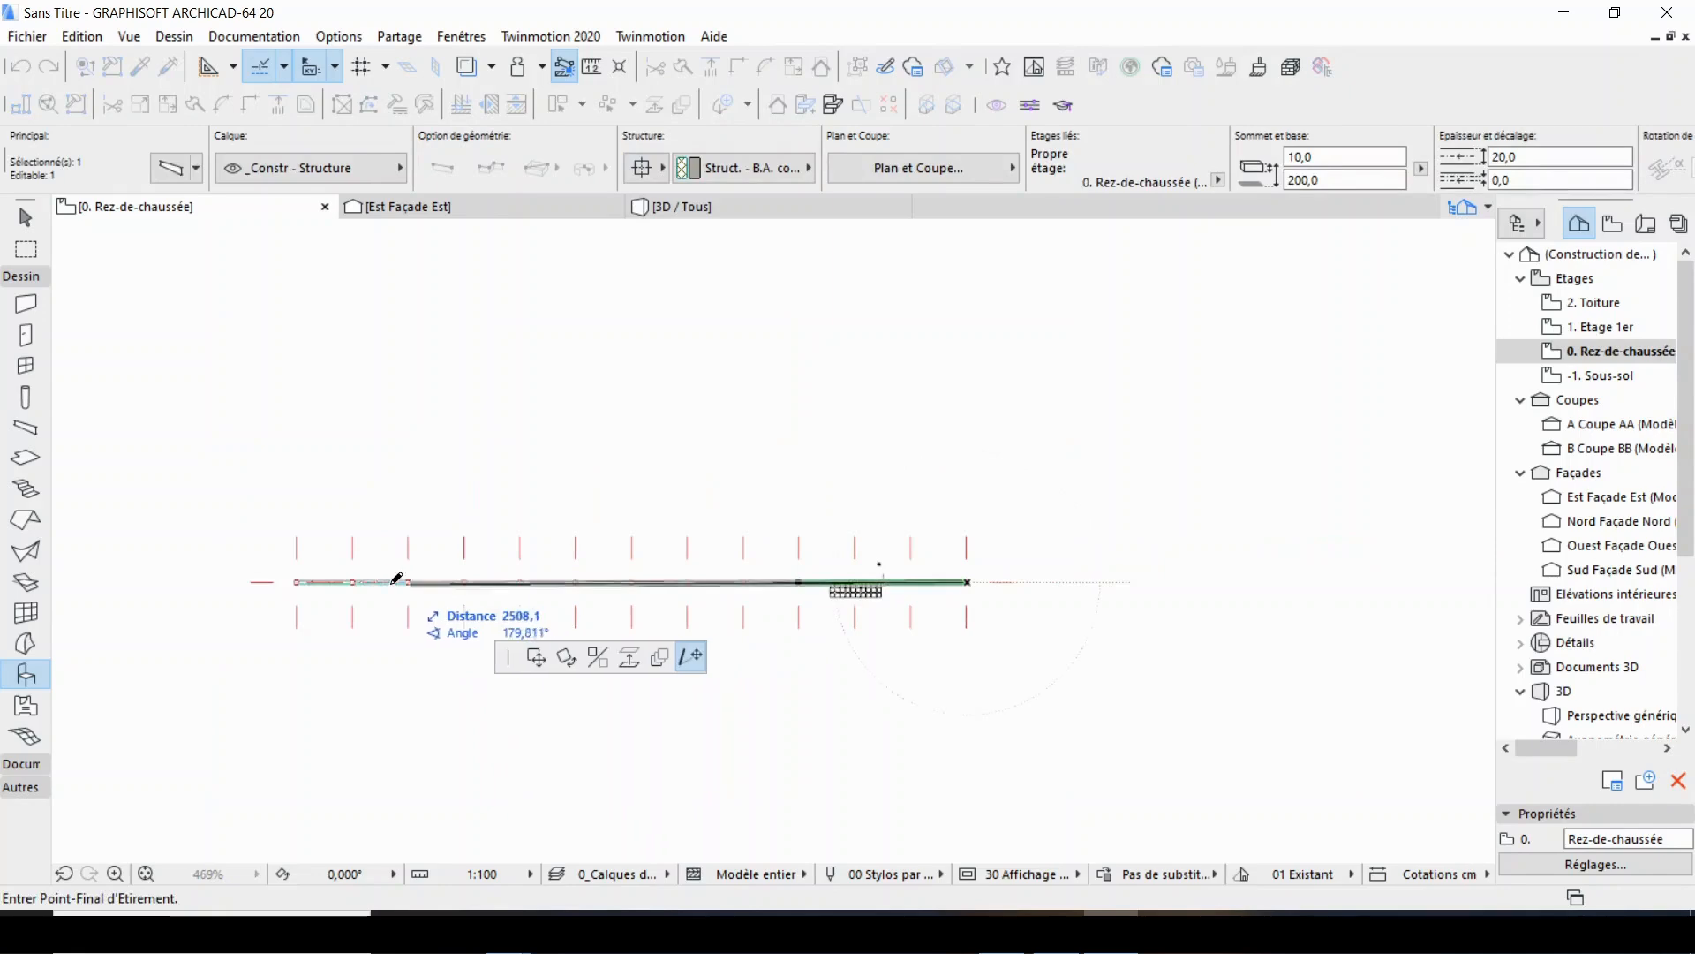
pyautogui.scroll(3, 379, 579)
pyautogui.click(321, 585)
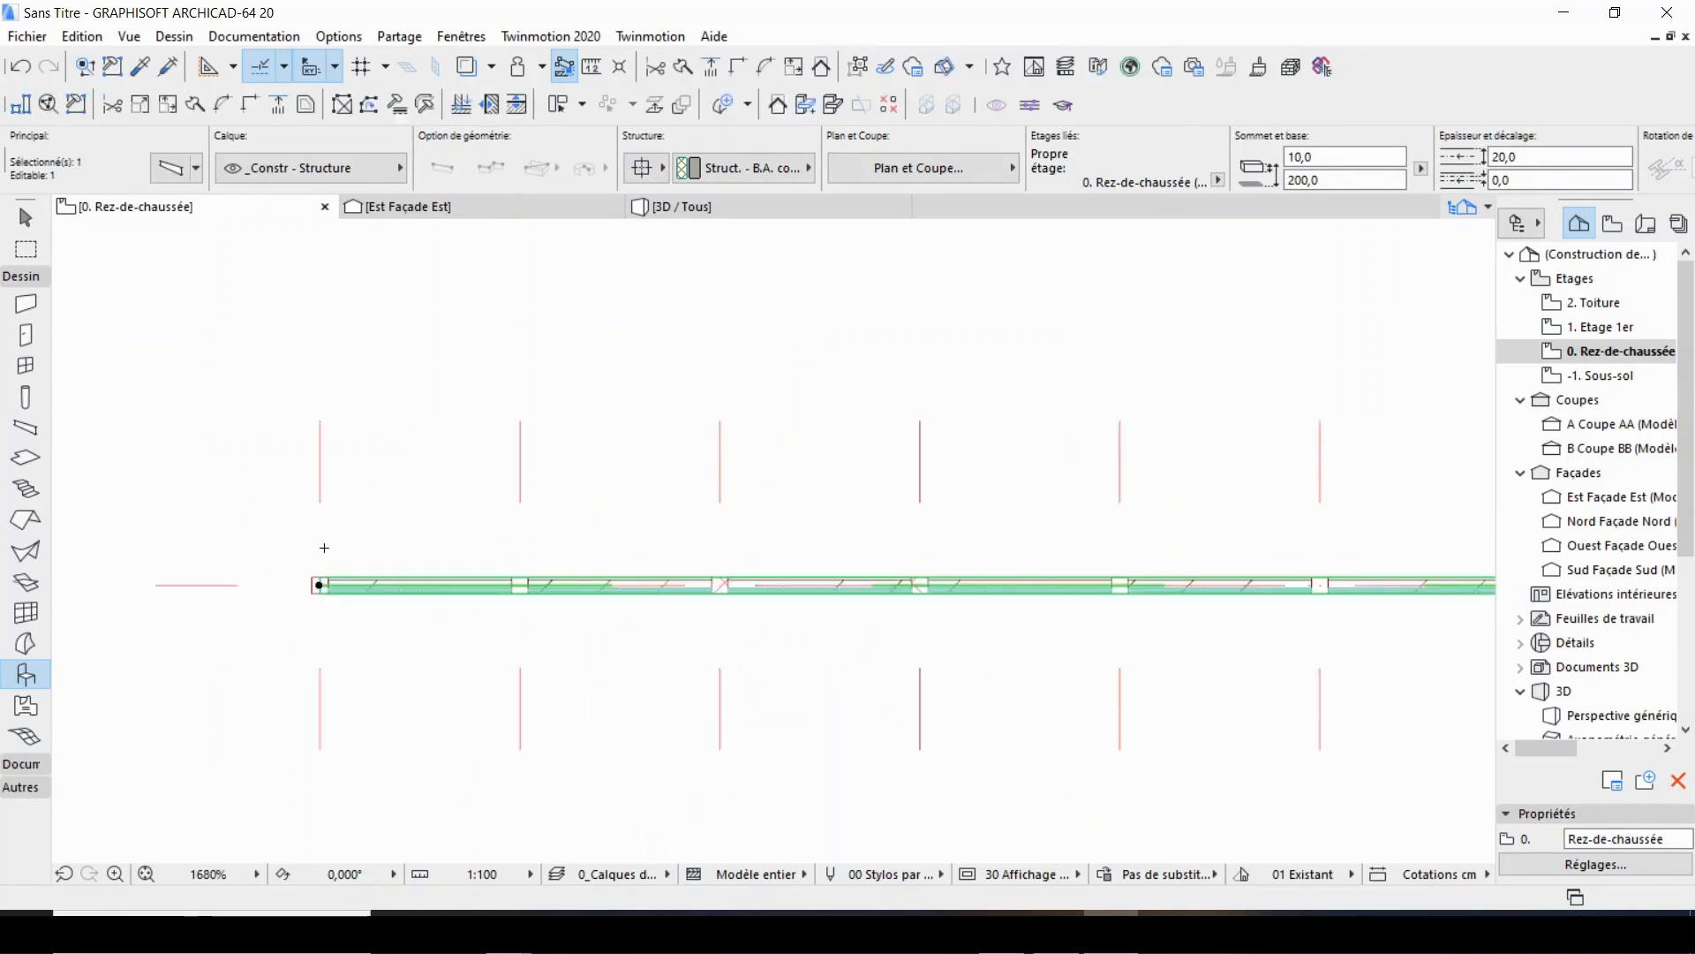
pyautogui.press('Escape')
# Orbit the wall in the 3D view to inspect the extended beam and the perforated brick panels between the columns.
pyautogui.click(688, 212)
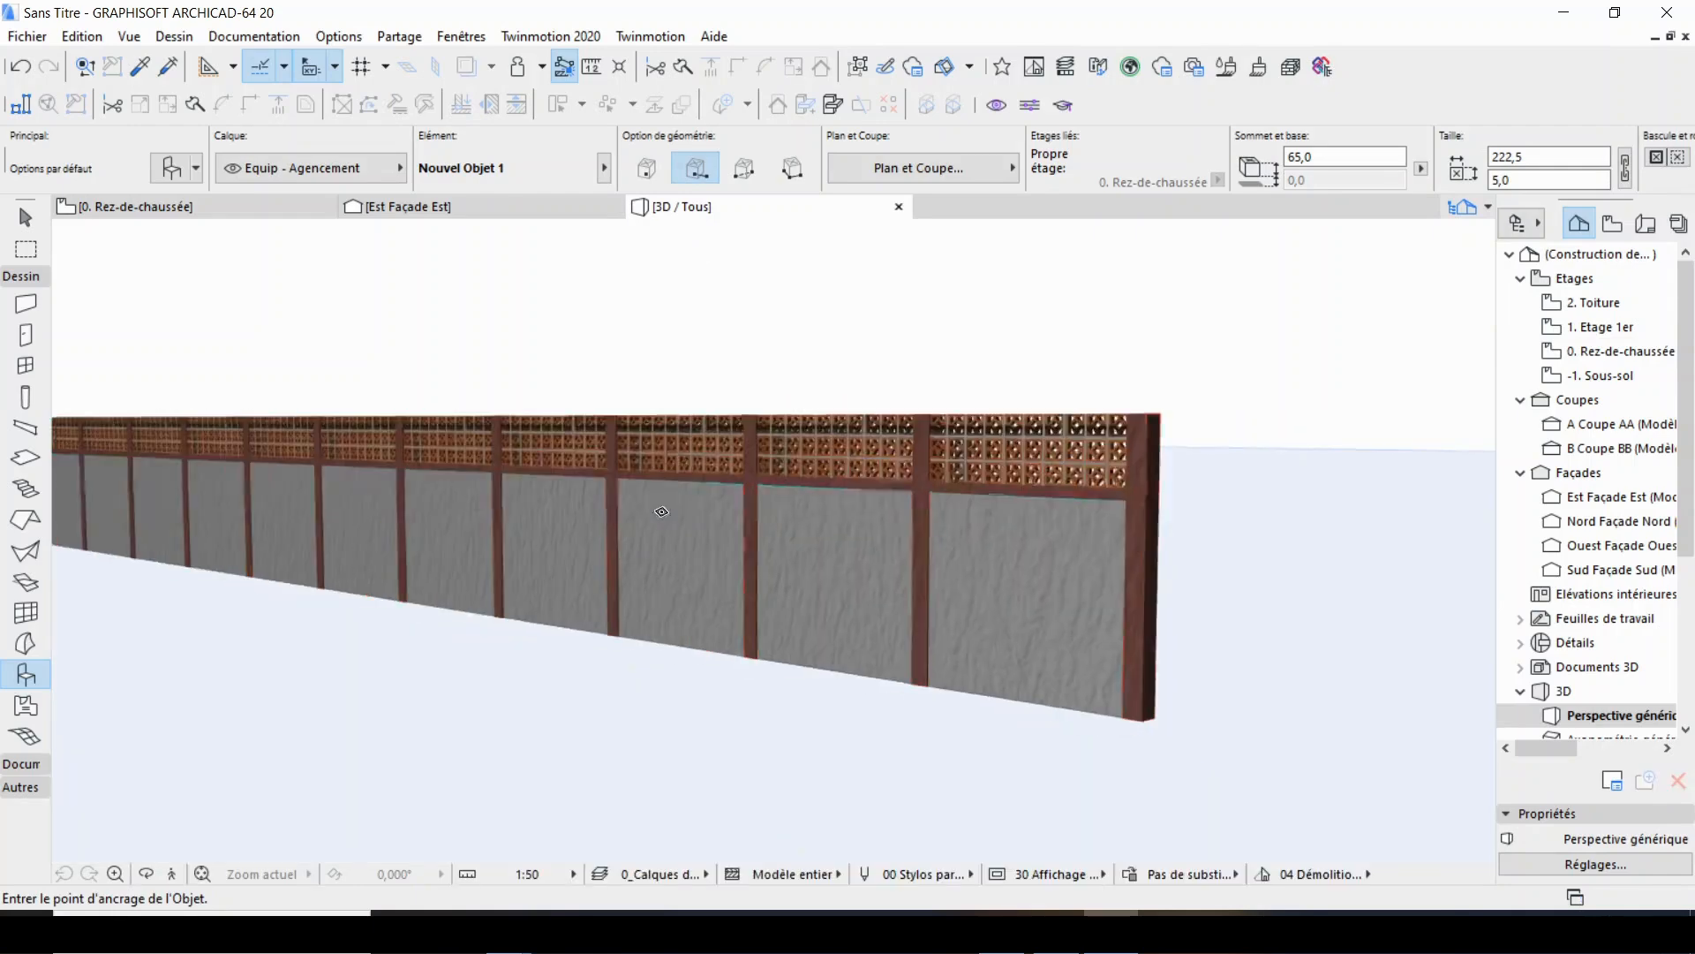
pyautogui.rightClick(756, 320)
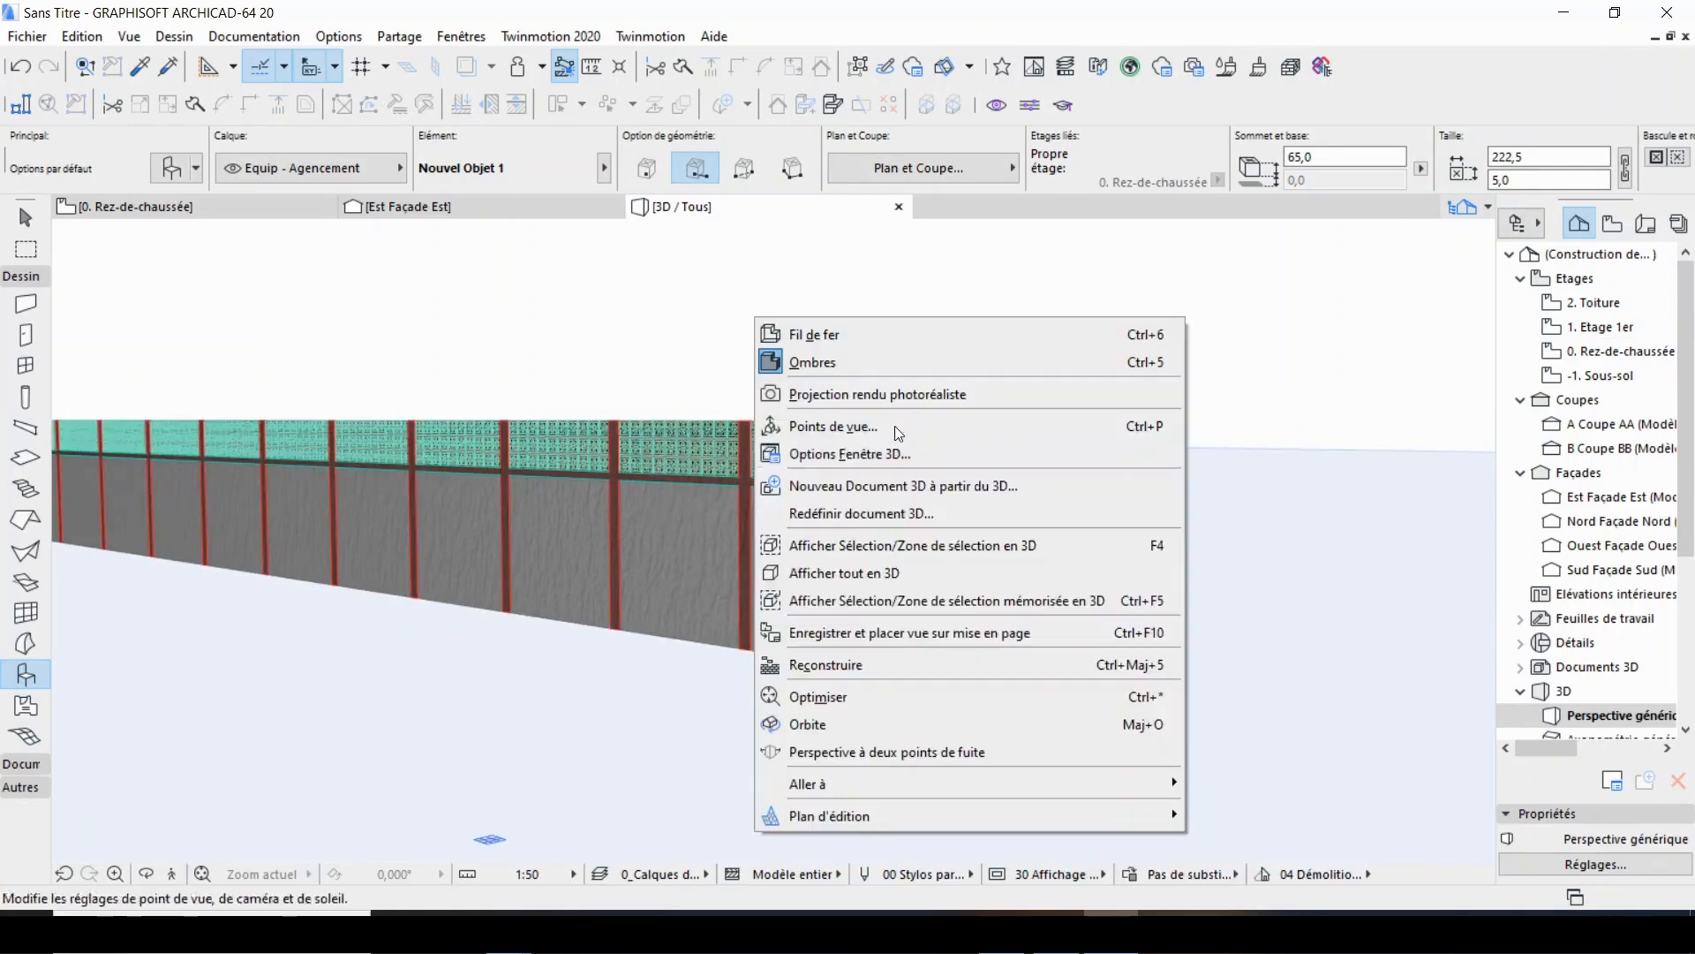
pyautogui.click(821, 722)
pyautogui.moveTo(858, 563); pyautogui.dragTo(924, 524)
pyautogui.moveTo(974, 453); pyautogui.dragTo(981, 444)
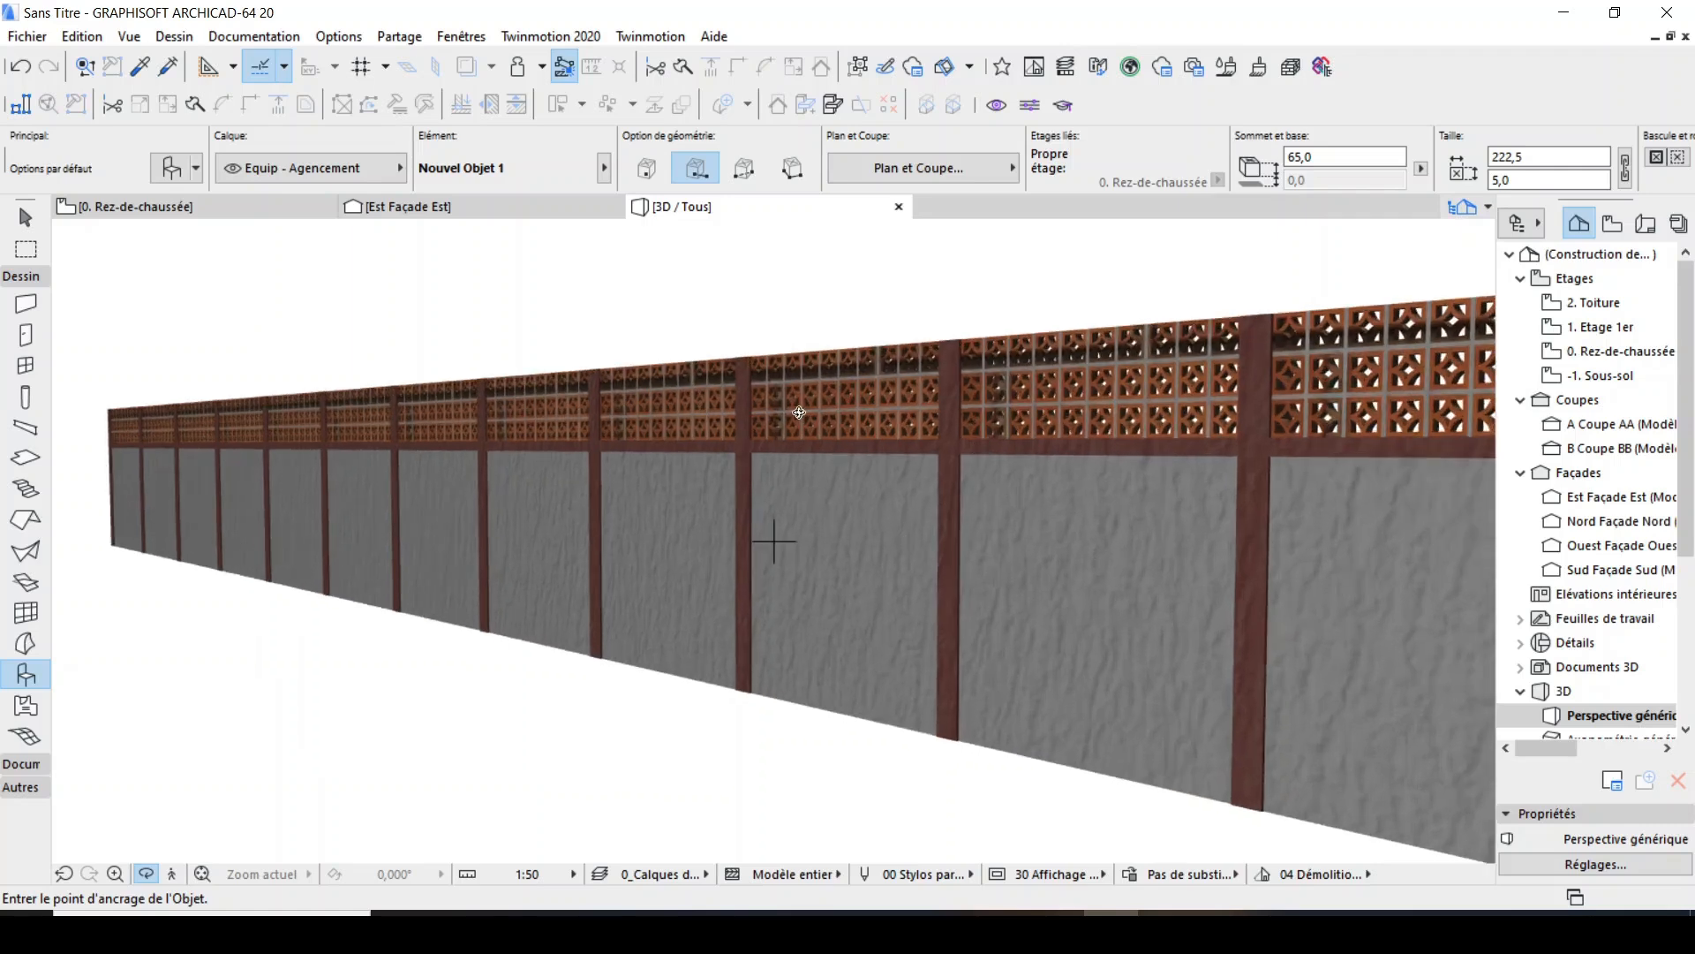
pyautogui.moveTo(799, 412); pyautogui.dragTo(898, 409)
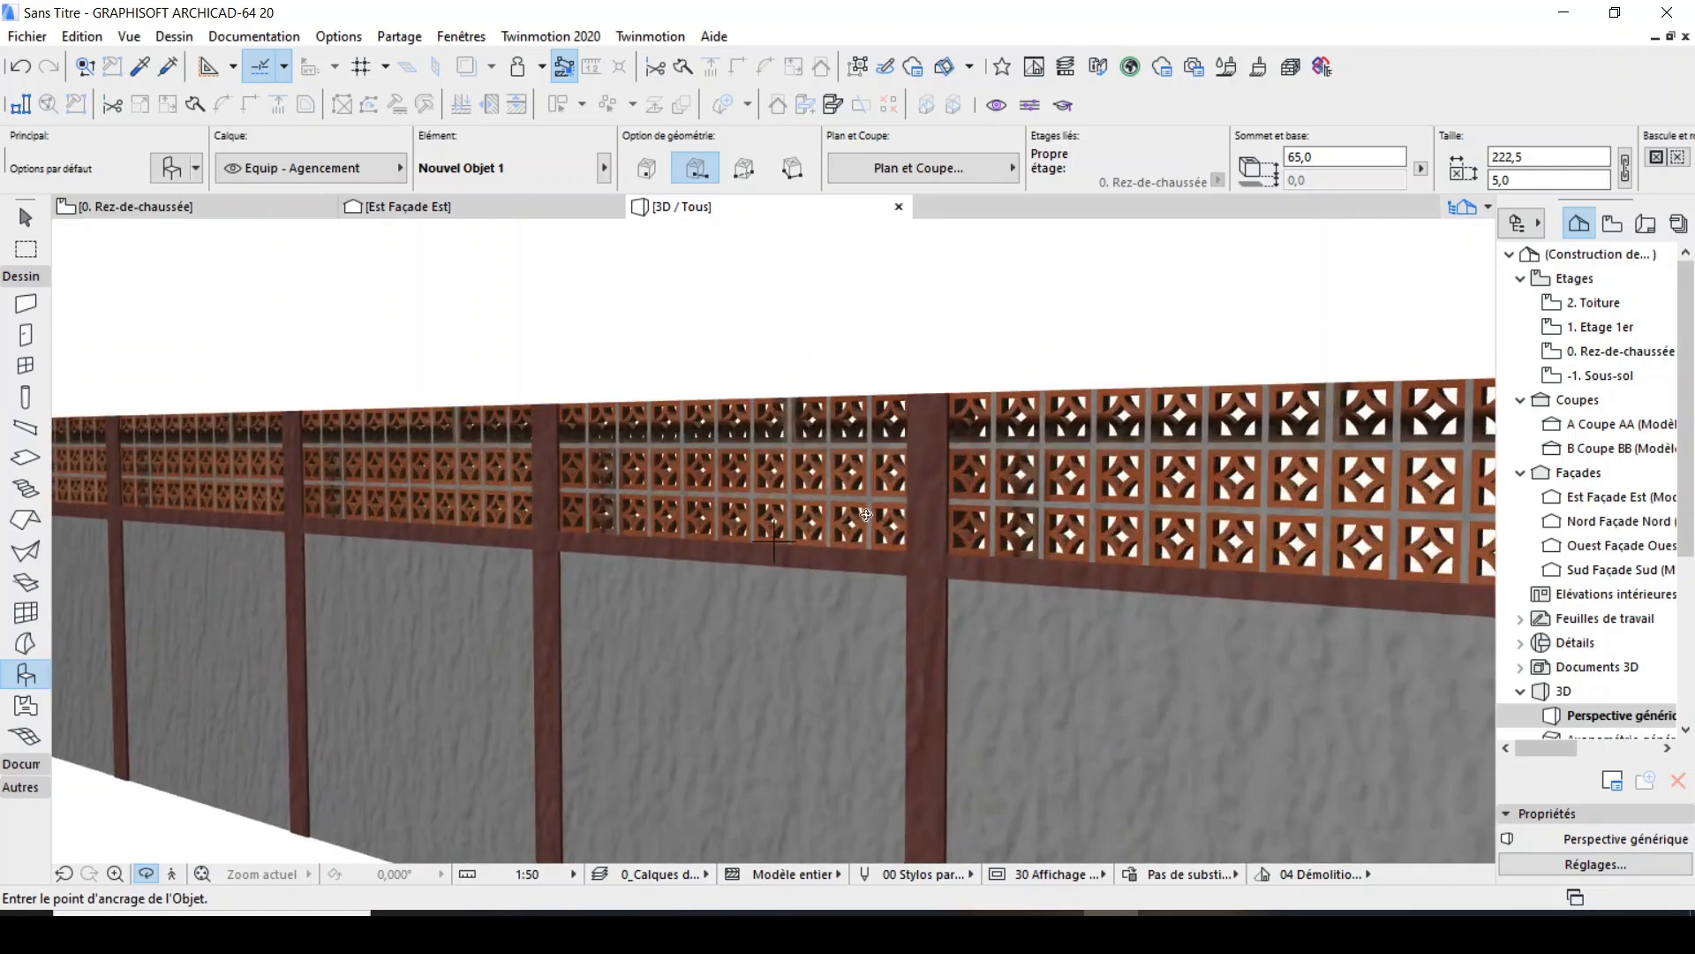
pyautogui.scroll(-2, 911, 476)
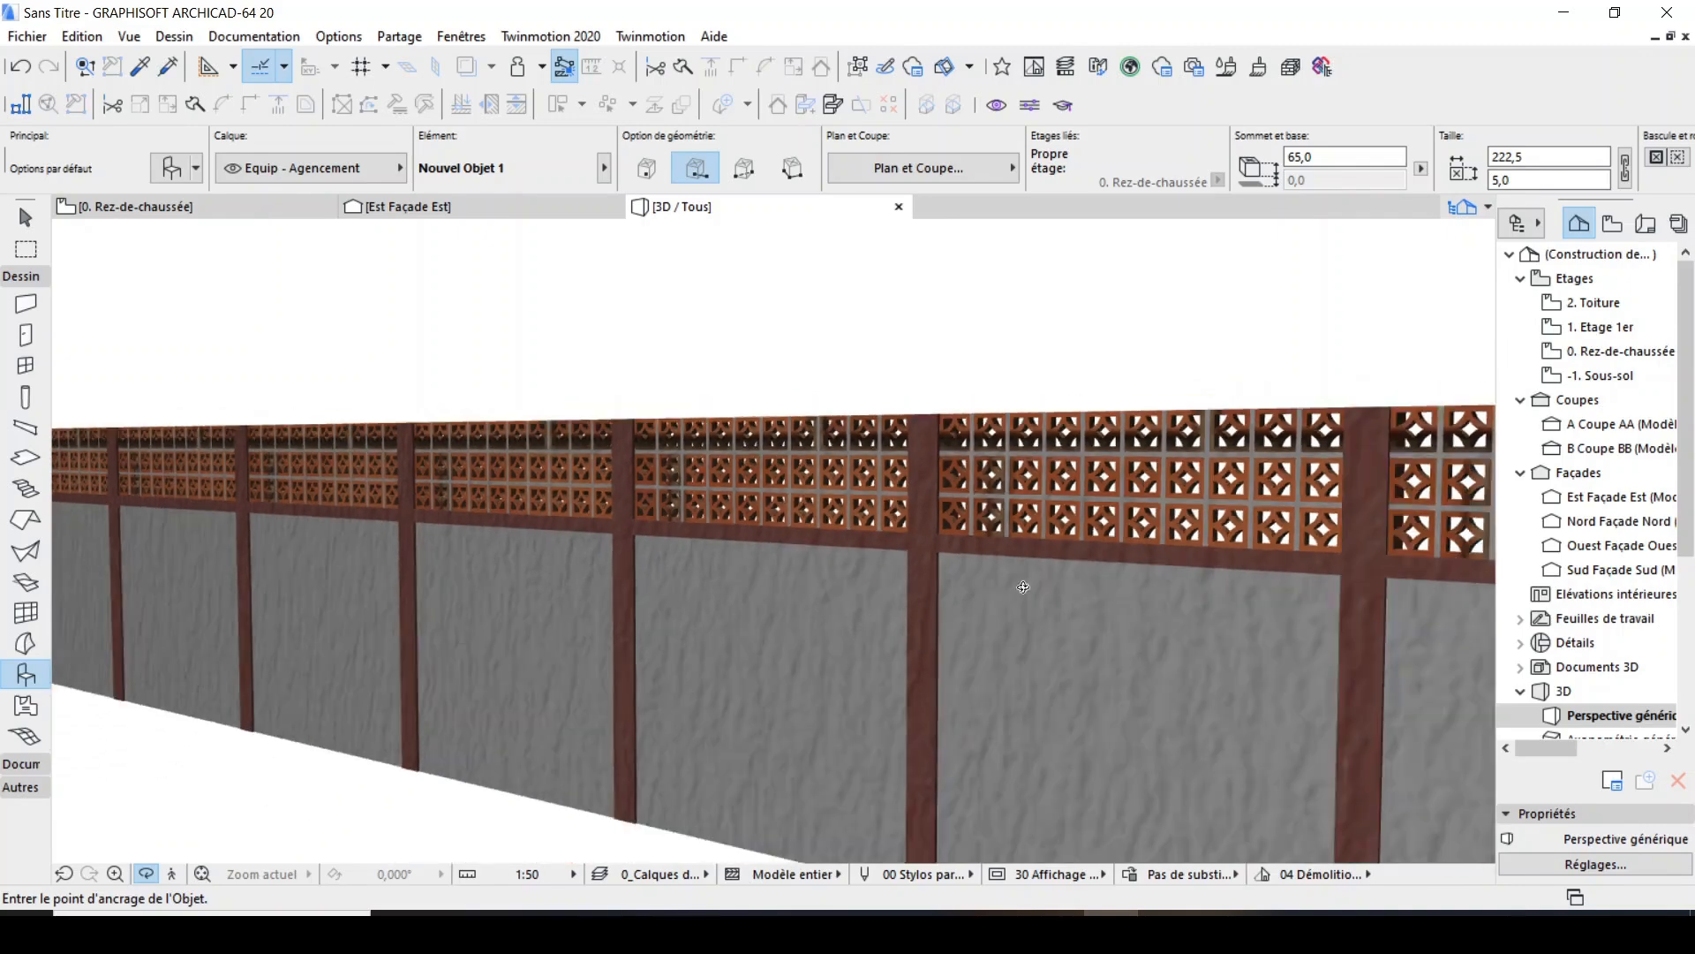
pyautogui.scroll(-3, 890, 487)
pyautogui.moveTo(890, 487); pyautogui.dragTo(898, 565)
pyautogui.scroll(1, 904, 557)
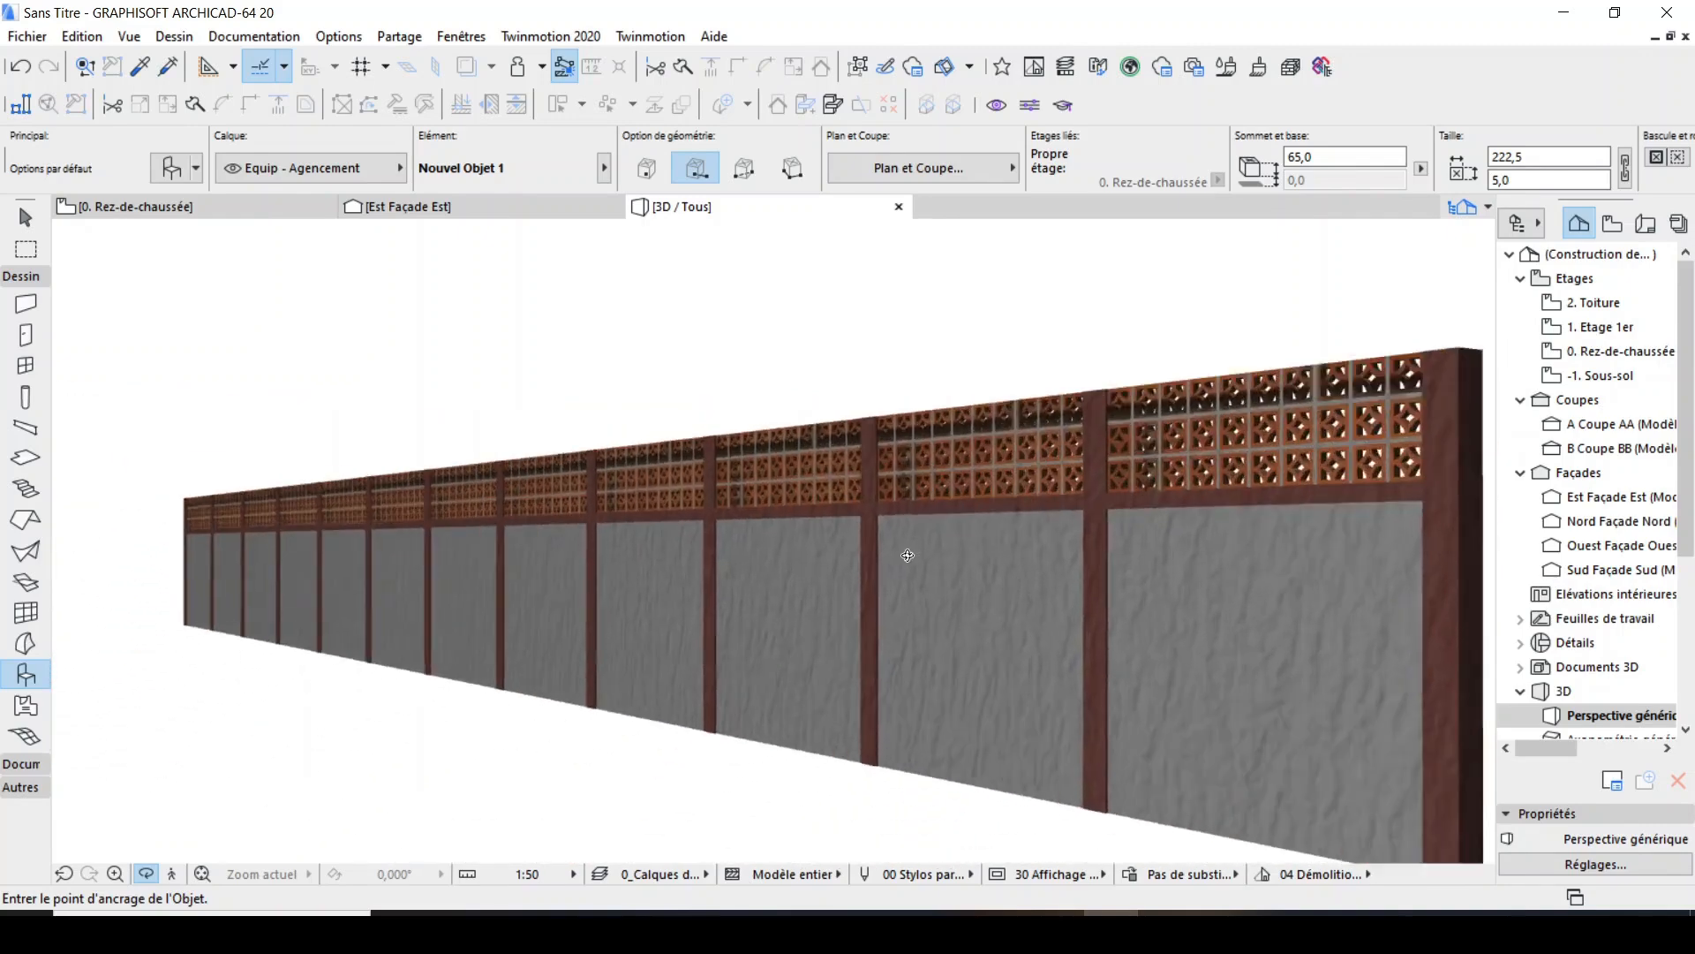
# Examine the complete wall in 3D from its opposite end, including a plastered bay up close and the end column.
pyautogui.scroll(-5, 972, 469)
pyautogui.moveTo(681, 507); pyautogui.dragTo(847, 528)
pyautogui.moveTo(848, 528); pyautogui.dragTo(1094, 556, button='middle')
pyautogui.moveTo(1094, 556); pyautogui.dragTo(1050, 579)
pyautogui.scroll(3, 972, 556)
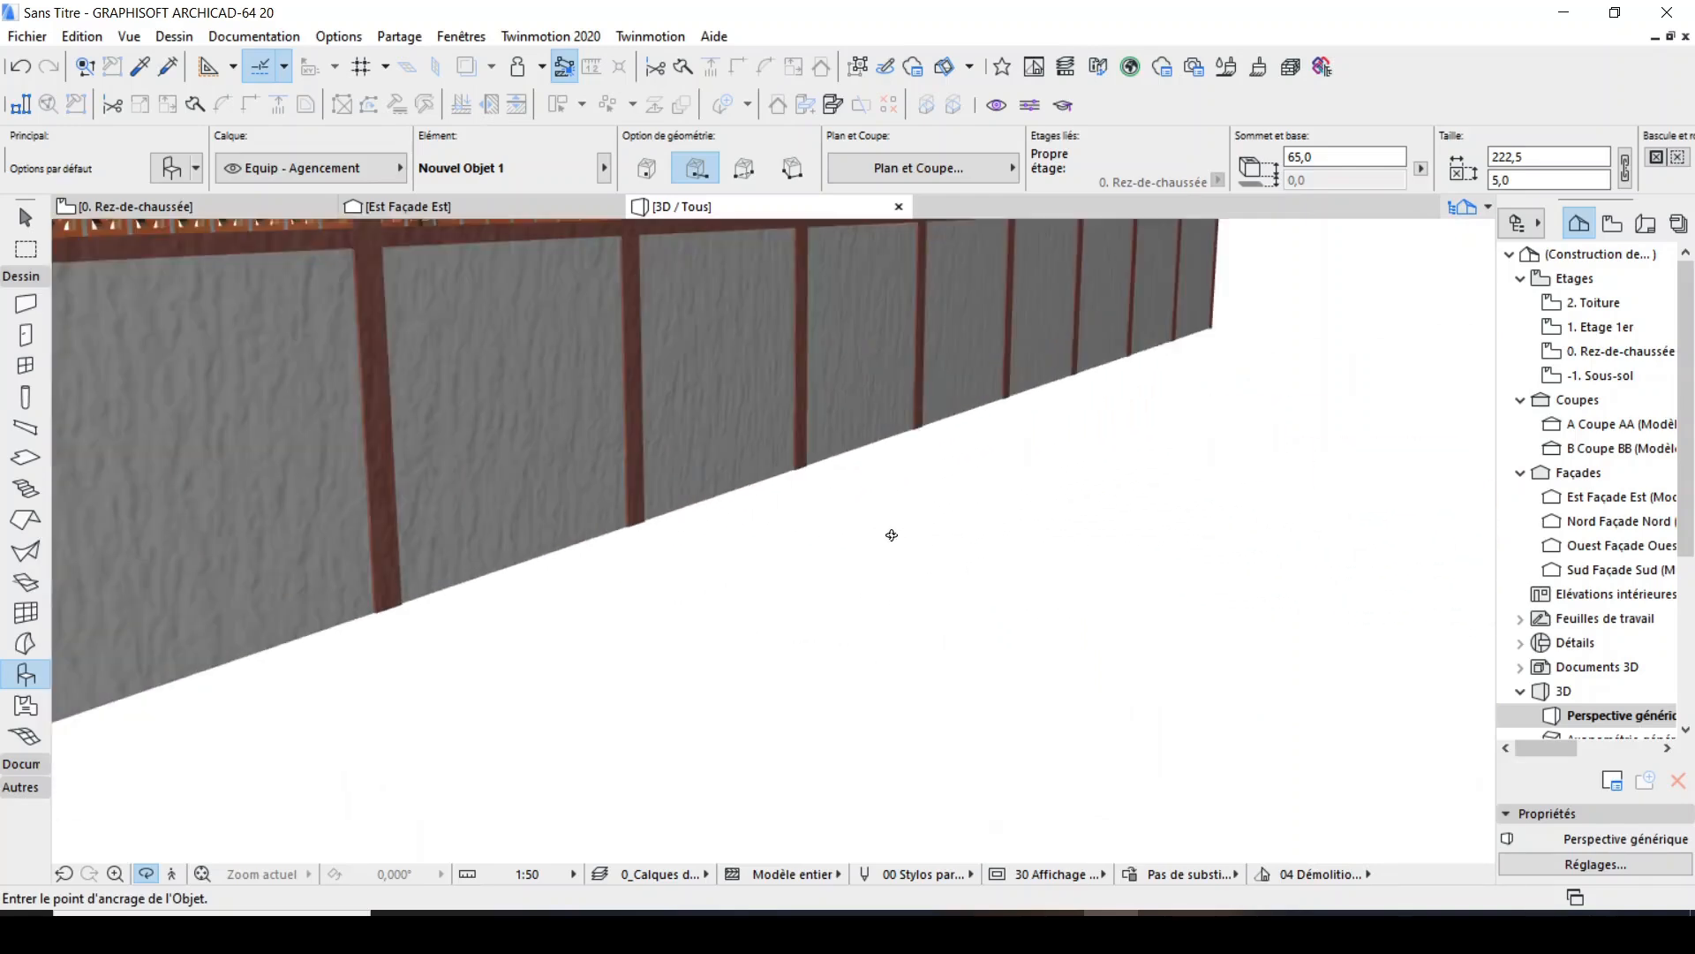
pyautogui.scroll(-5, 953, 598)
pyautogui.moveTo(715, 597); pyautogui.dragTo(645, 579)
pyautogui.scroll(2, 824, 579)
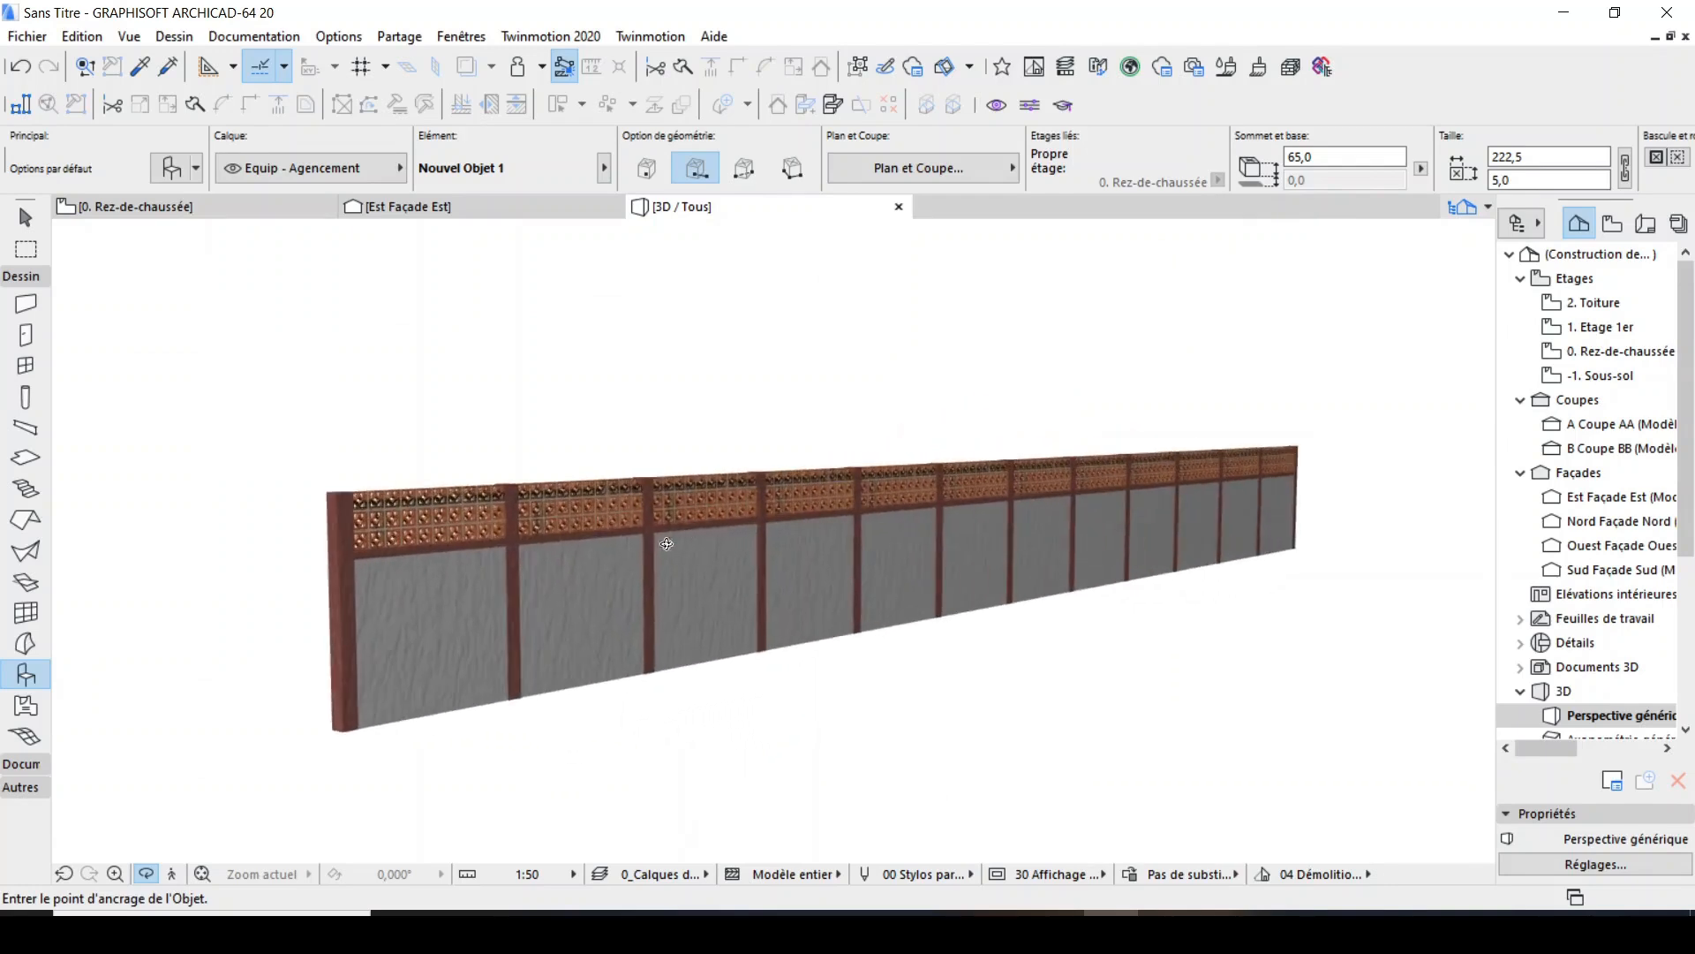
pyautogui.scroll(4, 644, 574)
pyautogui.scroll(-6, 647, 563)
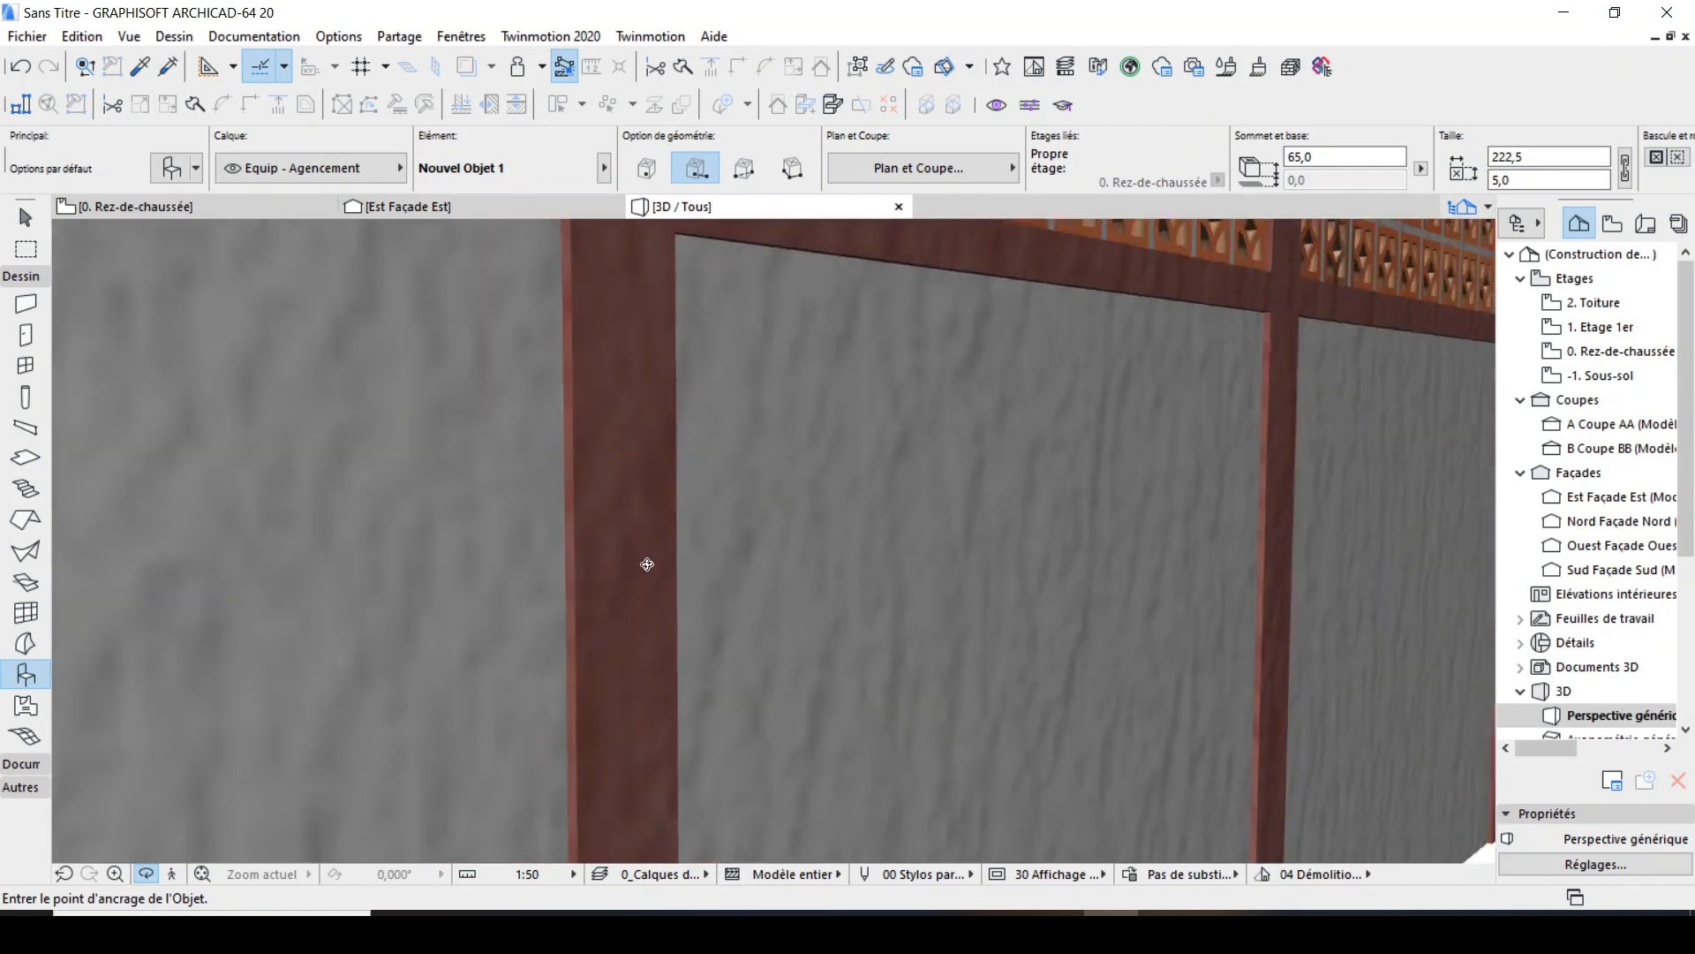
pyautogui.scroll(1, 696, 616)
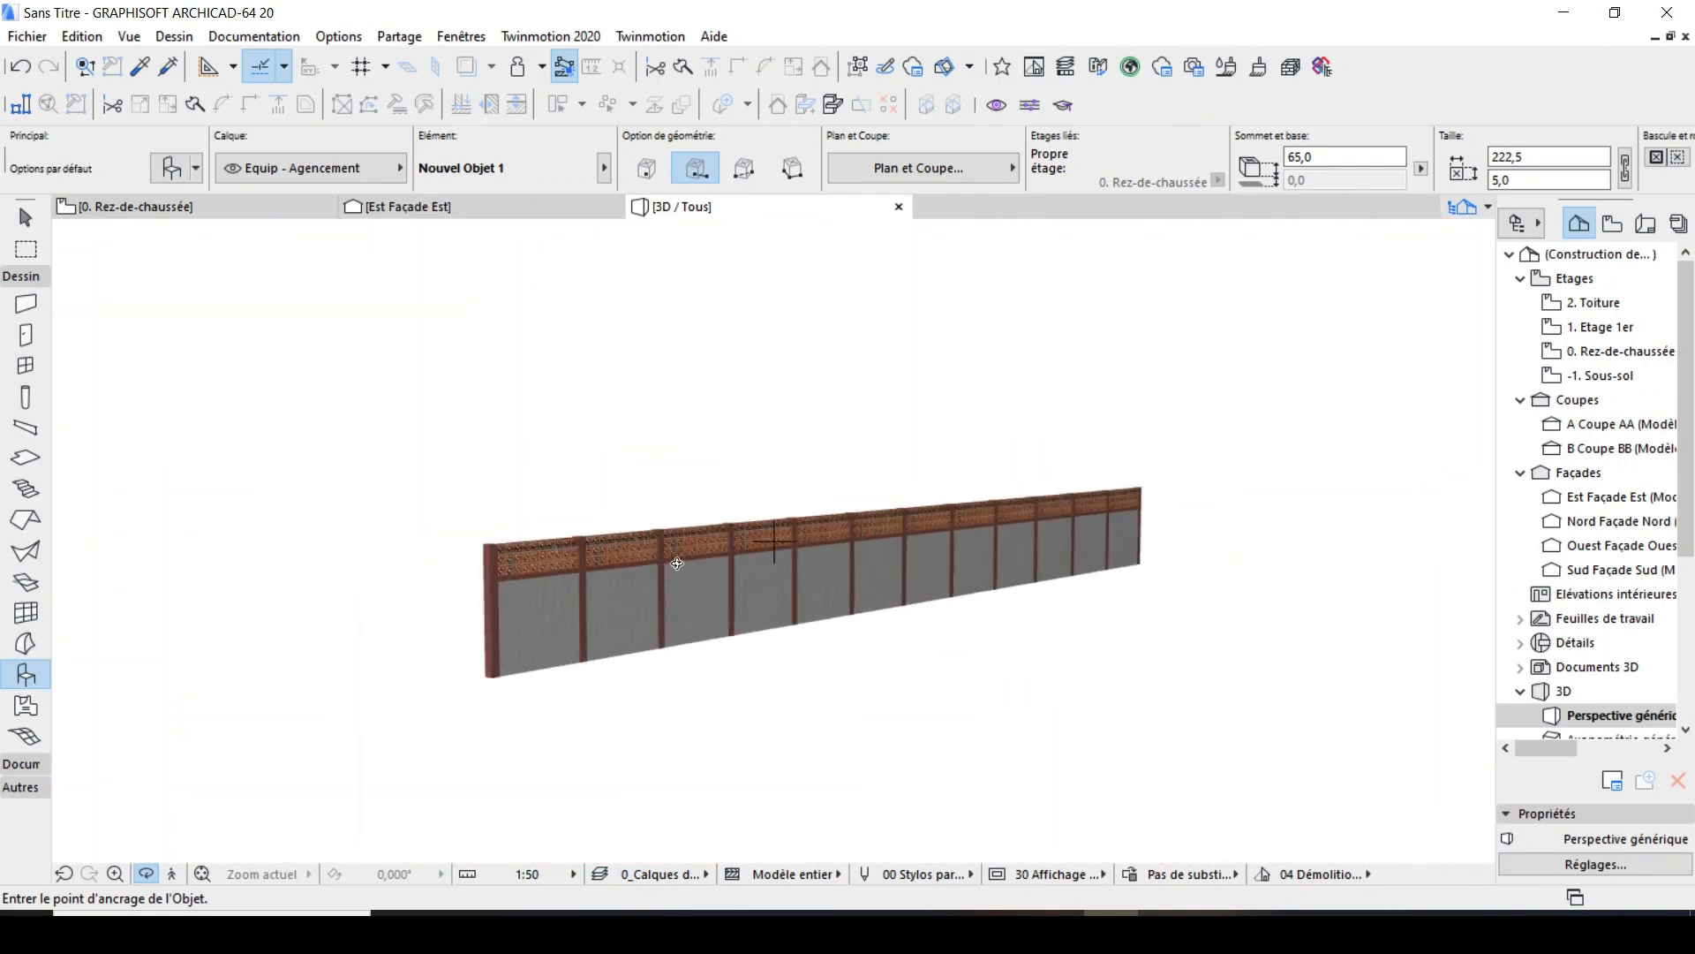
pyautogui.moveTo(678, 563); pyautogui.dragTo(894, 609)
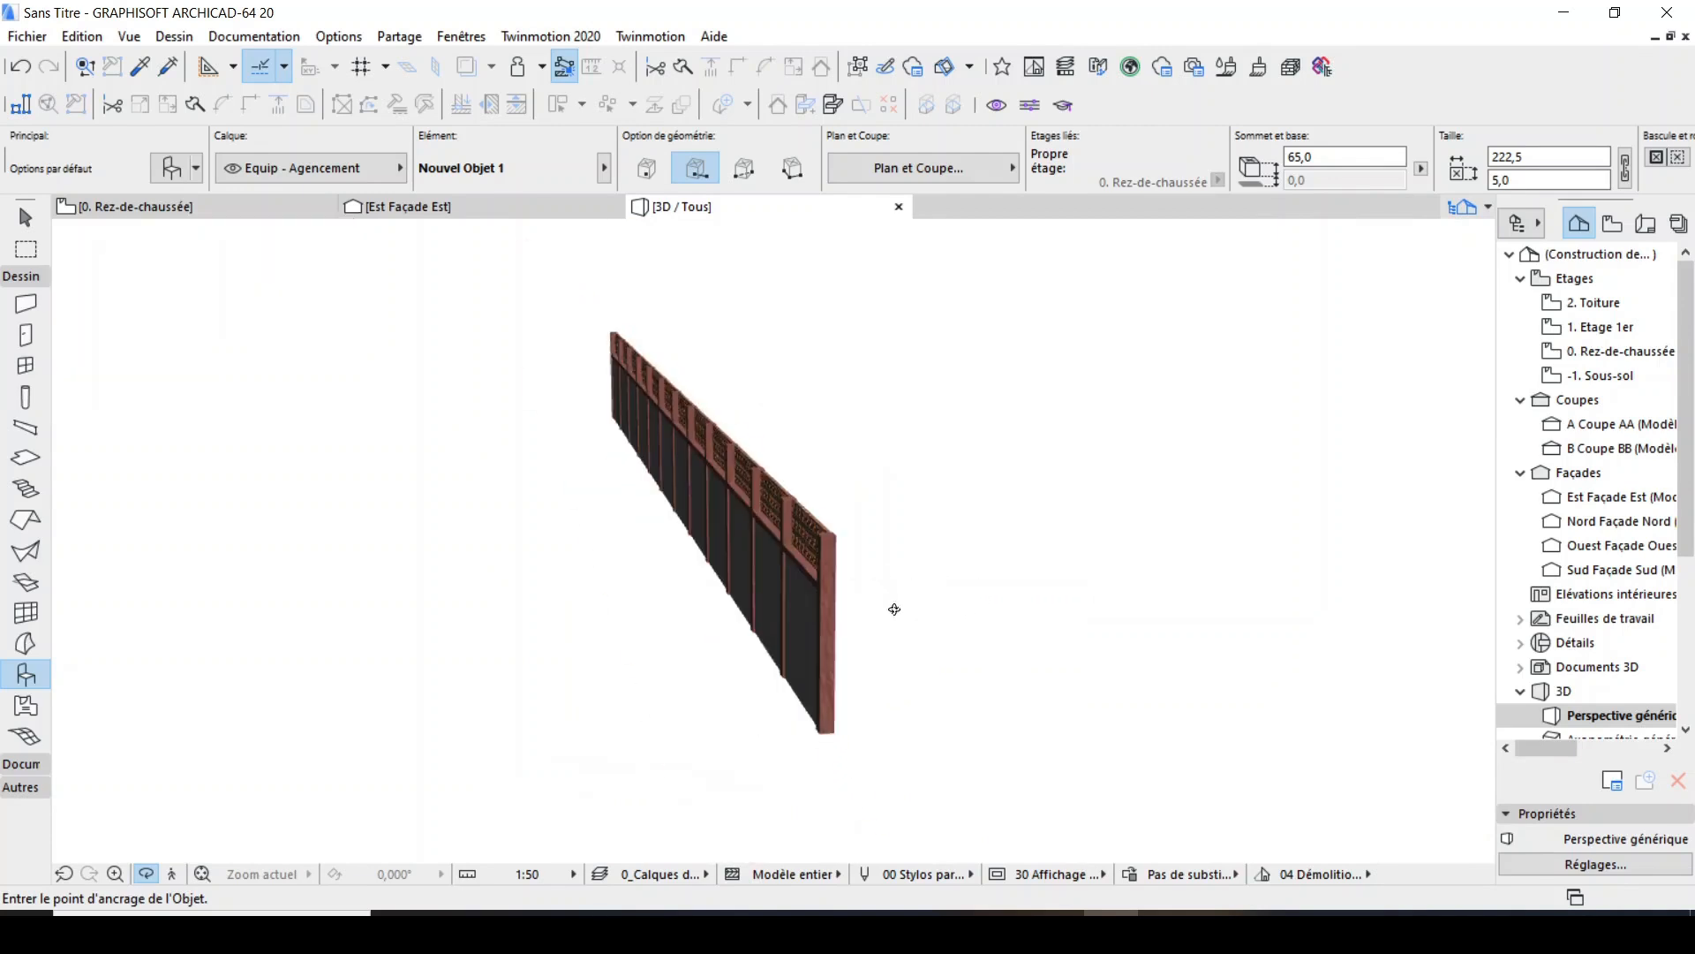